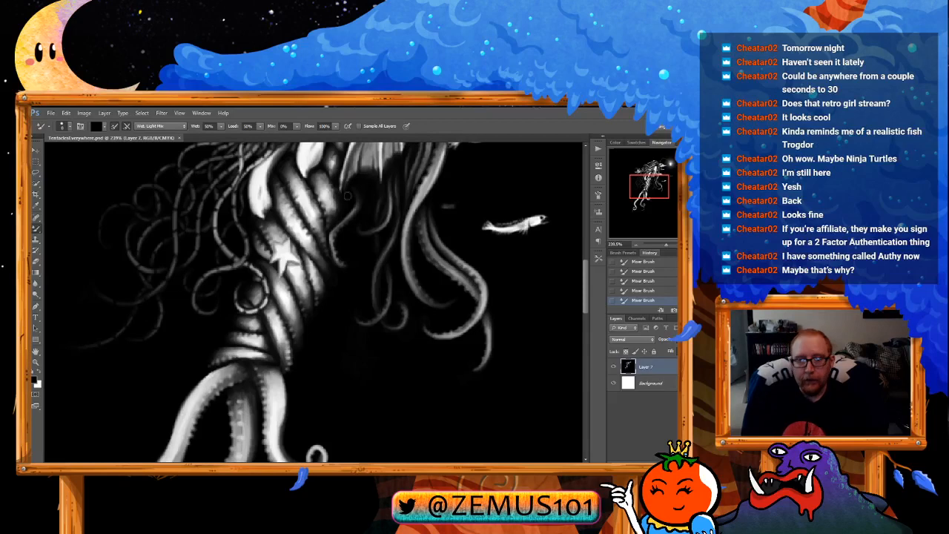
Step: Paint suckers along the thin hanging tentacle beside the twisted body with the Mixer Brush, alternating white and black
{"action": "key", "text": "z"}
{"action": "left_click_drag", "start_coordinate": [319, 234], "coordinate": [338, 232]}
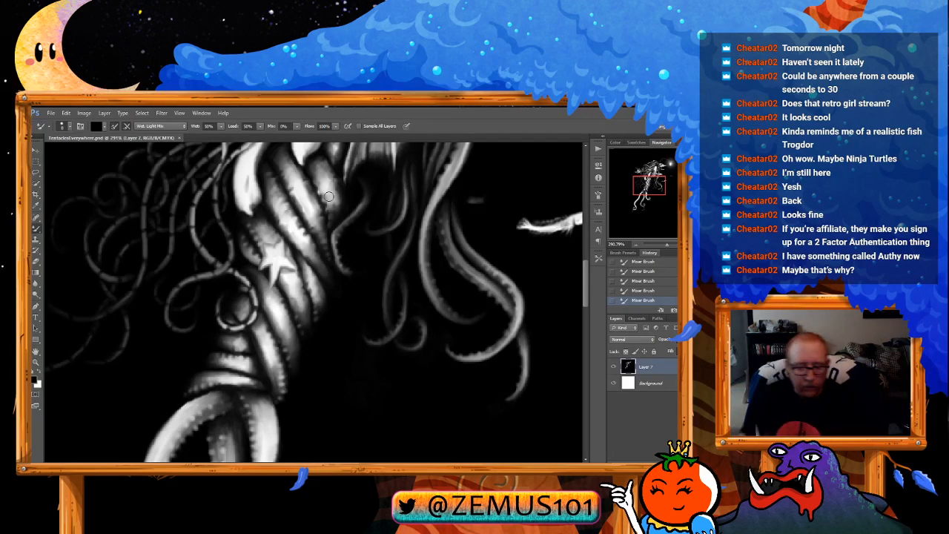
{"action": "key", "text": "z"}
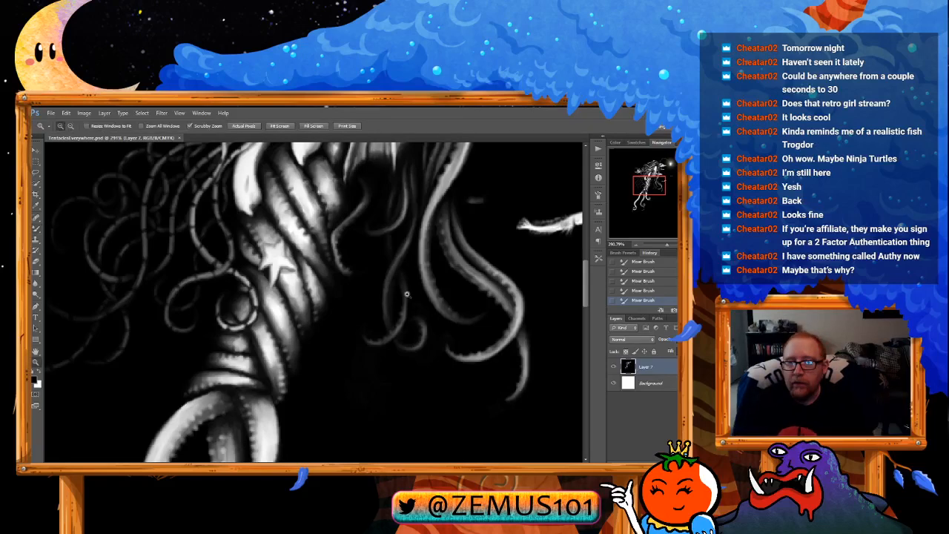
{"action": "left_click_drag", "start_coordinate": [407, 295], "coordinate": [416, 293]}
{"action": "key", "text": "b"}
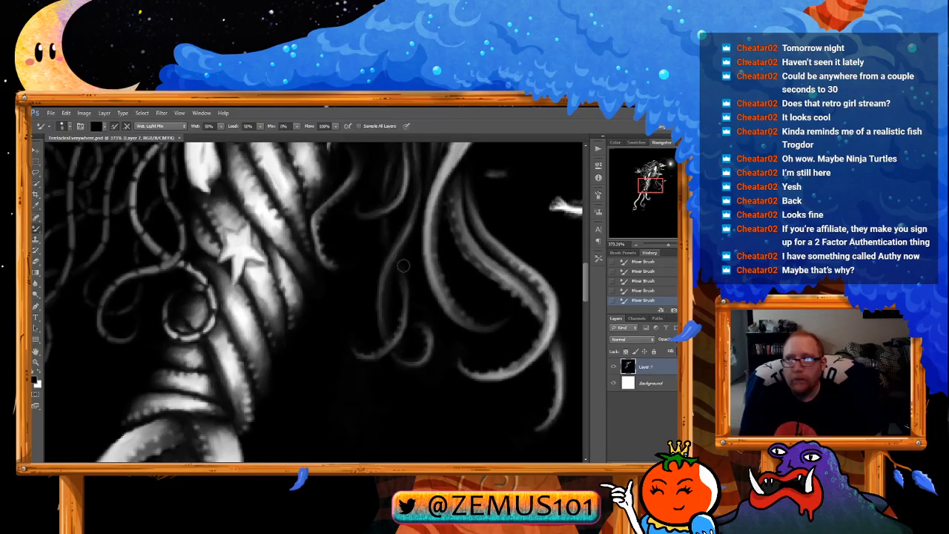
{"action": "key", "text": "x"}
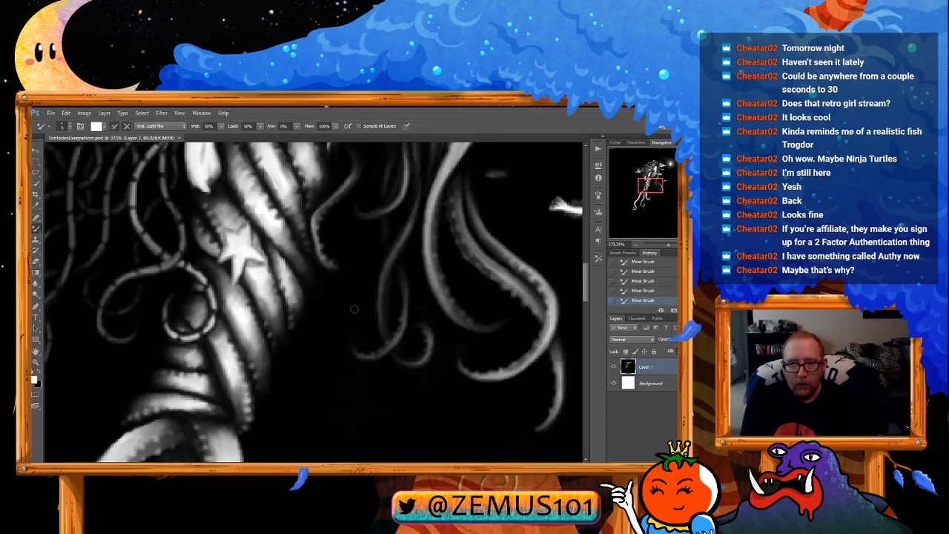
{"action": "left_click_drag", "start_coordinate": [354, 309], "coordinate": [403, 300]}
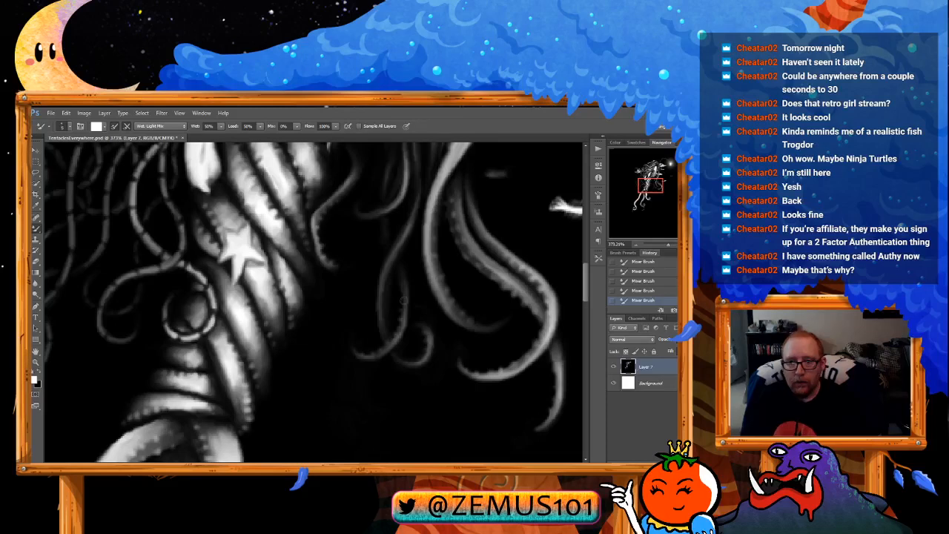
{"action": "key", "text": "x"}
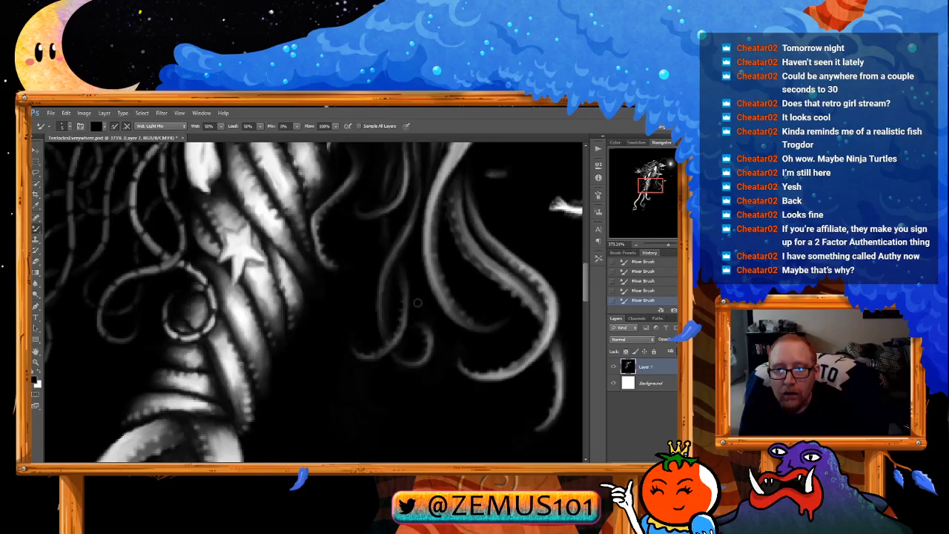
{"action": "left_click_drag", "start_coordinate": [321, 292], "coordinate": [325, 289]}
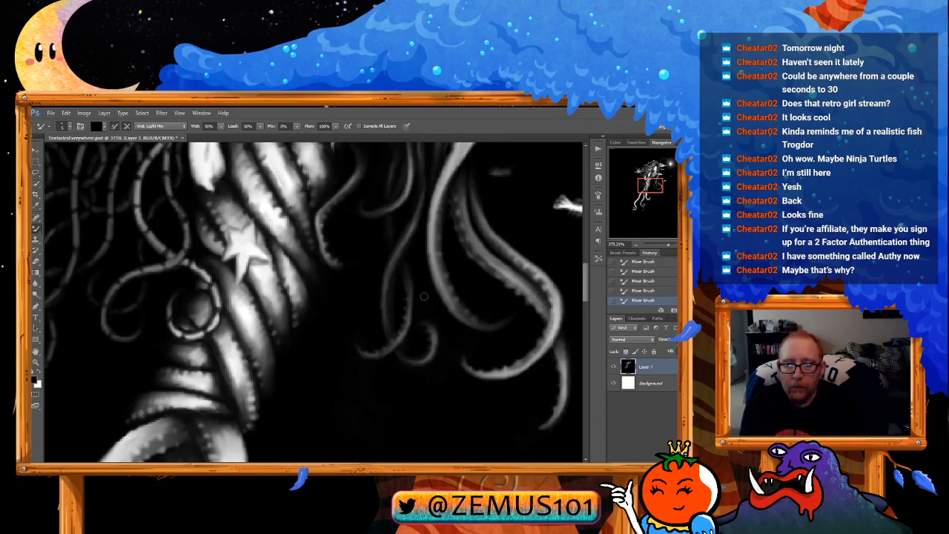
Step: Touch up the starfish on the twisted body and the area around it with alternating black and white strokes
{"action": "left_click_drag", "start_coordinate": [257, 208], "coordinate": [331, 228]}
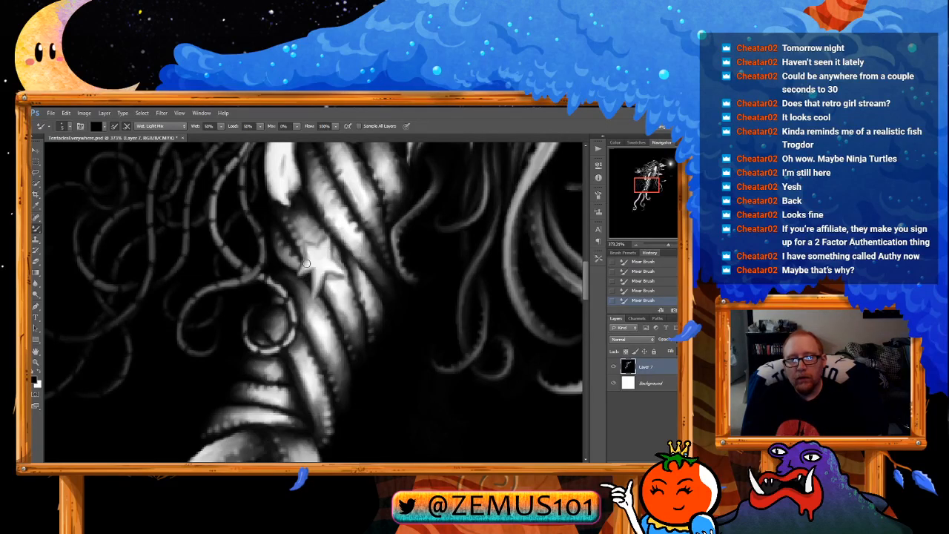
{"action": "key", "text": "x"}
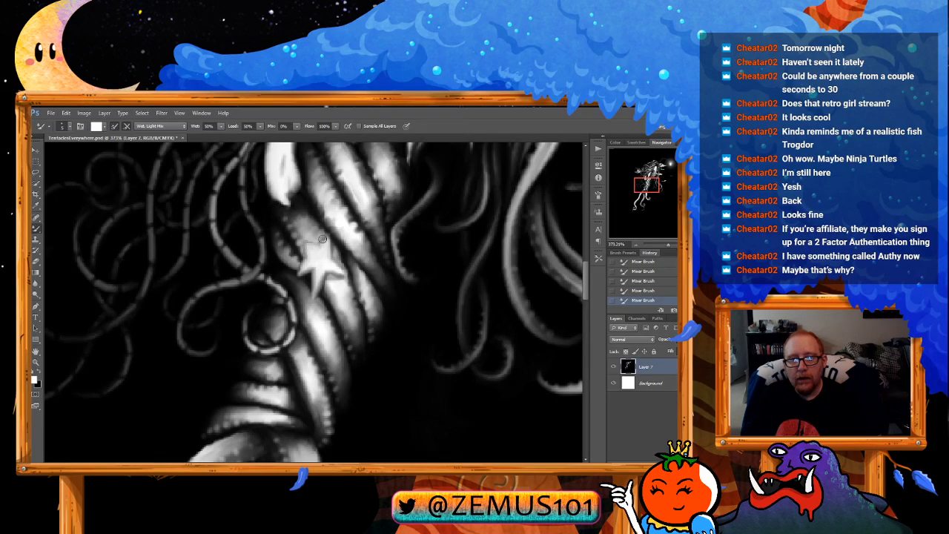
{"action": "key", "text": "x"}
{"action": "key", "text": "x"}
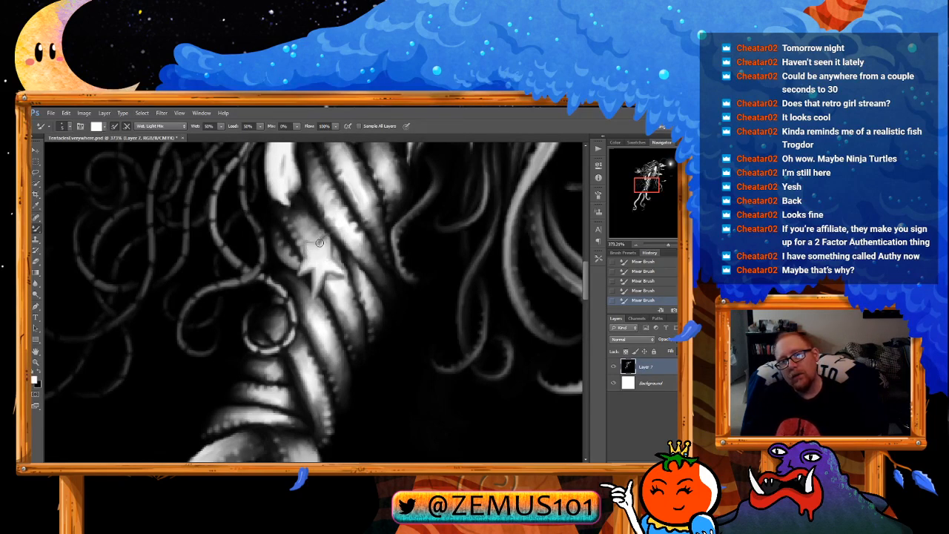
{"action": "key", "text": "x"}
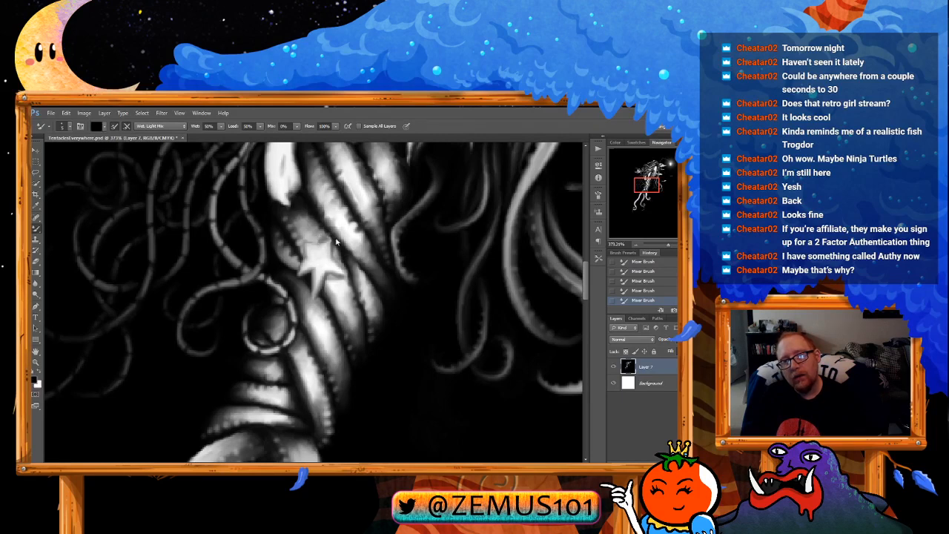
{"action": "key", "text": "x"}
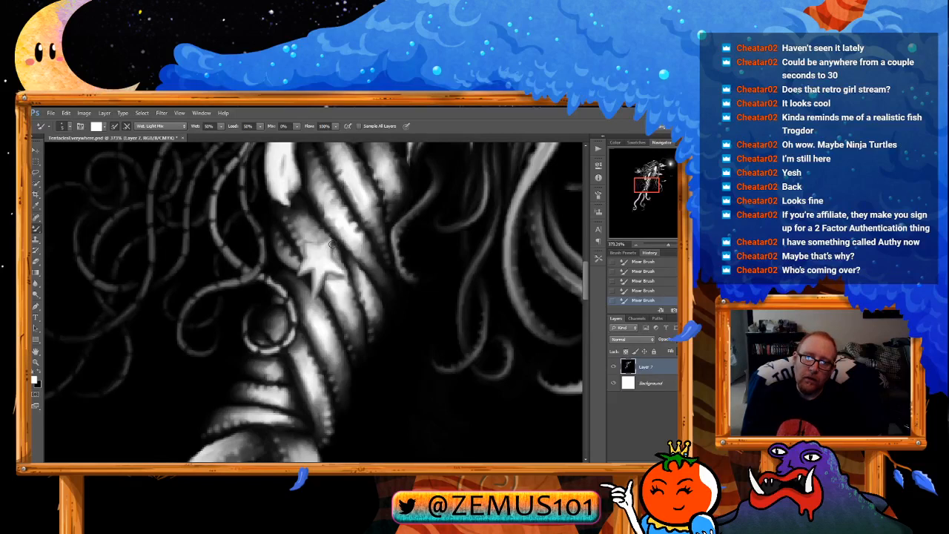
{"action": "key", "text": "x"}
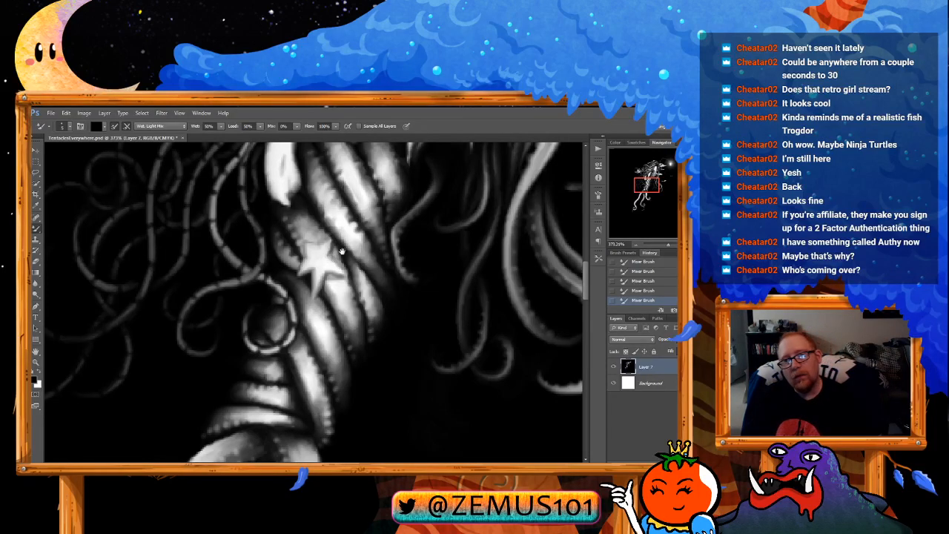
{"action": "key", "text": "x"}
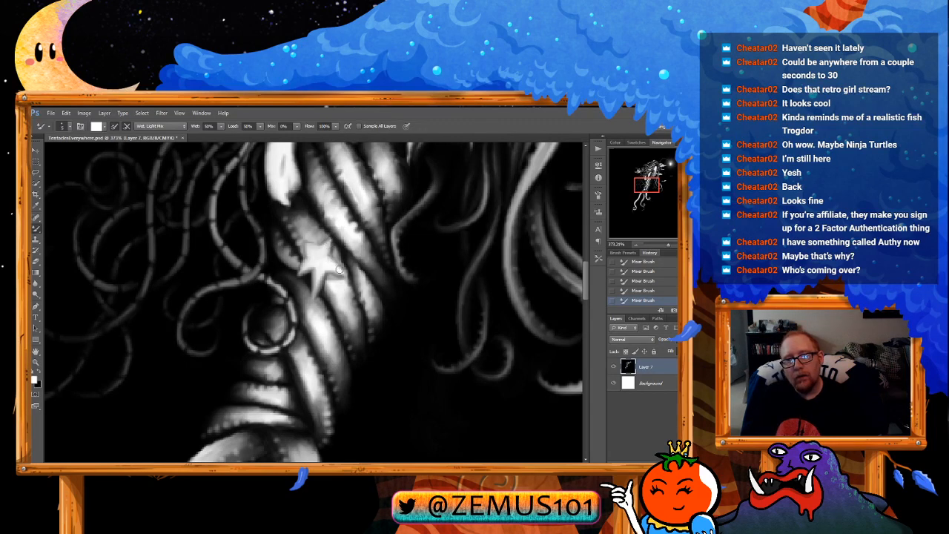
Step: Examine the whole creature, the tentacle hair on its head and the upper body
{"action": "key", "text": "z"}
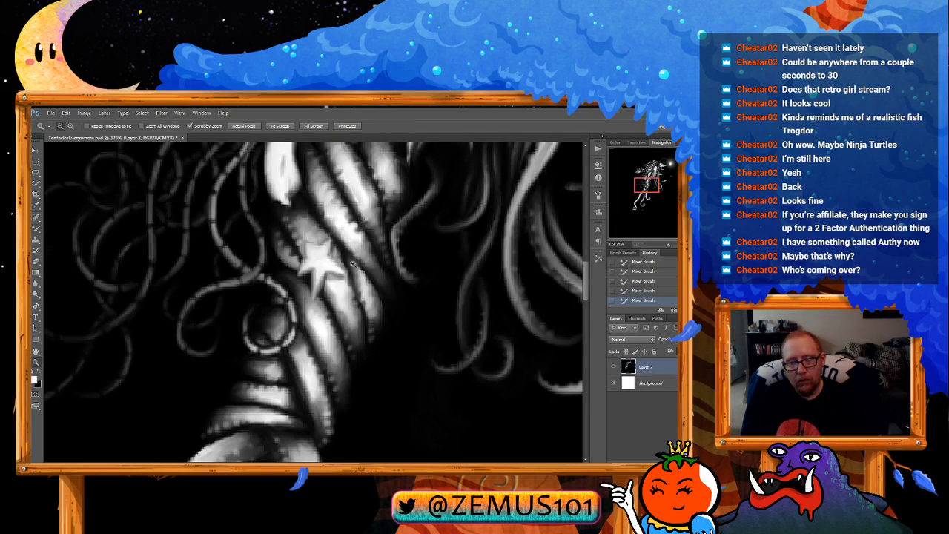
{"action": "left_click_drag", "start_coordinate": [351, 267], "coordinate": [302, 294]}
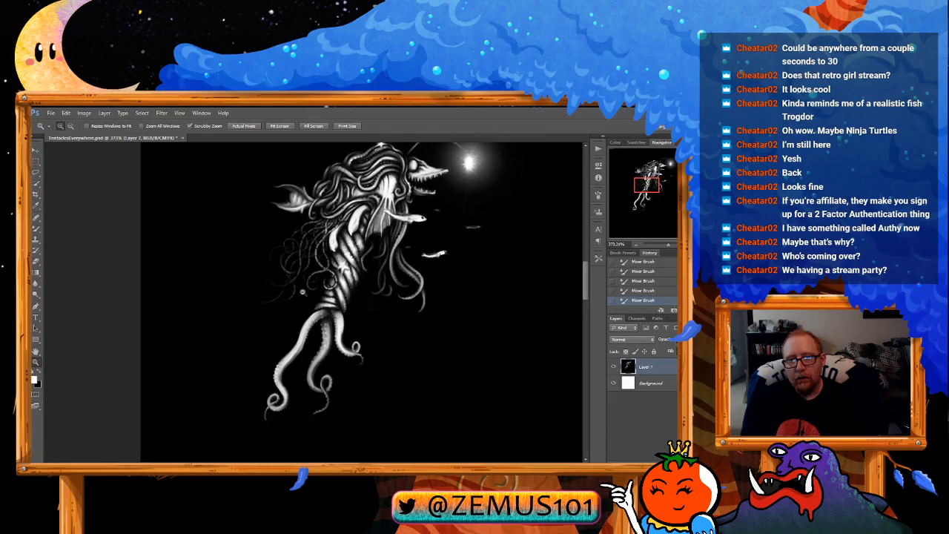
{"action": "left_click_drag", "start_coordinate": [302, 292], "coordinate": [324, 223]}
{"action": "key", "text": "b"}
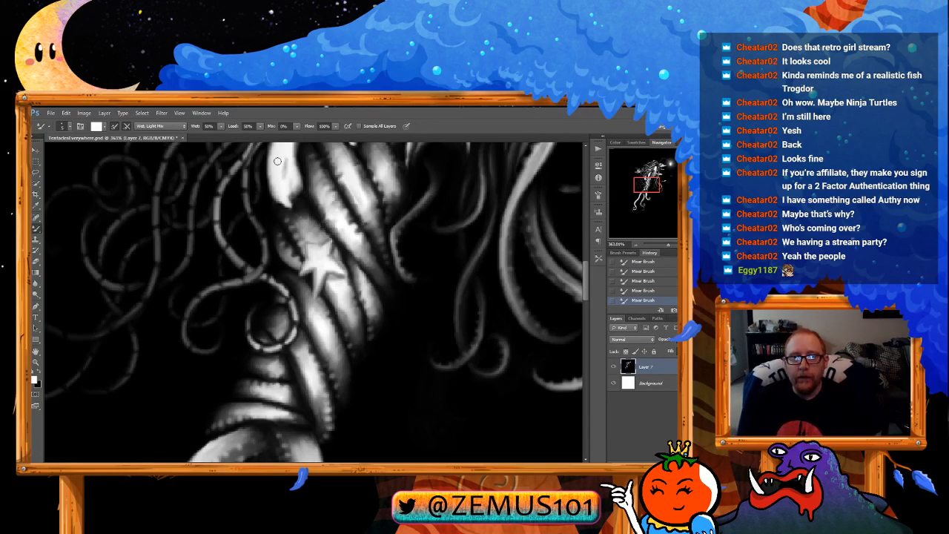
{"action": "key", "text": "z"}
{"action": "left_click_drag", "start_coordinate": [313, 247], "coordinate": [274, 371]}
{"action": "left_click_drag", "start_coordinate": [354, 203], "coordinate": [345, 290]}
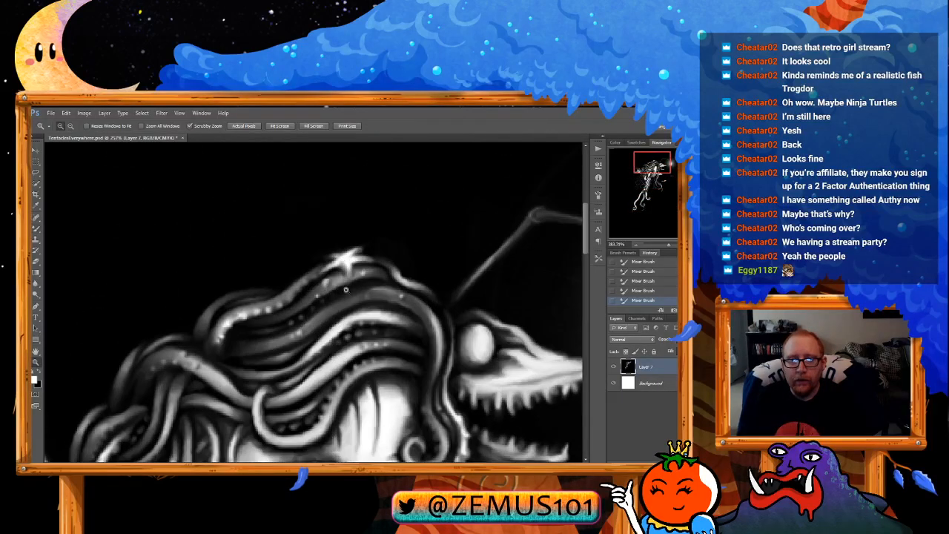
{"action": "key", "text": "b"}
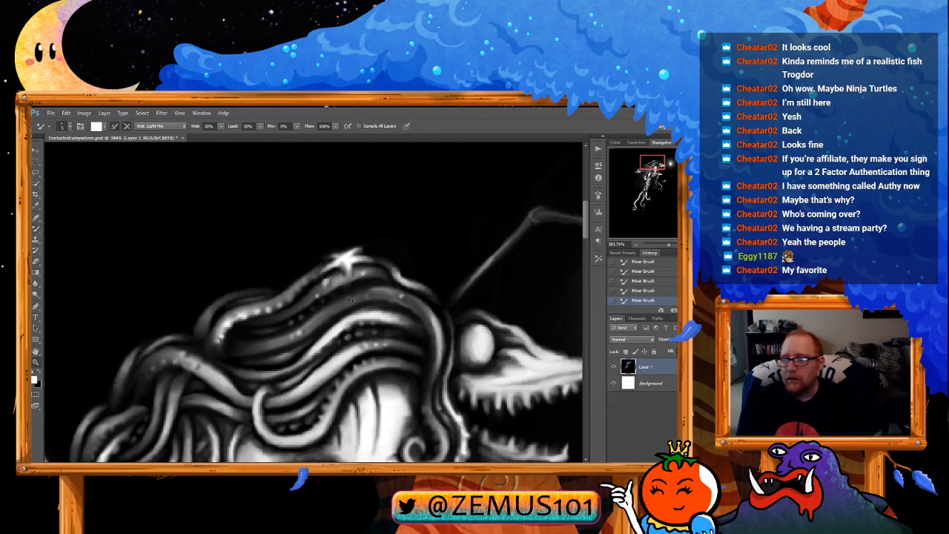
{"action": "left_click_drag", "start_coordinate": [344, 303], "coordinate": [296, 315]}
{"action": "left_click_drag", "start_coordinate": [289, 438], "coordinate": [356, 245]}
{"action": "left_click_drag", "start_coordinate": [326, 327], "coordinate": [336, 301]}
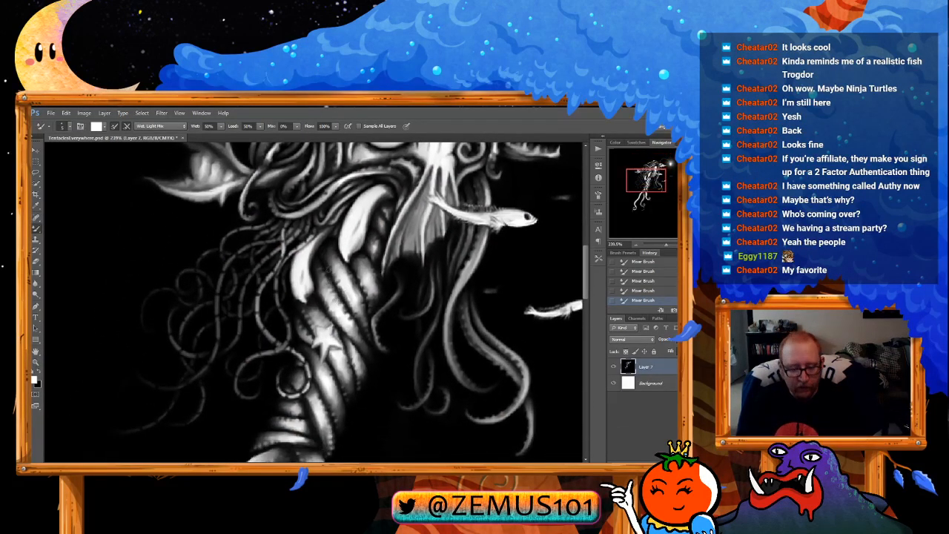
Step: Add small details to the tentacle just above the starfish with alternating black and white Mixer Brush strokes
{"action": "scroll", "coordinate": [333, 306], "scroll_direction": "up", "scroll_amount": 4}
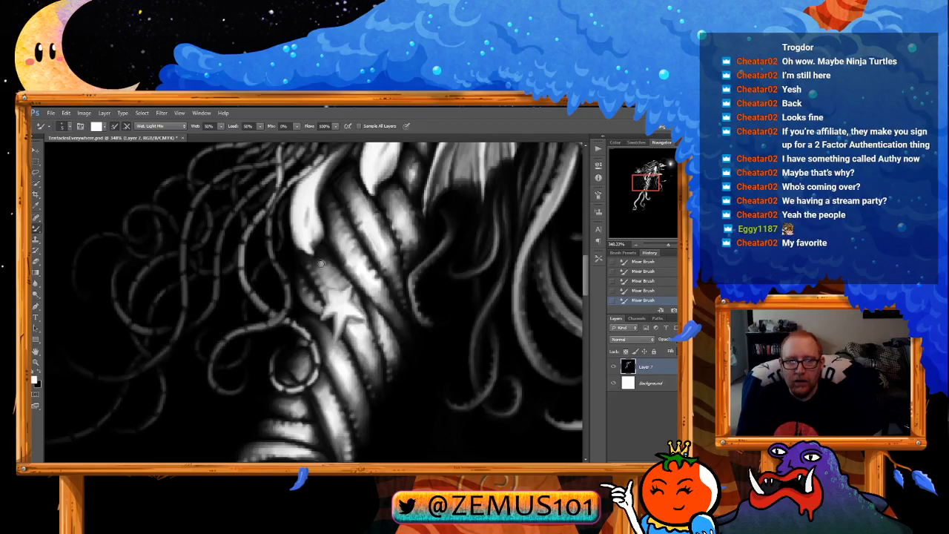
{"action": "key", "text": "x"}
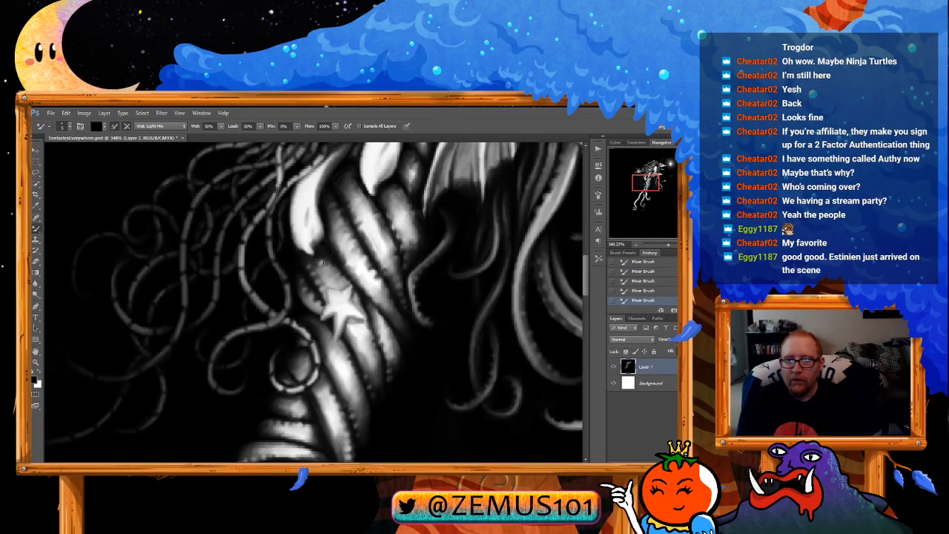
{"action": "key", "text": "x"}
{"action": "key", "text": "x"}
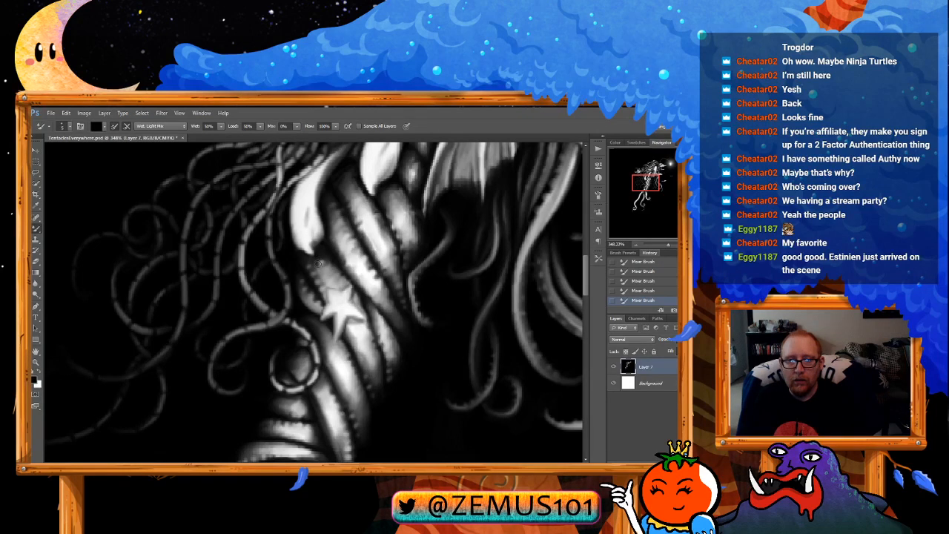
{"action": "key", "text": "x"}
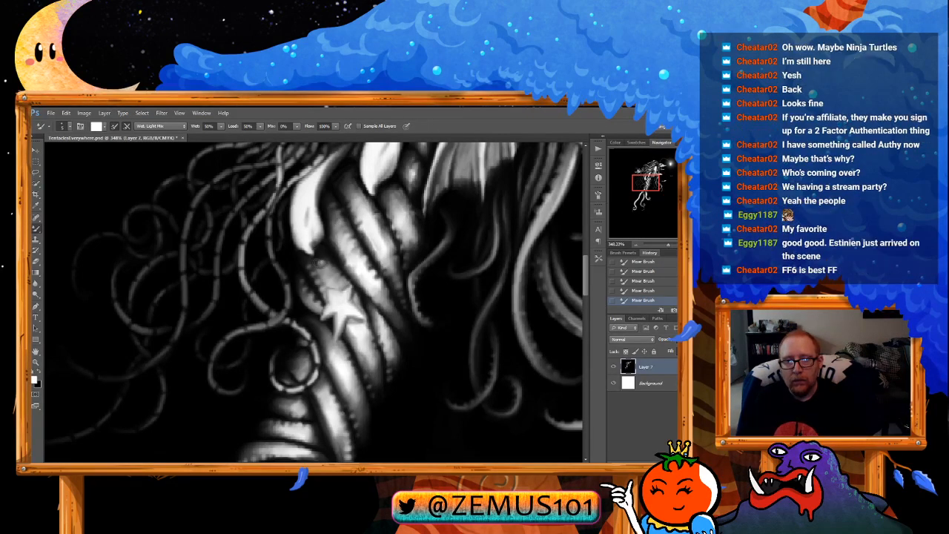
{"action": "key", "text": "x"}
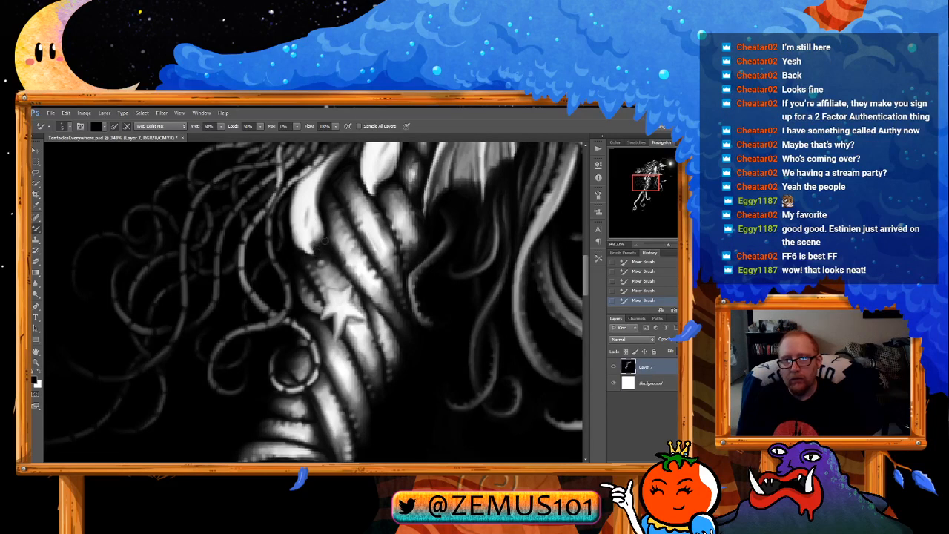
{"action": "left_click_drag", "start_coordinate": [324, 241], "coordinate": [297, 271]}
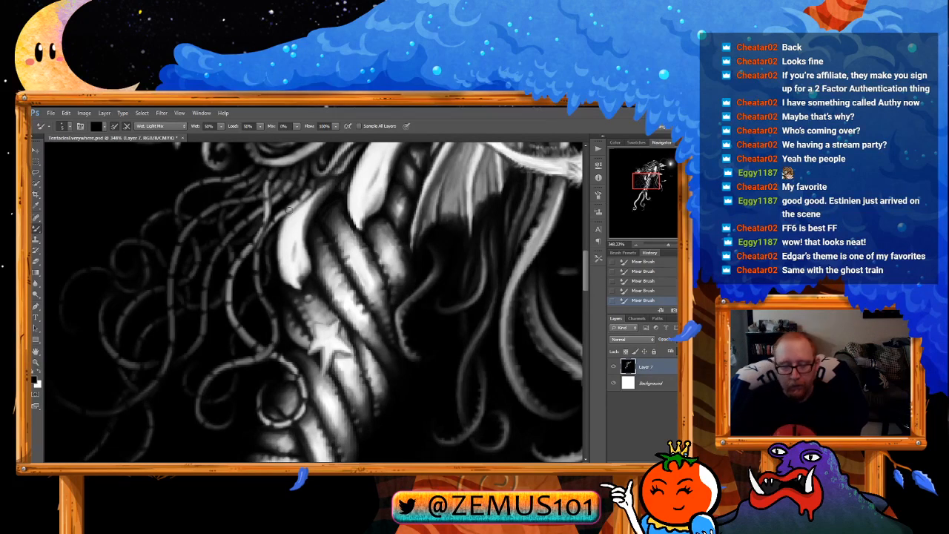
Step: Paint the tip of the small curling tentacle beside the twisted body in white and refine it with black
{"action": "key", "text": "x"}
{"action": "left_click_drag", "start_coordinate": [430, 340], "coordinate": [390, 270]}
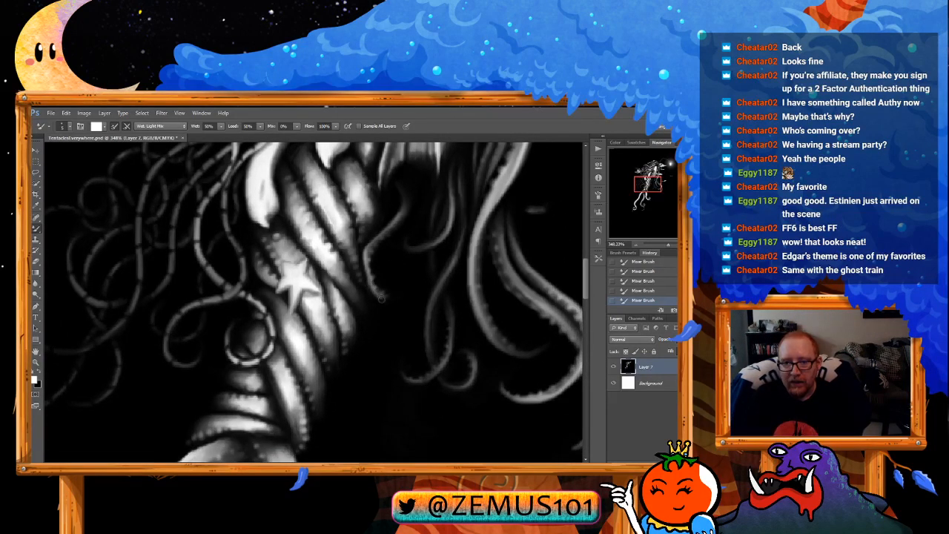
{"action": "key", "text": "x"}
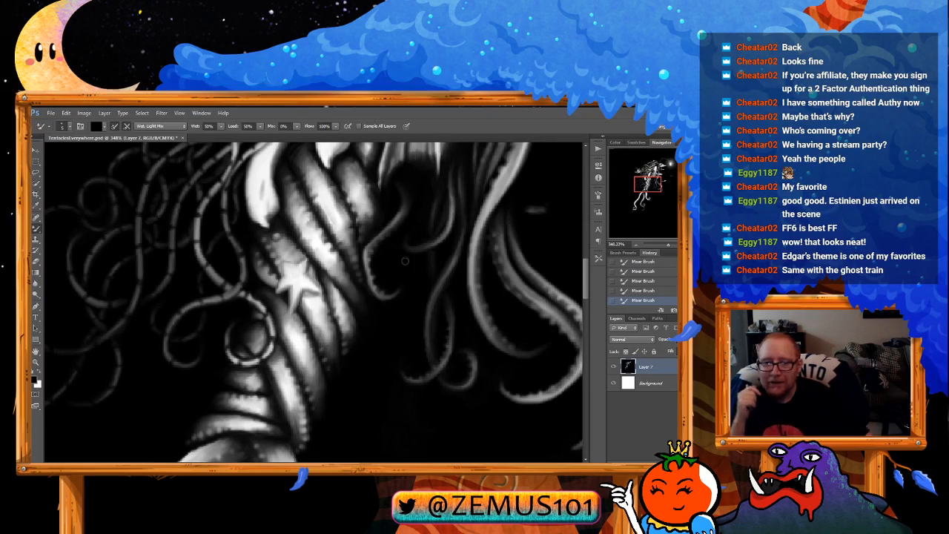
{"action": "left_click_drag", "start_coordinate": [393, 308], "coordinate": [357, 302]}
Step: Examine the whole creature, then the larger fish's tail where it overlaps the pale draped form
{"action": "left_click_drag", "start_coordinate": [412, 282], "coordinate": [458, 282]}
{"action": "left_click_drag", "start_coordinate": [437, 256], "coordinate": [378, 317]}
{"action": "left_click_drag", "start_coordinate": [340, 267], "coordinate": [332, 274]}
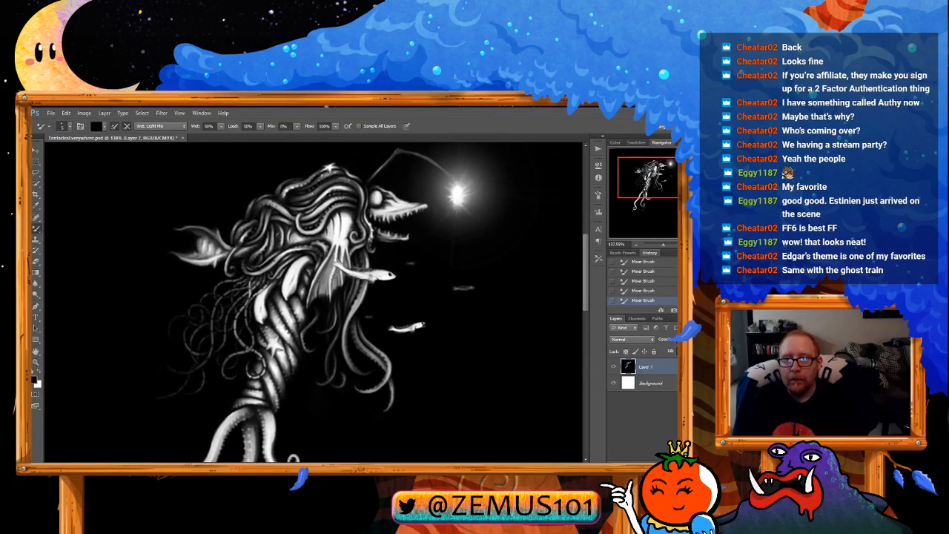
{"action": "left_click_drag", "start_coordinate": [227, 310], "coordinate": [242, 270]}
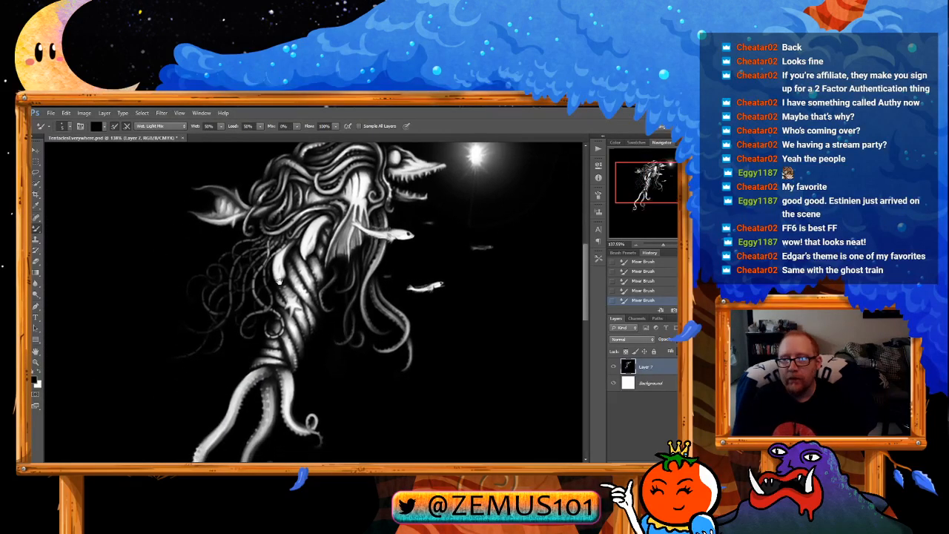
{"action": "left_click_drag", "start_coordinate": [317, 289], "coordinate": [300, 302]}
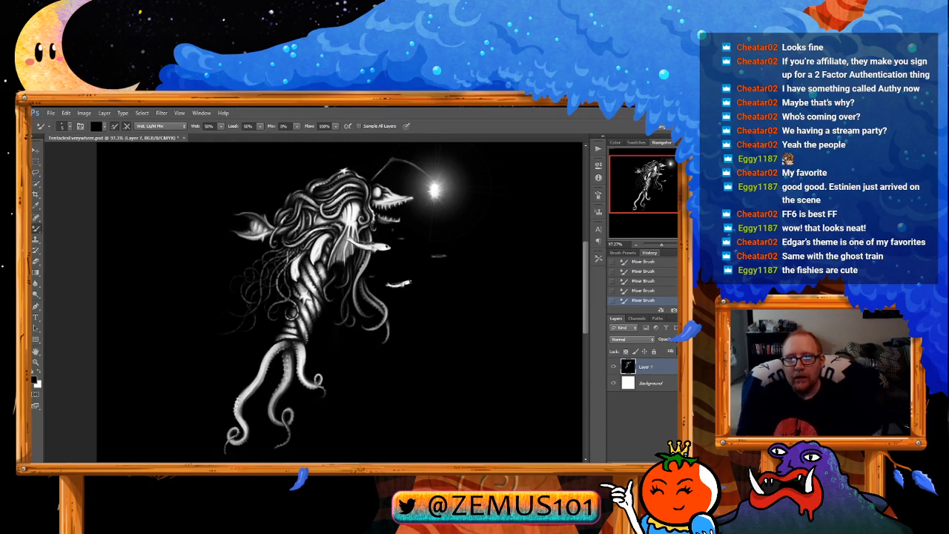
{"action": "key", "text": "z"}
{"action": "left_click_drag", "start_coordinate": [385, 234], "coordinate": [430, 223]}
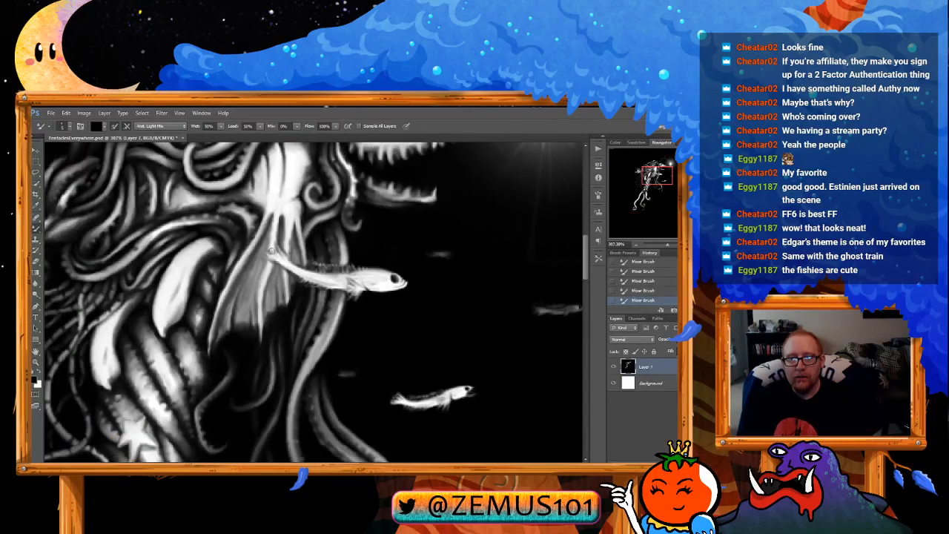
{"action": "left_click_drag", "start_coordinate": [286, 249], "coordinate": [365, 247]}
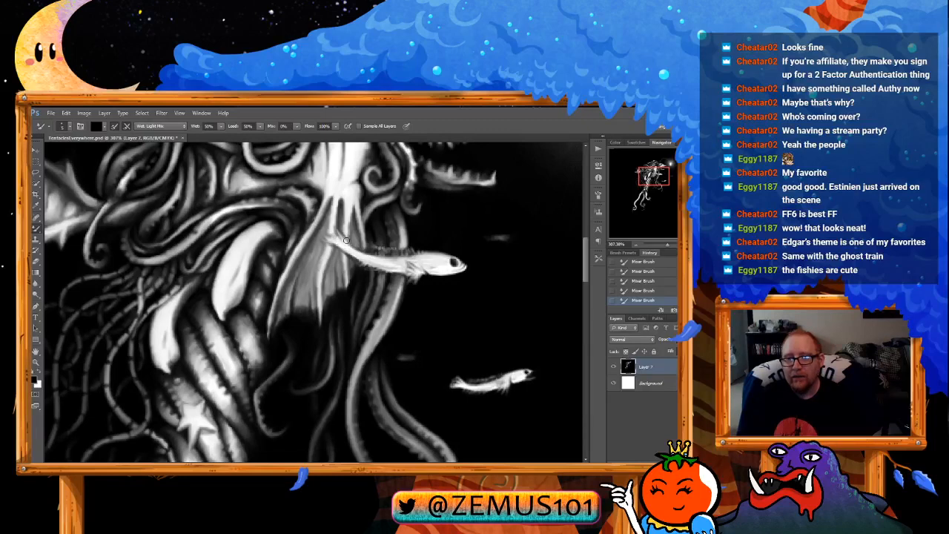
{"action": "scroll", "coordinate": [347, 237], "scroll_direction": "up", "scroll_amount": 3}
{"action": "scroll", "coordinate": [347, 236], "scroll_direction": "down", "scroll_amount": 3}
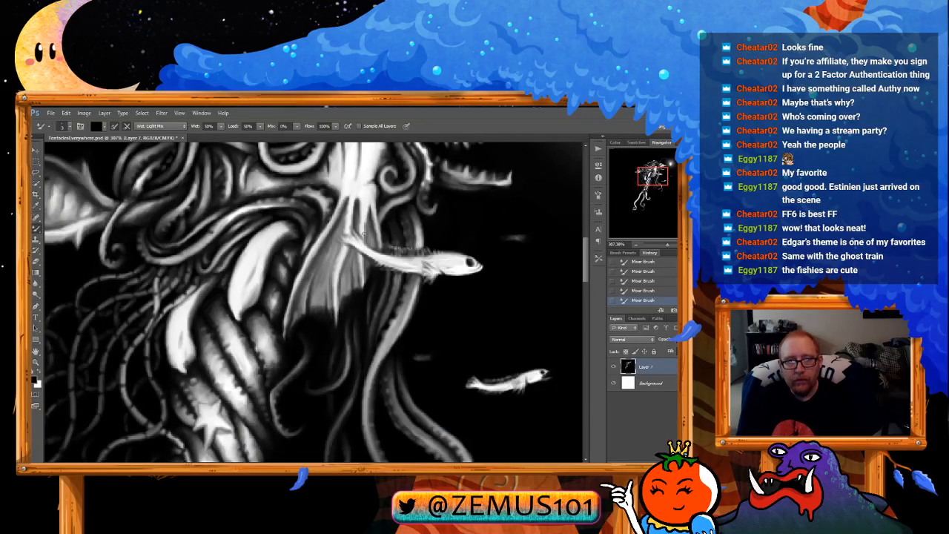
{"action": "left_click_drag", "start_coordinate": [365, 247], "coordinate": [348, 264]}
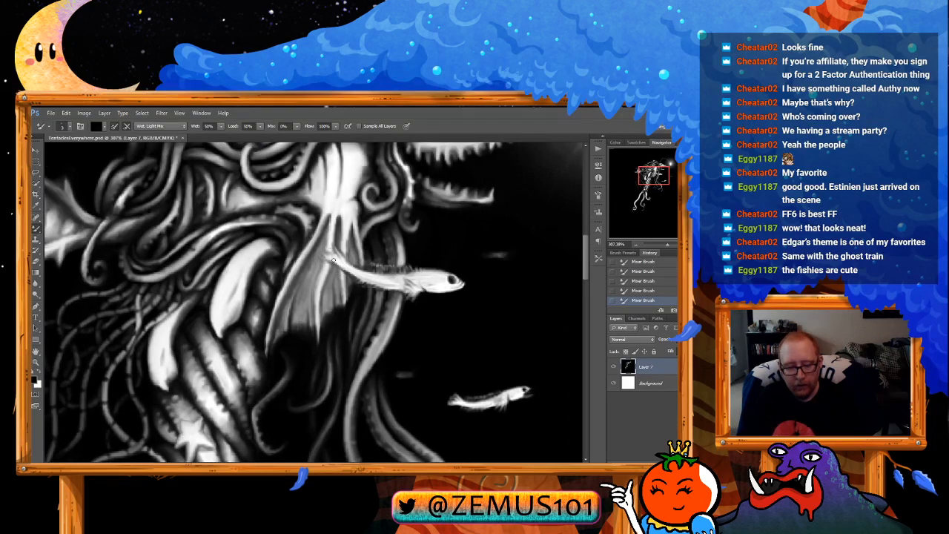
Step: Define the larger fish's tail with black Mixer Brush strokes using the Dry, Heavy Load preset, and return to Wet, Light Mix
{"action": "left_click", "coordinate": [164, 126]}
{"action": "left_click", "coordinate": [160, 159]}
{"action": "left_click_drag", "start_coordinate": [316, 276], "coordinate": [348, 268]}
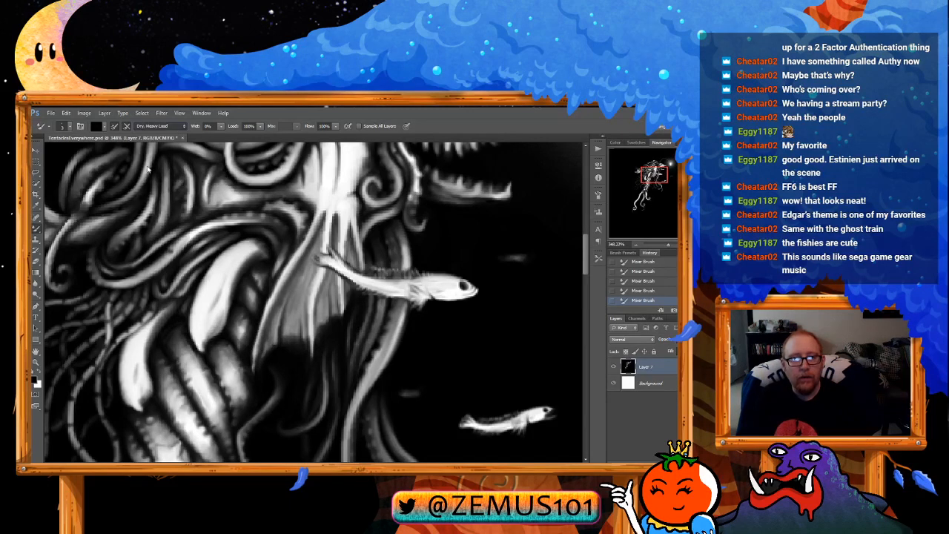
{"action": "key", "text": "5"}
{"action": "left_click_drag", "start_coordinate": [146, 208], "coordinate": [123, 210]}
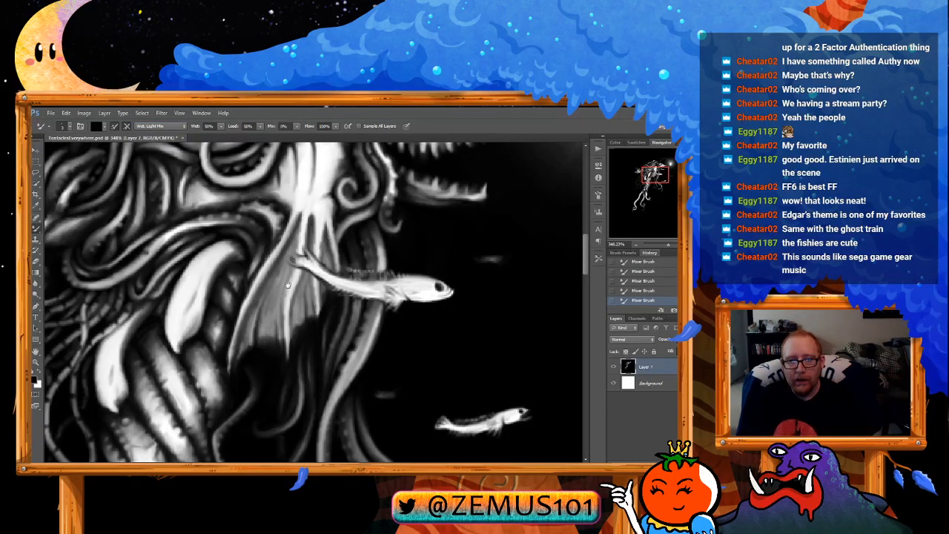
{"action": "key", "text": "x"}
{"action": "key", "text": "x"}
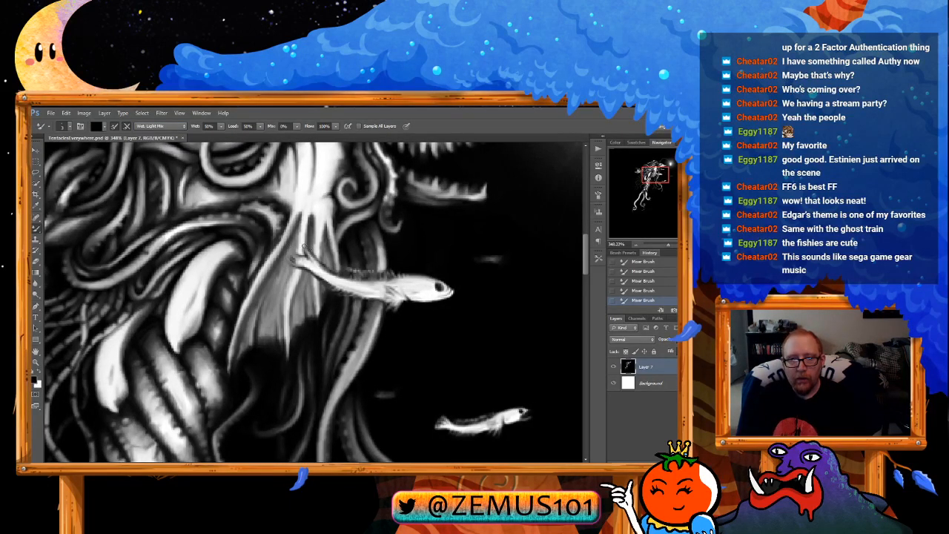
Step: Blend the larger fish's tail into the pale draped form with white and black Wet, Light Mix strokes, checking it against the whole creature
{"action": "key", "text": "shift+0"}
{"action": "key", "text": "x"}
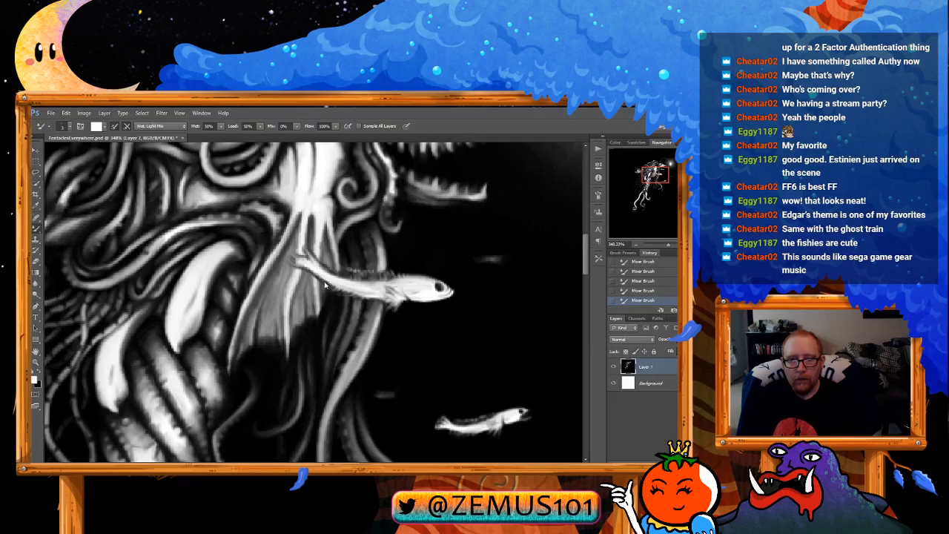
{"action": "key", "text": "z"}
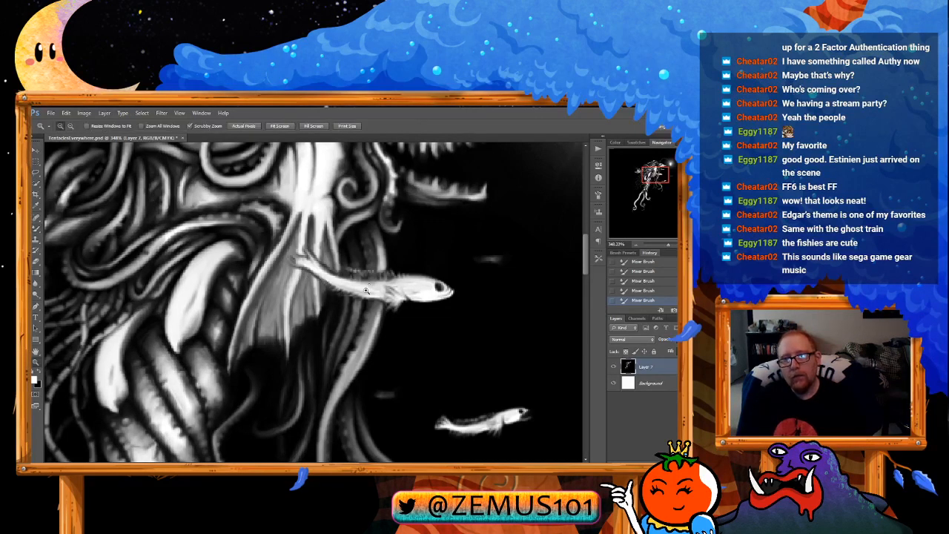
{"action": "key", "text": "ctrl+0"}
{"action": "mouse_move", "coordinate": [365, 299]}
{"action": "left_mouse_down"}
{"action": "mouse_move", "coordinate": [348, 304]}
{"action": "mouse_move", "coordinate": [403, 348]}
{"action": "left_mouse_up"}
{"action": "key", "text": "b"}
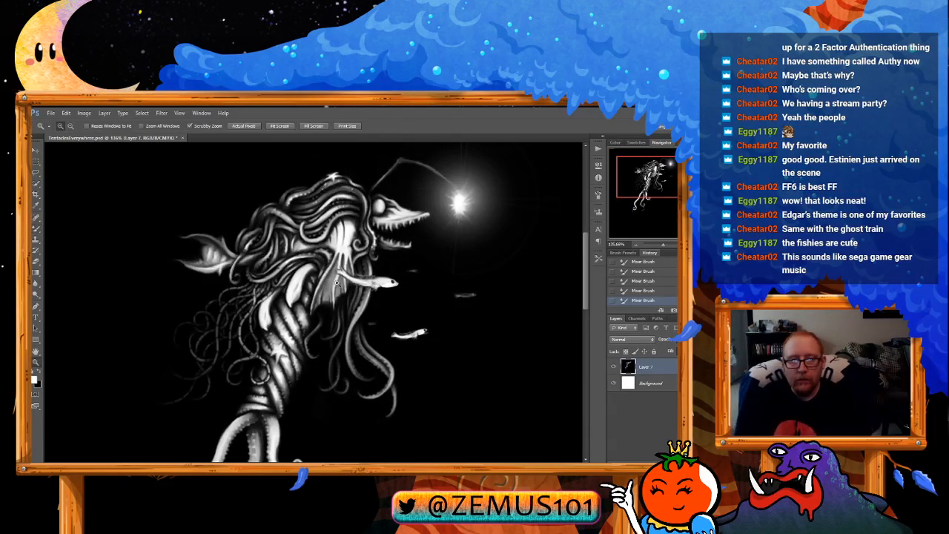
{"action": "mouse_move", "coordinate": [337, 279]}
{"action": "left_mouse_down"}
{"action": "mouse_move", "coordinate": [378, 279]}
{"action": "mouse_move", "coordinate": [364, 268]}
{"action": "left_mouse_up"}
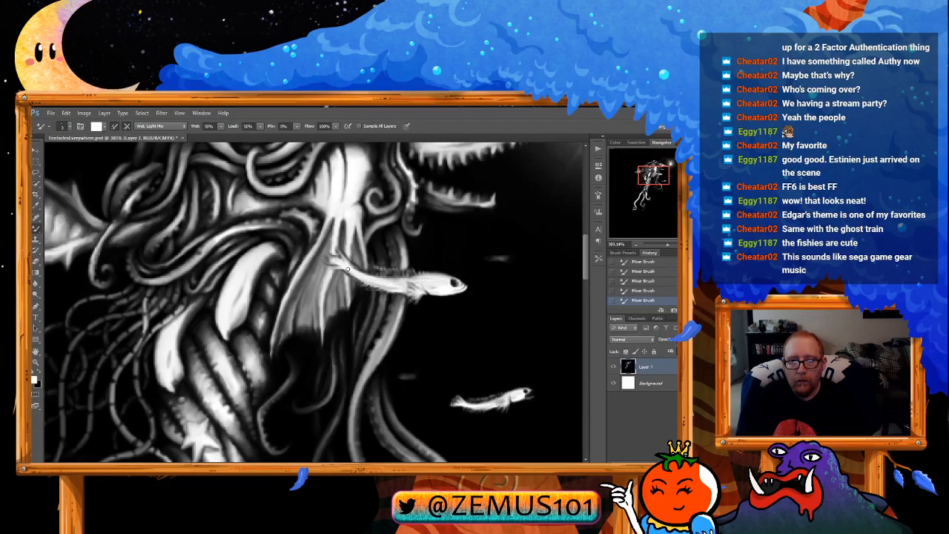
{"action": "key", "text": "x"}
{"action": "key", "text": "z"}
{"action": "left_click_drag", "start_coordinate": [390, 267], "coordinate": [356, 300]}
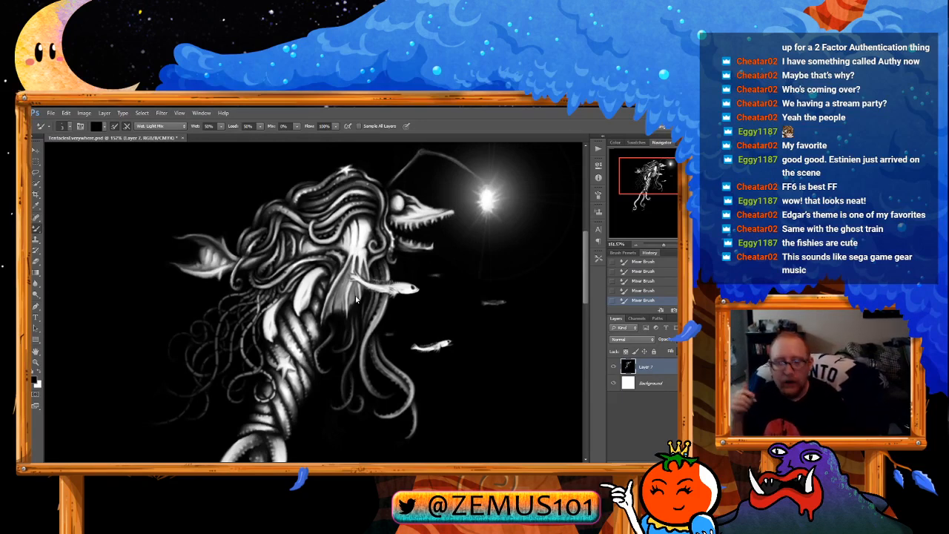
Step: Paint dark ridge lines on the starfish on the twisted body in black with the Dry, Heavy Load Mixer Brush preset
{"action": "mouse_move", "coordinate": [287, 359]}
{"action": "left_mouse_down"}
{"action": "mouse_move", "coordinate": [296, 309]}
{"action": "mouse_move", "coordinate": [321, 306]}
{"action": "mouse_move", "coordinate": [306, 297]}
{"action": "left_mouse_up"}
{"action": "key", "text": "ctrl+space"}
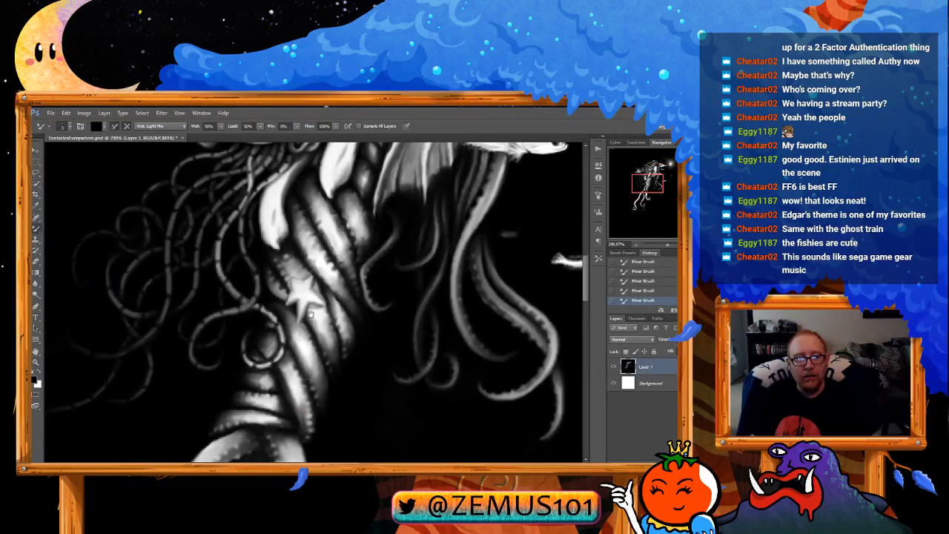
{"action": "key", "text": "x"}
{"action": "key", "text": "x"}
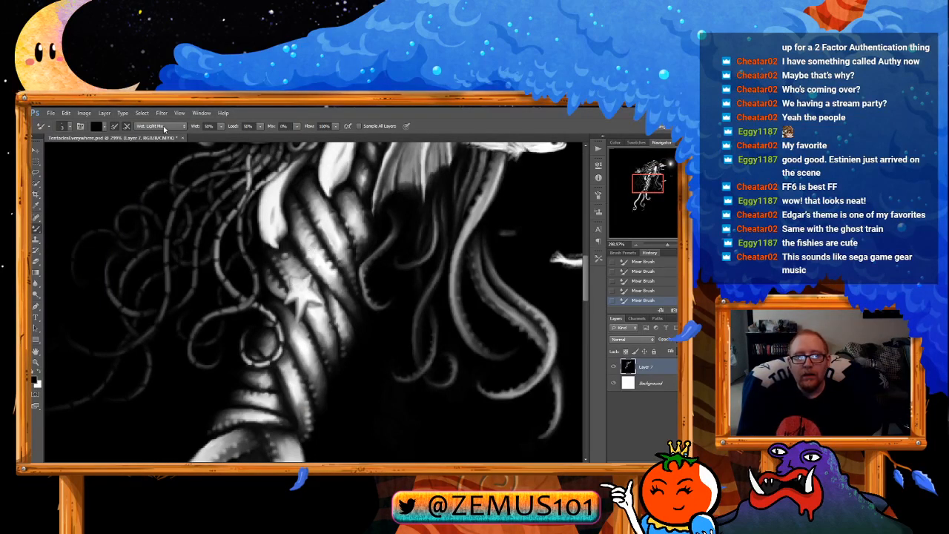
{"action": "left_click", "coordinate": [161, 169]}
{"action": "left_click_drag", "start_coordinate": [271, 276], "coordinate": [267, 270]}
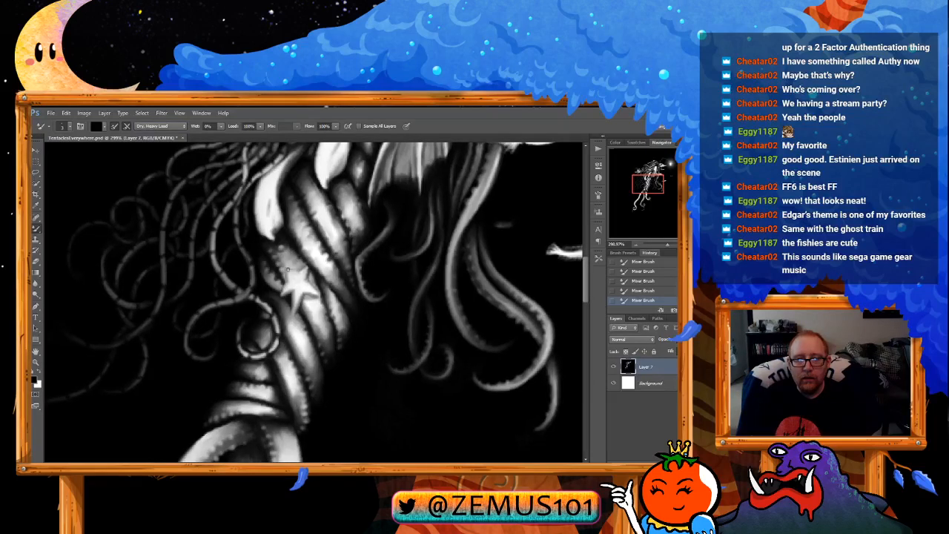
{"action": "mouse_move", "coordinate": [288, 270]}
{"action": "left_mouse_down"}
{"action": "mouse_move", "coordinate": [297, 312]}
{"action": "mouse_move", "coordinate": [299, 289]}
{"action": "left_mouse_up"}
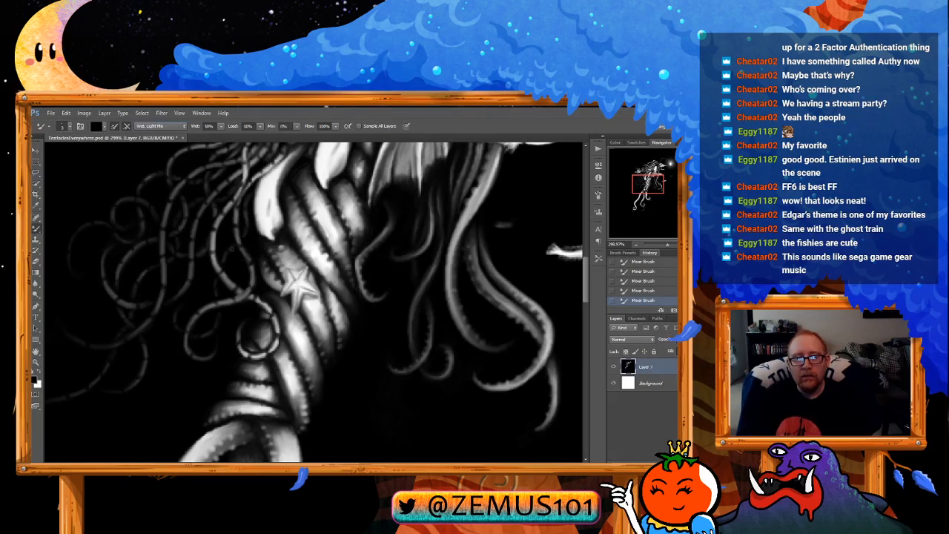
Step: Undo the last starfish stroke and brighten the starfish's upper arm and centre with white Wet, Light Mix strokes
{"action": "key", "text": "z"}
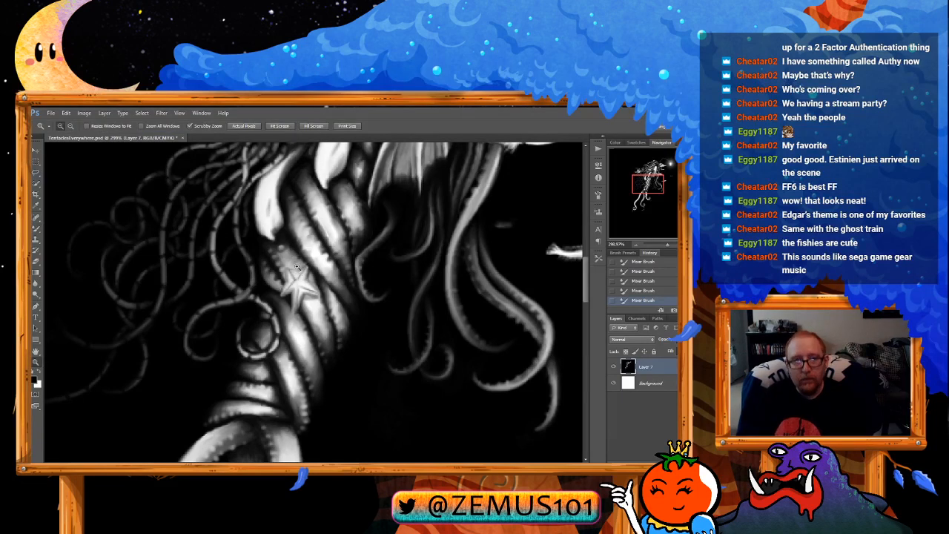
{"action": "key", "text": "ctrl+z"}
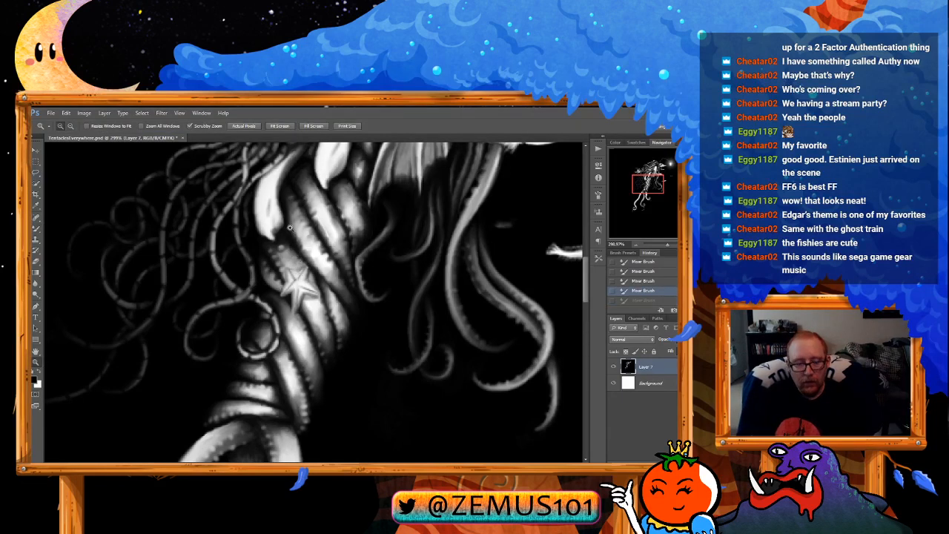
{"action": "left_click_drag", "start_coordinate": [297, 265], "coordinate": [309, 273]}
{"action": "key", "text": "x"}
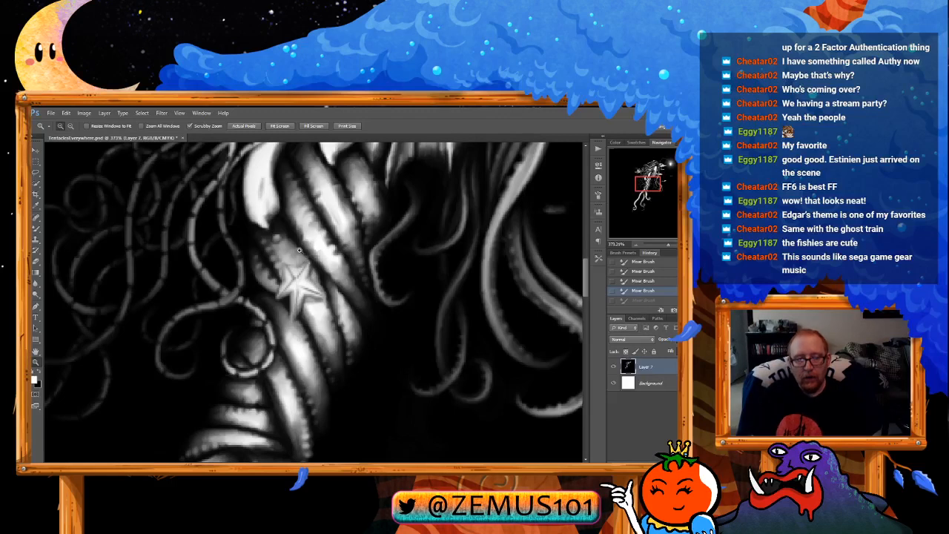
{"action": "key", "text": "b"}
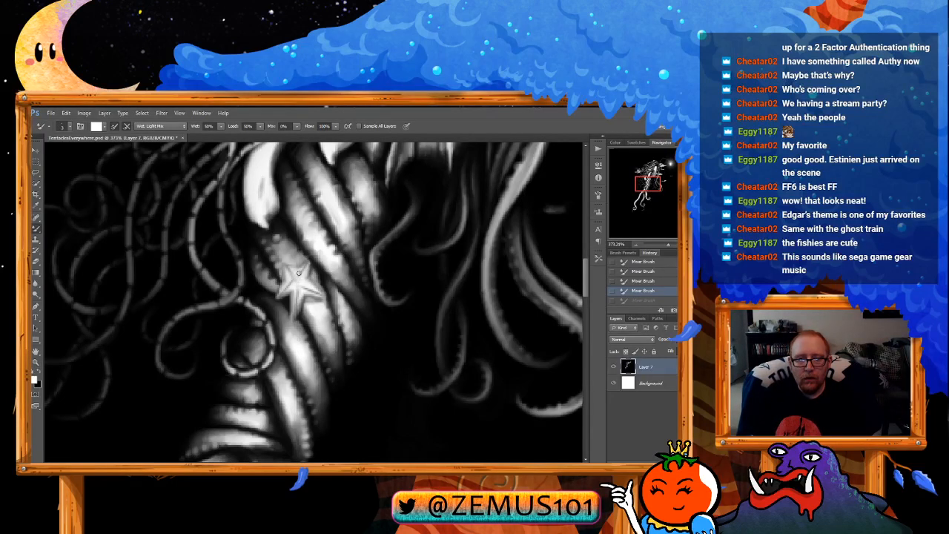
{"action": "left_click", "coordinate": [293, 278]}
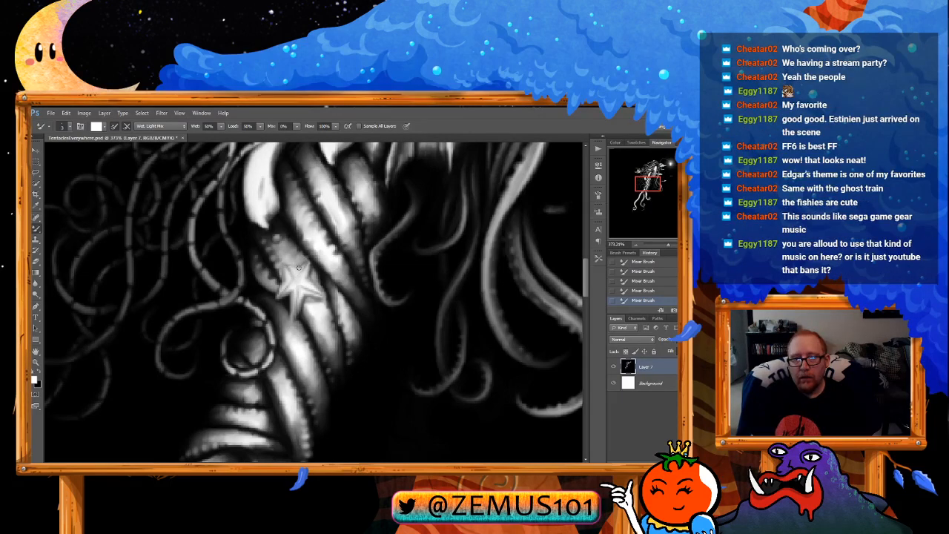
Step: Soften the starfish's ridges and shape its arms with alternating black and white Mixer Brush strokes
{"action": "key", "text": "x"}
{"action": "key", "text": "x"}
{"action": "key", "text": "x"}
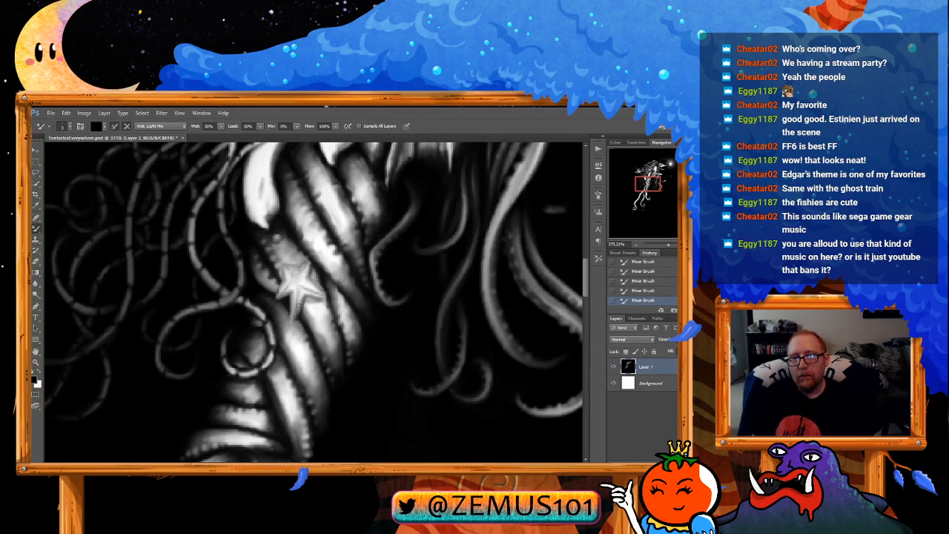
{"action": "key", "text": "x"}
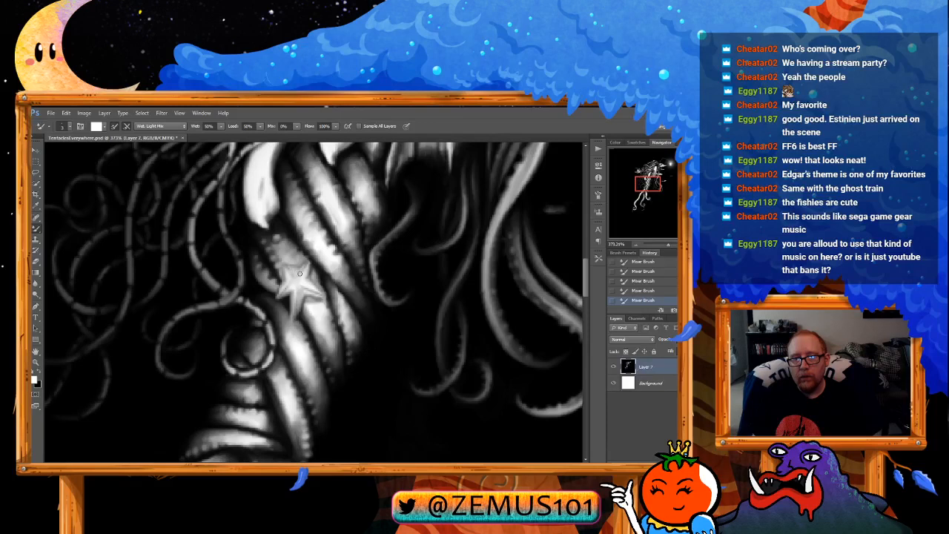
{"action": "mouse_move", "coordinate": [334, 246]}
{"action": "left_mouse_down"}
{"action": "mouse_move", "coordinate": [325, 251]}
{"action": "mouse_move", "coordinate": [330, 244]}
{"action": "left_mouse_up"}
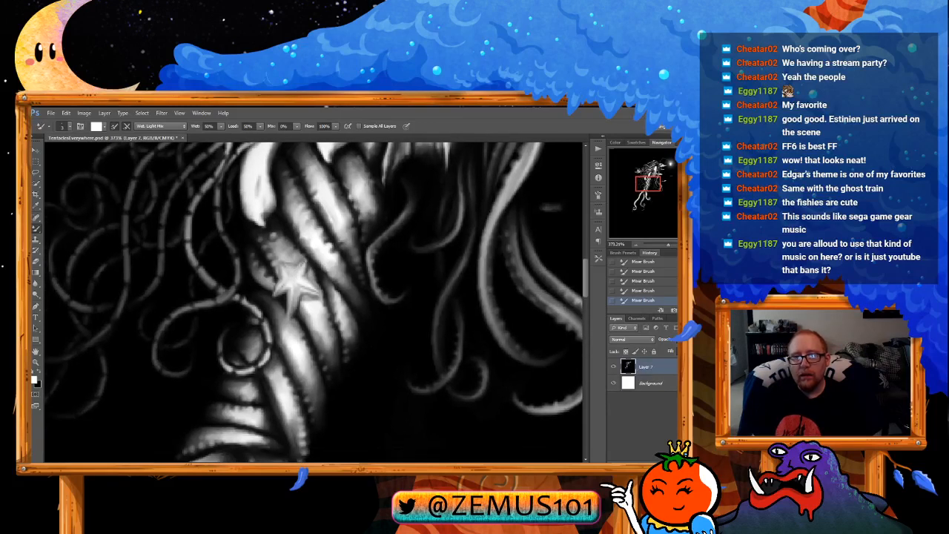
{"action": "key", "text": "x"}
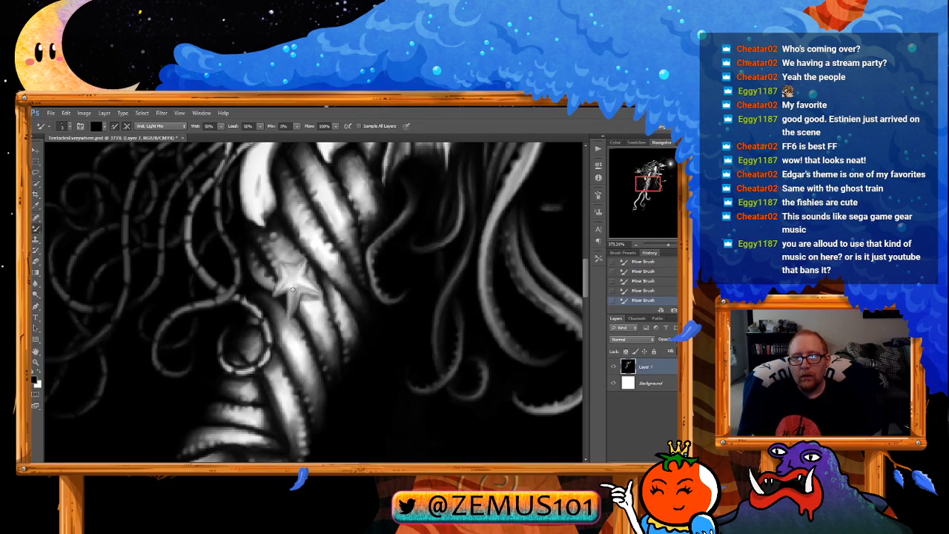
{"action": "key", "text": "x"}
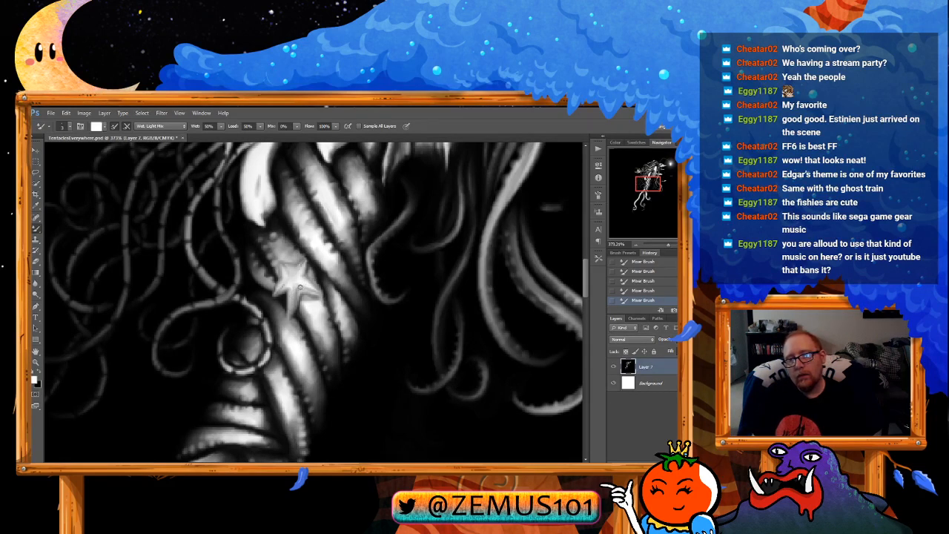
Step: Check the starfish against the twisted body and refine its arm edges with small black and white strokes
{"action": "scroll", "coordinate": [337, 292], "scroll_direction": "down", "scroll_amount": 5}
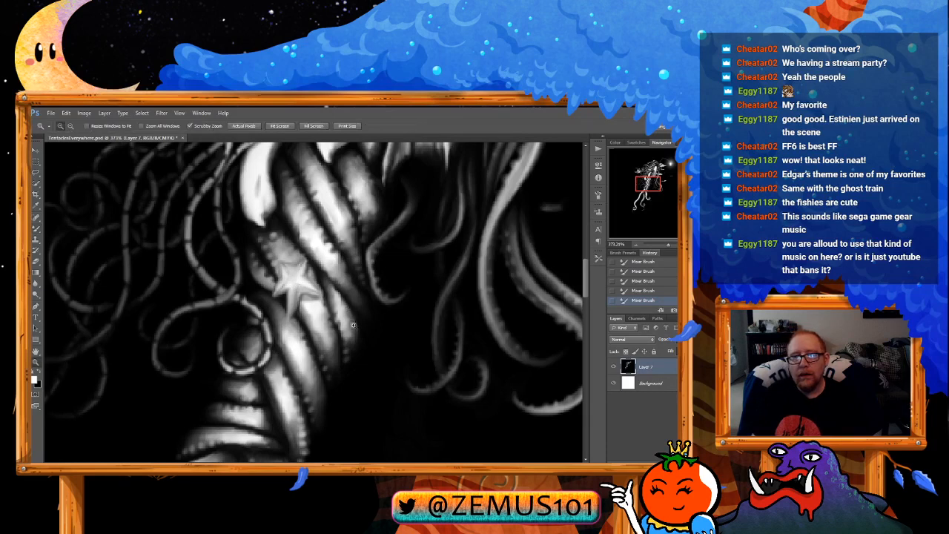
{"action": "scroll", "coordinate": [347, 322], "scroll_direction": "up", "scroll_amount": 5}
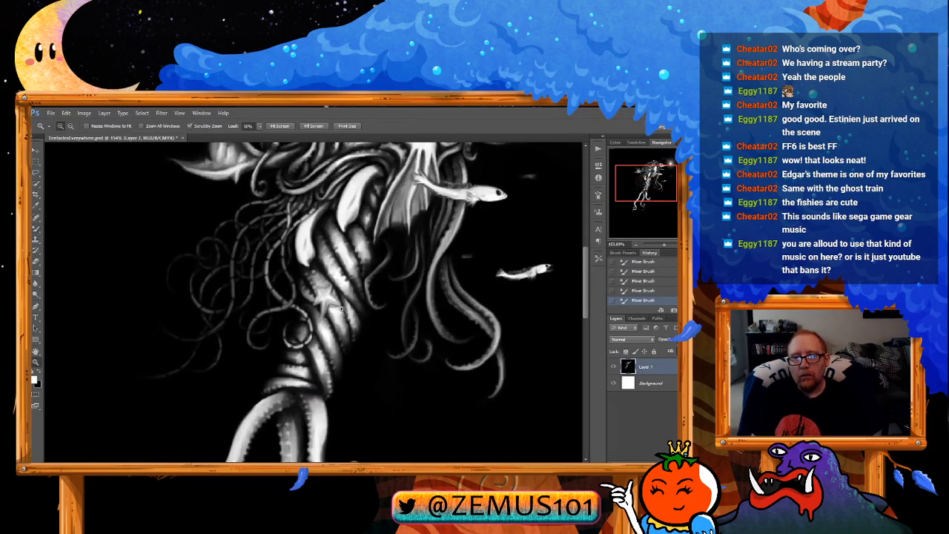
{"action": "key", "text": "x"}
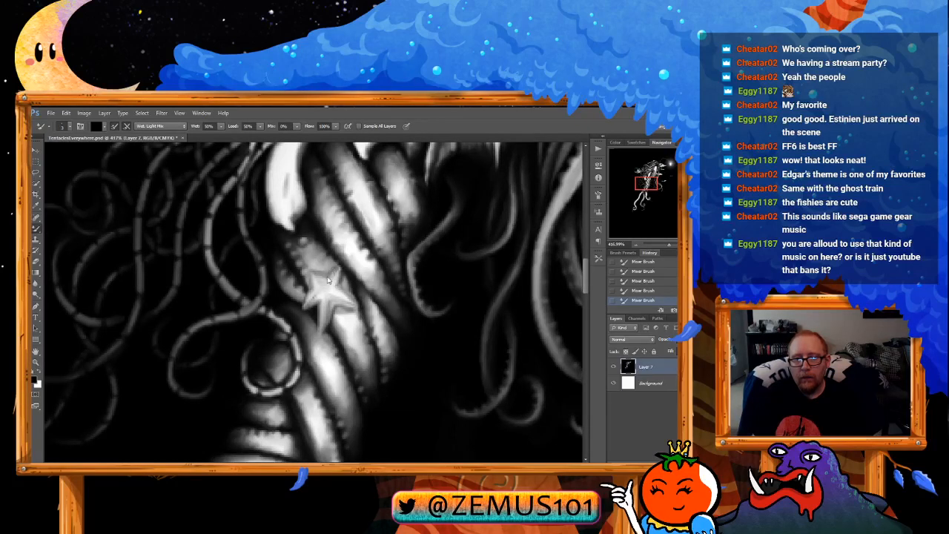
{"action": "key", "text": "x"}
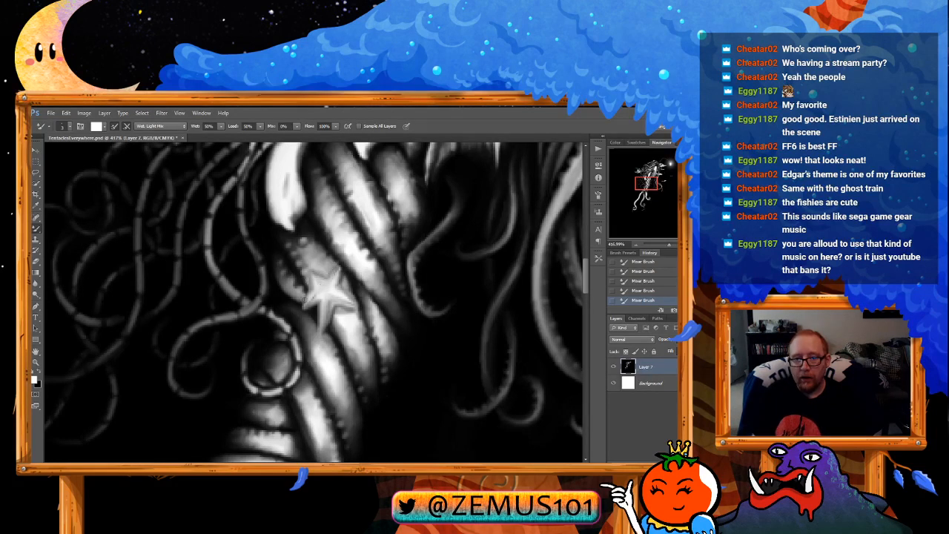
{"action": "key", "text": "x"}
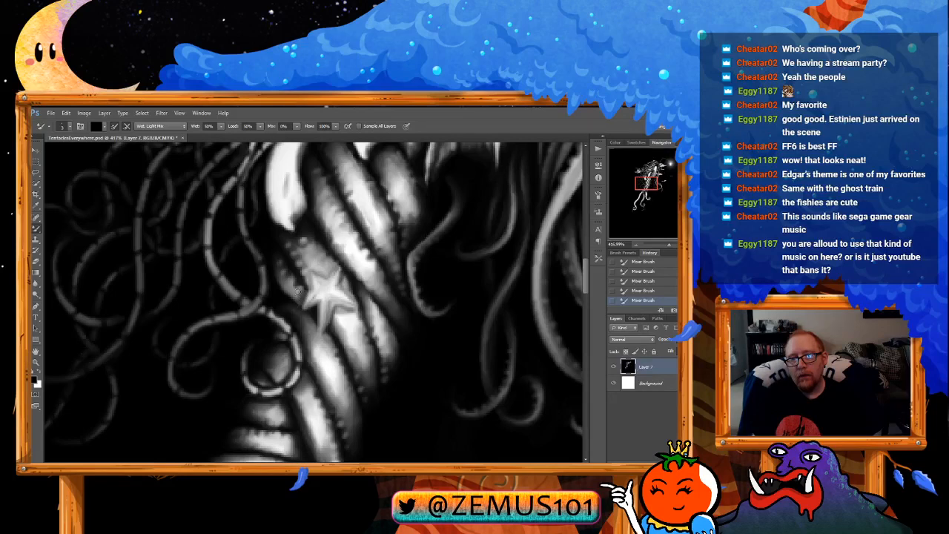
{"action": "key", "text": "x"}
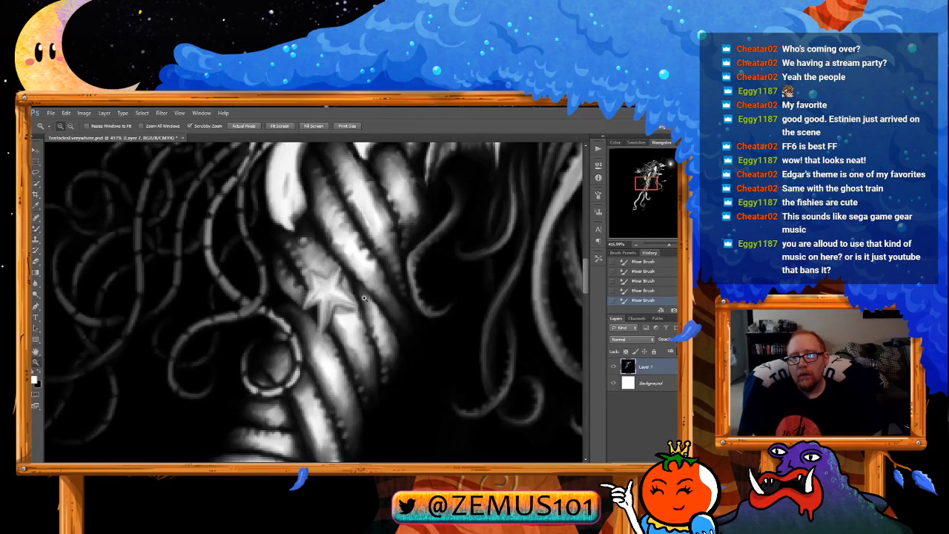
Step: Deepen the shadows on the twisted tentacles around the starfish with black Mixer Brush strokes
{"action": "mouse_move", "coordinate": [360, 299]}
{"action": "left_mouse_down"}
{"action": "mouse_move", "coordinate": [333, 300]}
{"action": "mouse_move", "coordinate": [355, 300]}
{"action": "left_mouse_up"}
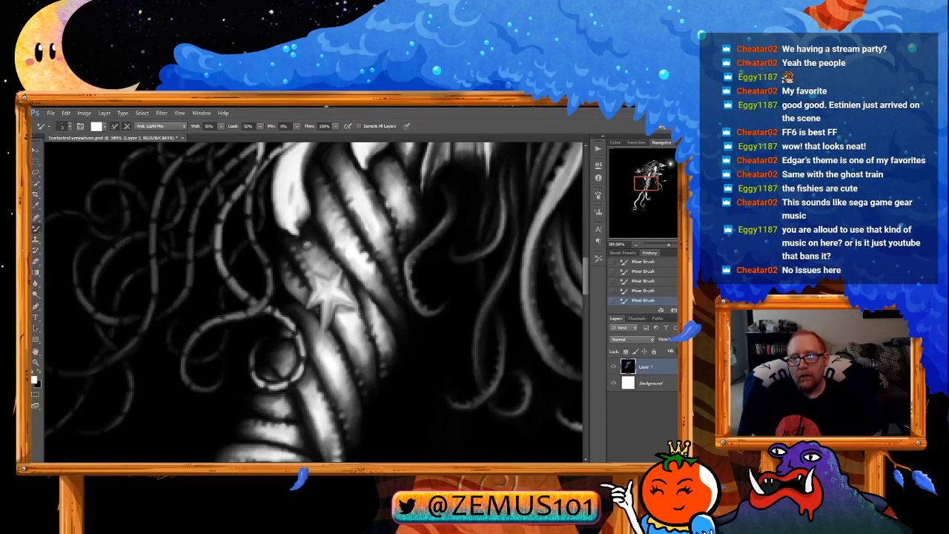
{"action": "key", "text": "x"}
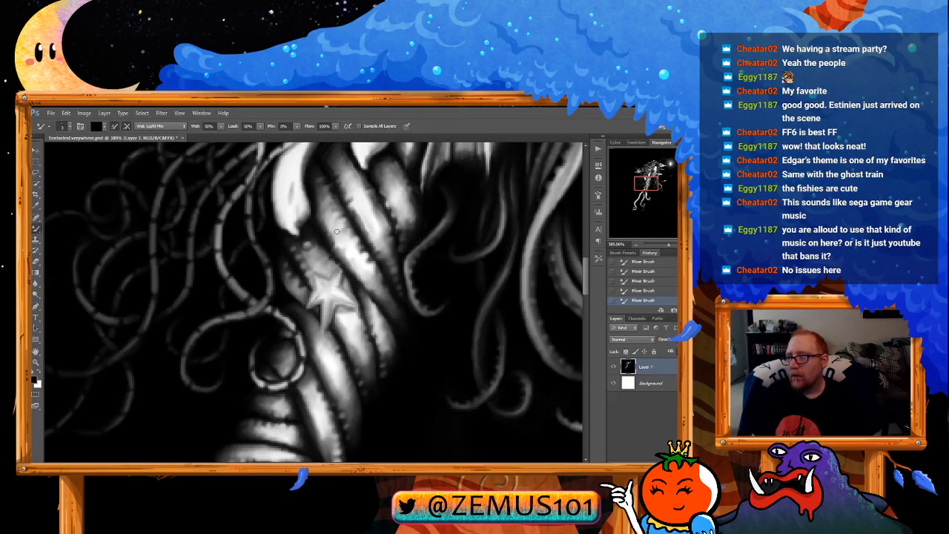
{"action": "scroll", "coordinate": [334, 253], "scroll_direction": "up", "scroll_amount": 1}
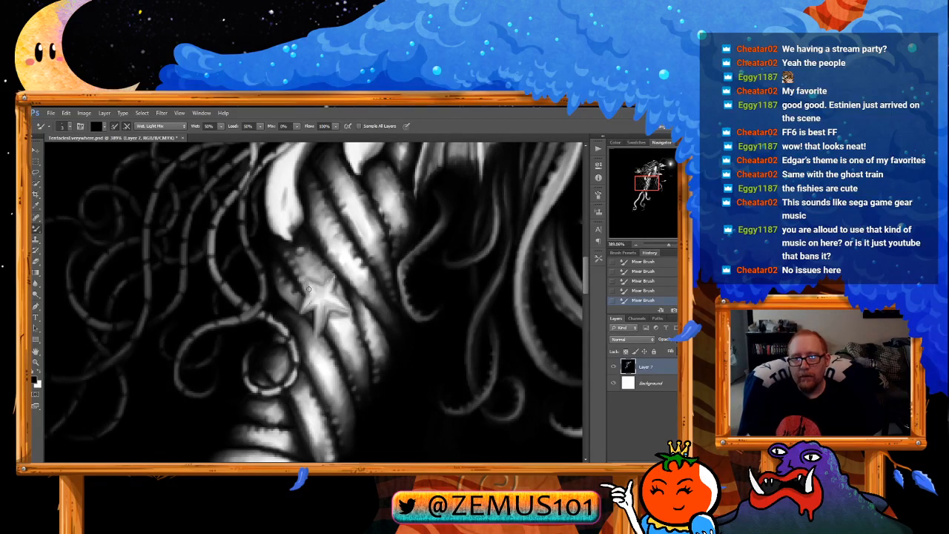
{"action": "scroll", "coordinate": [326, 274], "scroll_direction": "down", "scroll_amount": 1}
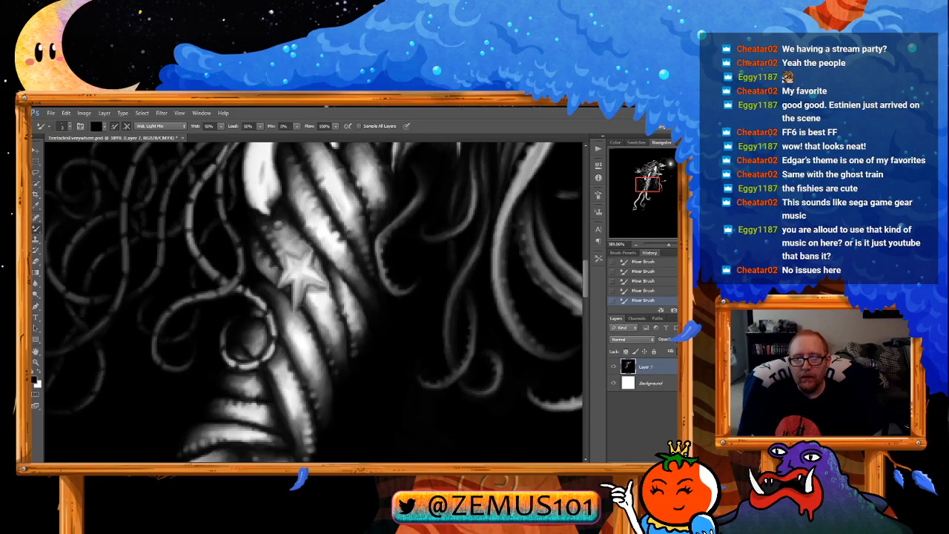
{"action": "scroll", "coordinate": [334, 267], "scroll_direction": "down", "scroll_amount": 2}
{"action": "scroll", "coordinate": [320, 296], "scroll_direction": "down", "scroll_amount": 3}
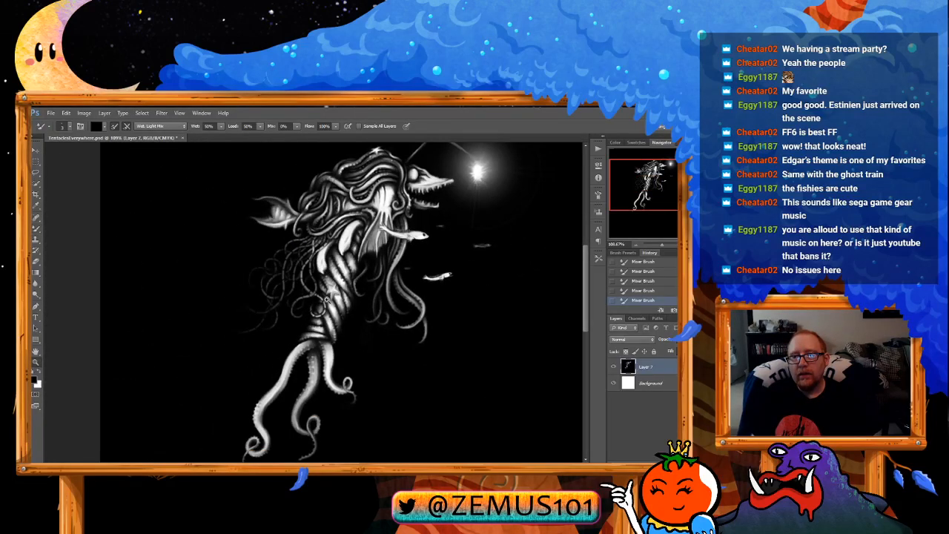
Step: Refine the twisted tentacles around the starfish with small alternating black and white Mixer Brush strokes
{"action": "scroll", "coordinate": [326, 296], "scroll_direction": "up", "scroll_amount": 3}
{"action": "scroll", "coordinate": [346, 227], "scroll_direction": "down", "scroll_amount": 1}
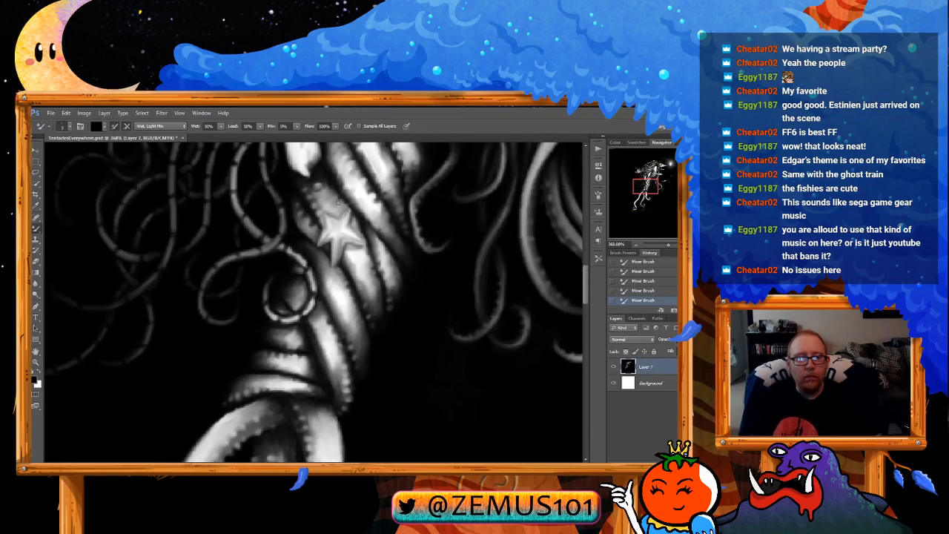
{"action": "key", "text": "x"}
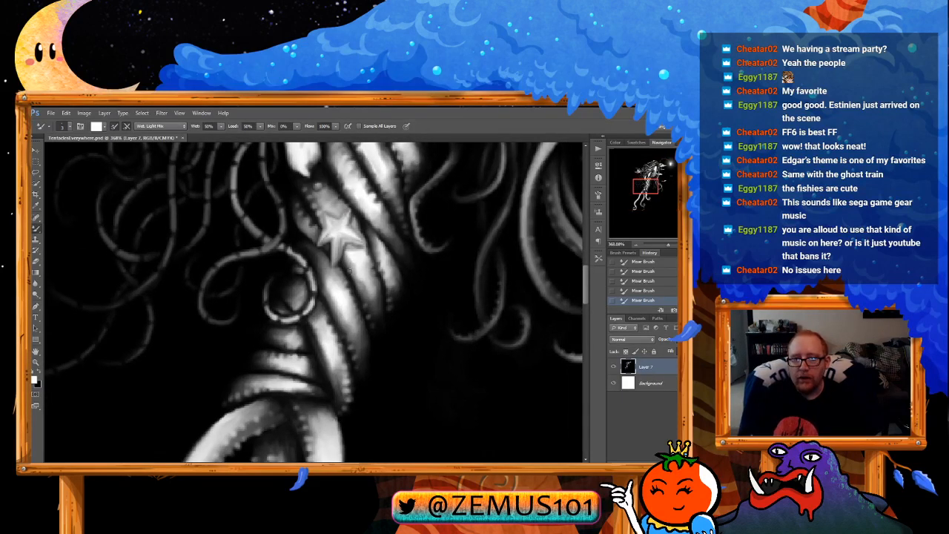
{"action": "key", "text": "x"}
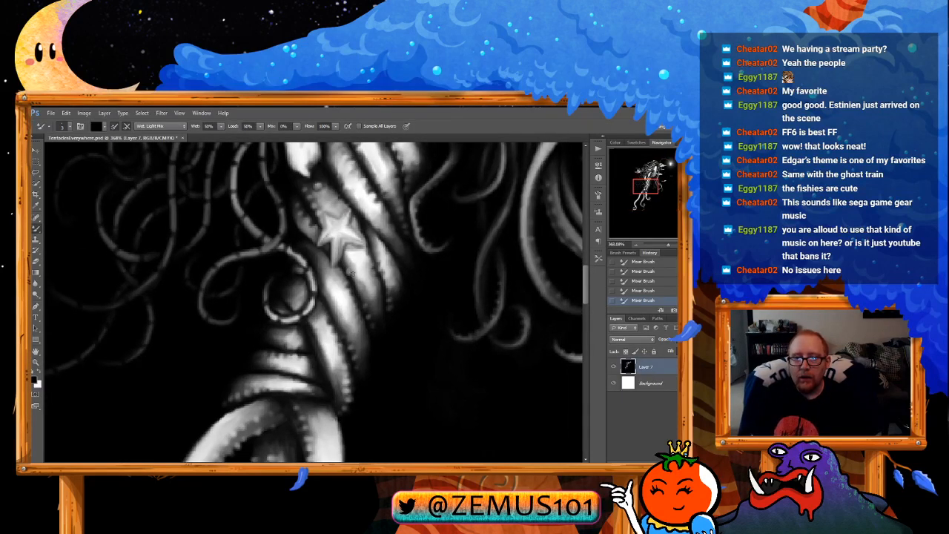
{"action": "key", "text": "x"}
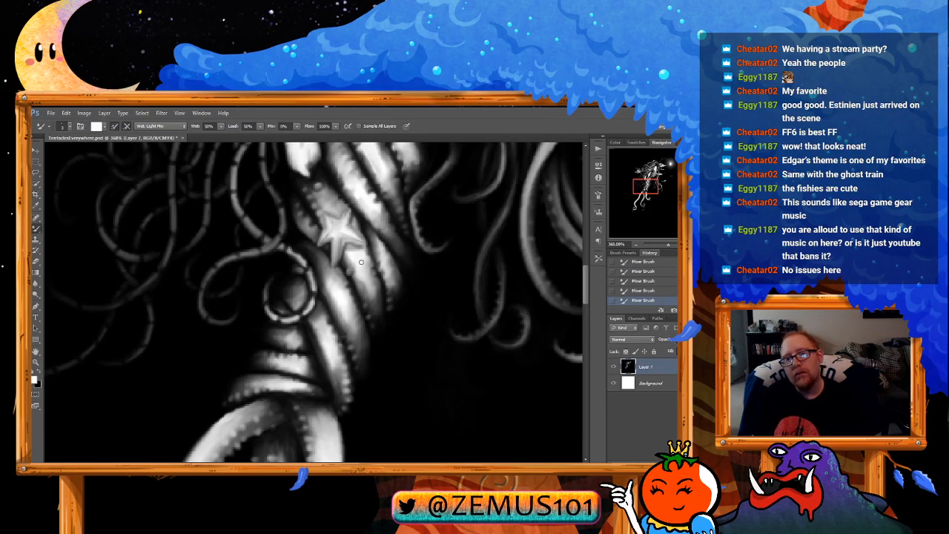
{"action": "key", "text": "x"}
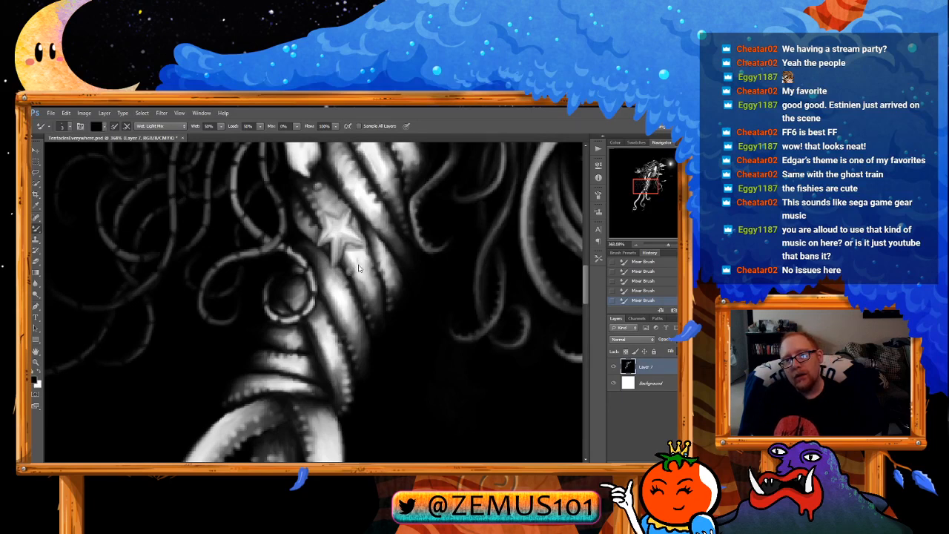
{"action": "left_click_drag", "start_coordinate": [354, 168], "coordinate": [333, 212]}
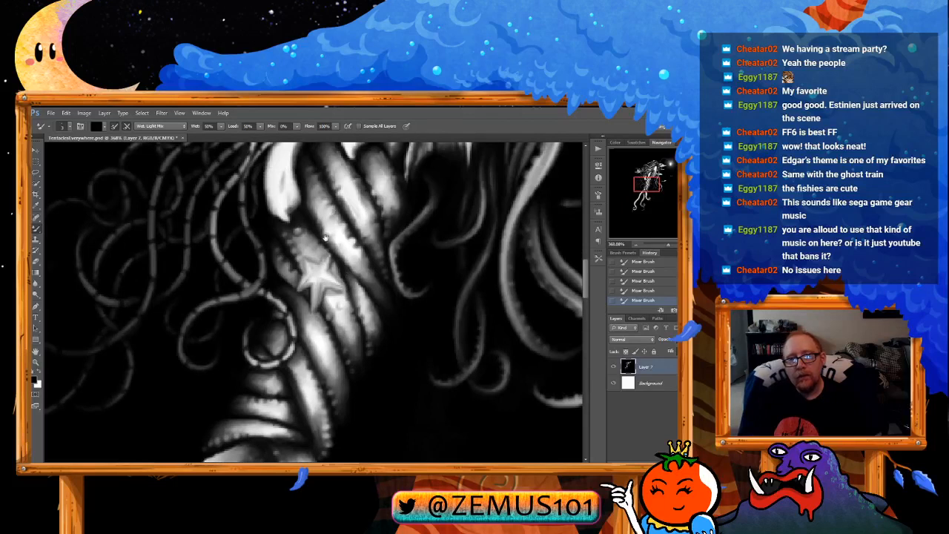
Step: Touch up the wrapped tentacle just below the ringed curl with small black and white strokes
{"action": "scroll", "coordinate": [326, 223], "scroll_direction": "down", "scroll_amount": 5}
{"action": "key", "text": "x"}
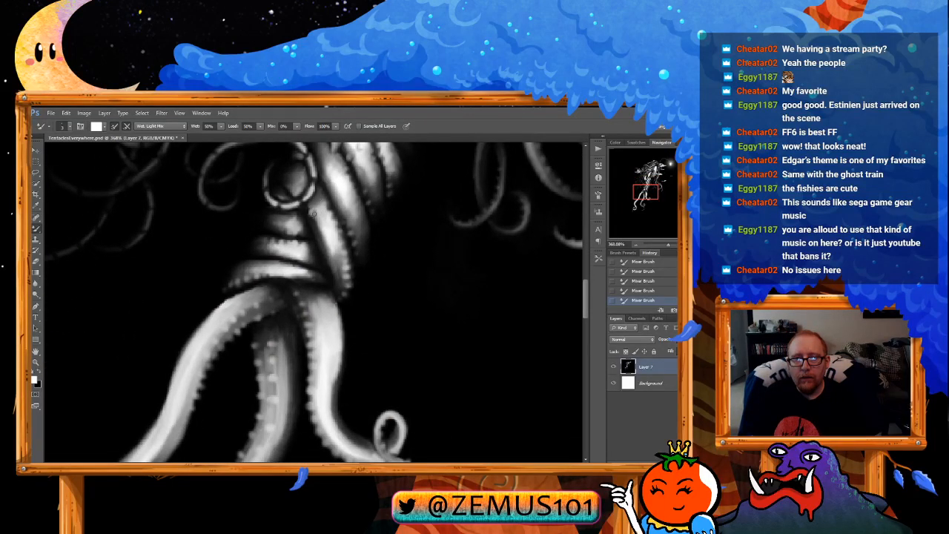
{"action": "key", "text": "x"}
{"action": "key", "text": "x"}
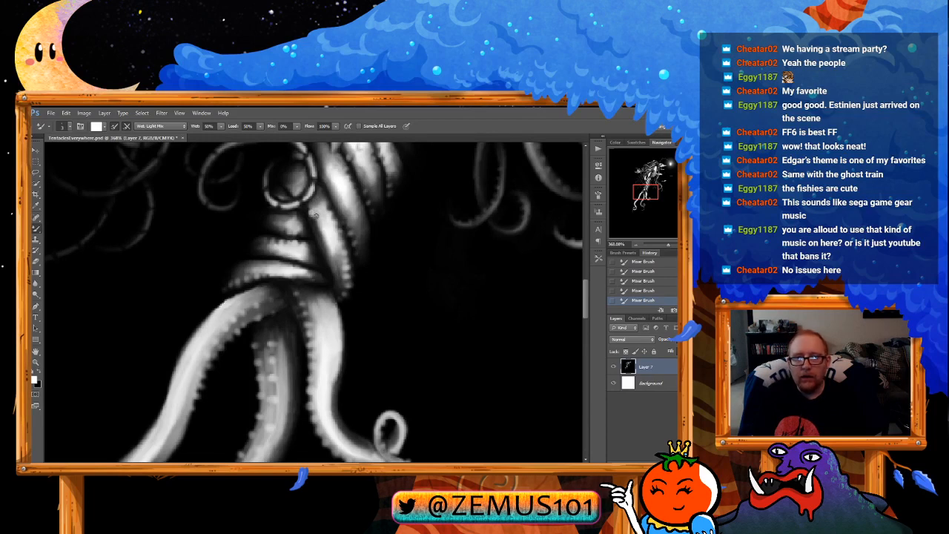
{"action": "left_click_drag", "start_coordinate": [316, 215], "coordinate": [311, 221]}
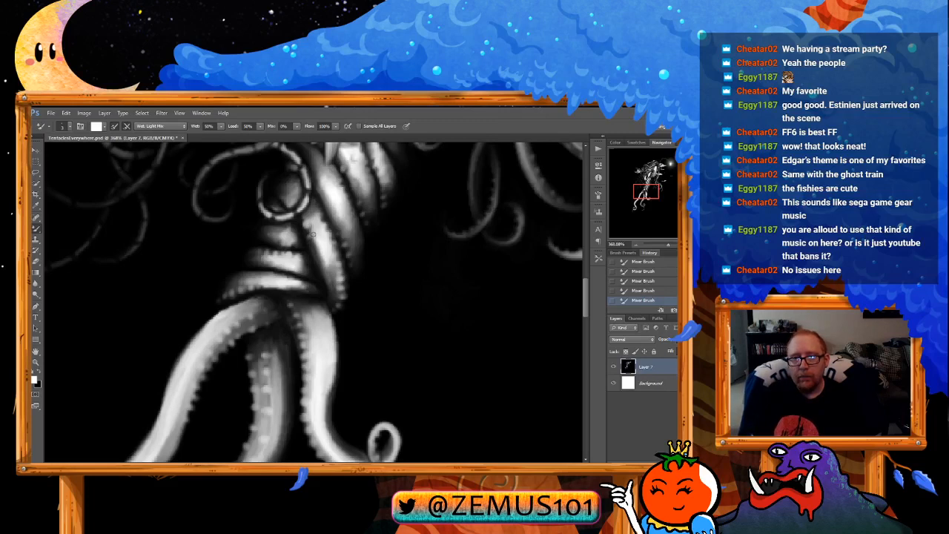
Step: Shape the edges and highlights of the twisted bands between the starfish and the ringed curl with alternating black and white strokes
{"action": "key", "text": "x"}
{"action": "mouse_move", "coordinate": [341, 192]}
{"action": "left_mouse_down"}
{"action": "mouse_move", "coordinate": [320, 254]}
{"action": "mouse_move", "coordinate": [323, 220]}
{"action": "mouse_move", "coordinate": [316, 239]}
{"action": "left_mouse_up"}
{"action": "key", "text": "x"}
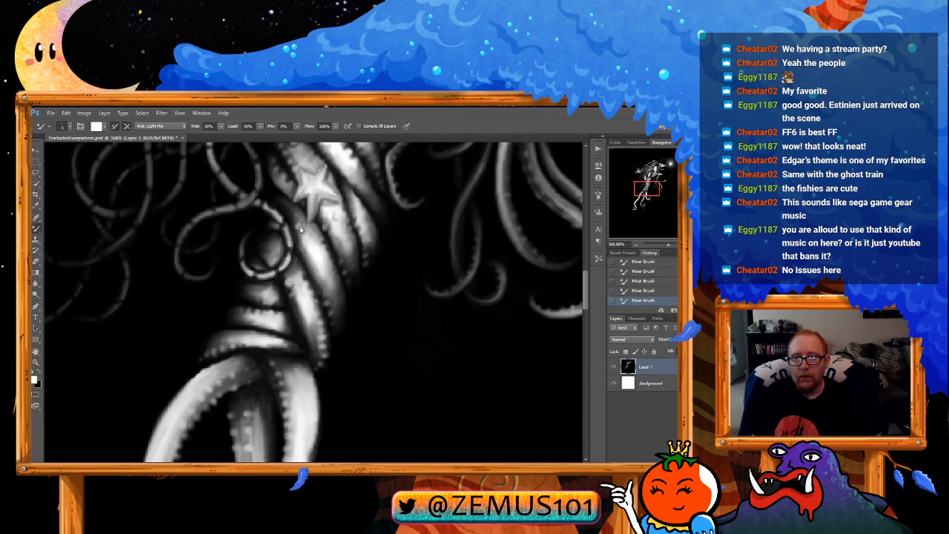
{"action": "key", "text": "x"}
{"action": "key", "text": "x"}
{"action": "key", "text": "x"}
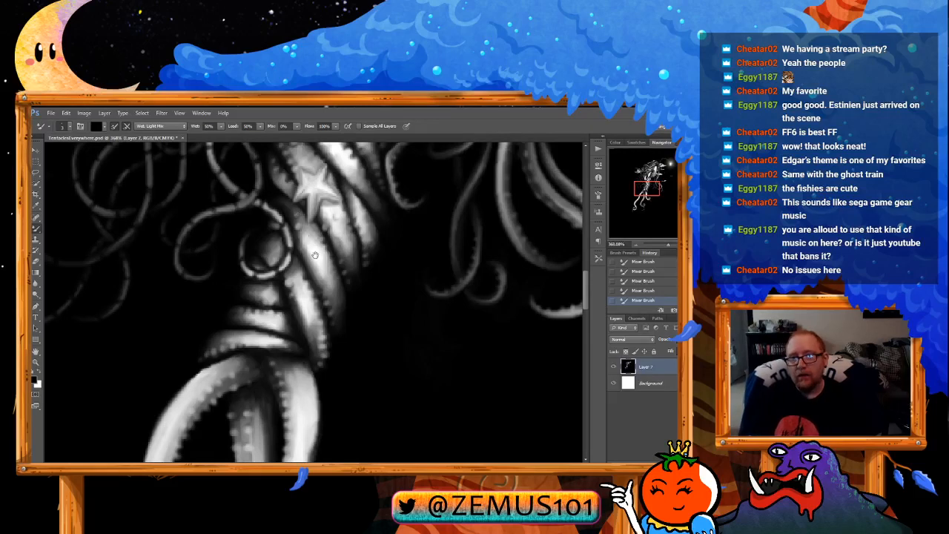
{"action": "key", "text": "x"}
{"action": "left_click_drag", "start_coordinate": [355, 180], "coordinate": [337, 254]}
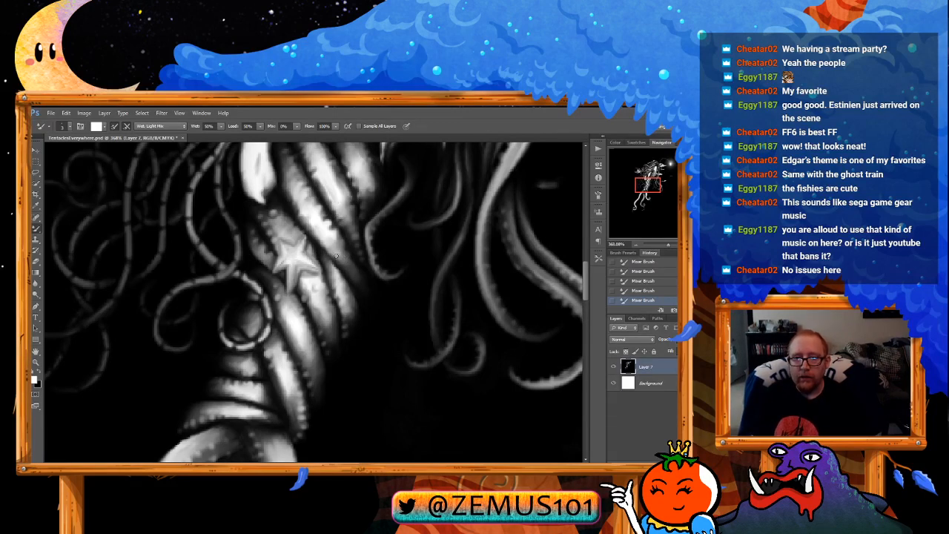
Step: Detail the suckers and edge of the twisted band beside the starfish, alternating black and white paint
{"action": "key", "text": "x"}
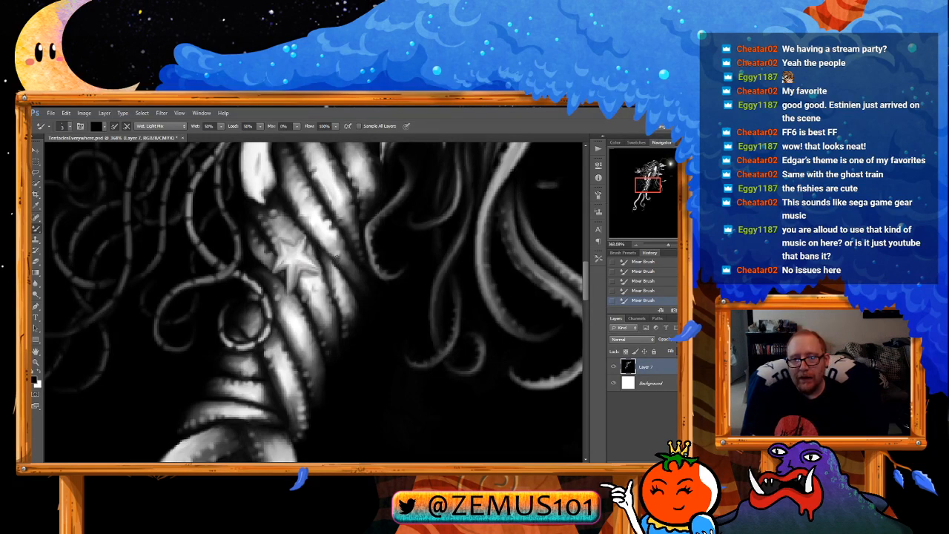
{"action": "key", "text": "x"}
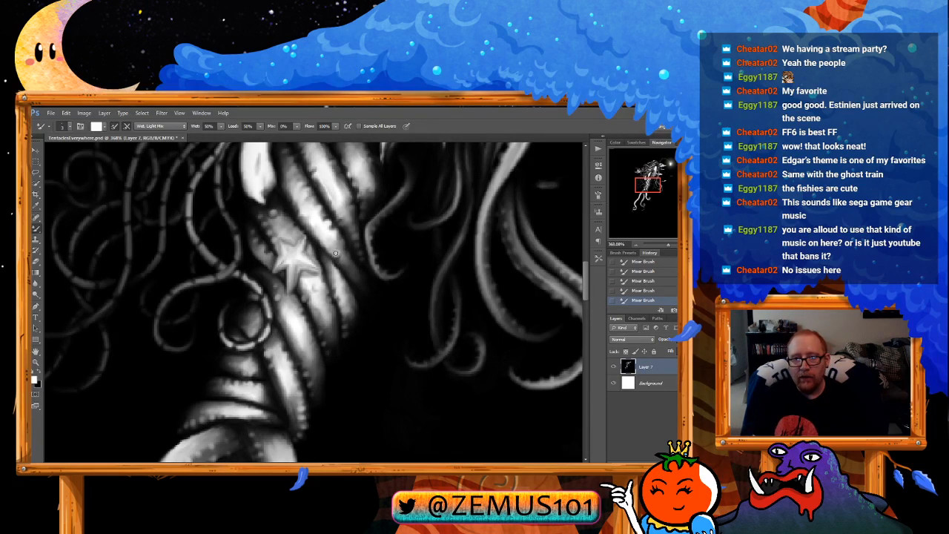
{"action": "key", "text": "x"}
{"action": "key", "text": "x"}
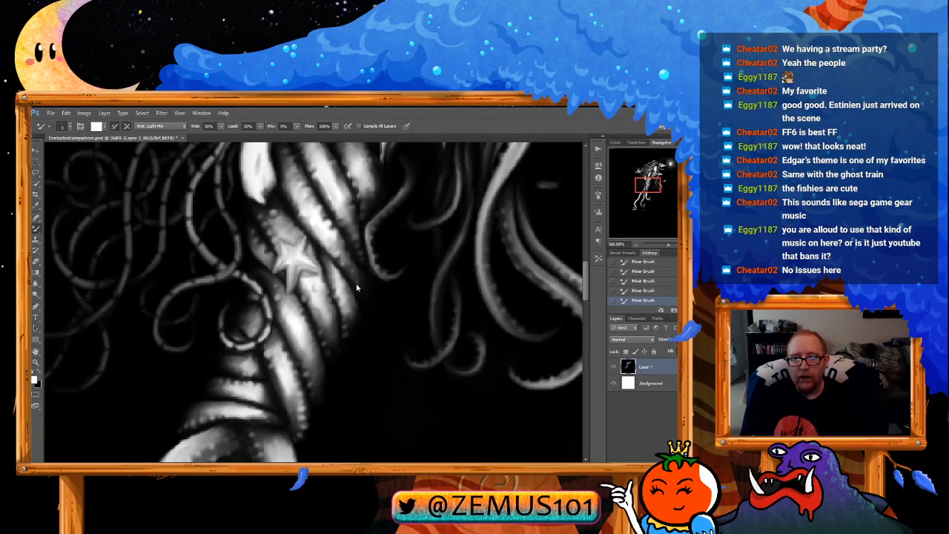
{"action": "left_click_drag", "start_coordinate": [383, 231], "coordinate": [358, 257]}
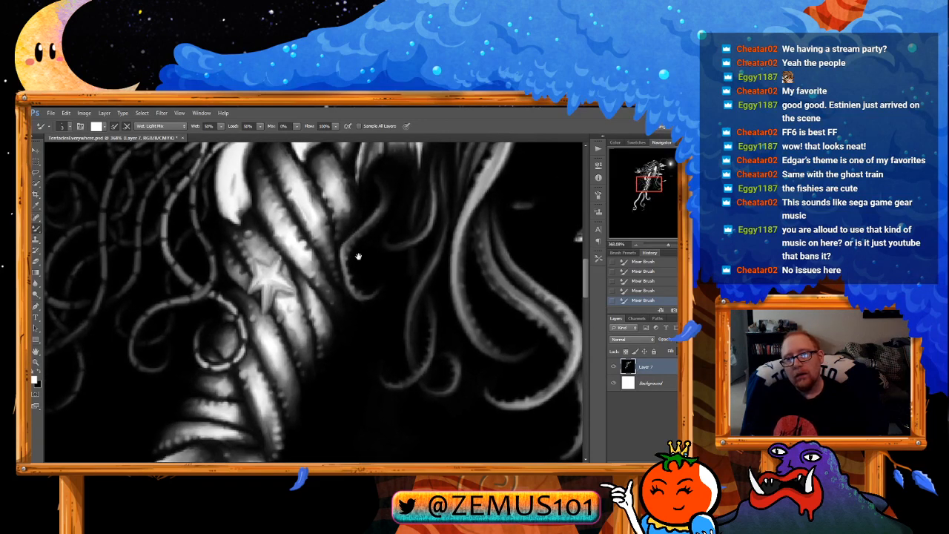
Step: Refine the thin tentacle hanging beside the twisted body with black and white Mixer Brush strokes
{"action": "key", "text": "x"}
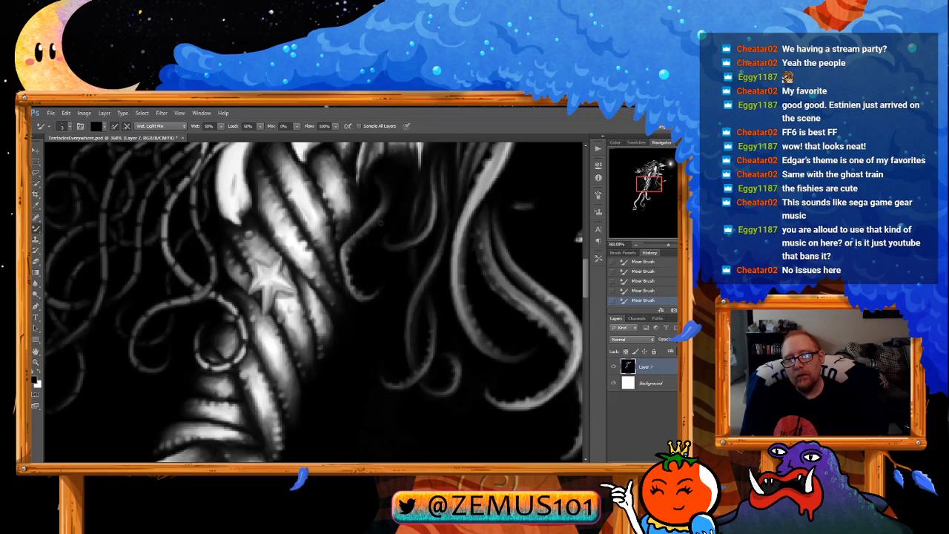
{"action": "left_click_drag", "start_coordinate": [381, 241], "coordinate": [375, 260]}
{"action": "key", "text": "x"}
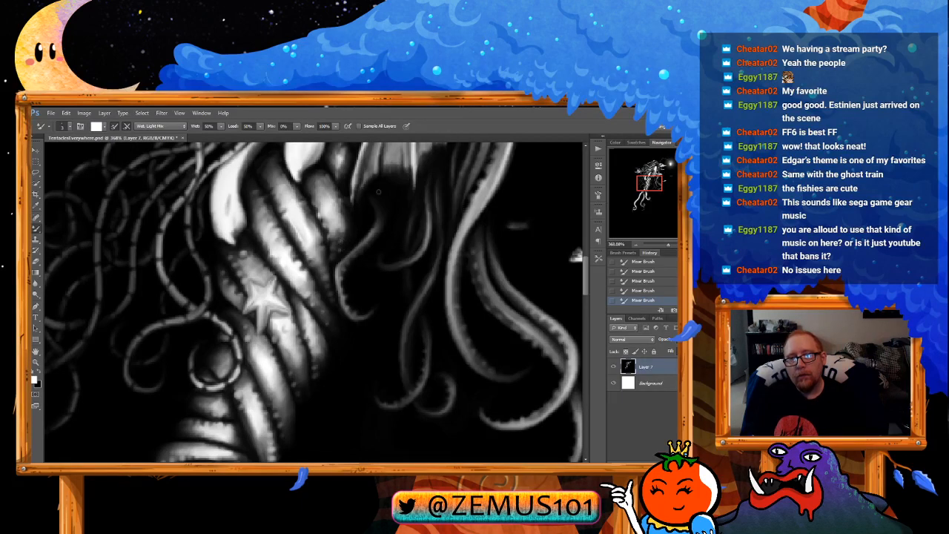
{"action": "key", "text": "x"}
{"action": "left_click_drag", "start_coordinate": [362, 241], "coordinate": [357, 173]}
Step: Add small suckers and shadows along the outer edge of the twisted body below the starfish, using white and black strokes
{"action": "key", "text": "x"}
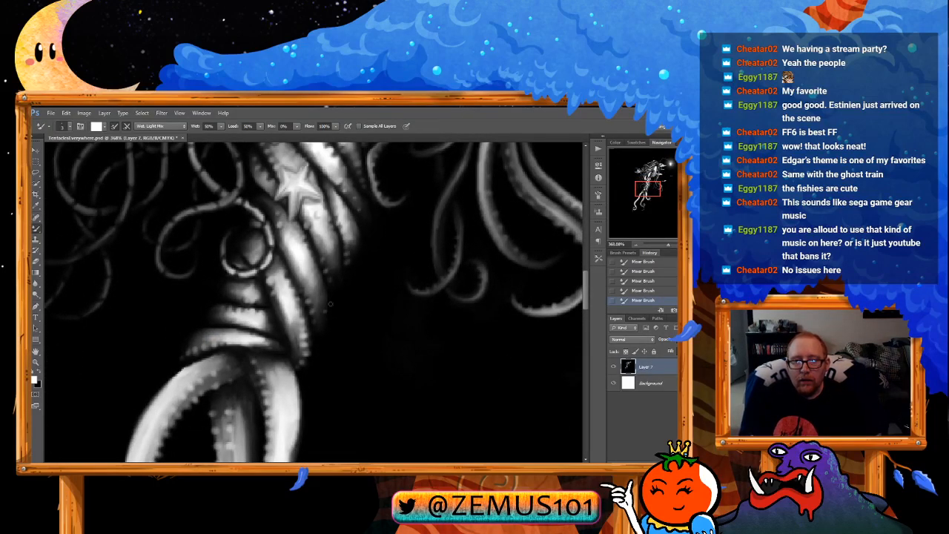
{"action": "key", "text": "x"}
{"action": "key", "text": "x"}
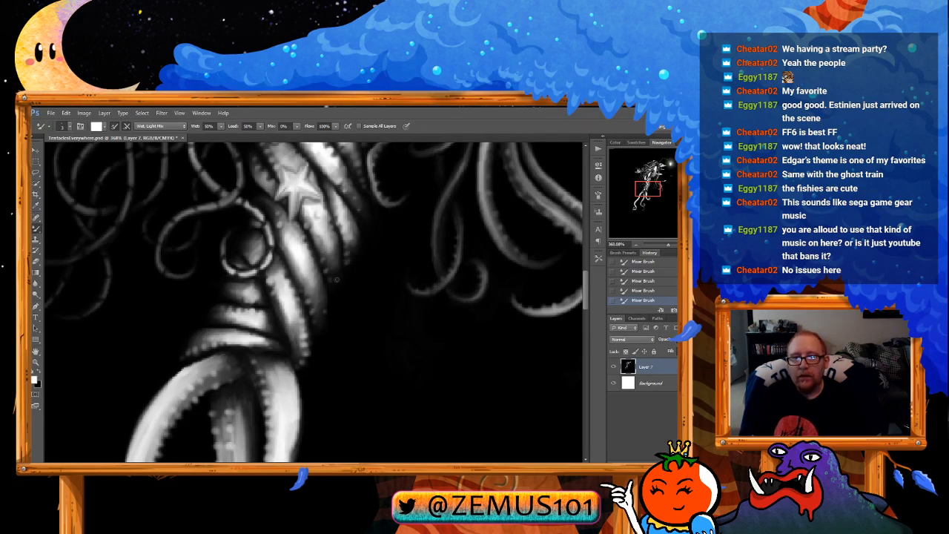
{"action": "key", "text": "x"}
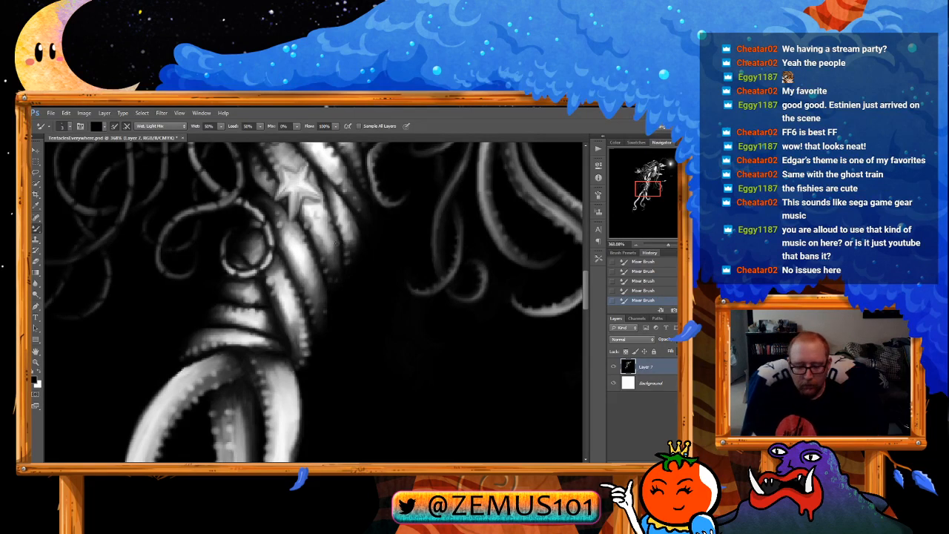
{"action": "left_click_drag", "start_coordinate": [346, 242], "coordinate": [338, 251]}
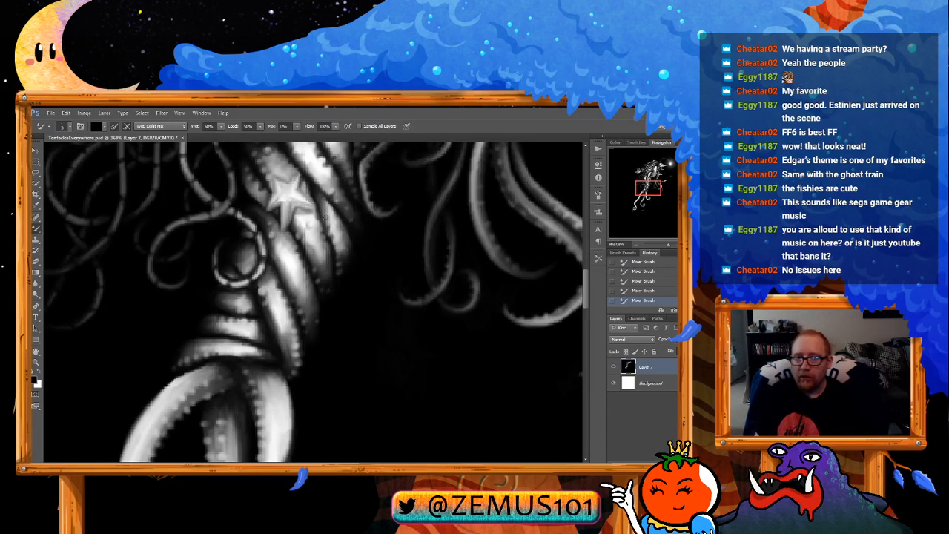
{"action": "left_click_drag", "start_coordinate": [324, 175], "coordinate": [323, 224]}
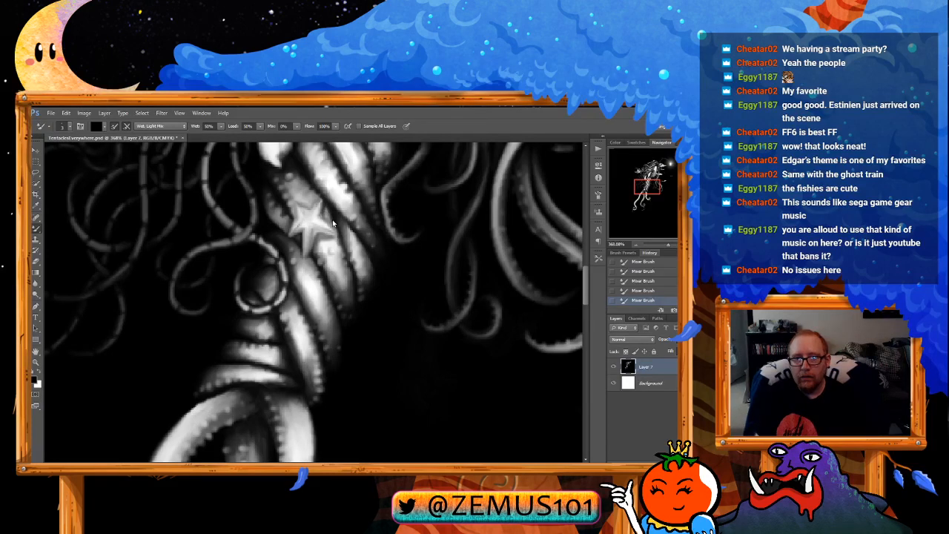
Step: Sharpen the starfish's outline in black with the Dry, Heavy Load preset, restore Wet, Light Mix and switch to white
{"action": "left_click", "coordinate": [164, 150]}
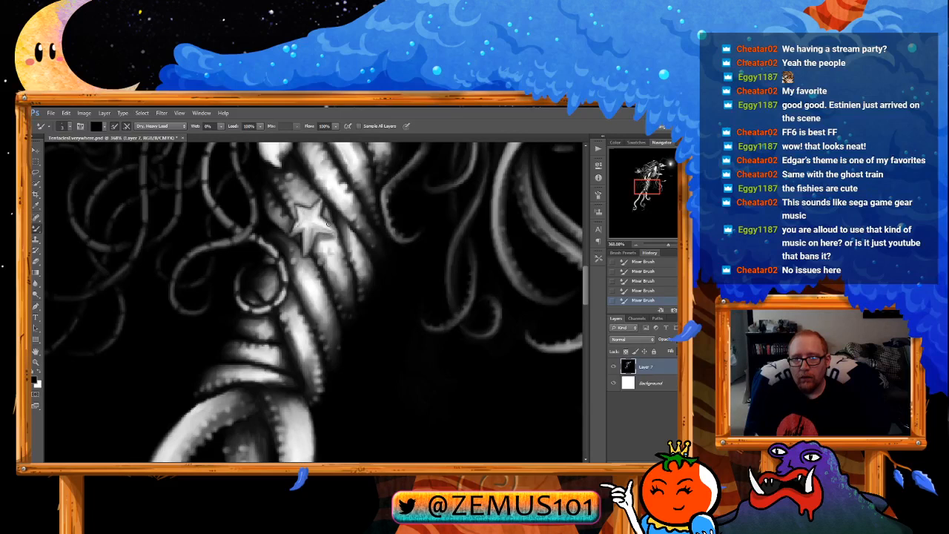
{"action": "left_click", "coordinate": [158, 127]}
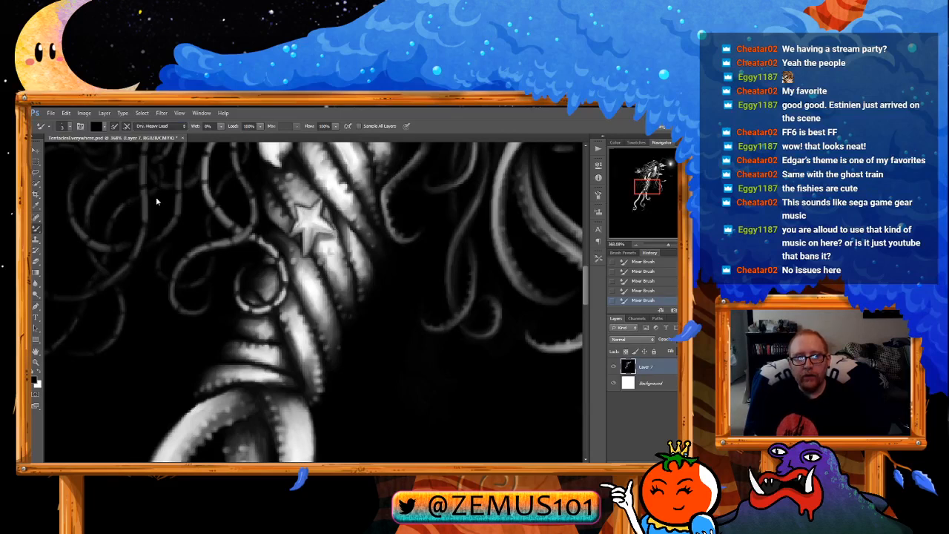
{"action": "left_click", "coordinate": [157, 212]}
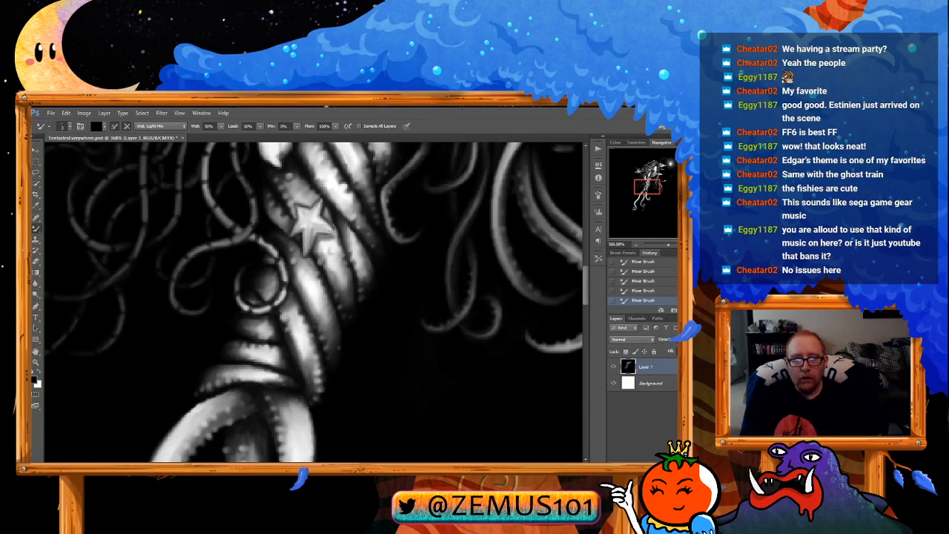
{"action": "key", "text": "x"}
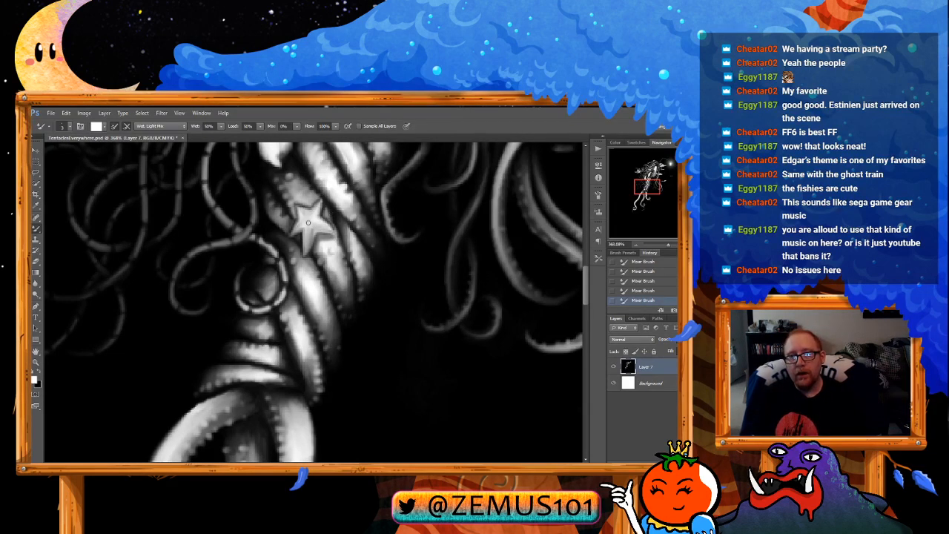
Step: Zoom out and examine the whole creature from its head and glowing lure to its lower tentacles
{"action": "key", "text": "z"}
{"action": "mouse_move", "coordinate": [380, 256]}
{"action": "left_mouse_down"}
{"action": "mouse_move", "coordinate": [326, 292]}
{"action": "mouse_move", "coordinate": [379, 254]}
{"action": "mouse_move", "coordinate": [298, 248]}
{"action": "mouse_move", "coordinate": [263, 295]}
{"action": "left_mouse_up"}
{"action": "key", "text": "b"}
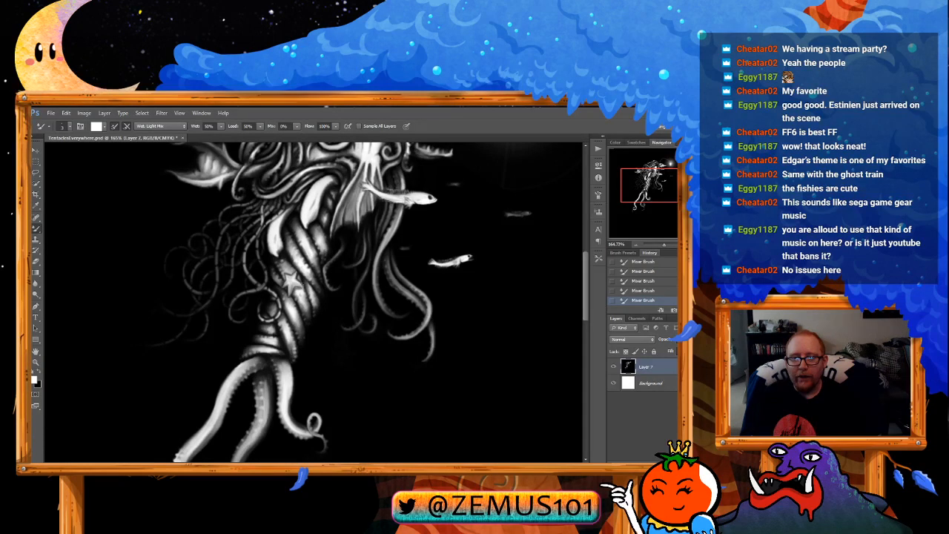
{"action": "mouse_move", "coordinate": [353, 196]}
{"action": "left_mouse_down"}
{"action": "mouse_move", "coordinate": [320, 267]}
{"action": "mouse_move", "coordinate": [322, 230]}
{"action": "left_mouse_up"}
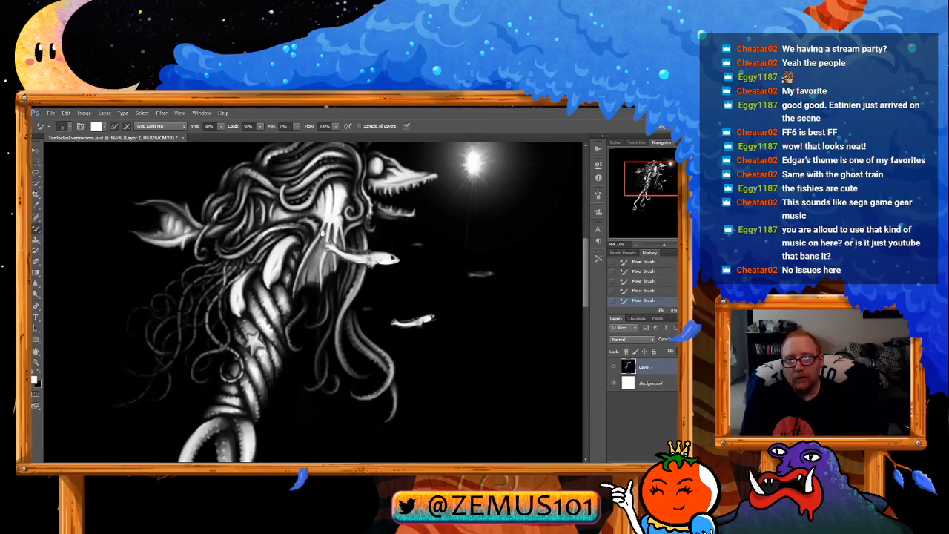
{"action": "scroll", "coordinate": [322, 230], "scroll_direction": "down", "scroll_amount": 1}
{"action": "left_click_drag", "start_coordinate": [321, 230], "coordinate": [340, 211]}
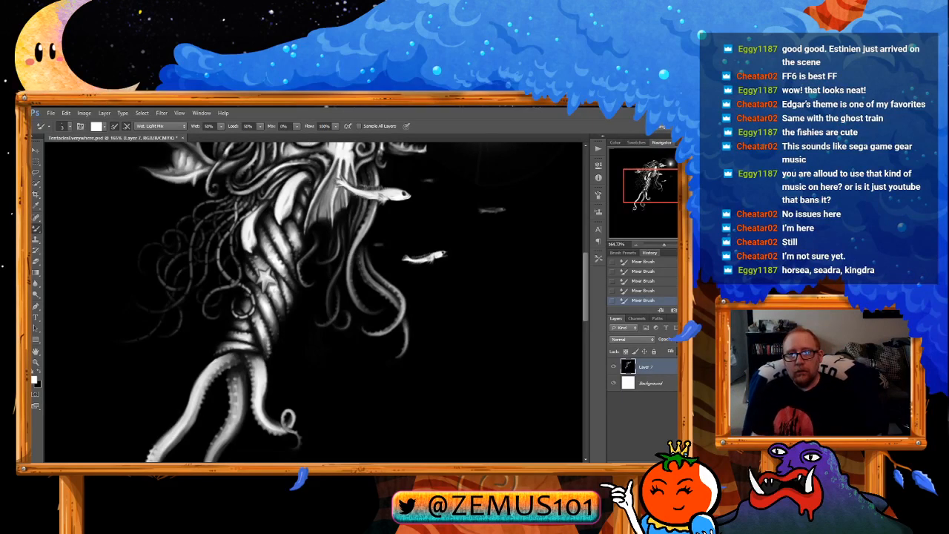
Step: Darken the area where the three lower tentacles emerge beneath the wrapped bands with black Mixer Brush strokes
{"action": "key", "text": "z"}
{"action": "left_click", "coordinate": [255, 369]}
{"action": "left_click", "coordinate": [280, 356]}
{"action": "key", "text": "b"}
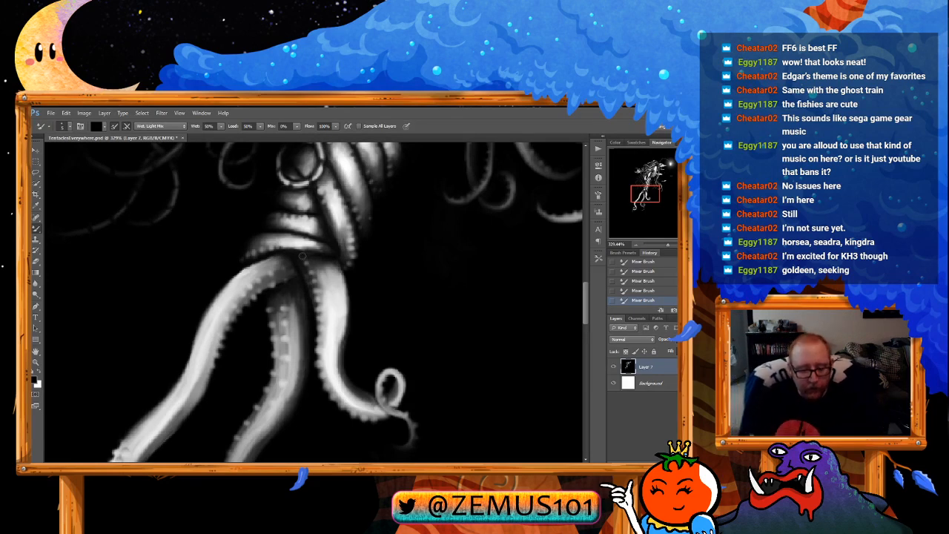
{"action": "scroll", "coordinate": [348, 252], "scroll_direction": "down", "scroll_amount": 5}
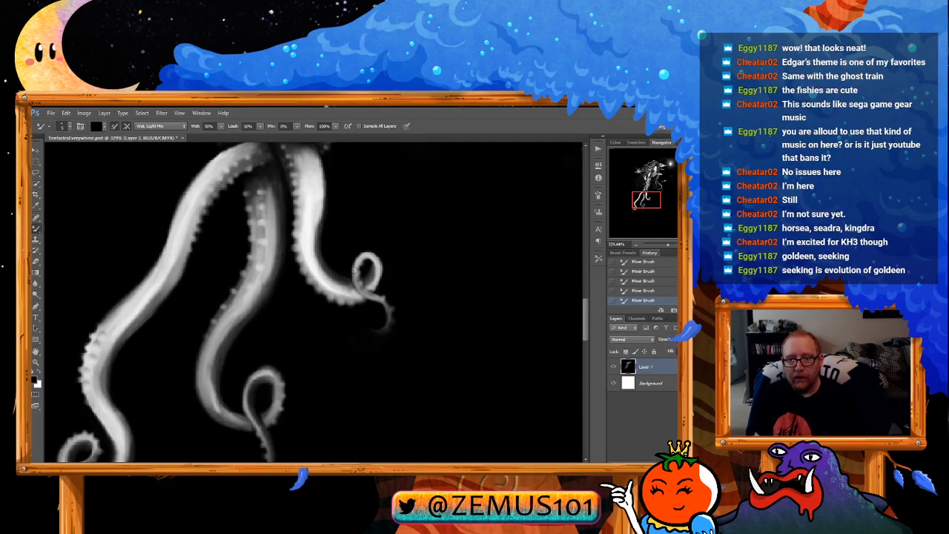
Step: Touch up the edges of the three lower tentacles with black Mixer Brush strokes
{"action": "key", "text": "x"}
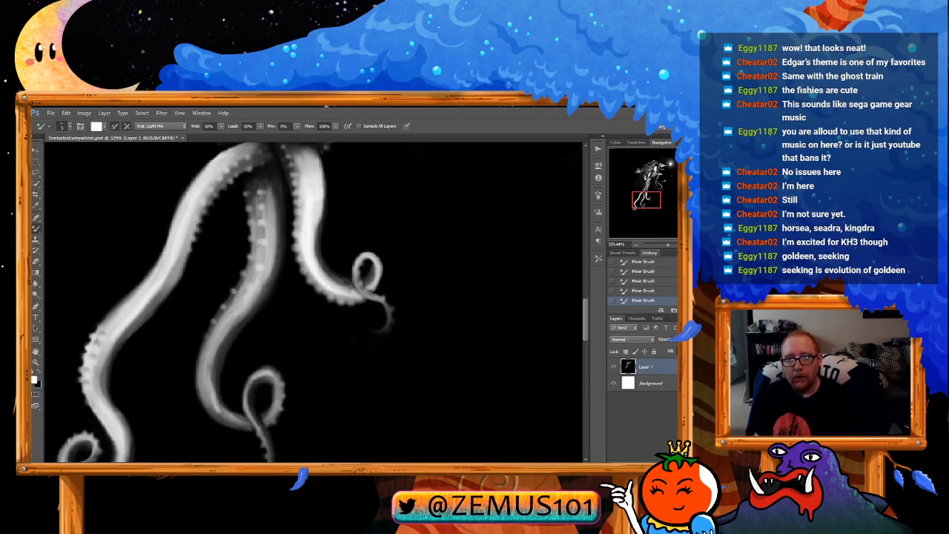
{"action": "key", "text": "x"}
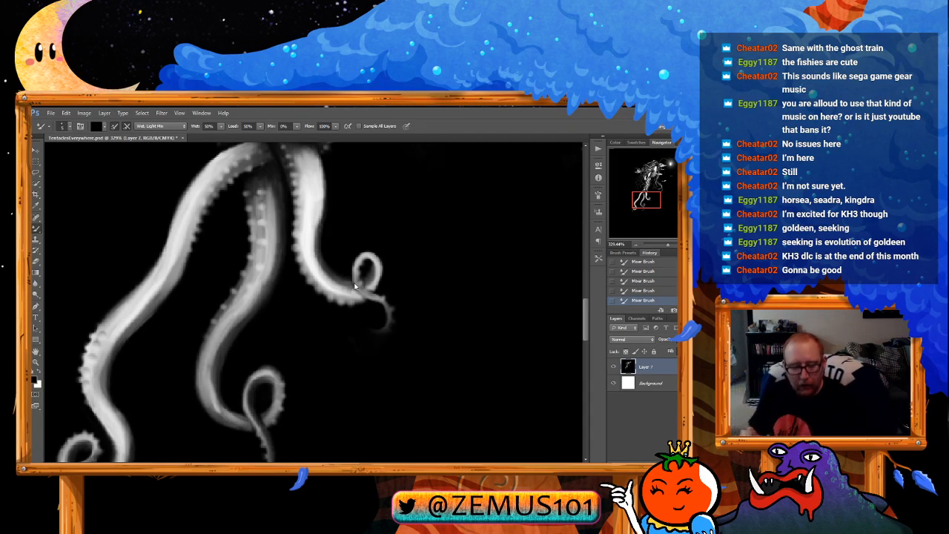
{"action": "left_click_drag", "start_coordinate": [331, 179], "coordinate": [359, 124]}
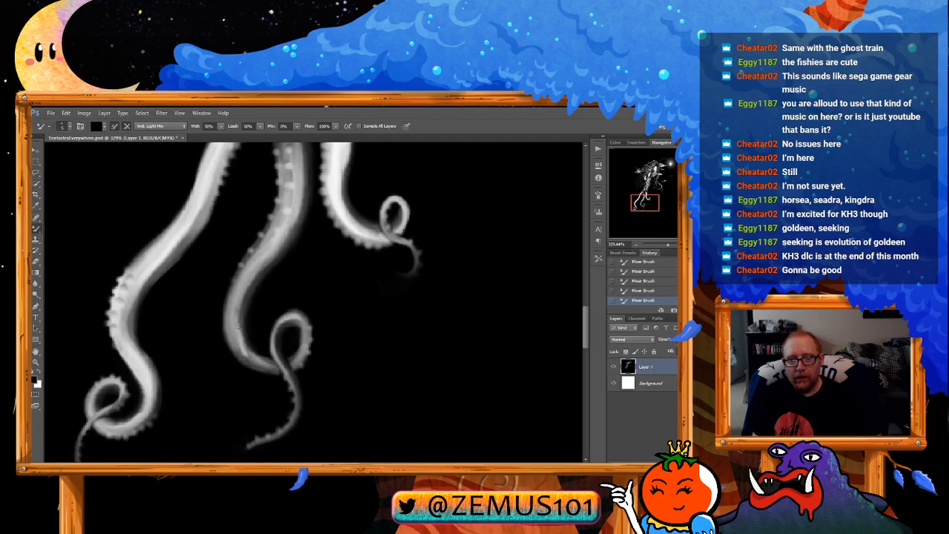
{"action": "left_click_drag", "start_coordinate": [263, 289], "coordinate": [256, 326]}
{"action": "left_click_drag", "start_coordinate": [260, 359], "coordinate": [274, 271]}
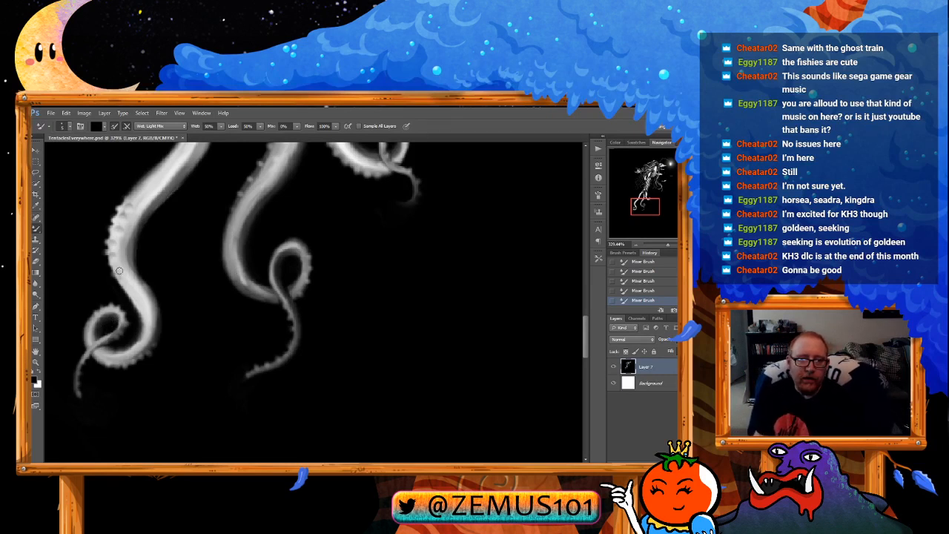
{"action": "left_click_drag", "start_coordinate": [119, 270], "coordinate": [110, 289]}
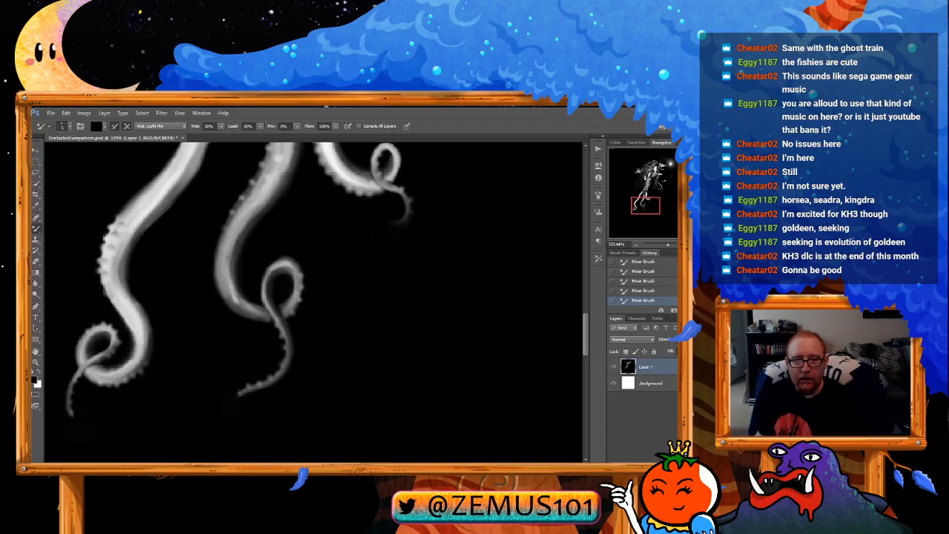
Step: Refine the looped ends of the left and middle lower tentacles with alternating white and black strokes
{"action": "key", "text": "x"}
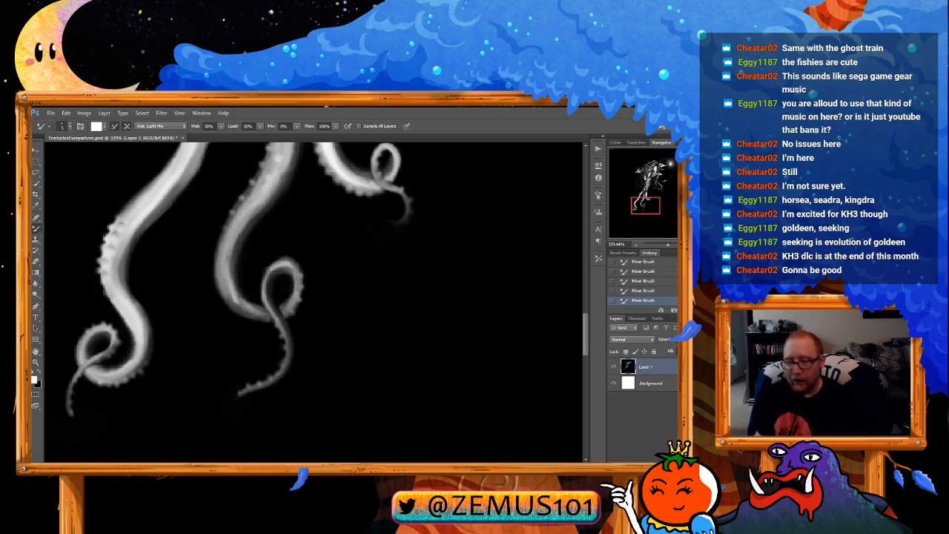
{"action": "key", "text": "x"}
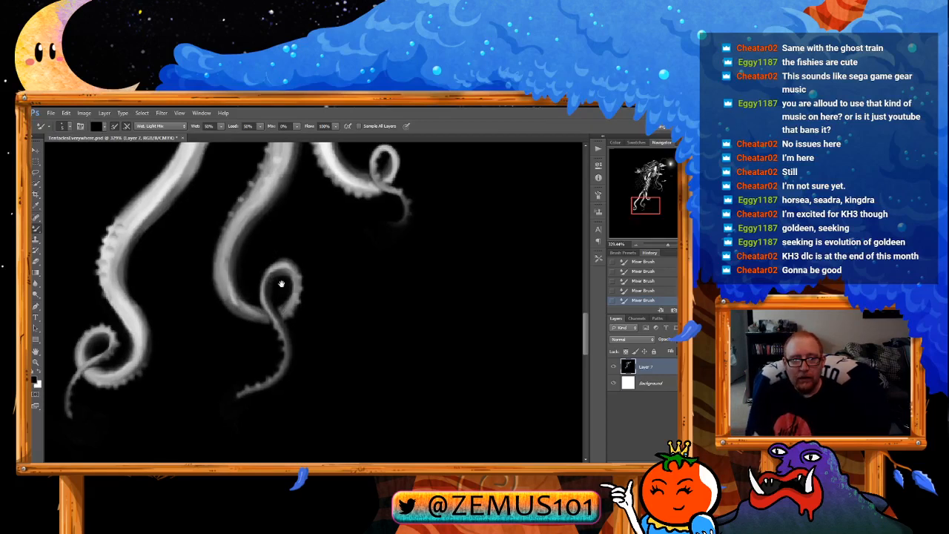
{"action": "left_click_drag", "start_coordinate": [281, 284], "coordinate": [277, 291]}
{"action": "key", "text": "x"}
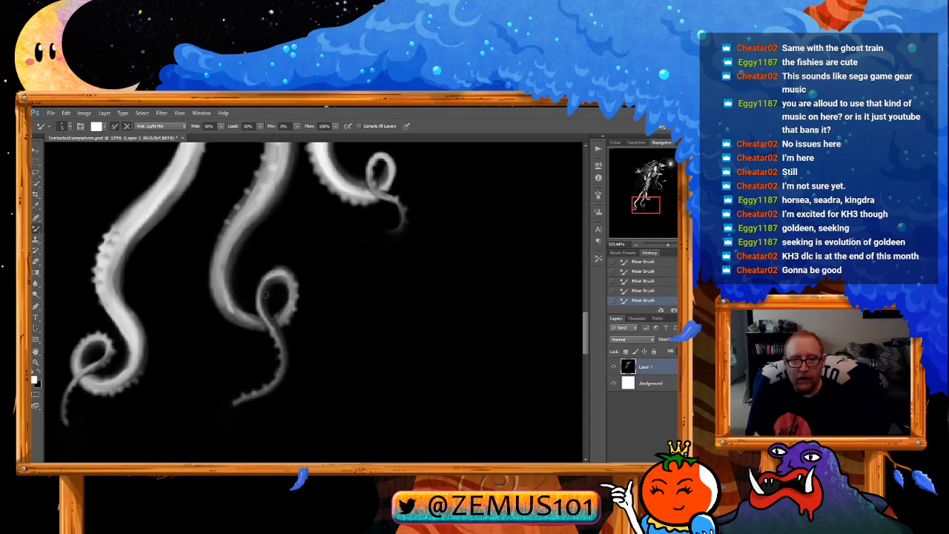
{"action": "key", "text": "x"}
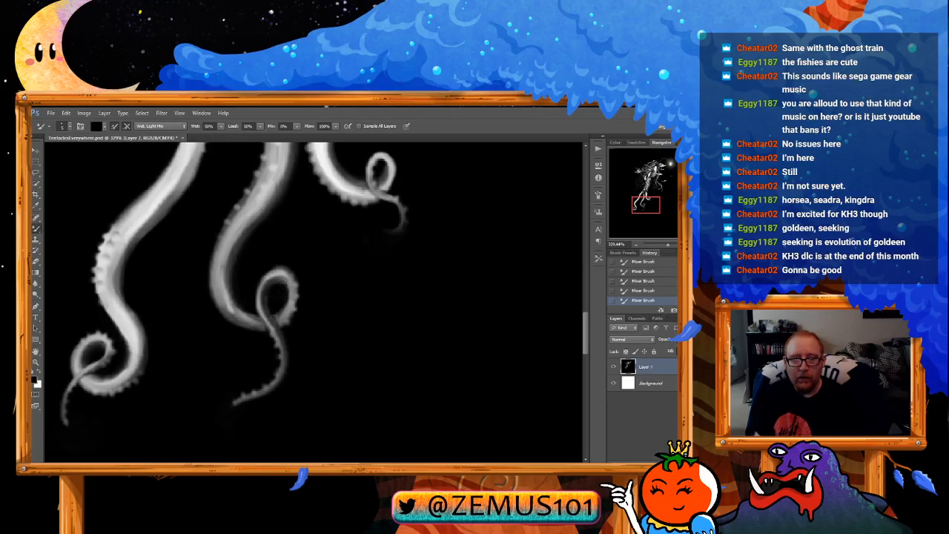
{"action": "key", "text": "x"}
{"action": "left_click_drag", "start_coordinate": [276, 287], "coordinate": [272, 298]}
{"action": "key", "text": "x"}
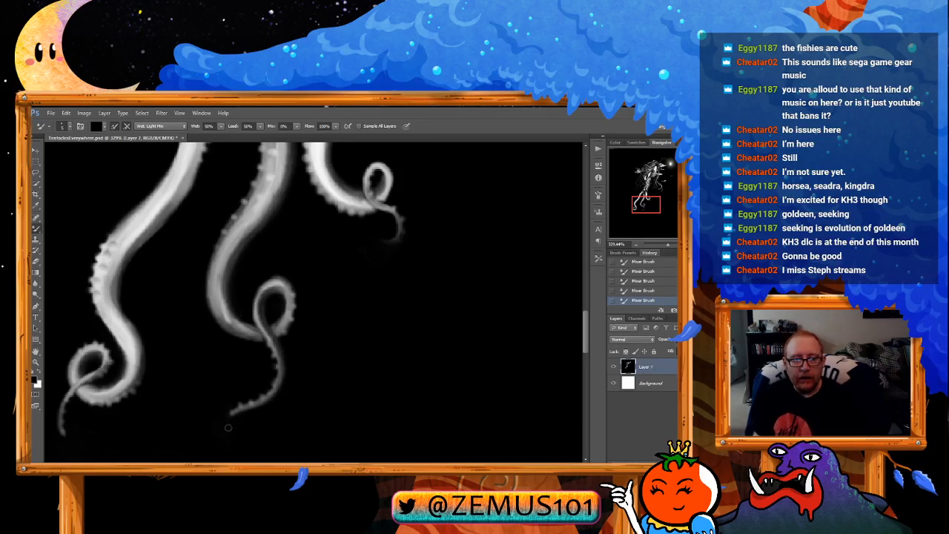
Step: Extend the right lower tentacle's tip with a small white curl and restore black as the foreground colour
{"action": "left_click_drag", "start_coordinate": [363, 240], "coordinate": [332, 314]}
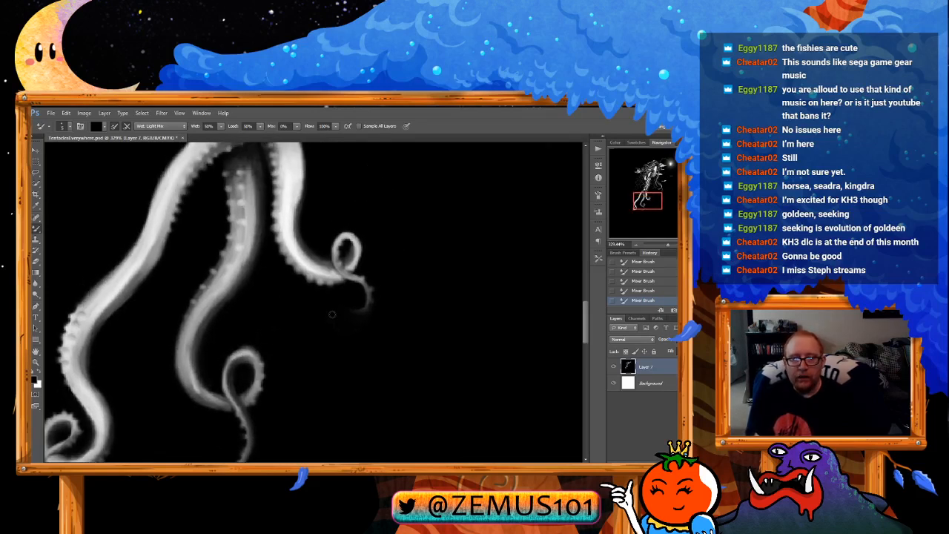
{"action": "key", "text": "x"}
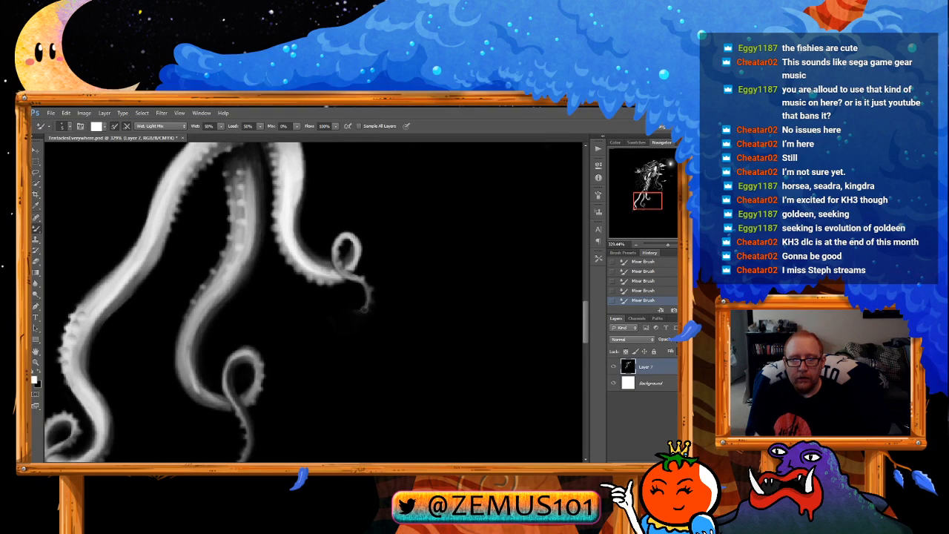
{"action": "key", "text": "x"}
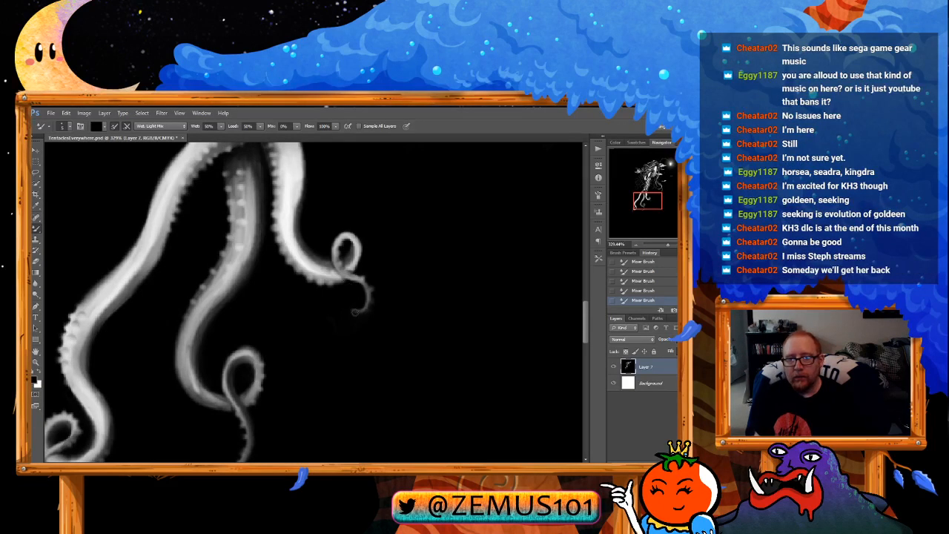
Step: Examine the whole creature, from the lower tentacles up to the starfish, fish tail, head and glowing lure
{"action": "left_click_drag", "start_coordinate": [333, 287], "coordinate": [329, 337]}
{"action": "left_click_drag", "start_coordinate": [312, 255], "coordinate": [325, 317]}
{"action": "left_click_drag", "start_coordinate": [315, 257], "coordinate": [318, 311]}
{"action": "left_click_drag", "start_coordinate": [329, 257], "coordinate": [315, 319]}
{"action": "left_click_drag", "start_coordinate": [333, 244], "coordinate": [318, 315]}
{"action": "left_click_drag", "start_coordinate": [310, 236], "coordinate": [272, 296]}
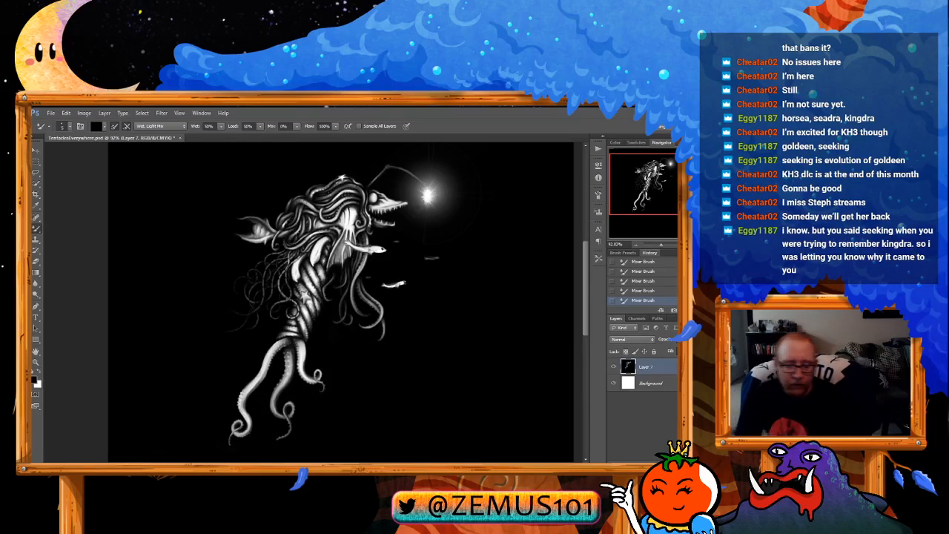
{"action": "scroll", "coordinate": [267, 295], "scroll_direction": "up", "scroll_amount": 5}
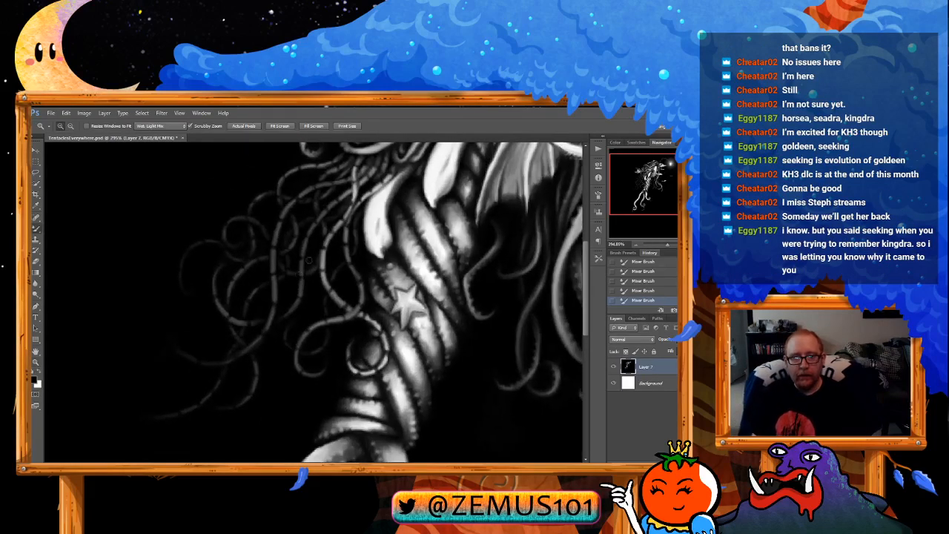
{"action": "left_click_drag", "start_coordinate": [237, 240], "coordinate": [299, 281]}
{"action": "left_click_drag", "start_coordinate": [295, 227], "coordinate": [289, 338]}
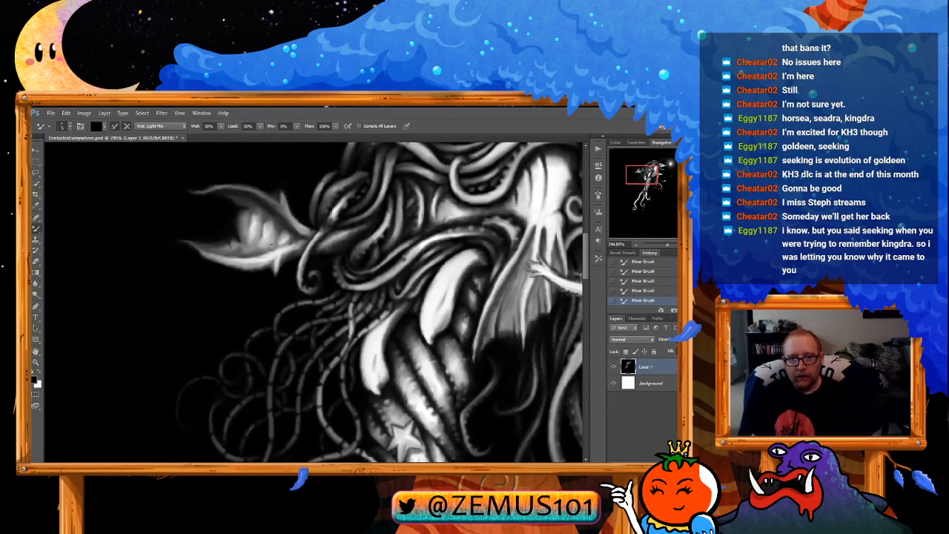
{"action": "scroll", "coordinate": [243, 264], "scroll_direction": "down", "scroll_amount": 4}
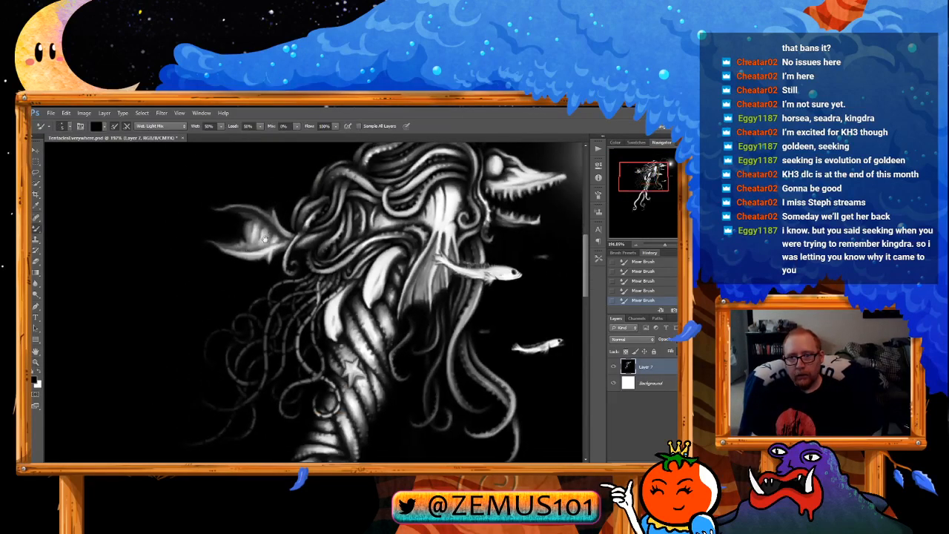
{"action": "left_click_drag", "start_coordinate": [264, 239], "coordinate": [208, 280]}
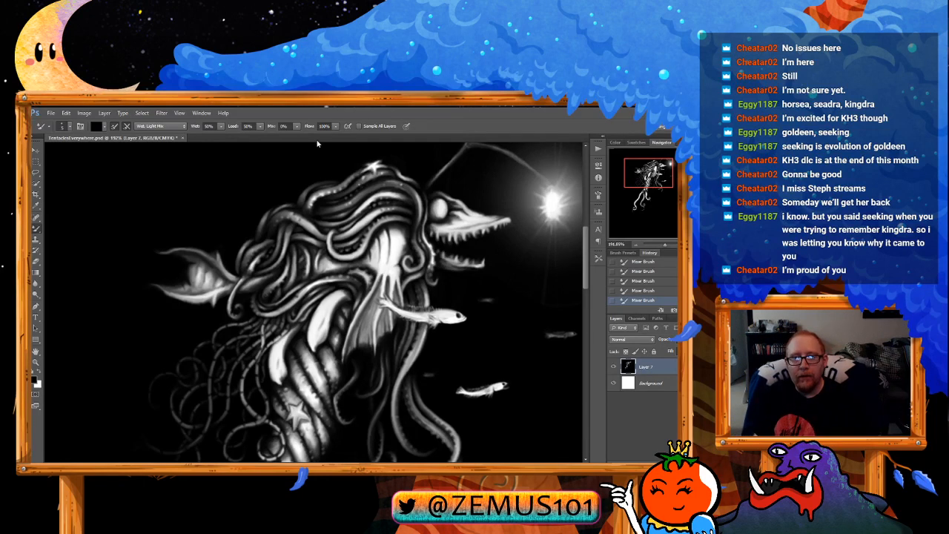
{"action": "scroll", "coordinate": [313, 218], "scroll_direction": "up", "scroll_amount": 6}
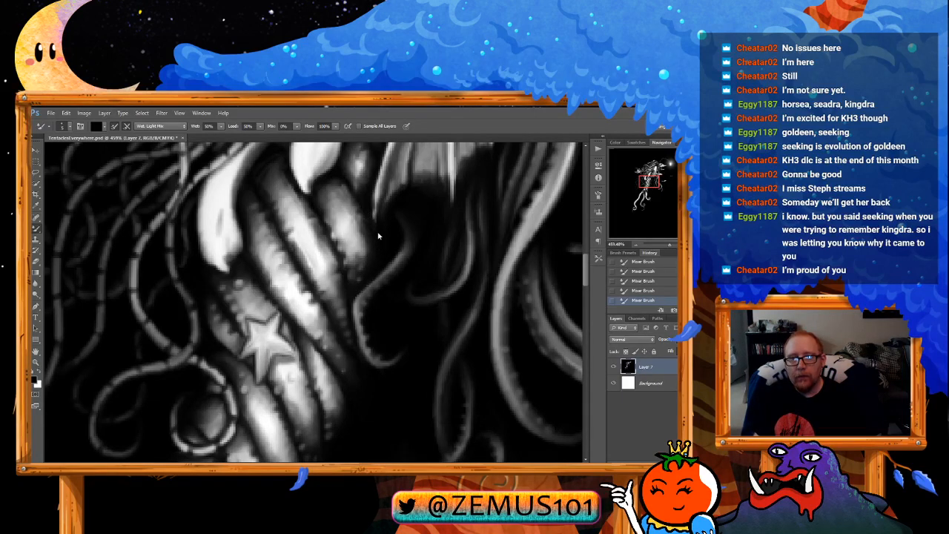
{"action": "key", "text": "z"}
{"action": "left_click_drag", "start_coordinate": [393, 250], "coordinate": [315, 328]}
{"action": "key", "text": "b"}
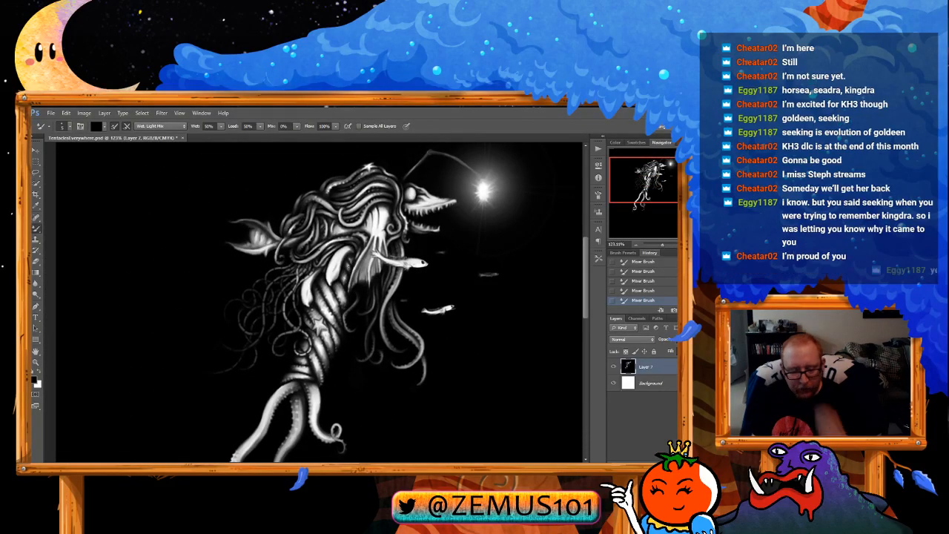
{"action": "left_click_drag", "start_coordinate": [308, 359], "coordinate": [360, 359]}
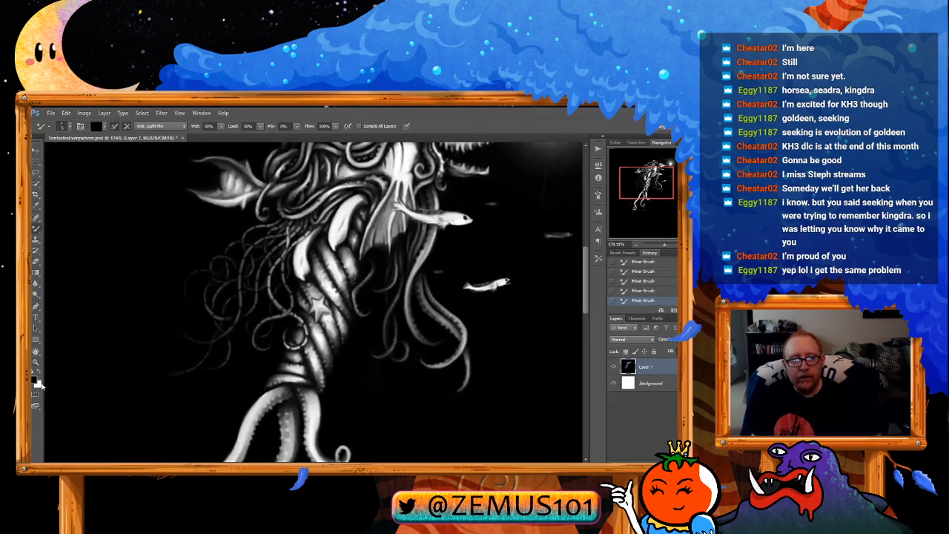
Step: Paint the small upper segment of the twisted body, beside the bright white tentacle, in purple on a new layer
{"action": "key", "text": "i"}
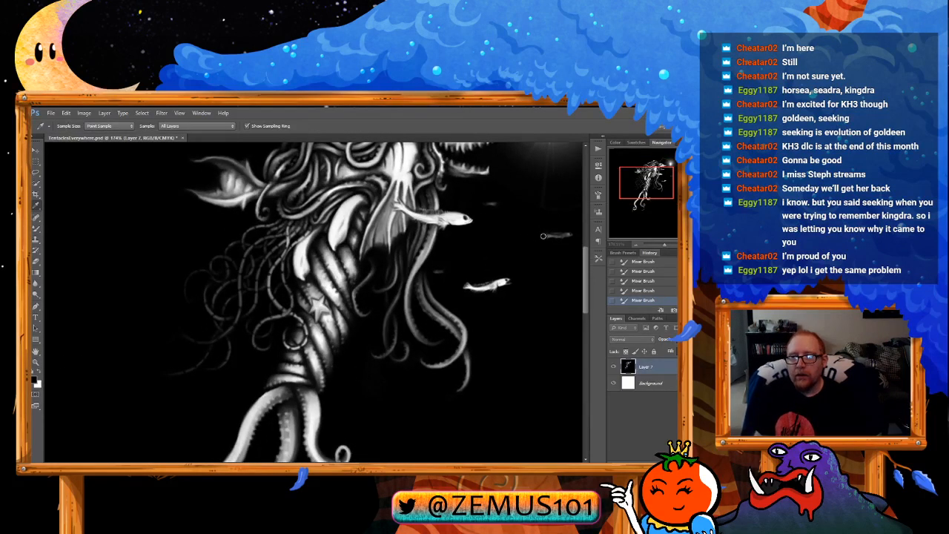
{"action": "key", "text": "z"}
{"action": "mouse_move", "coordinate": [345, 263]}
{"action": "left_mouse_down"}
{"action": "mouse_move", "coordinate": [365, 261]}
{"action": "mouse_move", "coordinate": [377, 283]}
{"action": "left_mouse_up"}
{"action": "key", "text": "b"}
{"action": "key", "text": "ctrl+shift+alt+n"}
{"action": "left_click_drag", "start_coordinate": [370, 217], "coordinate": [363, 260]}
{"action": "mouse_move", "coordinate": [361, 245]}
{"action": "left_mouse_down"}
{"action": "mouse_move", "coordinate": [357, 234]}
{"action": "mouse_move", "coordinate": [359, 259]}
{"action": "left_mouse_up"}
Step: Compare blending modes such as Luminosity and Saturation on the purple layer and settle on Color
{"action": "left_click", "coordinate": [613, 328]}
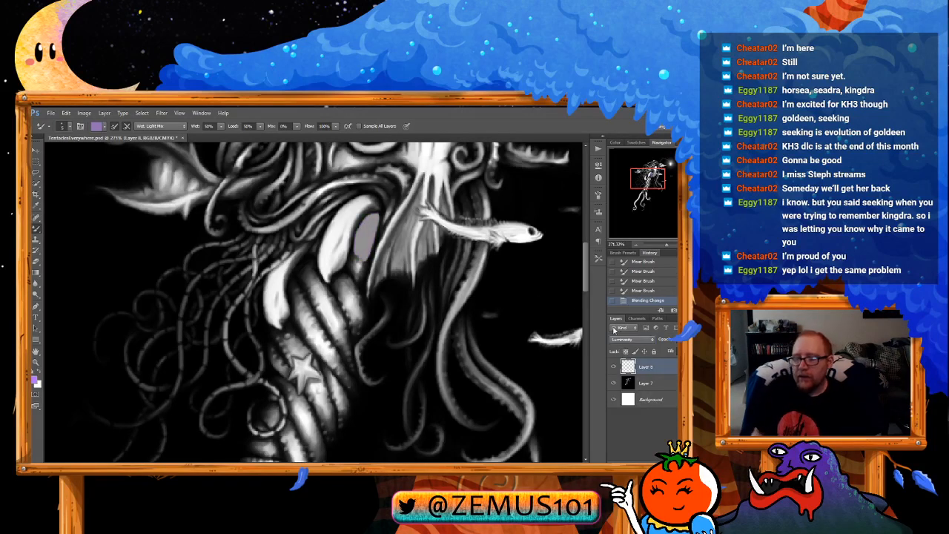
{"action": "key", "text": "Up"}
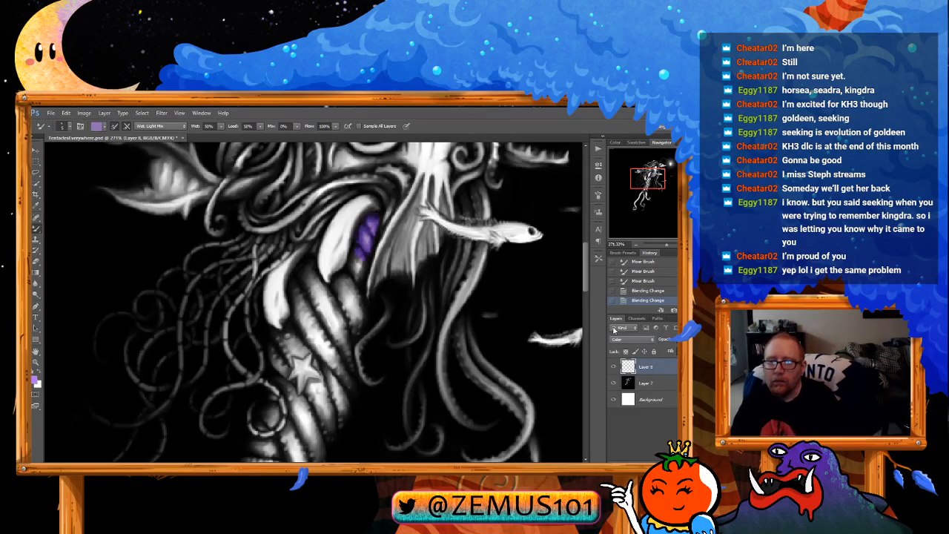
{"action": "key", "text": "Up"}
{"action": "key", "text": "Up"}
{"action": "key", "text": "Up"}
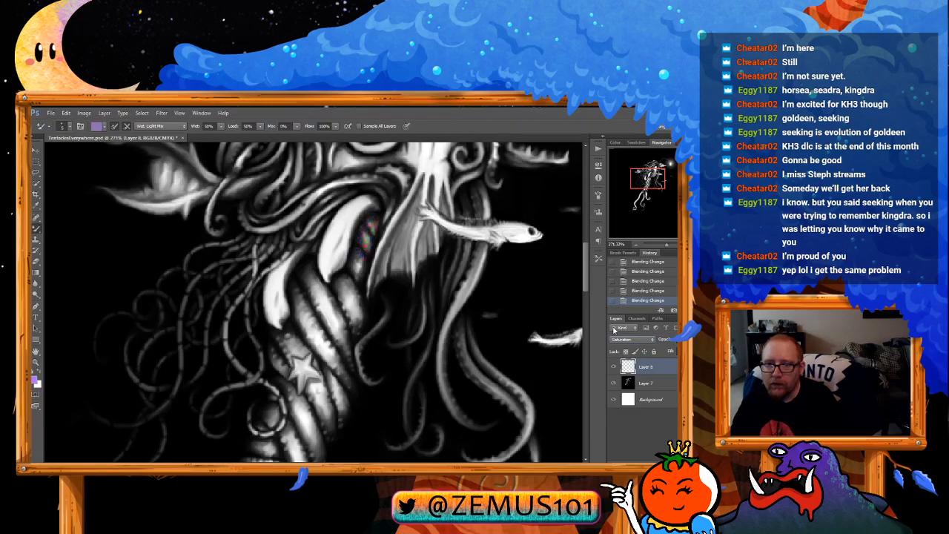
{"action": "key", "text": "Down"}
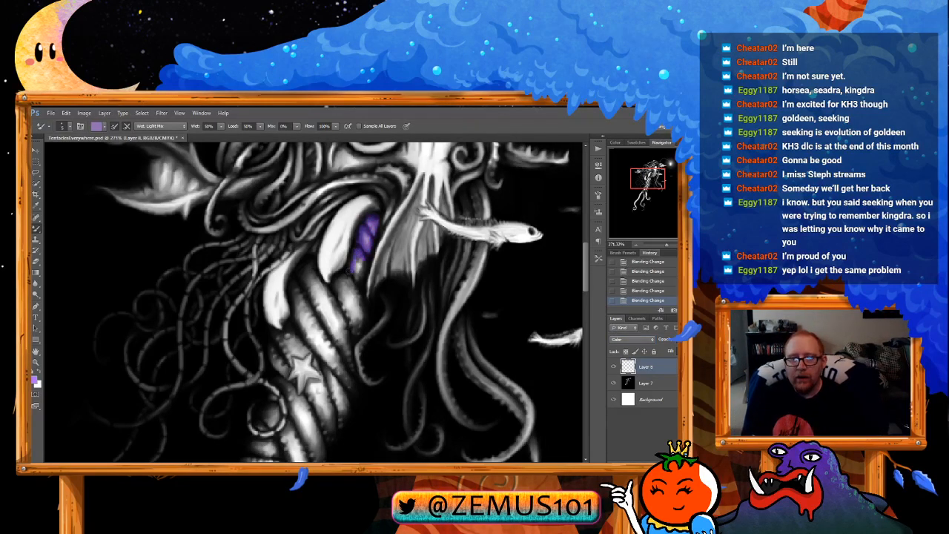
Step: Colour the upper twisted body purple down to and around the starfish, leaving the starfish and white tentacles uncoloured
{"action": "left_click_drag", "start_coordinate": [357, 256], "coordinate": [354, 282]}
{"action": "mouse_move", "coordinate": [355, 280]}
{"action": "left_mouse_down"}
{"action": "mouse_move", "coordinate": [363, 261]}
{"action": "mouse_move", "coordinate": [340, 287]}
{"action": "mouse_move", "coordinate": [357, 312]}
{"action": "left_mouse_up"}
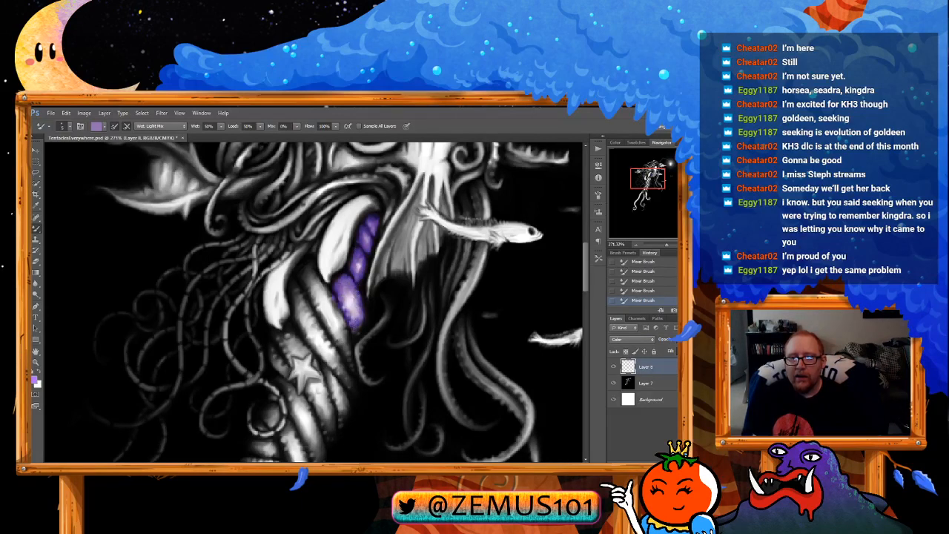
{"action": "scroll", "coordinate": [344, 271], "scroll_direction": "down", "scroll_amount": 2}
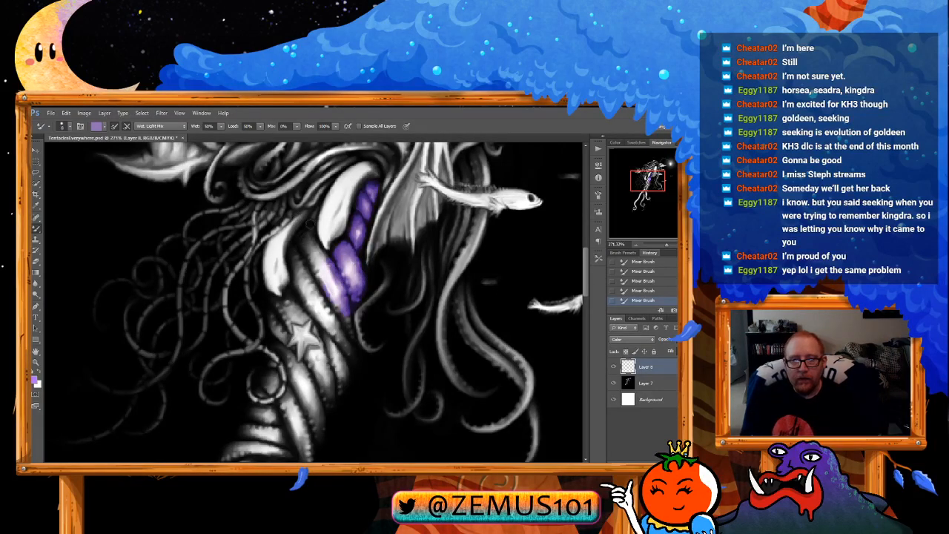
{"action": "mouse_move", "coordinate": [304, 234]}
{"action": "left_mouse_down"}
{"action": "mouse_move", "coordinate": [310, 225]}
{"action": "mouse_move", "coordinate": [314, 256]}
{"action": "mouse_move", "coordinate": [296, 279]}
{"action": "mouse_move", "coordinate": [344, 293]}
{"action": "mouse_move", "coordinate": [355, 239]}
{"action": "left_mouse_up"}
{"action": "mouse_move", "coordinate": [300, 249]}
{"action": "left_mouse_down"}
{"action": "mouse_move", "coordinate": [283, 264]}
{"action": "mouse_move", "coordinate": [306, 252]}
{"action": "mouse_move", "coordinate": [311, 266]}
{"action": "mouse_move", "coordinate": [320, 259]}
{"action": "mouse_move", "coordinate": [348, 324]}
{"action": "left_mouse_up"}
{"action": "mouse_move", "coordinate": [341, 281]}
{"action": "left_mouse_down"}
{"action": "mouse_move", "coordinate": [355, 312]}
{"action": "mouse_move", "coordinate": [364, 304]}
{"action": "left_mouse_up"}
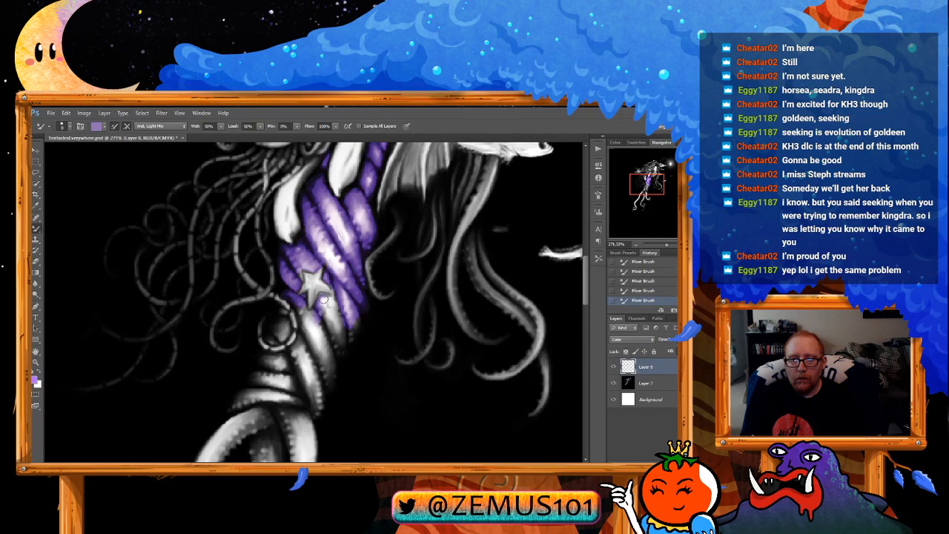
Step: Colour the twisted body below the starfish purple, including the part inside the ringed tentacle's loop
{"action": "mouse_move", "coordinate": [332, 301]}
{"action": "left_mouse_down"}
{"action": "mouse_move", "coordinate": [354, 315]}
{"action": "mouse_move", "coordinate": [353, 342]}
{"action": "left_mouse_up"}
{"action": "mouse_move", "coordinate": [306, 318]}
{"action": "left_mouse_down"}
{"action": "mouse_move", "coordinate": [302, 348]}
{"action": "mouse_move", "coordinate": [323, 354]}
{"action": "mouse_move", "coordinate": [332, 383]}
{"action": "mouse_move", "coordinate": [356, 253]}
{"action": "left_mouse_up"}
{"action": "left_click", "coordinate": [305, 213]}
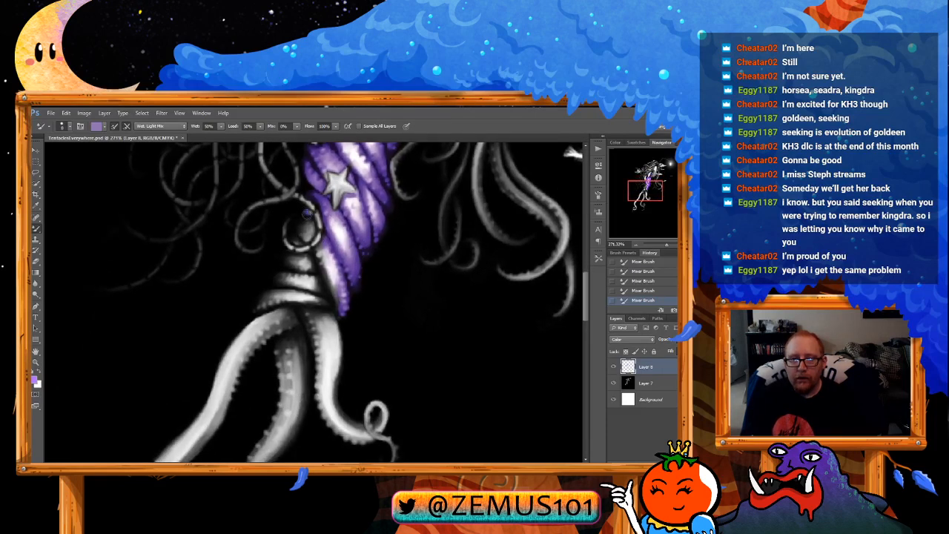
{"action": "mouse_move", "coordinate": [303, 232]}
{"action": "left_mouse_down"}
{"action": "mouse_move", "coordinate": [299, 239]}
{"action": "mouse_move", "coordinate": [300, 211]}
{"action": "left_mouse_up"}
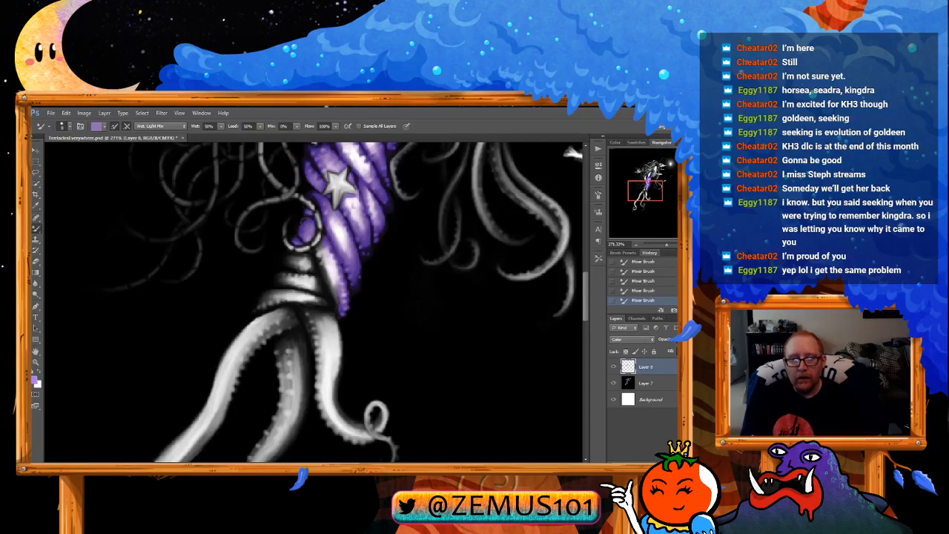
Step: Colour the wrapped bands and the middle and right lower tentacles purple, down to their curled tips
{"action": "mouse_move", "coordinate": [288, 257]}
{"action": "left_mouse_down"}
{"action": "mouse_move", "coordinate": [324, 247]}
{"action": "mouse_move", "coordinate": [283, 261]}
{"action": "mouse_move", "coordinate": [283, 293]}
{"action": "mouse_move", "coordinate": [322, 257]}
{"action": "mouse_move", "coordinate": [305, 285]}
{"action": "mouse_move", "coordinate": [335, 289]}
{"action": "mouse_move", "coordinate": [333, 231]}
{"action": "left_mouse_up"}
{"action": "mouse_move", "coordinate": [303, 249]}
{"action": "left_mouse_down"}
{"action": "mouse_move", "coordinate": [316, 302]}
{"action": "mouse_move", "coordinate": [327, 248]}
{"action": "mouse_move", "coordinate": [335, 324]}
{"action": "left_mouse_up"}
{"action": "mouse_move", "coordinate": [326, 259]}
{"action": "left_mouse_down"}
{"action": "mouse_move", "coordinate": [307, 297]}
{"action": "mouse_move", "coordinate": [326, 367]}
{"action": "mouse_move", "coordinate": [359, 356]}
{"action": "mouse_move", "coordinate": [382, 391]}
{"action": "mouse_move", "coordinate": [398, 362]}
{"action": "left_mouse_up"}
{"action": "mouse_move", "coordinate": [284, 275]}
{"action": "left_mouse_down"}
{"action": "mouse_move", "coordinate": [297, 335]}
{"action": "mouse_move", "coordinate": [279, 319]}
{"action": "mouse_move", "coordinate": [277, 330]}
{"action": "mouse_move", "coordinate": [292, 233]}
{"action": "mouse_move", "coordinate": [264, 306]}
{"action": "mouse_move", "coordinate": [297, 268]}
{"action": "mouse_move", "coordinate": [281, 321]}
{"action": "mouse_move", "coordinate": [280, 303]}
{"action": "mouse_move", "coordinate": [247, 334]}
{"action": "left_mouse_up"}
{"action": "mouse_move", "coordinate": [249, 283]}
{"action": "left_mouse_down"}
{"action": "mouse_move", "coordinate": [277, 220]}
{"action": "mouse_move", "coordinate": [243, 295]}
{"action": "mouse_move", "coordinate": [250, 261]}
{"action": "mouse_move", "coordinate": [258, 308]}
{"action": "mouse_move", "coordinate": [269, 288]}
{"action": "mouse_move", "coordinate": [272, 305]}
{"action": "mouse_move", "coordinate": [280, 271]}
{"action": "mouse_move", "coordinate": [302, 313]}
{"action": "mouse_move", "coordinate": [300, 289]}
{"action": "mouse_move", "coordinate": [311, 334]}
{"action": "mouse_move", "coordinate": [304, 316]}
{"action": "mouse_move", "coordinate": [297, 367]}
{"action": "mouse_move", "coordinate": [287, 349]}
{"action": "mouse_move", "coordinate": [263, 367]}
{"action": "left_mouse_up"}
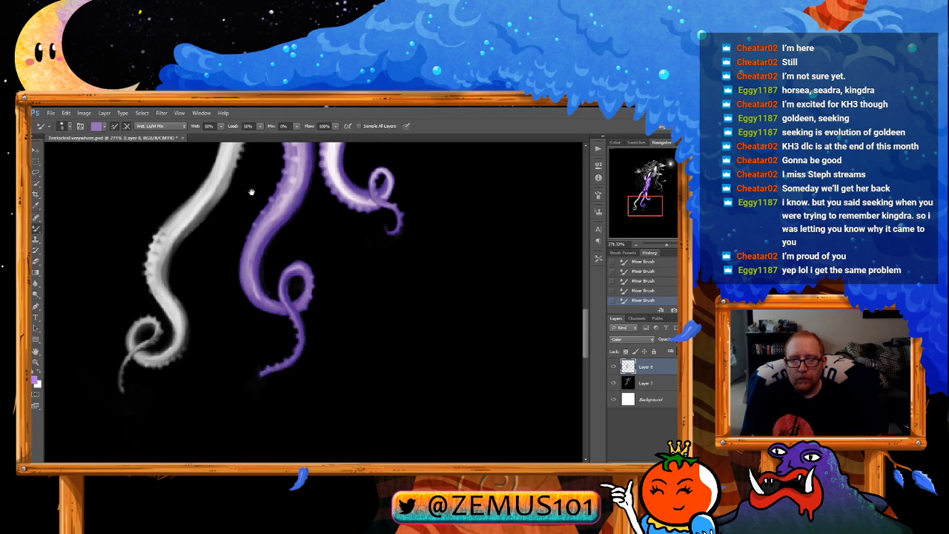
{"action": "mouse_move", "coordinate": [250, 191]}
{"action": "left_mouse_down"}
{"action": "mouse_move", "coordinate": [262, 184]}
{"action": "mouse_move", "coordinate": [254, 181]}
{"action": "left_mouse_up"}
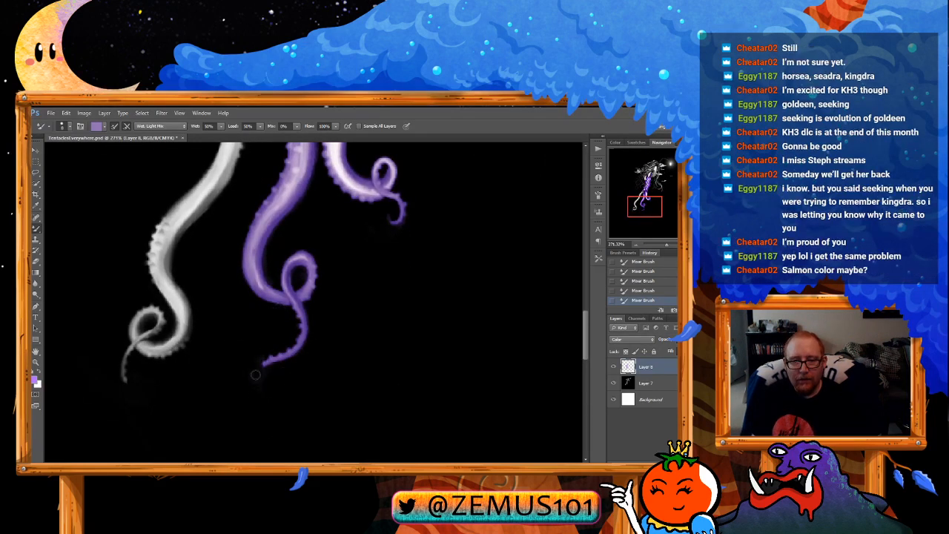
Step: Clean up the black background around the middle tentacle's tip on Layer 7, using sampled black with the Mixer Brush
{"action": "left_click", "coordinate": [644, 383]}
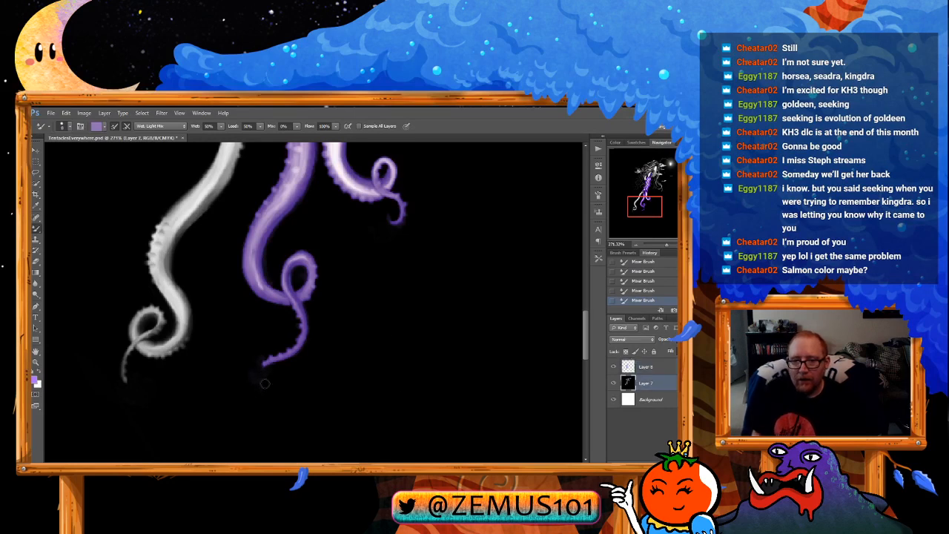
{"action": "key", "text": "x"}
{"action": "key", "text": "i"}
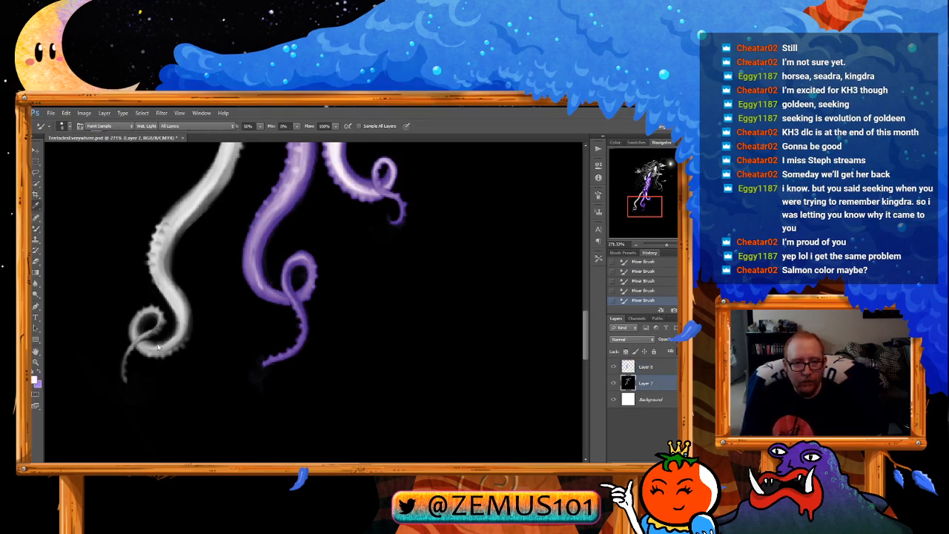
{"action": "key", "text": "b"}
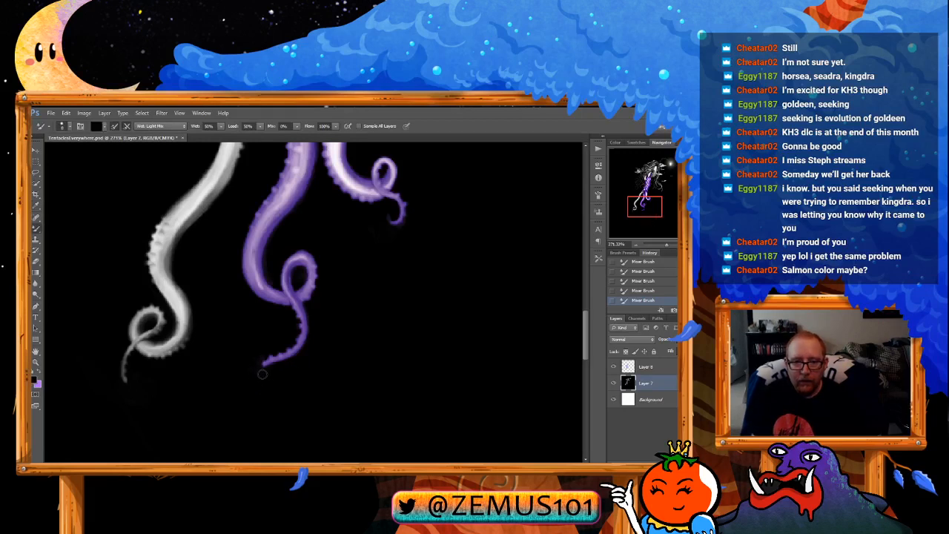
Step: Colour the left lower tentacle purple on the Color-mode layer, from the wrapped bands down to its curled tip
{"action": "left_click", "coordinate": [657, 372]}
{"action": "key", "text": "x"}
{"action": "left_click_drag", "start_coordinate": [242, 201], "coordinate": [249, 386]}
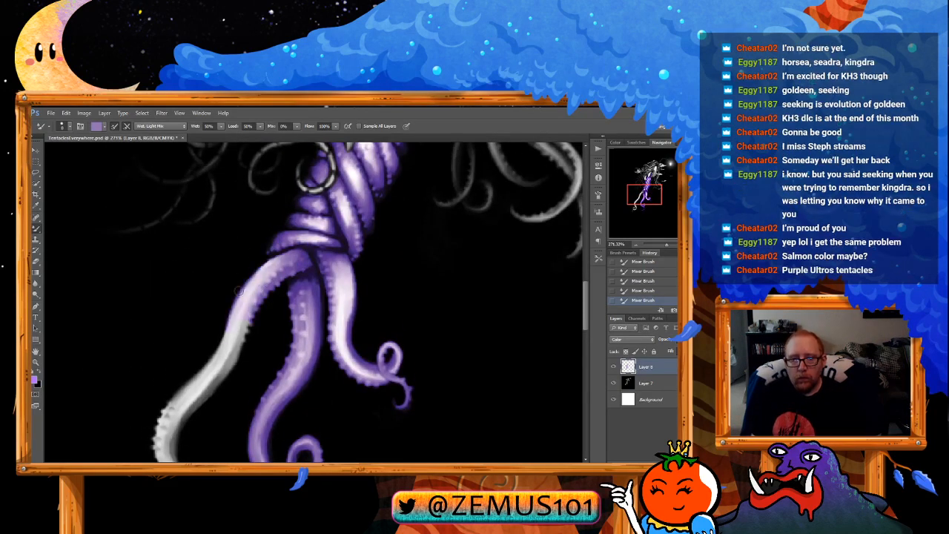
{"action": "mouse_move", "coordinate": [217, 334]}
{"action": "left_mouse_down"}
{"action": "mouse_move", "coordinate": [261, 260]}
{"action": "mouse_move", "coordinate": [207, 348]}
{"action": "mouse_move", "coordinate": [226, 356]}
{"action": "mouse_move", "coordinate": [208, 368]}
{"action": "mouse_move", "coordinate": [198, 352]}
{"action": "mouse_move", "coordinate": [199, 379]}
{"action": "mouse_move", "coordinate": [241, 351]}
{"action": "mouse_move", "coordinate": [260, 242]}
{"action": "left_mouse_up"}
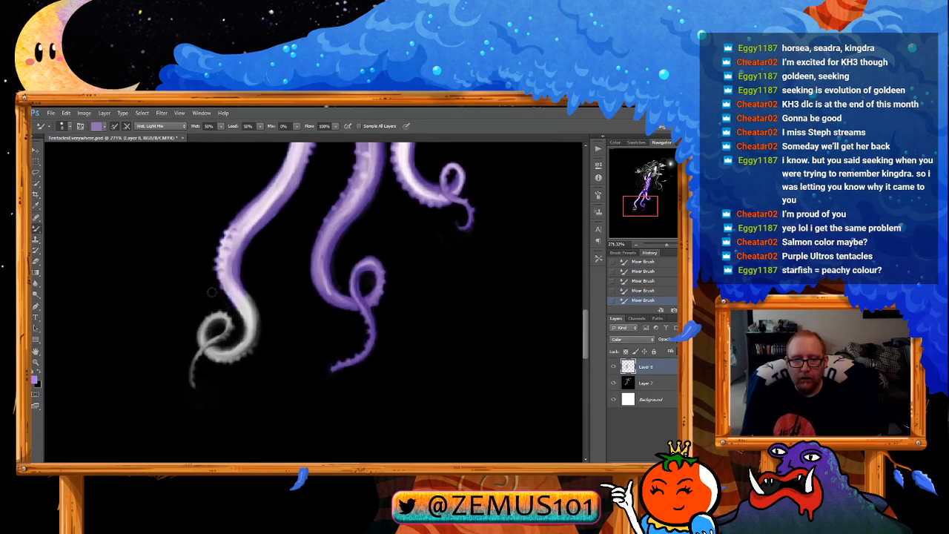
{"action": "mouse_move", "coordinate": [211, 292]}
{"action": "left_mouse_down"}
{"action": "mouse_move", "coordinate": [194, 328]}
{"action": "mouse_move", "coordinate": [232, 293]}
{"action": "mouse_move", "coordinate": [235, 309]}
{"action": "mouse_move", "coordinate": [186, 388]}
{"action": "mouse_move", "coordinate": [266, 308]}
{"action": "mouse_move", "coordinate": [217, 387]}
{"action": "mouse_move", "coordinate": [272, 342]}
{"action": "left_mouse_up"}
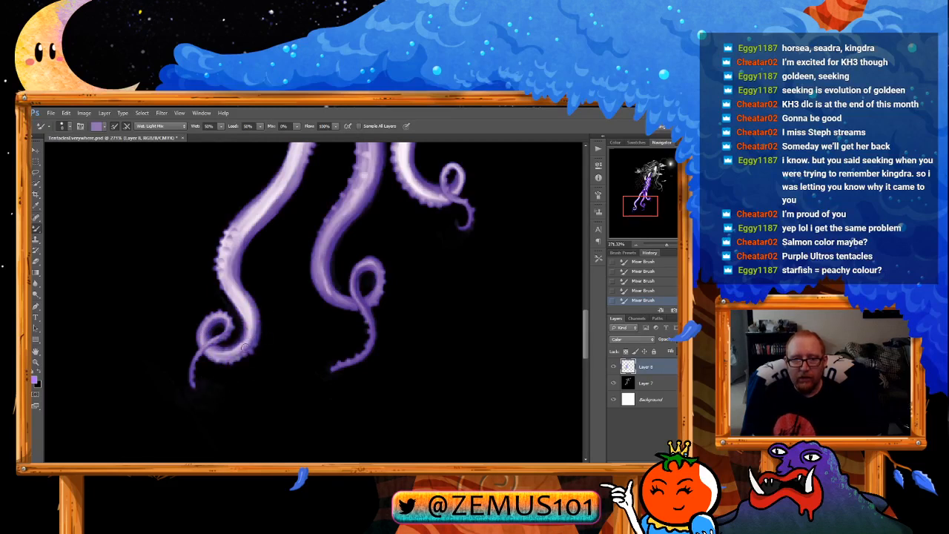
Step: Paint black on Layer 7 around the curled tip of the left lower tentacle to clean its edge
{"action": "left_click", "coordinate": [645, 382]}
{"action": "key", "text": "x"}
{"action": "left_click_drag", "start_coordinate": [220, 388], "coordinate": [279, 321]}
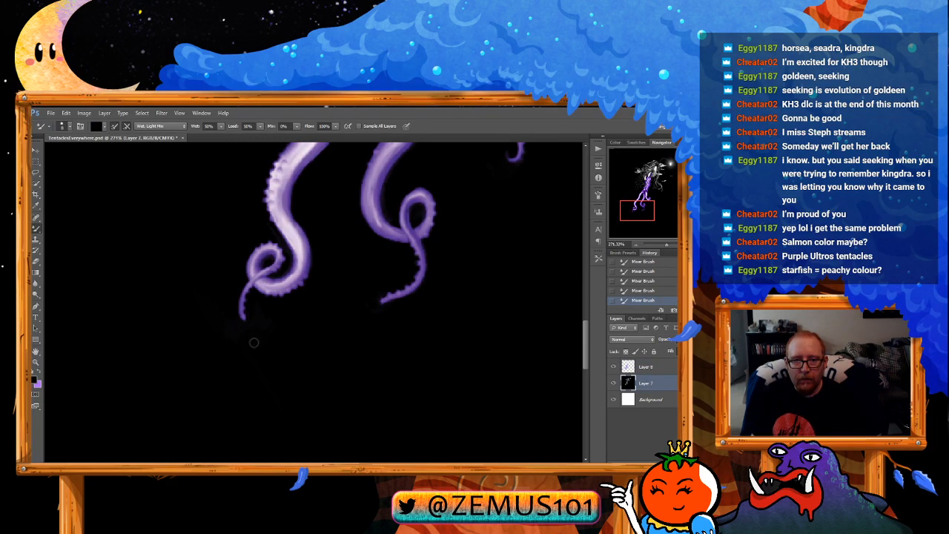
Step: Colour the starfish salmon orange on the Color-mode layer and sample a dark purple from the body beside it
{"action": "mouse_move", "coordinate": [338, 222]}
{"action": "left_mouse_down"}
{"action": "mouse_move", "coordinate": [314, 306]}
{"action": "mouse_move", "coordinate": [295, 251]}
{"action": "mouse_move", "coordinate": [309, 236]}
{"action": "mouse_move", "coordinate": [303, 246]}
{"action": "mouse_move", "coordinate": [318, 278]}
{"action": "mouse_move", "coordinate": [264, 404]}
{"action": "left_mouse_up"}
{"action": "key", "text": "x"}
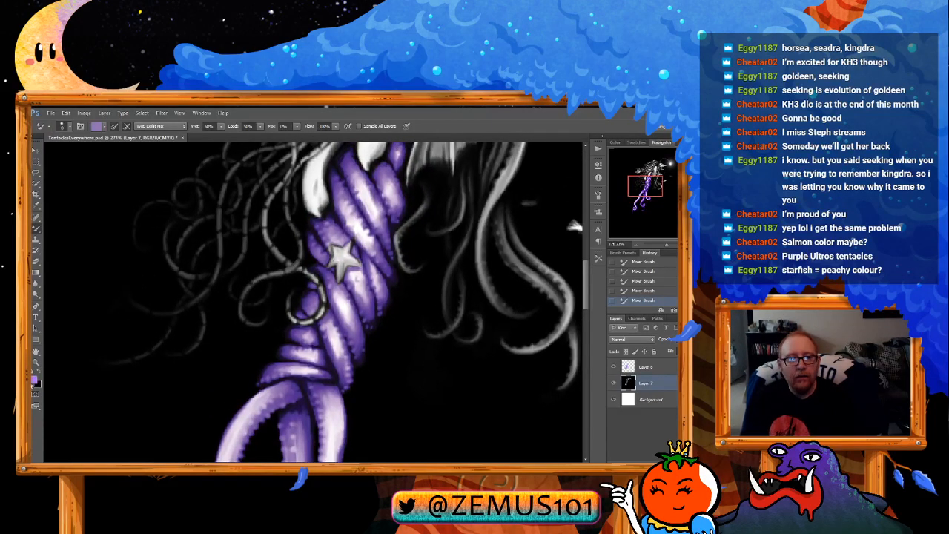
{"action": "key", "text": "i"}
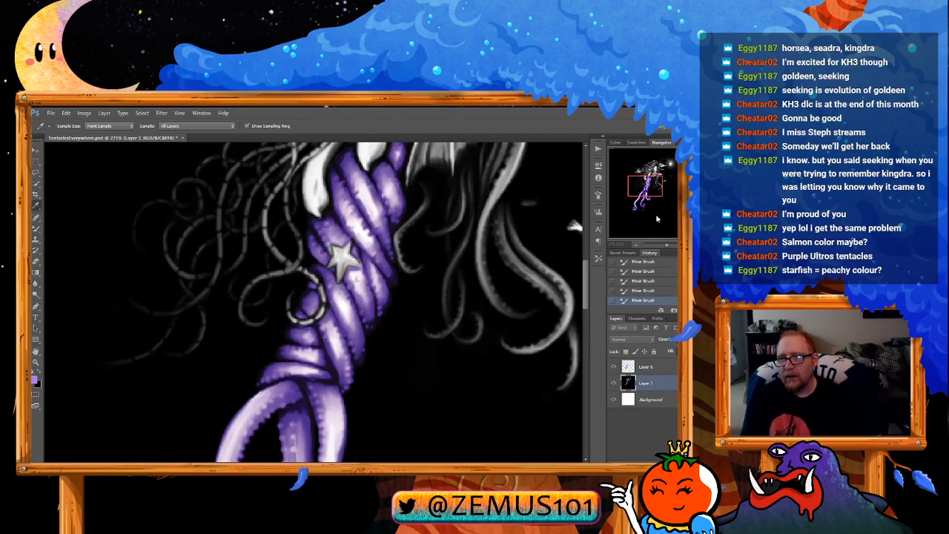
{"action": "key", "text": "b"}
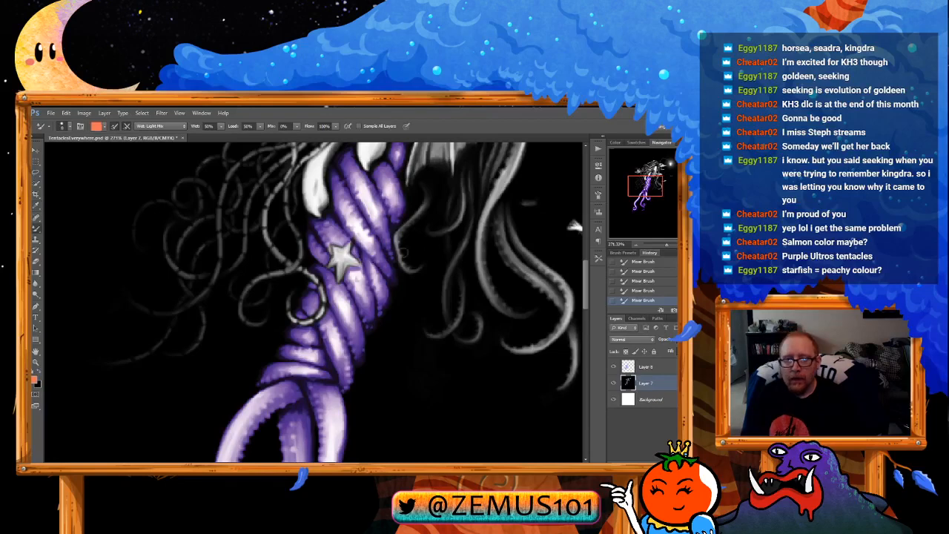
{"action": "scroll", "coordinate": [344, 252], "scroll_direction": "up", "scroll_amount": 2}
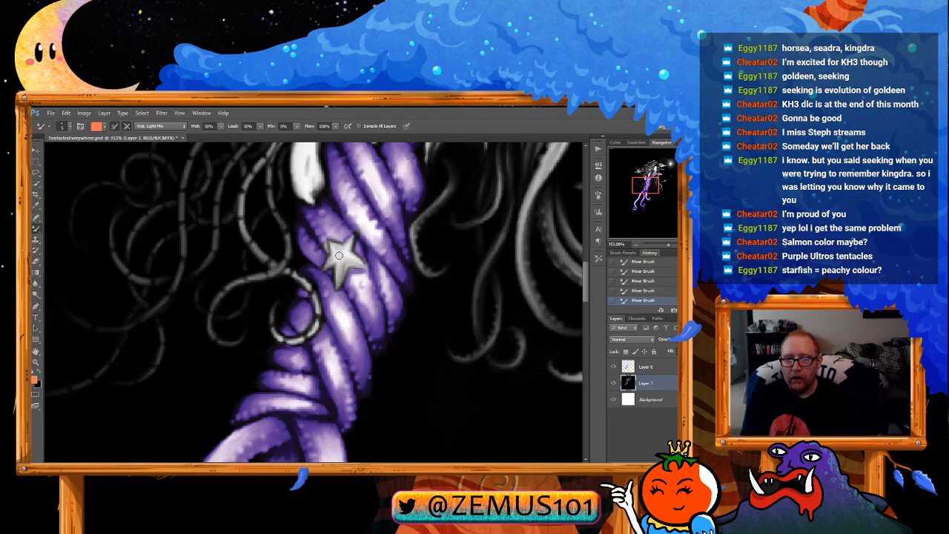
{"action": "key", "text": "alt+bracketright"}
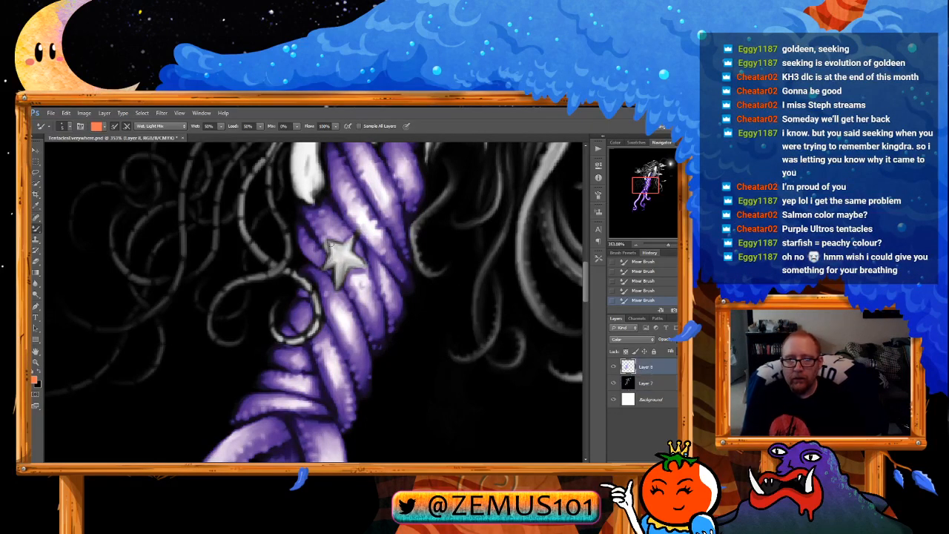
{"action": "mouse_move", "coordinate": [330, 244]}
{"action": "left_mouse_down"}
{"action": "mouse_move", "coordinate": [333, 263]}
{"action": "mouse_move", "coordinate": [343, 259]}
{"action": "left_mouse_up"}
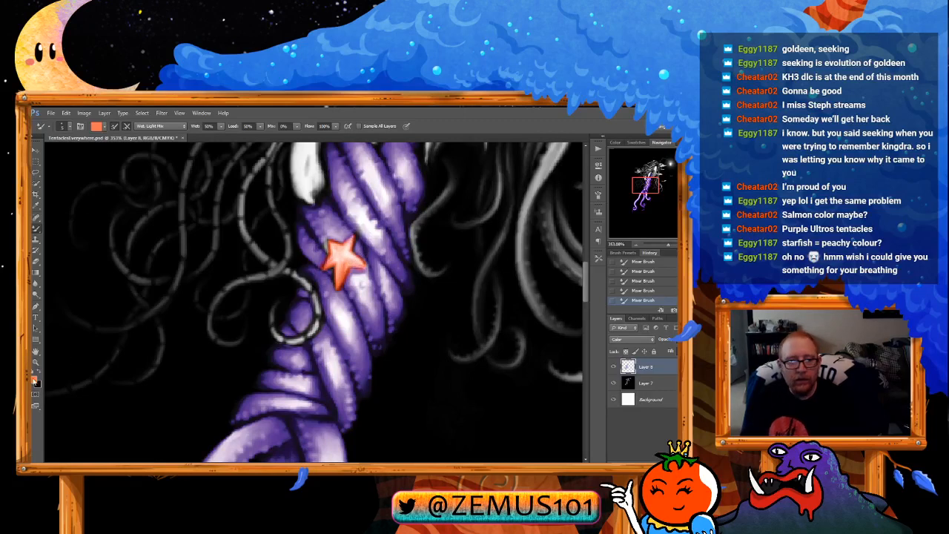
{"action": "left_click", "coordinate": [358, 273], "text": "alt"}
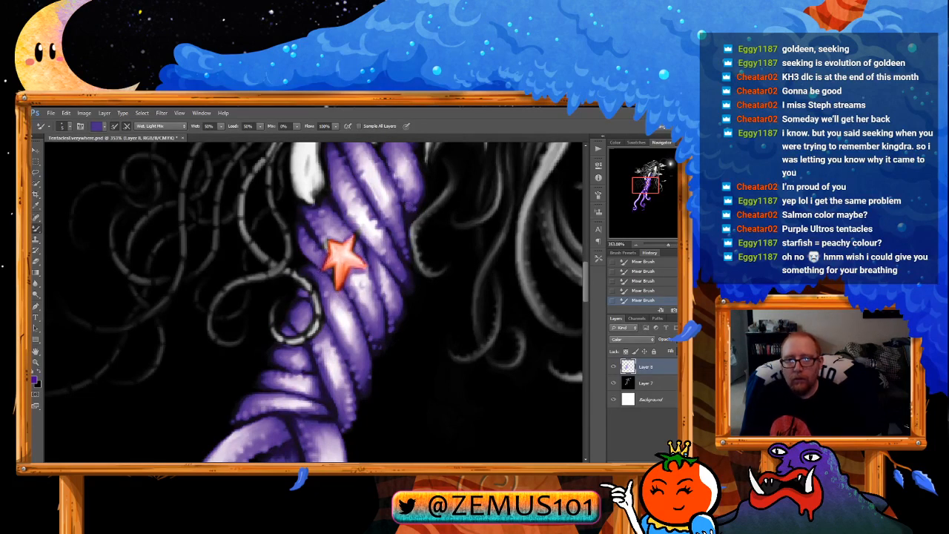
Step: Examine the whole creature and the coloured body, starfish and lower tentacles at different magnifications
{"action": "left_click_drag", "start_coordinate": [397, 240], "coordinate": [311, 255]}
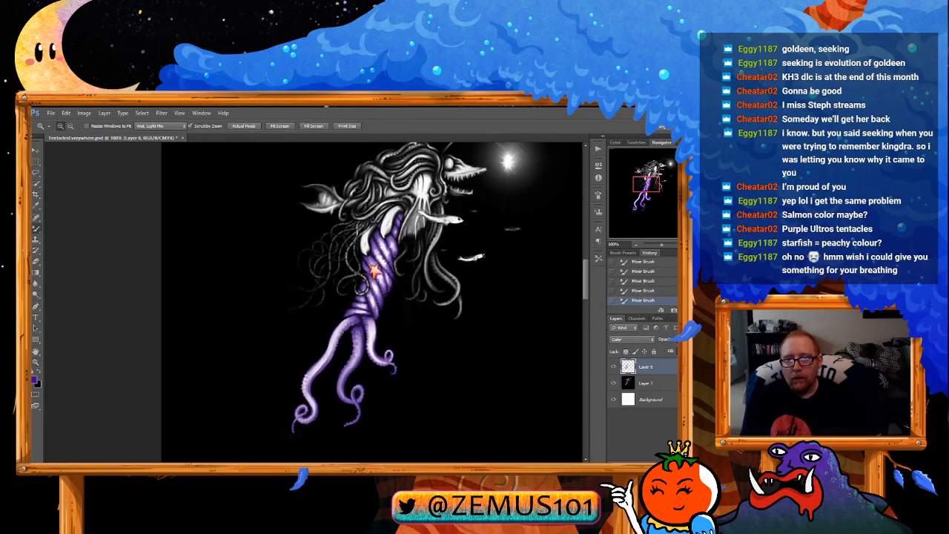
{"action": "key", "text": "ctrl+0"}
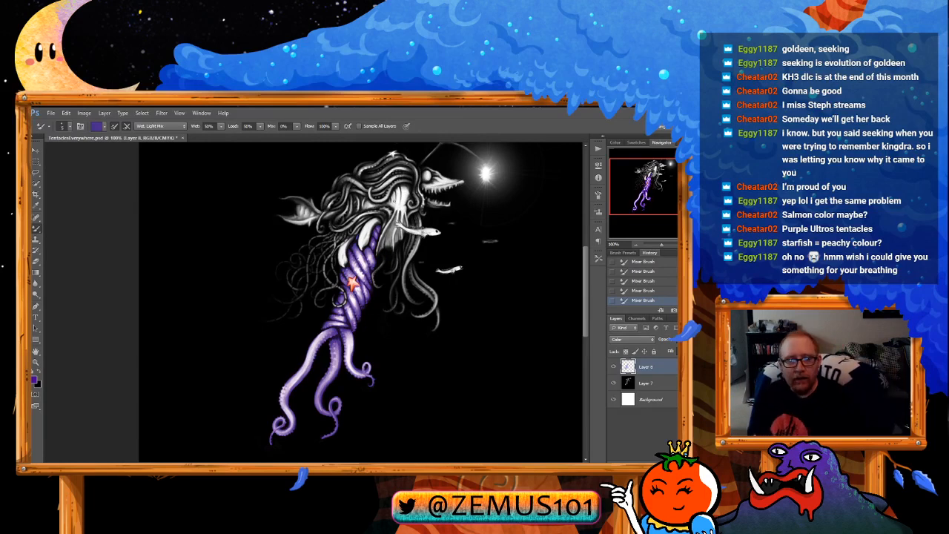
{"action": "scroll", "coordinate": [360, 346], "scroll_direction": "up", "scroll_amount": 5}
{"action": "left_click_drag", "start_coordinate": [364, 241], "coordinate": [342, 301]}
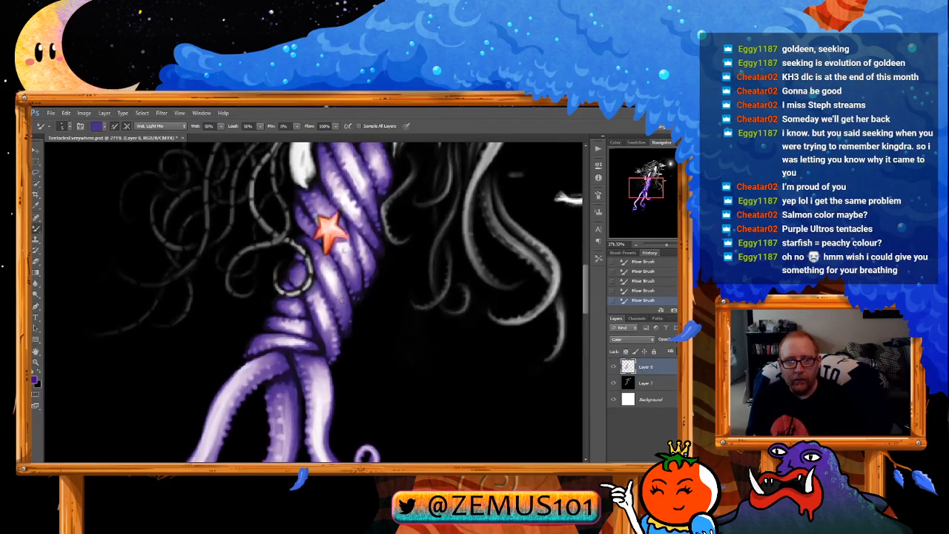
{"action": "scroll", "coordinate": [342, 301], "scroll_direction": "down", "scroll_amount": 2}
{"action": "scroll", "coordinate": [338, 286], "scroll_direction": "up", "scroll_amount": 3}
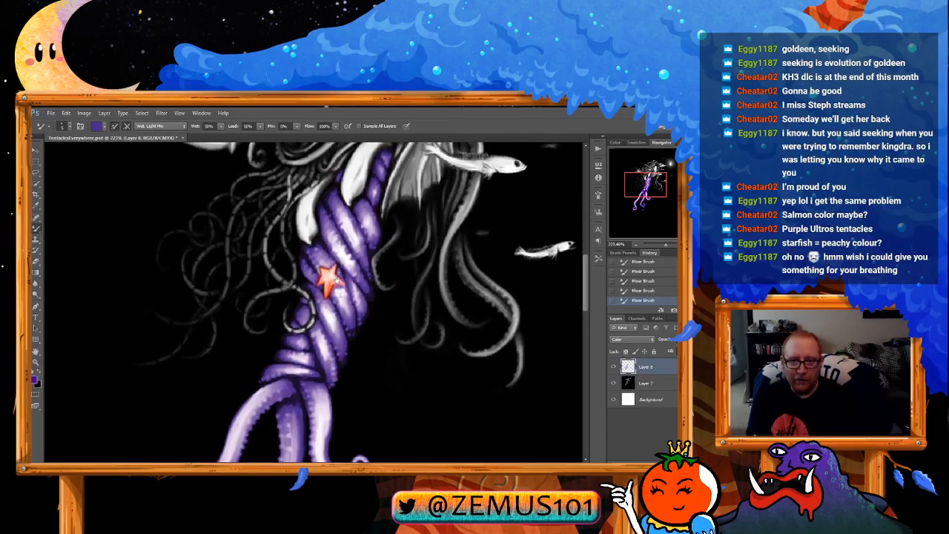
{"action": "scroll", "coordinate": [335, 278], "scroll_direction": "up", "scroll_amount": 2}
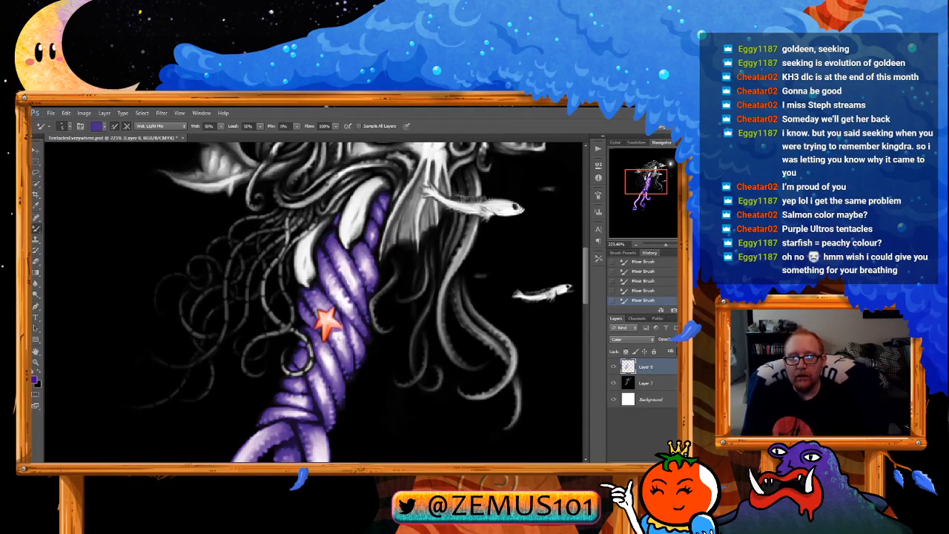
{"action": "left_click_drag", "start_coordinate": [340, 344], "coordinate": [364, 247]}
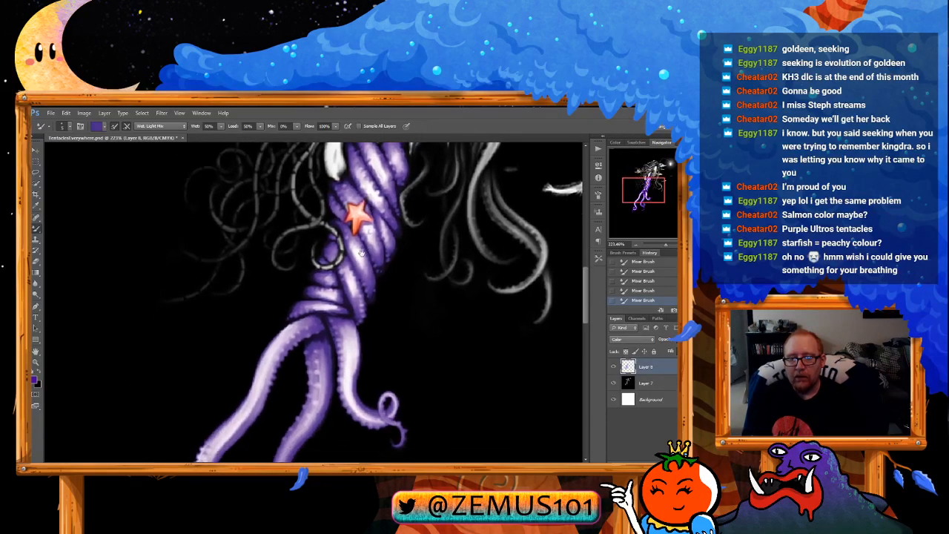
{"action": "left_click_drag", "start_coordinate": [355, 213], "coordinate": [341, 312]}
{"action": "left_click_drag", "start_coordinate": [340, 280], "coordinate": [333, 292]}
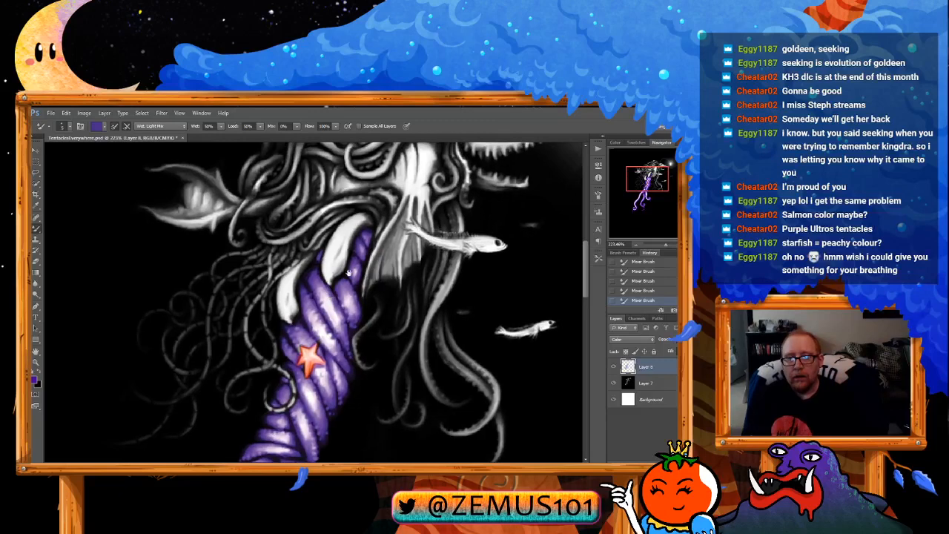
Step: Colour the long tentacles hanging behind the larger fish dark purple, following them down to the lower curls
{"action": "left_click_drag", "start_coordinate": [455, 229], "coordinate": [381, 255]}
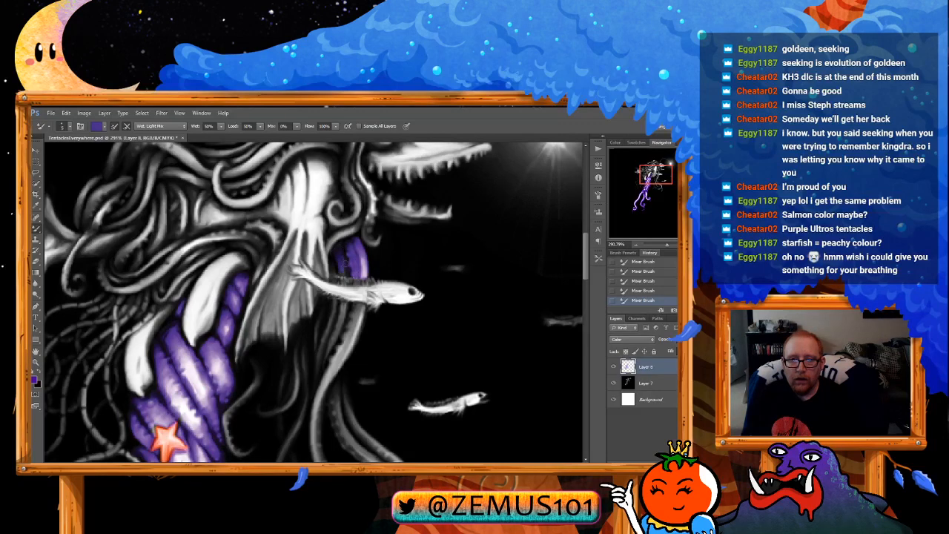
{"action": "mouse_move", "coordinate": [364, 307]}
{"action": "left_mouse_down"}
{"action": "mouse_move", "coordinate": [369, 234]}
{"action": "mouse_move", "coordinate": [335, 234]}
{"action": "mouse_move", "coordinate": [333, 253]}
{"action": "mouse_move", "coordinate": [366, 244]}
{"action": "mouse_move", "coordinate": [321, 252]}
{"action": "mouse_move", "coordinate": [321, 289]}
{"action": "mouse_move", "coordinate": [330, 255]}
{"action": "mouse_move", "coordinate": [331, 297]}
{"action": "left_mouse_up"}
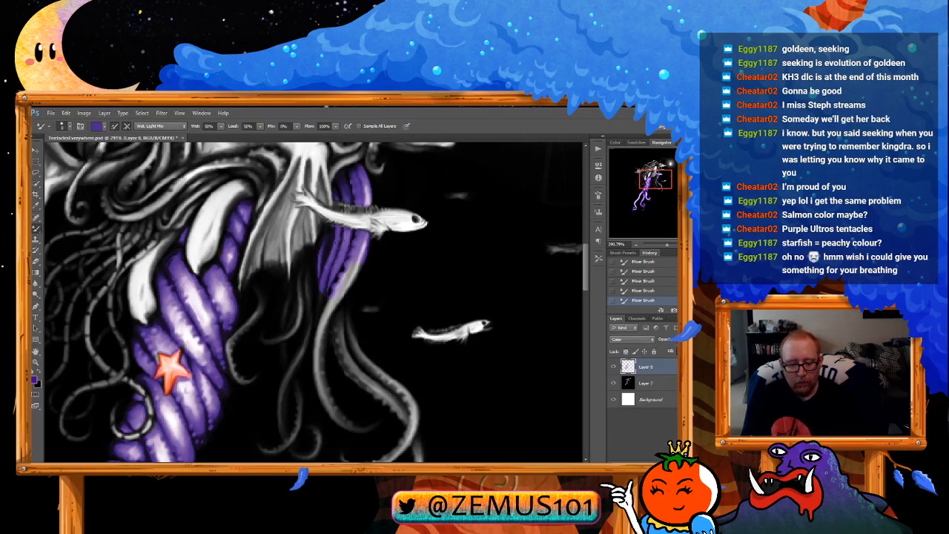
{"action": "mouse_move", "coordinate": [336, 299]}
{"action": "left_mouse_down"}
{"action": "mouse_move", "coordinate": [315, 320]}
{"action": "mouse_move", "coordinate": [313, 311]}
{"action": "mouse_move", "coordinate": [325, 231]}
{"action": "mouse_move", "coordinate": [322, 329]}
{"action": "mouse_move", "coordinate": [349, 371]}
{"action": "mouse_move", "coordinate": [374, 366]}
{"action": "left_mouse_up"}
{"action": "left_click_drag", "start_coordinate": [337, 251], "coordinate": [348, 314]}
{"action": "mouse_move", "coordinate": [347, 256]}
{"action": "left_mouse_down"}
{"action": "mouse_move", "coordinate": [375, 307]}
{"action": "mouse_move", "coordinate": [358, 323]}
{"action": "mouse_move", "coordinate": [368, 328]}
{"action": "left_mouse_up"}
{"action": "mouse_move", "coordinate": [369, 308]}
{"action": "left_mouse_down"}
{"action": "mouse_move", "coordinate": [325, 273]}
{"action": "mouse_move", "coordinate": [316, 289]}
{"action": "mouse_move", "coordinate": [324, 293]}
{"action": "mouse_move", "coordinate": [314, 273]}
{"action": "mouse_move", "coordinate": [354, 306]}
{"action": "mouse_move", "coordinate": [349, 294]}
{"action": "mouse_move", "coordinate": [346, 319]}
{"action": "left_mouse_up"}
{"action": "mouse_move", "coordinate": [331, 351]}
{"action": "left_mouse_down"}
{"action": "mouse_move", "coordinate": [289, 346]}
{"action": "mouse_move", "coordinate": [298, 360]}
{"action": "left_mouse_up"}
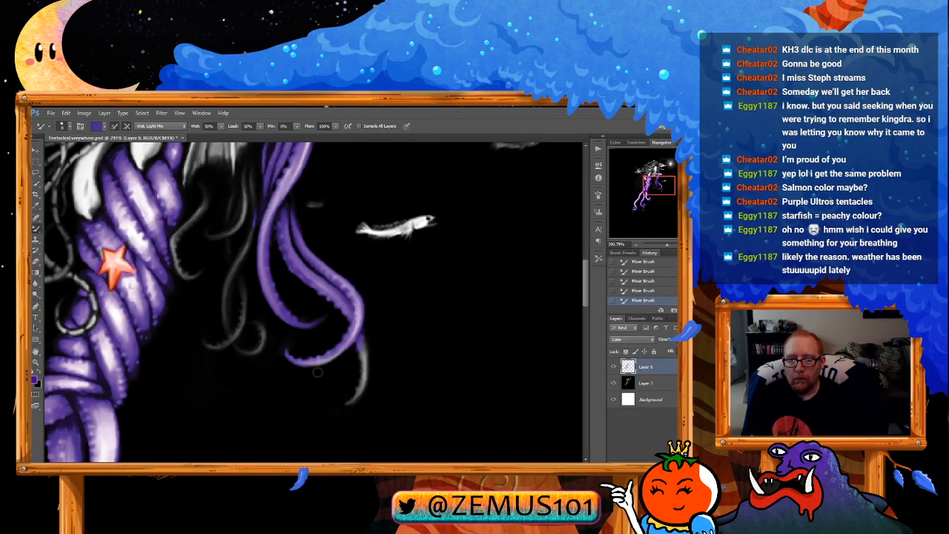
Step: Paint black on Layer 7 around the curled tip of the long purple tentacle below the small fish
{"action": "left_click", "coordinate": [636, 383]}
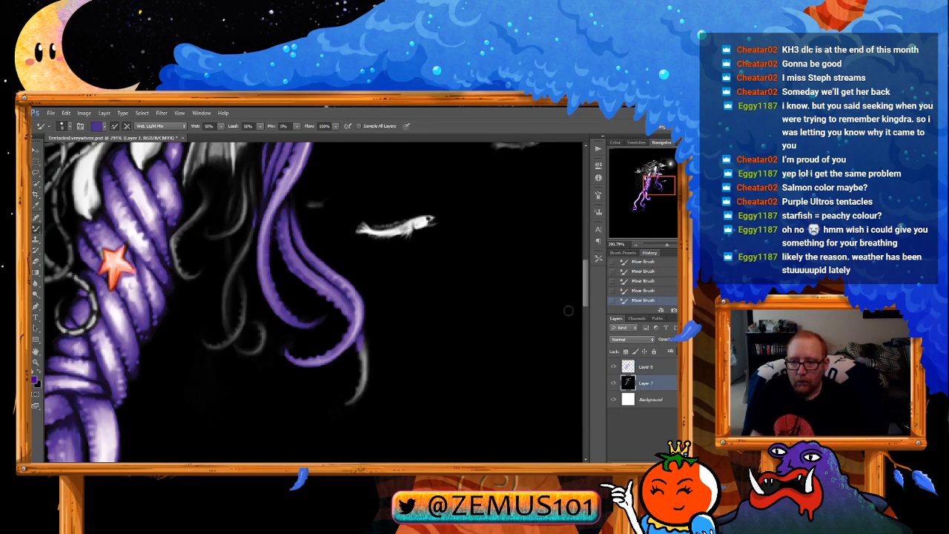
{"action": "key", "text": "x"}
{"action": "left_click_drag", "start_coordinate": [282, 384], "coordinate": [378, 353]}
{"action": "key", "text": "z"}
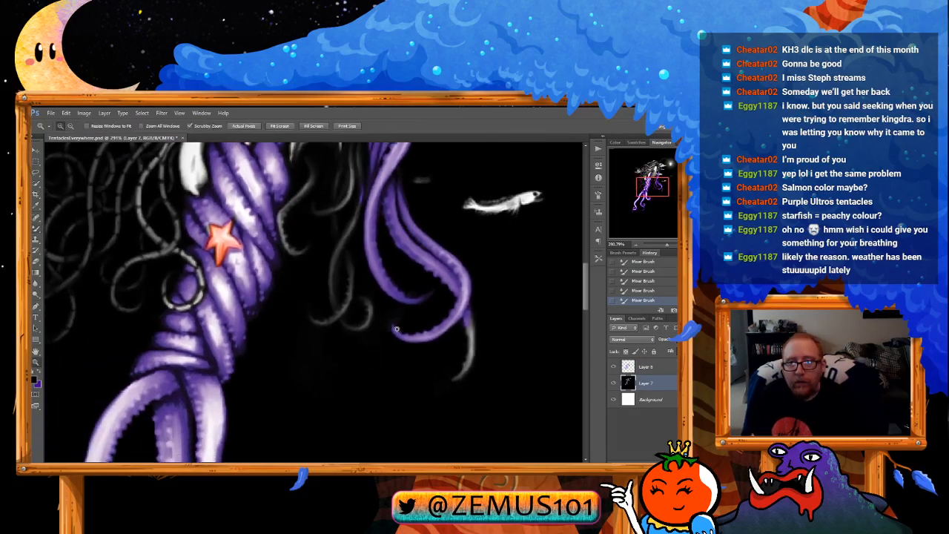
{"action": "left_click_drag", "start_coordinate": [392, 320], "coordinate": [419, 328]}
{"action": "key", "text": "b"}
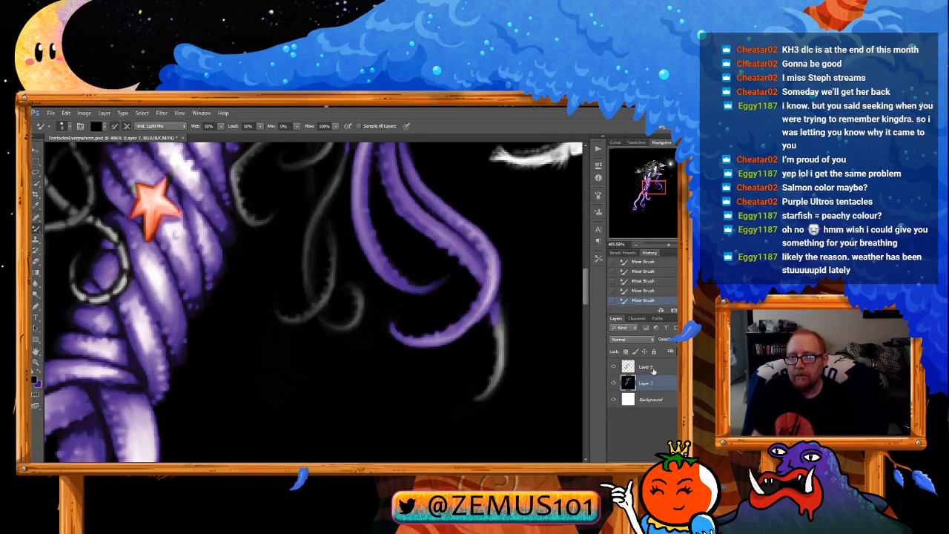
Step: Colour the remaining grey tentacle end purple on the Color-mode layer and clean the background around its tip with black on Layer 7
{"action": "left_click", "coordinate": [653, 369]}
{"action": "key", "text": "x"}
{"action": "mouse_move", "coordinate": [501, 314]}
{"action": "left_mouse_down"}
{"action": "mouse_move", "coordinate": [481, 397]}
{"action": "mouse_move", "coordinate": [474, 361]}
{"action": "mouse_move", "coordinate": [436, 323]}
{"action": "left_mouse_up"}
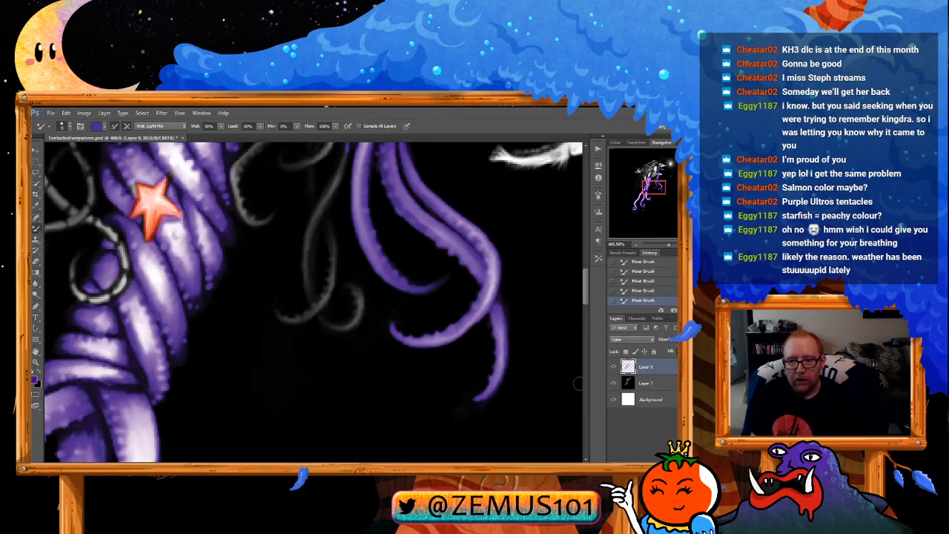
{"action": "left_click", "coordinate": [645, 382]}
{"action": "key", "text": "x"}
{"action": "mouse_move", "coordinate": [449, 425]}
{"action": "left_mouse_down"}
{"action": "mouse_move", "coordinate": [456, 405]}
{"action": "mouse_move", "coordinate": [475, 412]}
{"action": "mouse_move", "coordinate": [501, 398]}
{"action": "left_mouse_up"}
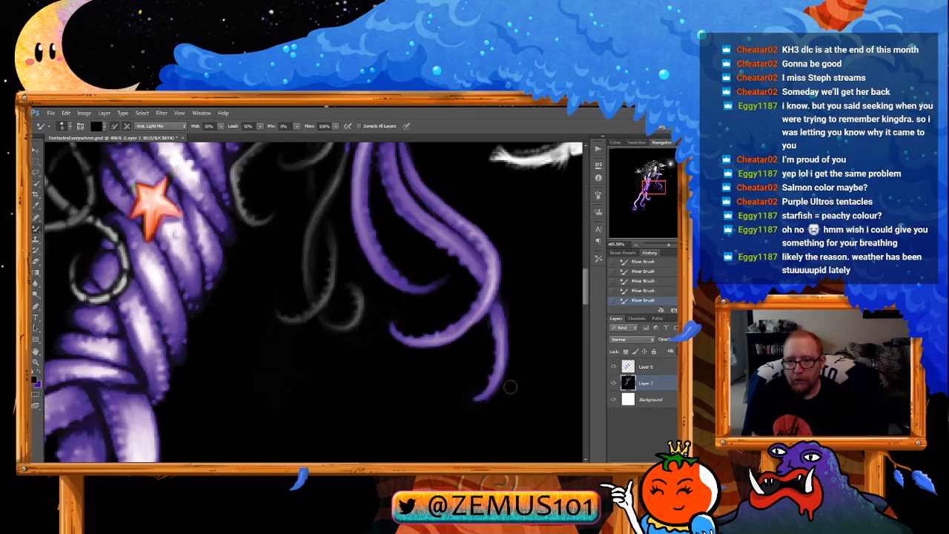
Step: Colour the thin dark tentacles below the ragged fin purple on the Color-mode layer, including their looped and curled ends
{"action": "left_click", "coordinate": [645, 367]}
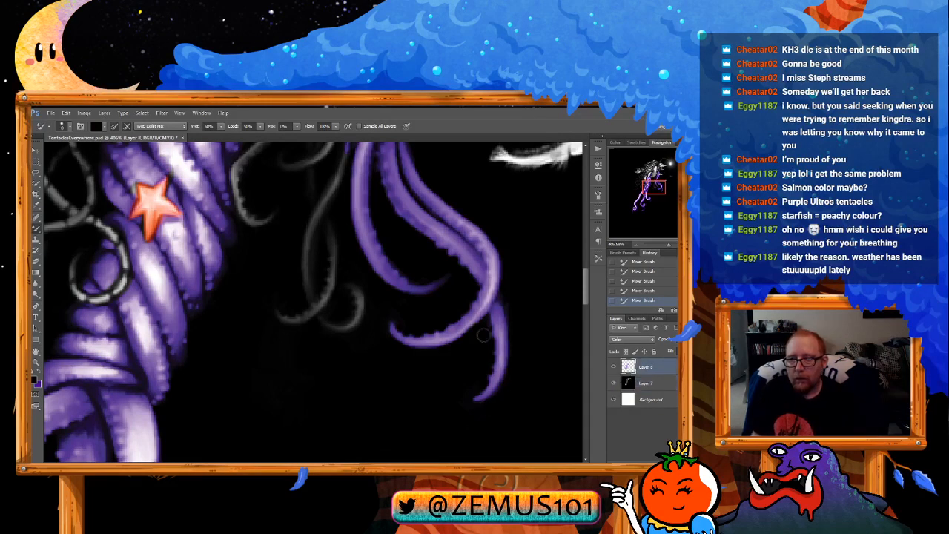
{"action": "key", "text": "x"}
{"action": "left_click_drag", "start_coordinate": [396, 292], "coordinate": [355, 395]}
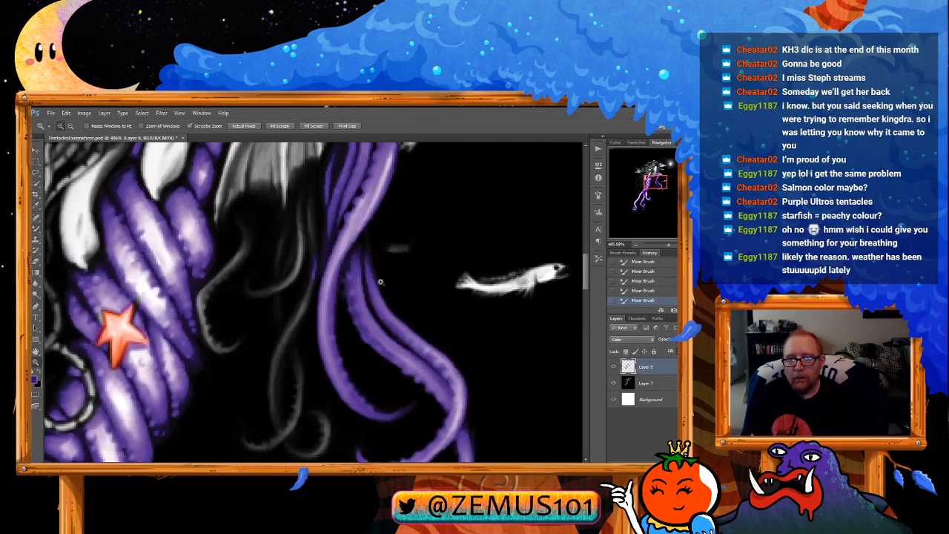
{"action": "mouse_move", "coordinate": [388, 281]}
{"action": "left_mouse_down"}
{"action": "mouse_move", "coordinate": [361, 277]}
{"action": "mouse_move", "coordinate": [379, 263]}
{"action": "left_mouse_up"}
{"action": "left_click_drag", "start_coordinate": [379, 264], "coordinate": [378, 277]}
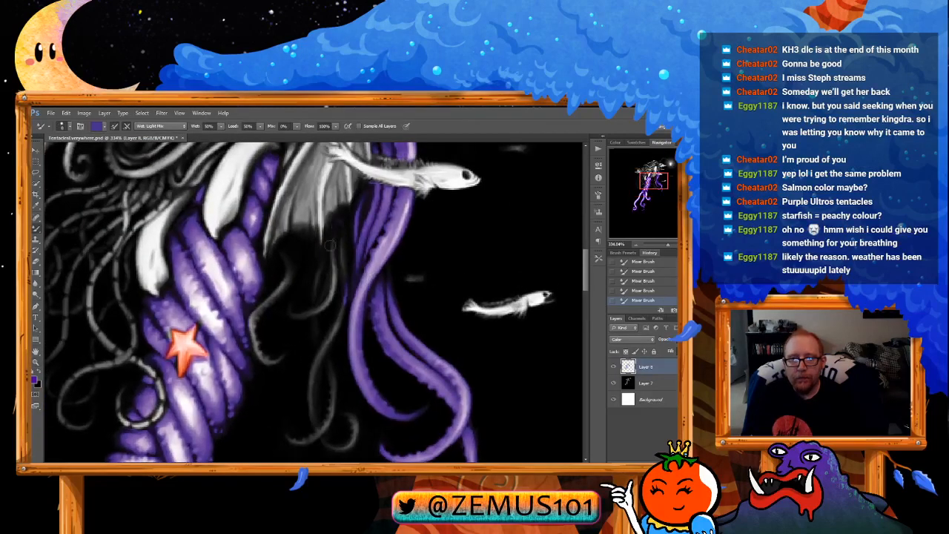
{"action": "left_click_drag", "start_coordinate": [335, 233], "coordinate": [337, 300]}
{"action": "mouse_move", "coordinate": [313, 245]}
{"action": "left_mouse_down"}
{"action": "mouse_move", "coordinate": [312, 310]}
{"action": "mouse_move", "coordinate": [327, 346]}
{"action": "left_mouse_up"}
{"action": "left_click_drag", "start_coordinate": [317, 314], "coordinate": [290, 309]}
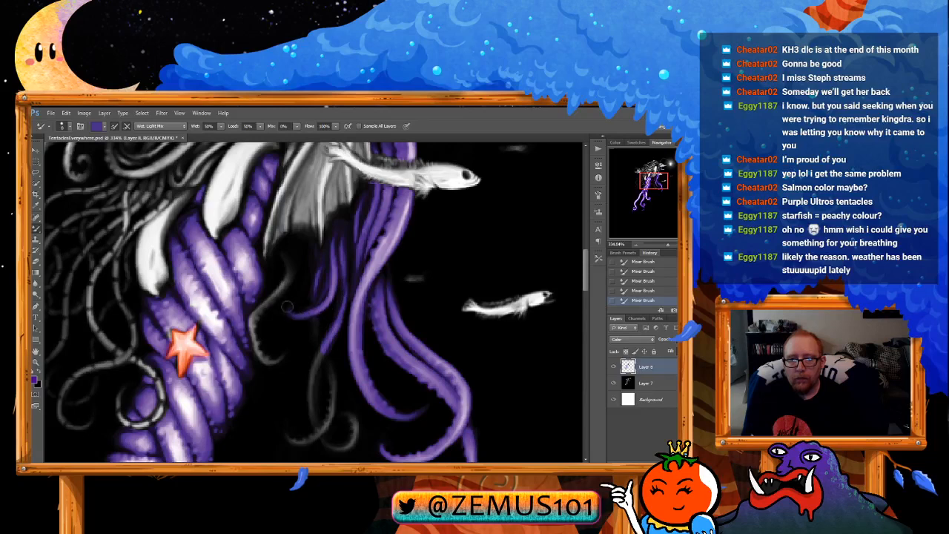
{"action": "mouse_move", "coordinate": [324, 346]}
{"action": "left_mouse_down"}
{"action": "mouse_move", "coordinate": [316, 369]}
{"action": "mouse_move", "coordinate": [333, 400]}
{"action": "mouse_move", "coordinate": [304, 445]}
{"action": "mouse_move", "coordinate": [288, 411]}
{"action": "left_mouse_up"}
{"action": "left_click_drag", "start_coordinate": [312, 363], "coordinate": [312, 420]}
{"action": "mouse_move", "coordinate": [355, 441]}
{"action": "left_mouse_down"}
{"action": "mouse_move", "coordinate": [354, 418]}
{"action": "mouse_move", "coordinate": [358, 434]}
{"action": "mouse_move", "coordinate": [347, 446]}
{"action": "left_mouse_up"}
Step: Paint black on Layer 7 around the thin purple tentacles and their curled ends to clean up the gaps
{"action": "left_click", "coordinate": [645, 382]}
{"action": "left_click_drag", "start_coordinate": [322, 401], "coordinate": [318, 290]}
{"action": "mouse_move", "coordinate": [354, 327]}
{"action": "left_mouse_down"}
{"action": "mouse_move", "coordinate": [385, 324]}
{"action": "mouse_move", "coordinate": [369, 319]}
{"action": "left_mouse_up"}
{"action": "key", "text": "x"}
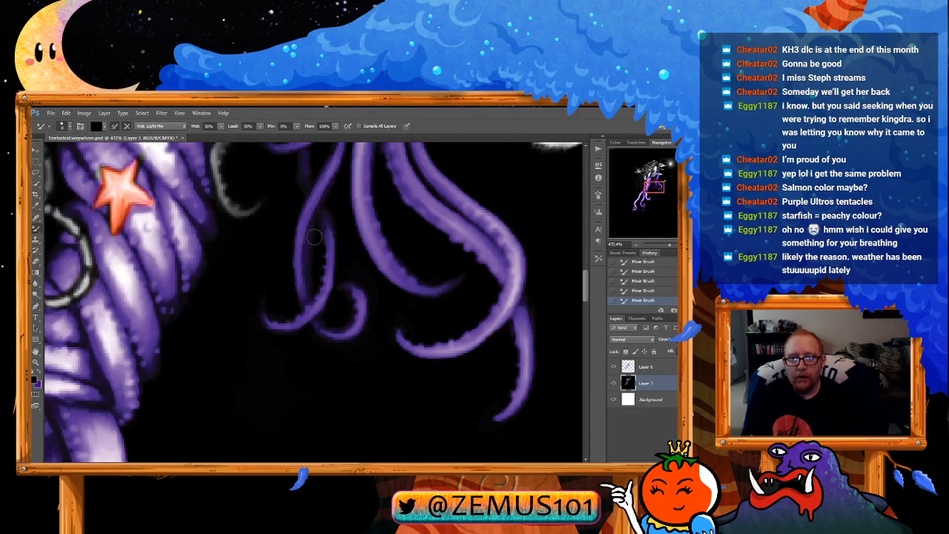
{"action": "scroll", "coordinate": [297, 291], "scroll_direction": "up", "scroll_amount": 5}
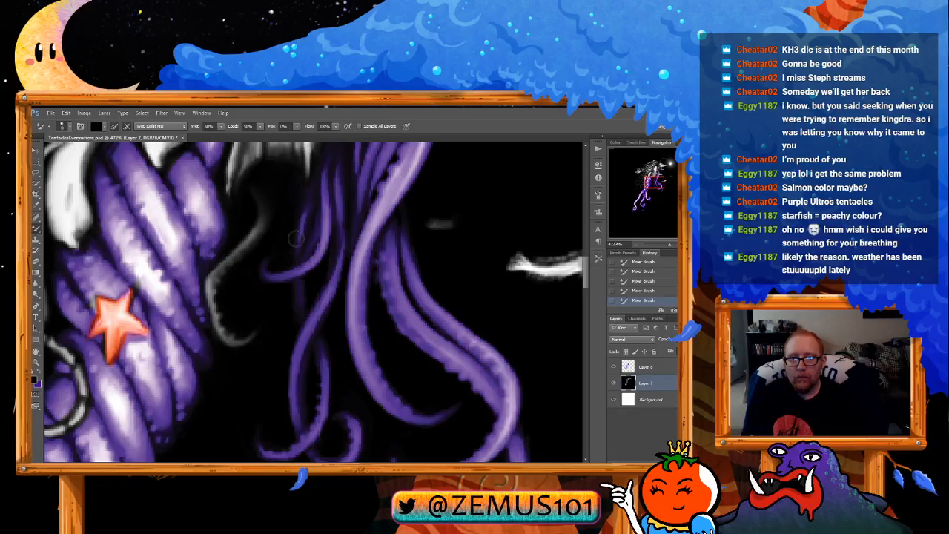
Step: Examine the purple tentacles below the ragged fin and the whole creature's colouring against the black background
{"action": "left_click_drag", "start_coordinate": [319, 207], "coordinate": [305, 255]}
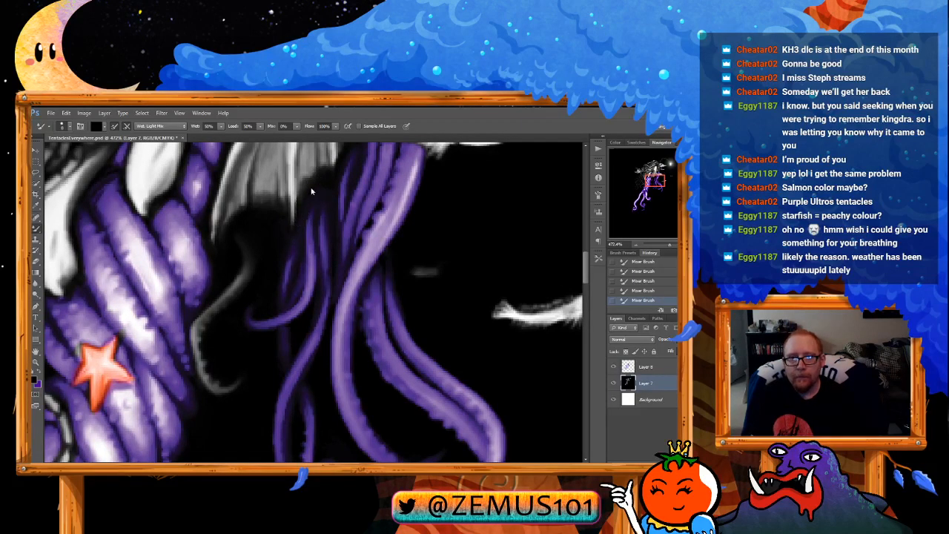
{"action": "left_click_drag", "start_coordinate": [390, 289], "coordinate": [371, 331]}
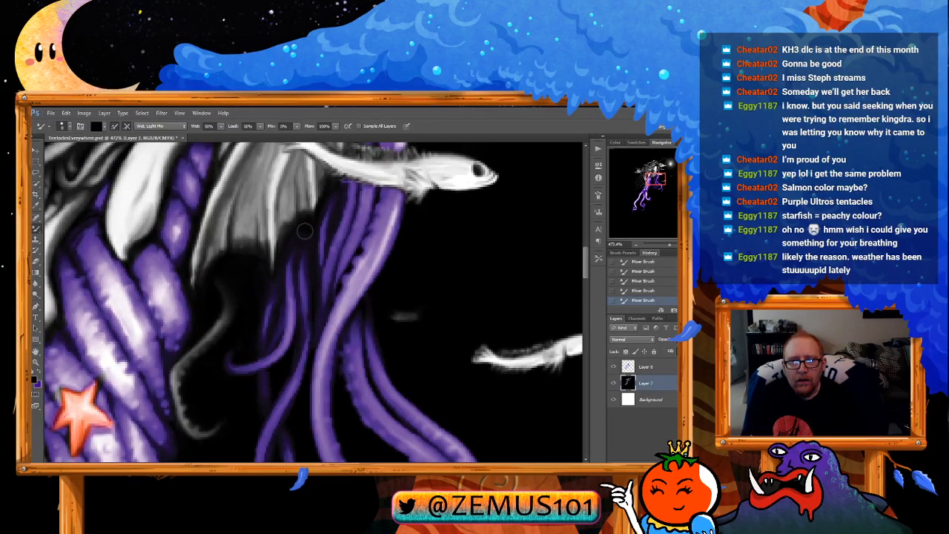
{"action": "key", "text": "z"}
{"action": "mouse_move", "coordinate": [365, 216]}
{"action": "left_mouse_down"}
{"action": "mouse_move", "coordinate": [300, 281]}
{"action": "mouse_move", "coordinate": [311, 290]}
{"action": "mouse_move", "coordinate": [297, 279]}
{"action": "left_mouse_up"}
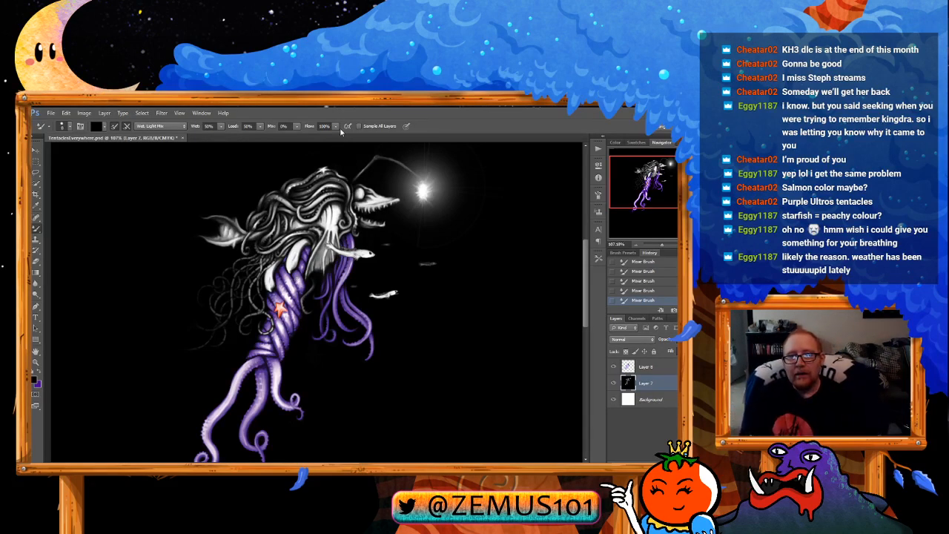
{"action": "scroll", "coordinate": [317, 302], "scroll_direction": "down", "scroll_amount": 1}
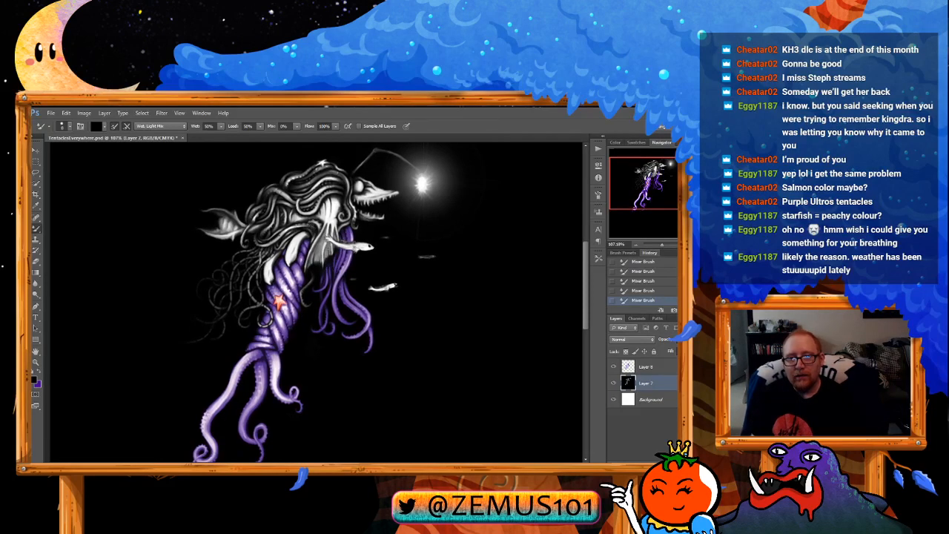
{"action": "scroll", "coordinate": [317, 301], "scroll_direction": "down", "scroll_amount": 4}
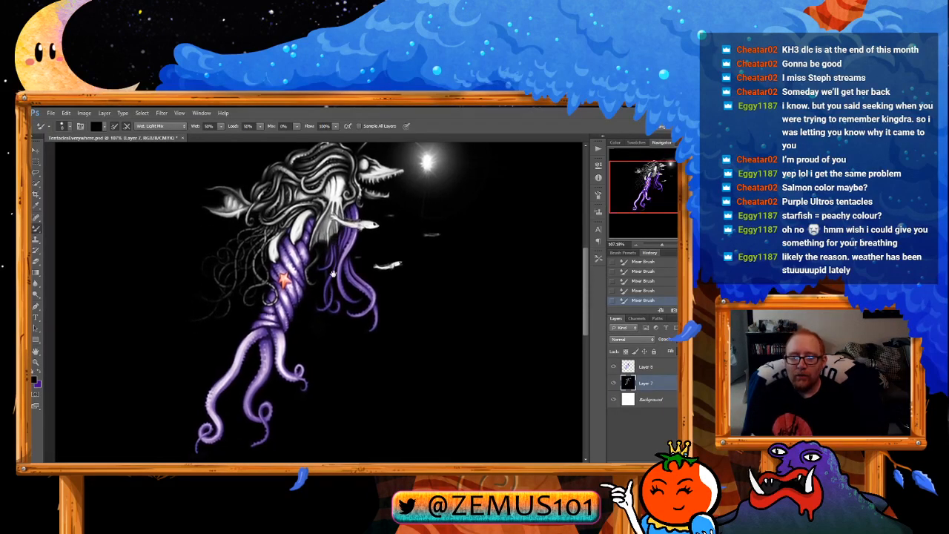
{"action": "left_click_drag", "start_coordinate": [338, 227], "coordinate": [323, 265]}
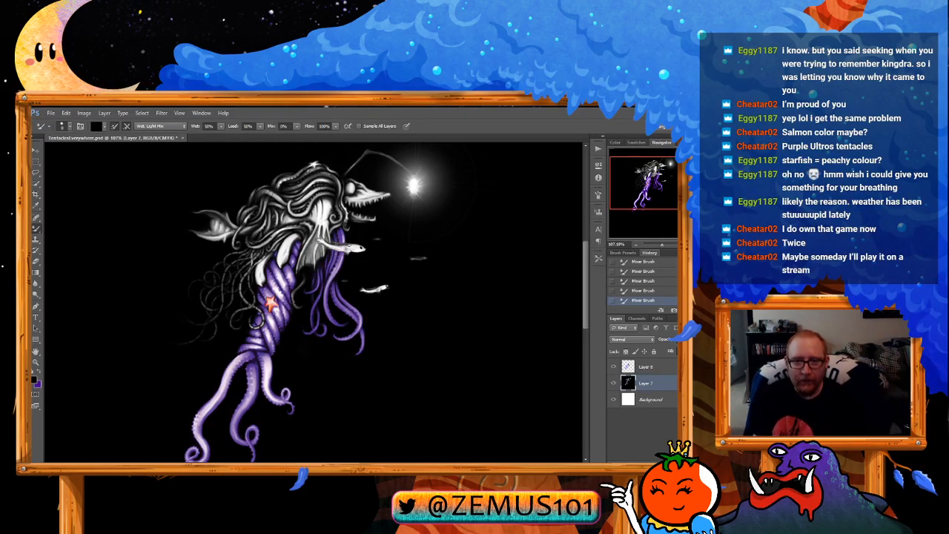
{"action": "left_click_drag", "start_coordinate": [296, 258], "coordinate": [302, 256]}
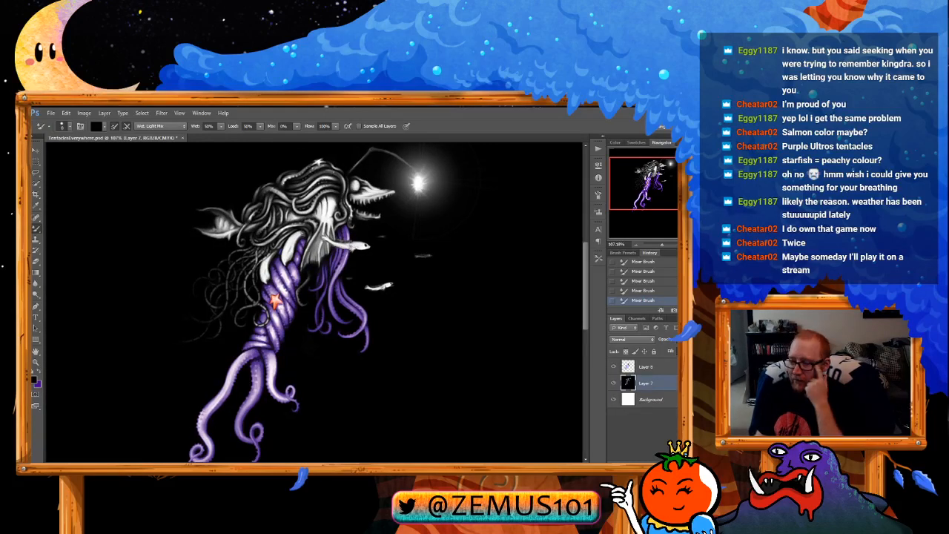
Step: Colour the curled tentacle hanging just behind the toothed jaws purple on the Color-mode layer, from its curl up along its strand
{"action": "key", "text": "z"}
{"action": "left_click_drag", "start_coordinate": [319, 246], "coordinate": [321, 268]}
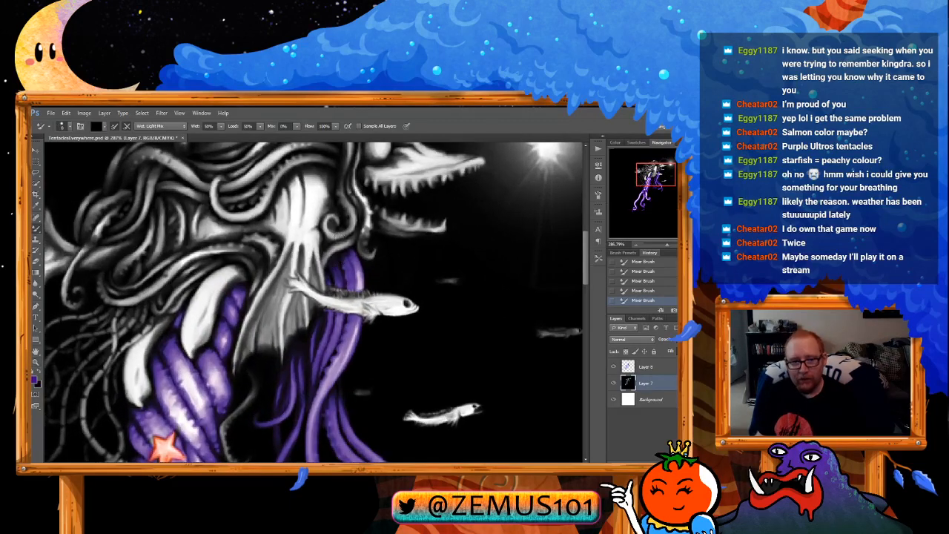
{"action": "left_click", "coordinate": [651, 371]}
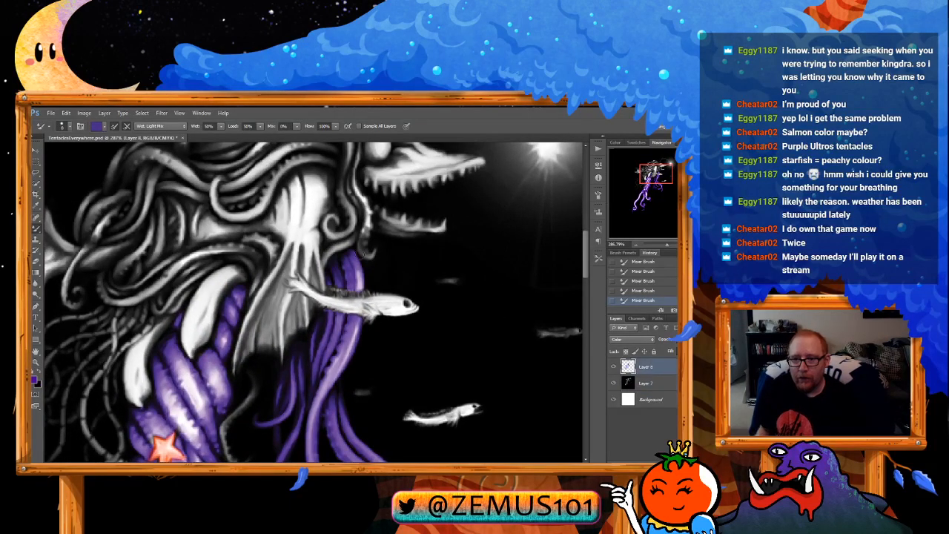
{"action": "left_click_drag", "start_coordinate": [318, 238], "coordinate": [322, 232]}
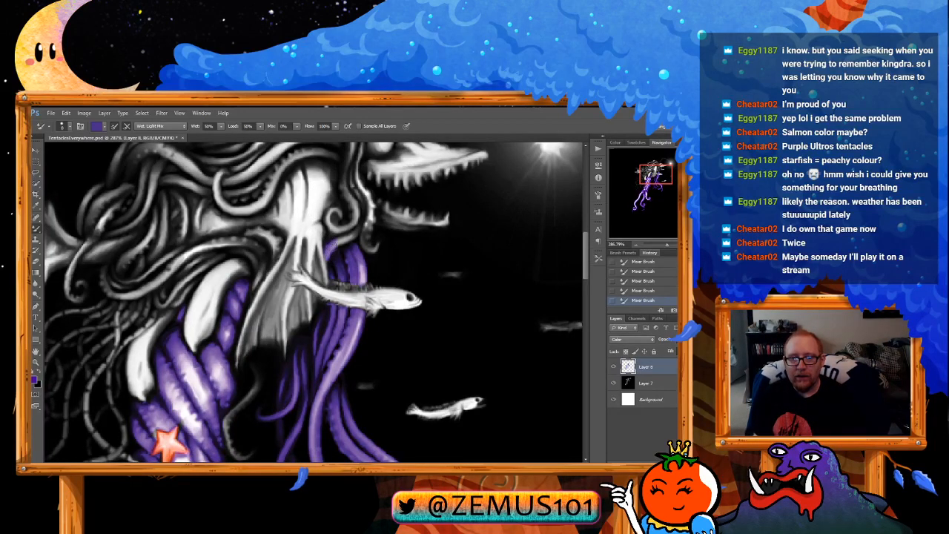
{"action": "left_click_drag", "start_coordinate": [337, 240], "coordinate": [356, 233]}
{"action": "left_click_drag", "start_coordinate": [355, 182], "coordinate": [350, 208]}
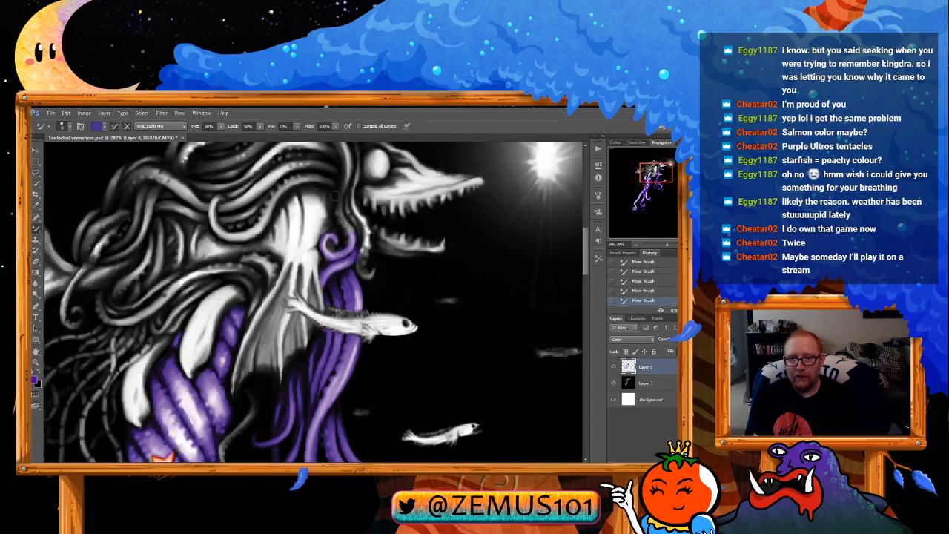
{"action": "left_click_drag", "start_coordinate": [347, 182], "coordinate": [337, 218]}
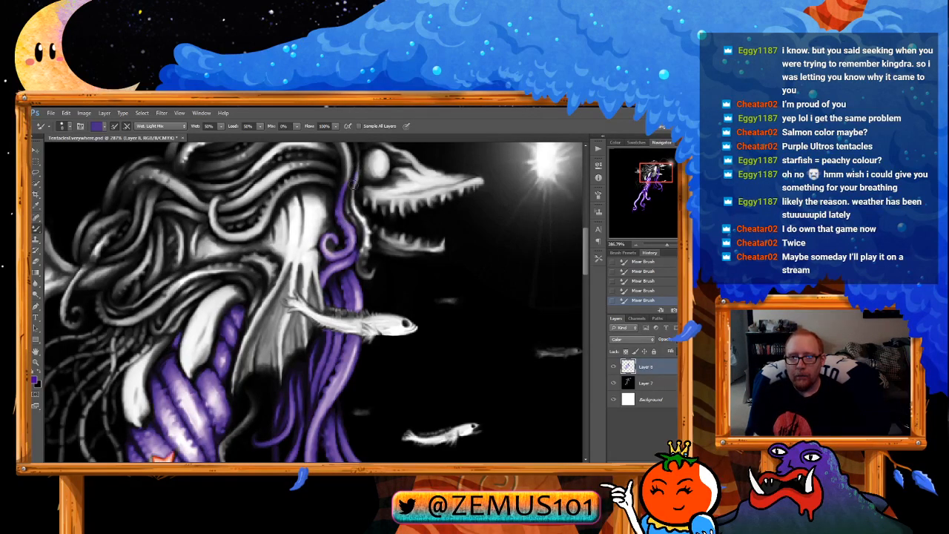
Step: Colour the thin suckered tentacle beside the open jaws purple down to its hooked tip, erasing stray colour along it
{"action": "mouse_move", "coordinate": [352, 183]}
{"action": "left_mouse_down"}
{"action": "mouse_move", "coordinate": [368, 233]}
{"action": "mouse_move", "coordinate": [362, 198]}
{"action": "left_mouse_up"}
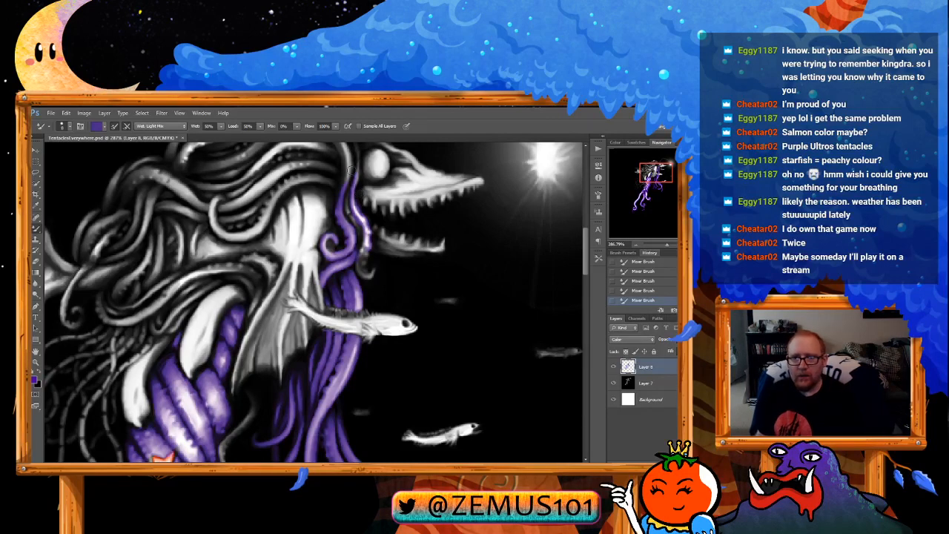
{"action": "key", "text": "e"}
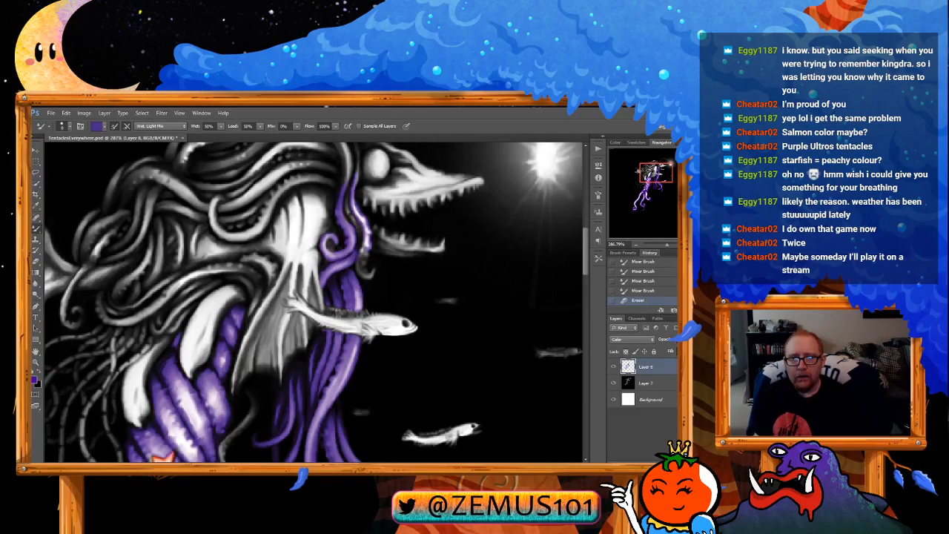
{"action": "left_click", "coordinate": [361, 233]}
{"action": "left_click_drag", "start_coordinate": [365, 246], "coordinate": [365, 270]}
{"action": "left_click_drag", "start_coordinate": [364, 266], "coordinate": [364, 277]}
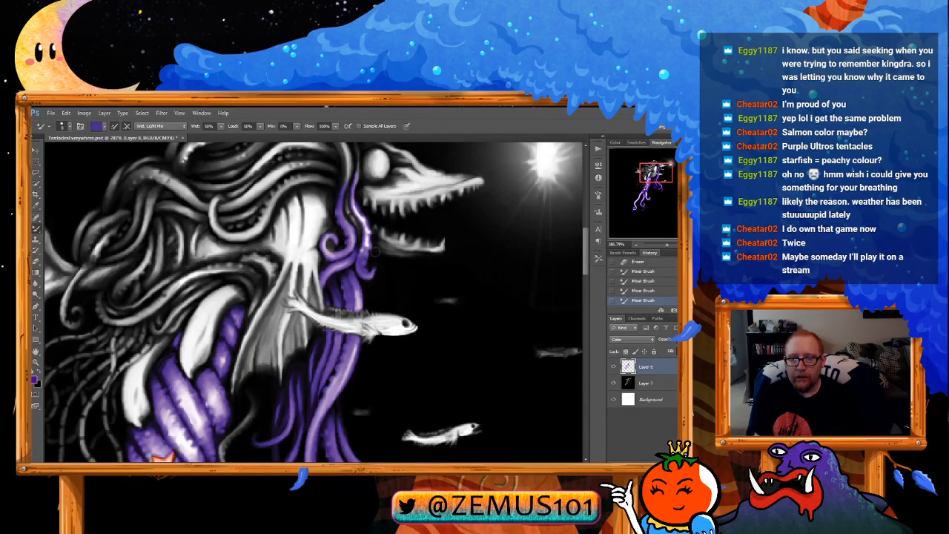
Step: Colour the uppermost tentacle-hair strands purple, from the side of the face over the crown beneath the white star
{"action": "mouse_move", "coordinate": [364, 185]}
{"action": "left_mouse_down"}
{"action": "mouse_move", "coordinate": [349, 252]}
{"action": "mouse_move", "coordinate": [335, 203]}
{"action": "mouse_move", "coordinate": [326, 233]}
{"action": "left_mouse_up"}
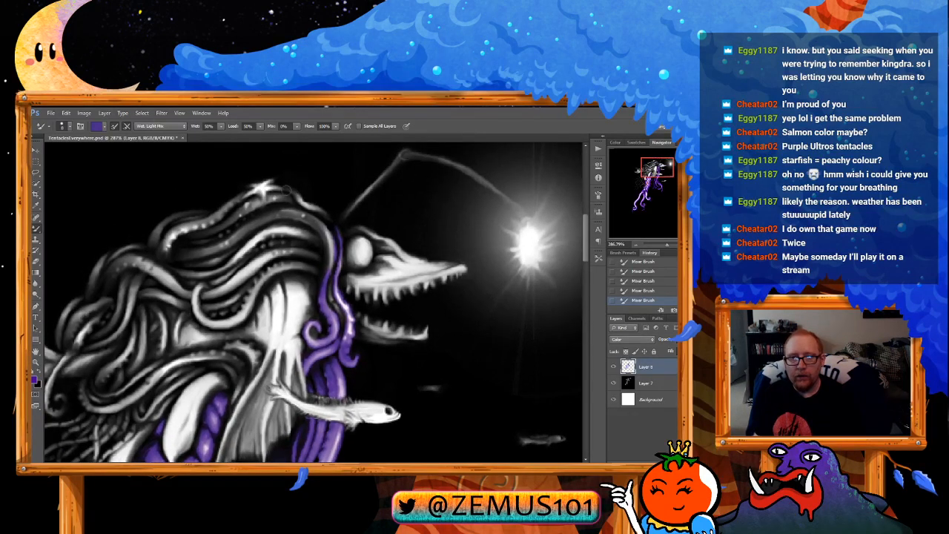
{"action": "mouse_move", "coordinate": [288, 187]}
{"action": "left_mouse_down"}
{"action": "mouse_move", "coordinate": [335, 227]}
{"action": "mouse_move", "coordinate": [344, 172]}
{"action": "left_mouse_up"}
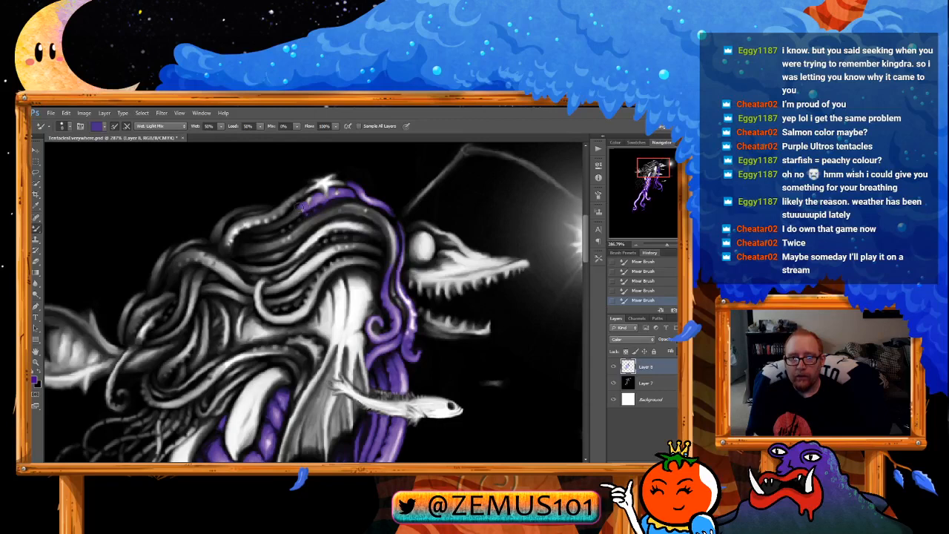
{"action": "left_click_drag", "start_coordinate": [301, 213], "coordinate": [346, 193]}
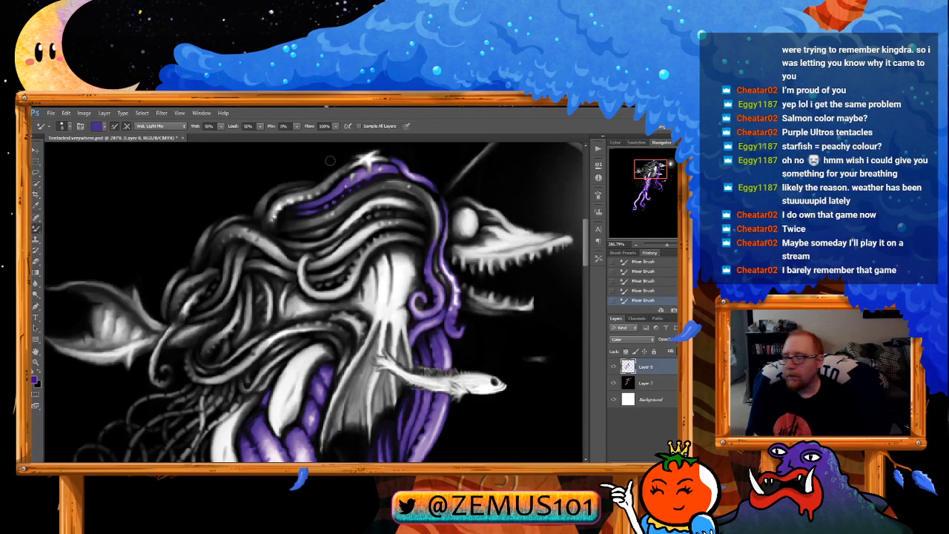
{"action": "left_click_drag", "start_coordinate": [335, 179], "coordinate": [329, 181]}
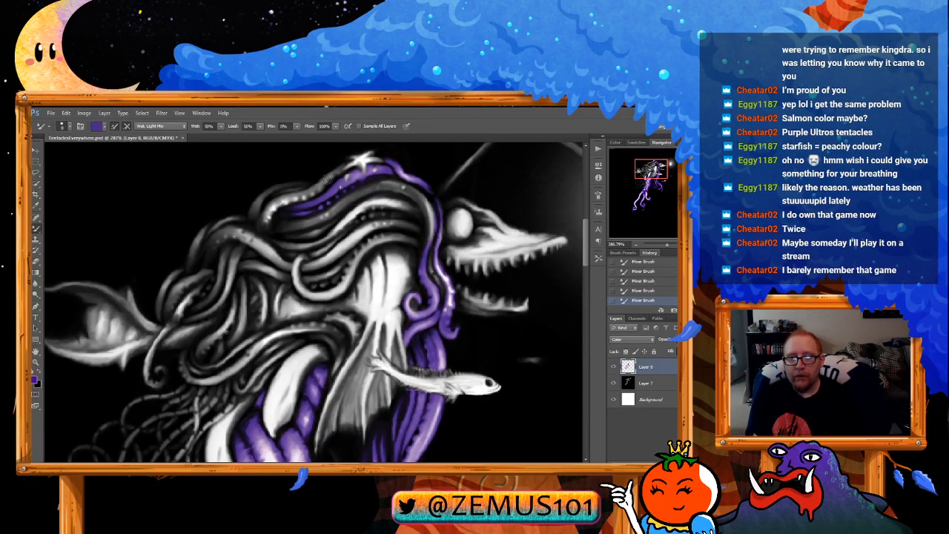
{"action": "left_click_drag", "start_coordinate": [408, 179], "coordinate": [371, 186]}
Step: Colour the middle tentacle-hair strands purple, including the suckered one that curls up above the pale body
{"action": "mouse_move", "coordinate": [387, 252]}
{"action": "left_mouse_down"}
{"action": "mouse_move", "coordinate": [391, 225]}
{"action": "mouse_move", "coordinate": [377, 204]}
{"action": "mouse_move", "coordinate": [388, 216]}
{"action": "mouse_move", "coordinate": [345, 213]}
{"action": "mouse_move", "coordinate": [308, 245]}
{"action": "left_mouse_up"}
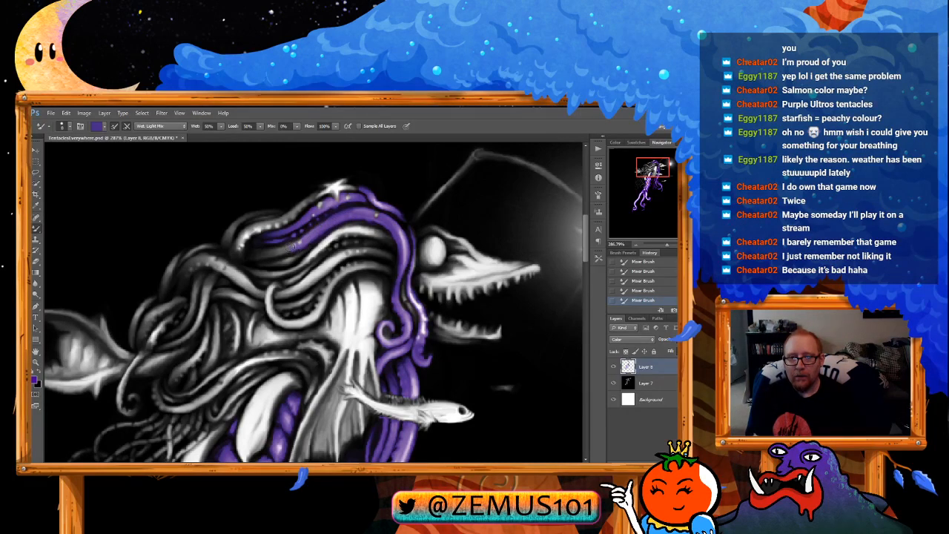
{"action": "mouse_move", "coordinate": [284, 245]}
{"action": "left_mouse_down"}
{"action": "mouse_move", "coordinate": [255, 253]}
{"action": "mouse_move", "coordinate": [257, 241]}
{"action": "mouse_move", "coordinate": [249, 261]}
{"action": "mouse_move", "coordinate": [273, 259]}
{"action": "mouse_move", "coordinate": [379, 207]}
{"action": "left_mouse_up"}
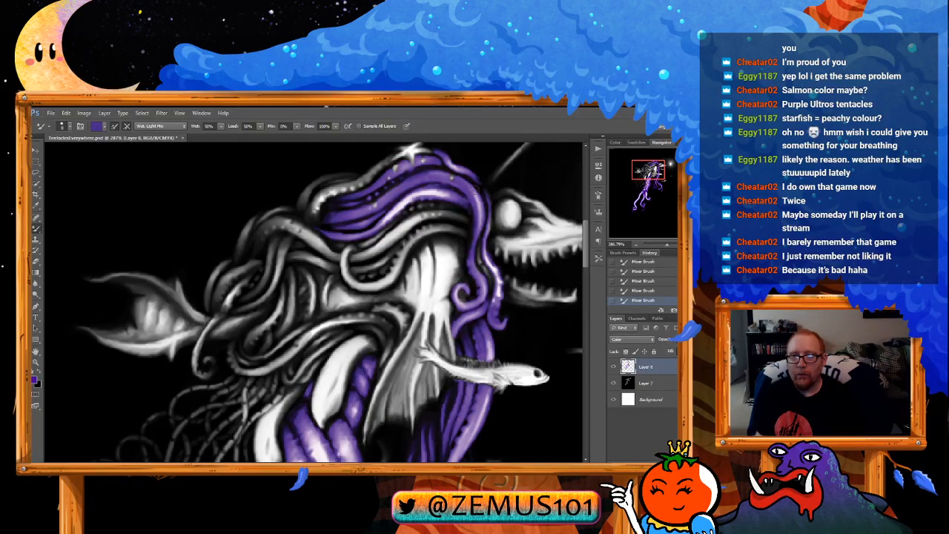
{"action": "mouse_move", "coordinate": [469, 203]}
{"action": "left_mouse_down"}
{"action": "mouse_move", "coordinate": [392, 211]}
{"action": "mouse_move", "coordinate": [368, 238]}
{"action": "left_mouse_up"}
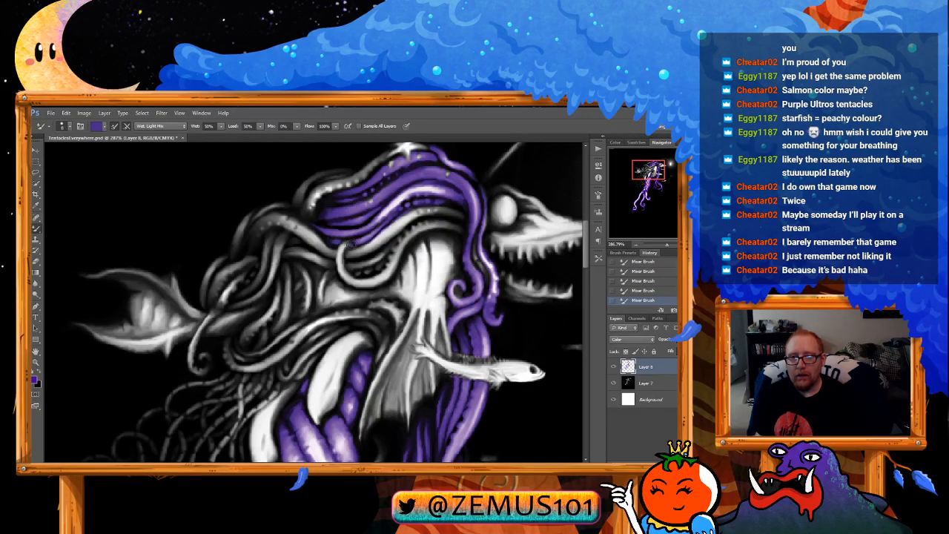
{"action": "mouse_move", "coordinate": [339, 252]}
{"action": "left_mouse_down"}
{"action": "mouse_move", "coordinate": [356, 282]}
{"action": "mouse_move", "coordinate": [376, 281]}
{"action": "mouse_move", "coordinate": [410, 232]}
{"action": "mouse_move", "coordinate": [380, 272]}
{"action": "mouse_move", "coordinate": [398, 242]}
{"action": "mouse_move", "coordinate": [406, 247]}
{"action": "mouse_move", "coordinate": [392, 268]}
{"action": "mouse_move", "coordinate": [398, 247]}
{"action": "mouse_move", "coordinate": [452, 219]}
{"action": "mouse_move", "coordinate": [419, 229]}
{"action": "mouse_move", "coordinate": [458, 228]}
{"action": "mouse_move", "coordinate": [456, 213]}
{"action": "mouse_move", "coordinate": [416, 213]}
{"action": "left_mouse_up"}
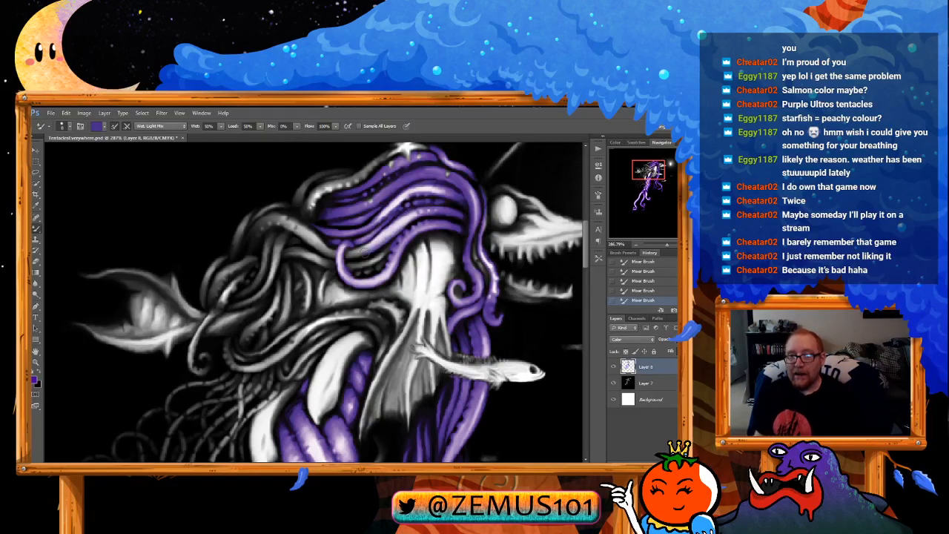
Step: Colour the long strand sweeping to the back of the head and the outer strands leading up to the white star purple
{"action": "left_click_drag", "start_coordinate": [308, 221], "coordinate": [320, 230]}
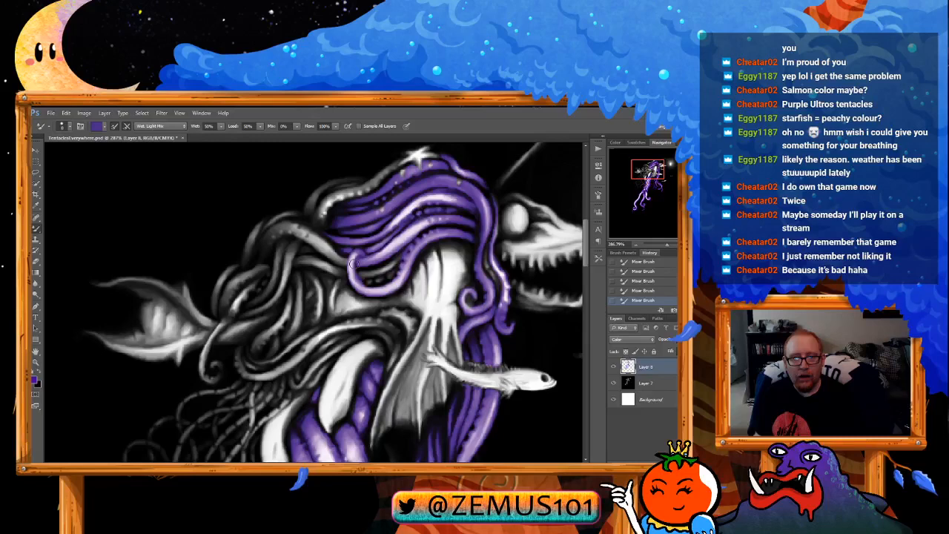
{"action": "mouse_move", "coordinate": [354, 262]}
{"action": "left_mouse_down"}
{"action": "mouse_move", "coordinate": [293, 228]}
{"action": "mouse_move", "coordinate": [267, 234]}
{"action": "left_mouse_up"}
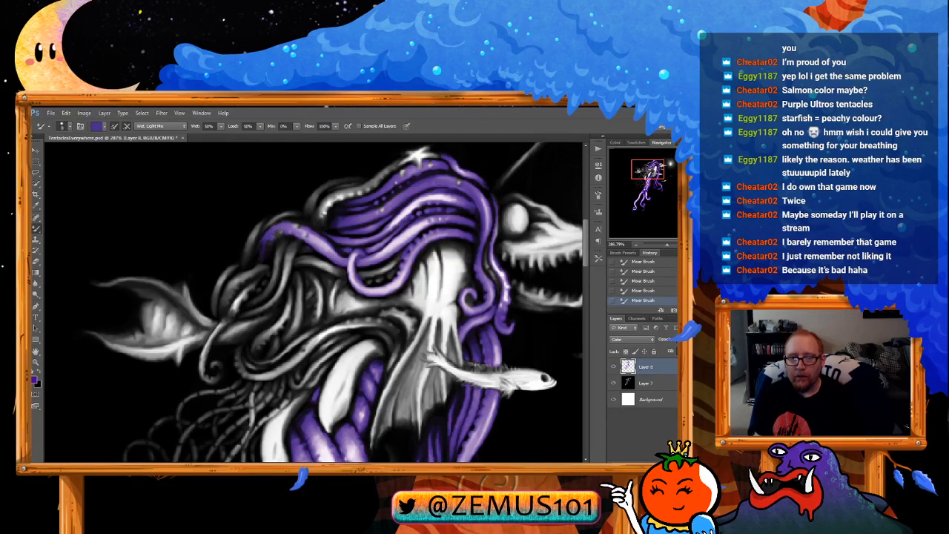
{"action": "mouse_move", "coordinate": [272, 244]}
{"action": "left_mouse_down"}
{"action": "mouse_move", "coordinate": [276, 211]}
{"action": "mouse_move", "coordinate": [243, 257]}
{"action": "left_mouse_up"}
{"action": "mouse_move", "coordinate": [349, 161]}
{"action": "left_mouse_down"}
{"action": "mouse_move", "coordinate": [318, 207]}
{"action": "mouse_move", "coordinate": [330, 215]}
{"action": "mouse_move", "coordinate": [290, 227]}
{"action": "mouse_move", "coordinate": [272, 247]}
{"action": "left_mouse_up"}
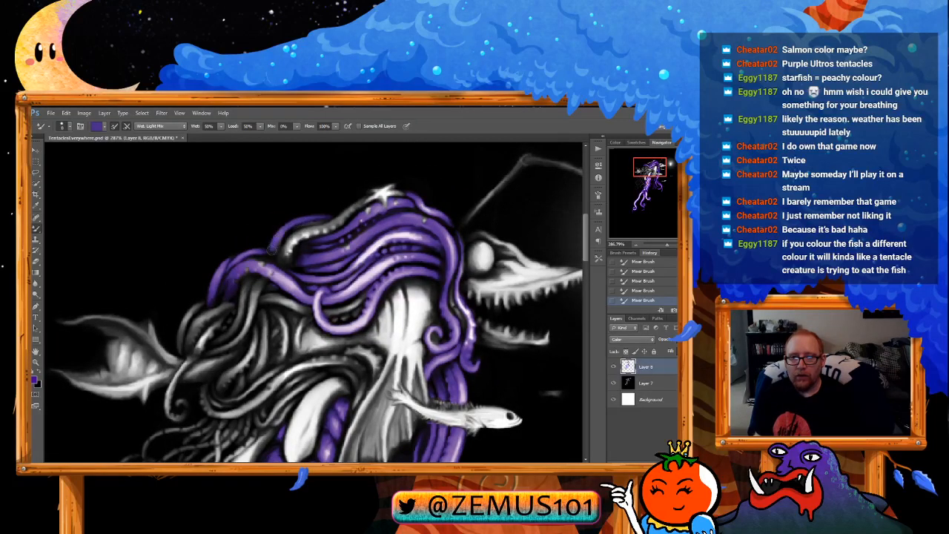
{"action": "left_click_drag", "start_coordinate": [307, 201], "coordinate": [304, 203]}
{"action": "mouse_move", "coordinate": [286, 266]}
{"action": "left_mouse_down"}
{"action": "mouse_move", "coordinate": [284, 246]}
{"action": "mouse_move", "coordinate": [352, 208]}
{"action": "left_mouse_up"}
{"action": "left_click_drag", "start_coordinate": [408, 187], "coordinate": [392, 181]}
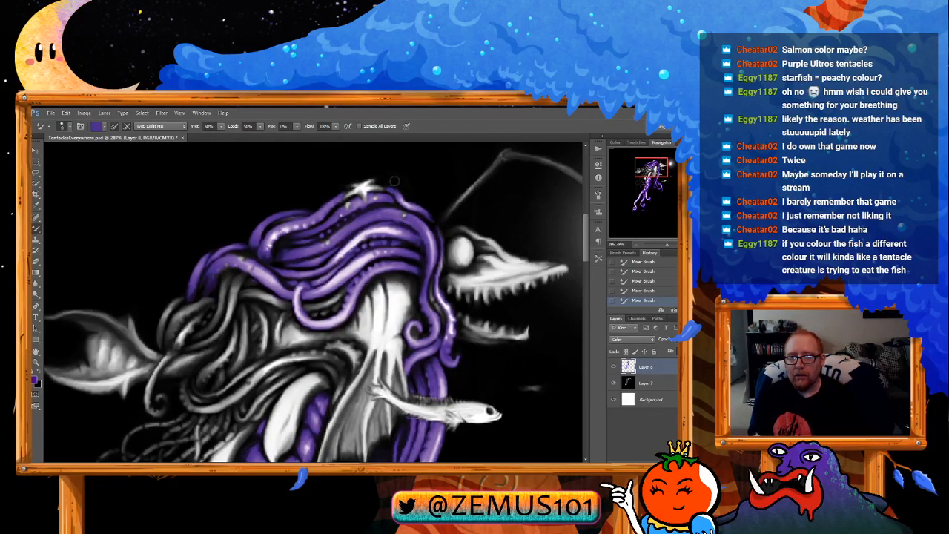
Step: Colour the looping tentacle strands at the back of the head purple, including the one curling down beside the fish tail
{"action": "left_click_drag", "start_coordinate": [284, 256], "coordinate": [335, 175]}
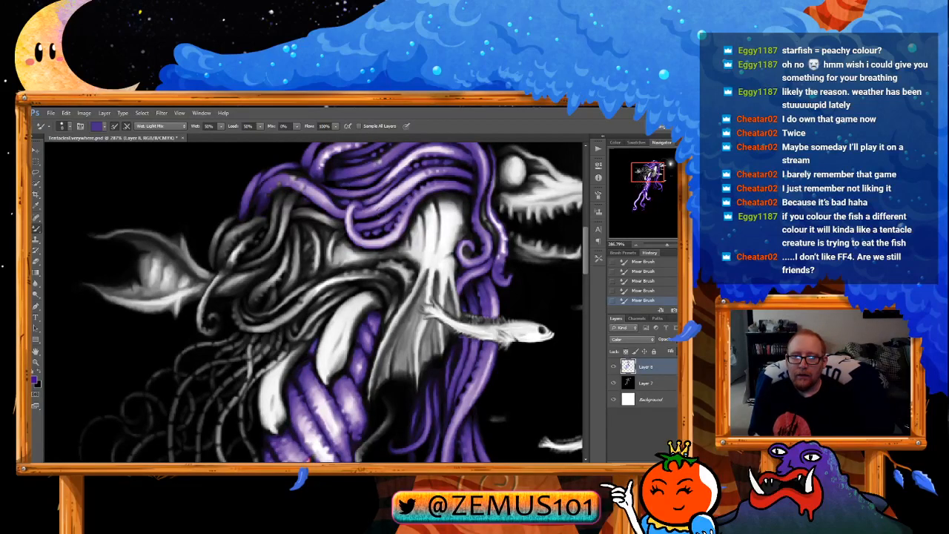
{"action": "left_click_drag", "start_coordinate": [341, 227], "coordinate": [369, 232]}
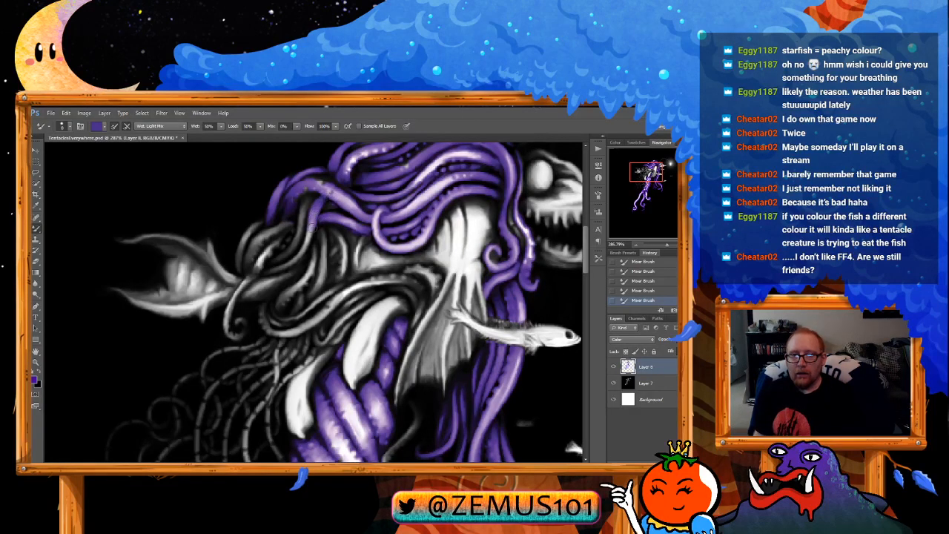
{"action": "mouse_move", "coordinate": [309, 235]}
{"action": "left_mouse_down"}
{"action": "mouse_move", "coordinate": [296, 259]}
{"action": "mouse_move", "coordinate": [263, 273]}
{"action": "left_mouse_up"}
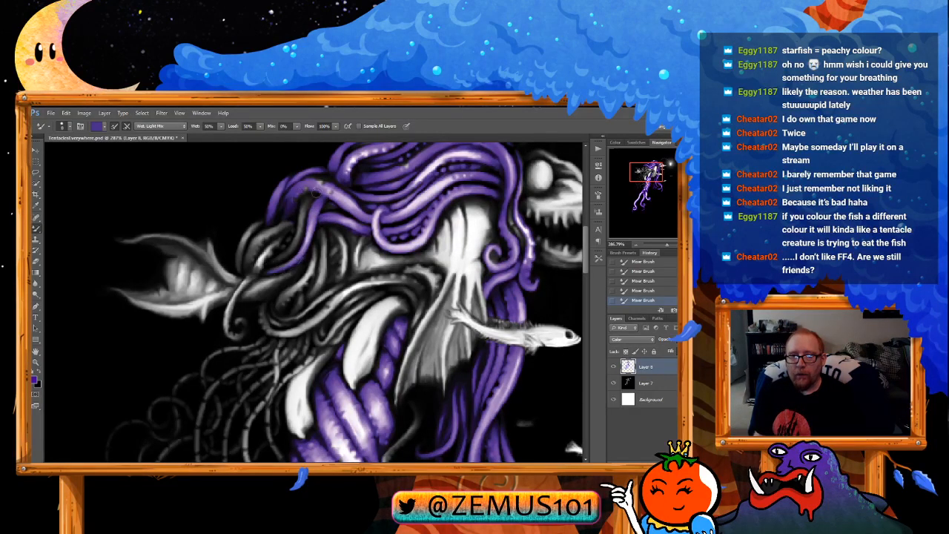
{"action": "mouse_move", "coordinate": [315, 192]}
{"action": "left_mouse_down"}
{"action": "mouse_move", "coordinate": [291, 253]}
{"action": "mouse_move", "coordinate": [272, 267]}
{"action": "left_mouse_up"}
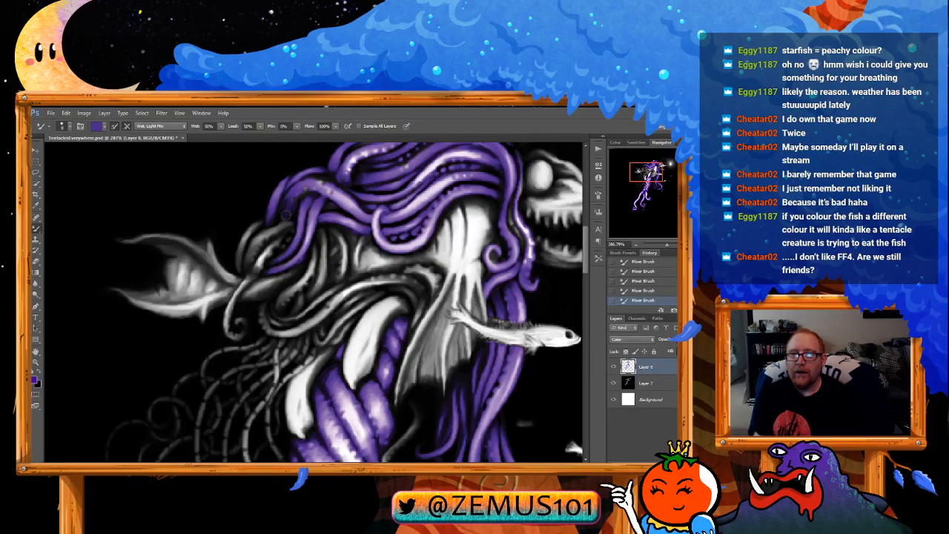
{"action": "mouse_move", "coordinate": [286, 215]}
{"action": "left_mouse_down"}
{"action": "mouse_move", "coordinate": [288, 232]}
{"action": "mouse_move", "coordinate": [256, 270]}
{"action": "left_mouse_up"}
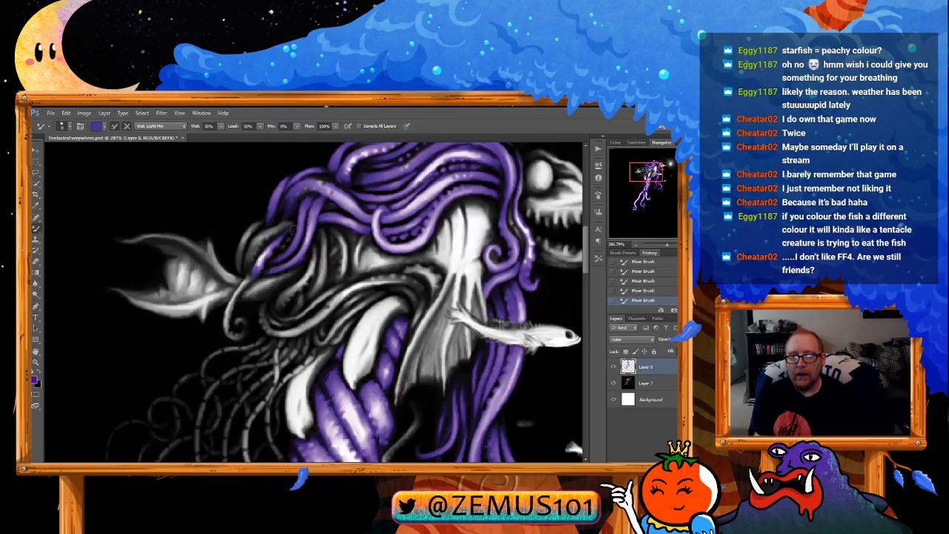
{"action": "mouse_move", "coordinate": [289, 224]}
{"action": "left_mouse_down"}
{"action": "mouse_move", "coordinate": [261, 239]}
{"action": "mouse_move", "coordinate": [248, 265]}
{"action": "left_mouse_up"}
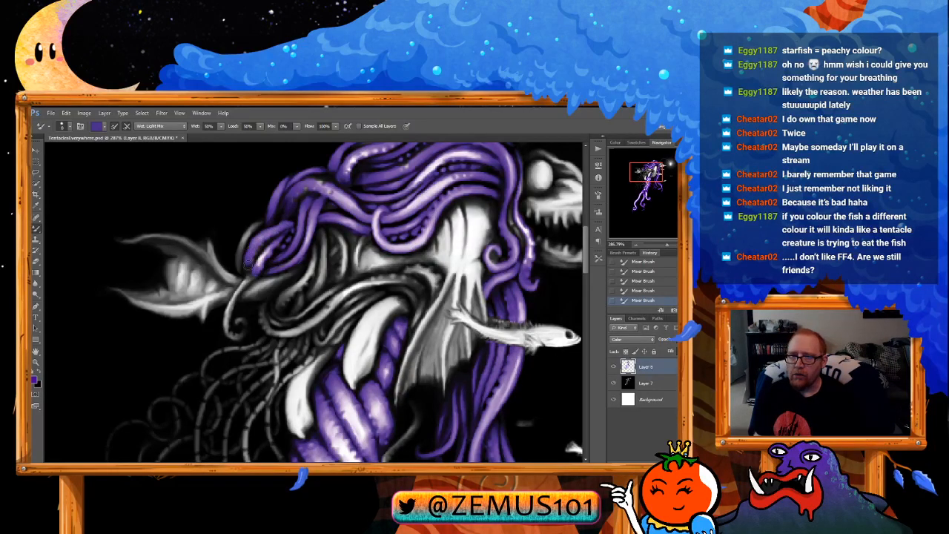
{"action": "mouse_move", "coordinate": [261, 221]}
{"action": "left_mouse_down"}
{"action": "mouse_move", "coordinate": [239, 273]}
{"action": "mouse_move", "coordinate": [283, 208]}
{"action": "left_mouse_up"}
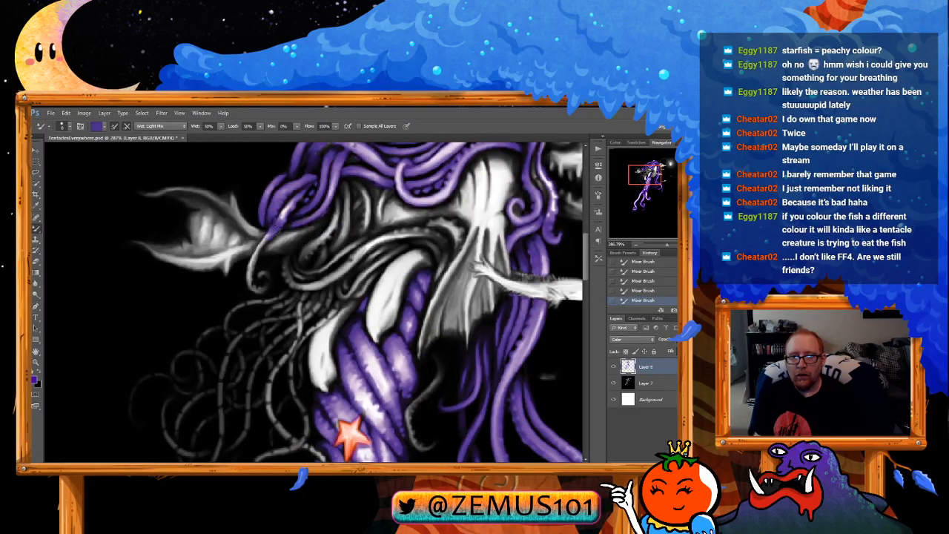
{"action": "mouse_move", "coordinate": [252, 258]}
{"action": "left_mouse_down"}
{"action": "mouse_move", "coordinate": [249, 282]}
{"action": "mouse_move", "coordinate": [267, 287]}
{"action": "mouse_move", "coordinate": [261, 275]}
{"action": "left_mouse_up"}
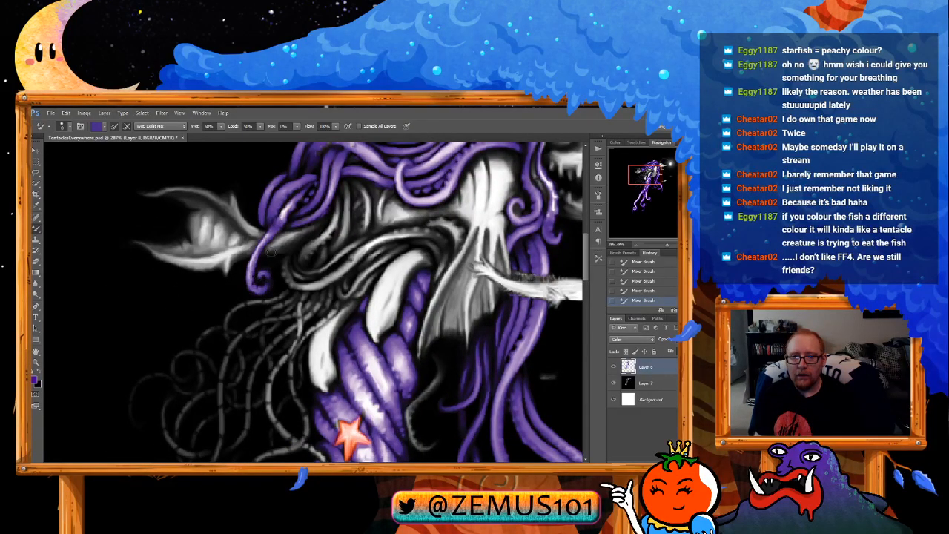
Step: Colour the remaining grey hair strands hanging behind the face and beside the neck purple
{"action": "mouse_move", "coordinate": [338, 190]}
{"action": "left_mouse_down"}
{"action": "mouse_move", "coordinate": [310, 214]}
{"action": "mouse_move", "coordinate": [318, 239]}
{"action": "mouse_move", "coordinate": [309, 265]}
{"action": "left_mouse_up"}
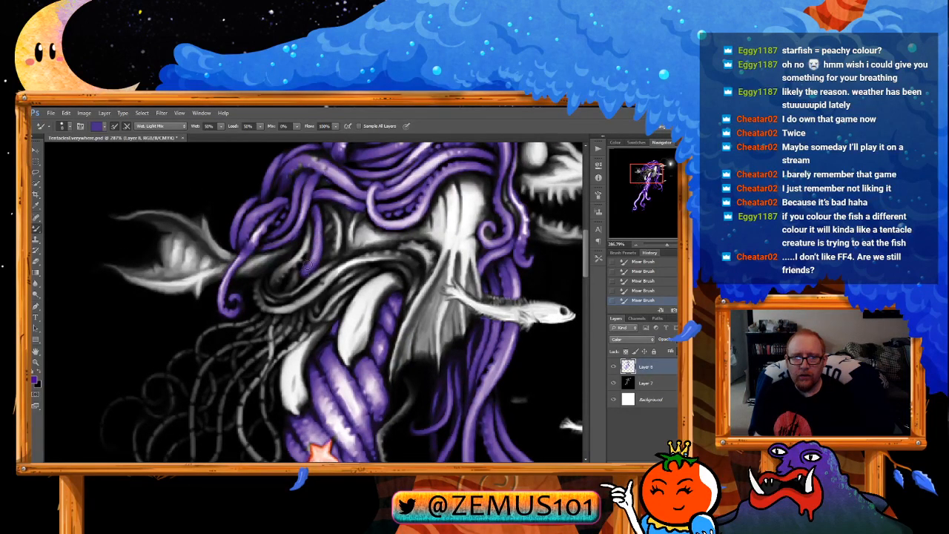
{"action": "mouse_move", "coordinate": [322, 208]}
{"action": "left_mouse_down"}
{"action": "mouse_move", "coordinate": [338, 229]}
{"action": "mouse_move", "coordinate": [334, 260]}
{"action": "left_mouse_up"}
{"action": "left_click_drag", "start_coordinate": [336, 225], "coordinate": [328, 243]}
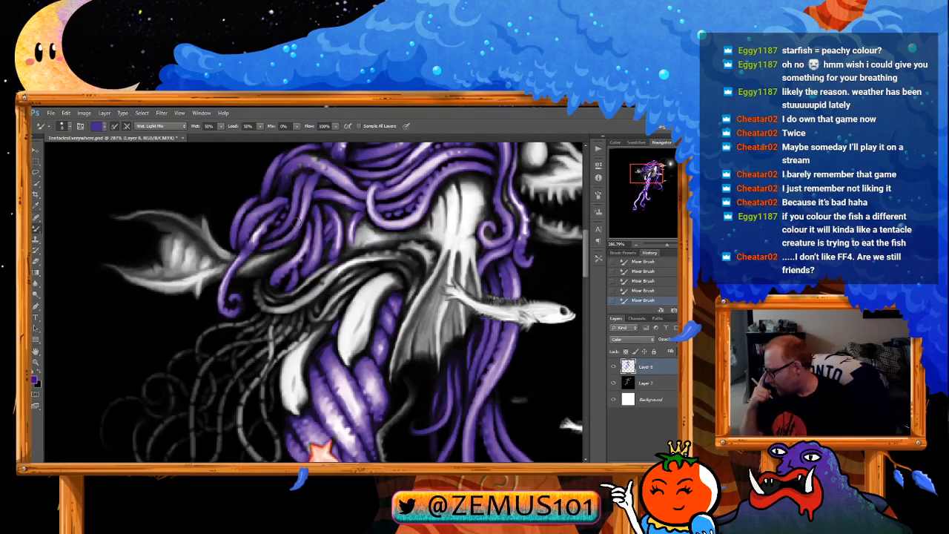
{"action": "left_click_drag", "start_coordinate": [286, 262], "coordinate": [277, 248]}
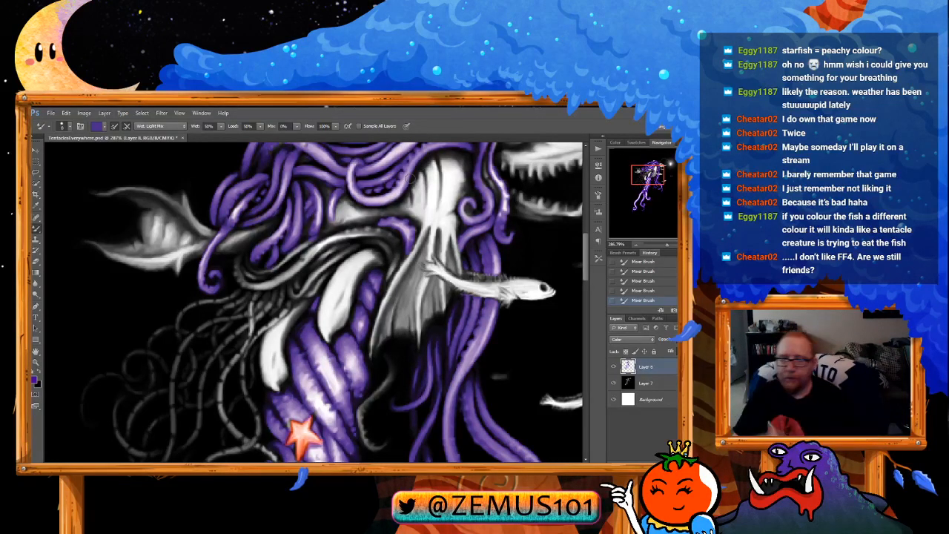
Step: Colour the grey tentacle strands sweeping from the chin across the shoulder to the upper back purple
{"action": "left_click_drag", "start_coordinate": [407, 178], "coordinate": [252, 189]}
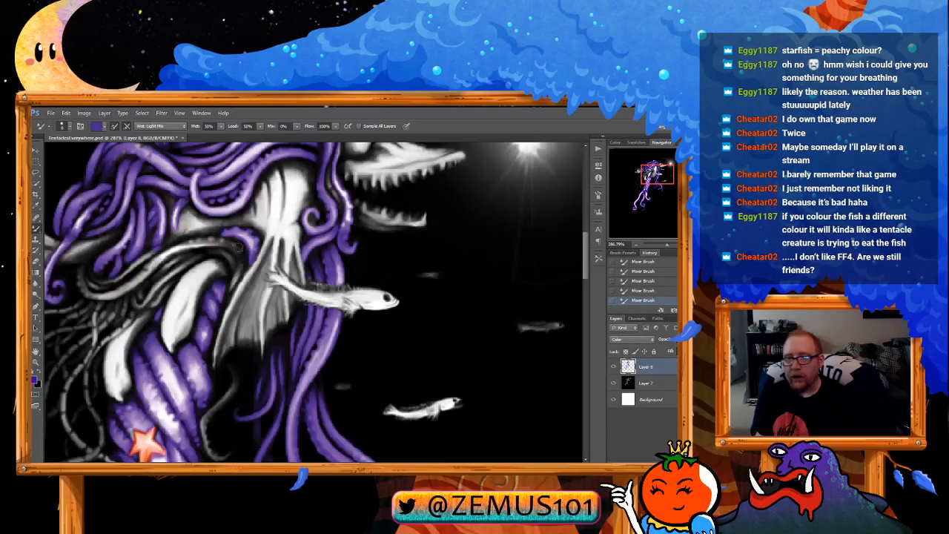
{"action": "scroll", "coordinate": [252, 259], "scroll_direction": "down", "scroll_amount": 1}
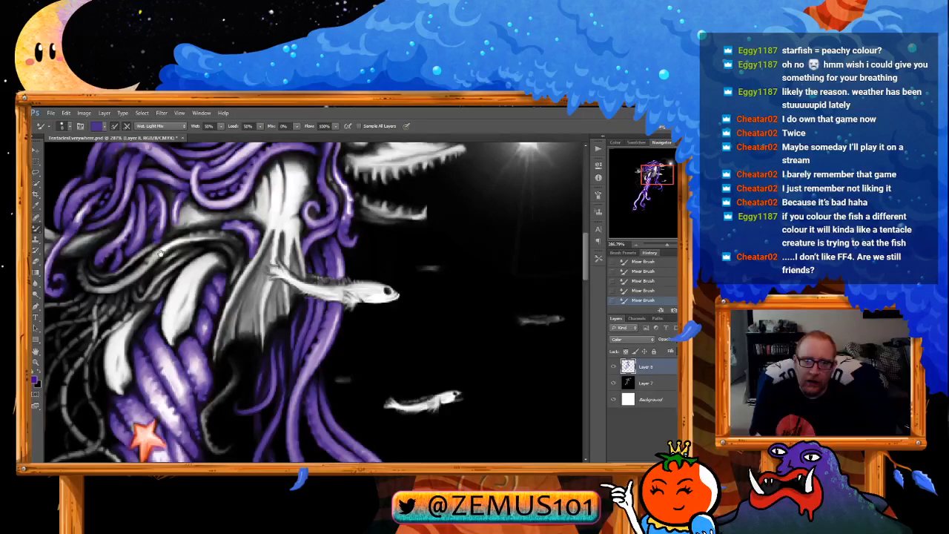
{"action": "left_click_drag", "start_coordinate": [92, 272], "coordinate": [184, 246]}
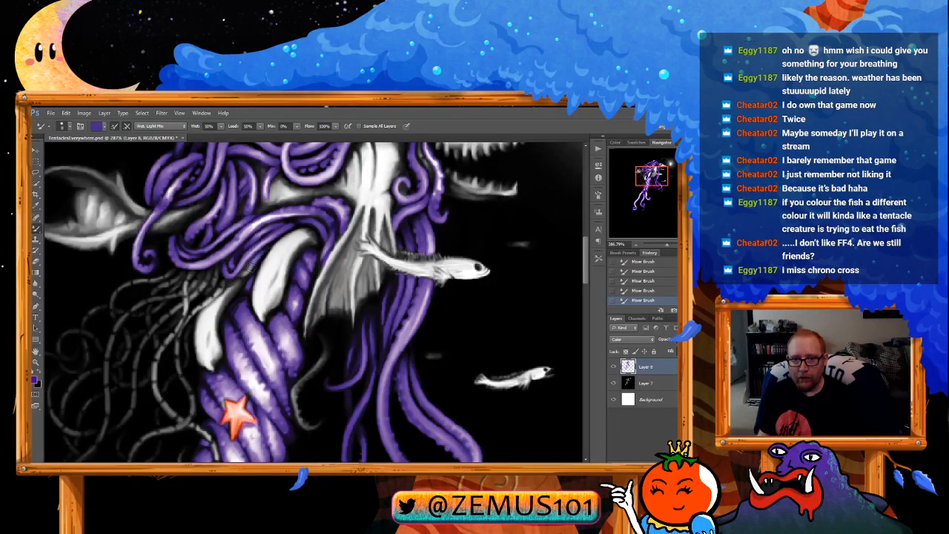
{"action": "left_click_drag", "start_coordinate": [237, 260], "coordinate": [237, 250]}
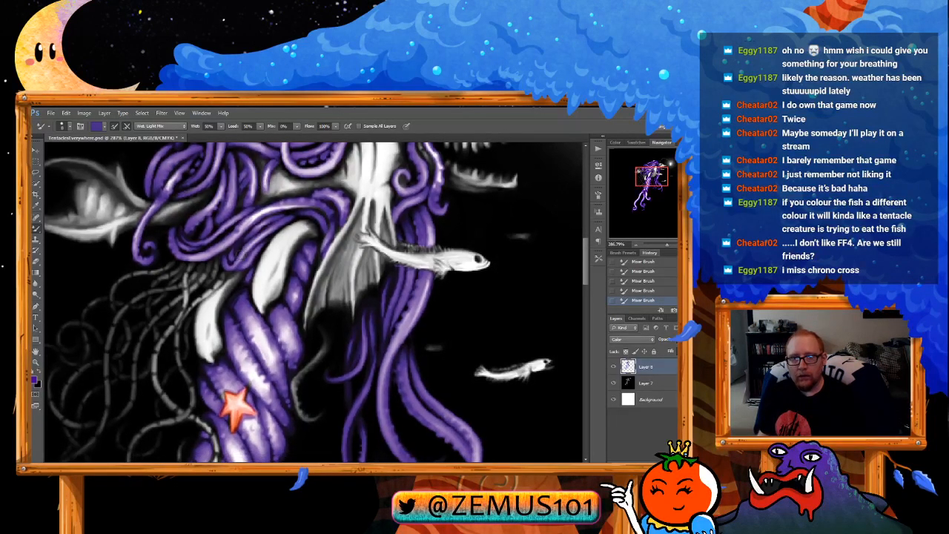
{"action": "left_click_drag", "start_coordinate": [243, 189], "coordinate": [235, 249]}
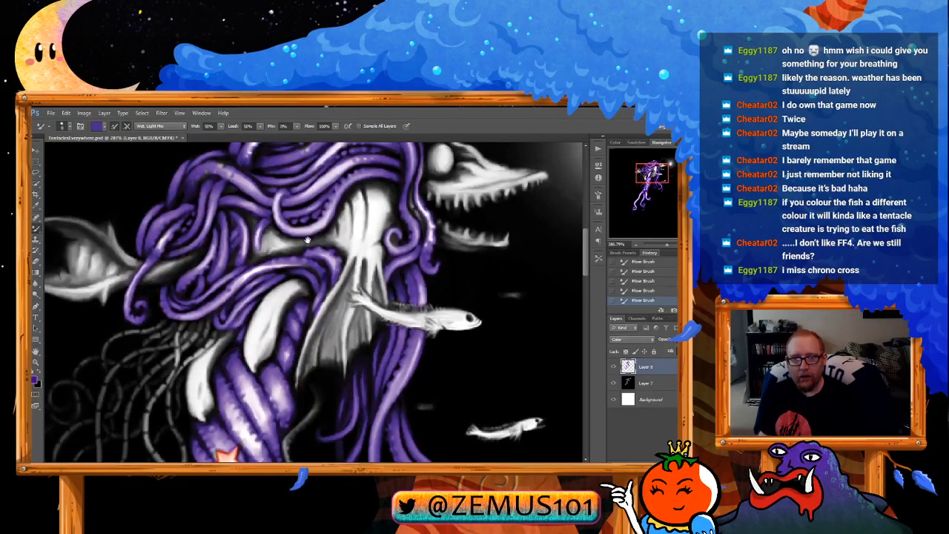
Step: Colour the thin grey tentacle curling down between the webbed fin and the twisted body purple
{"action": "left_click_drag", "start_coordinate": [307, 240], "coordinate": [280, 250]}
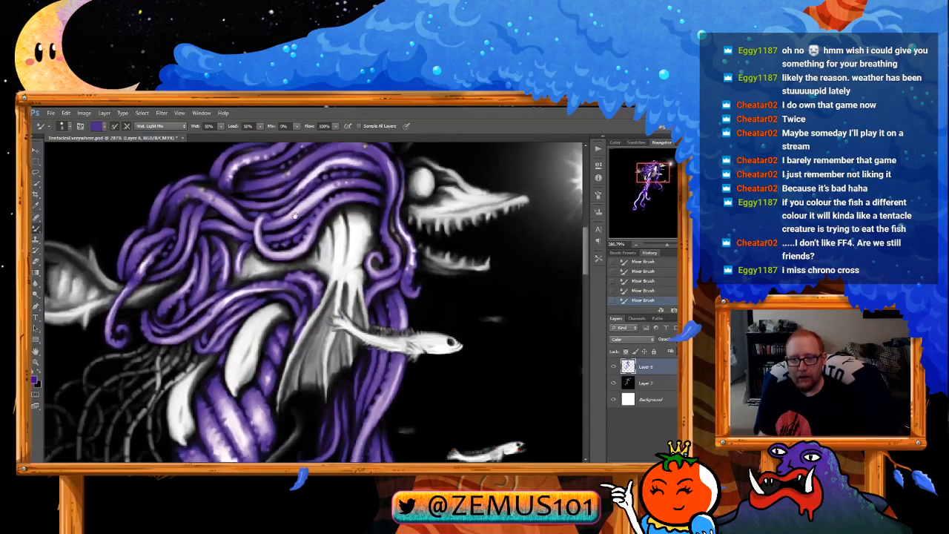
{"action": "left_click_drag", "start_coordinate": [235, 424], "coordinate": [289, 223]}
{"action": "mouse_move", "coordinate": [349, 214]}
{"action": "left_mouse_down"}
{"action": "mouse_move", "coordinate": [351, 236]}
{"action": "mouse_move", "coordinate": [321, 272]}
{"action": "mouse_move", "coordinate": [343, 304]}
{"action": "left_mouse_up"}
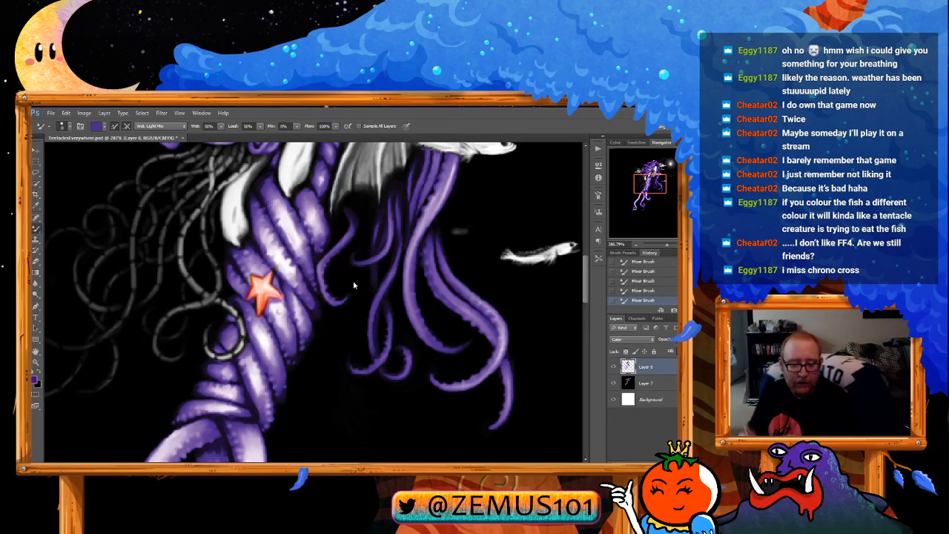
{"action": "left_click_drag", "start_coordinate": [387, 201], "coordinate": [338, 303]}
{"action": "left_click_drag", "start_coordinate": [333, 237], "coordinate": [334, 297]}
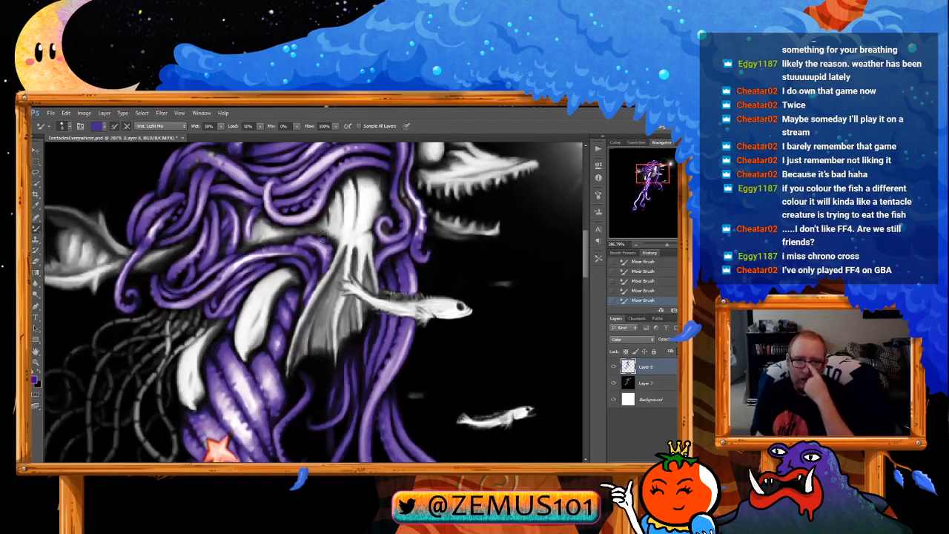
{"action": "left_click_drag", "start_coordinate": [339, 239], "coordinate": [331, 276]}
{"action": "left_click_drag", "start_coordinate": [333, 224], "coordinate": [334, 245]}
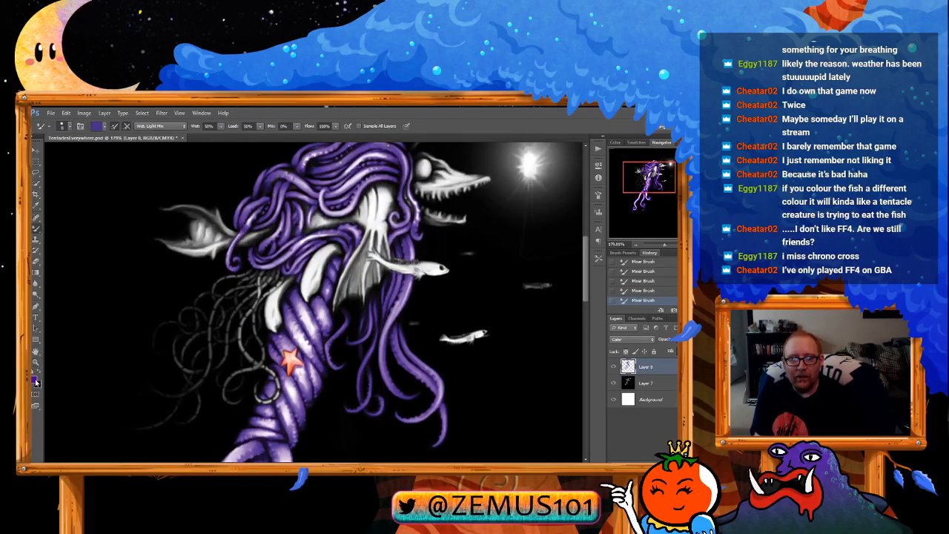
Step: Mute the purple and orange of the colour layer with a Hue/Saturation adjustment
{"action": "key", "text": "i"}
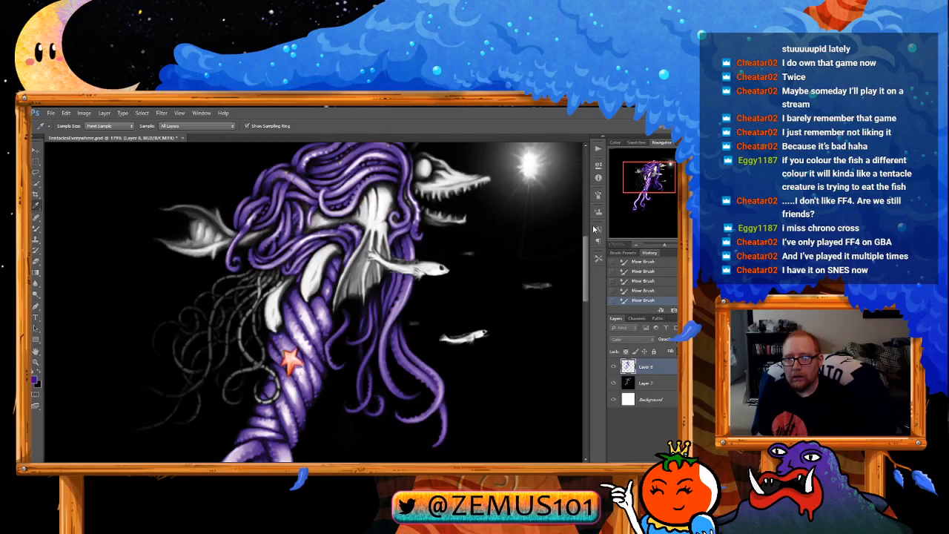
{"action": "key", "text": "b"}
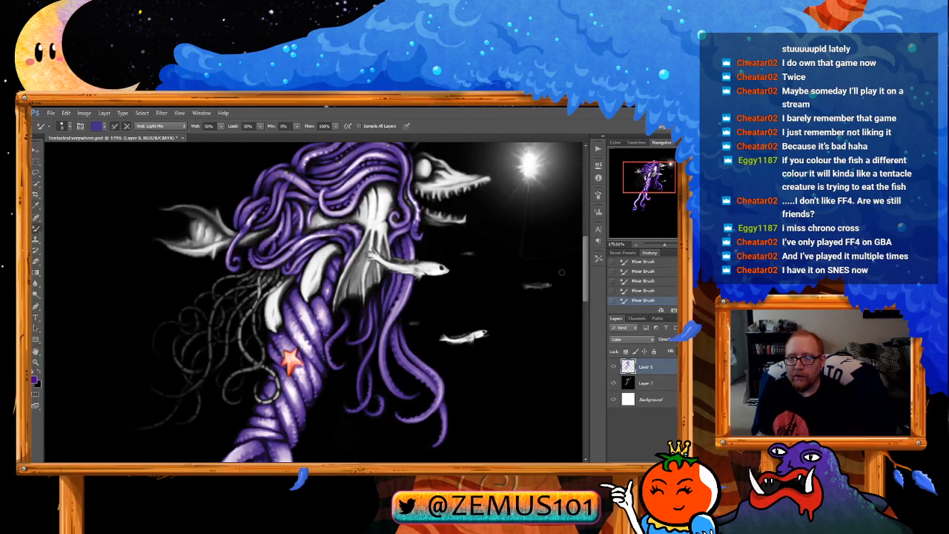
{"action": "key", "text": "i"}
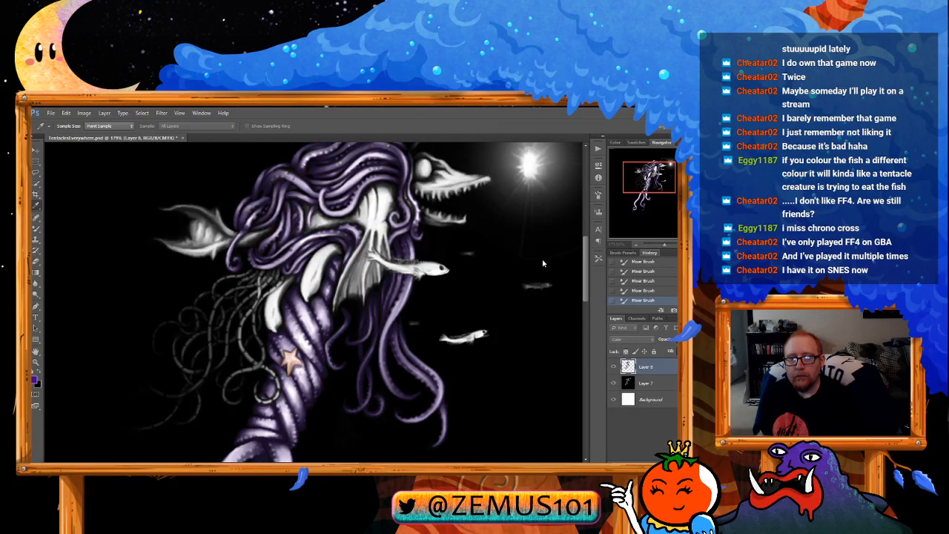
{"action": "left_click", "coordinate": [638, 187]}
{"action": "key", "text": "z"}
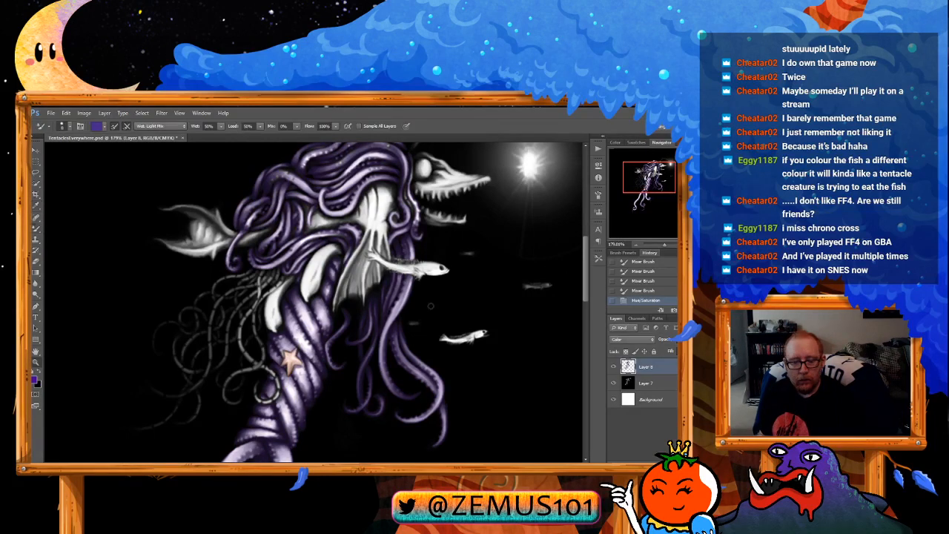
{"action": "mouse_move", "coordinate": [435, 312]}
{"action": "left_mouse_down"}
{"action": "mouse_move", "coordinate": [403, 319]}
{"action": "mouse_move", "coordinate": [423, 252]}
{"action": "mouse_move", "coordinate": [403, 286]}
{"action": "left_mouse_up"}
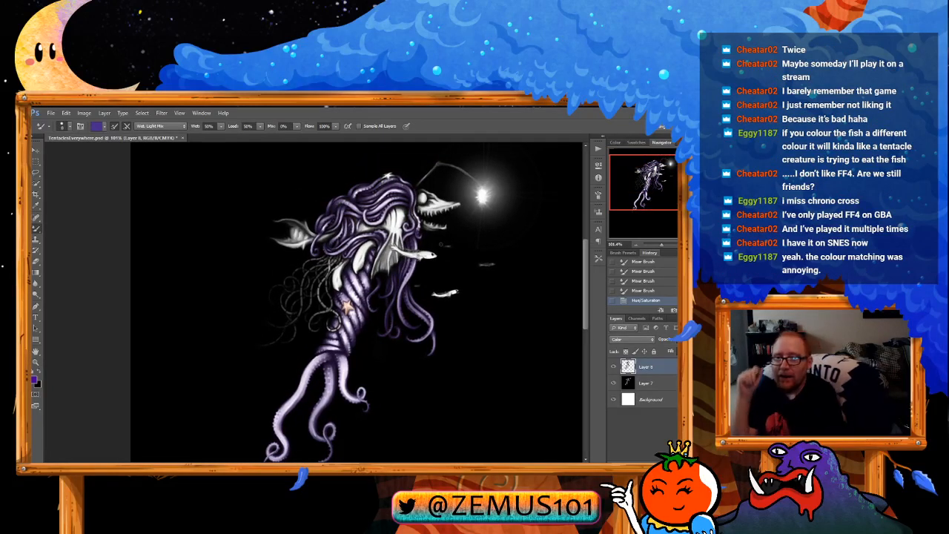
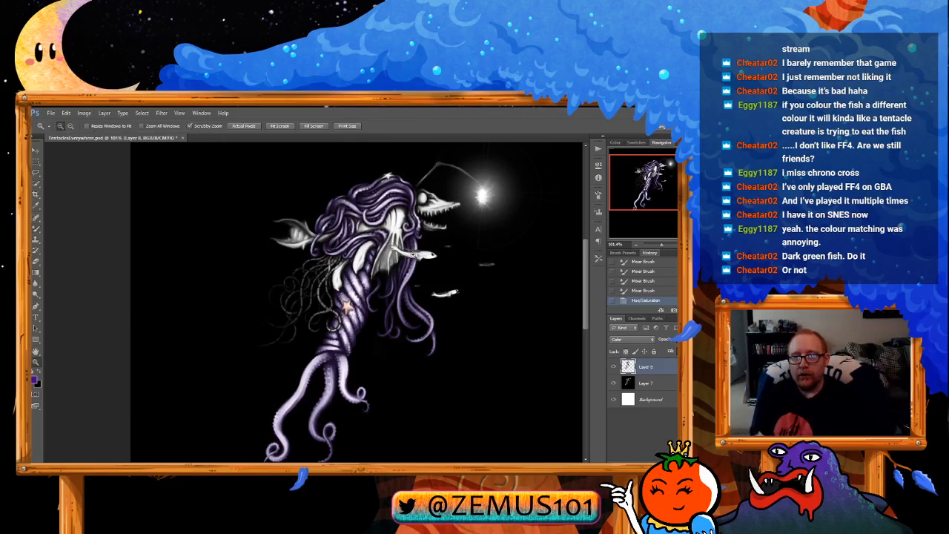
Step: Choose dark green as the brush colour and add a new layer in Color blending mode above the purple colouring
{"action": "scroll", "coordinate": [408, 259], "scroll_direction": "up", "scroll_amount": 6}
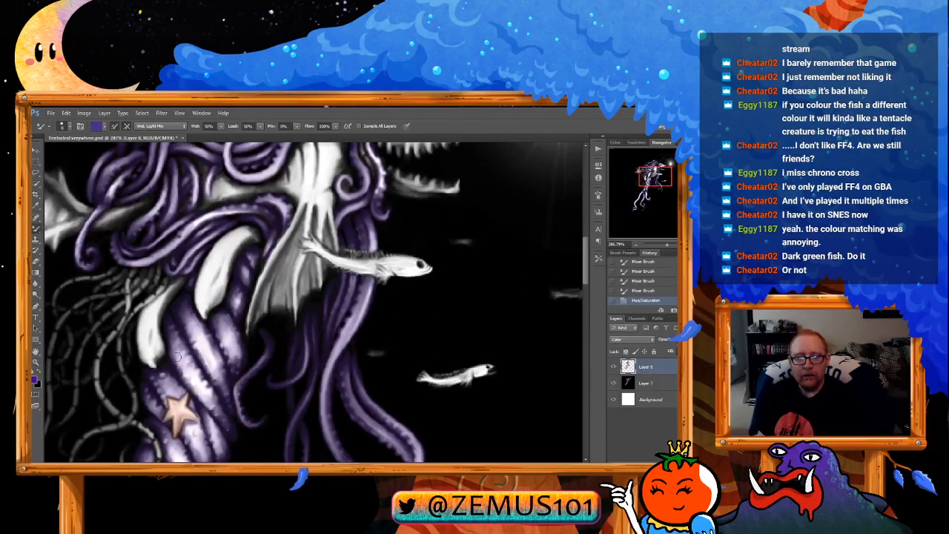
{"action": "key", "text": "i"}
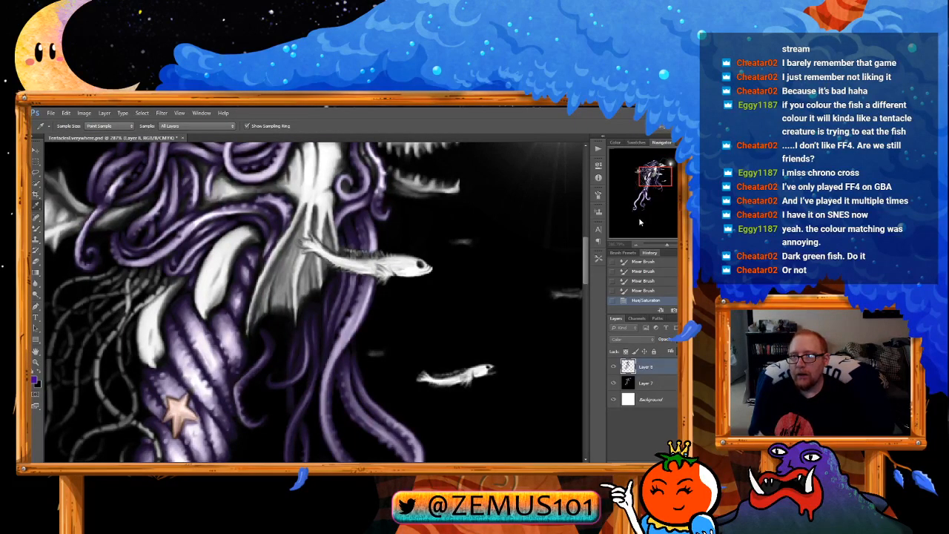
{"action": "key", "text": "b"}
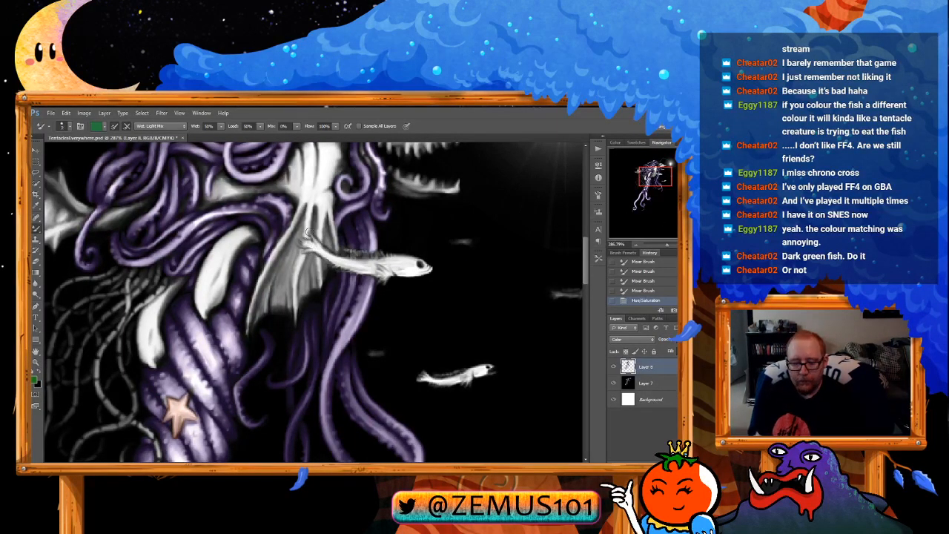
{"action": "scroll", "coordinate": [315, 251], "scroll_direction": "up", "scroll_amount": 1}
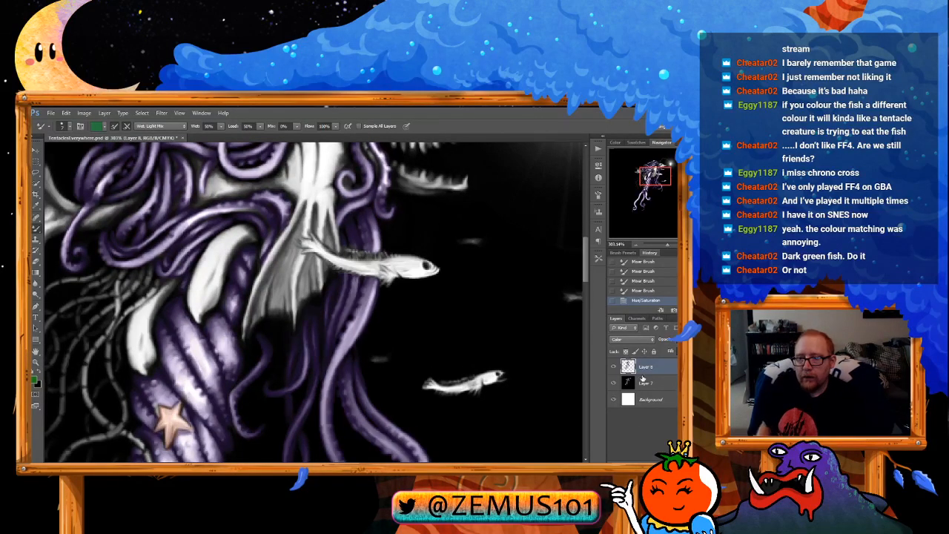
{"action": "key", "text": "ctrl+shift+alt+n"}
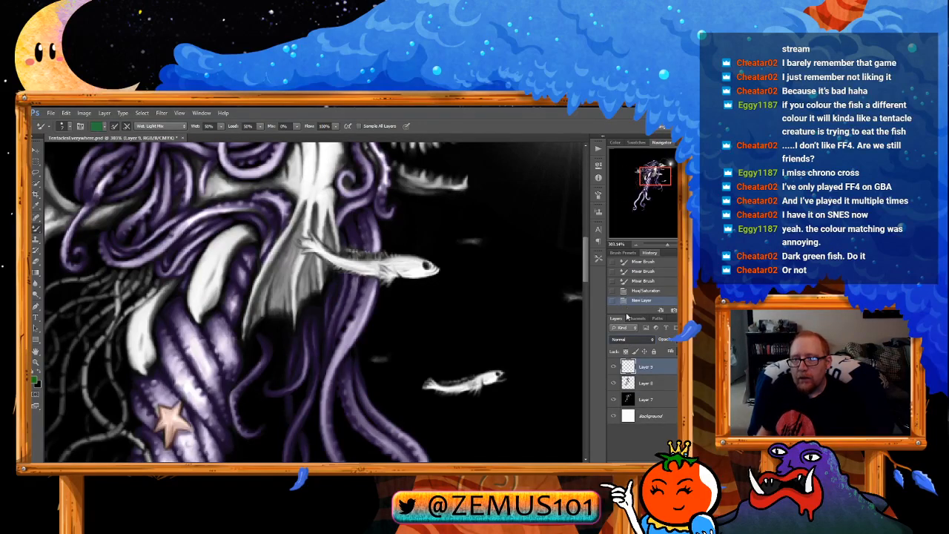
{"action": "key", "text": "shift+alt+c"}
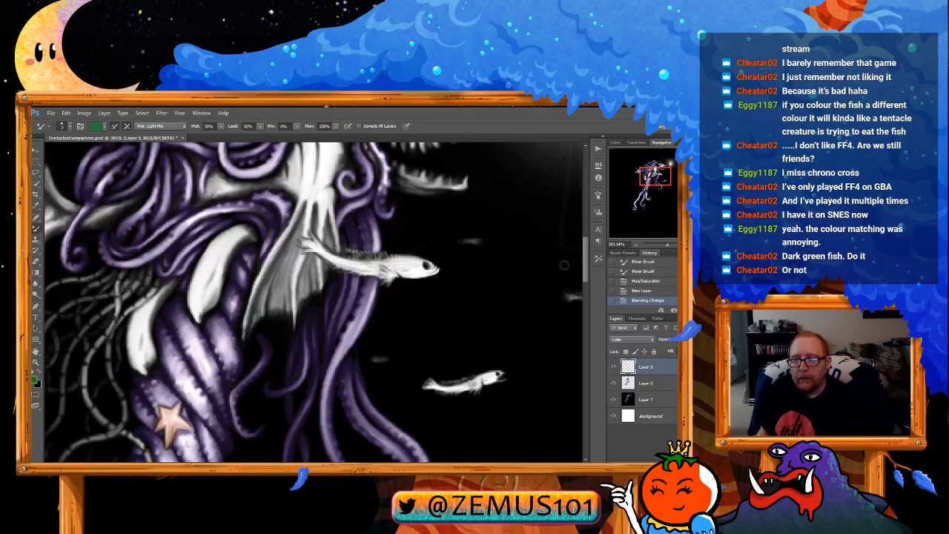
Step: Colour the large fish by the webbed fin, the lower fish and the three faint distant fish green
{"action": "left_click_drag", "start_coordinate": [300, 244], "coordinate": [307, 241]}
{"action": "mouse_move", "coordinate": [305, 242]}
{"action": "left_mouse_down"}
{"action": "mouse_move", "coordinate": [317, 238]}
{"action": "mouse_move", "coordinate": [331, 259]}
{"action": "mouse_move", "coordinate": [376, 259]}
{"action": "mouse_move", "coordinate": [334, 261]}
{"action": "mouse_move", "coordinate": [386, 276]}
{"action": "mouse_move", "coordinate": [383, 262]}
{"action": "mouse_move", "coordinate": [418, 262]}
{"action": "mouse_move", "coordinate": [420, 276]}
{"action": "mouse_move", "coordinate": [386, 271]}
{"action": "mouse_move", "coordinate": [404, 265]}
{"action": "left_mouse_up"}
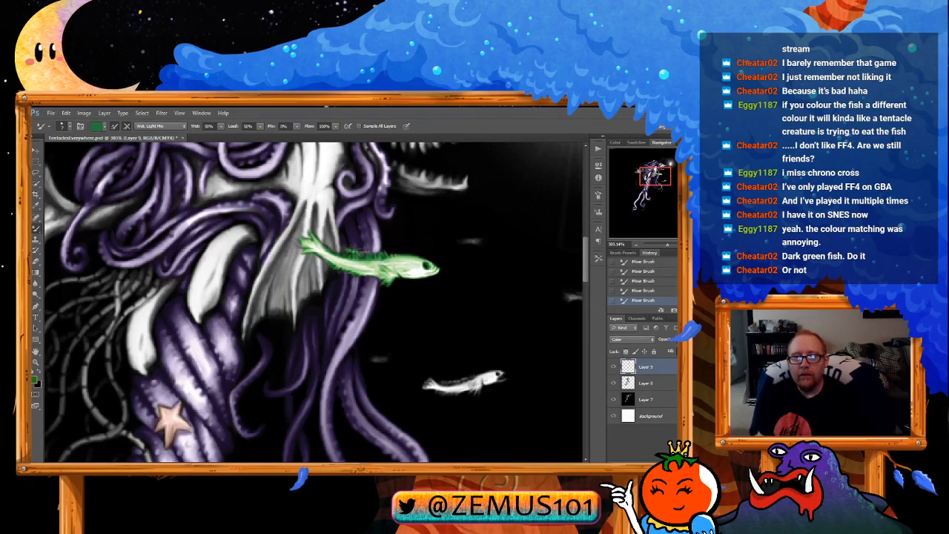
{"action": "mouse_move", "coordinate": [431, 267]}
{"action": "left_mouse_down"}
{"action": "mouse_move", "coordinate": [424, 288]}
{"action": "mouse_move", "coordinate": [382, 243]}
{"action": "left_mouse_up"}
{"action": "left_click_drag", "start_coordinate": [321, 312], "coordinate": [337, 310]}
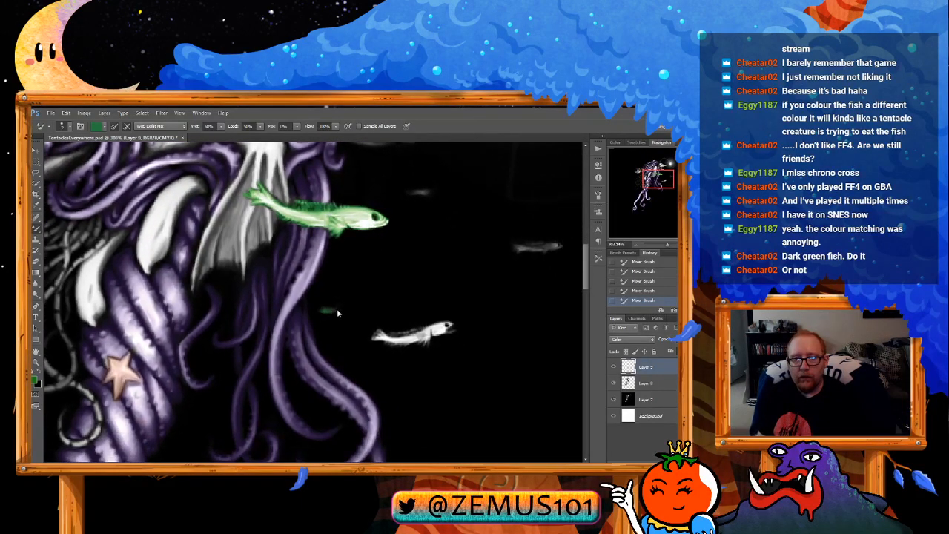
{"action": "left_click_drag", "start_coordinate": [516, 246], "coordinate": [439, 242]}
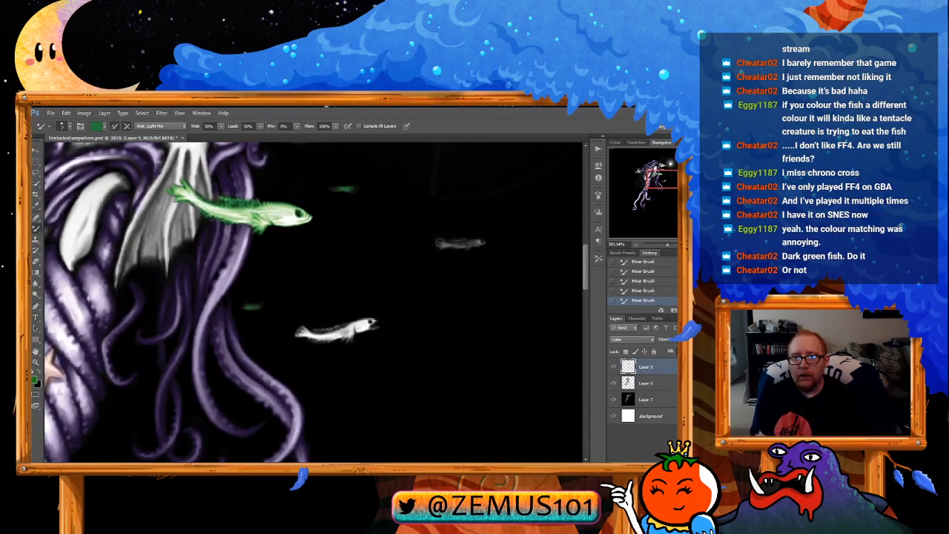
{"action": "mouse_move", "coordinate": [317, 317]}
{"action": "left_mouse_down"}
{"action": "mouse_move", "coordinate": [384, 244]}
{"action": "mouse_move", "coordinate": [378, 261]}
{"action": "mouse_move", "coordinate": [435, 253]}
{"action": "left_mouse_up"}
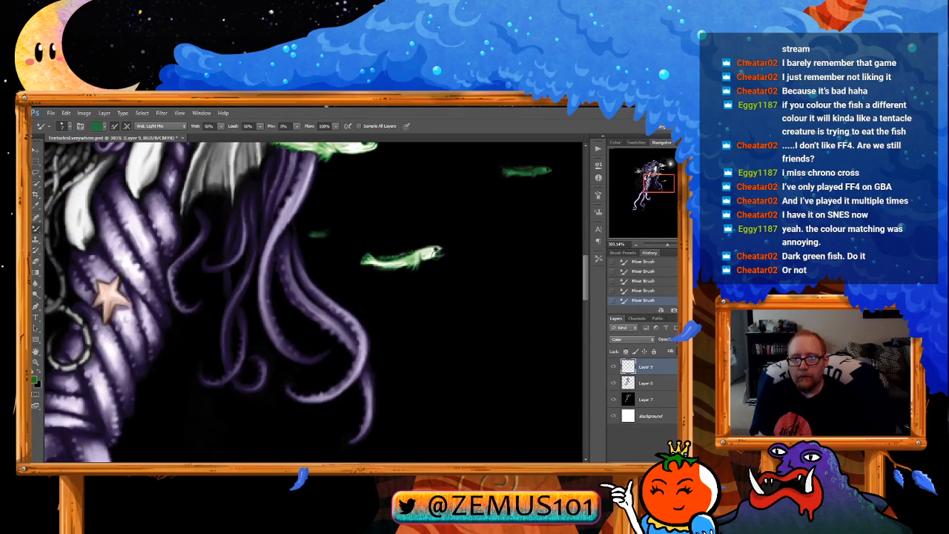
Step: Try Luminosity, Subtract and Hard Mix blending on the green fish layer, then set it to Pin Light
{"action": "mouse_move", "coordinate": [414, 209]}
{"action": "left_mouse_down"}
{"action": "mouse_move", "coordinate": [331, 283]}
{"action": "mouse_move", "coordinate": [376, 290]}
{"action": "mouse_move", "coordinate": [297, 290]}
{"action": "mouse_move", "coordinate": [385, 280]}
{"action": "left_mouse_up"}
{"action": "key", "text": "z"}
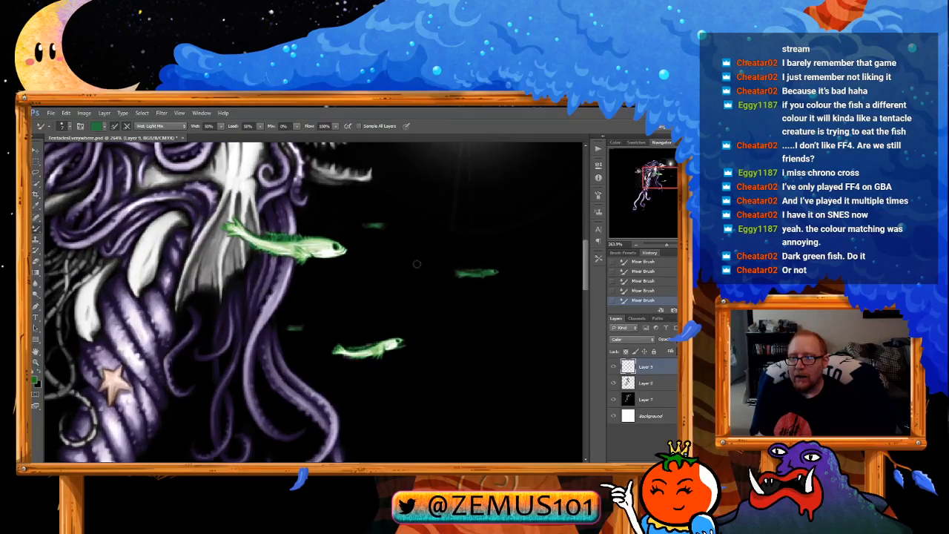
{"action": "key", "text": "b"}
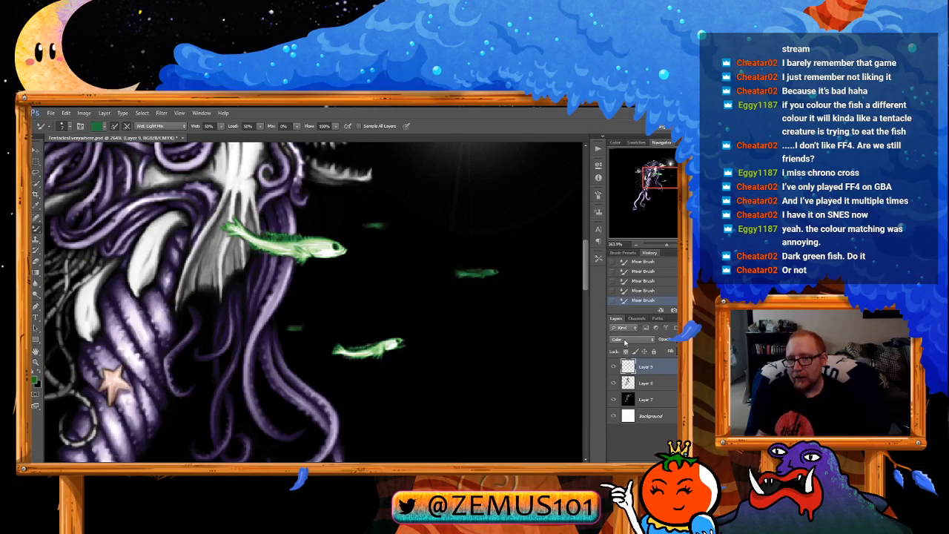
{"action": "scroll", "coordinate": [621, 340], "scroll_direction": "down", "scroll_amount": 1}
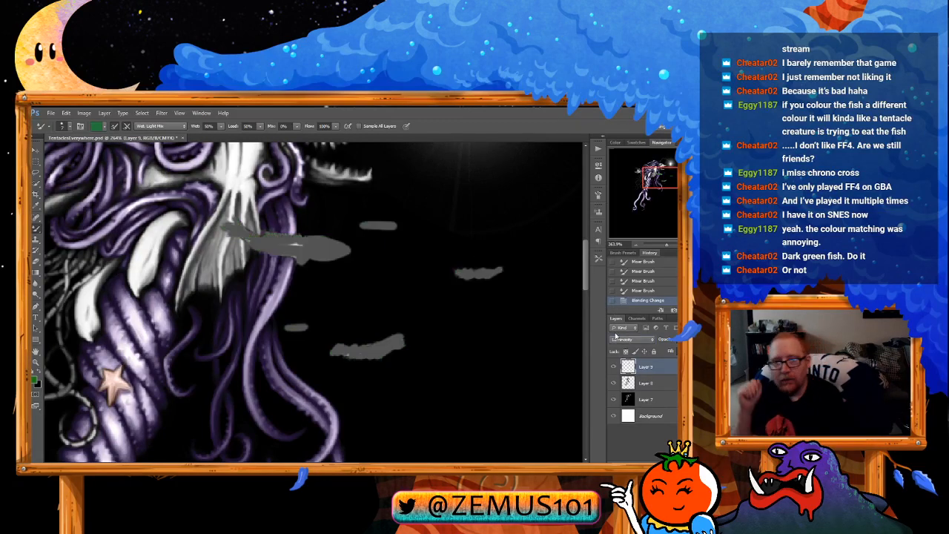
{"action": "scroll", "coordinate": [615, 338], "scroll_direction": "up", "scroll_amount": 1}
{"action": "scroll", "coordinate": [615, 338], "scroll_direction": "down", "scroll_amount": 3}
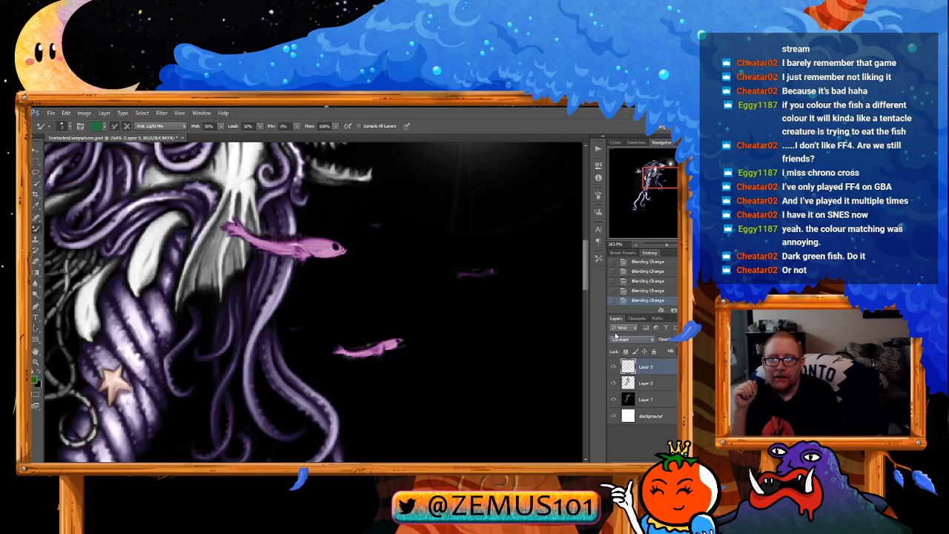
{"action": "scroll", "coordinate": [615, 338], "scroll_direction": "up", "scroll_amount": 5}
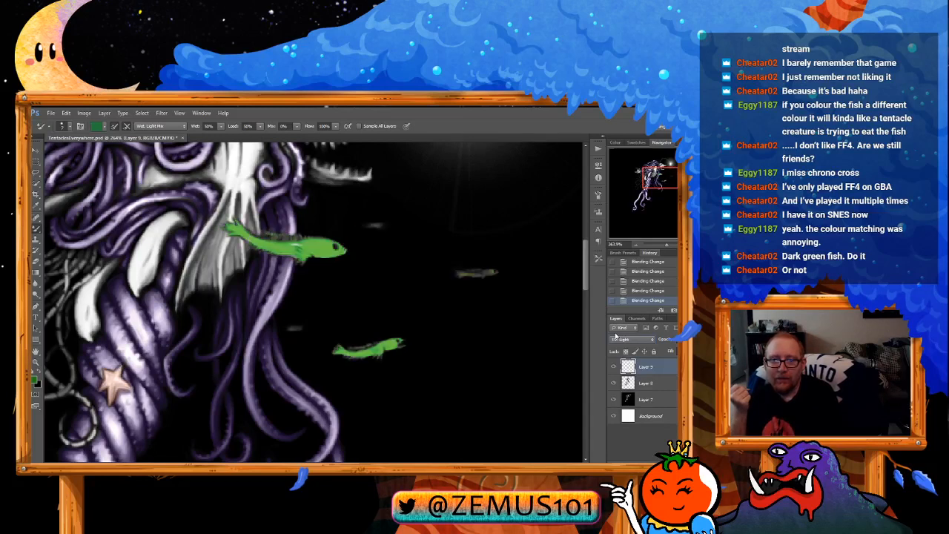
{"action": "scroll", "coordinate": [615, 335], "scroll_direction": "down", "scroll_amount": 1}
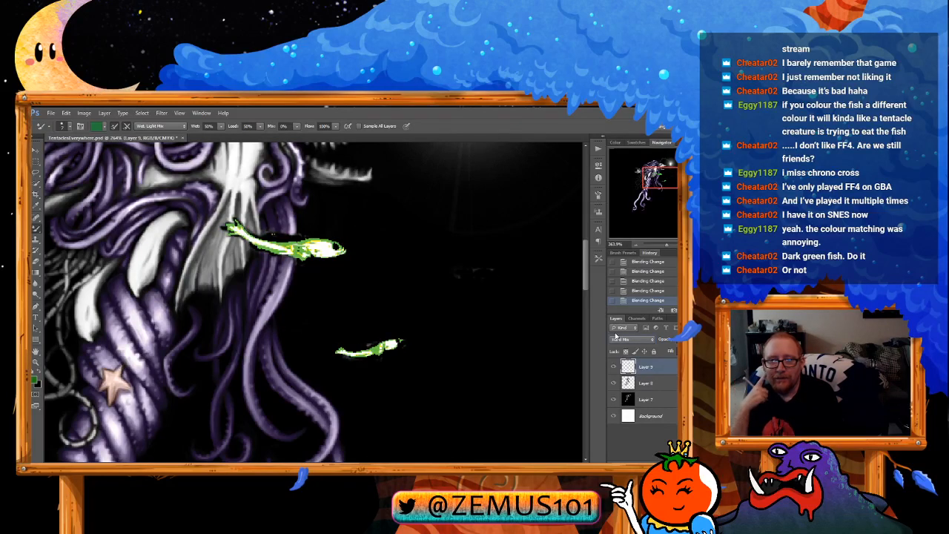
{"action": "scroll", "coordinate": [615, 335], "scroll_direction": "up", "scroll_amount": 1}
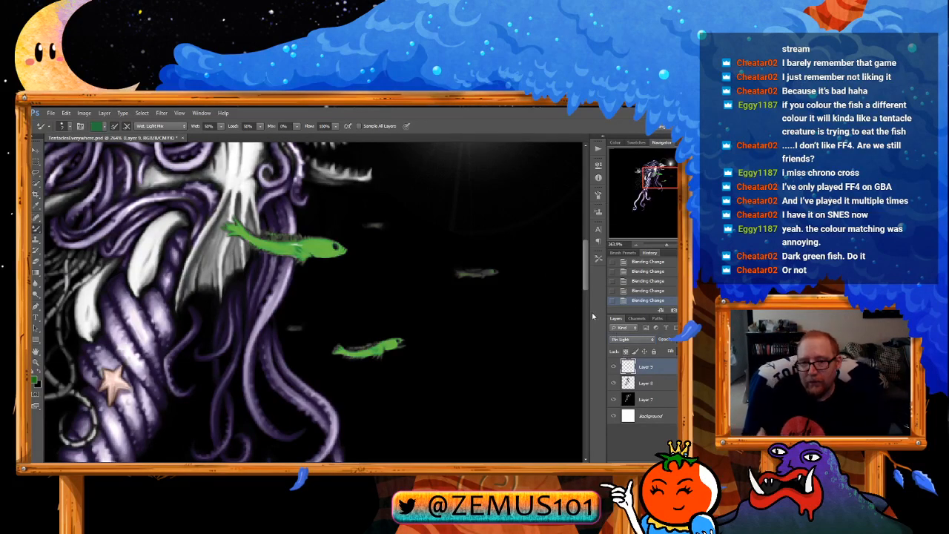
Step: Shift the fish to a cooler bluish green with a Hue/Saturation adjustment and reduce the fish layer's opacity
{"action": "key", "text": "i"}
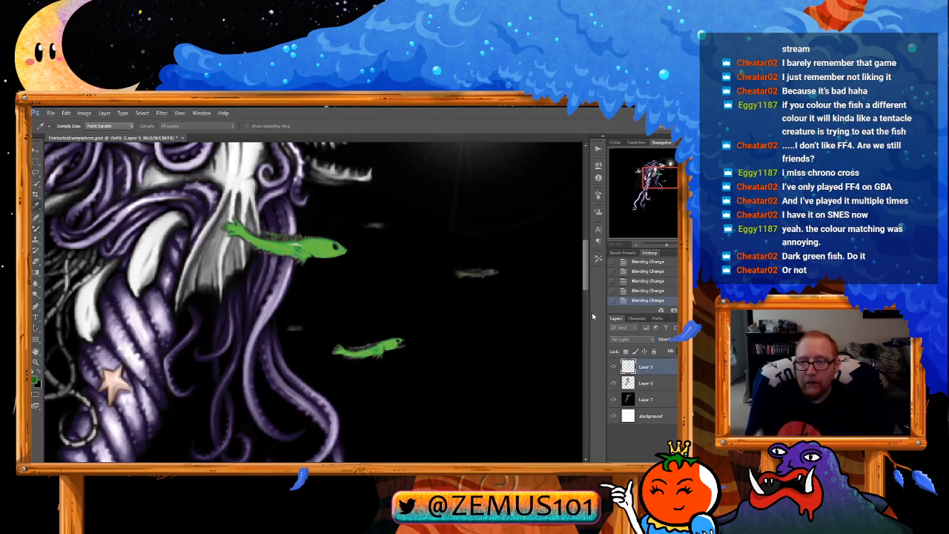
{"action": "key", "text": "5"}
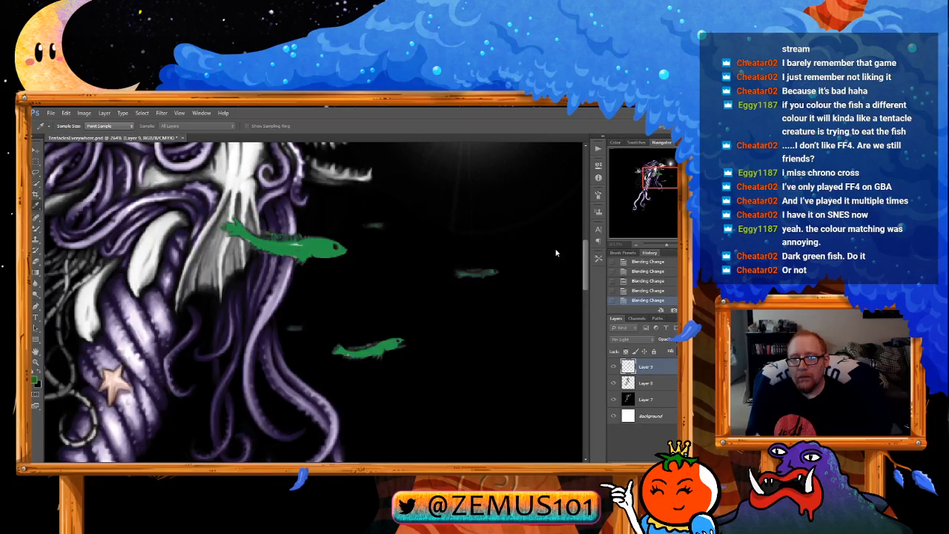
{"action": "key", "text": "0"}
{"action": "key", "text": "5"}
{"action": "key", "text": "0"}
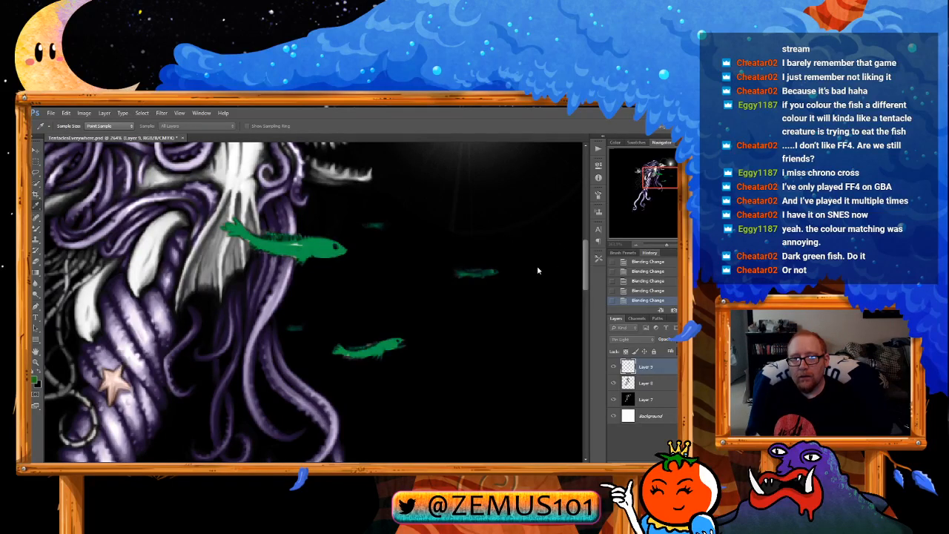
{"action": "key", "text": "b"}
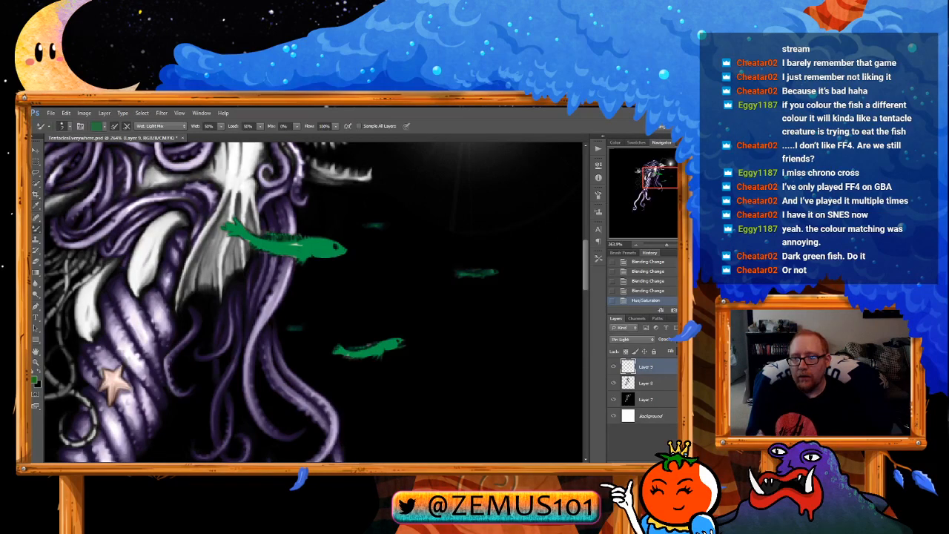
{"action": "left_click_drag", "start_coordinate": [672, 352], "coordinate": [671, 350]}
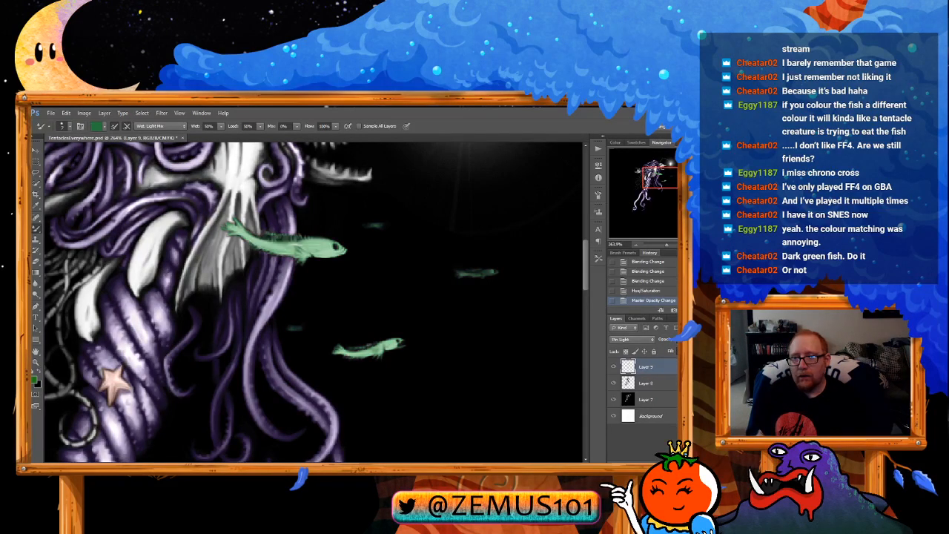
{"action": "left_click_drag", "start_coordinate": [671, 350], "coordinate": [670, 353]}
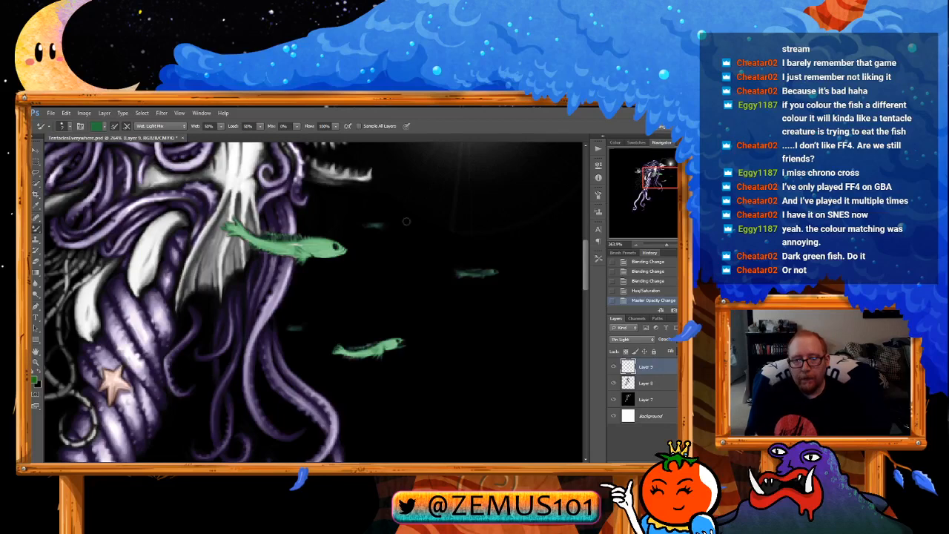
Step: Examine the whole creature with the purple and green colour layers hidden and shown
{"action": "key", "text": "z"}
{"action": "mouse_move", "coordinate": [407, 313]}
{"action": "left_mouse_down"}
{"action": "mouse_move", "coordinate": [375, 323]}
{"action": "mouse_move", "coordinate": [404, 271]}
{"action": "mouse_move", "coordinate": [401, 286]}
{"action": "left_mouse_up"}
{"action": "key", "text": "b"}
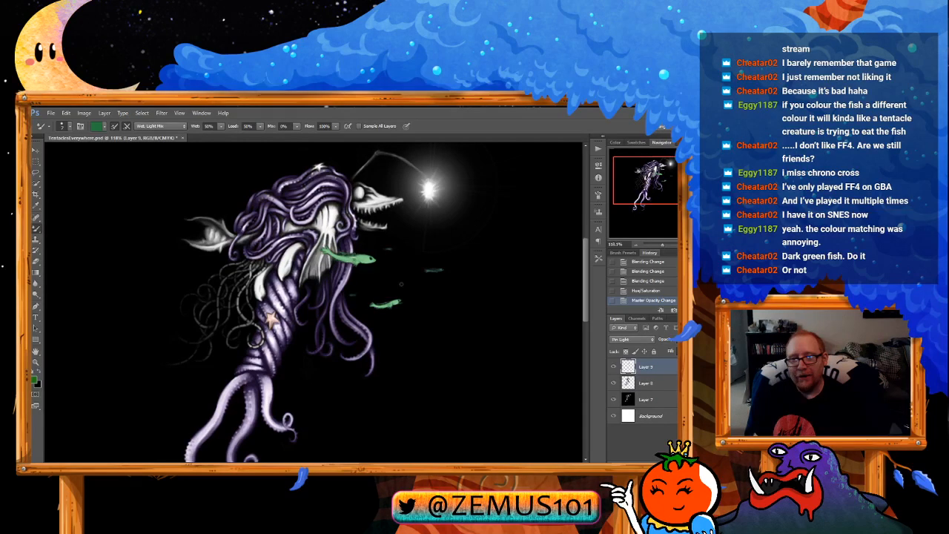
{"action": "left_click_drag", "start_coordinate": [401, 284], "coordinate": [407, 286]}
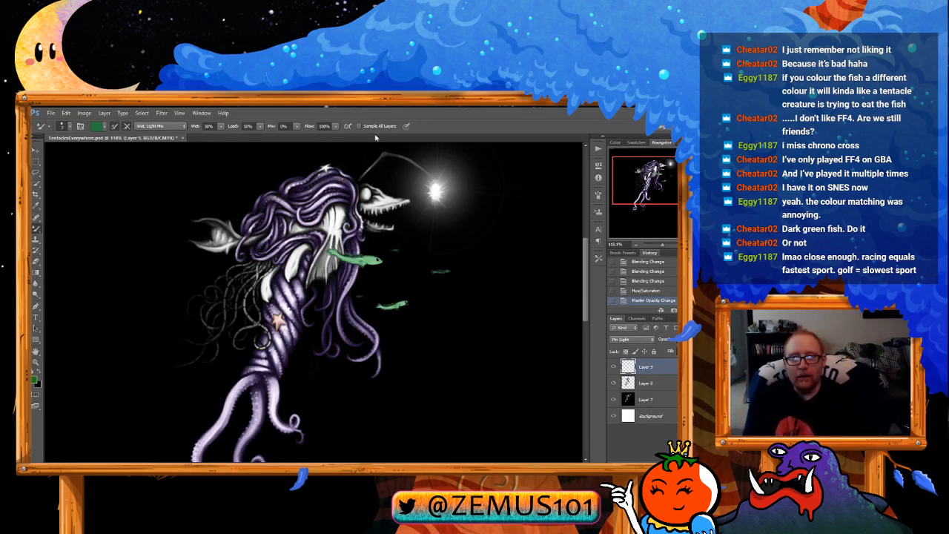
{"action": "mouse_move", "coordinate": [330, 278]}
{"action": "left_mouse_down"}
{"action": "mouse_move", "coordinate": [346, 255]}
{"action": "mouse_move", "coordinate": [331, 275]}
{"action": "left_mouse_up"}
{"action": "left_click", "coordinate": [614, 383]}
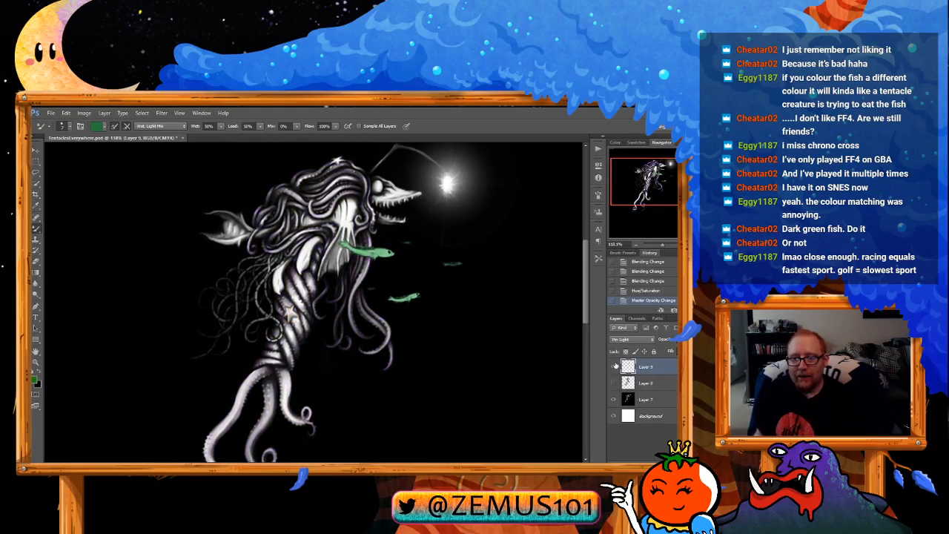
{"action": "left_click", "coordinate": [613, 367]}
{"action": "mouse_move", "coordinate": [489, 327]}
{"action": "left_mouse_down"}
{"action": "mouse_move", "coordinate": [481, 320]}
{"action": "mouse_move", "coordinate": [480, 330]}
{"action": "left_mouse_up"}
{"action": "key", "text": "z"}
{"action": "key", "text": "b"}
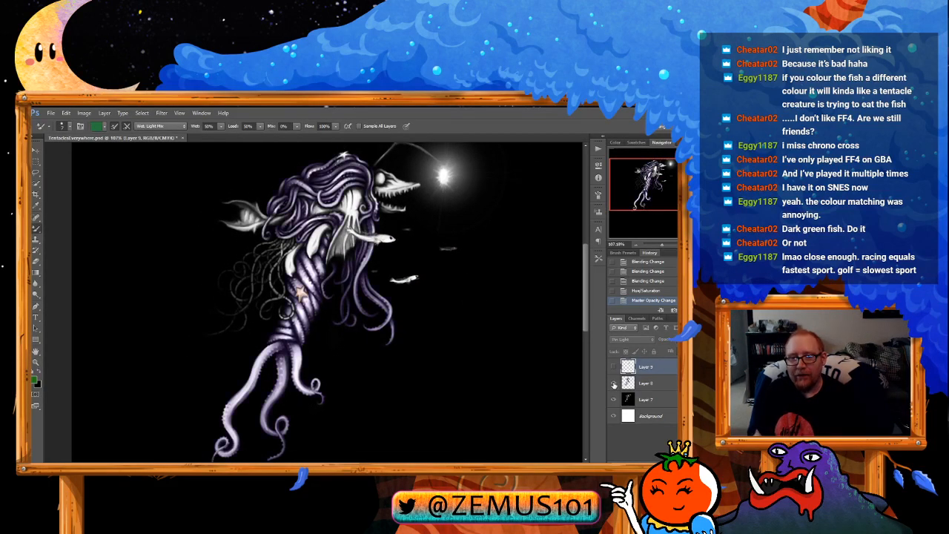
{"action": "left_click_drag", "start_coordinate": [429, 306], "coordinate": [425, 320]}
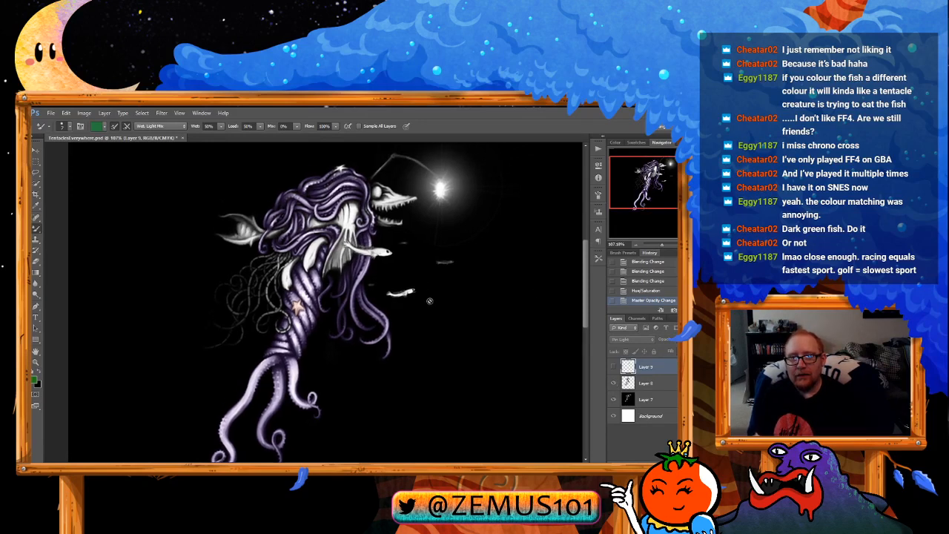
{"action": "mouse_move", "coordinate": [436, 321]}
{"action": "left_mouse_down"}
{"action": "mouse_move", "coordinate": [436, 292]}
{"action": "mouse_move", "coordinate": [435, 323]}
{"action": "left_mouse_up"}
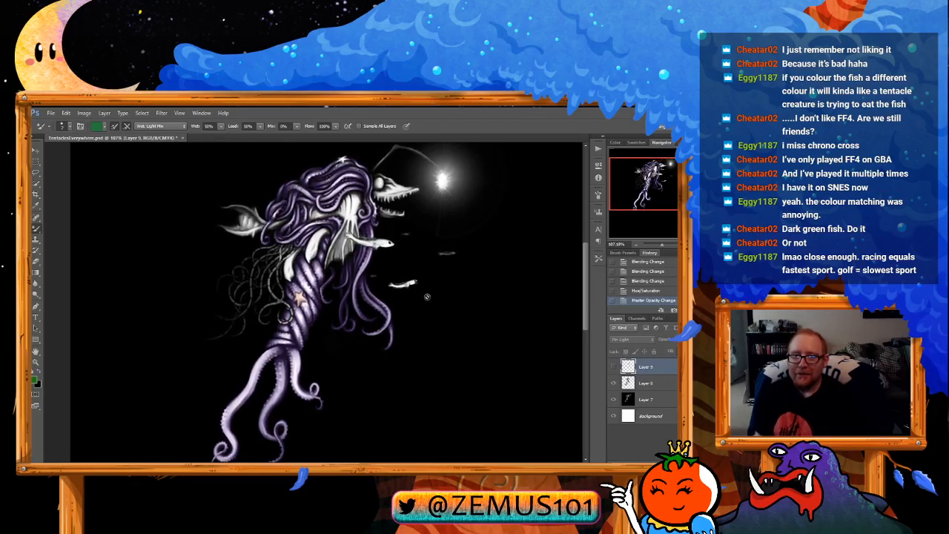
{"action": "left_click", "coordinate": [615, 366]}
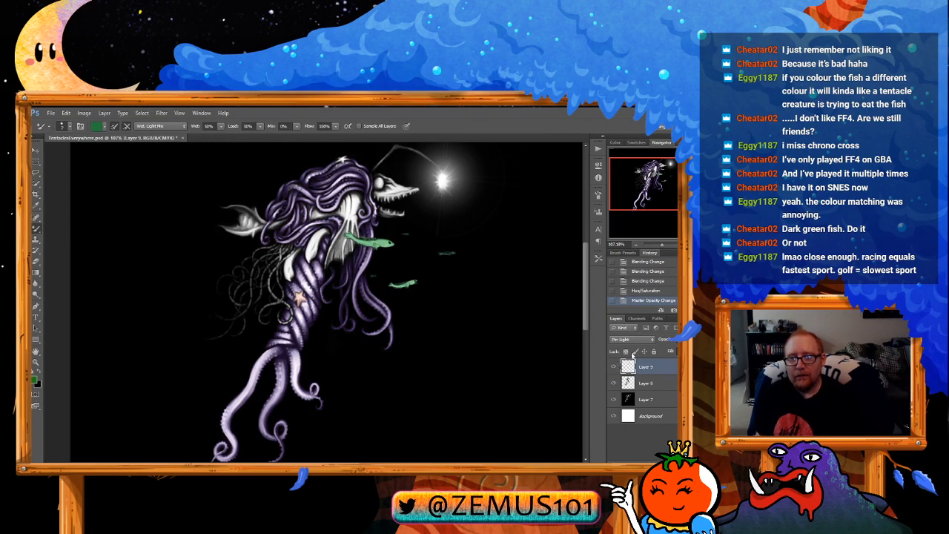
Step: Reduce the green fish layer's opacity further and compare the picture with that layer hidden and shown
{"action": "scroll", "coordinate": [480, 308], "scroll_direction": "up", "scroll_amount": 1}
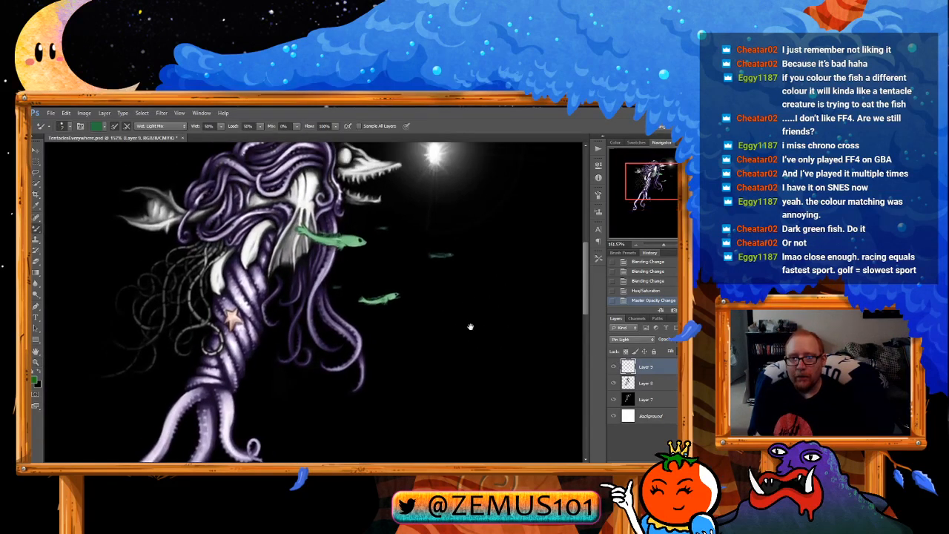
{"action": "scroll", "coordinate": [477, 297], "scroll_direction": "up", "scroll_amount": 1}
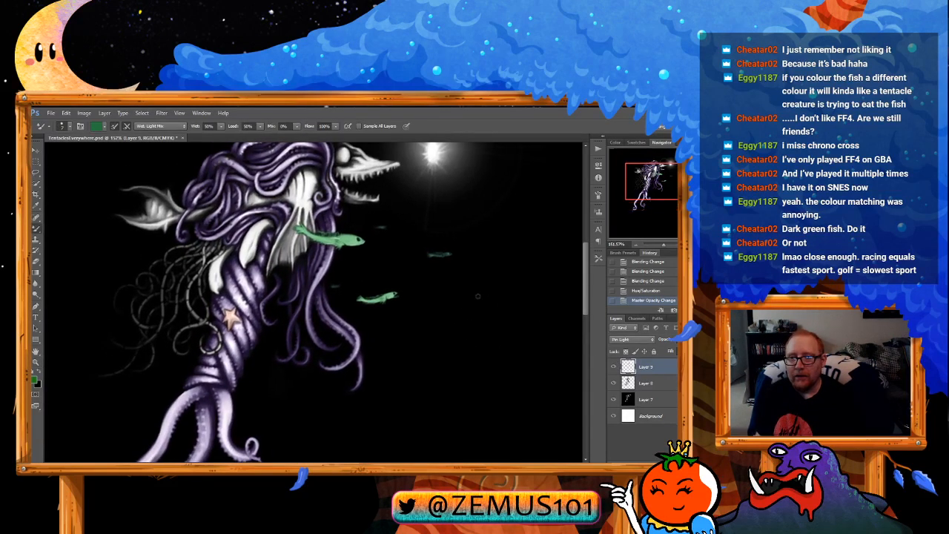
{"action": "left_click", "coordinate": [667, 349]}
{"action": "left_click_drag", "start_coordinate": [664, 348], "coordinate": [666, 346]}
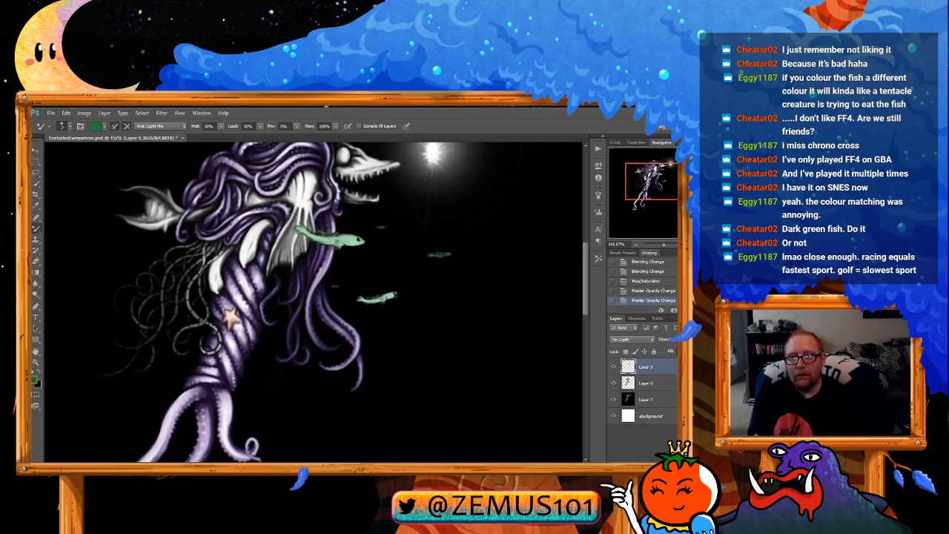
{"action": "scroll", "coordinate": [420, 354], "scroll_direction": "down", "scroll_amount": 3}
{"action": "mouse_move", "coordinate": [419, 359]}
{"action": "left_mouse_down"}
{"action": "mouse_move", "coordinate": [416, 328]}
{"action": "mouse_move", "coordinate": [421, 334]}
{"action": "left_mouse_up"}
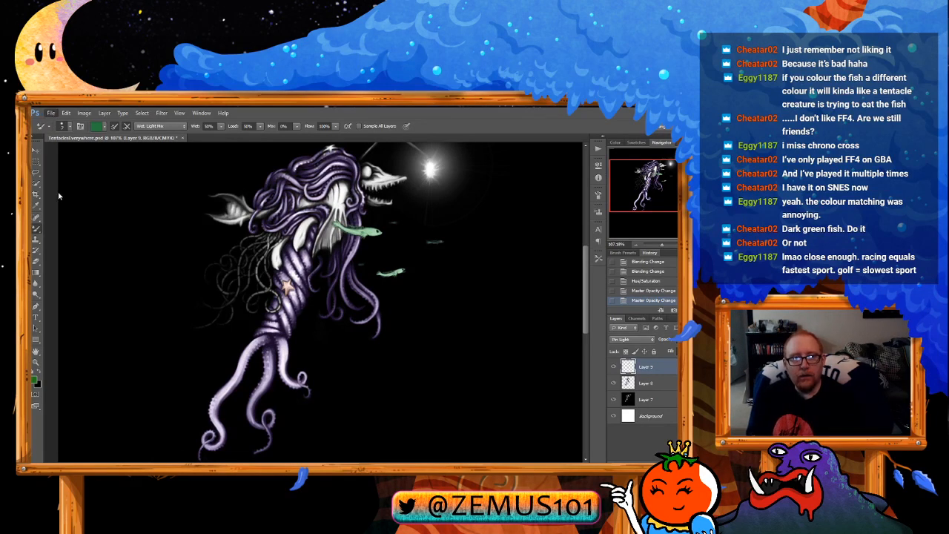
{"action": "left_click", "coordinate": [612, 367]}
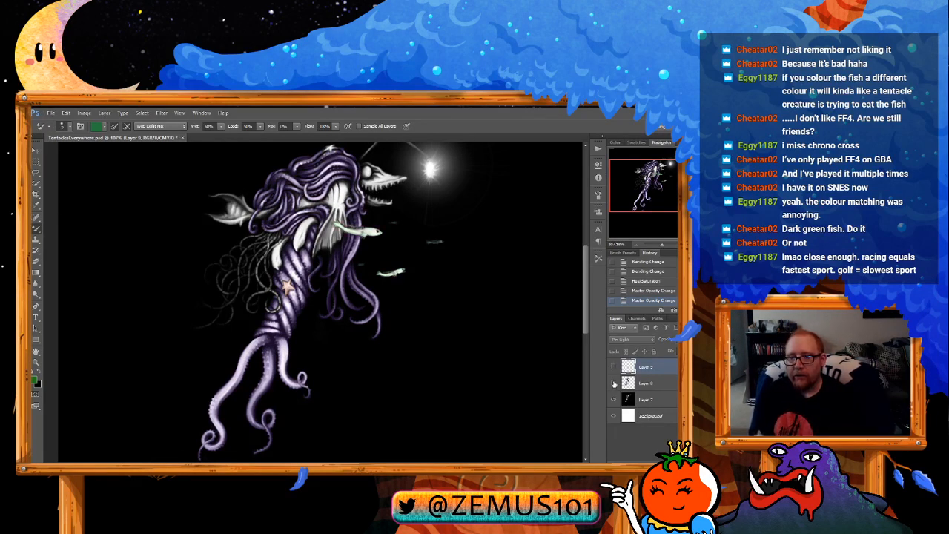
{"action": "left_click", "coordinate": [613, 365]}
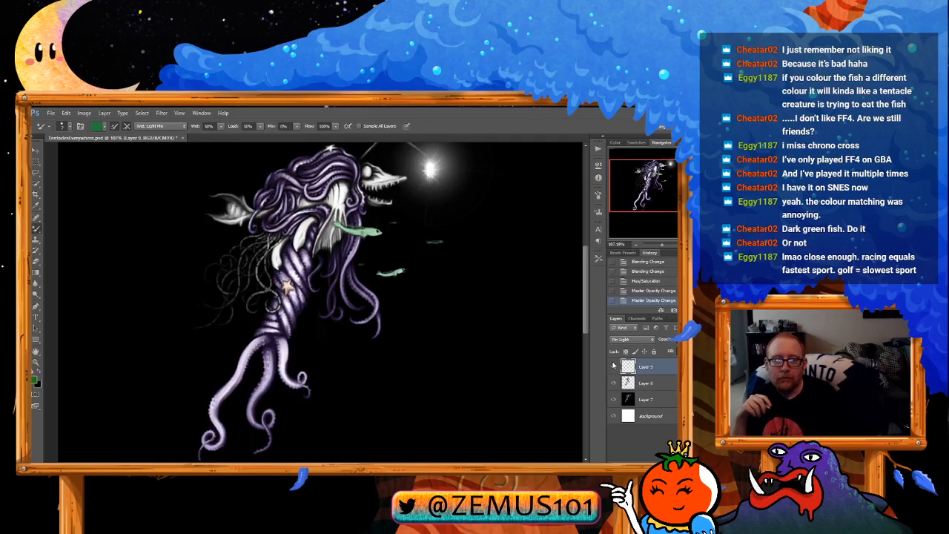
Step: Select the purple colour layer, choose light orange and colour the small starfish on top of the hair
{"action": "left_click_drag", "start_coordinate": [357, 222], "coordinate": [344, 278]}
{"action": "left_click", "coordinate": [652, 379]}
{"action": "key", "text": "ctrl+space"}
{"action": "left_click", "coordinate": [331, 239], "text": "ctrl"}
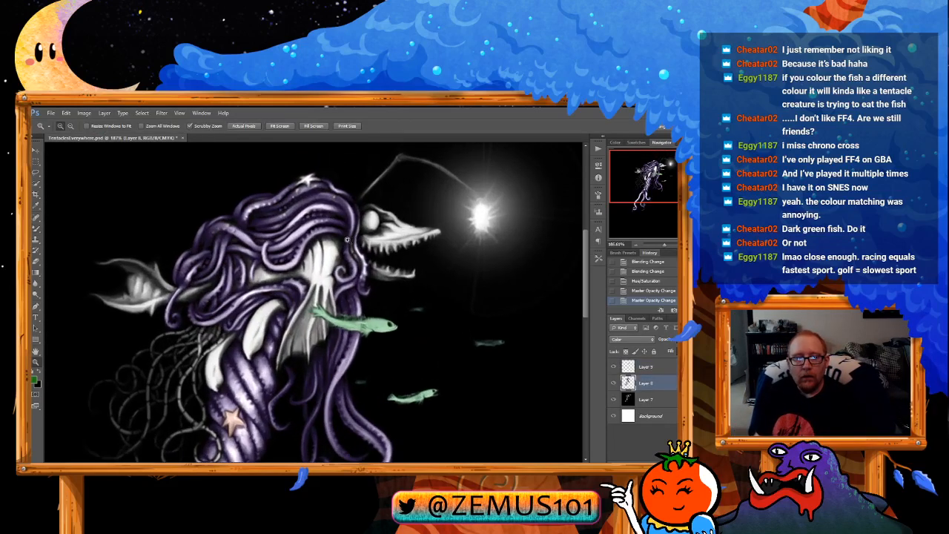
{"action": "key", "text": "i"}
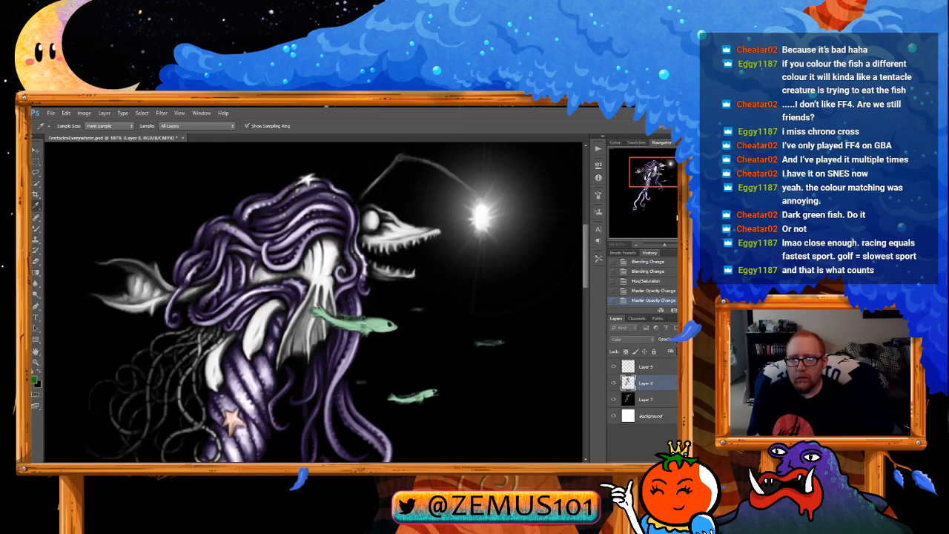
{"action": "key", "text": "b"}
{"action": "mouse_move", "coordinate": [319, 196]}
{"action": "left_mouse_down"}
{"action": "mouse_move", "coordinate": [334, 195]}
{"action": "mouse_move", "coordinate": [382, 286]}
{"action": "left_mouse_up"}
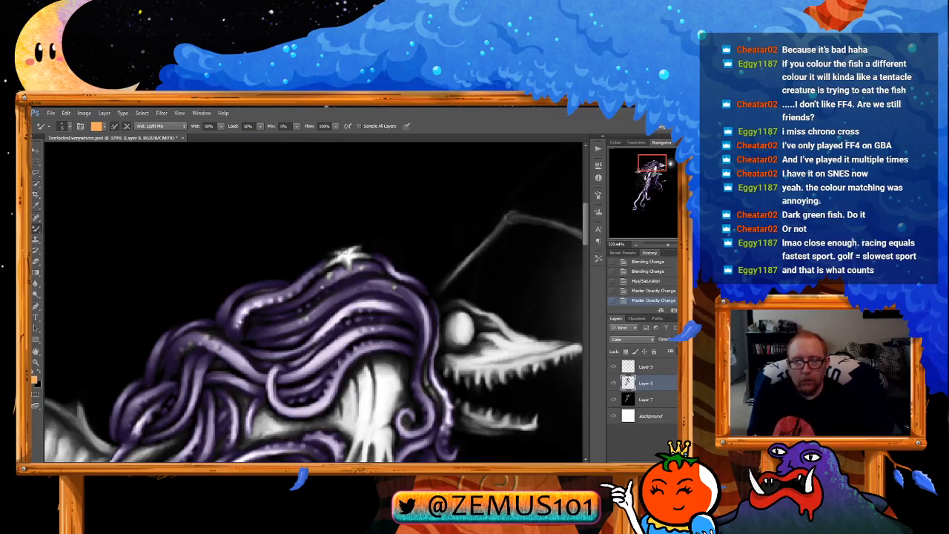
{"action": "left_click_drag", "start_coordinate": [343, 254], "coordinate": [345, 256]}
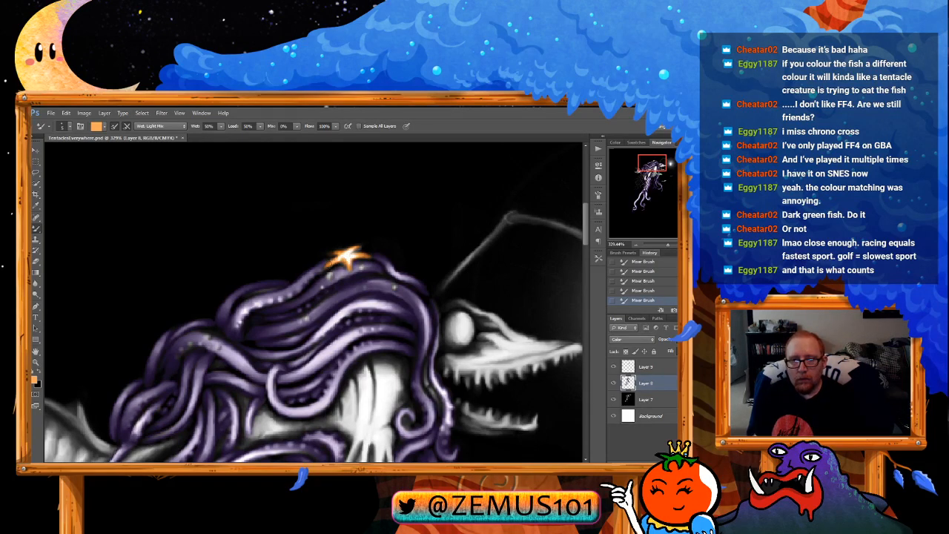
Step: Choose yellow as the brush colour for the thin segmented strands behind the body
{"action": "scroll", "coordinate": [368, 243], "scroll_direction": "down", "scroll_amount": 5}
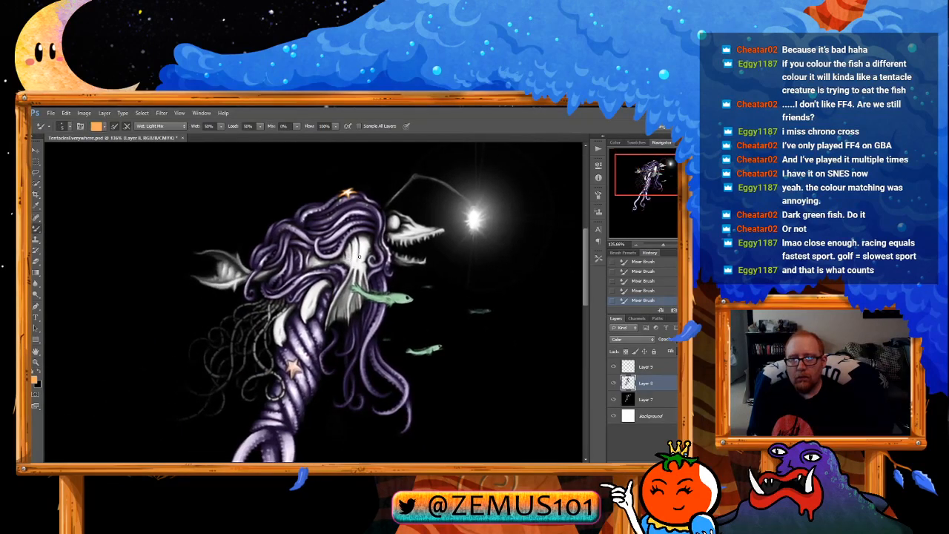
{"action": "mouse_move", "coordinate": [362, 253]}
{"action": "left_mouse_down"}
{"action": "mouse_move", "coordinate": [361, 268]}
{"action": "mouse_move", "coordinate": [356, 250]}
{"action": "mouse_move", "coordinate": [364, 270]}
{"action": "left_mouse_up"}
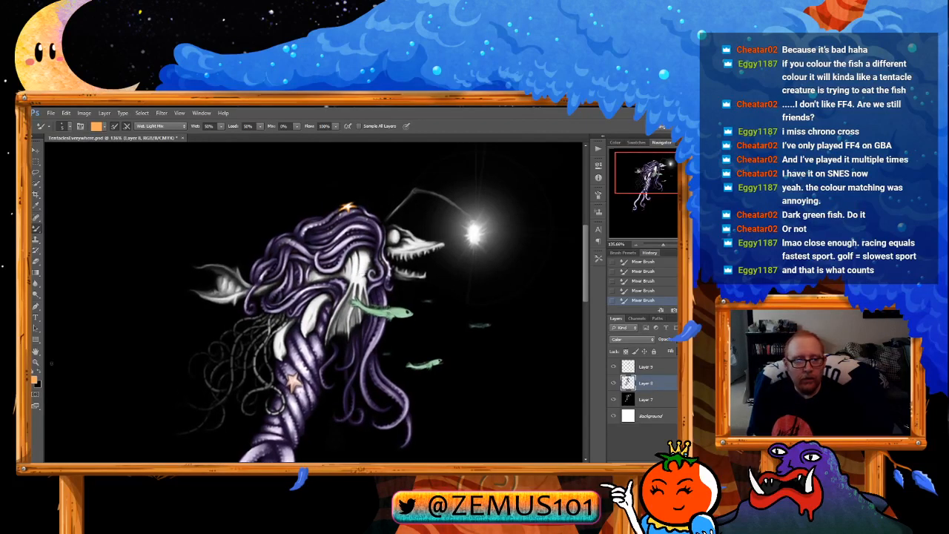
{"action": "key", "text": "i"}
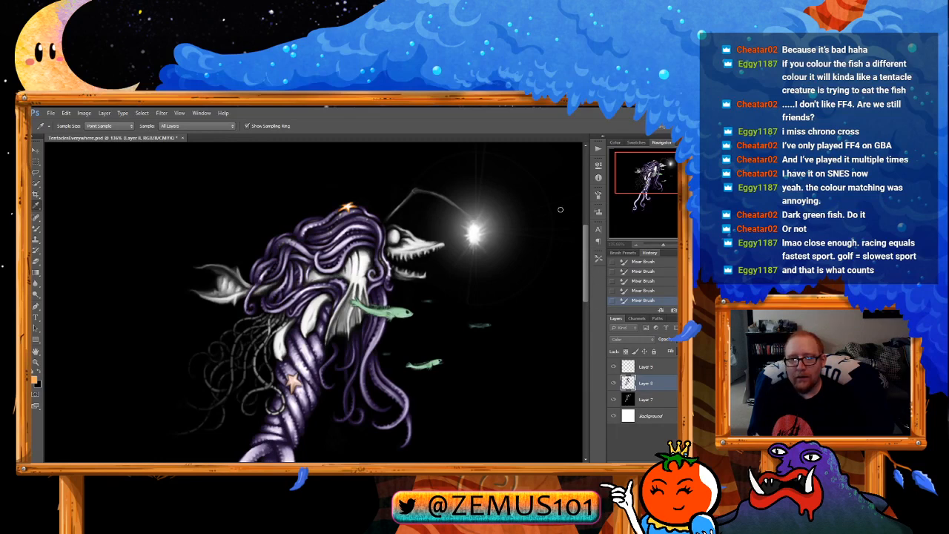
{"action": "key", "text": "b"}
{"action": "scroll", "coordinate": [228, 371], "scroll_direction": "up", "scroll_amount": 4}
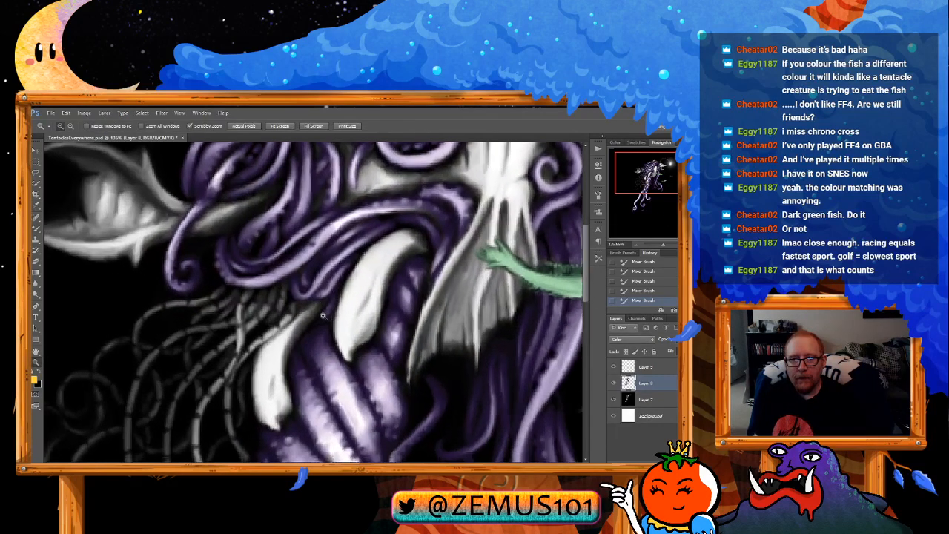
{"action": "mouse_move", "coordinate": [488, 208]}
{"action": "left_mouse_down"}
{"action": "mouse_move", "coordinate": [444, 268]}
{"action": "mouse_move", "coordinate": [482, 221]}
{"action": "mouse_move", "coordinate": [401, 222]}
{"action": "mouse_move", "coordinate": [425, 212]}
{"action": "left_mouse_up"}
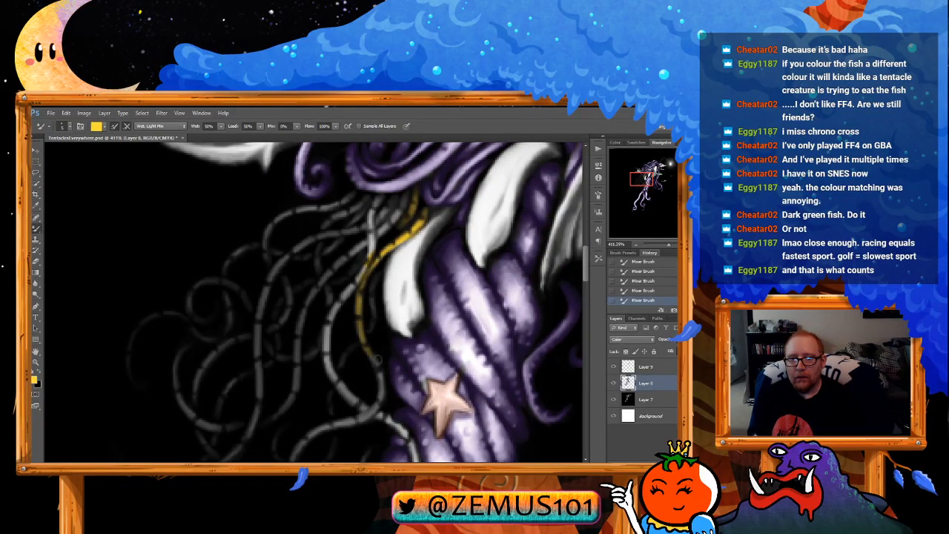
{"action": "key", "text": "ctrl+z"}
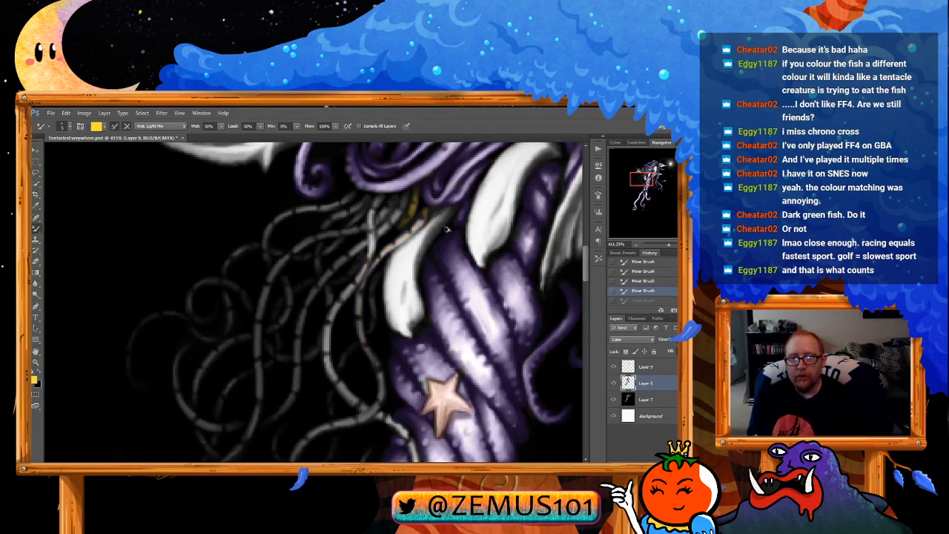
{"action": "key", "text": "ctrl+alt+z"}
{"action": "key", "text": "ctrl+alt+z"}
Step: Add a new layer in Color blend mode and paint the front segmented strand beside the white fang yellow
{"action": "key", "text": "ctrl+shift+alt+n"}
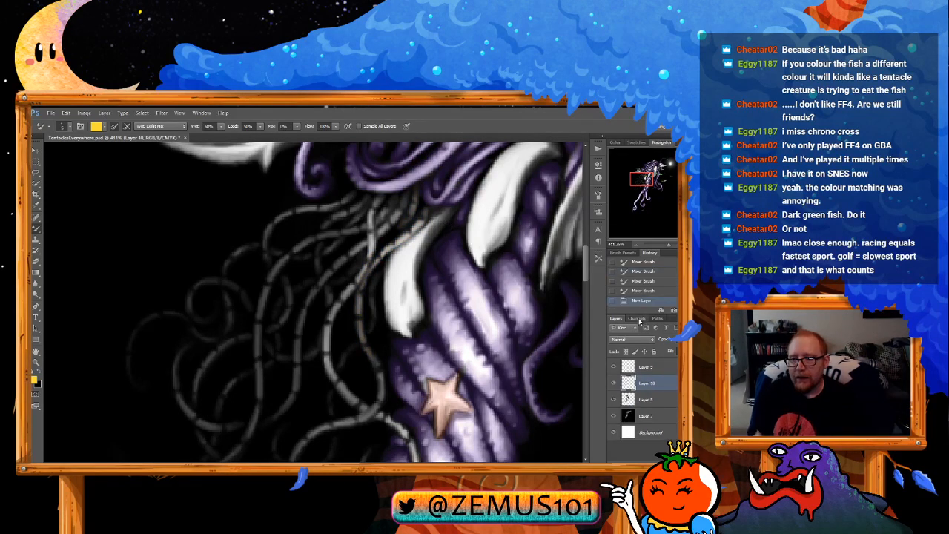
{"action": "left_click", "coordinate": [622, 329]}
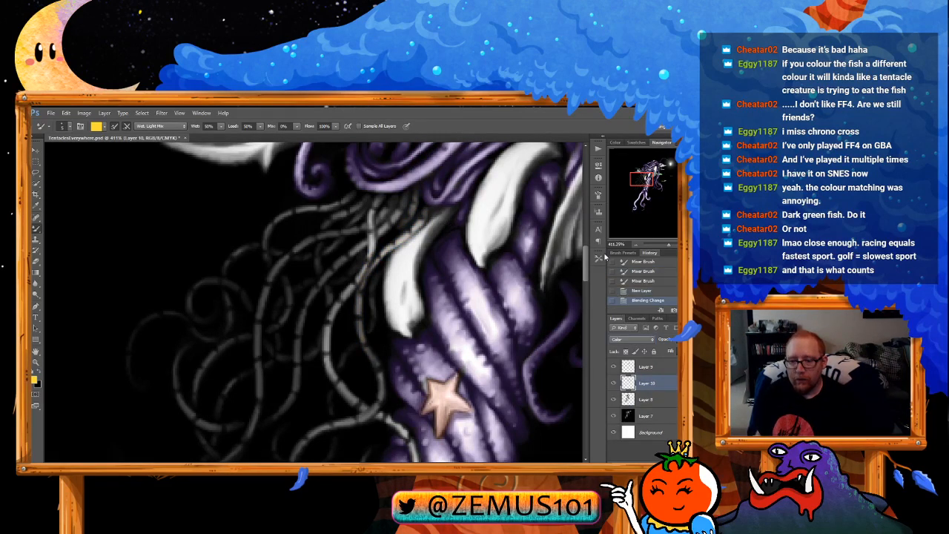
{"action": "left_click_drag", "start_coordinate": [424, 211], "coordinate": [399, 239]}
{"action": "mouse_move", "coordinate": [362, 279]}
{"action": "left_mouse_down"}
{"action": "mouse_move", "coordinate": [359, 337]}
{"action": "mouse_move", "coordinate": [361, 266]}
{"action": "mouse_move", "coordinate": [364, 312]}
{"action": "left_mouse_up"}
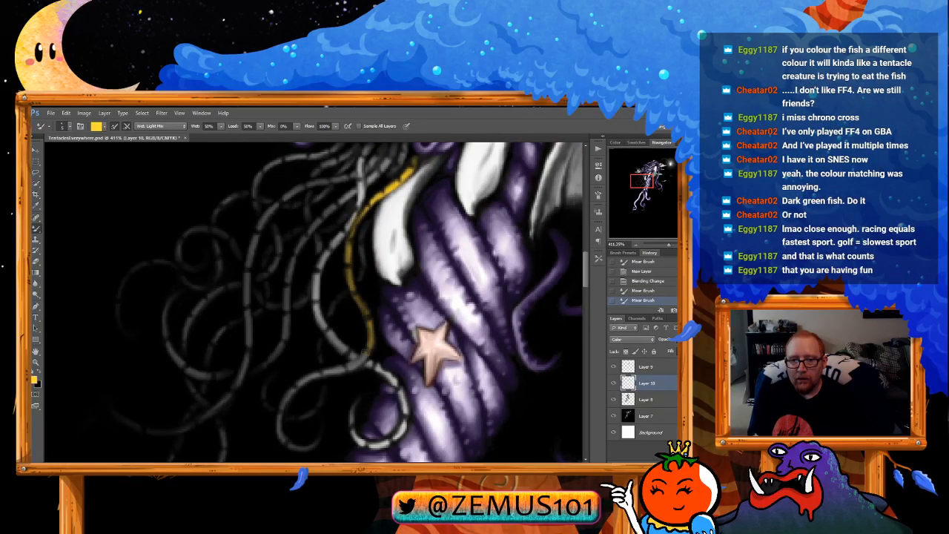
{"action": "mouse_move", "coordinate": [317, 355]}
{"action": "left_mouse_down"}
{"action": "mouse_move", "coordinate": [390, 246]}
{"action": "mouse_move", "coordinate": [396, 270]}
{"action": "mouse_move", "coordinate": [349, 292]}
{"action": "mouse_move", "coordinate": [338, 317]}
{"action": "mouse_move", "coordinate": [338, 339]}
{"action": "mouse_move", "coordinate": [376, 331]}
{"action": "left_mouse_up"}
{"action": "left_click_drag", "start_coordinate": [424, 239], "coordinate": [343, 398]}
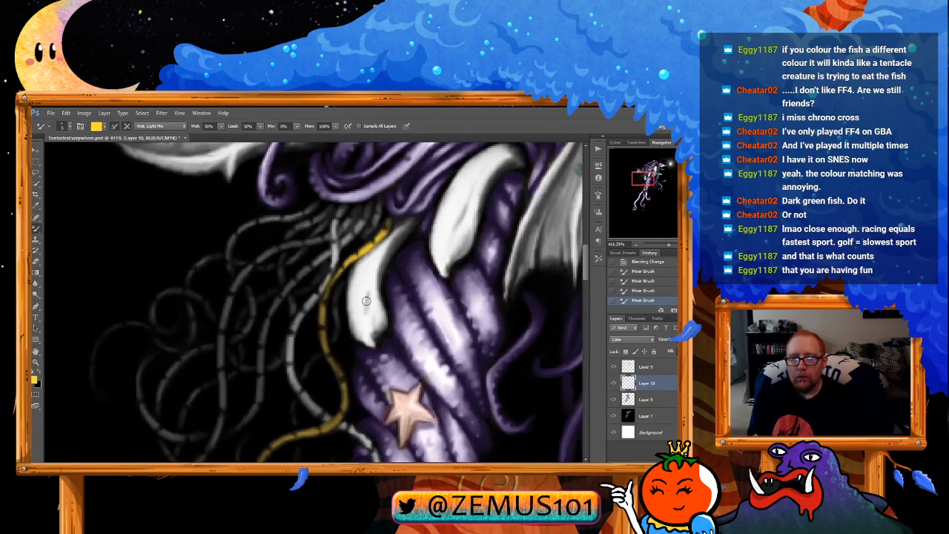
Step: Paint the strand roots below the hair and the looping strands next to the body starfish yellow
{"action": "left_click_drag", "start_coordinate": [371, 228], "coordinate": [352, 244]}
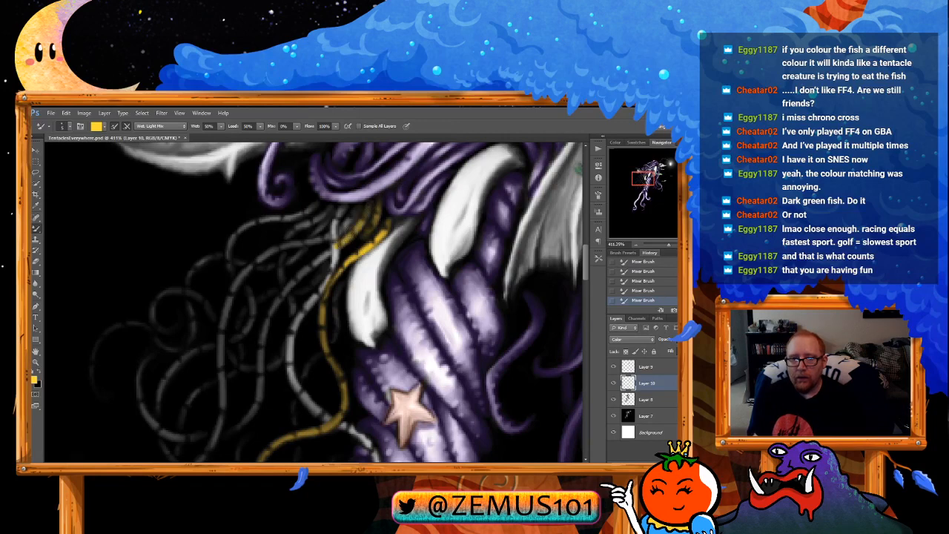
{"action": "left_click_drag", "start_coordinate": [356, 210], "coordinate": [386, 184]}
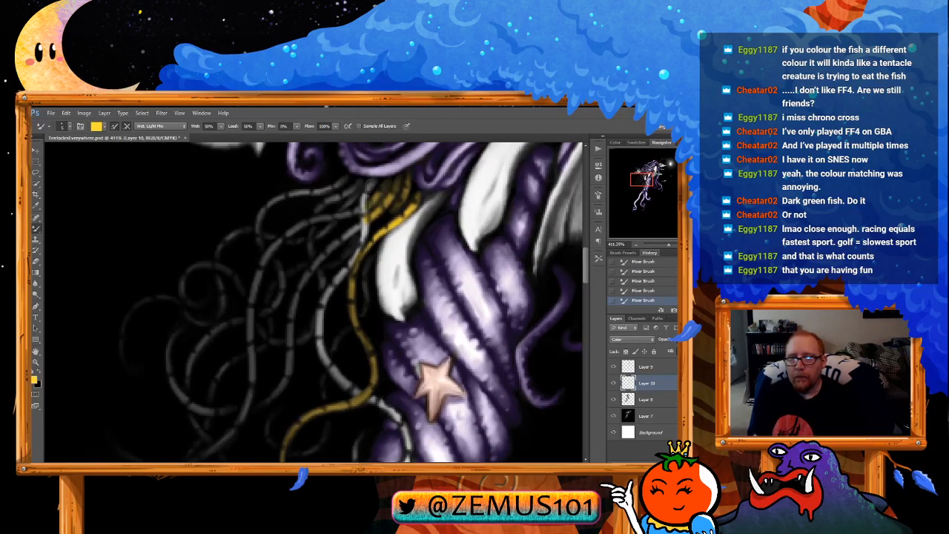
{"action": "left_click_drag", "start_coordinate": [373, 175], "coordinate": [373, 189]}
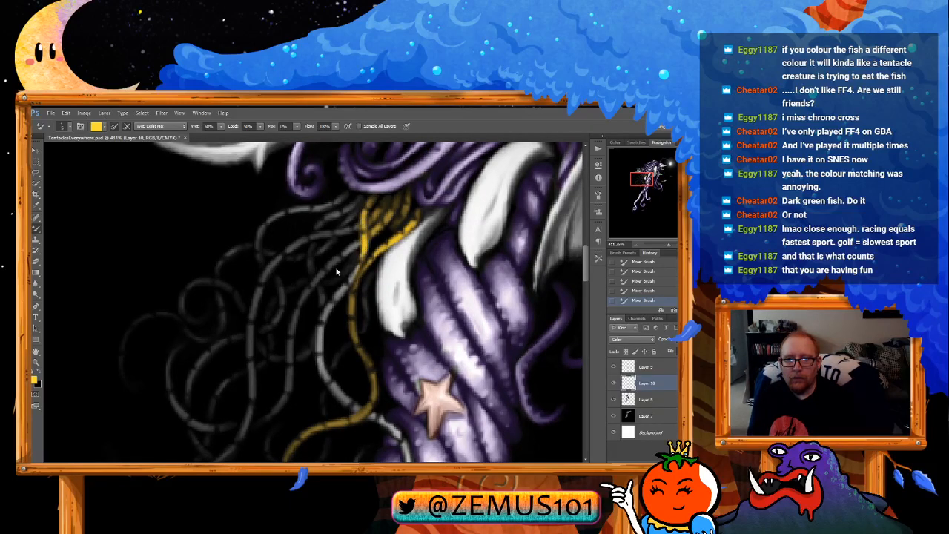
{"action": "left_click_drag", "start_coordinate": [337, 272], "coordinate": [375, 197]}
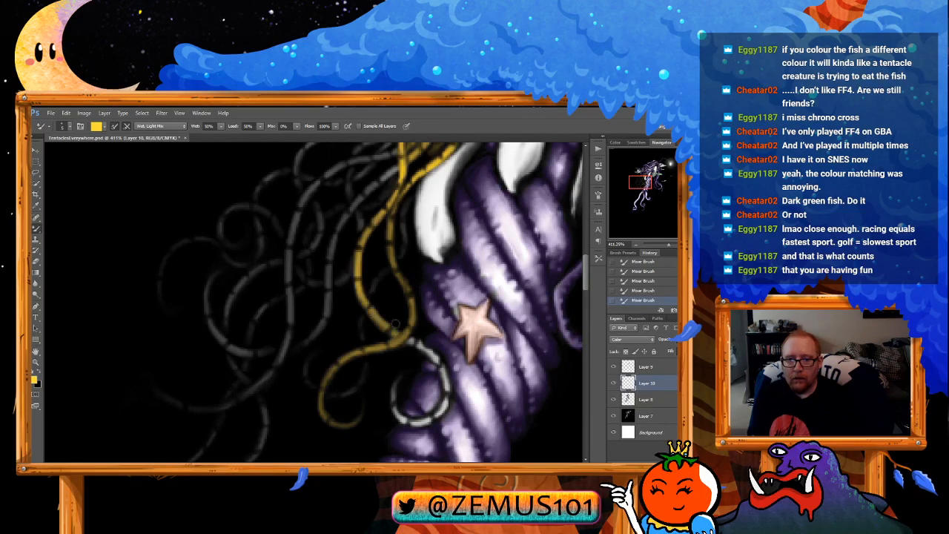
{"action": "left_click_drag", "start_coordinate": [395, 325], "coordinate": [369, 224]}
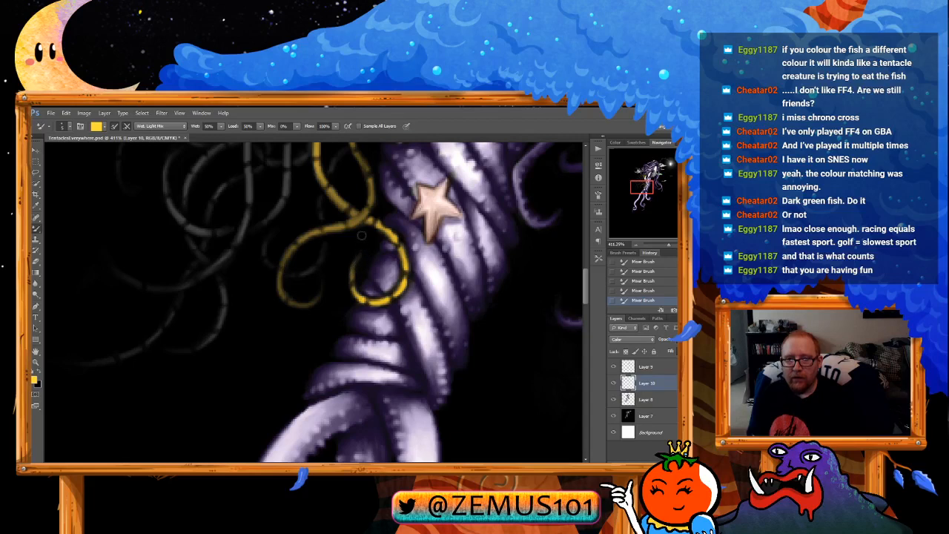
{"action": "left_click_drag", "start_coordinate": [361, 236], "coordinate": [350, 374]}
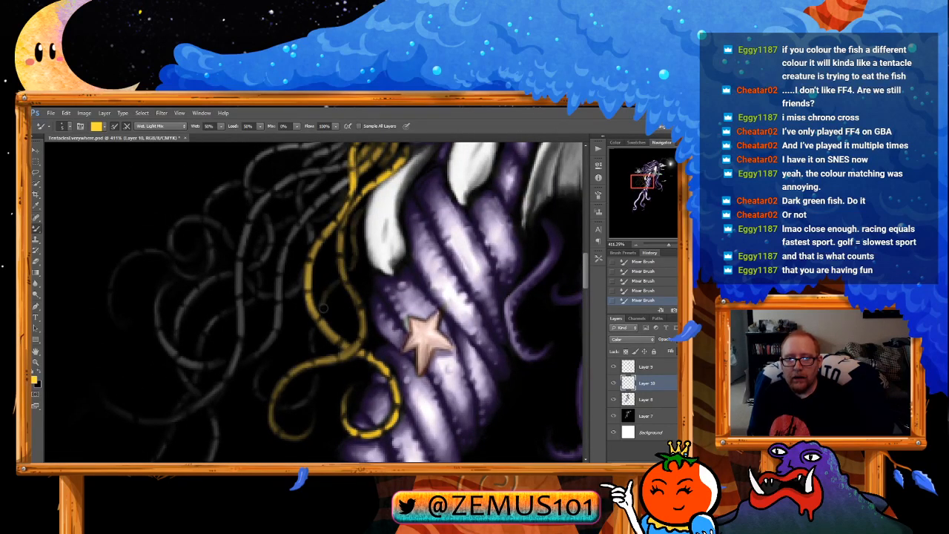
{"action": "mouse_move", "coordinate": [323, 307]}
{"action": "left_mouse_down"}
{"action": "mouse_move", "coordinate": [382, 252]}
{"action": "mouse_move", "coordinate": [365, 262]}
{"action": "left_mouse_up"}
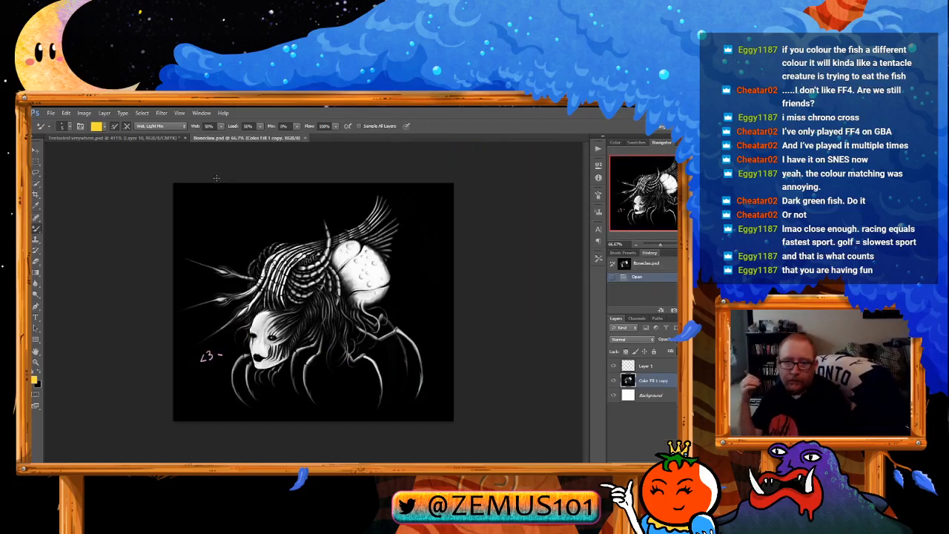
Step: Examine the Boneclaw.psd drawing up close, then return to the tentacled creature document
{"action": "double_click", "coordinate": [35, 351]}
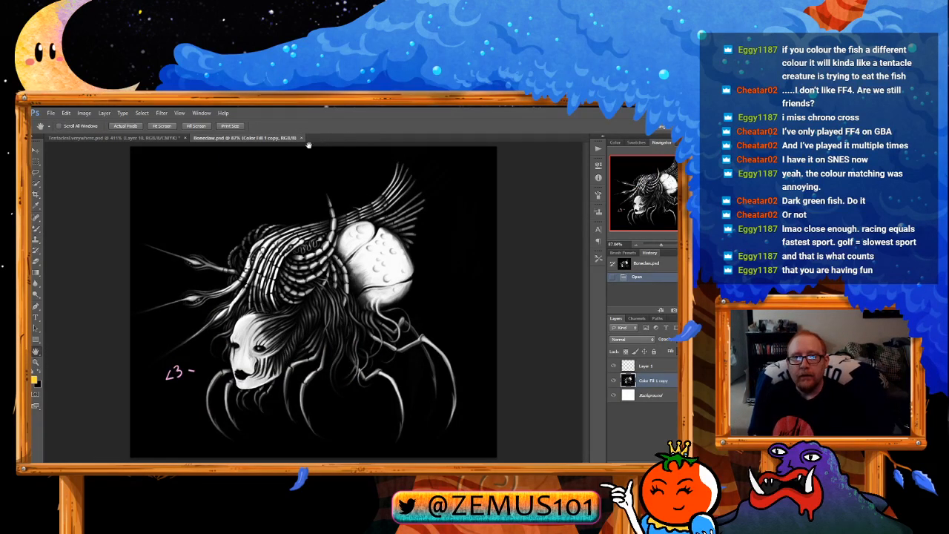
{"action": "key", "text": "z"}
{"action": "left_click_drag", "start_coordinate": [308, 283], "coordinate": [335, 277]}
{"action": "key", "text": "space"}
{"action": "left_click_drag", "start_coordinate": [300, 320], "coordinate": [376, 252]}
{"action": "key", "text": "ctrl+space"}
{"action": "key", "text": "ctrl+space"}
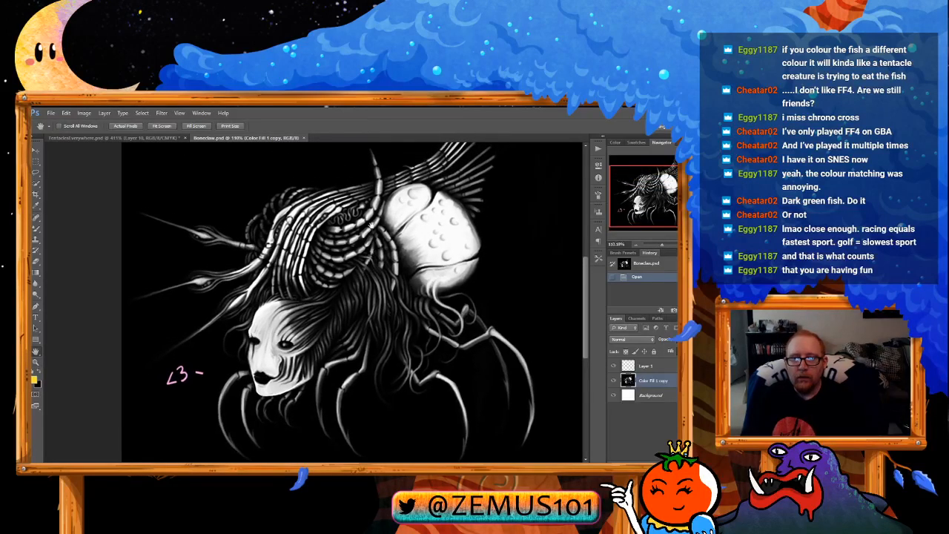
{"action": "left_click", "coordinate": [115, 138]}
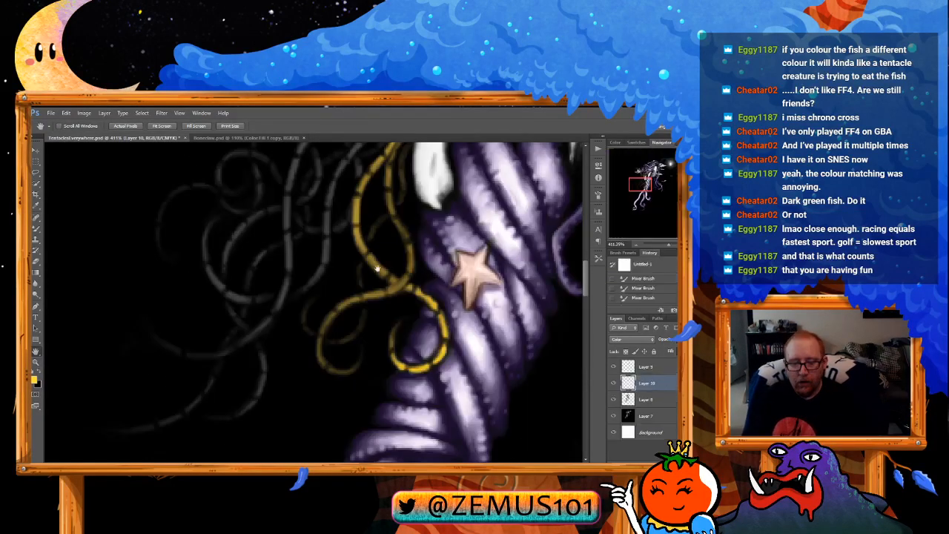
Step: Continue with the Mixer Brush, painting the long middle strands and the curl behind them yellow
{"action": "left_click_drag", "start_coordinate": [378, 252], "coordinate": [367, 271]}
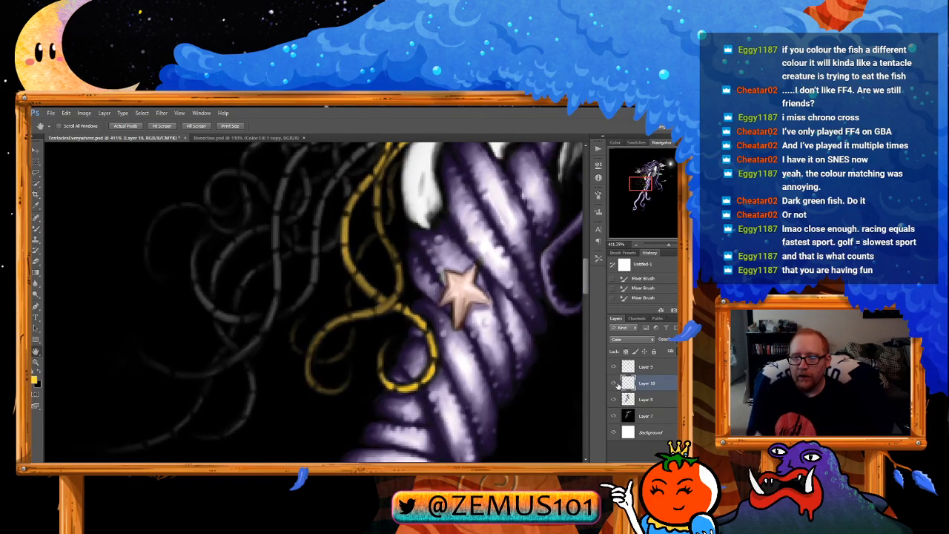
{"action": "key", "text": "b"}
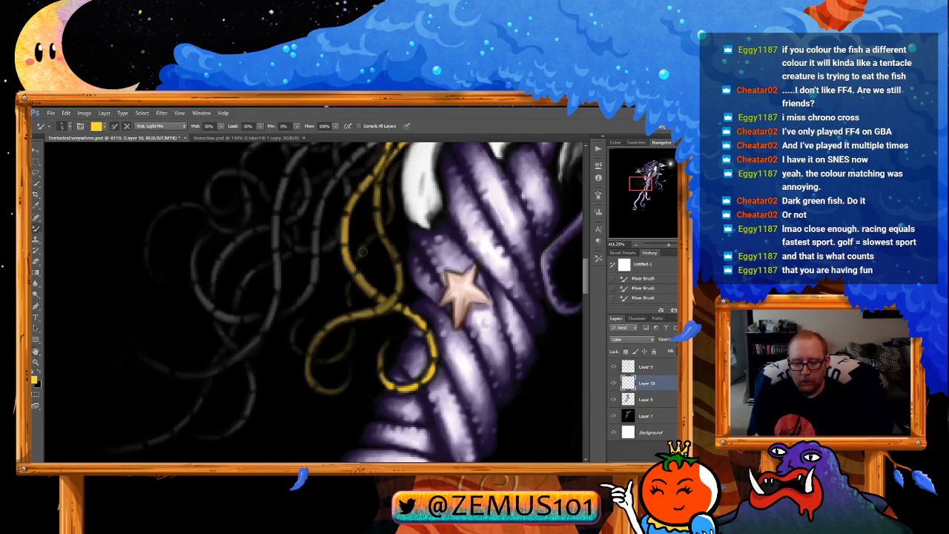
{"action": "scroll", "coordinate": [369, 211], "scroll_direction": "up", "scroll_amount": 3}
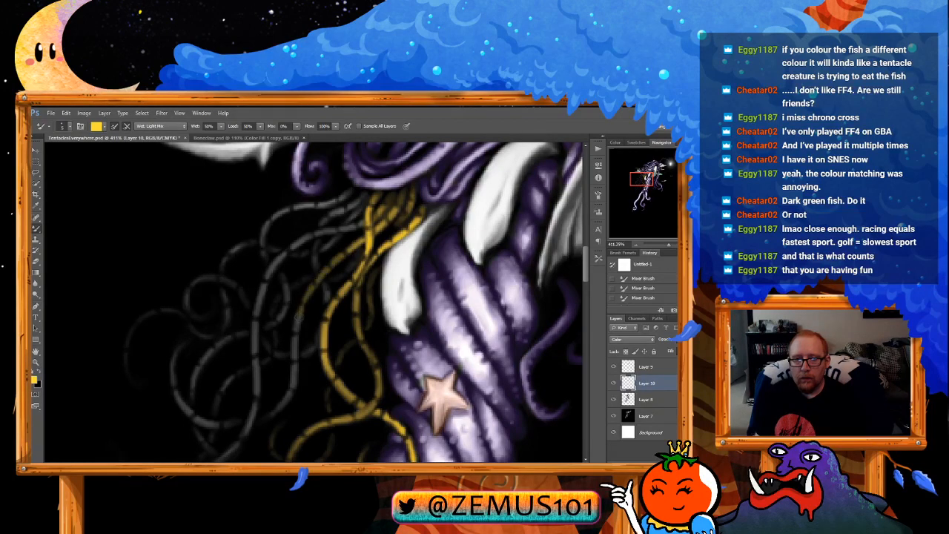
{"action": "mouse_move", "coordinate": [298, 317]}
{"action": "left_mouse_down"}
{"action": "mouse_move", "coordinate": [288, 337]}
{"action": "mouse_move", "coordinate": [369, 170]}
{"action": "left_mouse_up"}
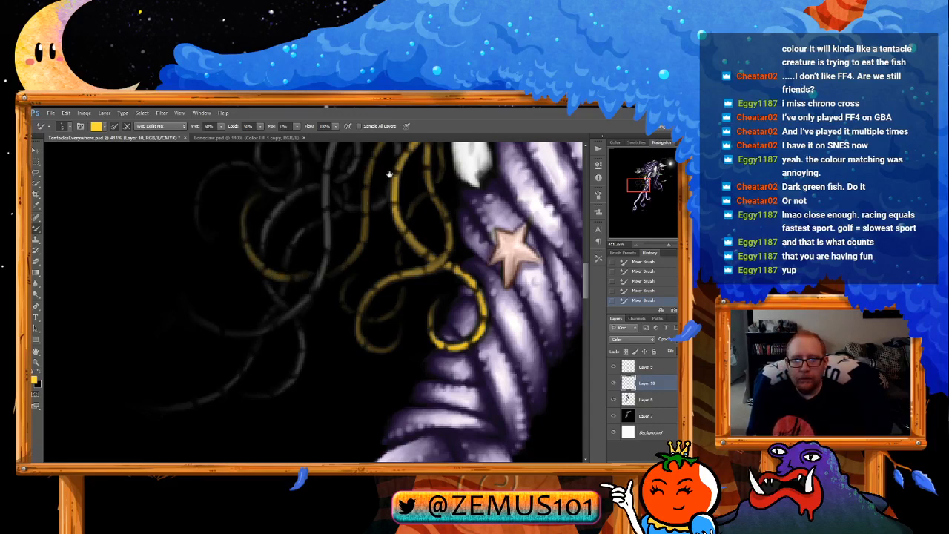
{"action": "left_click_drag", "start_coordinate": [390, 175], "coordinate": [351, 300]}
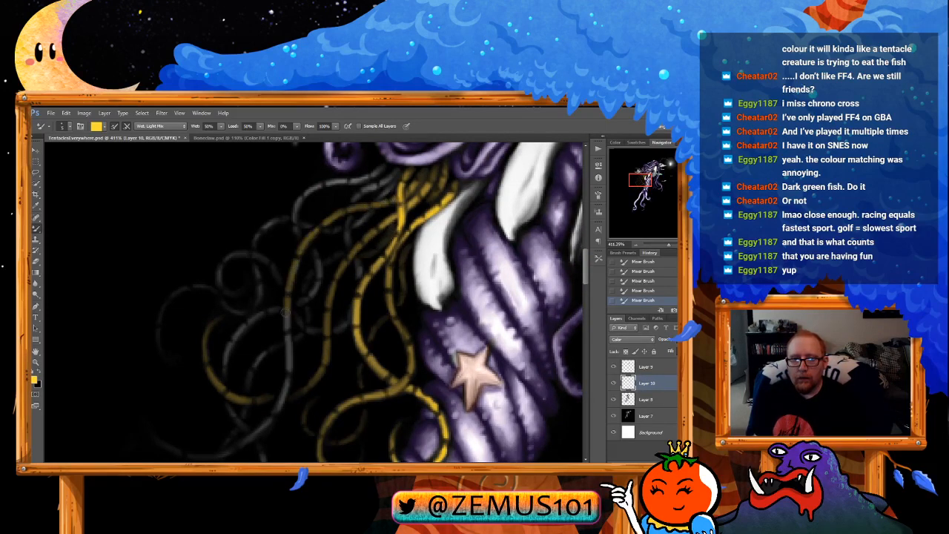
{"action": "left_click_drag", "start_coordinate": [275, 325], "coordinate": [320, 220]}
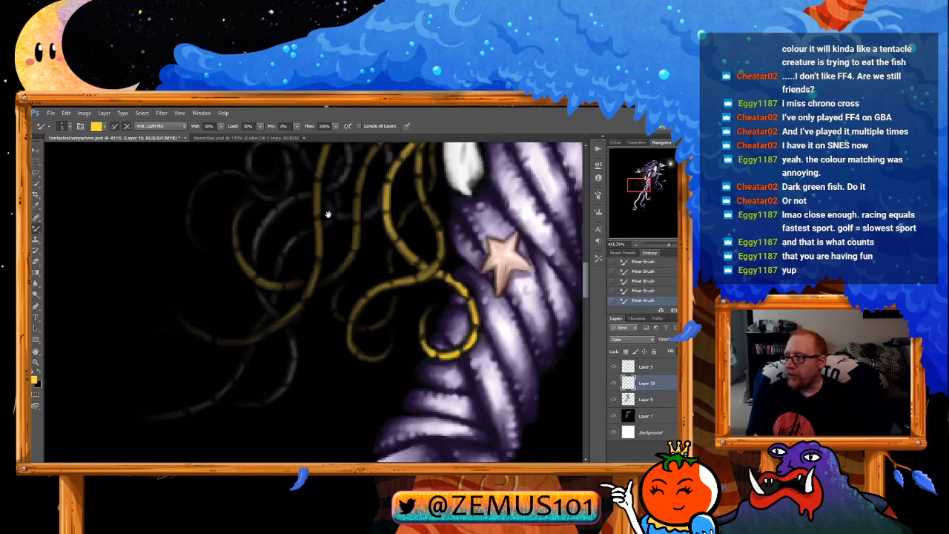
Step: Paint the remaining outer curls and faint trailing strand ends yellow
{"action": "left_click_drag", "start_coordinate": [328, 211], "coordinate": [315, 279]}
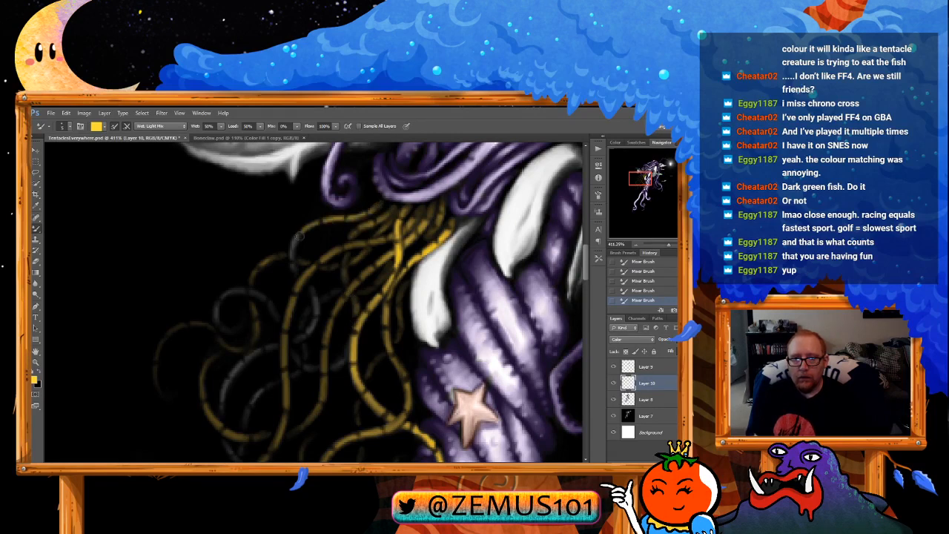
{"action": "left_click_drag", "start_coordinate": [318, 273], "coordinate": [323, 220]}
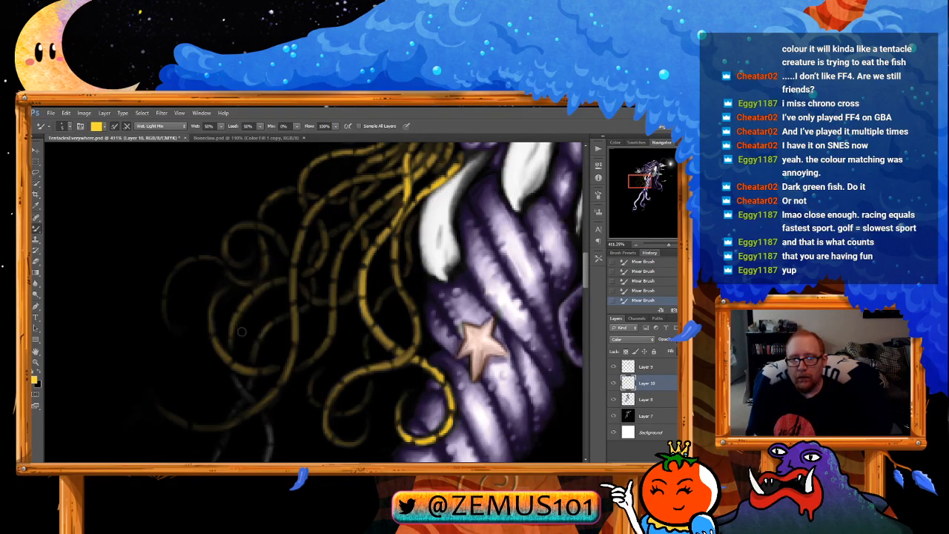
{"action": "left_click_drag", "start_coordinate": [242, 331], "coordinate": [301, 197]}
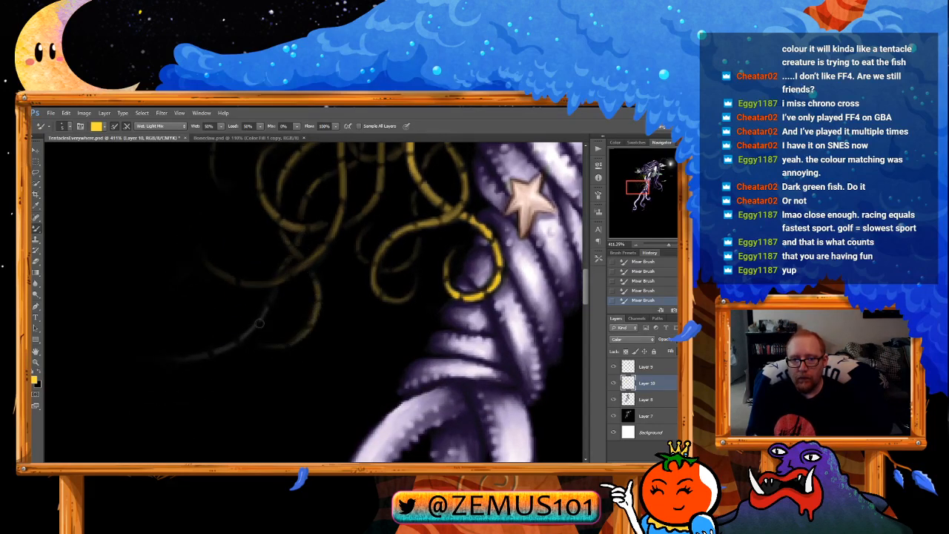
{"action": "left_click_drag", "start_coordinate": [365, 180], "coordinate": [234, 401]}
Step: Recolour all the segmented strands on their layer to green with a Hue/Saturation adjustment
{"action": "mouse_move", "coordinate": [363, 280]}
{"action": "left_mouse_down"}
{"action": "mouse_move", "coordinate": [315, 288]}
{"action": "mouse_move", "coordinate": [272, 319]}
{"action": "left_mouse_up"}
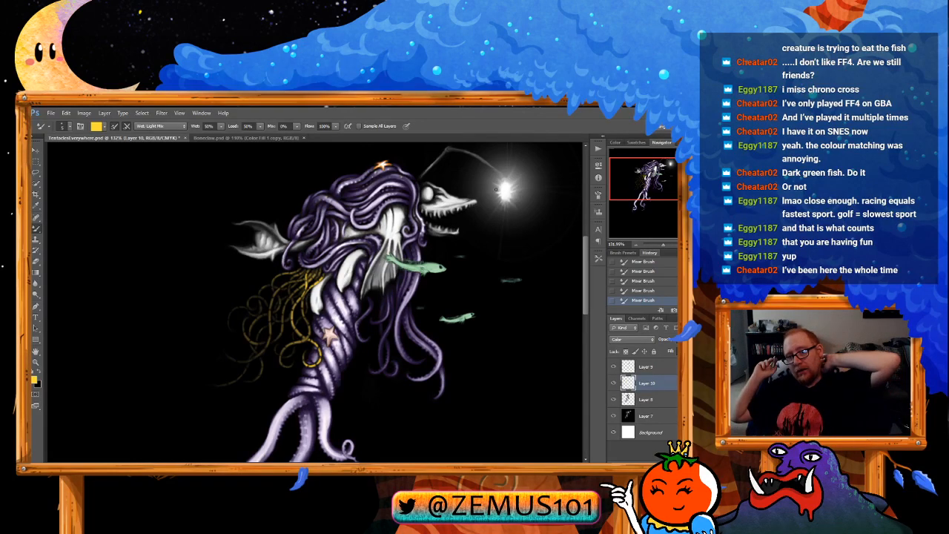
{"action": "key", "text": "i"}
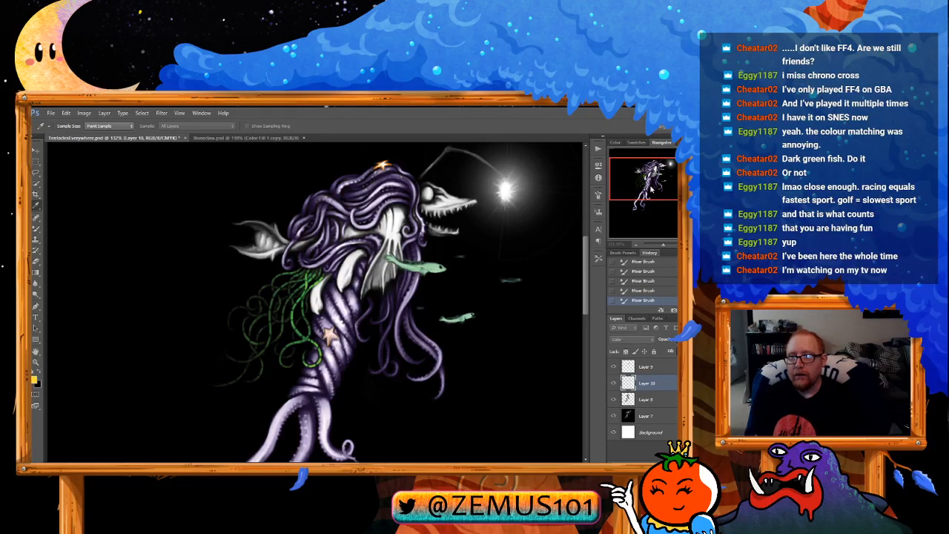
{"action": "key", "text": "b"}
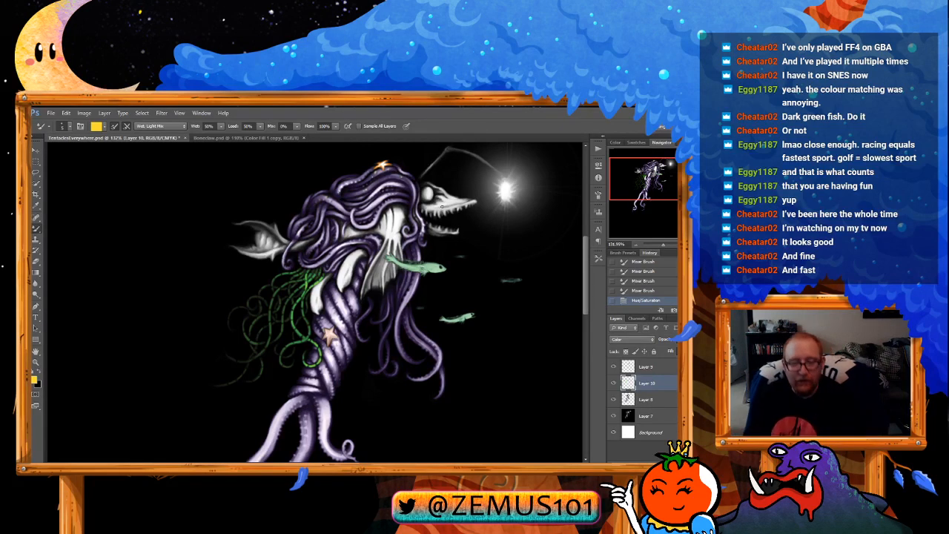
Step: Examine the coloured creature at different magnifications, from the hair and anglerfish head down to the green strands
{"action": "mouse_move", "coordinate": [445, 223]}
{"action": "left_mouse_down"}
{"action": "mouse_move", "coordinate": [423, 229]}
{"action": "mouse_move", "coordinate": [392, 294]}
{"action": "mouse_move", "coordinate": [368, 310]}
{"action": "mouse_move", "coordinate": [431, 232]}
{"action": "left_mouse_up"}
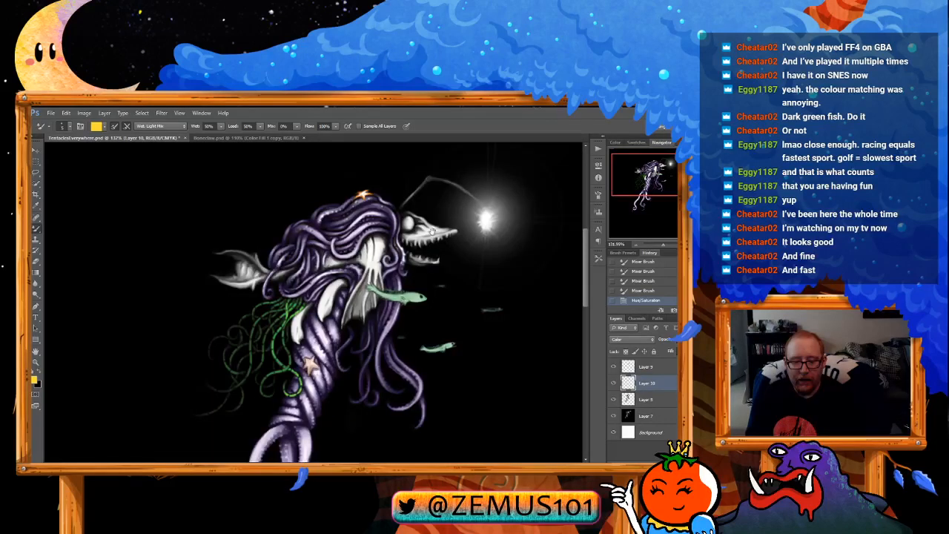
{"action": "mouse_move", "coordinate": [358, 278]}
{"action": "left_mouse_down"}
{"action": "mouse_move", "coordinate": [380, 264]}
{"action": "mouse_move", "coordinate": [368, 315]}
{"action": "mouse_move", "coordinate": [346, 312]}
{"action": "mouse_move", "coordinate": [357, 280]}
{"action": "left_mouse_up"}
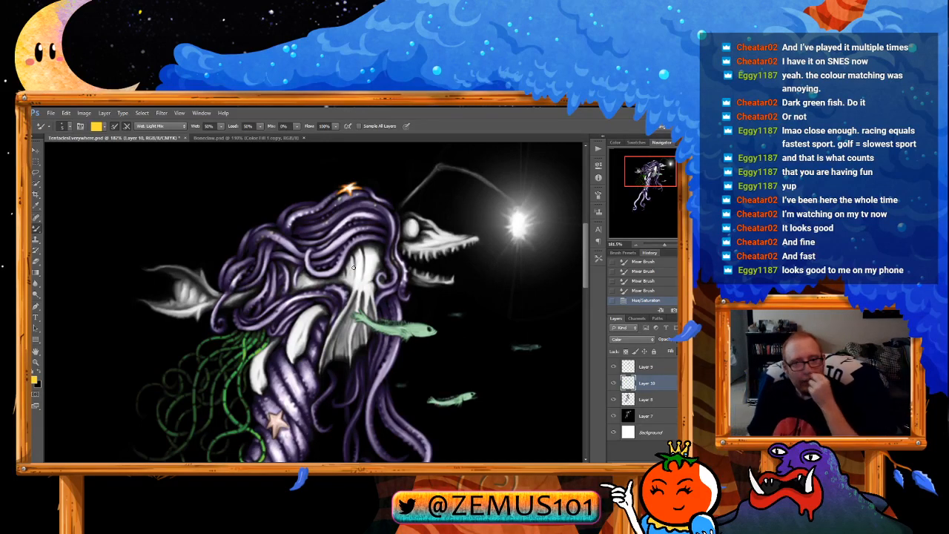
{"action": "mouse_move", "coordinate": [332, 317]}
{"action": "left_mouse_down"}
{"action": "mouse_move", "coordinate": [341, 292]}
{"action": "mouse_move", "coordinate": [325, 304]}
{"action": "left_mouse_up"}
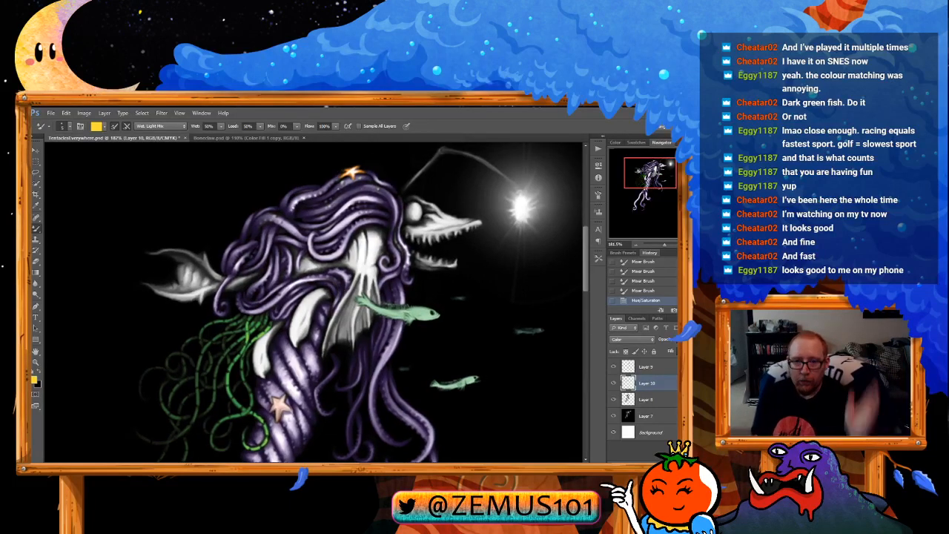
{"action": "left_click_drag", "start_coordinate": [339, 273], "coordinate": [339, 263]}
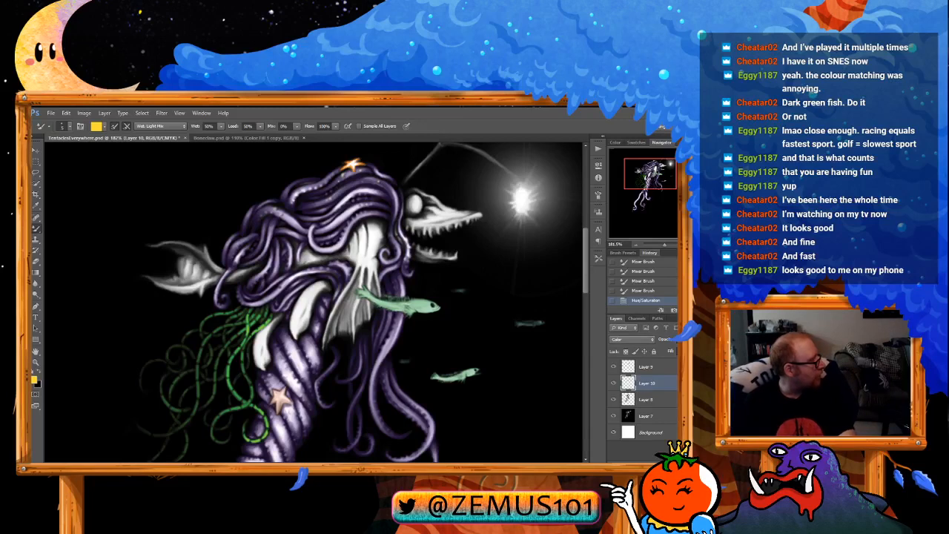
{"action": "left_click_drag", "start_coordinate": [341, 271], "coordinate": [355, 229]}
{"action": "mouse_move", "coordinate": [339, 276]}
{"action": "left_mouse_down"}
{"action": "mouse_move", "coordinate": [348, 261]}
{"action": "mouse_move", "coordinate": [330, 273]}
{"action": "left_mouse_up"}
{"action": "key", "text": "z"}
{"action": "left_click", "coordinate": [354, 259]}
{"action": "key", "text": "b"}
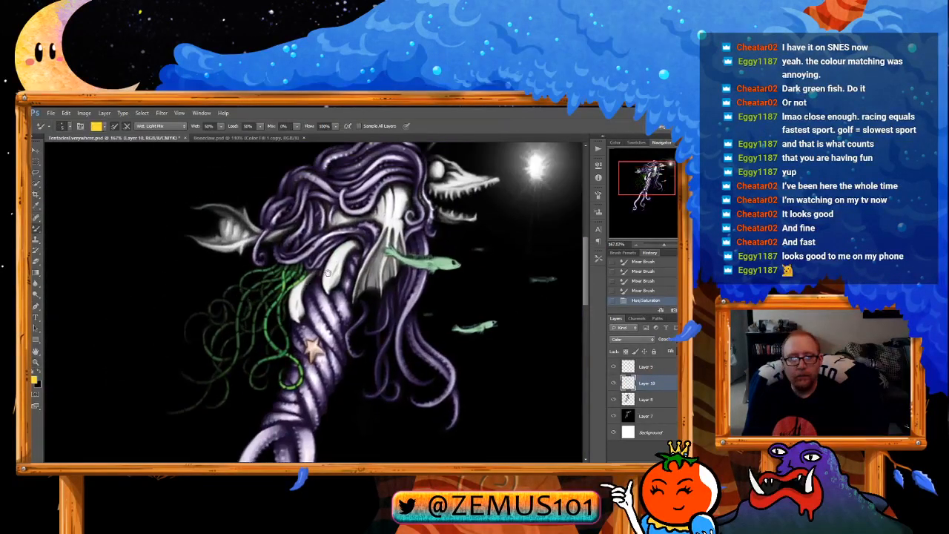
{"action": "scroll", "coordinate": [327, 273], "scroll_direction": "down", "scroll_amount": 4}
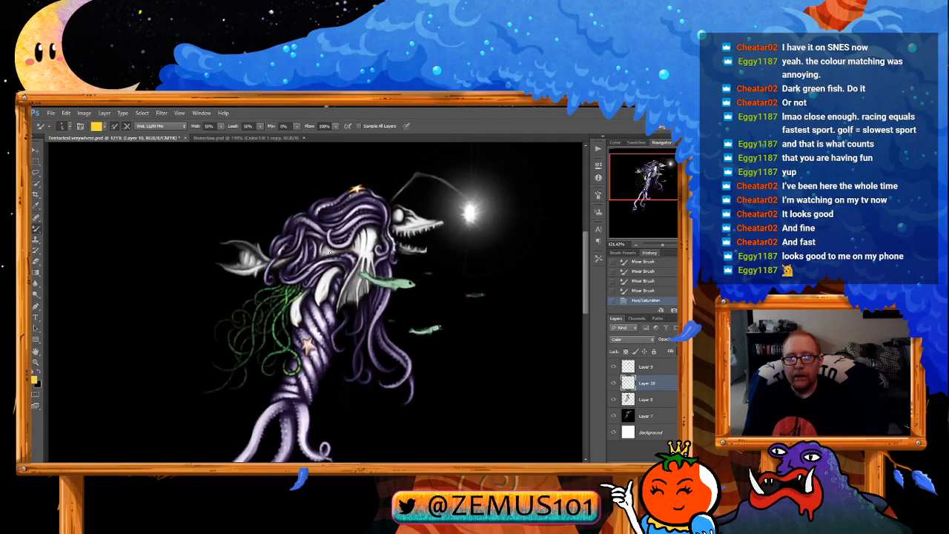
{"action": "scroll", "coordinate": [336, 269], "scroll_direction": "down", "scroll_amount": 1}
{"action": "mouse_move", "coordinate": [330, 301]}
{"action": "left_mouse_down"}
{"action": "mouse_move", "coordinate": [328, 274]}
{"action": "mouse_move", "coordinate": [342, 255]}
{"action": "mouse_move", "coordinate": [320, 314]}
{"action": "left_mouse_up"}
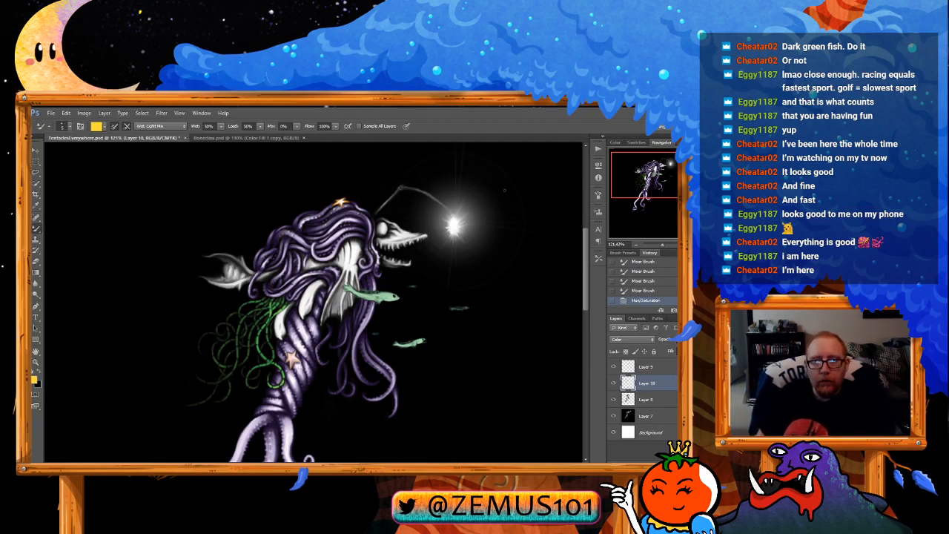
Step: Compare the picture with the green fish layer hidden and shown
{"action": "left_click_drag", "start_coordinate": [449, 261], "coordinate": [430, 232]}
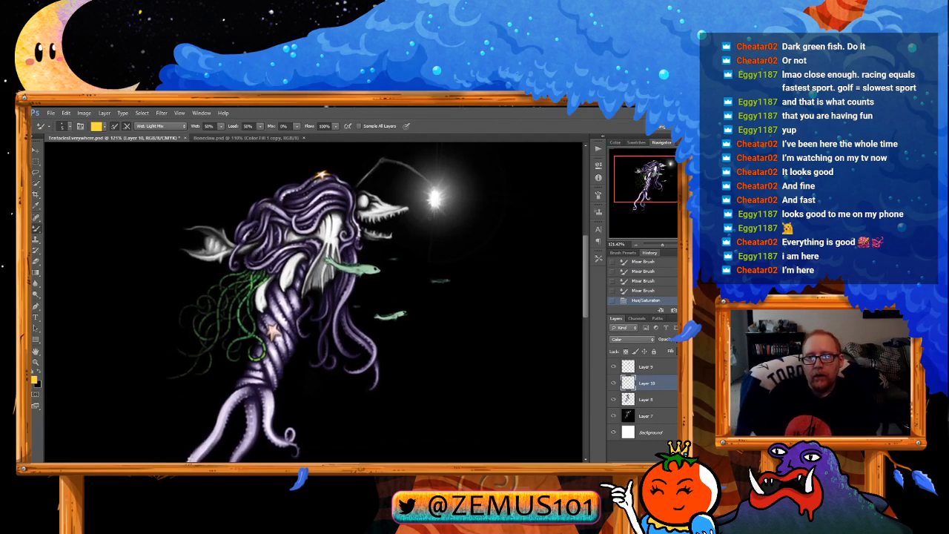
{"action": "left_click", "coordinate": [613, 366]}
{"action": "left_click", "coordinate": [614, 367]}
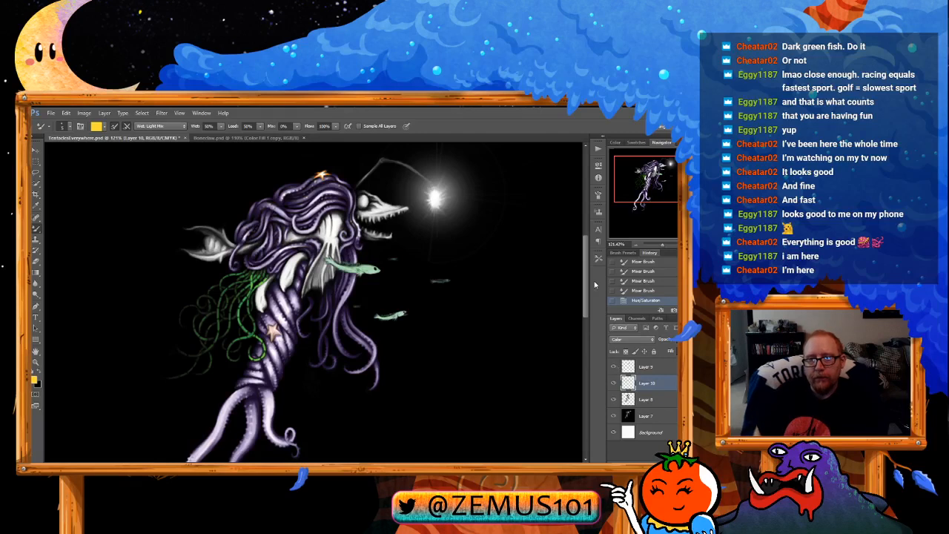
Step: Set the green fish layer's blend mode to Color and adjust the layer's opacity
{"action": "left_click", "coordinate": [662, 368]}
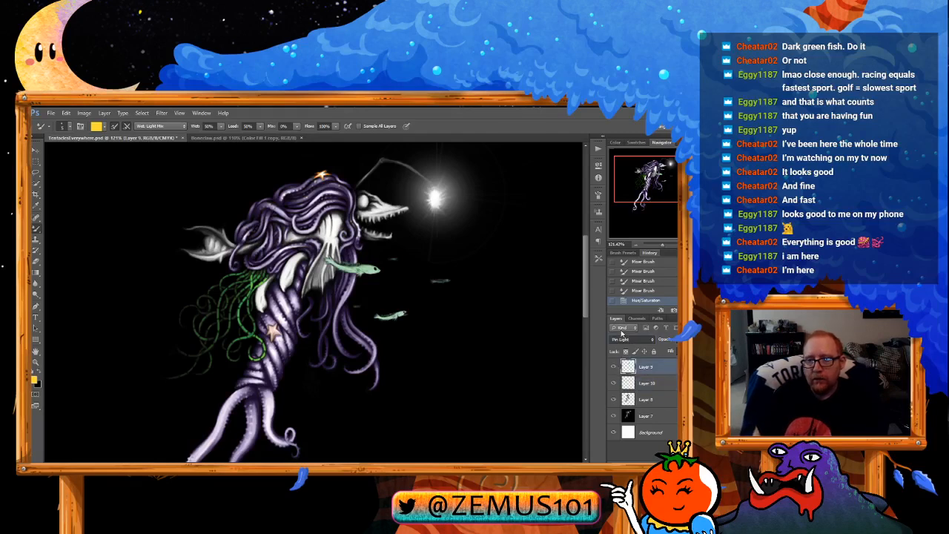
{"action": "key", "text": "shift+plus"}
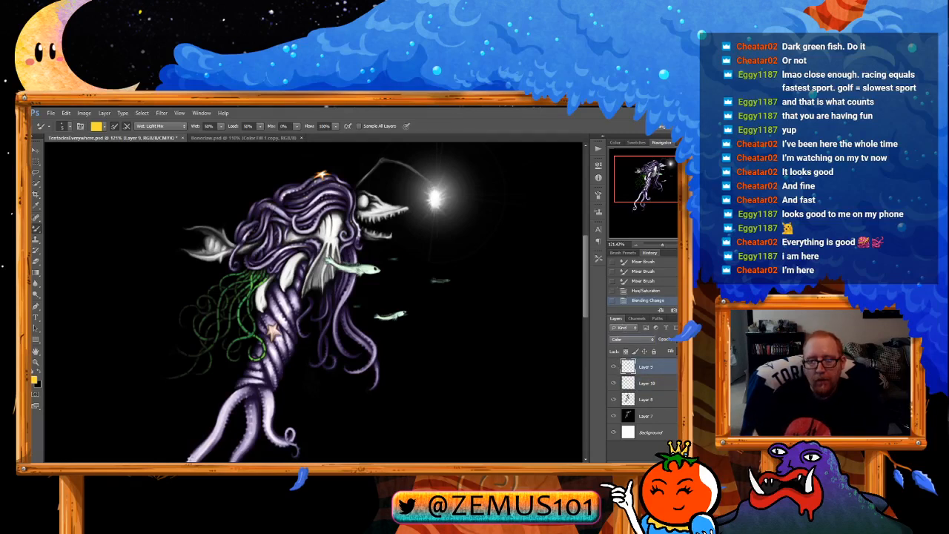
{"action": "key", "text": "z"}
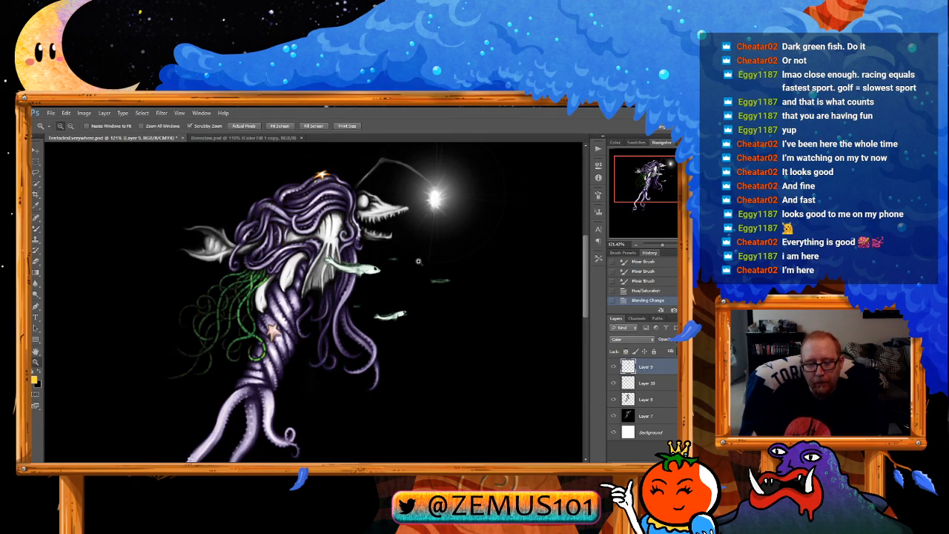
{"action": "left_click_drag", "start_coordinate": [377, 272], "coordinate": [415, 271]}
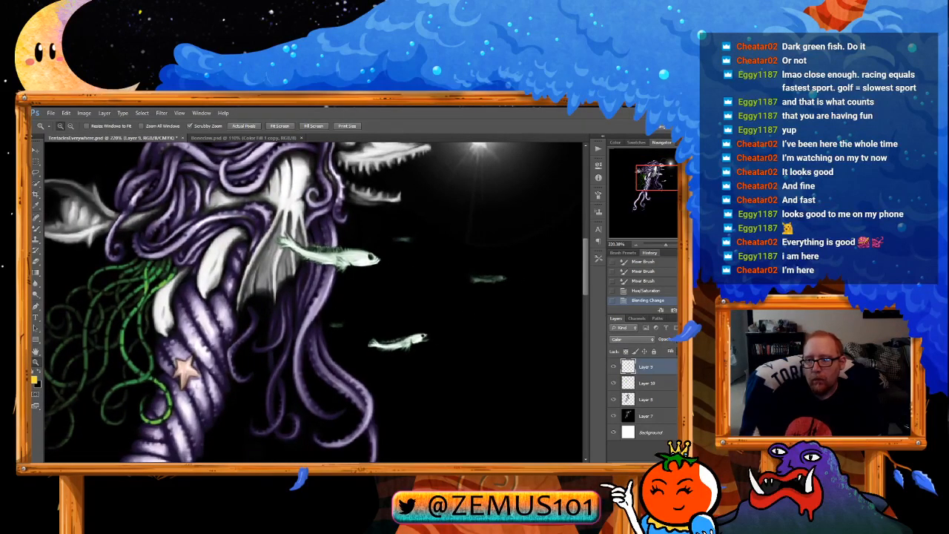
{"action": "key", "text": "5"}
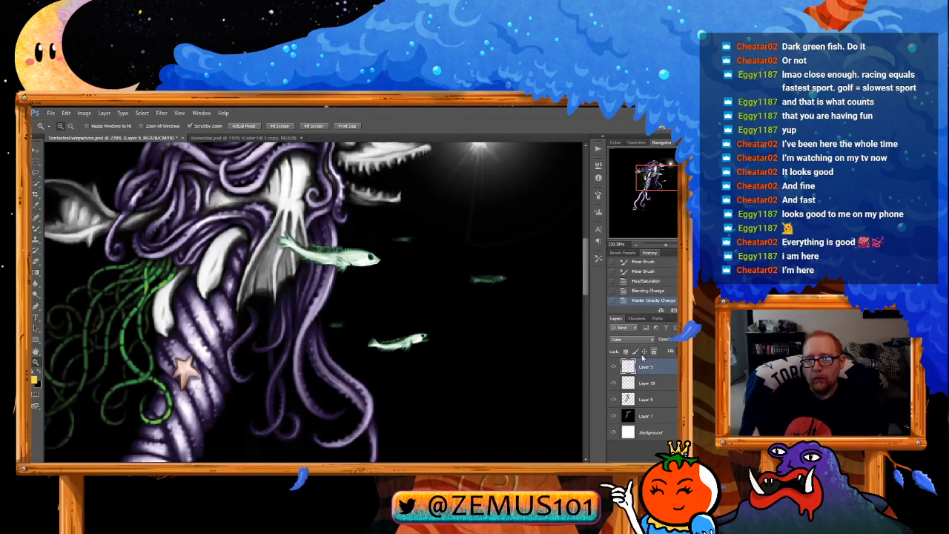
Step: Compare the picture with and without the fish colour, and hide all three colour layers to view the black-and-white original
{"action": "left_click", "coordinate": [613, 367]}
{"action": "left_click", "coordinate": [614, 367]}
{"action": "scroll", "coordinate": [422, 294], "scroll_direction": "down", "scroll_amount": 5}
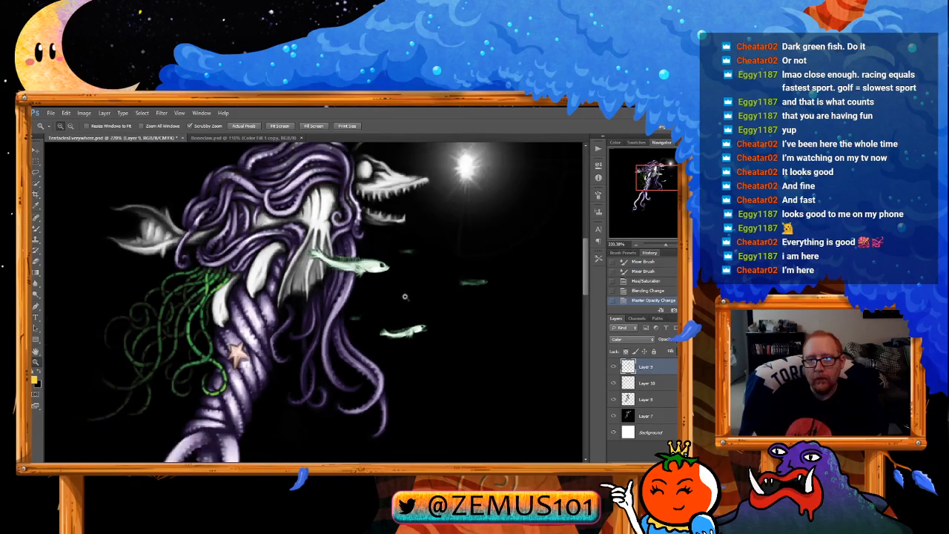
{"action": "left_click_drag", "start_coordinate": [467, 272], "coordinate": [466, 265]}
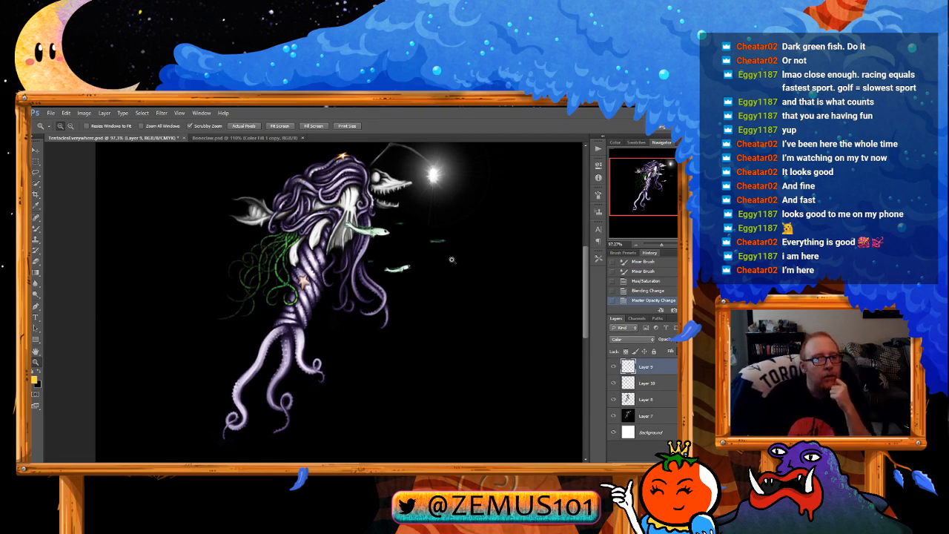
{"action": "mouse_move", "coordinate": [474, 260]}
{"action": "left_mouse_down"}
{"action": "mouse_move", "coordinate": [459, 279]}
{"action": "mouse_move", "coordinate": [464, 268]}
{"action": "left_mouse_up"}
{"action": "left_click_drag", "start_coordinate": [612, 367], "coordinate": [614, 399]}
{"action": "mouse_move", "coordinate": [461, 266]}
{"action": "left_mouse_down"}
{"action": "mouse_move", "coordinate": [451, 256]}
{"action": "mouse_move", "coordinate": [460, 261]}
{"action": "left_mouse_up"}
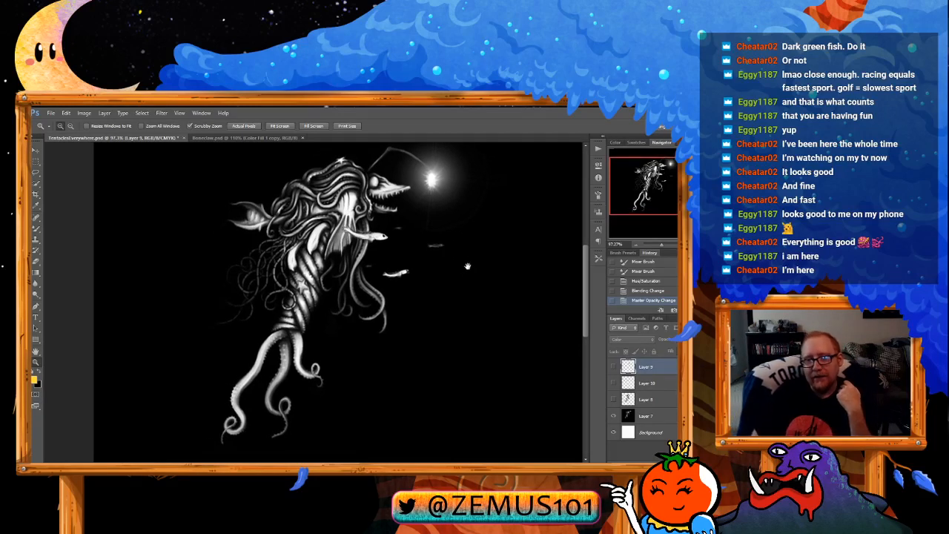
Step: Toggle the visibility of Layer 10 and Layer 8 to compare the seaweed and creature colouring with the greyscale artwork
{"action": "left_click", "coordinate": [615, 382]}
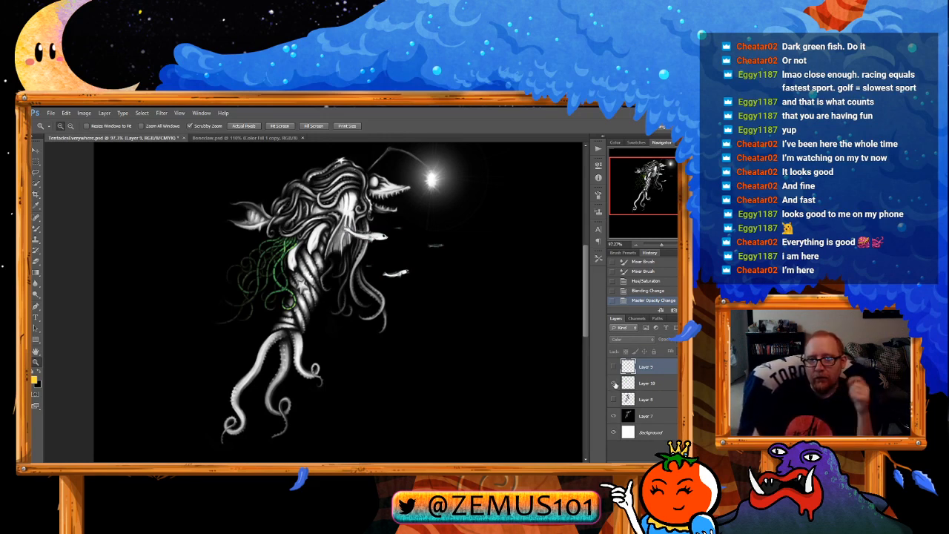
{"action": "left_click", "coordinate": [614, 400]}
{"action": "left_click", "coordinate": [615, 399]}
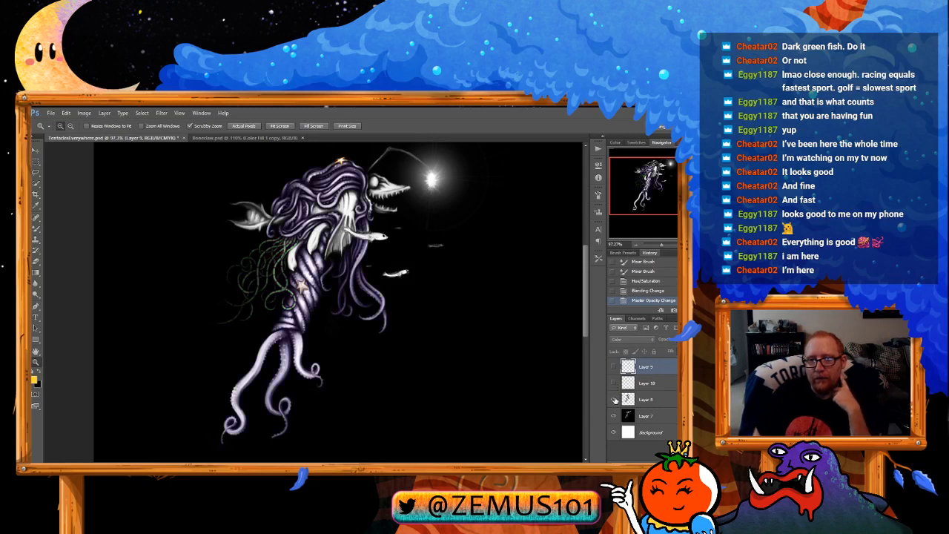
{"action": "left_click", "coordinate": [614, 399]}
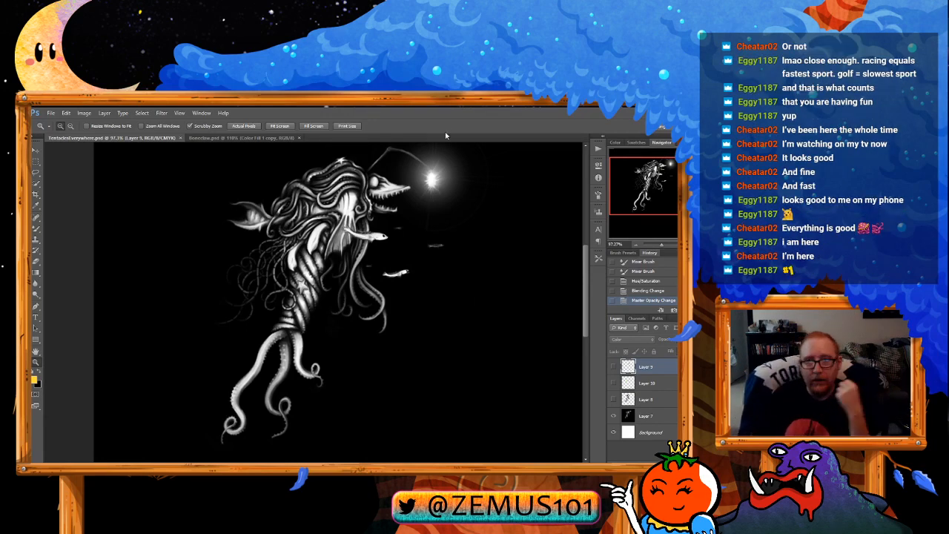
Step: Create a layer group from Layer 8 and name it Color
{"action": "left_click", "coordinate": [649, 416]}
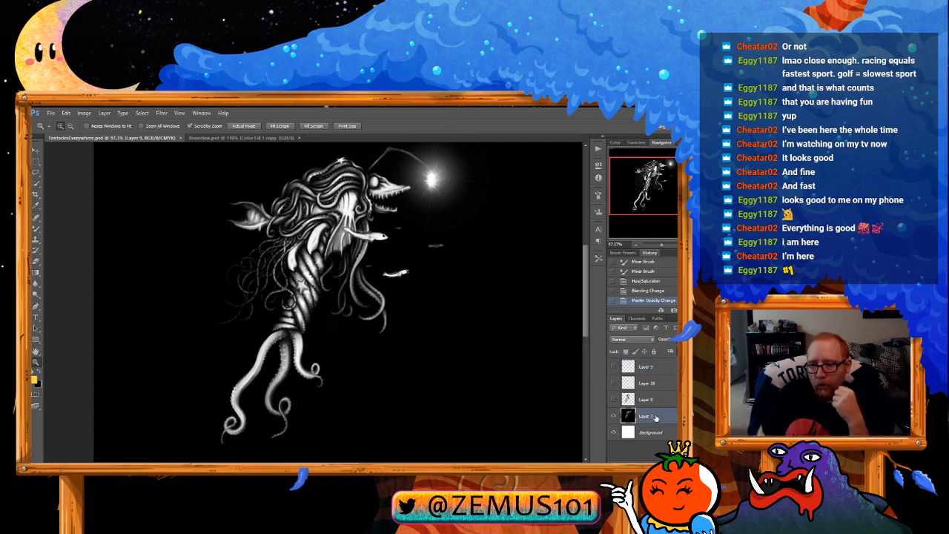
{"action": "left_click", "coordinate": [655, 400]}
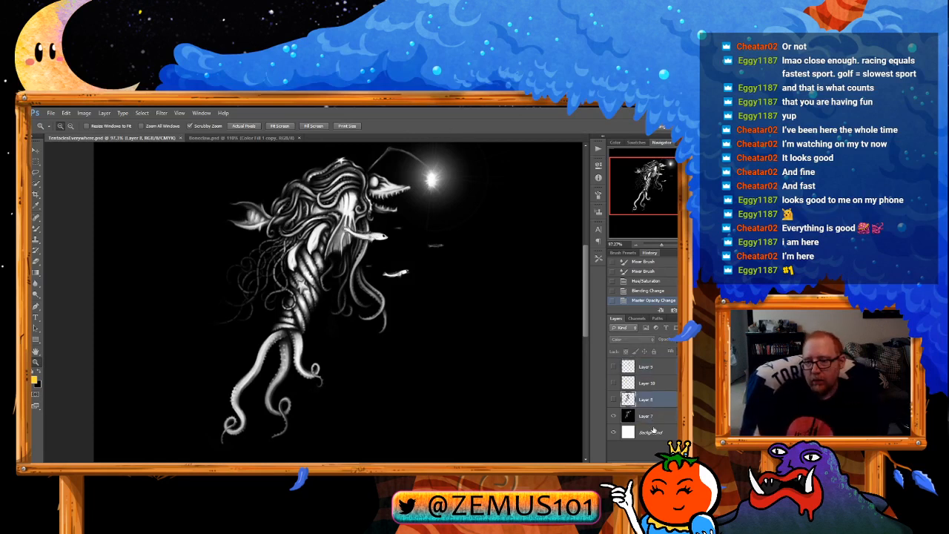
{"action": "key", "text": "ctrl+g"}
{"action": "double_click", "coordinate": [645, 396]}
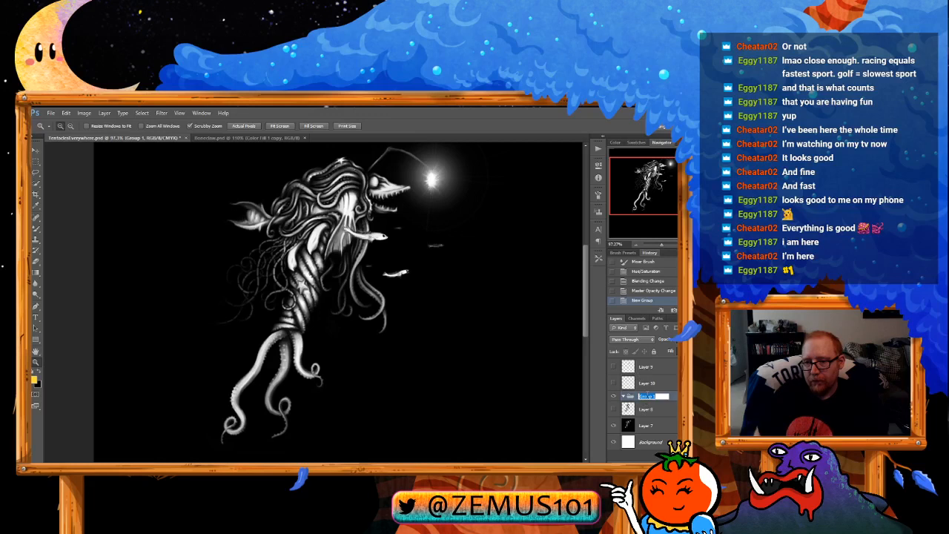
{"action": "type", "text": "Color"}
{"action": "key", "text": "Return"}
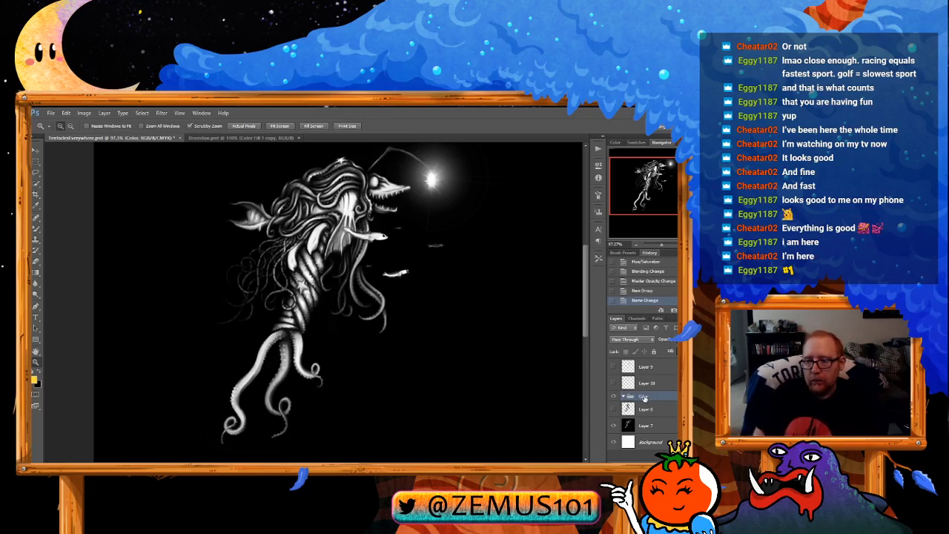
Step: Place the Color group at the top of the layer stack and put all three colouring layers inside it
{"action": "left_click_drag", "start_coordinate": [643, 398], "coordinate": [645, 362]}
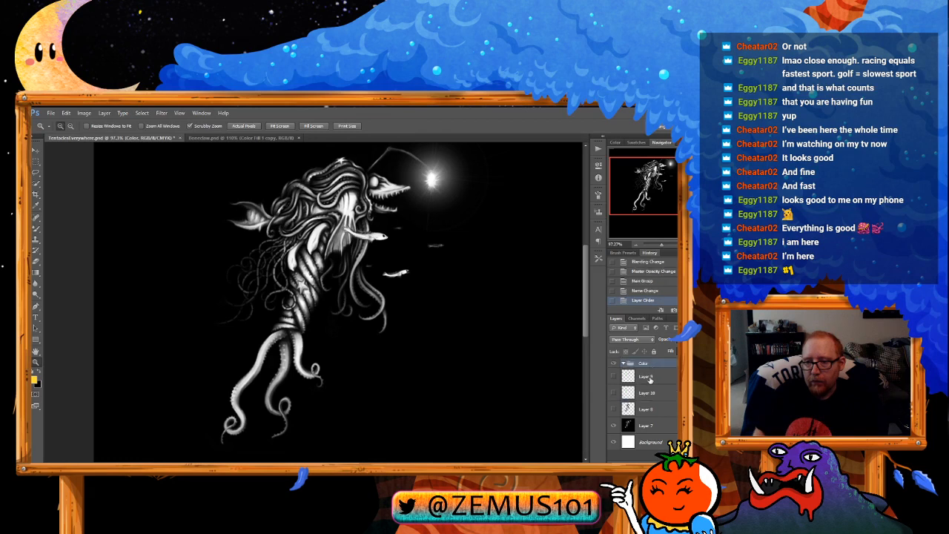
{"action": "left_click", "coordinate": [647, 409], "text": "shift"}
{"action": "left_click_drag", "start_coordinate": [647, 409], "coordinate": [642, 365]}
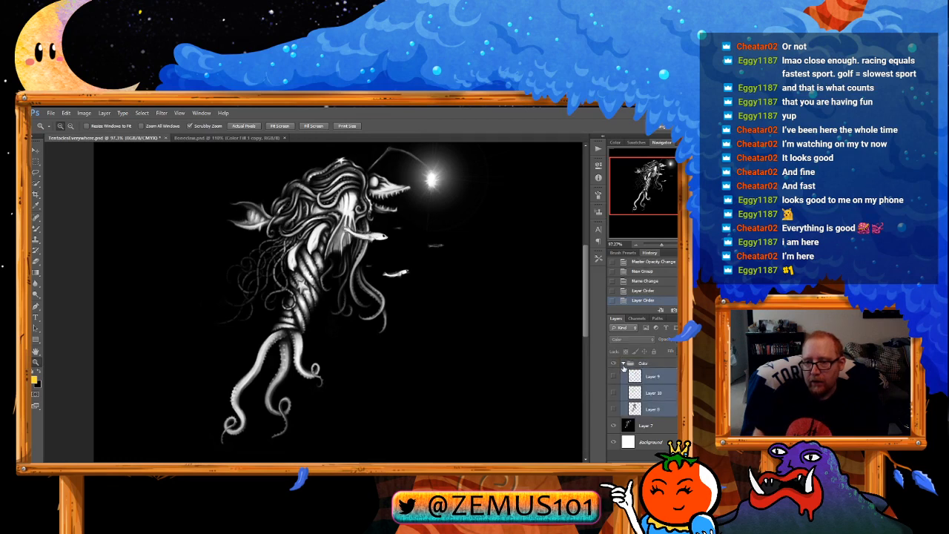
{"action": "left_click", "coordinate": [622, 363]}
{"action": "left_click", "coordinate": [652, 378]}
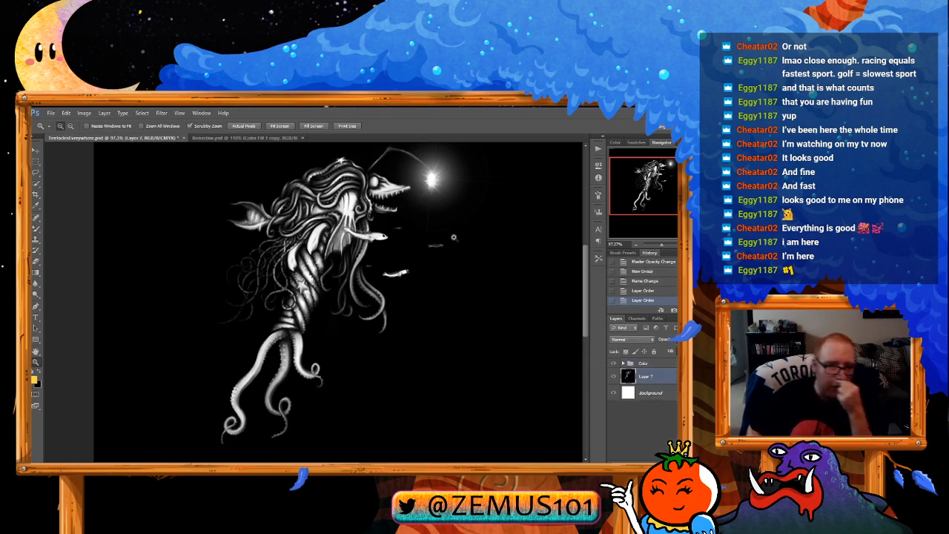
Step: Turn on the layers inside the Color group, and hide the whole group to work on the greyscale art
{"action": "left_click", "coordinate": [623, 363]}
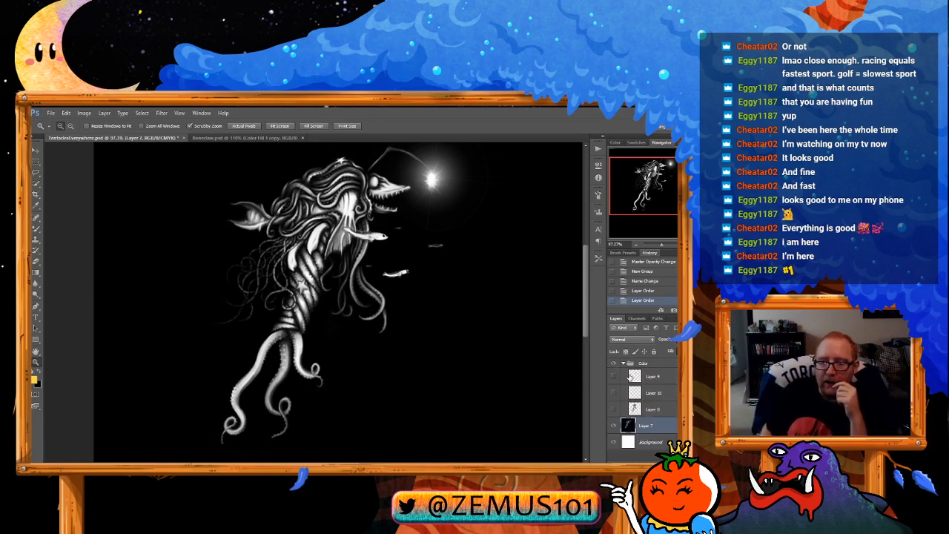
{"action": "left_click", "coordinate": [622, 364]}
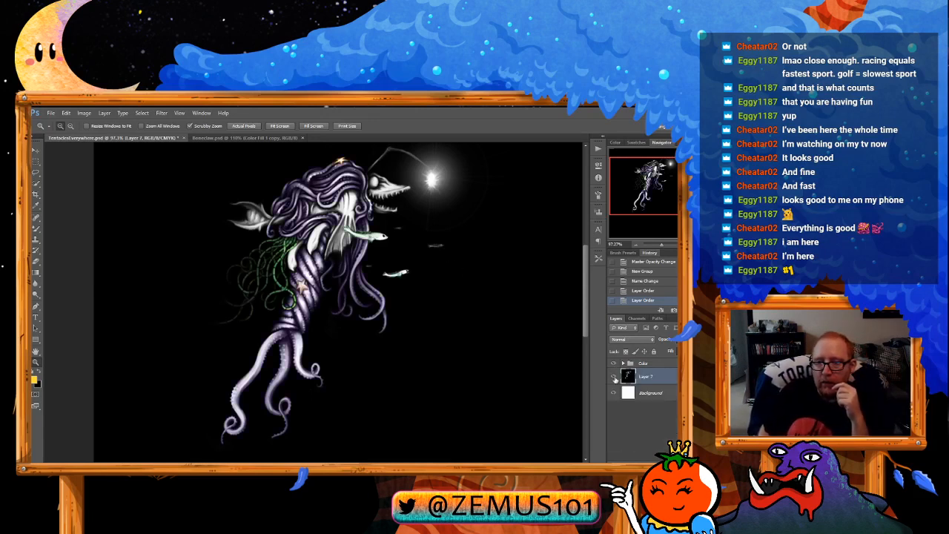
{"action": "left_click", "coordinate": [614, 365]}
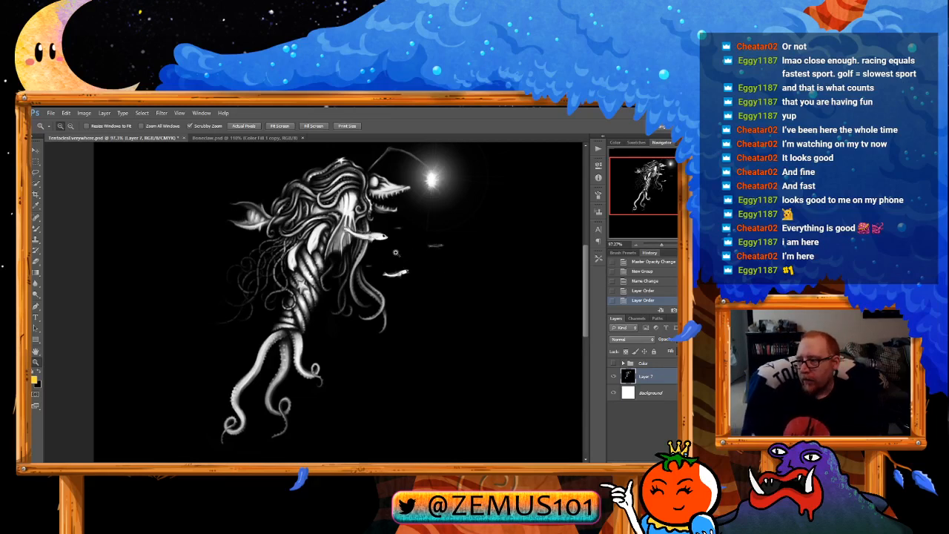
Step: Activate the Mixer Brush and set the foreground colour to white
{"action": "left_click_drag", "start_coordinate": [437, 264], "coordinate": [425, 275]}
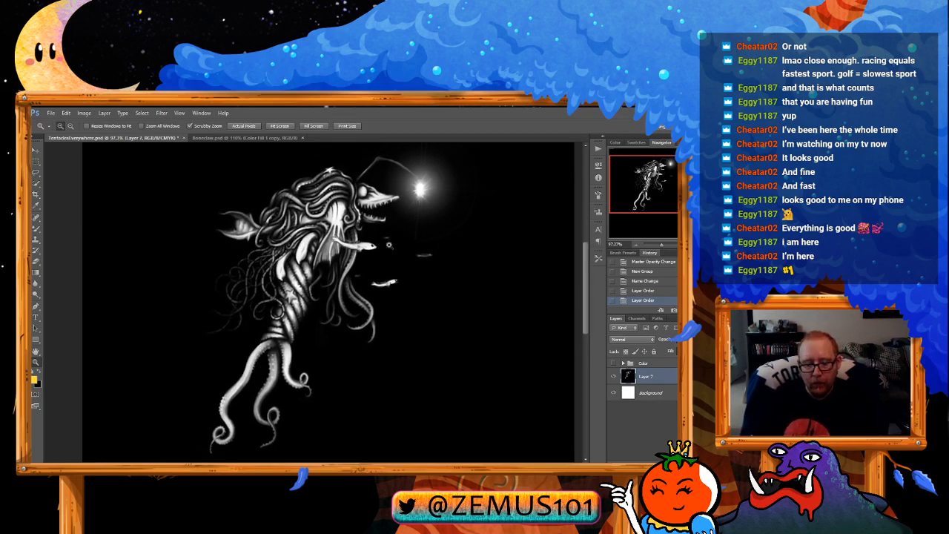
{"action": "left_click_drag", "start_coordinate": [381, 296], "coordinate": [391, 281]}
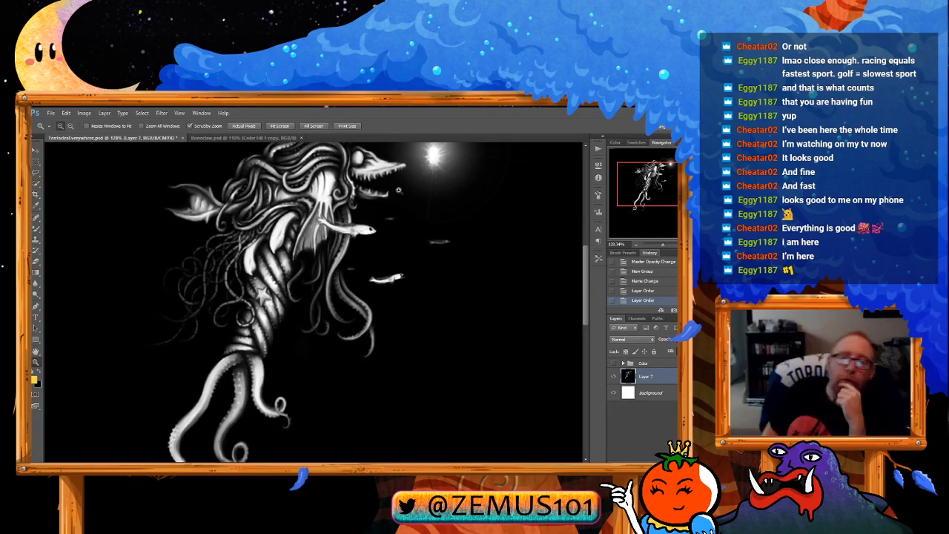
{"action": "left_click_drag", "start_coordinate": [398, 191], "coordinate": [393, 257]}
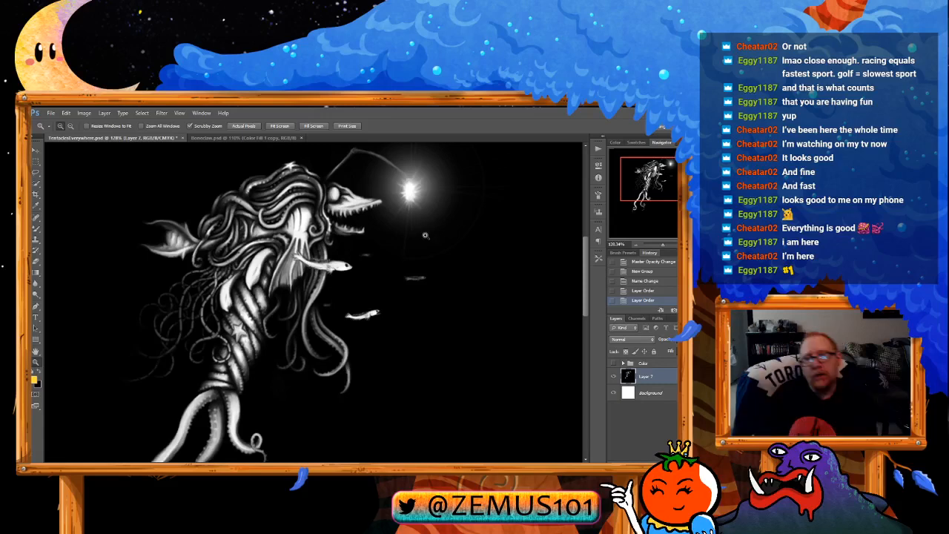
{"action": "left_click_drag", "start_coordinate": [426, 236], "coordinate": [406, 187]}
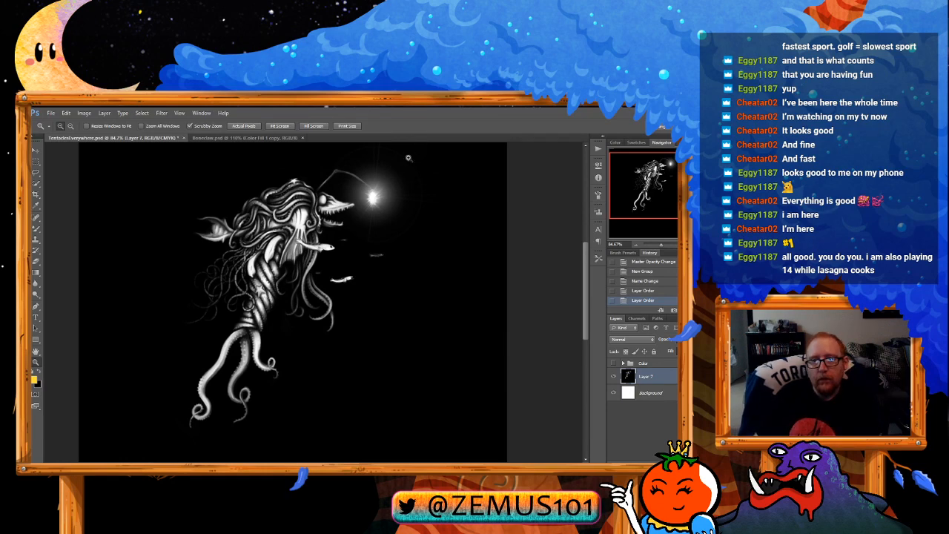
{"action": "mouse_move", "coordinate": [347, 283]}
{"action": "left_mouse_down"}
{"action": "mouse_move", "coordinate": [365, 272]}
{"action": "mouse_move", "coordinate": [338, 283]}
{"action": "mouse_move", "coordinate": [377, 244]}
{"action": "left_mouse_up"}
{"action": "key", "text": "b"}
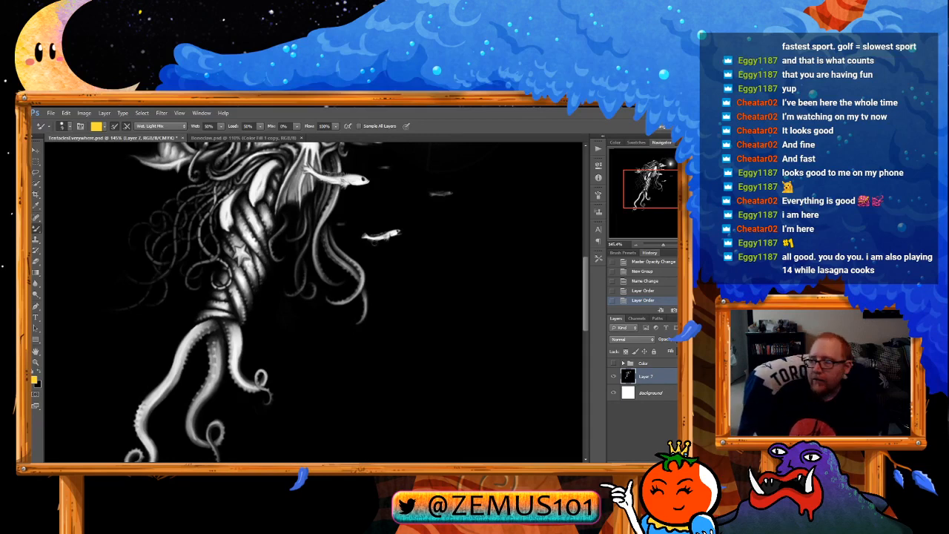
{"action": "left_click_drag", "start_coordinate": [383, 240], "coordinate": [385, 232]}
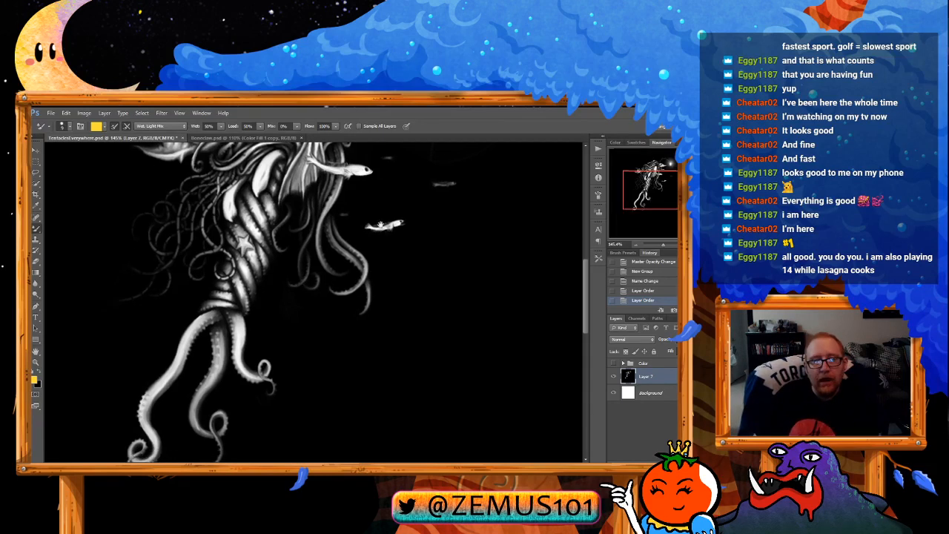
{"action": "left_click", "coordinate": [35, 380]}
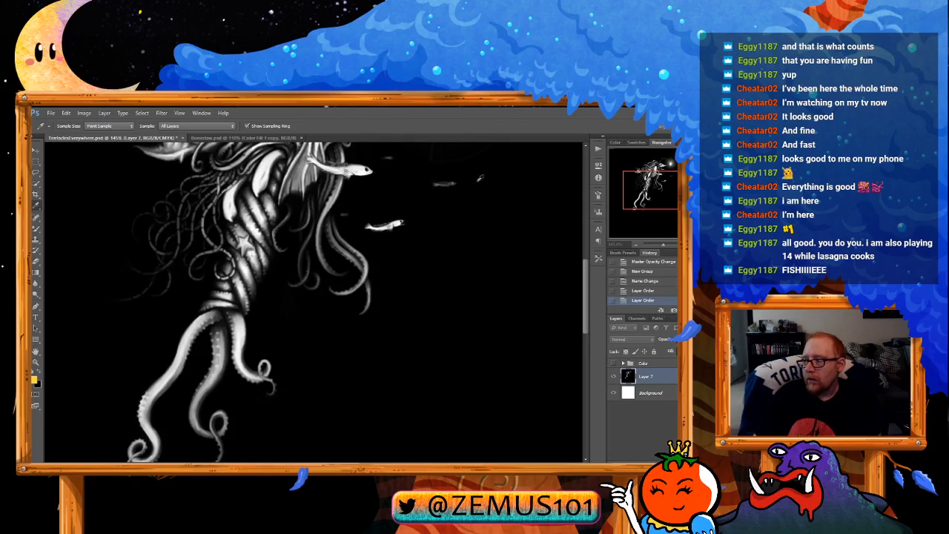
{"action": "left_click", "coordinate": [658, 214]}
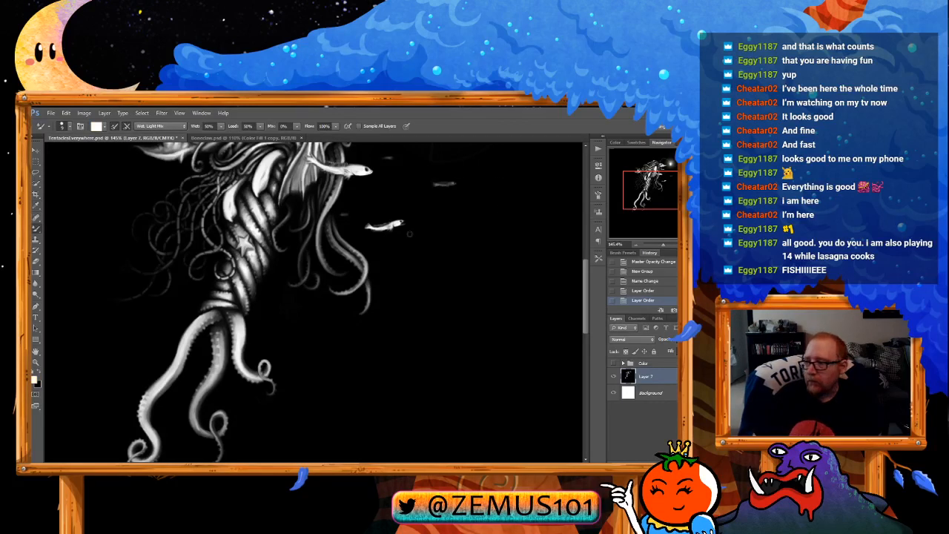
Step: Paste the copied fish as a new layer above Layer 7 and flip it horizontally to face the other way
{"action": "left_click_drag", "start_coordinate": [371, 297], "coordinate": [403, 259]}
{"action": "left_click_drag", "start_coordinate": [342, 293], "coordinate": [350, 289]}
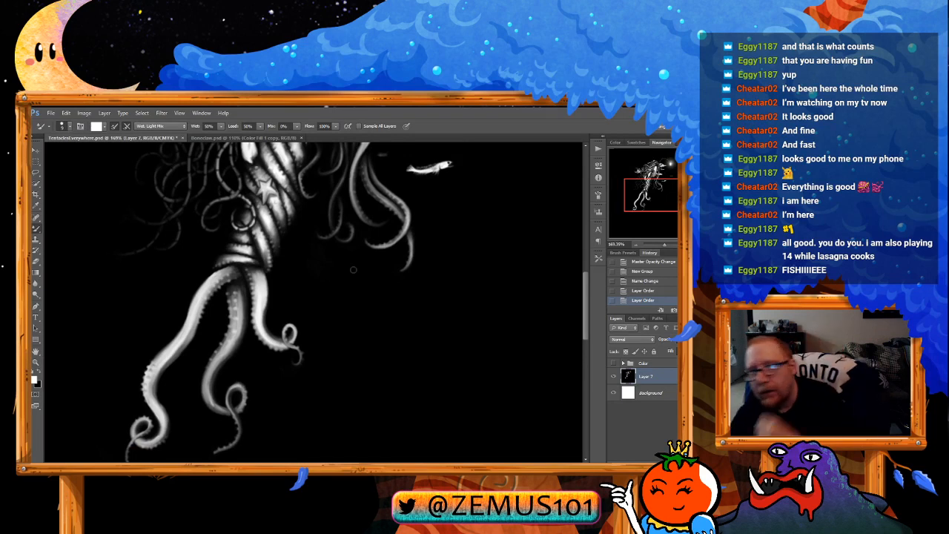
{"action": "mouse_move", "coordinate": [459, 236]}
{"action": "left_mouse_down"}
{"action": "mouse_move", "coordinate": [392, 337]}
{"action": "mouse_move", "coordinate": [440, 236]}
{"action": "mouse_move", "coordinate": [413, 300]}
{"action": "left_mouse_up"}
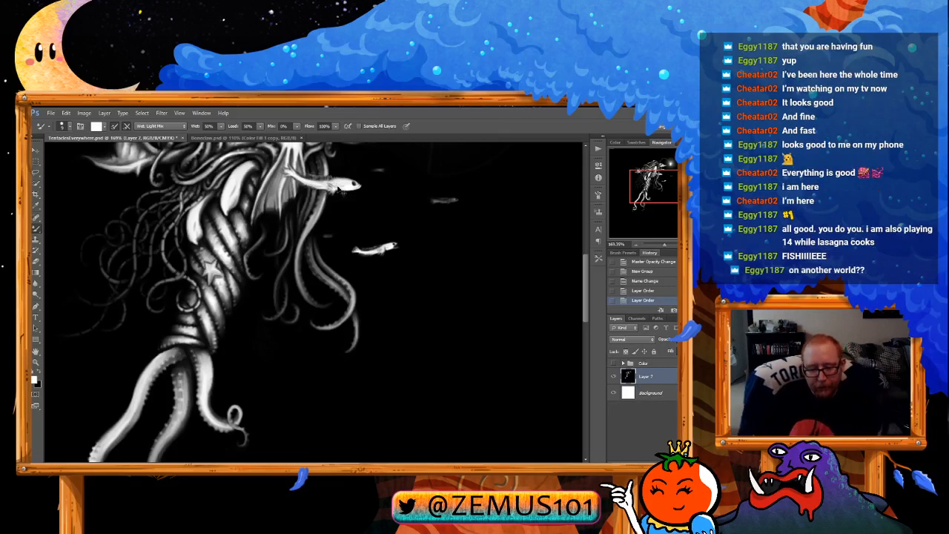
{"action": "key", "text": "ctrl+v"}
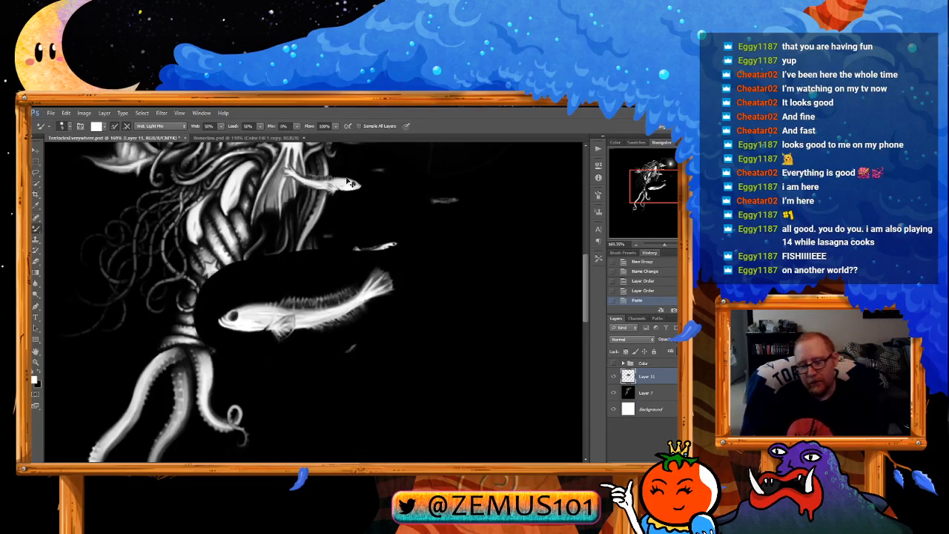
{"action": "key", "text": "ctrl+t"}
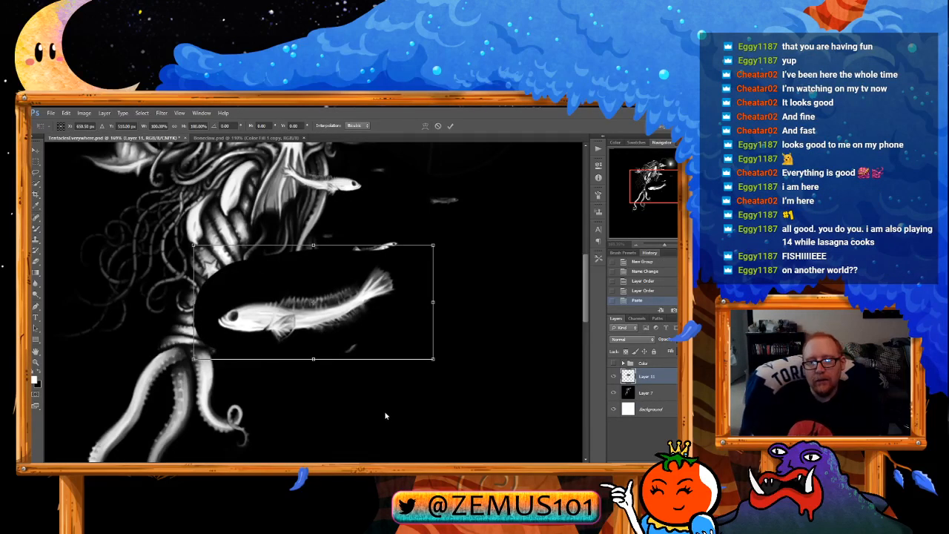
{"action": "left_click", "coordinate": [386, 416]}
{"action": "left_click", "coordinate": [451, 127]}
Step: Move the pasted fish down over the upper part of the creature's lower tentacles
{"action": "mouse_move", "coordinate": [381, 326]}
{"action": "left_mouse_down"}
{"action": "mouse_move", "coordinate": [447, 273]}
{"action": "mouse_move", "coordinate": [409, 282]}
{"action": "left_mouse_up"}
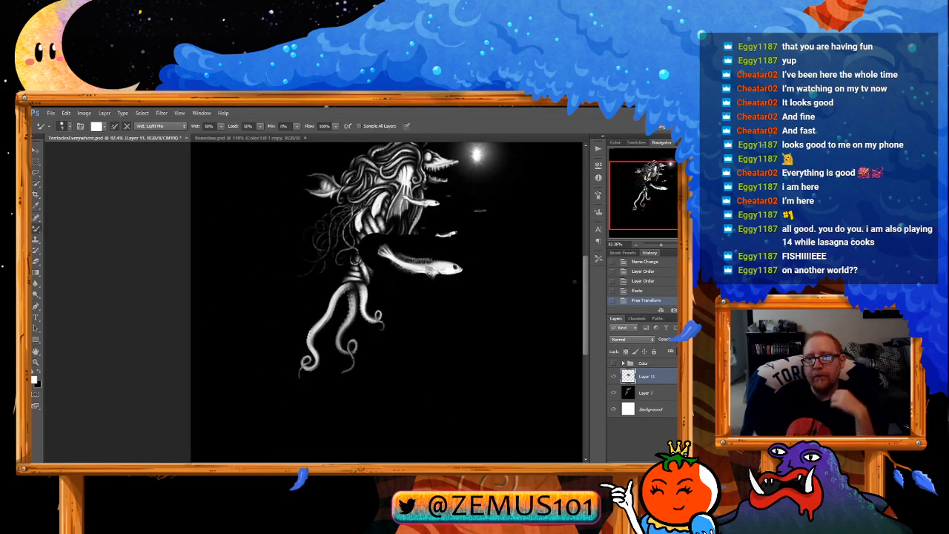
{"action": "mouse_move", "coordinate": [528, 275]}
{"action": "left_mouse_down"}
{"action": "mouse_move", "coordinate": [499, 295]}
{"action": "mouse_move", "coordinate": [513, 261]}
{"action": "left_mouse_up"}
{"action": "left_click_drag", "start_coordinate": [460, 308], "coordinate": [484, 307]}
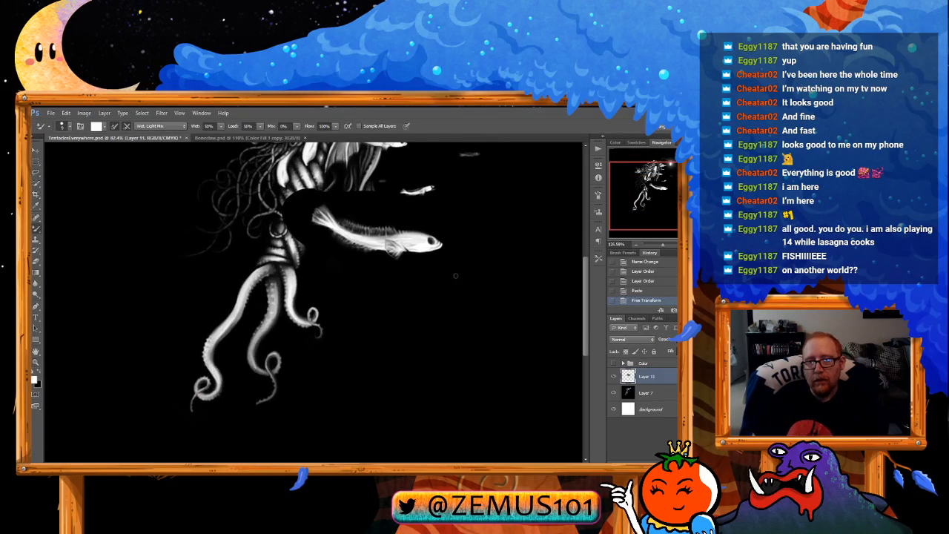
{"action": "left_click_drag", "start_coordinate": [419, 248], "coordinate": [338, 320]}
{"action": "left_click_drag", "start_coordinate": [448, 274], "coordinate": [433, 304]}
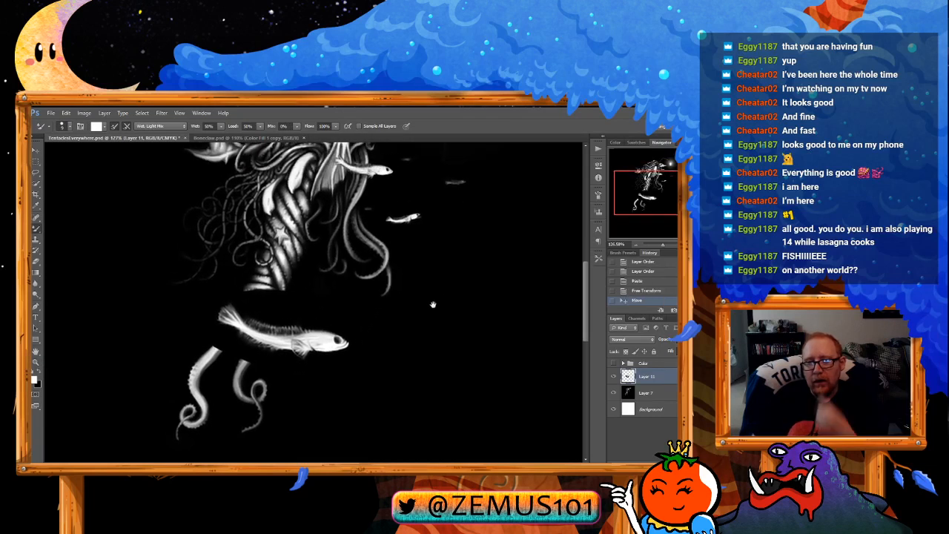
Step: Try out successive blending modes on the pasted fish's layer and settle on Lighten
{"action": "left_click", "coordinate": [628, 342]}
{"action": "left_click", "coordinate": [624, 331]}
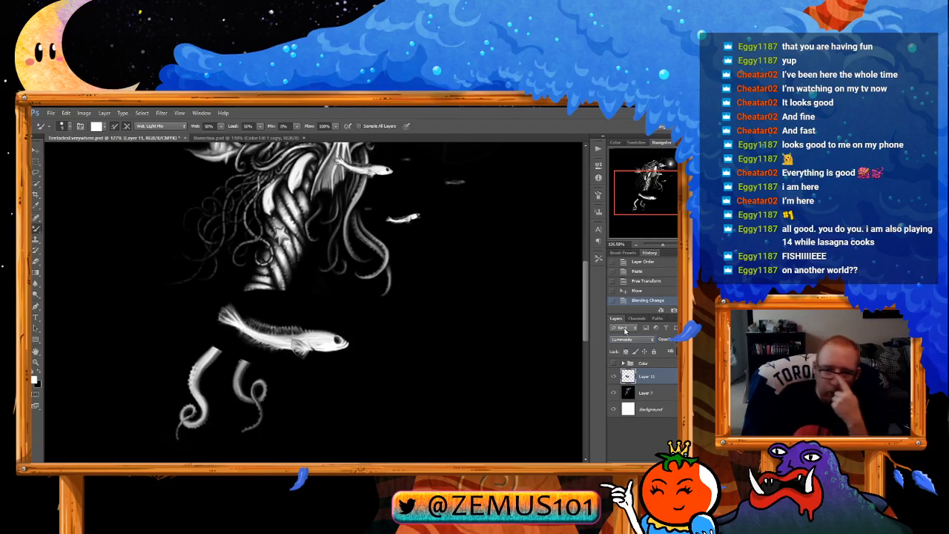
{"action": "key", "text": "Up"}
{"action": "key", "text": "Up"}
{"action": "key", "text": "Up"}
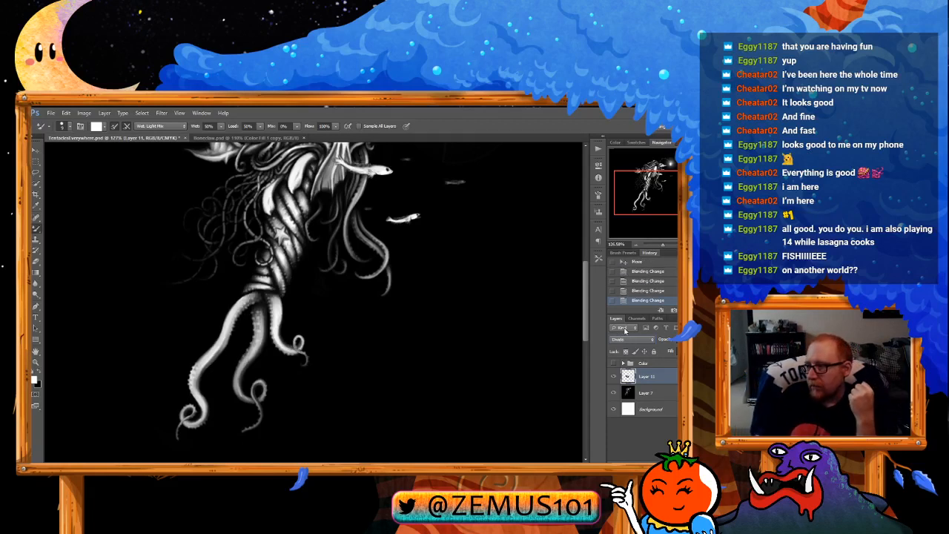
{"action": "key", "text": "Up"}
{"action": "key", "text": "Up"}
{"action": "key", "text": "Up"}
{"action": "key", "text": "Up"}
{"action": "key", "text": "Up"}
{"action": "key", "text": "Up"}
{"action": "key", "text": "Up"}
{"action": "key", "text": "Up"}
{"action": "key", "text": "Up"}
{"action": "key", "text": "Up"}
{"action": "key", "text": "Up"}
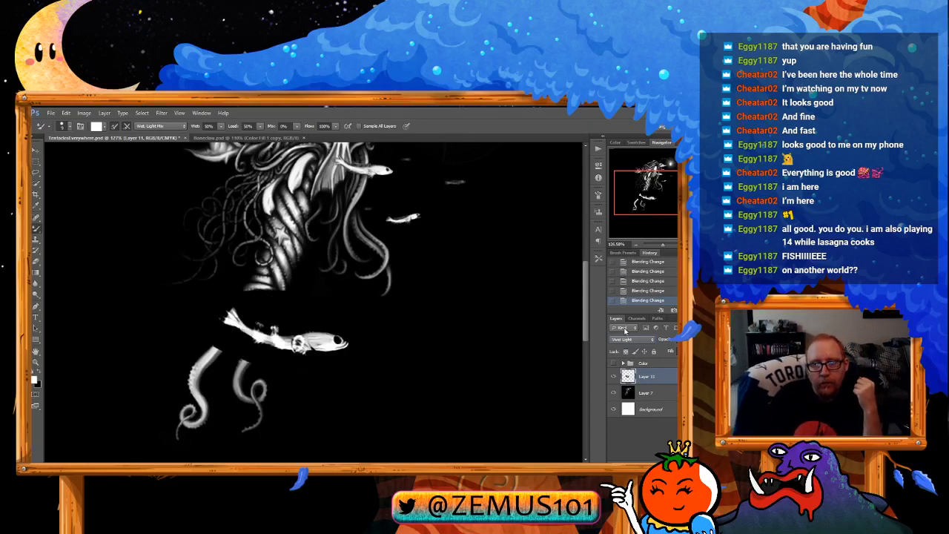
{"action": "key", "text": "Up"}
{"action": "key", "text": "Up"}
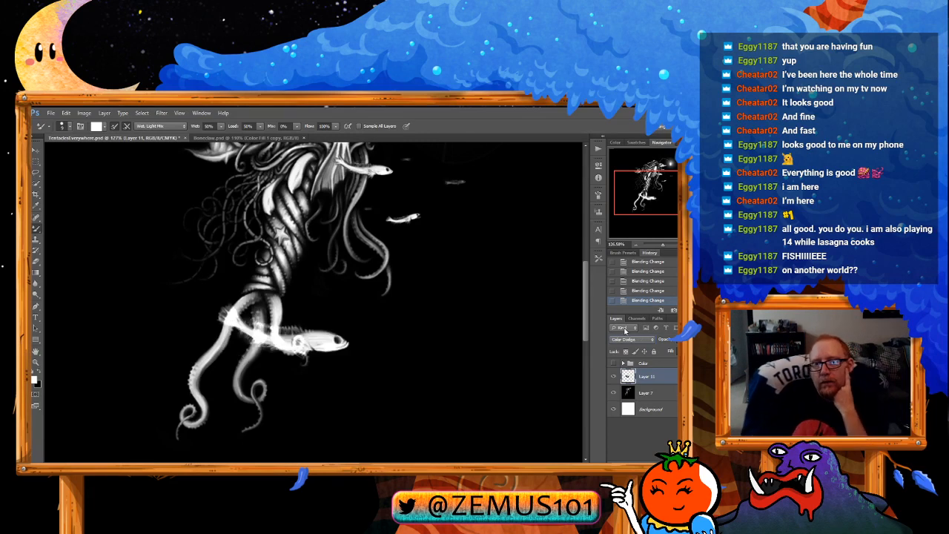
{"action": "key", "text": "Down"}
{"action": "key", "text": "Down"}
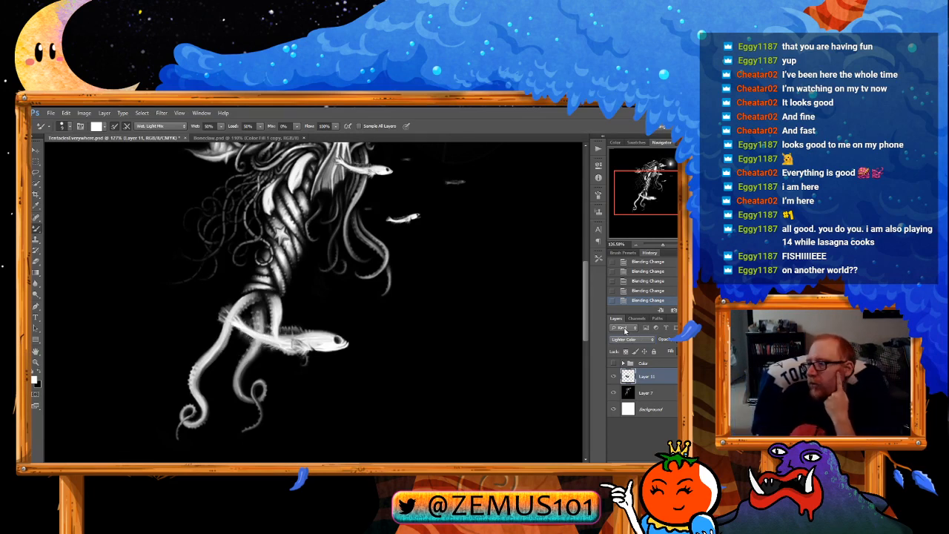
{"action": "key", "text": "Up"}
{"action": "key", "text": "Up"}
{"action": "key", "text": "Up"}
{"action": "key", "text": "Up"}
{"action": "key", "text": "Up"}
{"action": "key", "text": "Up"}
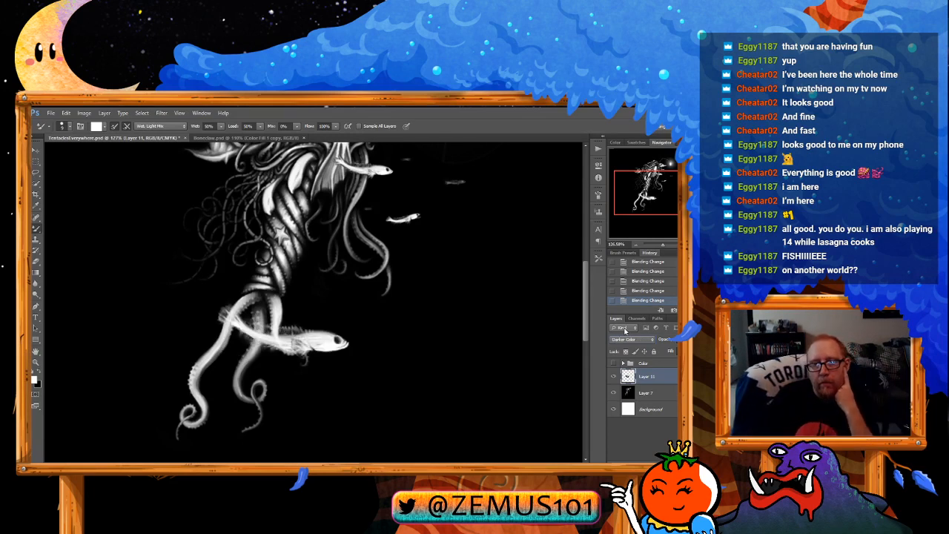
{"action": "key", "text": "Up"}
{"action": "key", "text": "Up"}
{"action": "key", "text": "Up"}
{"action": "key", "text": "Up"}
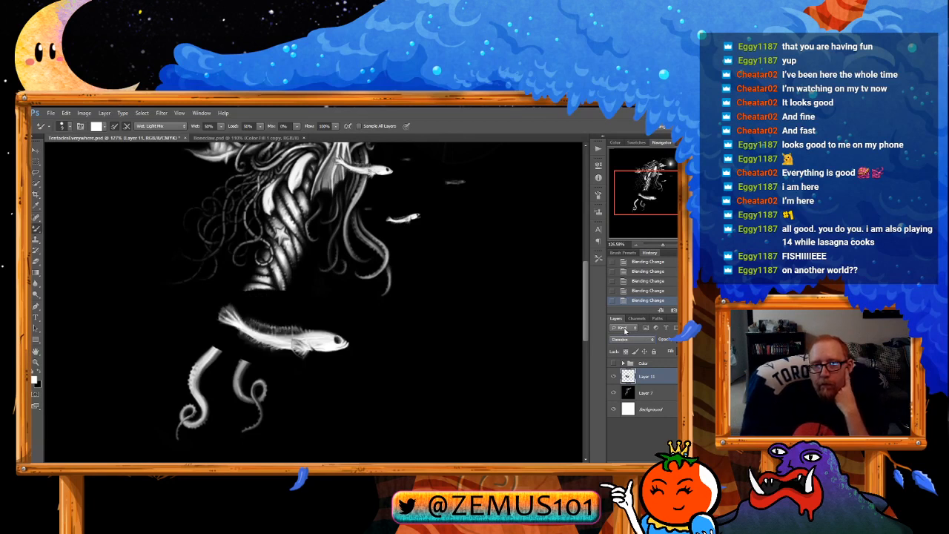
{"action": "key", "text": "Down"}
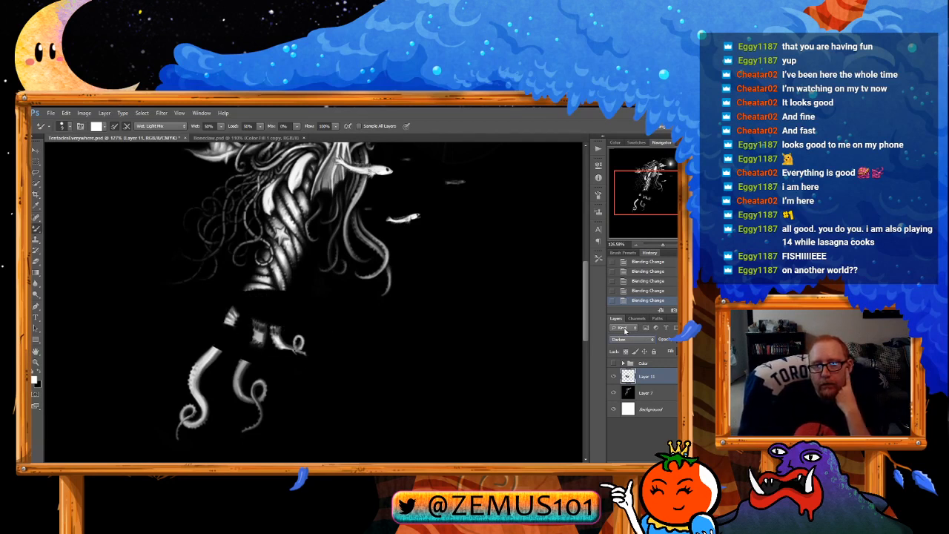
{"action": "key", "text": "Up"}
{"action": "key", "text": "Up"}
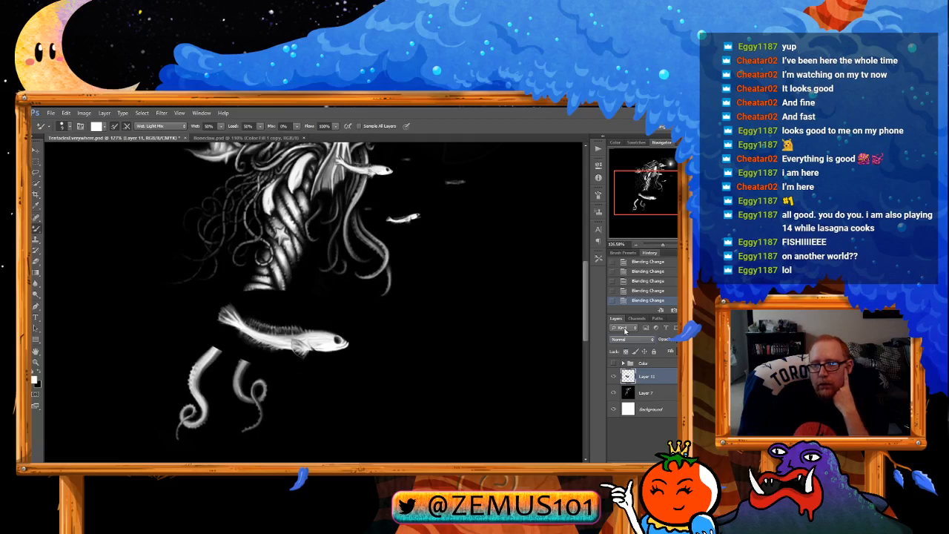
{"action": "key", "text": "Down"}
{"action": "key", "text": "Down"}
{"action": "key", "text": "Down"}
{"action": "key", "text": "Down"}
{"action": "key", "text": "Down"}
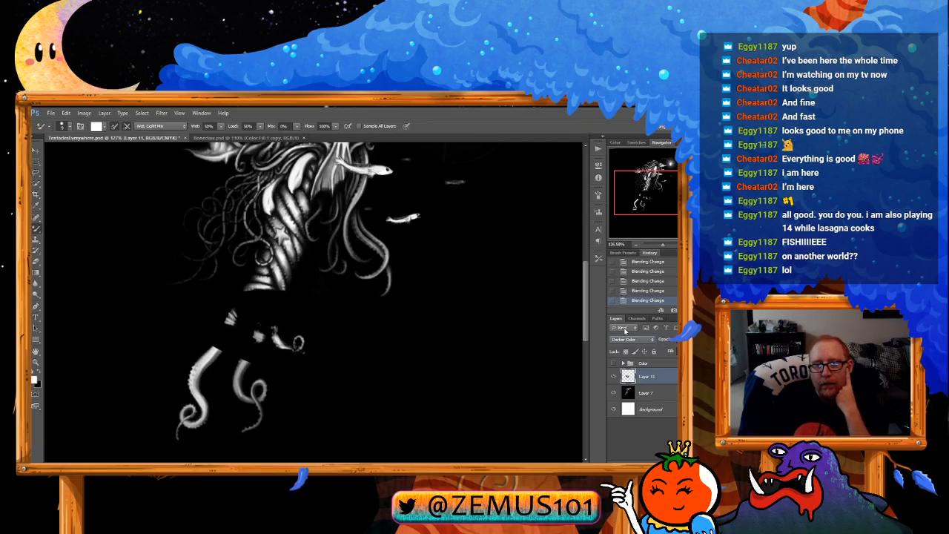
{"action": "key", "text": "Down"}
{"action": "key", "text": "Down"}
{"action": "key", "text": "Down"}
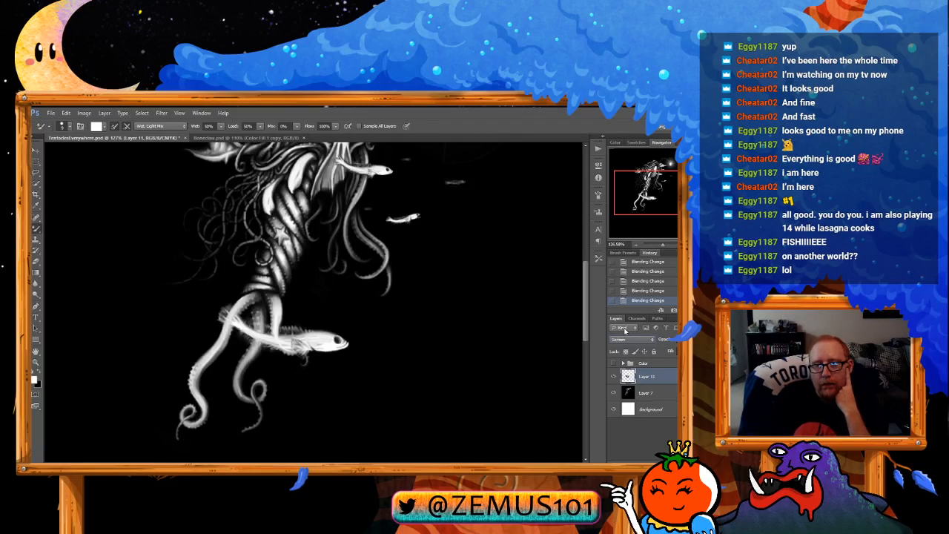
{"action": "key", "text": "Down"}
{"action": "key", "text": "Down"}
{"action": "key", "text": "Down"}
{"action": "key", "text": "Up"}
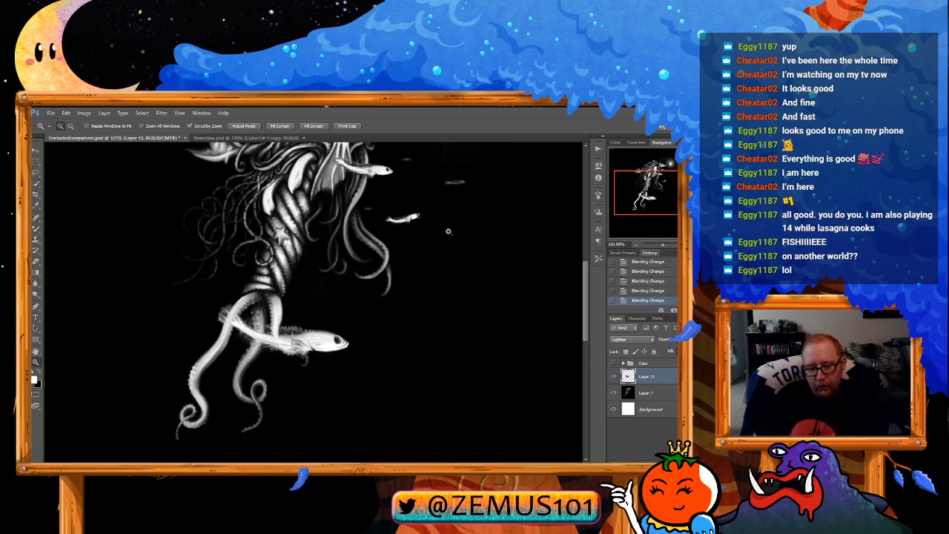
Step: Scale the pasted fish down with Free Transform to about half its size over the lower tentacles
{"action": "key", "text": "ctrl+space"}
{"action": "mouse_move", "coordinate": [408, 281]}
{"action": "left_mouse_down"}
{"action": "mouse_move", "coordinate": [371, 286]}
{"action": "mouse_move", "coordinate": [386, 259]}
{"action": "mouse_move", "coordinate": [239, 349]}
{"action": "left_mouse_up"}
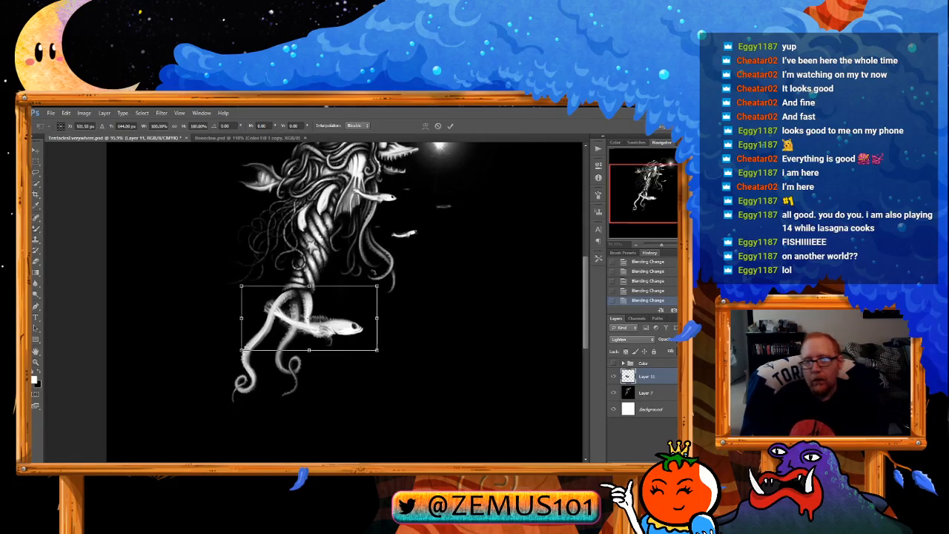
{"action": "key", "text": "ctrl+t"}
{"action": "left_click_drag", "start_coordinate": [351, 307], "coordinate": [311, 317]}
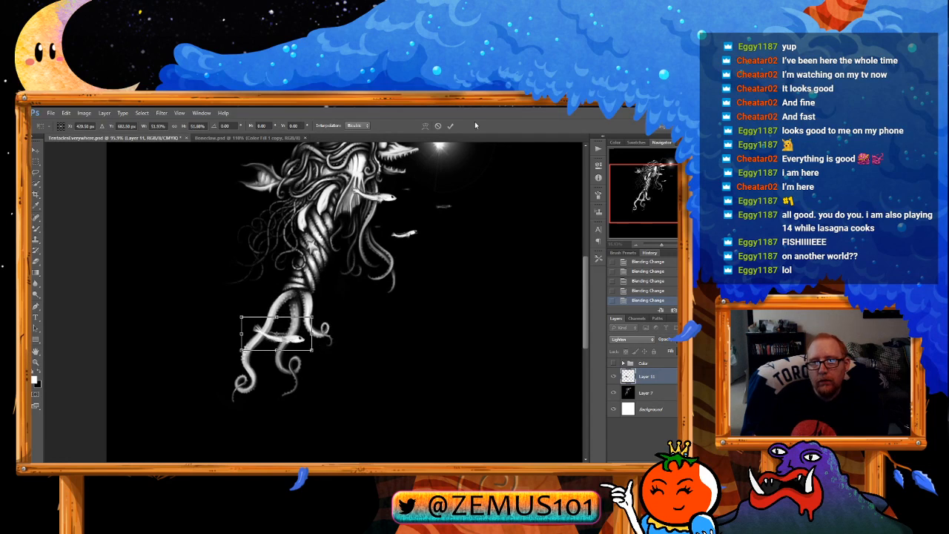
{"action": "key", "text": "Return"}
Step: Shrink the fish further and move it up beside the creature's head, into the dark area above the hair
{"action": "key", "text": "space"}
{"action": "left_click_drag", "start_coordinate": [367, 296], "coordinate": [359, 298]}
{"action": "left_click_drag", "start_coordinate": [359, 297], "coordinate": [409, 243]}
{"action": "key", "text": "ctrl+t"}
{"action": "mouse_move", "coordinate": [332, 286]}
{"action": "left_mouse_down"}
{"action": "mouse_move", "coordinate": [341, 305]}
{"action": "mouse_move", "coordinate": [323, 312]}
{"action": "mouse_move", "coordinate": [340, 326]}
{"action": "mouse_move", "coordinate": [331, 349]}
{"action": "mouse_move", "coordinate": [296, 320]}
{"action": "mouse_move", "coordinate": [300, 362]}
{"action": "mouse_move", "coordinate": [288, 345]}
{"action": "mouse_move", "coordinate": [303, 305]}
{"action": "mouse_move", "coordinate": [295, 308]}
{"action": "mouse_move", "coordinate": [368, 332]}
{"action": "mouse_move", "coordinate": [364, 309]}
{"action": "mouse_move", "coordinate": [305, 282]}
{"action": "mouse_move", "coordinate": [249, 283]}
{"action": "mouse_move", "coordinate": [219, 319]}
{"action": "mouse_move", "coordinate": [392, 318]}
{"action": "mouse_move", "coordinate": [300, 341]}
{"action": "mouse_move", "coordinate": [261, 181]}
{"action": "left_mouse_up"}
{"action": "key", "text": "Return"}
{"action": "scroll", "coordinate": [305, 198], "scroll_direction": "up", "scroll_amount": 3}
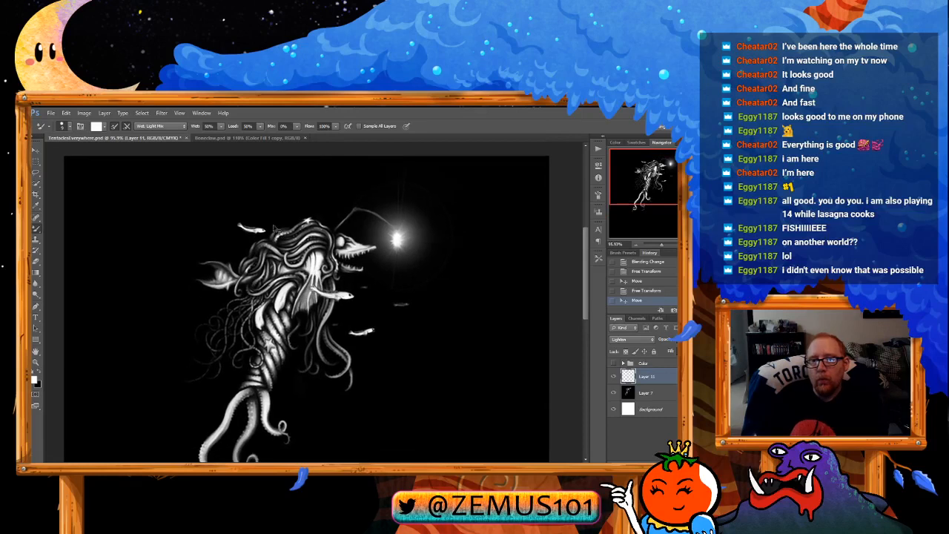
{"action": "scroll", "coordinate": [245, 215], "scroll_direction": "down", "scroll_amount": 1}
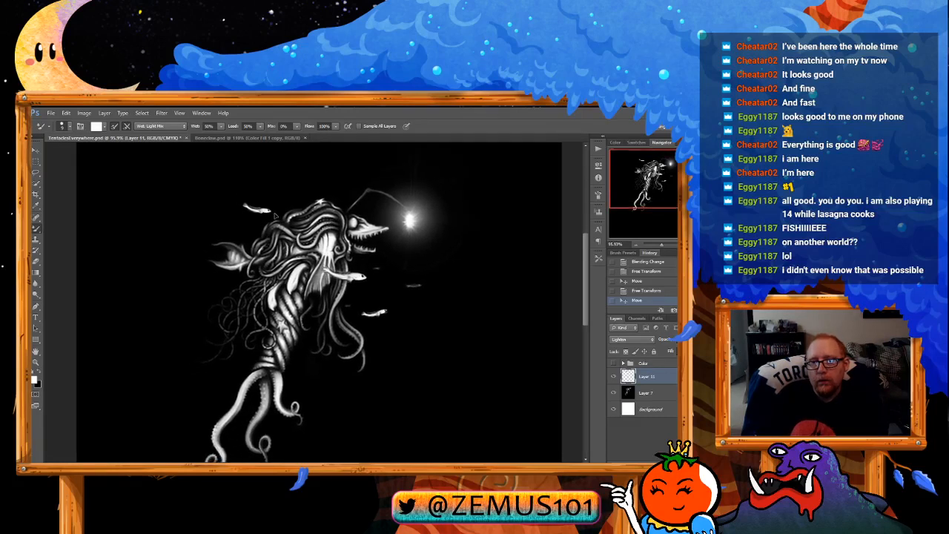
{"action": "scroll", "coordinate": [274, 215], "scroll_direction": "down", "scroll_amount": 2}
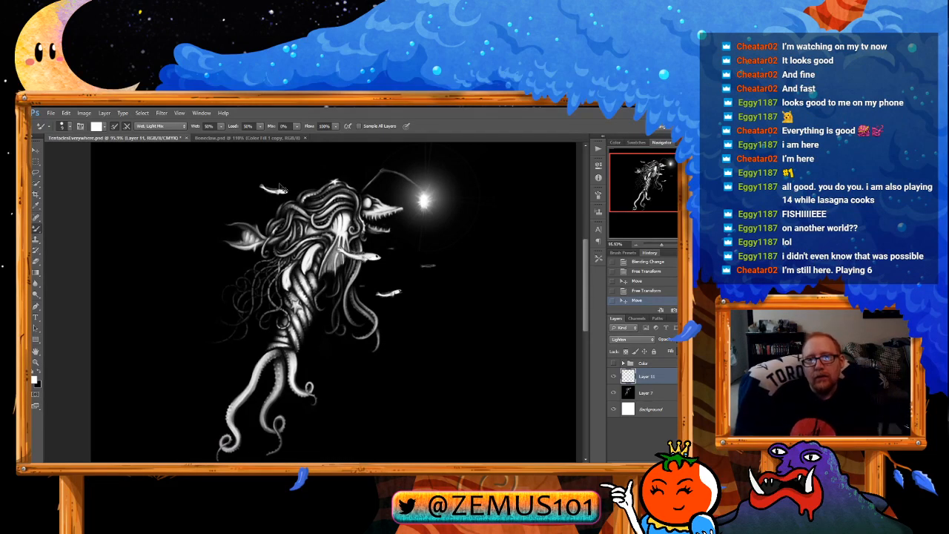
Step: Move the small fish down onto the creature's torso, over the pale fin above the twisted body
{"action": "key", "text": "z"}
{"action": "left_click", "coordinate": [343, 259]}
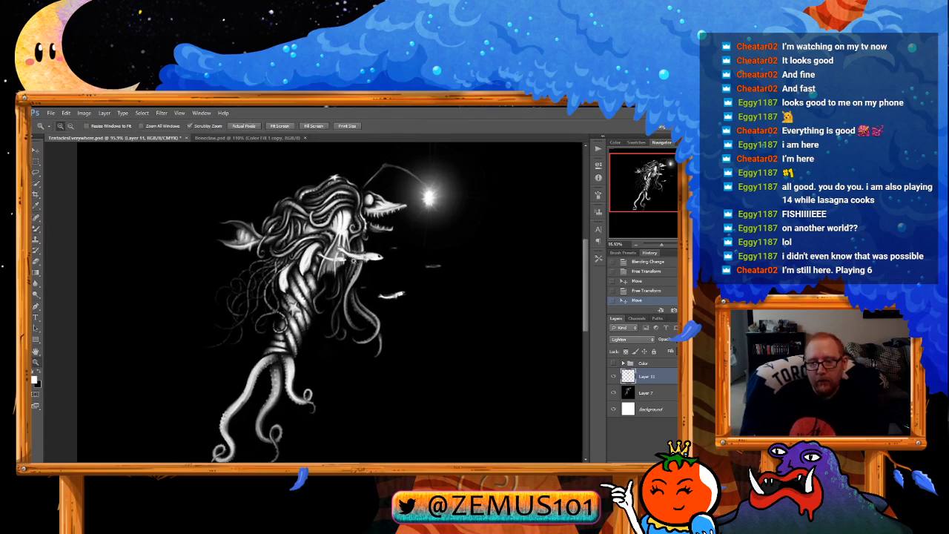
{"action": "left_click", "coordinate": [343, 260]}
{"action": "key", "text": "b"}
{"action": "mouse_move", "coordinate": [332, 258]}
{"action": "left_mouse_down"}
{"action": "mouse_move", "coordinate": [300, 274]}
{"action": "mouse_move", "coordinate": [318, 263]}
{"action": "mouse_move", "coordinate": [288, 229]}
{"action": "mouse_move", "coordinate": [314, 253]}
{"action": "mouse_move", "coordinate": [313, 287]}
{"action": "mouse_move", "coordinate": [330, 287]}
{"action": "mouse_move", "coordinate": [316, 251]}
{"action": "left_mouse_up"}
{"action": "key", "text": "z"}
{"action": "left_click", "coordinate": [318, 268]}
{"action": "key", "text": "b"}
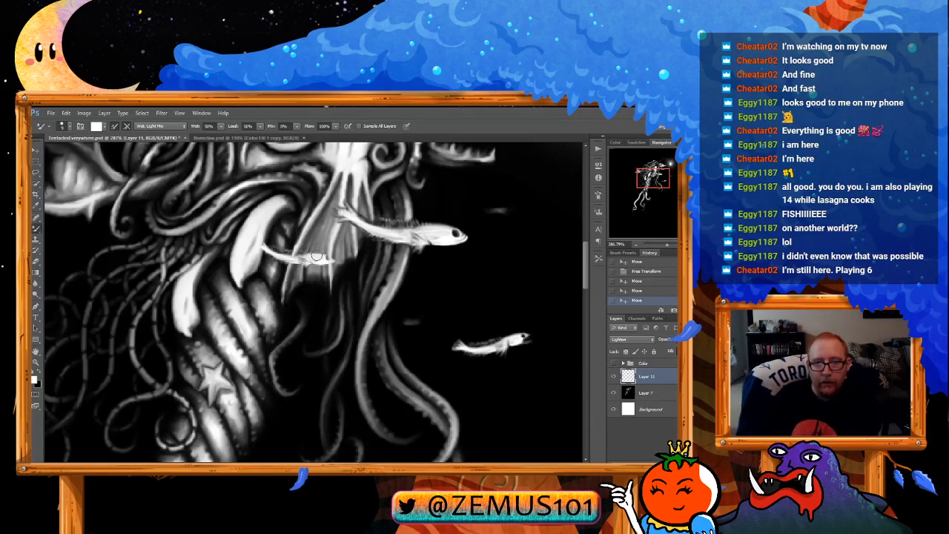
{"action": "scroll", "coordinate": [322, 259], "scroll_direction": "down", "scroll_amount": 2}
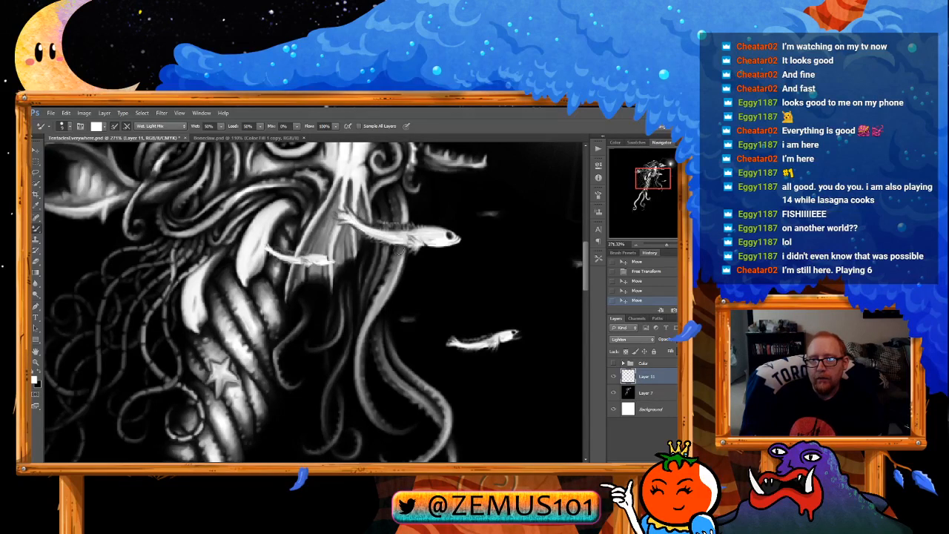
{"action": "mouse_move", "coordinate": [324, 271]}
{"action": "left_mouse_down"}
{"action": "mouse_move", "coordinate": [310, 281]}
{"action": "mouse_move", "coordinate": [327, 286]}
{"action": "left_mouse_up"}
{"action": "key", "text": "z"}
{"action": "left_click_drag", "start_coordinate": [309, 260], "coordinate": [307, 287]}
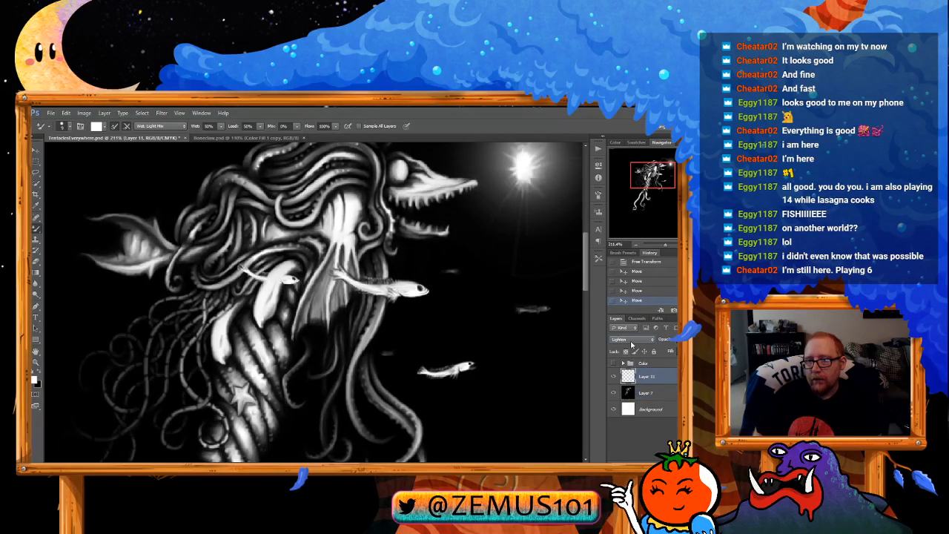
Step: Compare blending modes for the small fish against the torso and set its layer to Screen
{"action": "scroll", "coordinate": [615, 339], "scroll_direction": "down", "scroll_amount": 1}
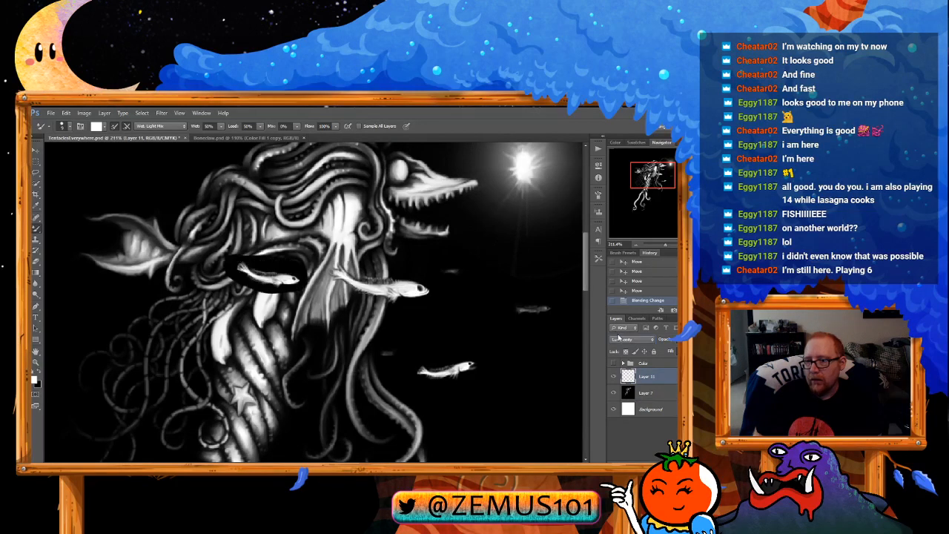
{"action": "scroll", "coordinate": [615, 341], "scroll_direction": "down", "scroll_amount": 2}
{"action": "scroll", "coordinate": [616, 340], "scroll_direction": "down", "scroll_amount": 6}
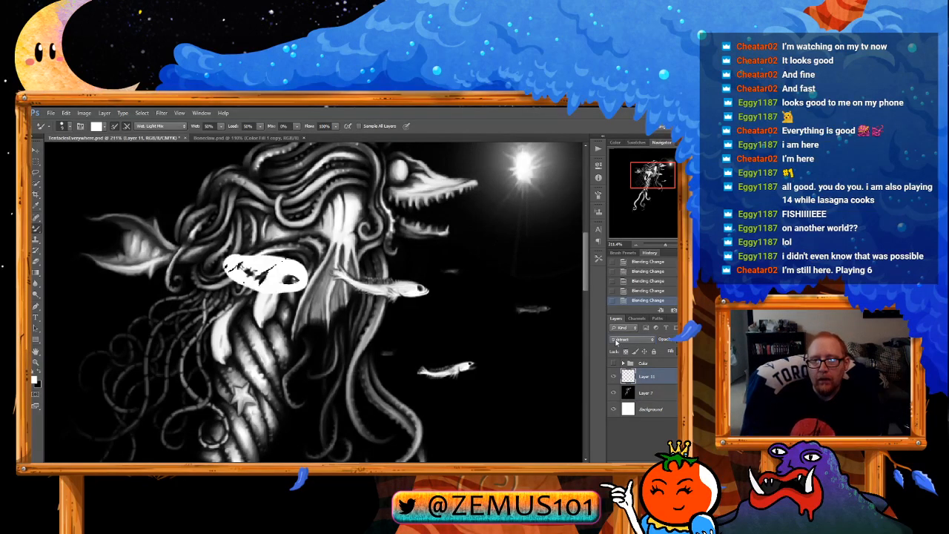
{"action": "scroll", "coordinate": [615, 340], "scroll_direction": "up", "scroll_amount": 3}
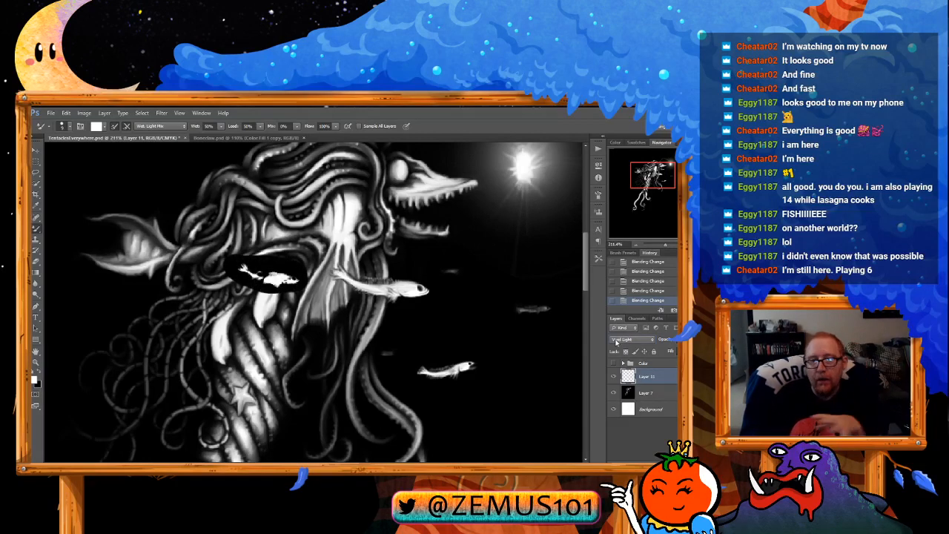
{"action": "scroll", "coordinate": [615, 341], "scroll_direction": "up", "scroll_amount": 6}
{"action": "scroll", "coordinate": [615, 341], "scroll_direction": "up", "scroll_amount": 4}
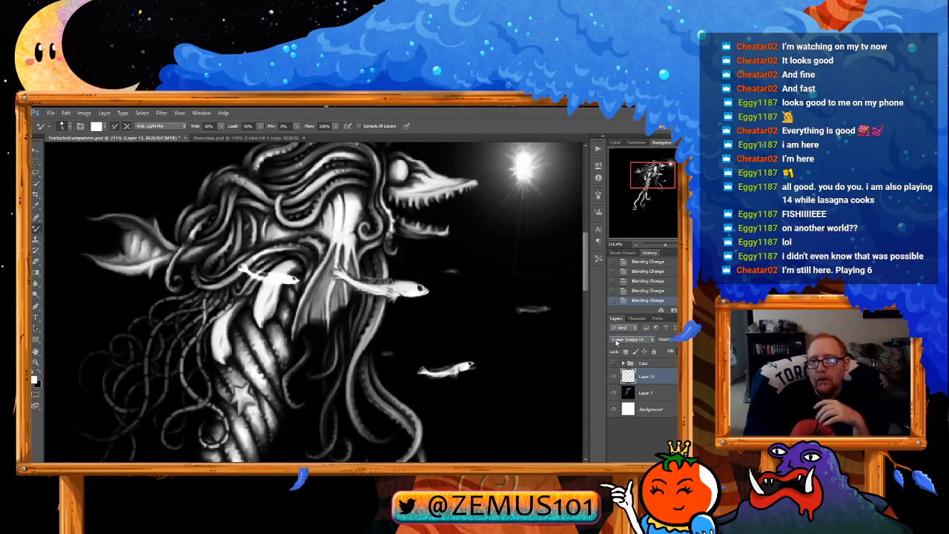
{"action": "scroll", "coordinate": [615, 340], "scroll_direction": "up", "scroll_amount": 5}
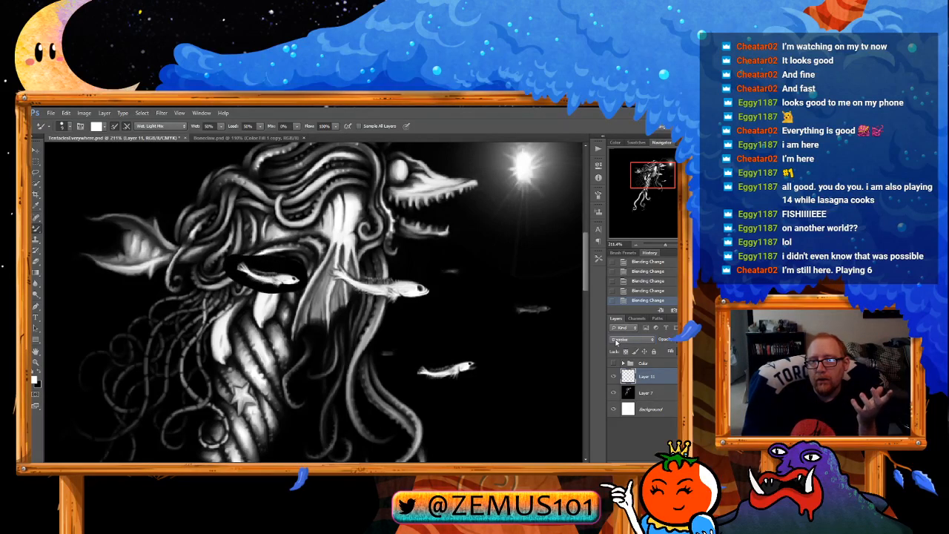
{"action": "scroll", "coordinate": [615, 341], "scroll_direction": "down", "scroll_amount": 8}
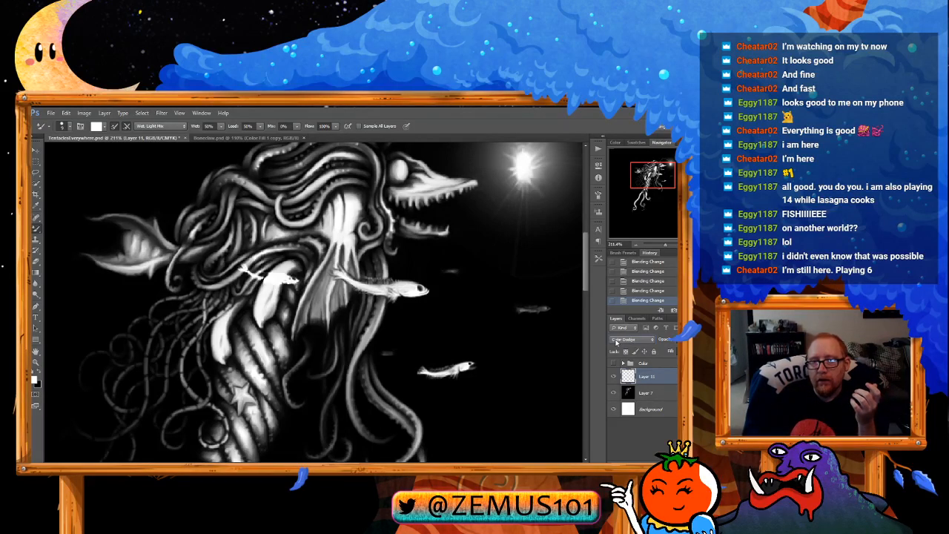
{"action": "scroll", "coordinate": [616, 341], "scroll_direction": "up", "scroll_amount": 3}
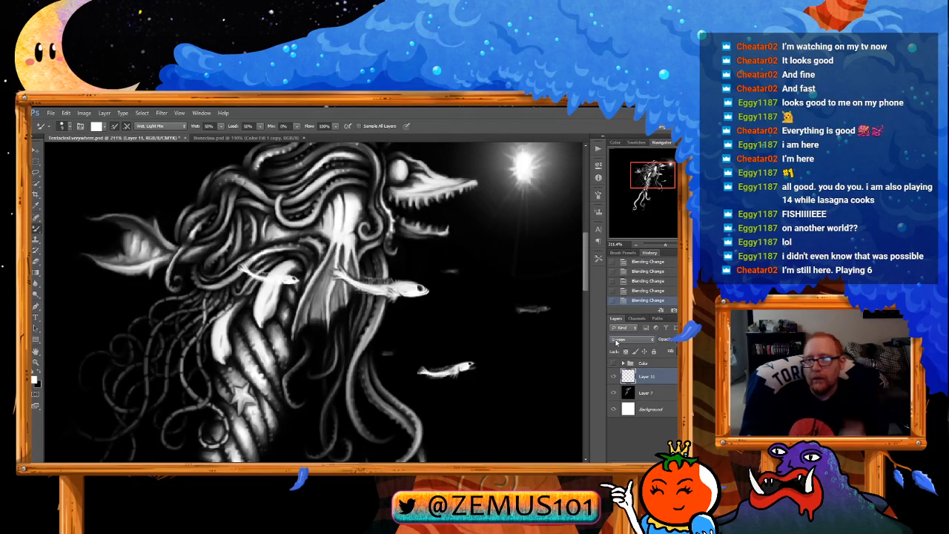
{"action": "left_click_drag", "start_coordinate": [461, 273], "coordinate": [438, 277]}
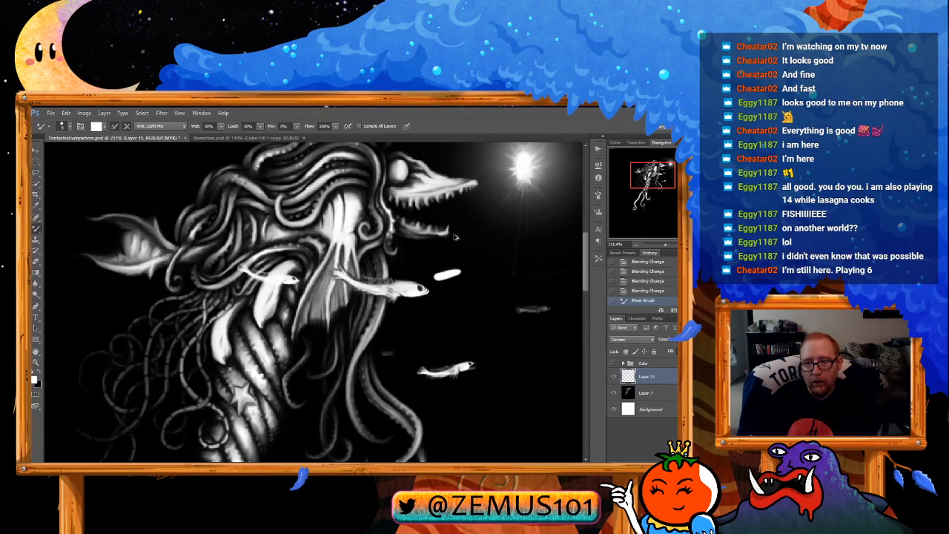
{"action": "key", "text": "ctrl+z"}
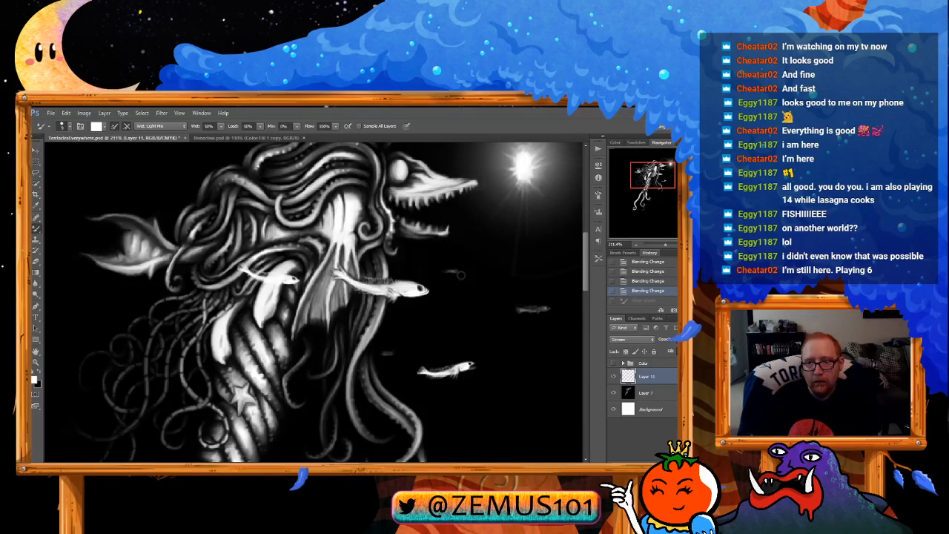
Step: Make the fish slightly smaller with Free Transform and reposition it in the dark area behind and above the hair
{"action": "key", "text": "z"}
{"action": "left_click_drag", "start_coordinate": [326, 261], "coordinate": [289, 250]}
{"action": "key", "text": "ctrl+t"}
{"action": "left_click", "coordinate": [450, 126]}
{"action": "left_click_drag", "start_coordinate": [272, 240], "coordinate": [287, 249]}
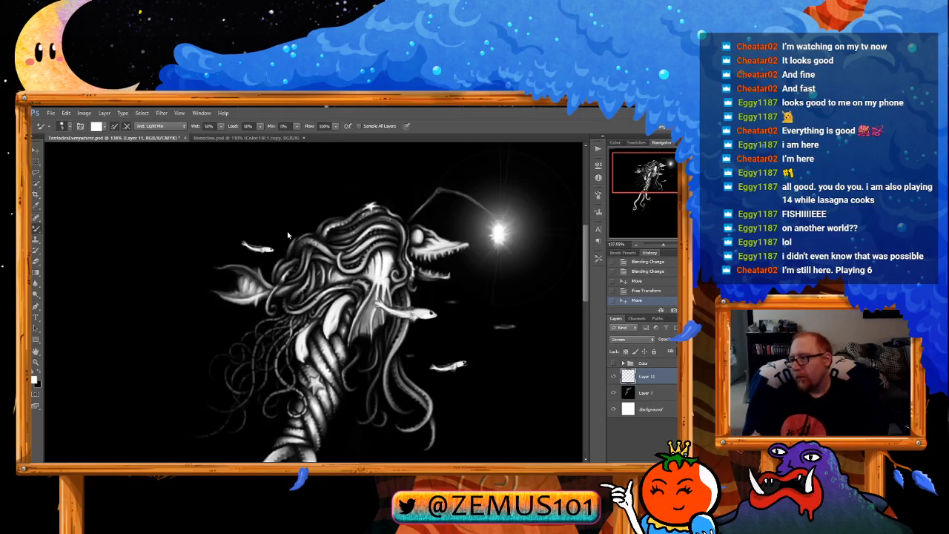
{"action": "left_click_drag", "start_coordinate": [327, 247], "coordinate": [293, 233]}
{"action": "left_click_drag", "start_coordinate": [361, 245], "coordinate": [308, 215]}
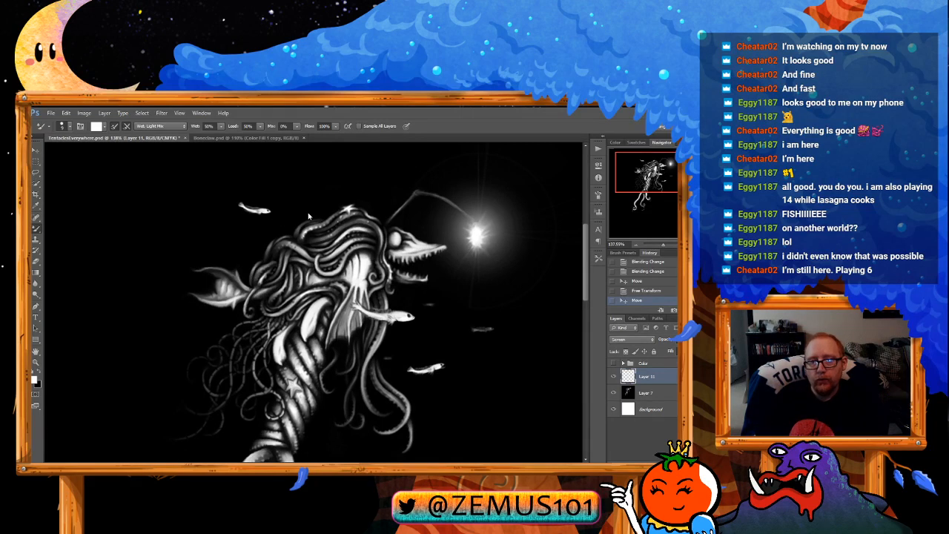
{"action": "left_click_drag", "start_coordinate": [401, 206], "coordinate": [394, 186]}
{"action": "left_click_drag", "start_coordinate": [415, 225], "coordinate": [388, 216]}
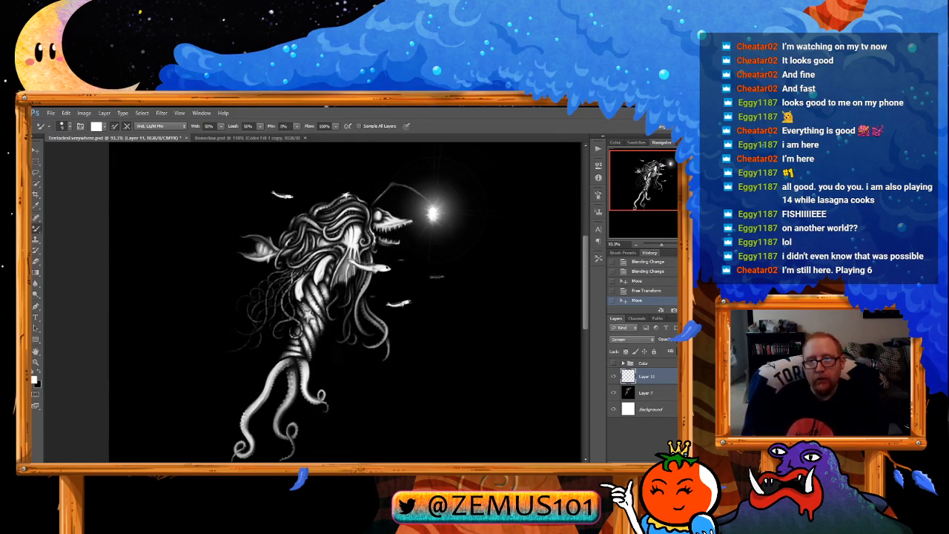
Step: Rotate the small fish about 18 degrees clockwise with Free Transform so it angles downward in the dark area above the hair
{"action": "left_click_drag", "start_coordinate": [288, 216], "coordinate": [319, 217]}
{"action": "key", "text": "ctrl+t"}
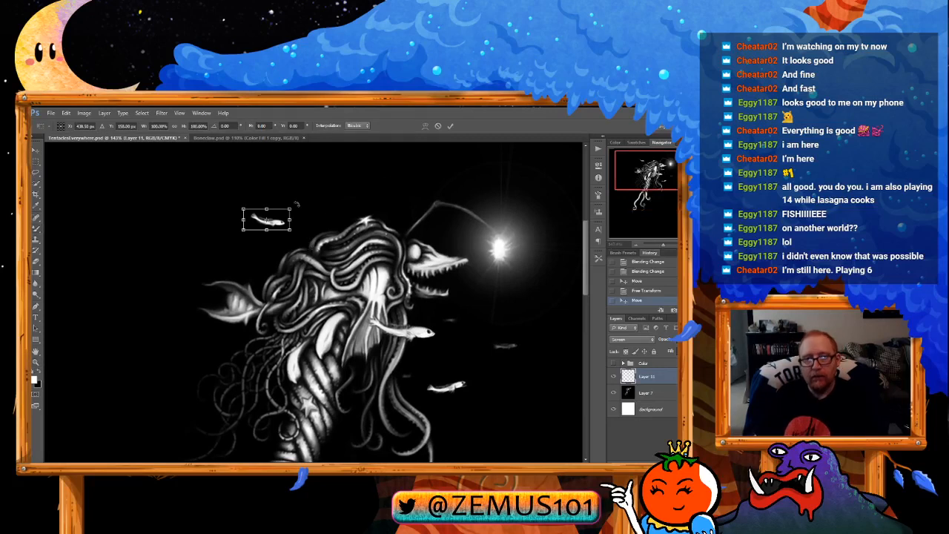
{"action": "left_click_drag", "start_coordinate": [245, 224], "coordinate": [247, 187]}
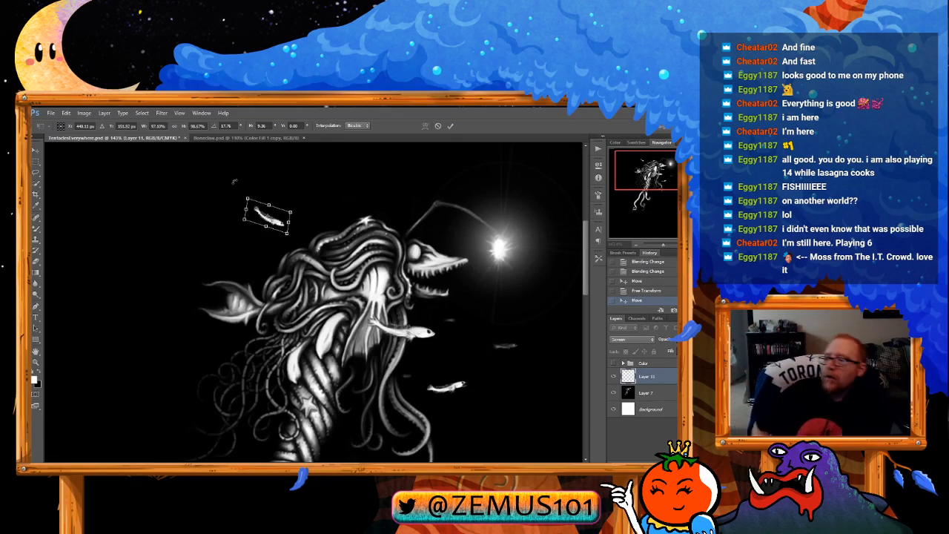
{"action": "left_click", "coordinate": [450, 125]}
{"action": "key", "text": "b"}
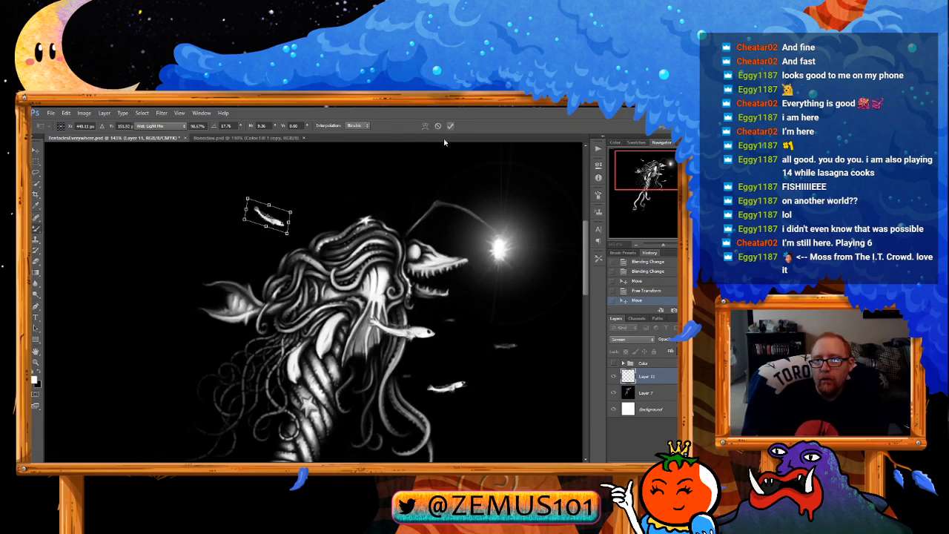
Step: Distort the small fish slightly with Free Transform and settle it just above the back of the creature's hair
{"action": "left_click_drag", "start_coordinate": [279, 228], "coordinate": [239, 212]}
{"action": "key", "text": "ctrl+t"}
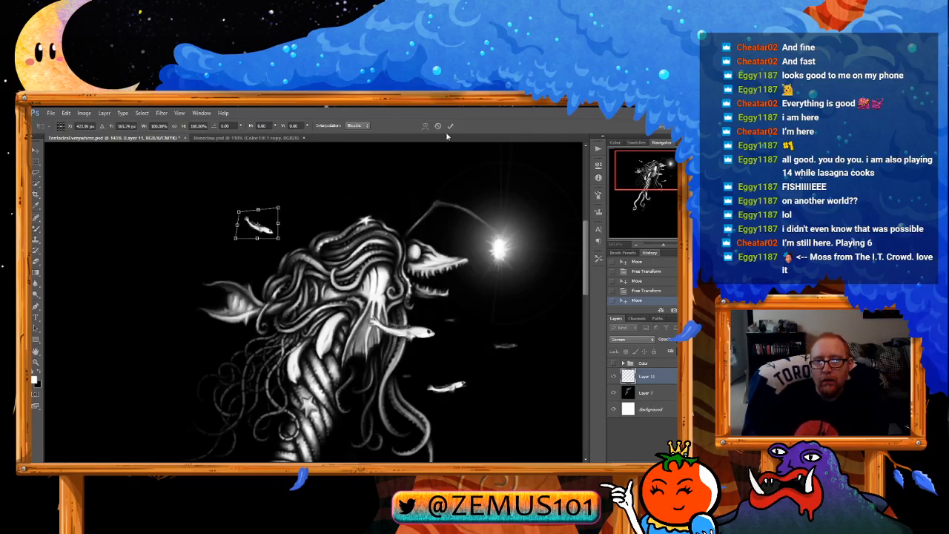
{"action": "left_click_drag", "start_coordinate": [280, 242], "coordinate": [276, 234]}
{"action": "left_click", "coordinate": [450, 125]}
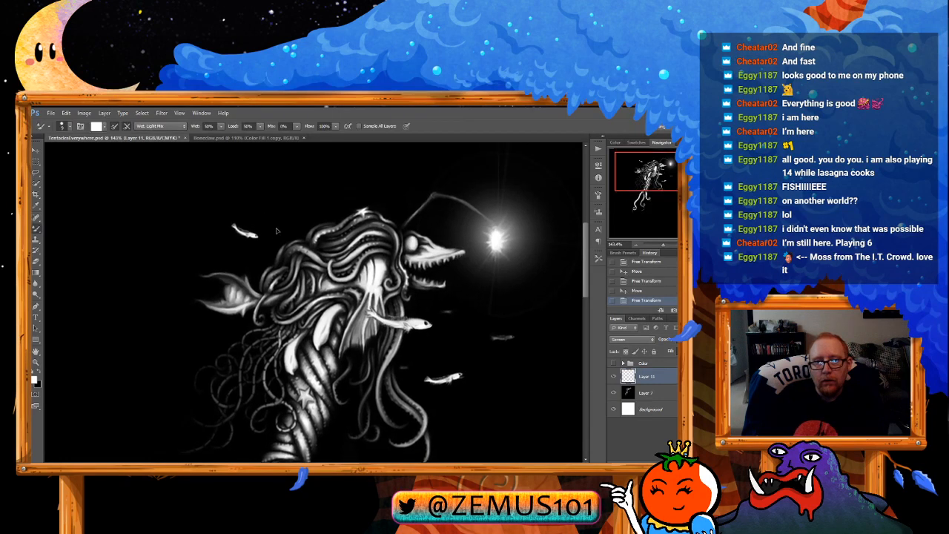
{"action": "left_click_drag", "start_coordinate": [253, 231], "coordinate": [275, 229]}
{"action": "left_click_drag", "start_coordinate": [395, 181], "coordinate": [417, 174]}
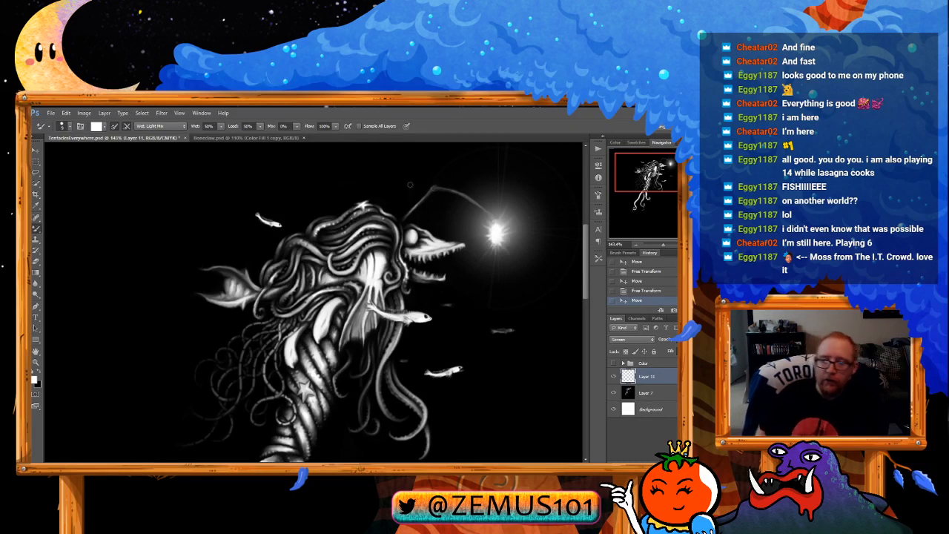
Step: Lower the opacity of the small fish's layer to dim it and save the document
{"action": "mouse_move", "coordinate": [665, 339]}
{"action": "left_mouse_down"}
{"action": "mouse_move", "coordinate": [648, 339]}
{"action": "mouse_move", "coordinate": [673, 352]}
{"action": "left_mouse_up"}
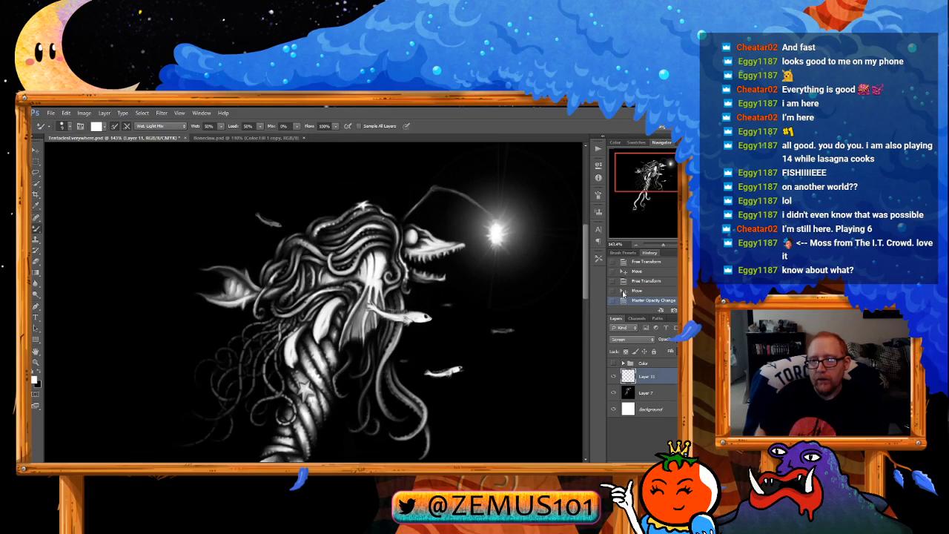
{"action": "key", "text": "ctrl+s"}
Step: Duplicate the small fish's layer and merge the copy with the original Layer 11
{"action": "key", "text": "ctrl+j"}
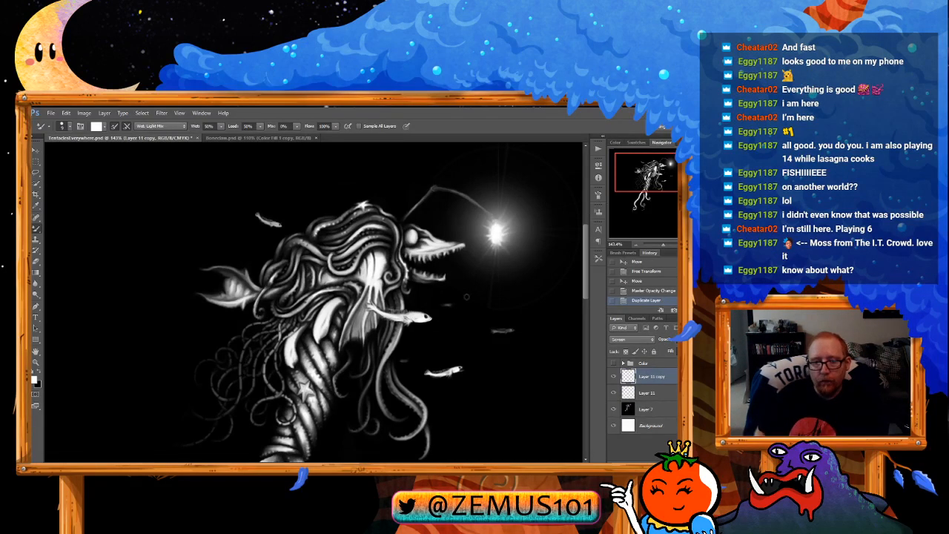
{"action": "left_click", "coordinate": [643, 392], "text": "shift"}
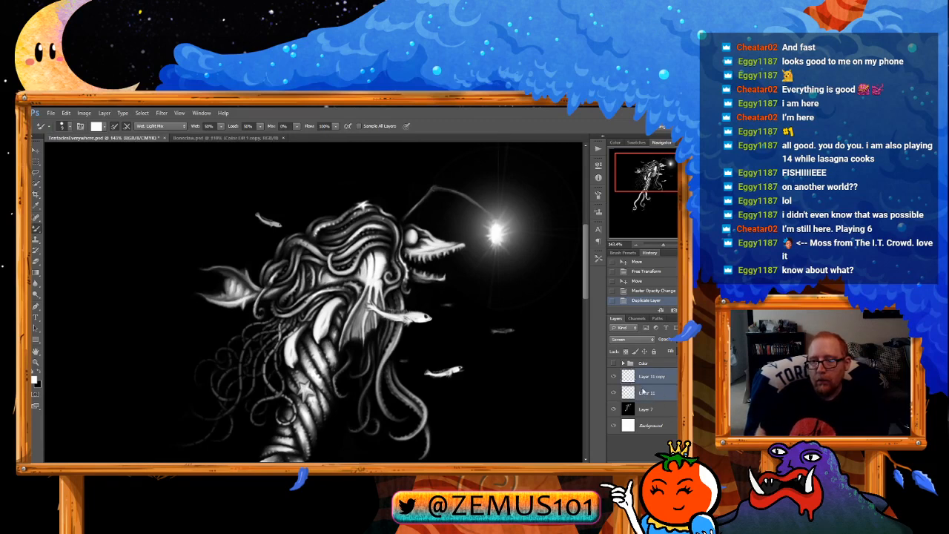
{"action": "key", "text": "ctrl+e"}
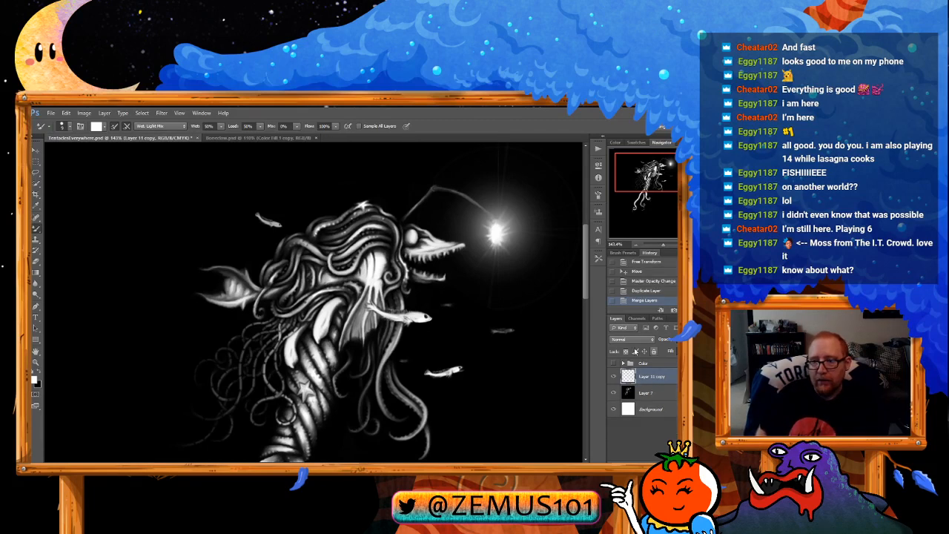
Step: Touch up the small fish with the Mixer Brush set to the Dry, Heavy Load preset
{"action": "key", "text": "z"}
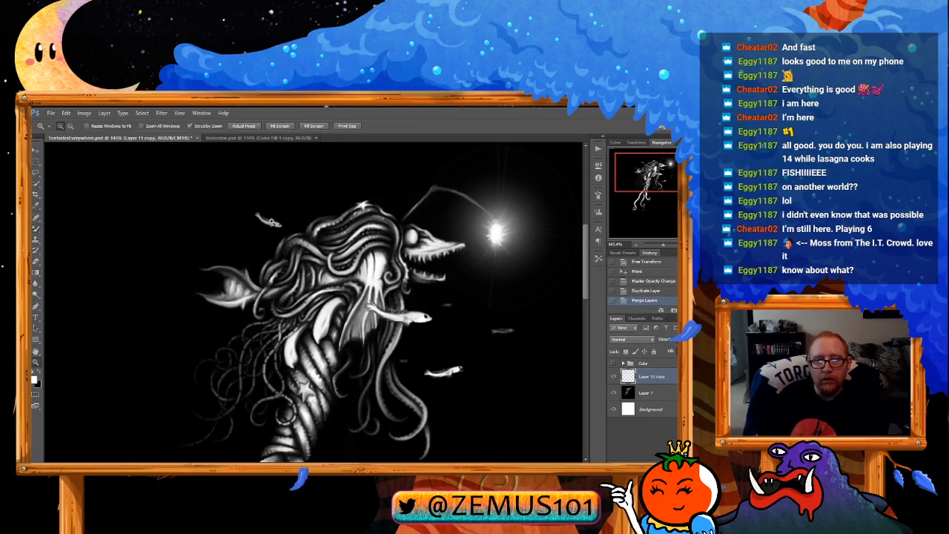
{"action": "left_click_drag", "start_coordinate": [272, 221], "coordinate": [311, 215]}
{"action": "key", "text": "b"}
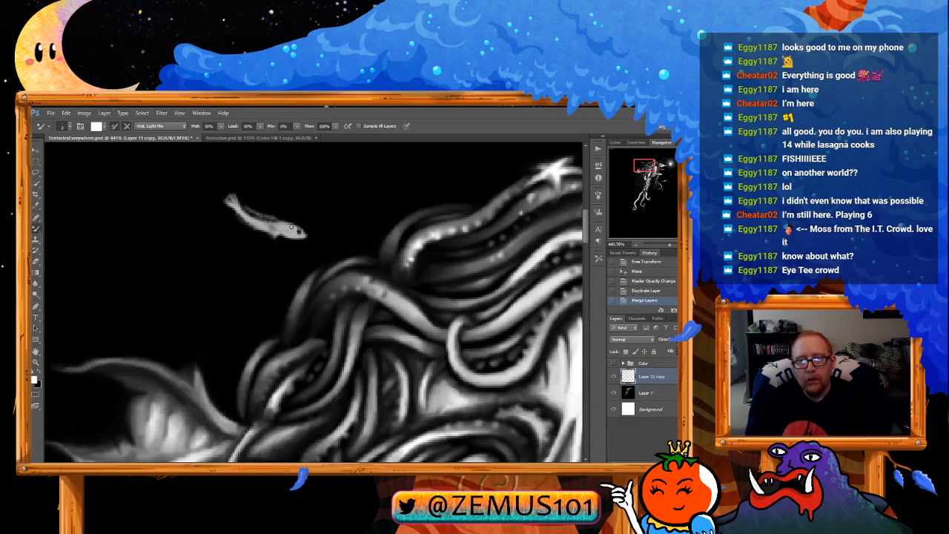
{"action": "left_click_drag", "start_coordinate": [292, 227], "coordinate": [287, 223]}
{"action": "key", "text": "ctrl+z"}
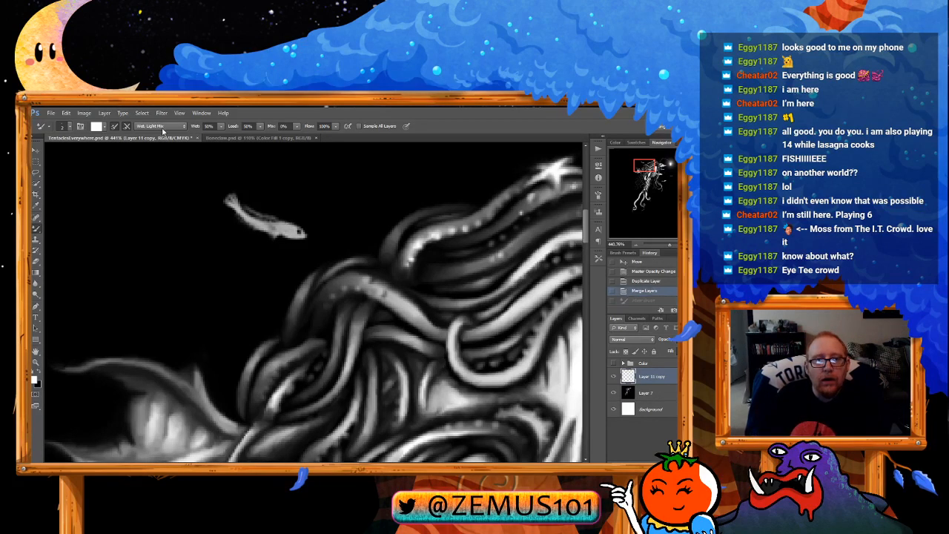
{"action": "left_click", "coordinate": [151, 162]}
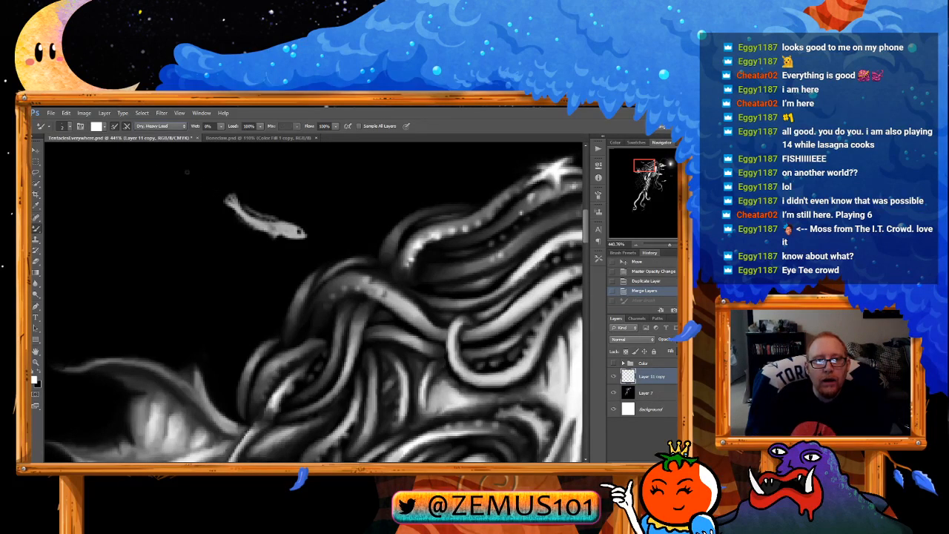
{"action": "left_click", "coordinate": [249, 217]}
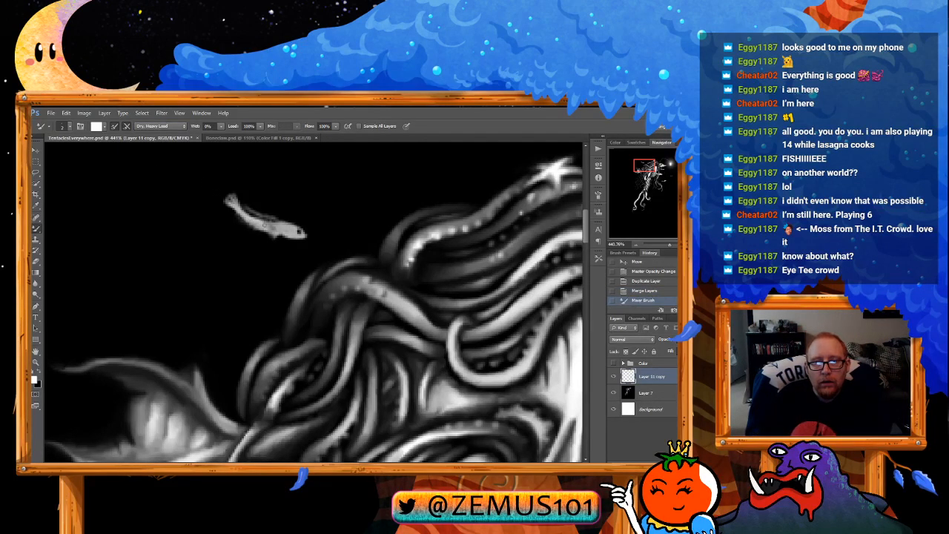
{"action": "left_click", "coordinate": [273, 196]}
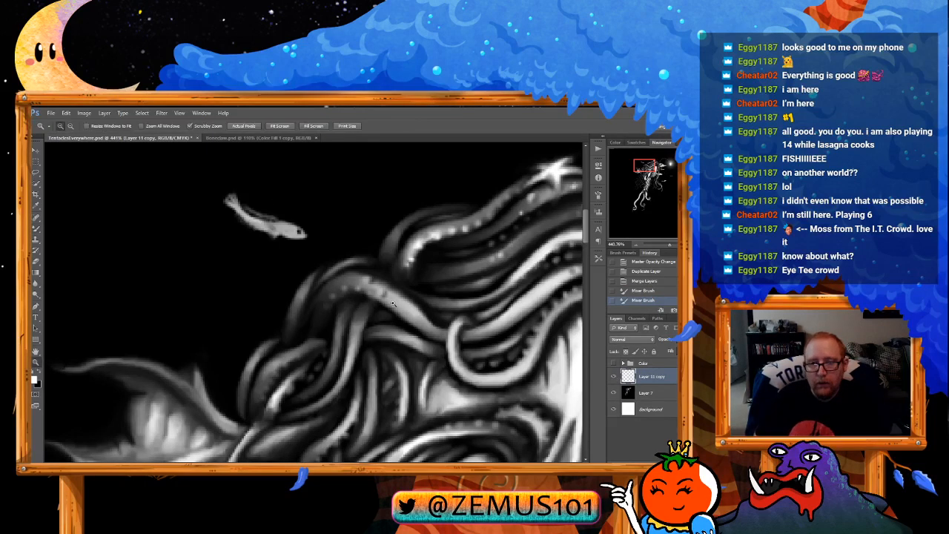
Step: Merge the small fish's layer with Layer 7, which holds the sea creature illustration
{"action": "scroll", "coordinate": [398, 297], "scroll_direction": "down", "scroll_amount": 5}
{"action": "left_click", "coordinate": [660, 394], "text": "shift"}
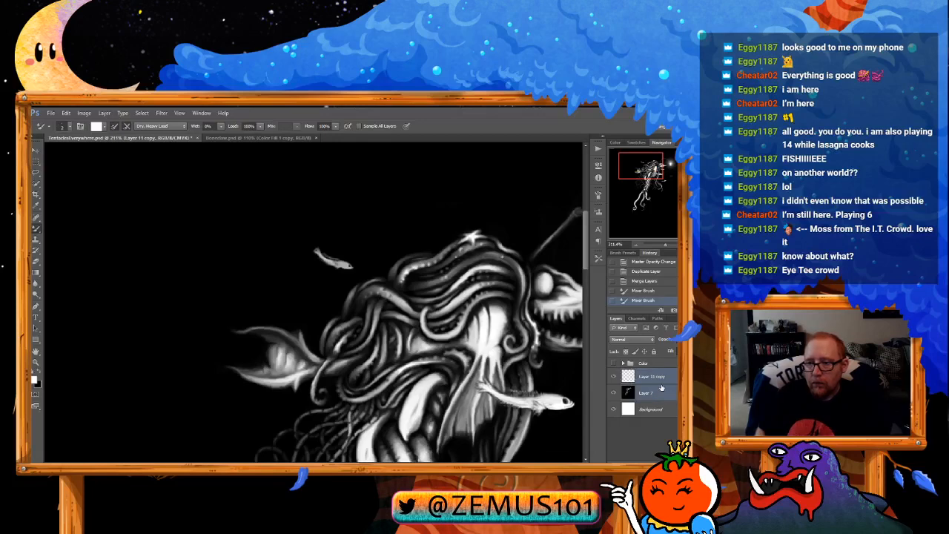
{"action": "key", "text": "ctrl+e"}
Step: Brighten the small fish's body from tail to head with white Mixer Brush strokes
{"action": "left_click_drag", "start_coordinate": [585, 373], "coordinate": [418, 306]}
{"action": "scroll", "coordinate": [418, 284], "scroll_direction": "down", "scroll_amount": 3}
{"action": "left_click_drag", "start_coordinate": [288, 263], "coordinate": [319, 250]}
{"action": "mouse_move", "coordinate": [325, 208]}
{"action": "left_mouse_down"}
{"action": "mouse_move", "coordinate": [334, 269]}
{"action": "mouse_move", "coordinate": [324, 267]}
{"action": "left_mouse_up"}
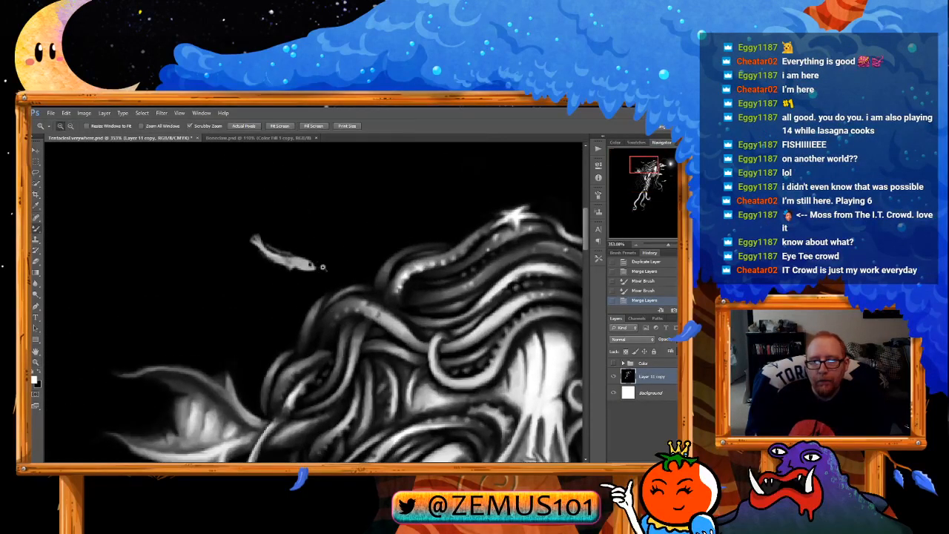
{"action": "left_click_drag", "start_coordinate": [261, 240], "coordinate": [295, 261]}
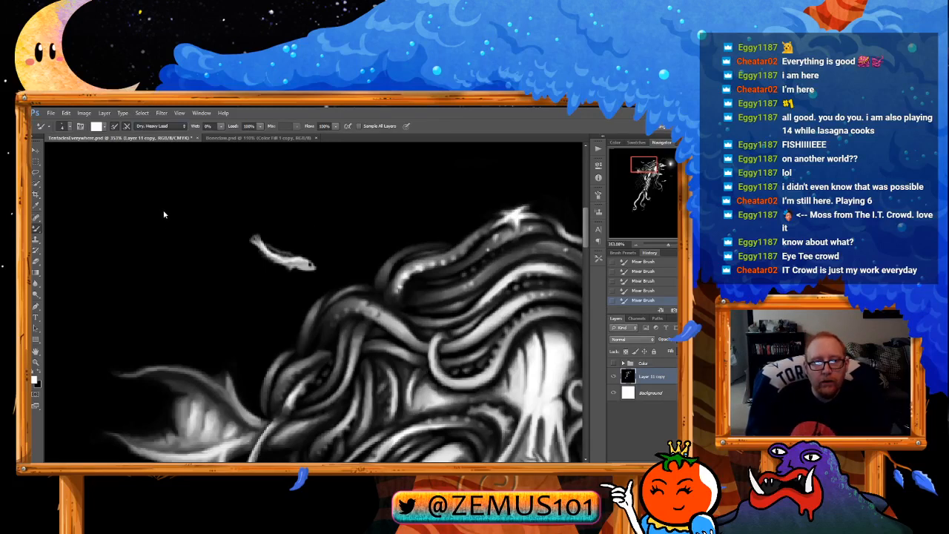
Step: Switch the Mixer Brush to the Wet, Light Mix preset, blend the fish's body and paint a small fin beneath it
{"action": "key", "text": "5"}
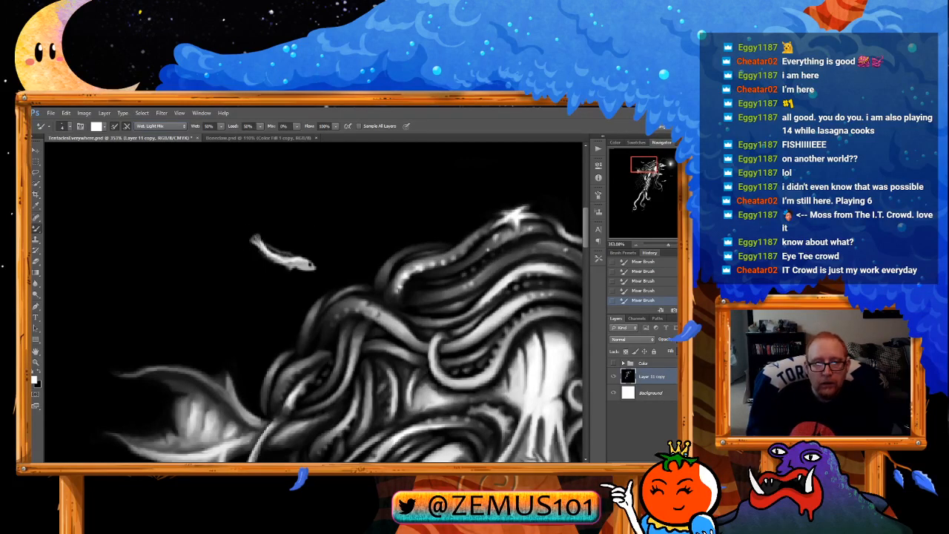
{"action": "key", "text": "z"}
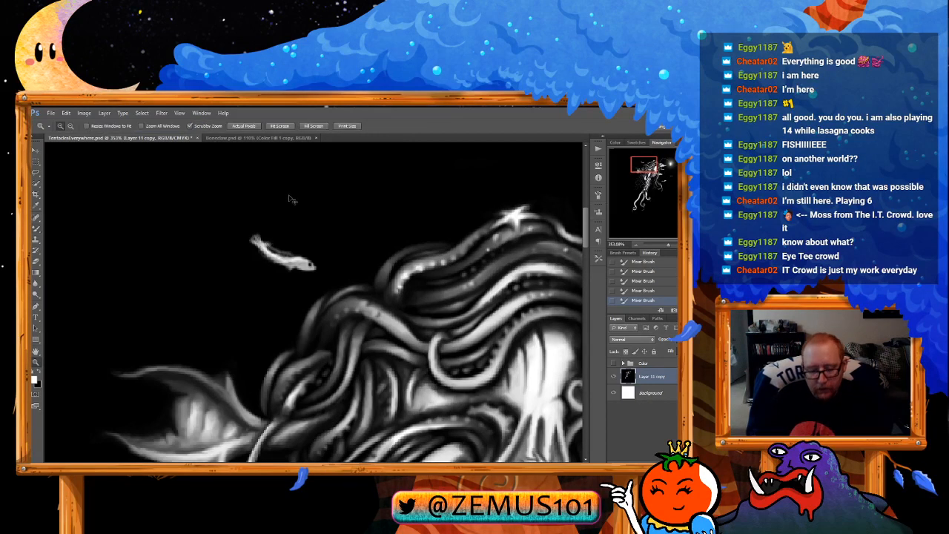
{"action": "key", "text": "b"}
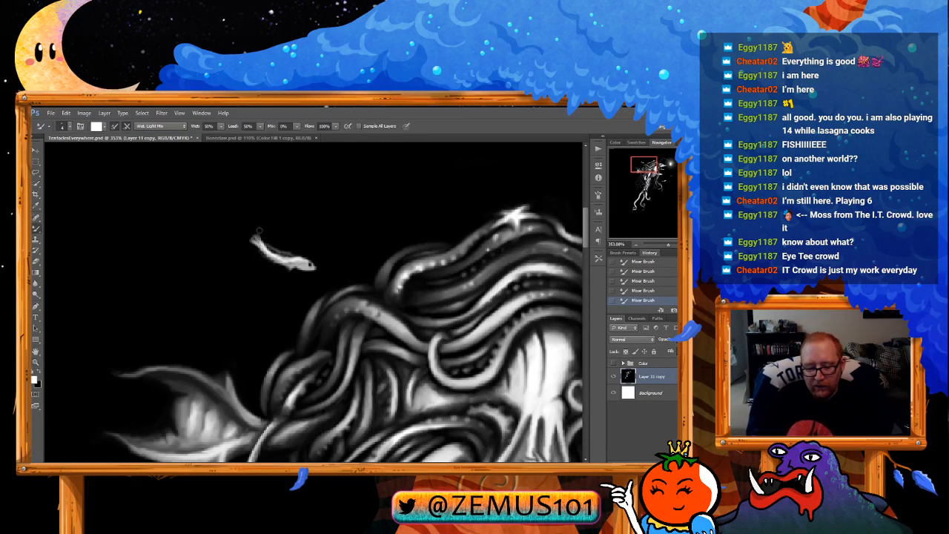
{"action": "key", "text": "z"}
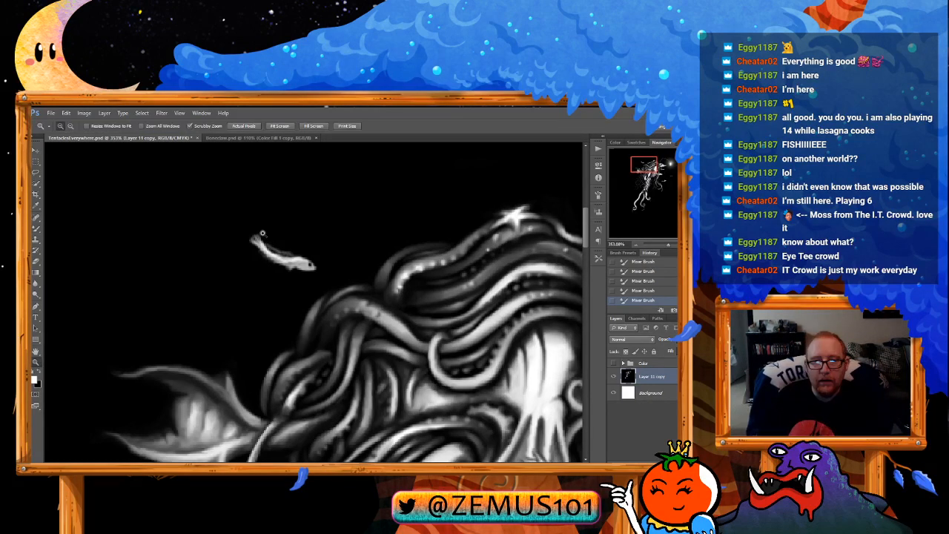
{"action": "left_click_drag", "start_coordinate": [261, 232], "coordinate": [271, 241]}
{"action": "key", "text": "b"}
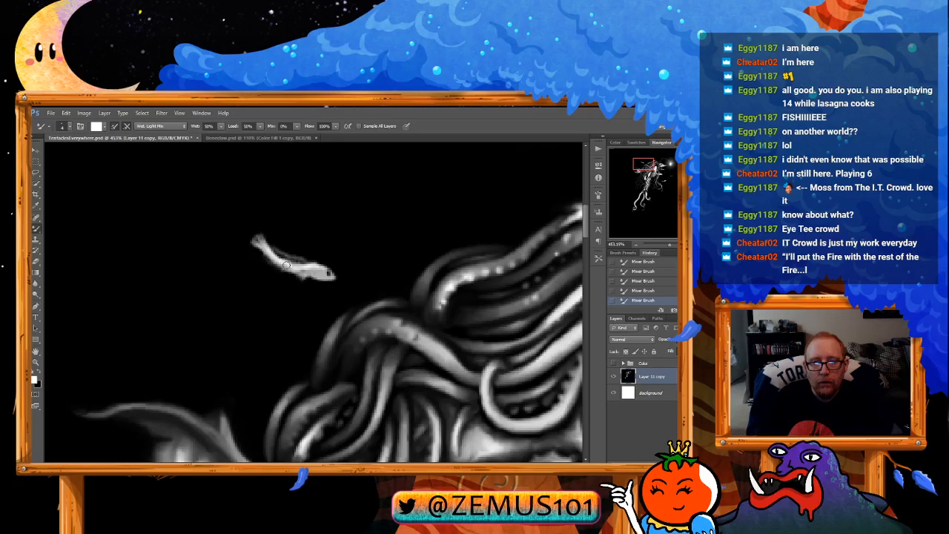
{"action": "left_click_drag", "start_coordinate": [286, 265], "coordinate": [309, 273]}
{"action": "left_click", "coordinate": [307, 272]}
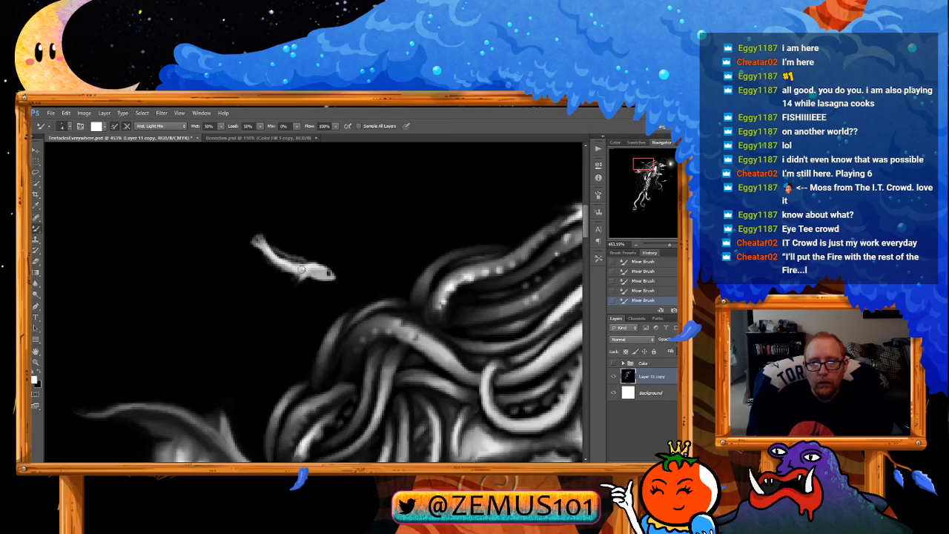
Step: Refine the small fish's fin, forked tail, back and head by alternating white and black Mixer Brush strokes
{"action": "key", "text": "x"}
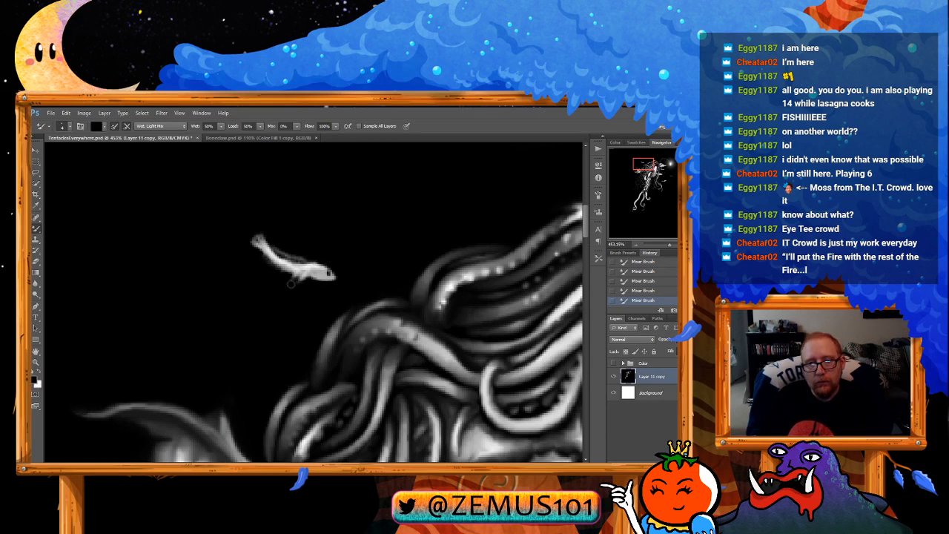
{"action": "key", "text": "x"}
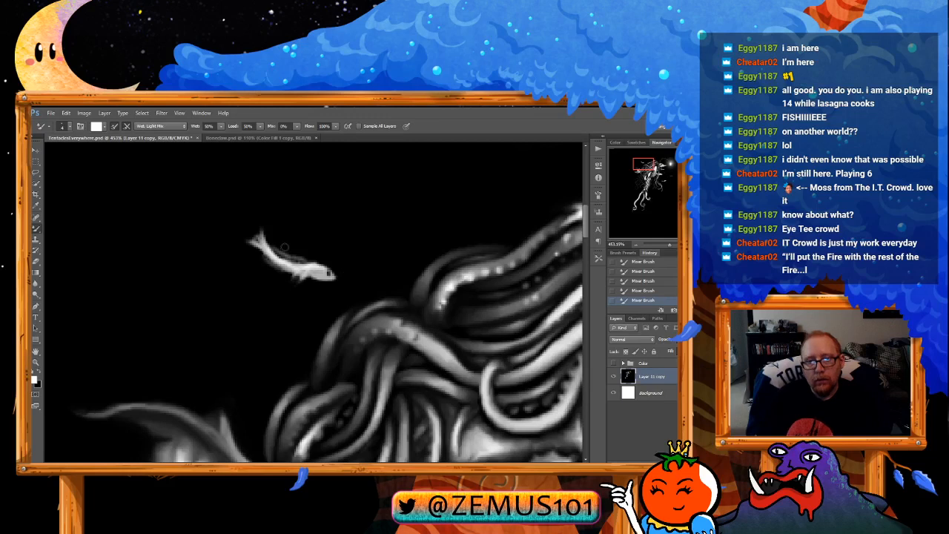
{"action": "key", "text": "x"}
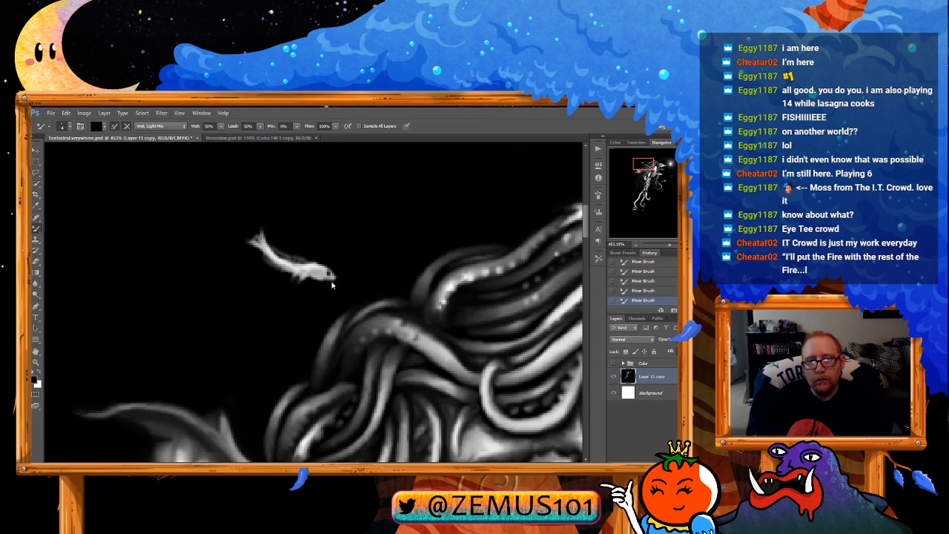
{"action": "key", "text": "x"}
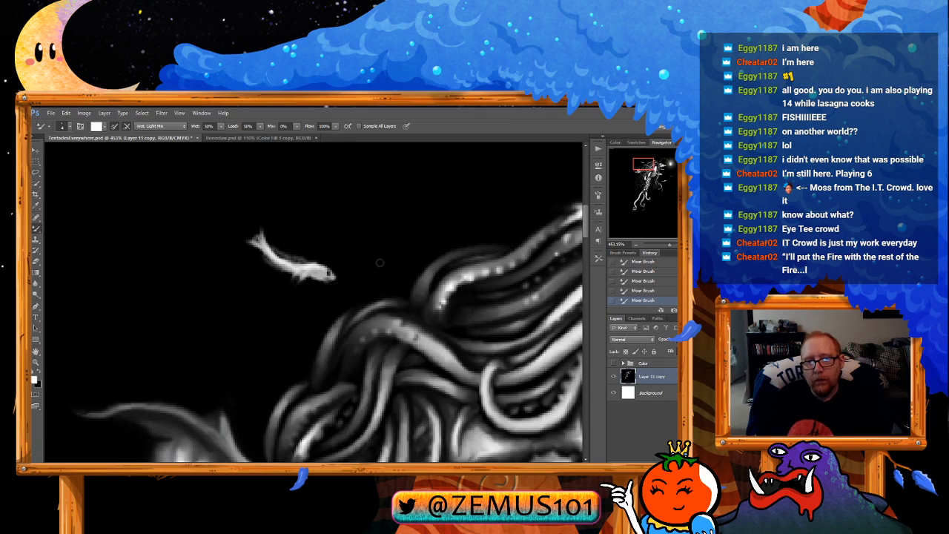
{"action": "key", "text": "x"}
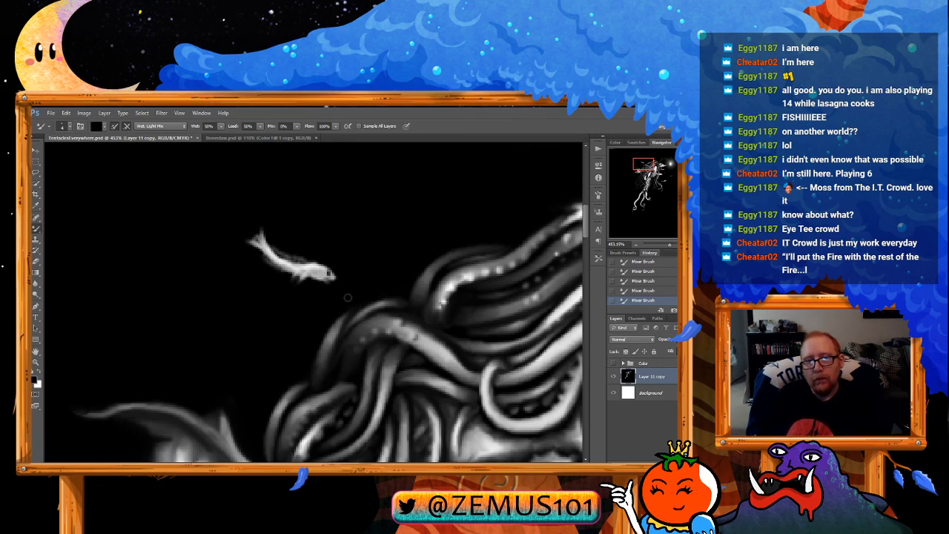
{"action": "scroll", "coordinate": [348, 297], "scroll_direction": "down", "scroll_amount": 6}
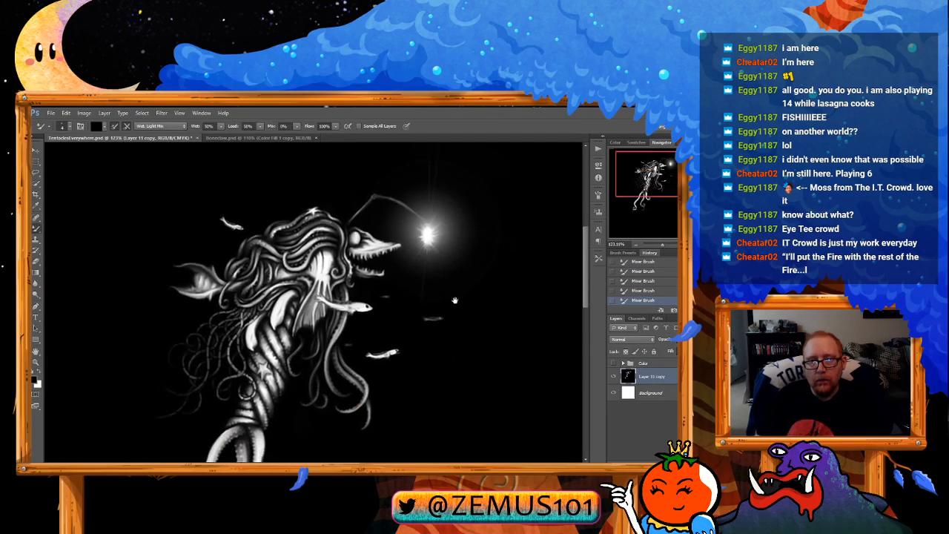
{"action": "scroll", "coordinate": [454, 300], "scroll_direction": "down", "scroll_amount": 1}
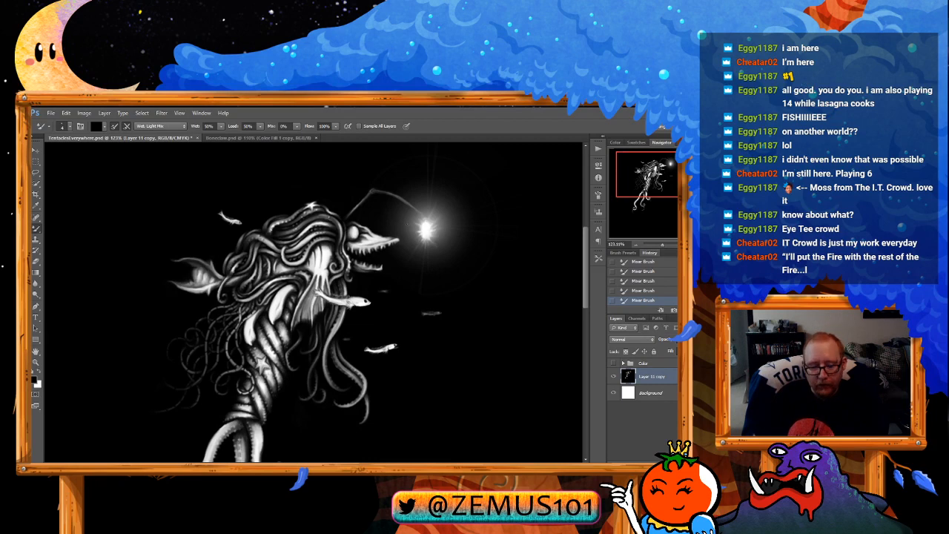
{"action": "key", "text": "x"}
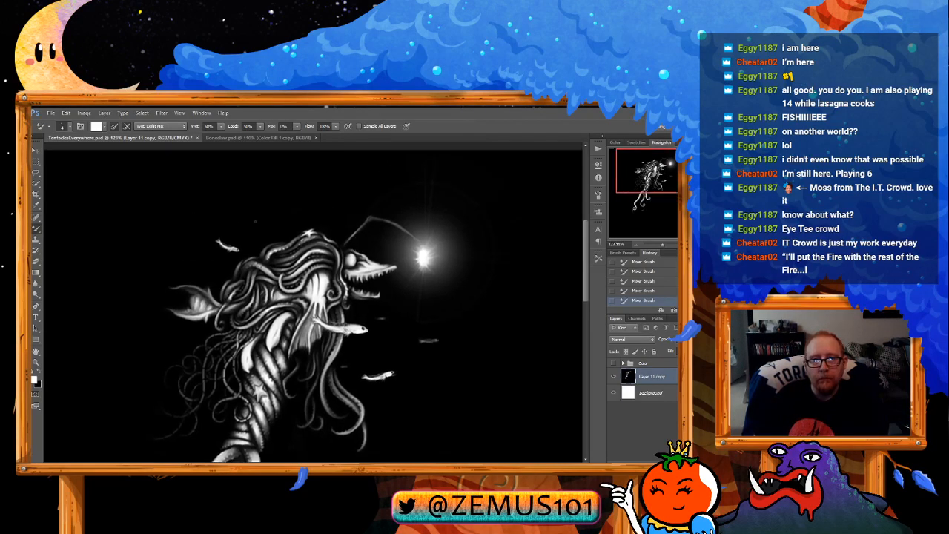
{"action": "mouse_move", "coordinate": [149, 212]}
{"action": "left_mouse_down"}
{"action": "mouse_move", "coordinate": [158, 229]}
{"action": "mouse_move", "coordinate": [151, 200]}
{"action": "mouse_move", "coordinate": [155, 216]}
{"action": "left_mouse_up"}
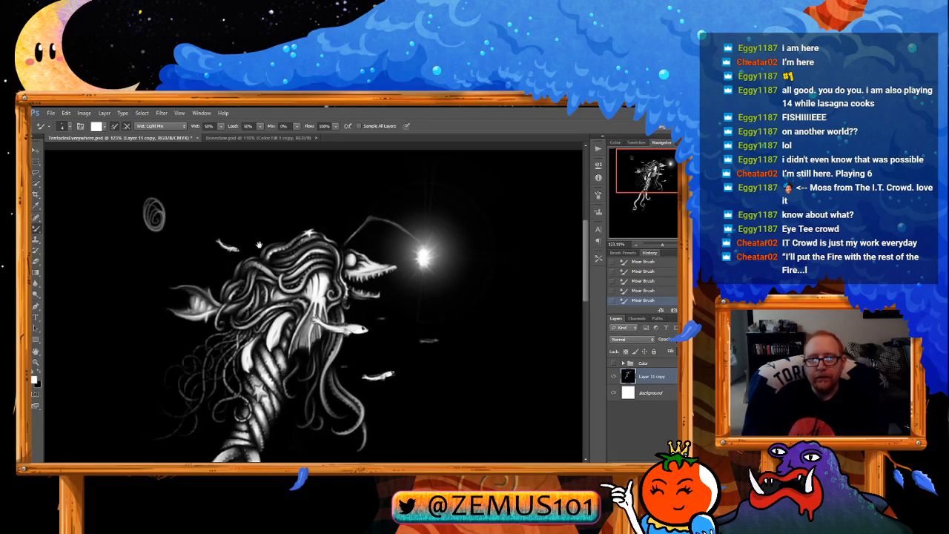
{"action": "left_click_drag", "start_coordinate": [259, 244], "coordinate": [266, 248]}
{"action": "key", "text": "ctrl+t"}
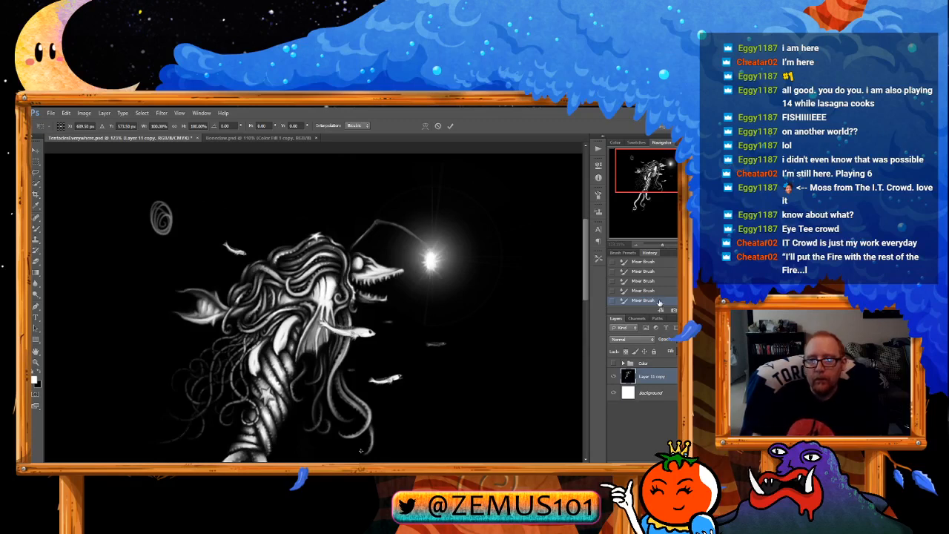
{"action": "left_click", "coordinate": [439, 127]}
{"action": "left_click", "coordinate": [648, 291]}
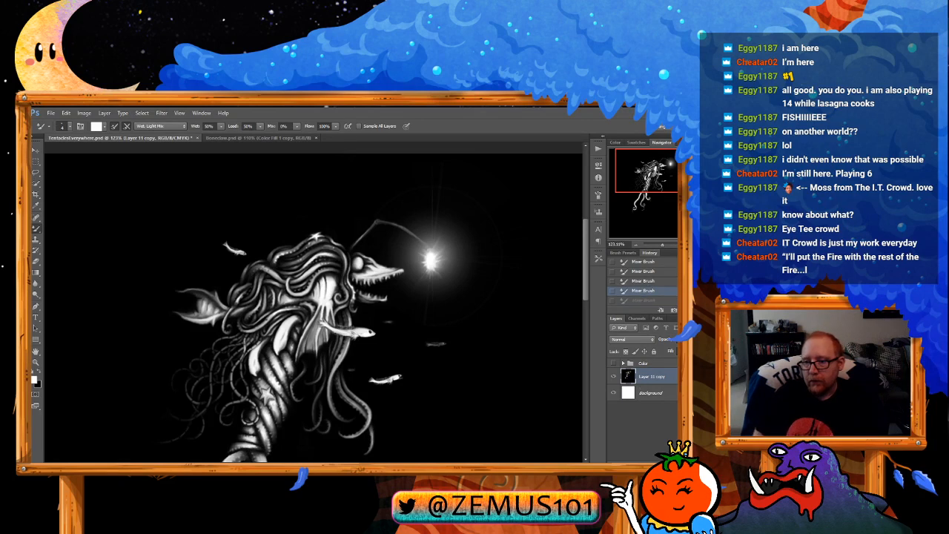
Step: Draw a white spiral on a new layer above the illustration and try distorting its corners with Free Transform
{"action": "left_click", "coordinate": [674, 468]}
{"action": "mouse_move", "coordinate": [148, 207]}
{"action": "left_mouse_down"}
{"action": "mouse_move", "coordinate": [161, 215]}
{"action": "mouse_move", "coordinate": [145, 241]}
{"action": "left_mouse_up"}
{"action": "key", "text": "ctrl+t"}
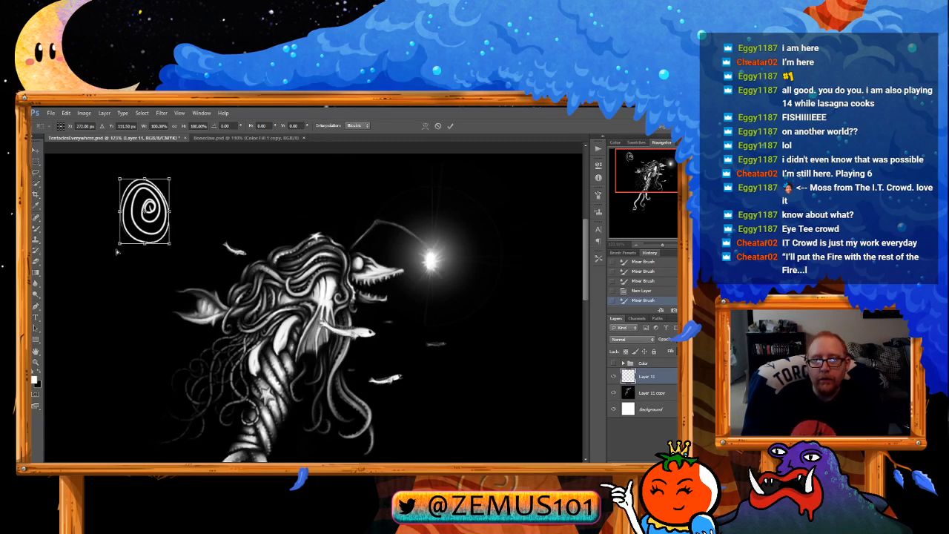
{"action": "left_click_drag", "start_coordinate": [119, 243], "coordinate": [111, 182]}
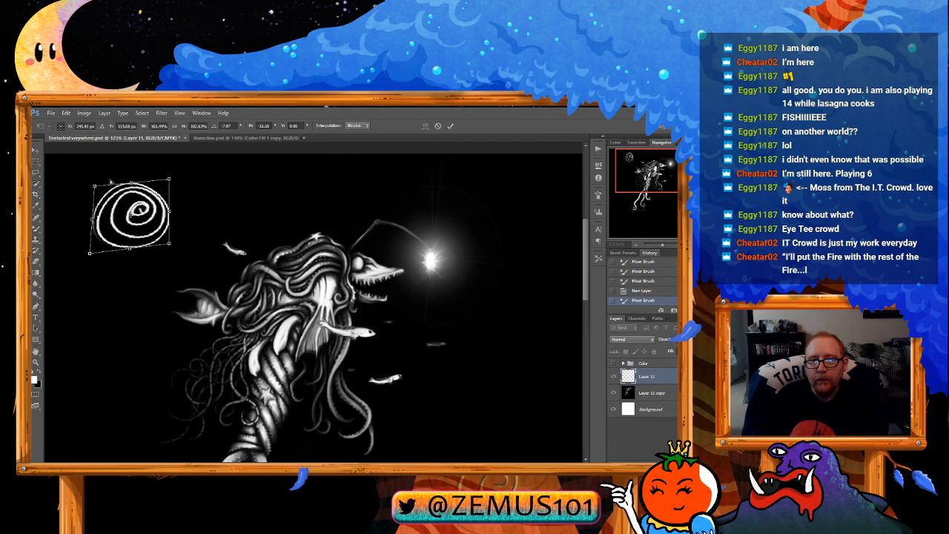
{"action": "left_click_drag", "start_coordinate": [110, 182], "coordinate": [92, 242]}
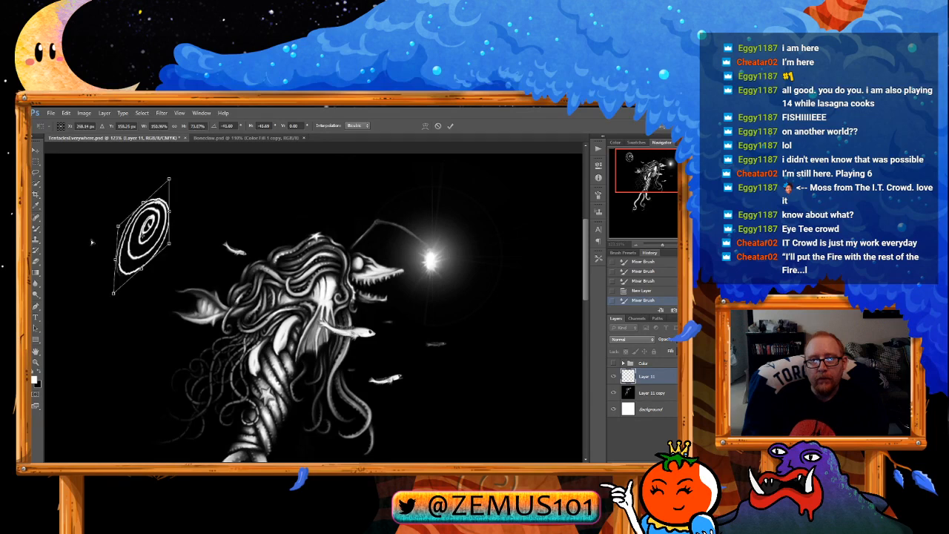
{"action": "key", "text": "ctrl+z"}
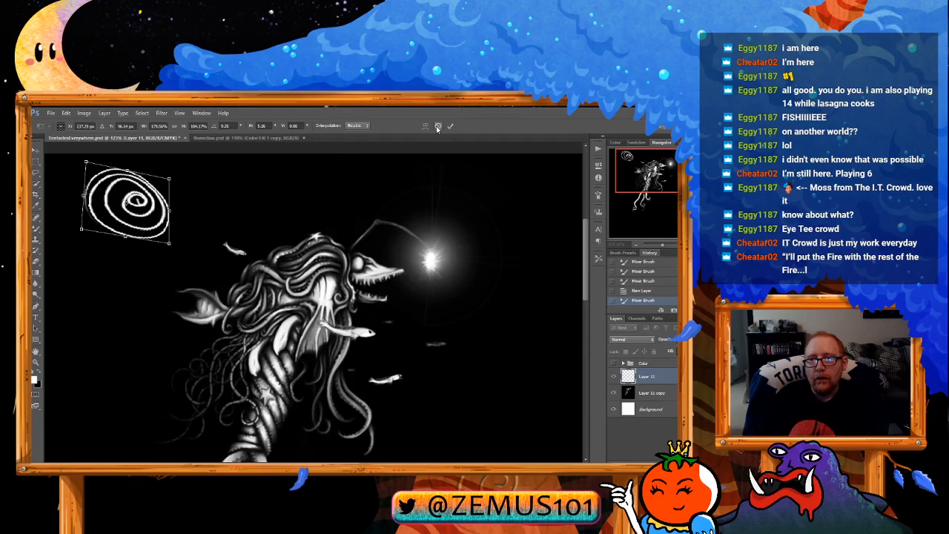
{"action": "left_click", "coordinate": [449, 126]}
{"action": "key", "text": "ctrl+z"}
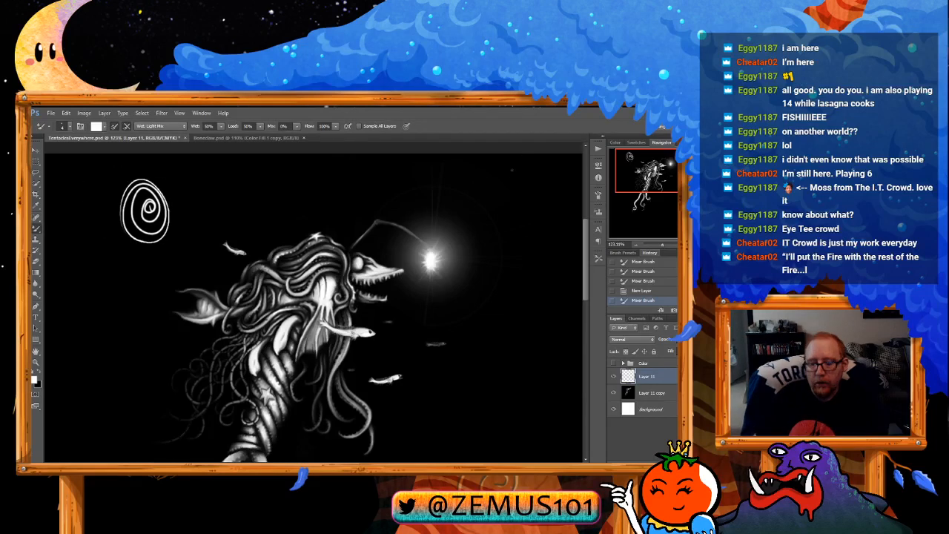
Step: Distort the spiral into a flattened, tilted disc with Free Transform, apply it, and delete the spiral's layer
{"action": "key", "text": "ctrl+t"}
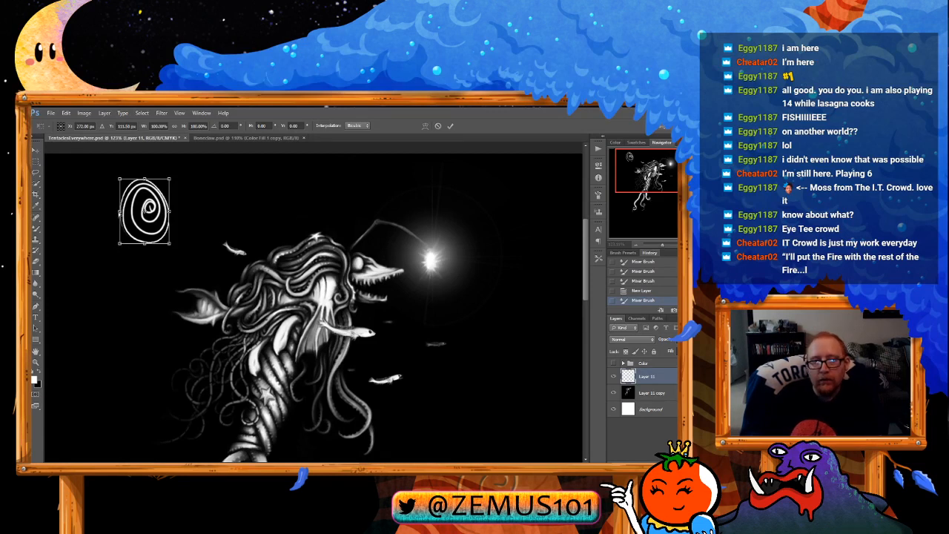
{"action": "left_click_drag", "start_coordinate": [145, 178], "coordinate": [189, 191]}
{"action": "left_click_drag", "start_coordinate": [169, 243], "coordinate": [192, 292]}
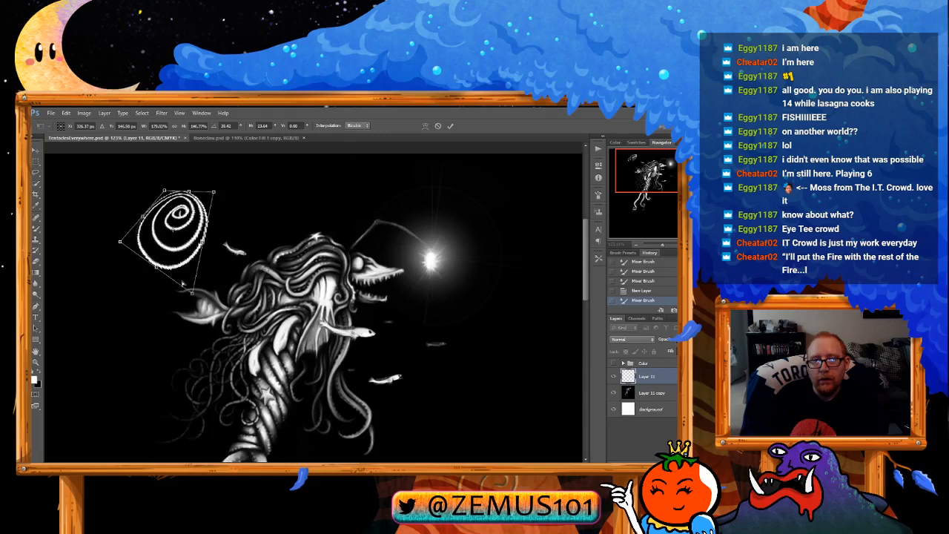
{"action": "left_click_drag", "start_coordinate": [121, 242], "coordinate": [82, 195]}
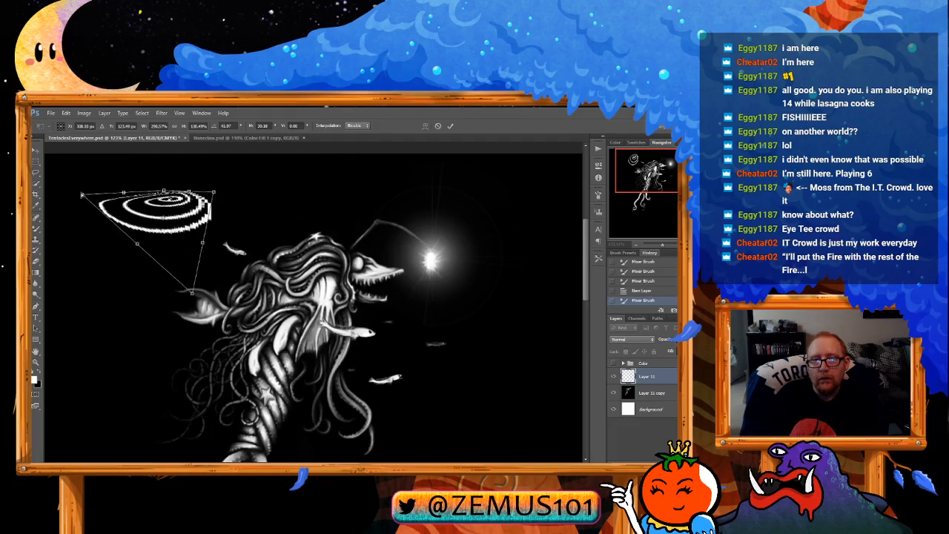
{"action": "left_click", "coordinate": [450, 125]}
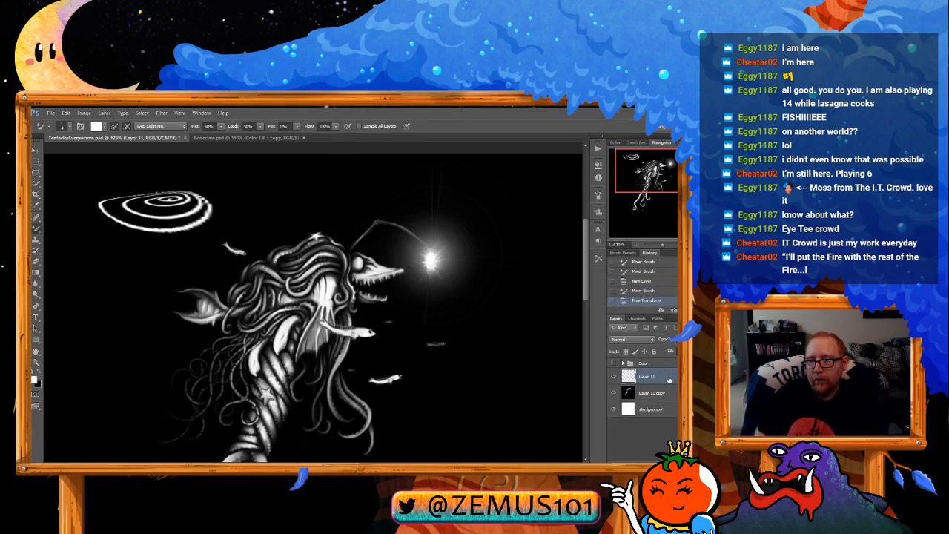
{"action": "key", "text": "Delete"}
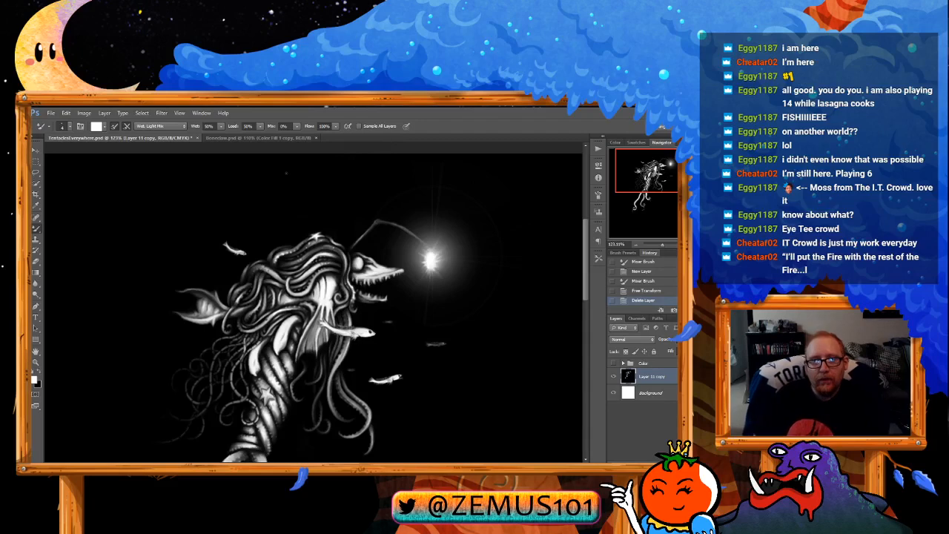
Step: Close the Boneclaw.psd document and undo the last three Mixer Brush strokes on the sea creature illustration
{"action": "left_click", "coordinate": [314, 140]}
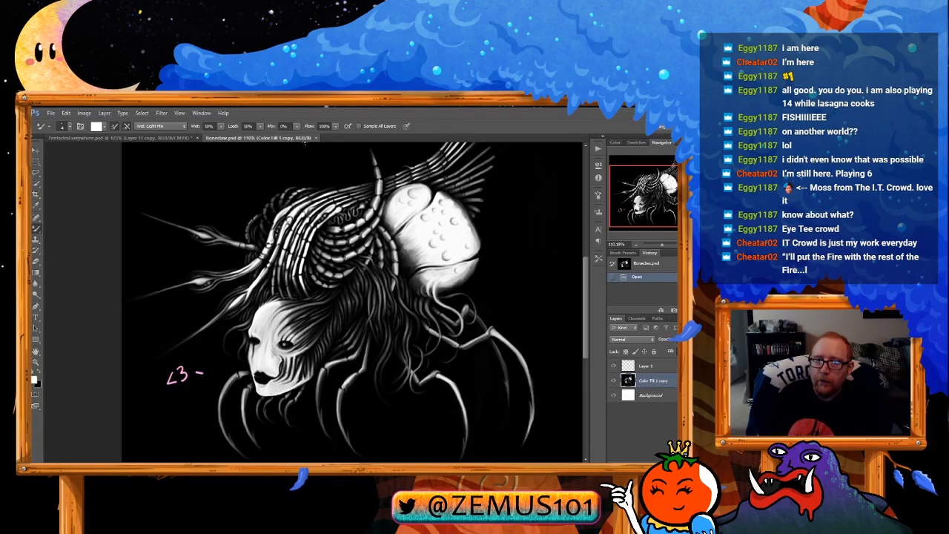
{"action": "left_click", "coordinate": [314, 139]}
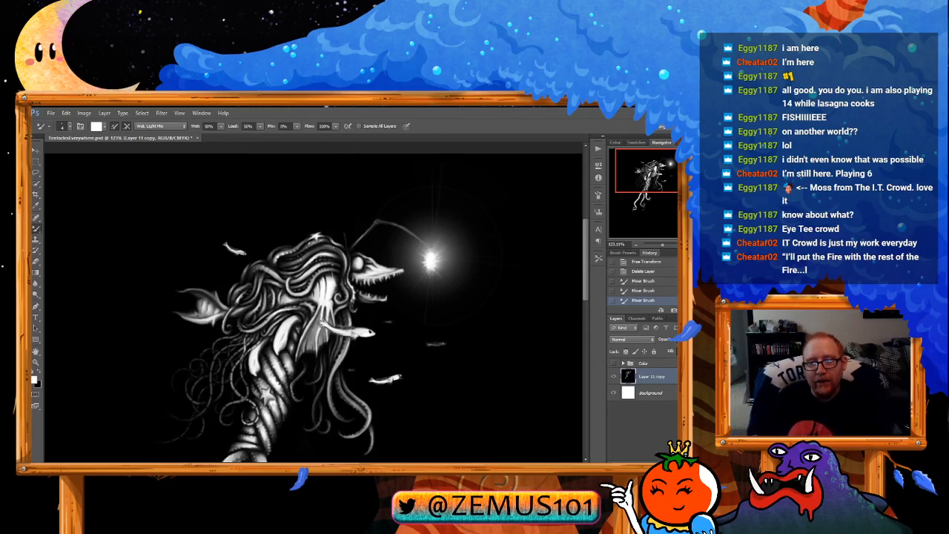
{"action": "key", "text": "ctrl+space"}
{"action": "left_click_drag", "start_coordinate": [338, 265], "coordinate": [372, 264]}
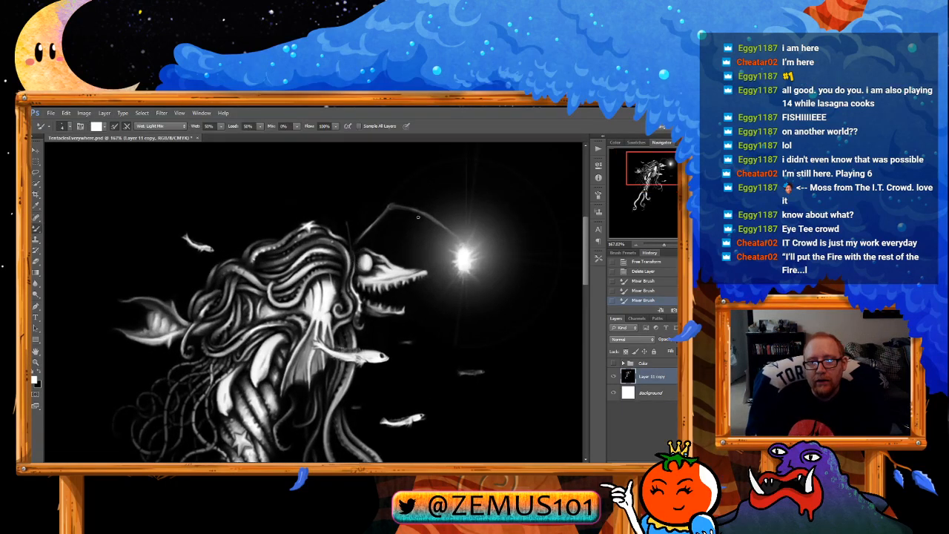
{"action": "key", "text": "ctrl+z"}
{"action": "key", "text": "ctrl+alt+z"}
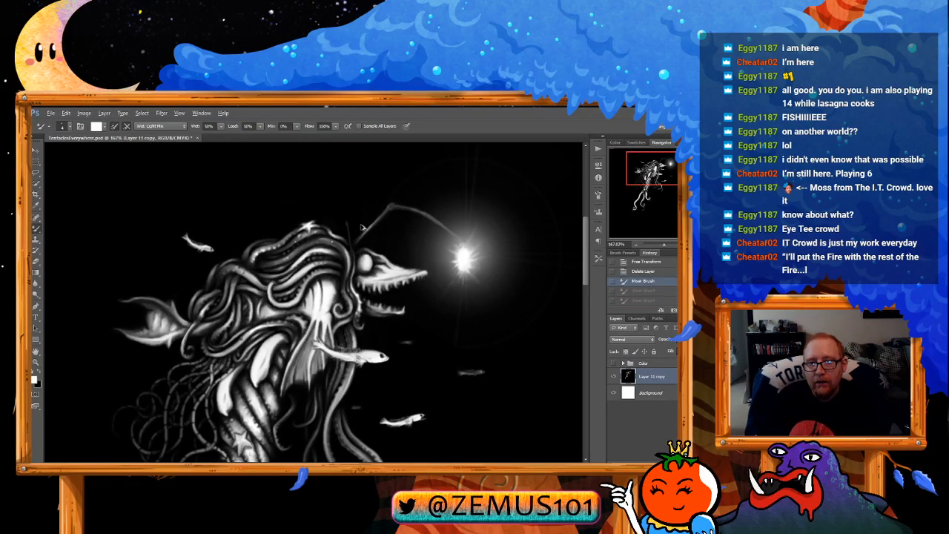
{"action": "key", "text": "ctrl+alt+z"}
Step: Lasso the faint distant fish below the glowing lure, copy it and paste it onto a new layer
{"action": "left_click_drag", "start_coordinate": [360, 307], "coordinate": [361, 197]}
{"action": "key", "text": "ctrl+space"}
{"action": "left_click_drag", "start_coordinate": [373, 245], "coordinate": [360, 250]}
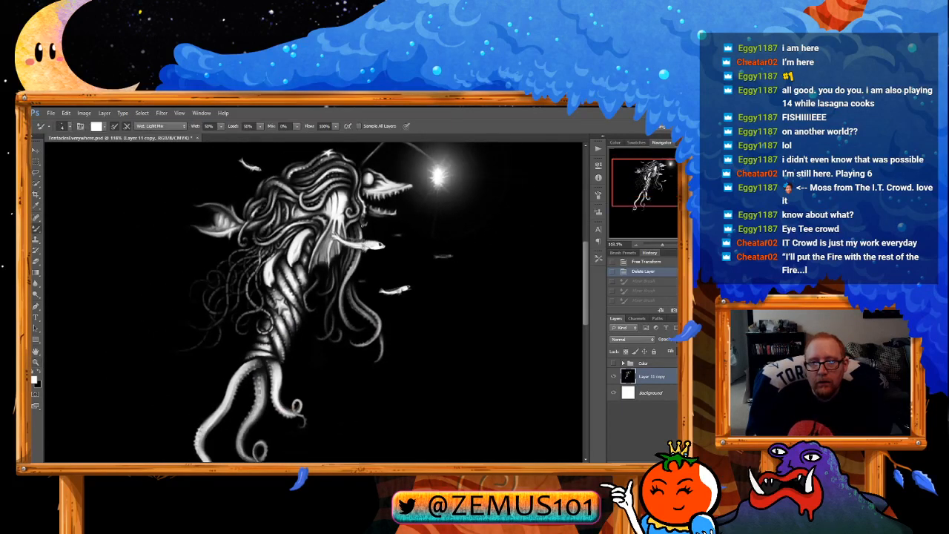
{"action": "left_click_drag", "start_coordinate": [364, 188], "coordinate": [354, 224]}
{"action": "key", "text": "ctrl+space"}
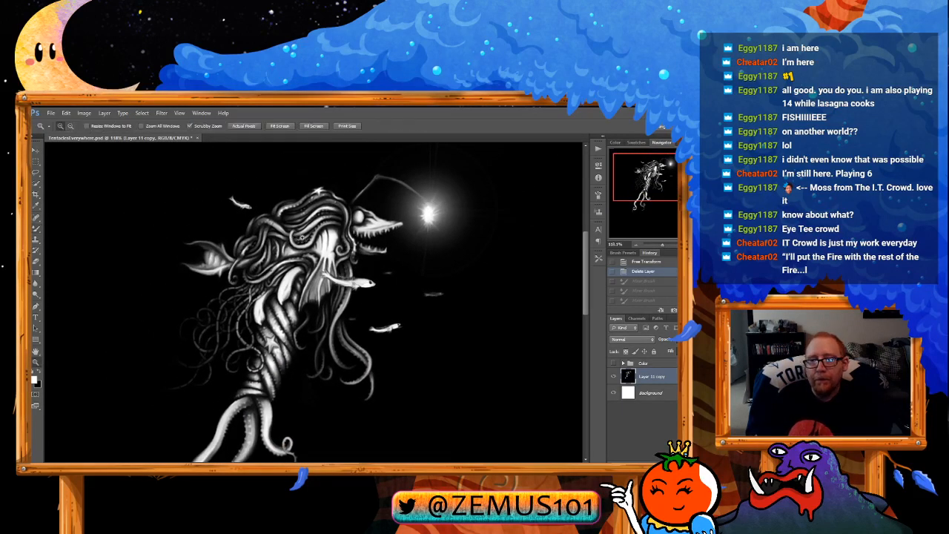
{"action": "mouse_move", "coordinate": [298, 238]}
{"action": "left_mouse_down"}
{"action": "mouse_move", "coordinate": [315, 237]}
{"action": "mouse_move", "coordinate": [308, 250]}
{"action": "mouse_move", "coordinate": [298, 237]}
{"action": "left_mouse_up"}
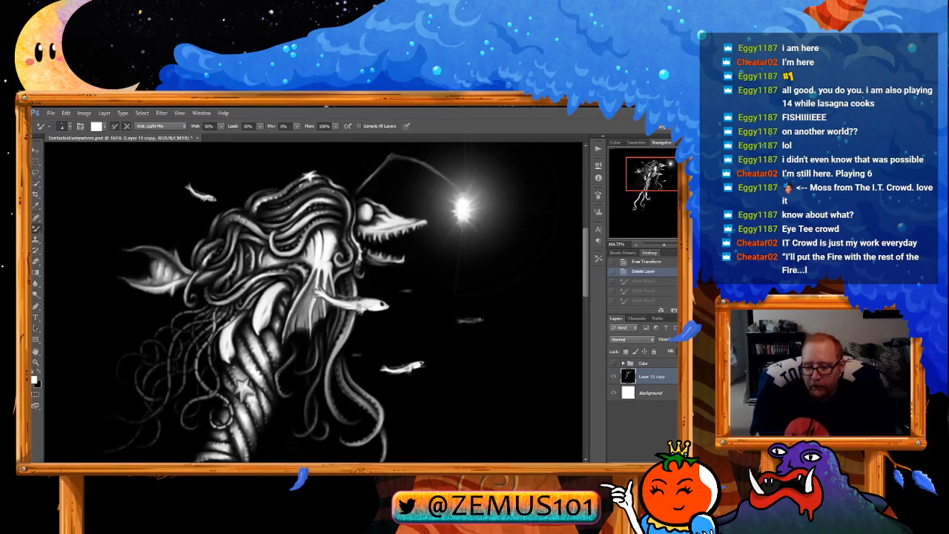
{"action": "key", "text": "l"}
{"action": "mouse_move", "coordinate": [487, 319]}
{"action": "left_mouse_down"}
{"action": "mouse_move", "coordinate": [453, 329]}
{"action": "mouse_move", "coordinate": [478, 332]}
{"action": "mouse_move", "coordinate": [491, 321]}
{"action": "left_mouse_up"}
{"action": "key", "text": "b"}
{"action": "key", "text": "ctrl+c"}
{"action": "key", "text": "ctrl+v"}
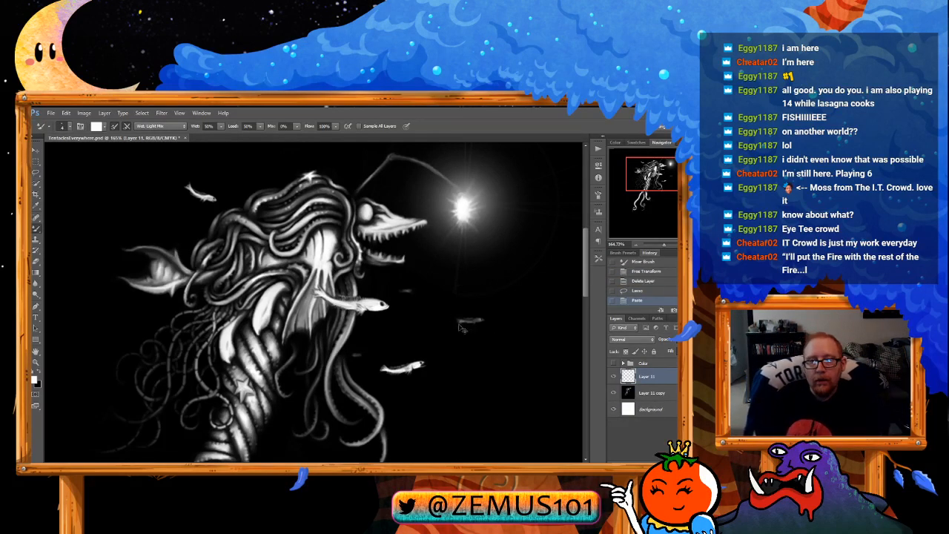
Step: Transform the pasted faint fish and move it to the empty area just above the creature's tentacled head
{"action": "left_click_drag", "start_coordinate": [489, 296], "coordinate": [295, 227]}
{"action": "mouse_move", "coordinate": [226, 240]}
{"action": "left_mouse_down"}
{"action": "mouse_move", "coordinate": [172, 231]}
{"action": "mouse_move", "coordinate": [224, 288]}
{"action": "mouse_move", "coordinate": [176, 273]}
{"action": "mouse_move", "coordinate": [164, 286]}
{"action": "mouse_move", "coordinate": [150, 223]}
{"action": "mouse_move", "coordinate": [226, 231]}
{"action": "mouse_move", "coordinate": [221, 216]}
{"action": "mouse_move", "coordinate": [222, 245]}
{"action": "mouse_move", "coordinate": [255, 251]}
{"action": "left_mouse_up"}
{"action": "key", "text": "ctrl+t"}
{"action": "key", "text": "Return"}
{"action": "key", "text": "b"}
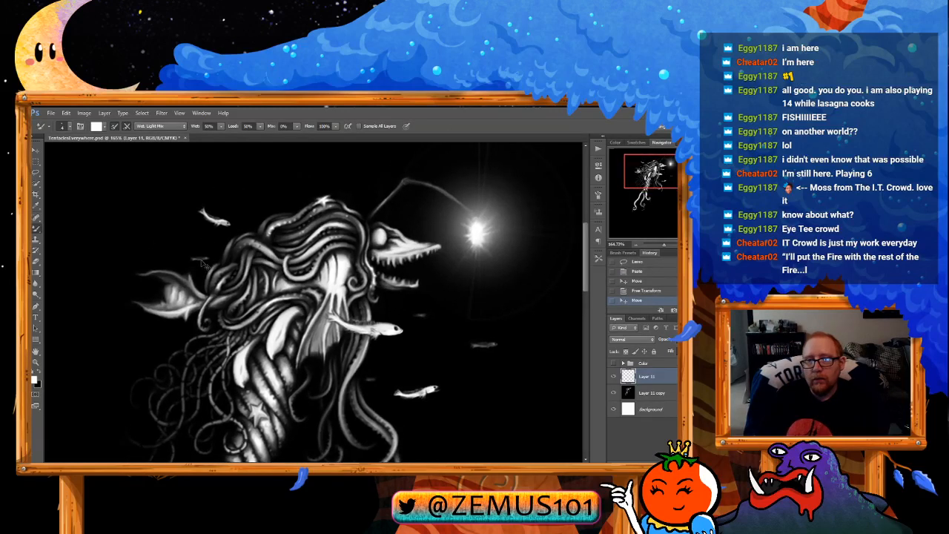
{"action": "mouse_move", "coordinate": [263, 203]}
{"action": "left_mouse_down"}
{"action": "mouse_move", "coordinate": [376, 221]}
{"action": "mouse_move", "coordinate": [364, 241]}
{"action": "mouse_move", "coordinate": [349, 198]}
{"action": "left_mouse_up"}
{"action": "key", "text": "ctrl+space"}
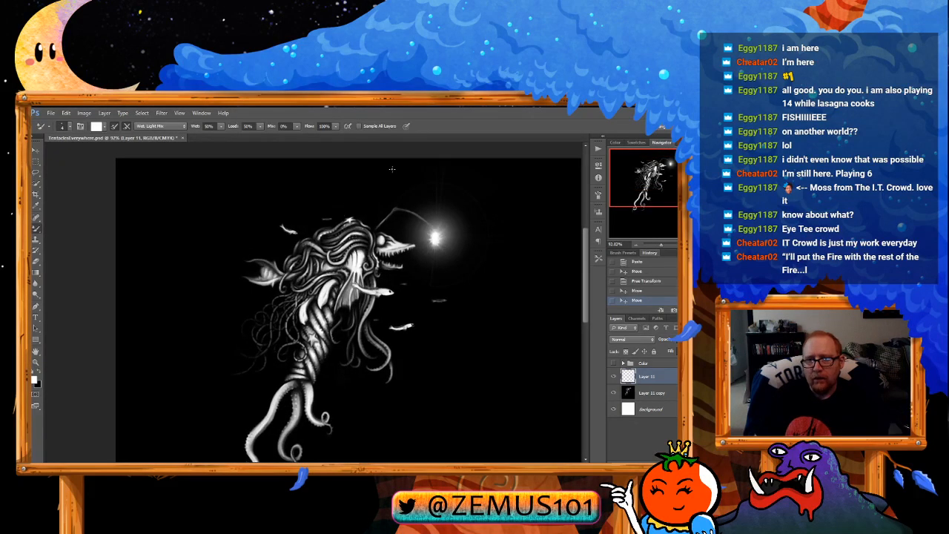
Step: Stretch the pasted fish to about 128% width with Free Transform and tilt it slightly clockwise
{"action": "key", "text": "ctrl+t"}
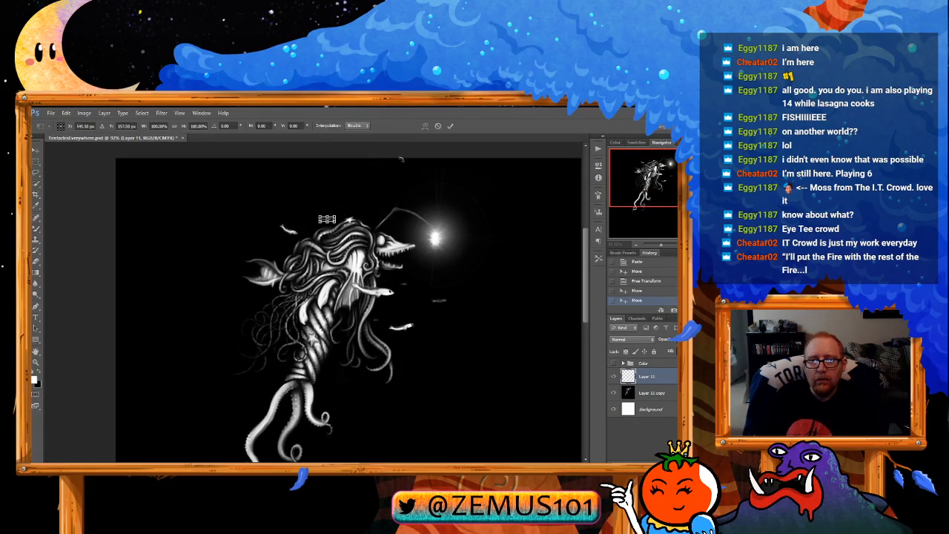
{"action": "key", "text": "Escape"}
{"action": "left_click_drag", "start_coordinate": [330, 212], "coordinate": [331, 252]}
{"action": "key", "text": "ctrl+t"}
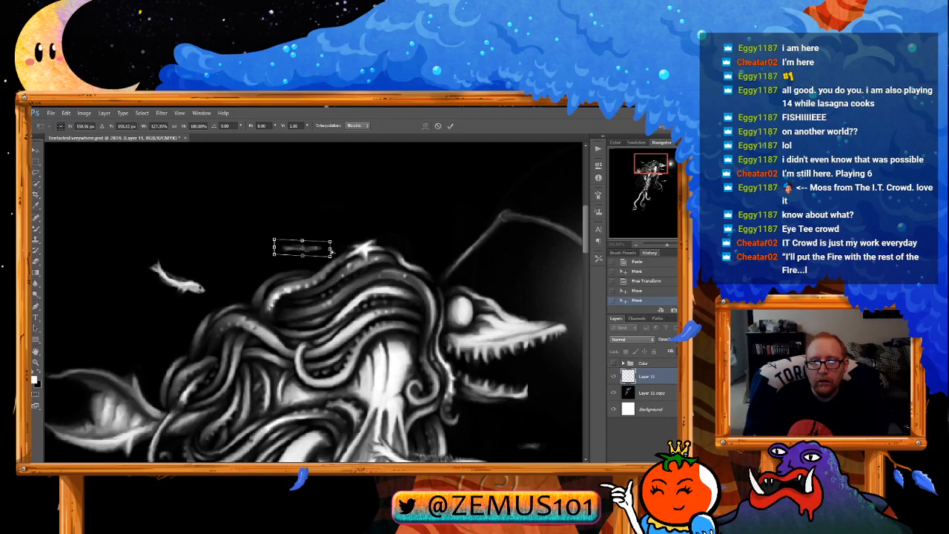
{"action": "key", "text": "Return"}
{"action": "key", "text": "b"}
{"action": "scroll", "coordinate": [400, 302], "scroll_direction": "down", "scroll_amount": 5}
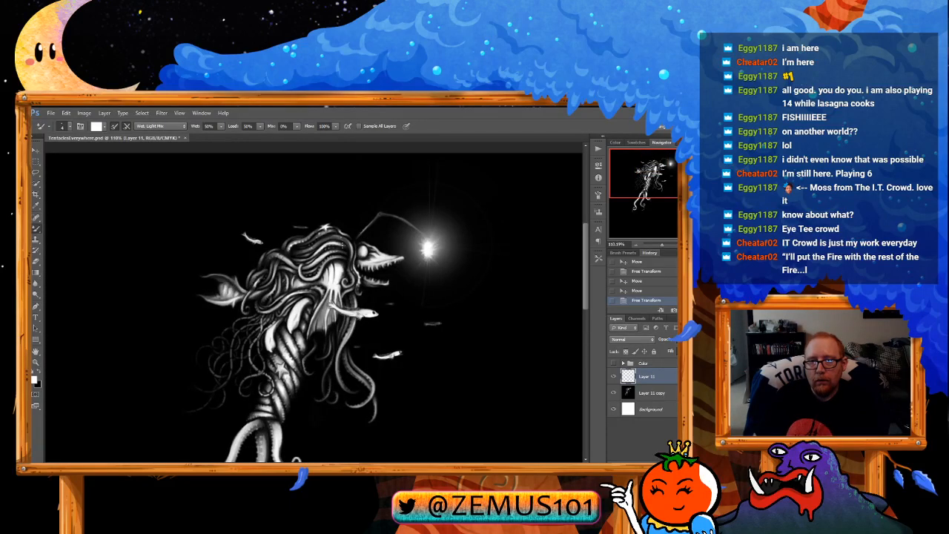
Step: Move the pasted fish closer to the small bright fish, narrow it to about 66% width and rotate it slightly clockwise
{"action": "mouse_move", "coordinate": [305, 227]}
{"action": "left_mouse_down"}
{"action": "mouse_move", "coordinate": [286, 218]}
{"action": "mouse_move", "coordinate": [311, 230]}
{"action": "left_mouse_up"}
{"action": "key", "text": "z"}
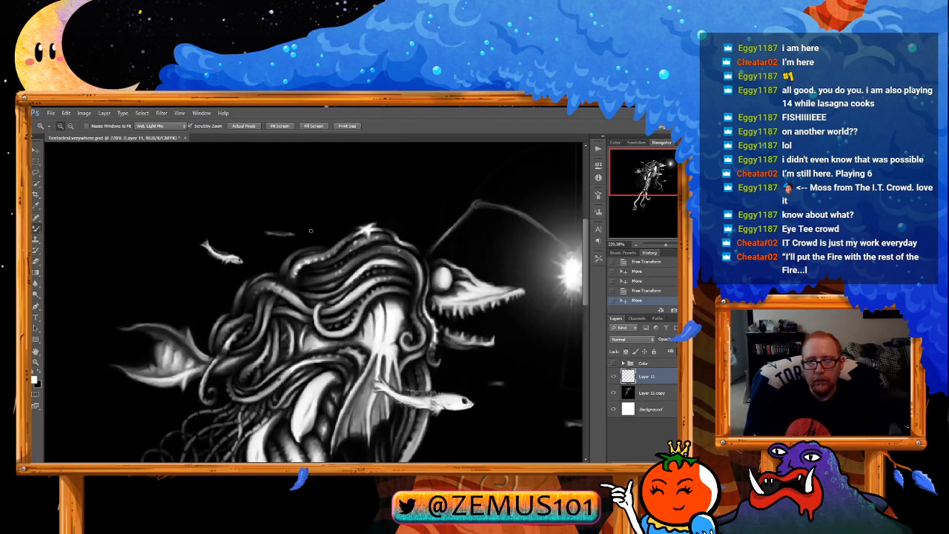
{"action": "key", "text": "ctrl+t"}
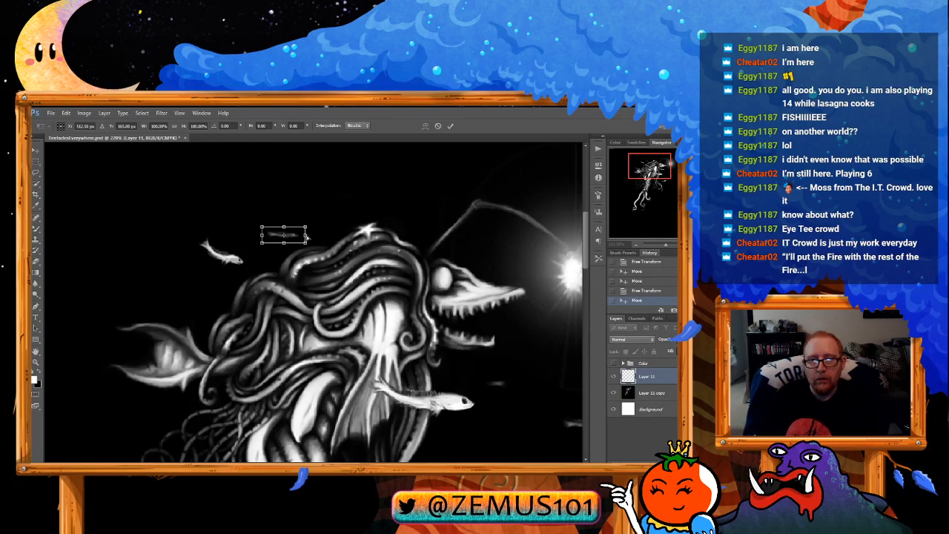
{"action": "left_click_drag", "start_coordinate": [306, 236], "coordinate": [292, 240]}
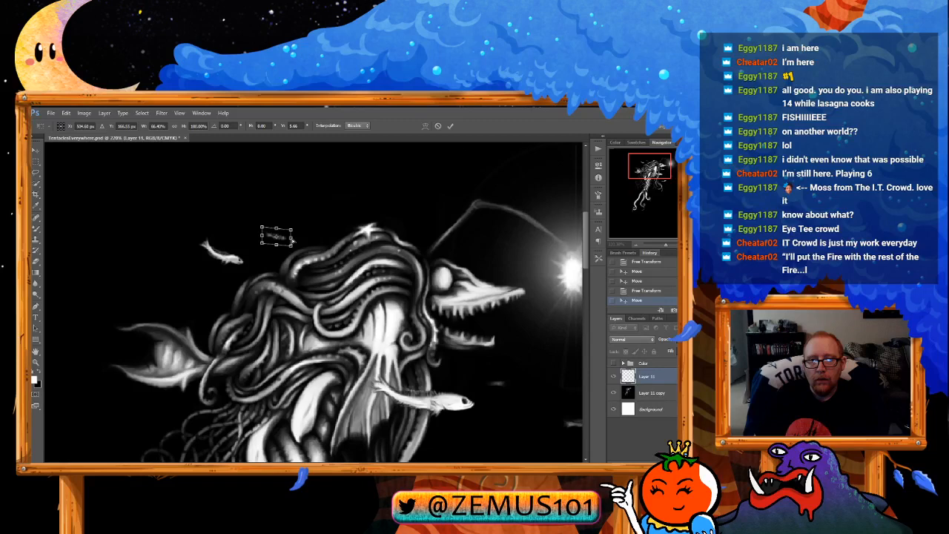
{"action": "key", "text": "Return"}
{"action": "key", "text": "b"}
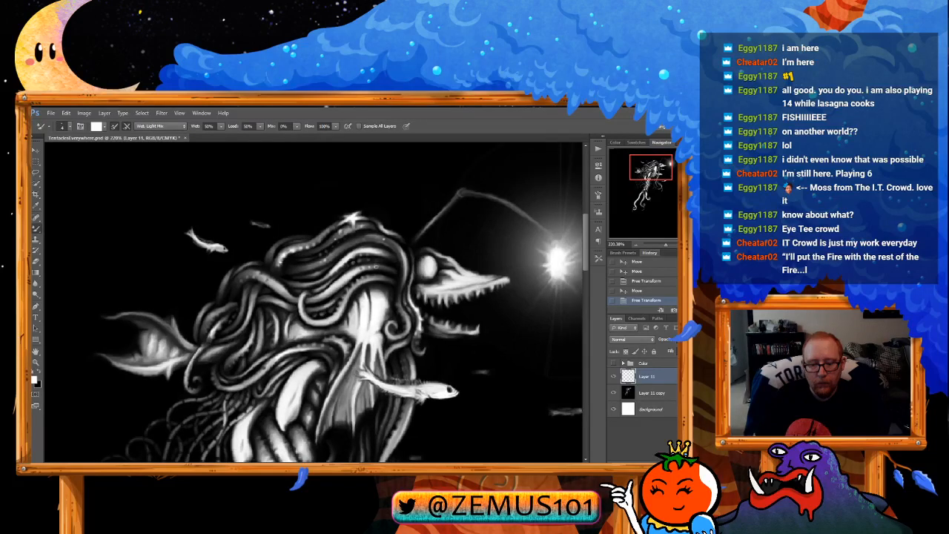
Step: Set the pasted fish layer's opacity to 50%
{"action": "key", "text": "ctrl+minus"}
{"action": "key", "text": "ctrl+minus"}
{"action": "key", "text": "ctrl+minus"}
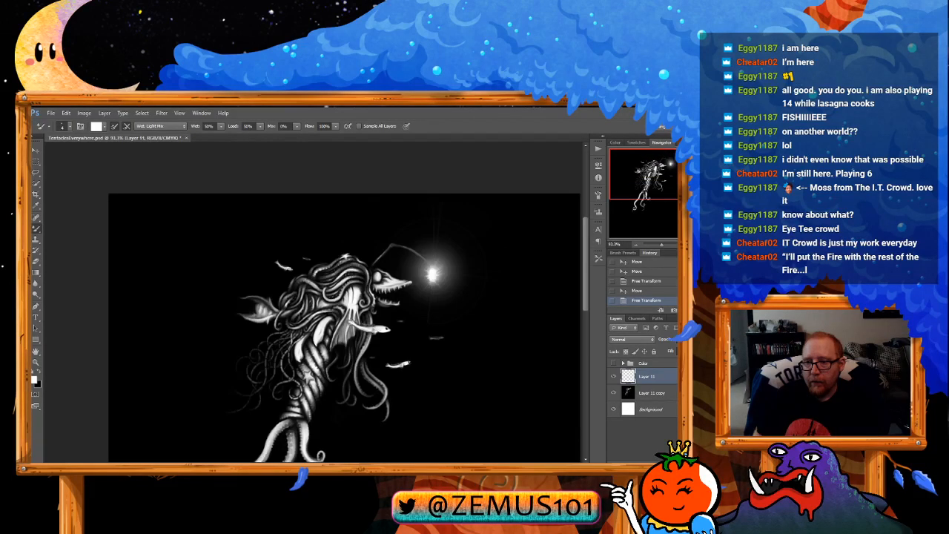
{"action": "key", "text": "5"}
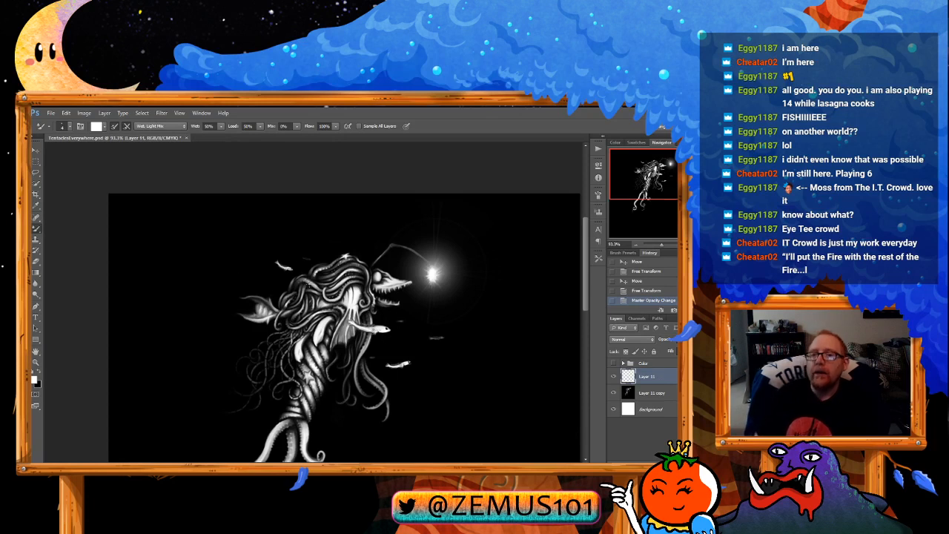
Step: Merge the faded fish layer with the creature artwork layer beneath it
{"action": "left_click", "coordinate": [652, 393], "text": "shift"}
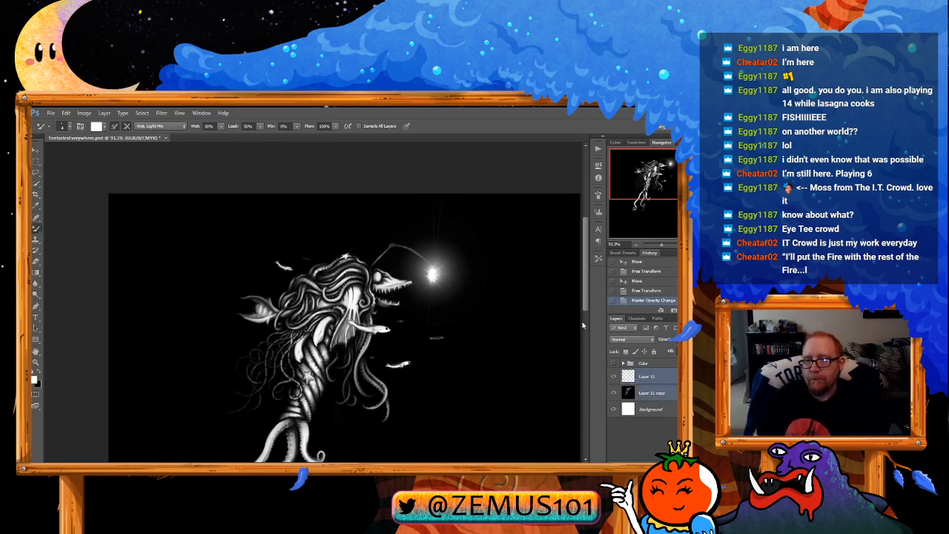
{"action": "key", "text": "ctrl+e"}
{"action": "scroll", "coordinate": [311, 233], "scroll_direction": "up", "scroll_amount": 3}
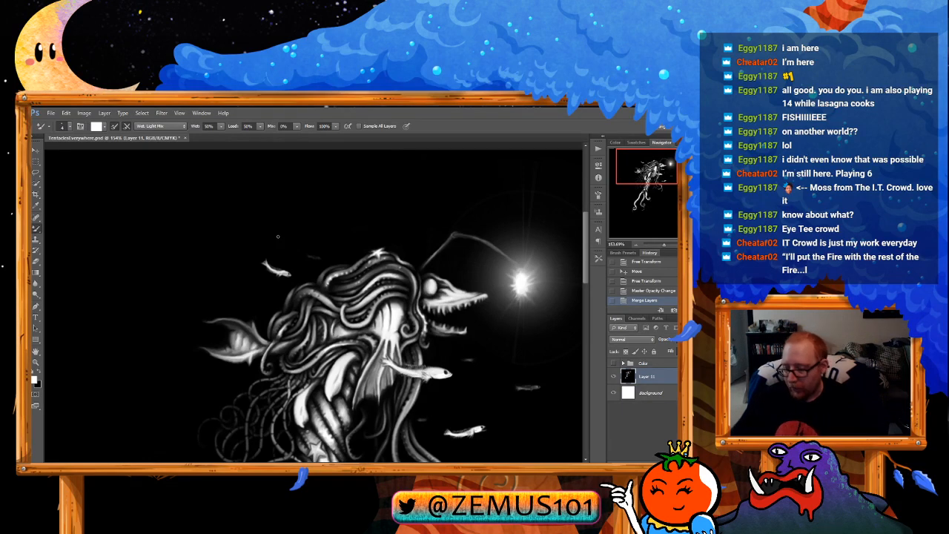
Step: Lasso and cut the small bright fish behind the creature's head, and back the hole with a black color fill layer above Background
{"action": "key", "text": "l"}
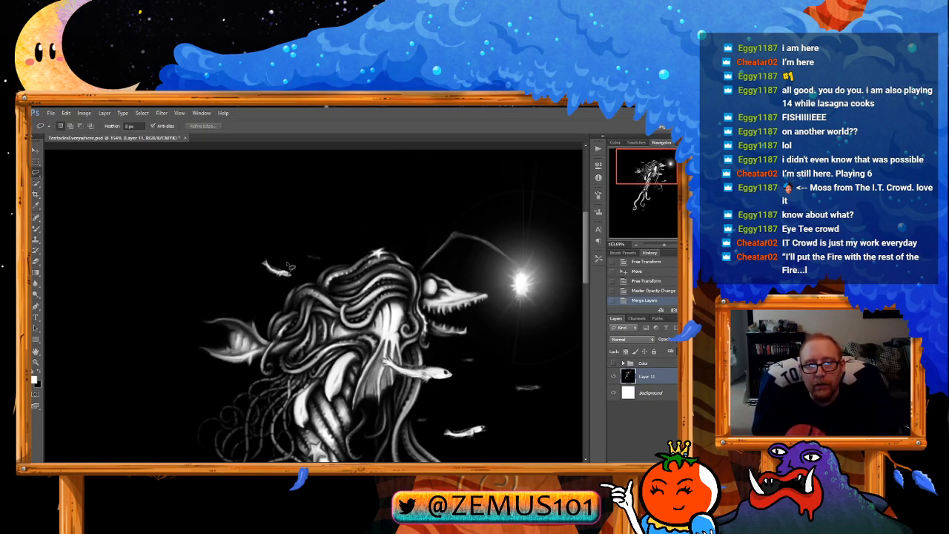
{"action": "mouse_move", "coordinate": [292, 265]}
{"action": "left_mouse_down"}
{"action": "mouse_move", "coordinate": [258, 255]}
{"action": "mouse_move", "coordinate": [262, 280]}
{"action": "mouse_move", "coordinate": [294, 268]}
{"action": "left_mouse_up"}
{"action": "key", "text": "b"}
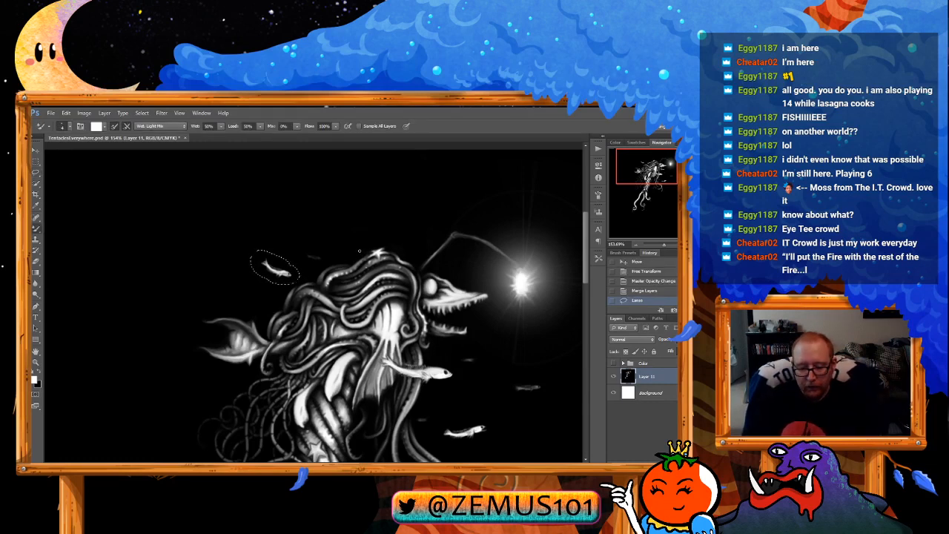
{"action": "key", "text": "ctrl+x"}
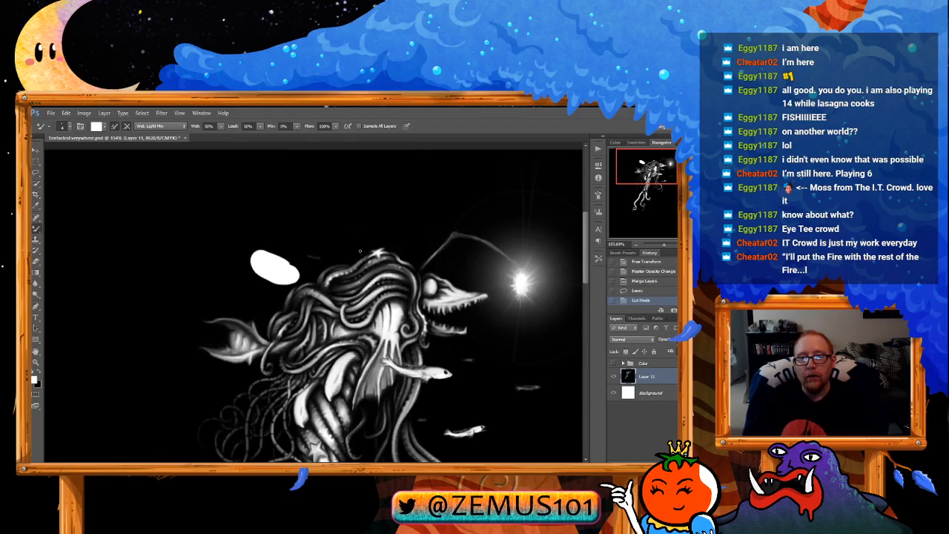
{"action": "left_click", "coordinate": [650, 392]}
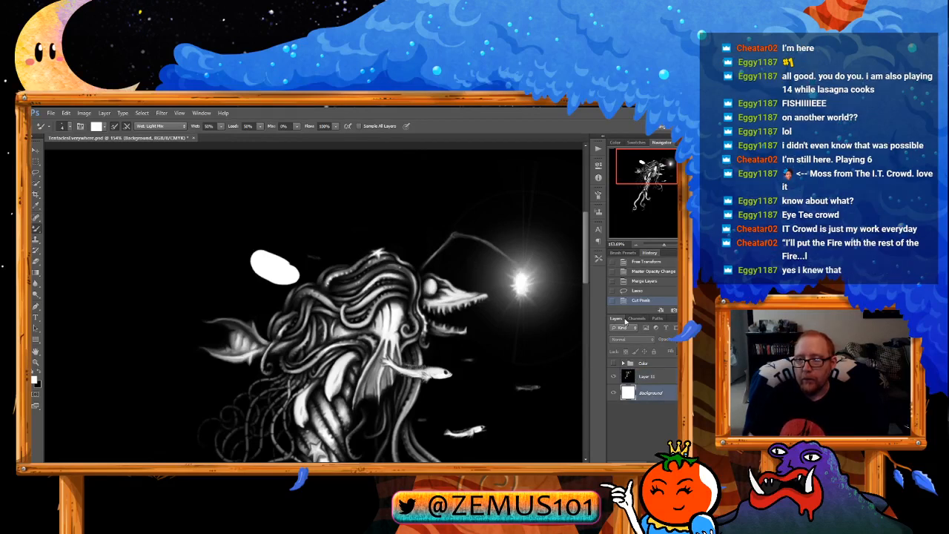
{"action": "left_click", "coordinate": [641, 288]}
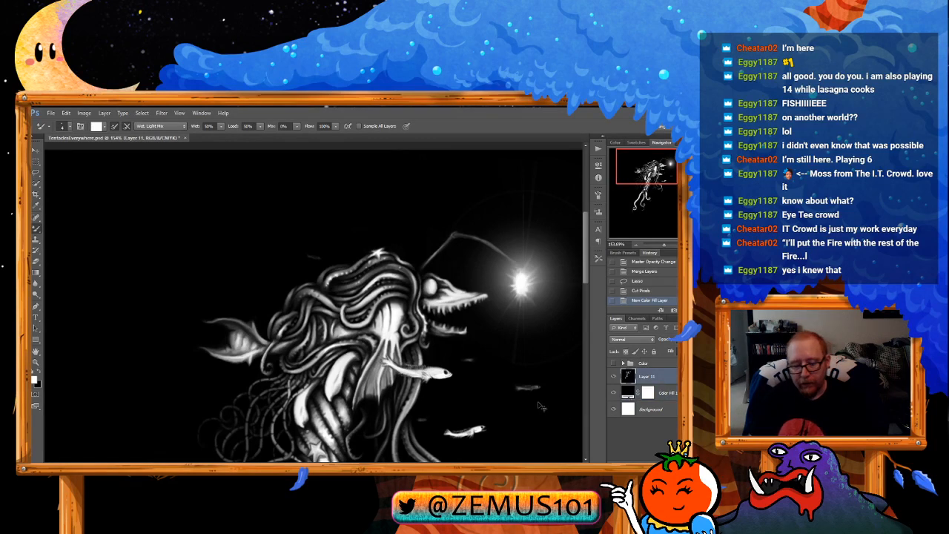
Step: Paste the cut fish as a new layer, place it behind the creature's head just above its former spot, and lower its opacity
{"action": "key", "text": "ctrl+v"}
{"action": "left_click_drag", "start_coordinate": [326, 308], "coordinate": [280, 259]}
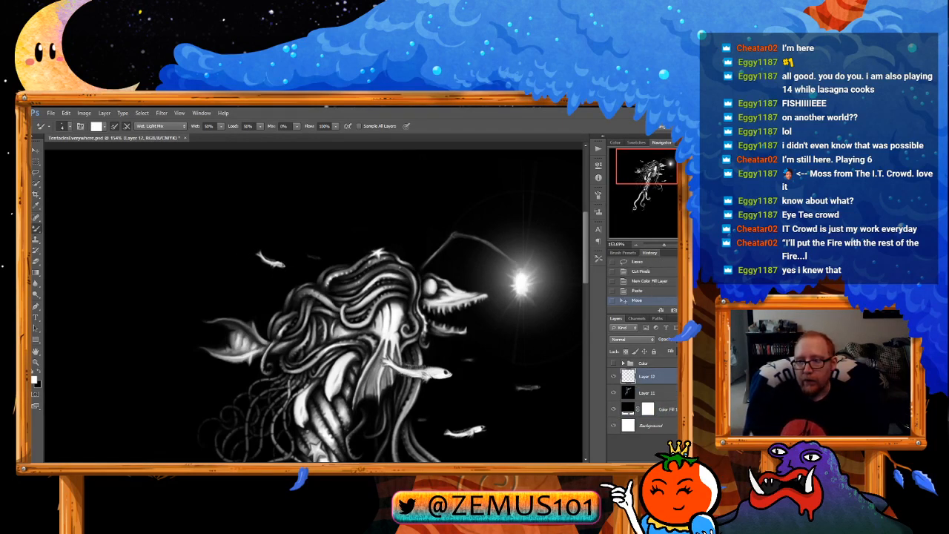
{"action": "left_click", "coordinate": [671, 351]}
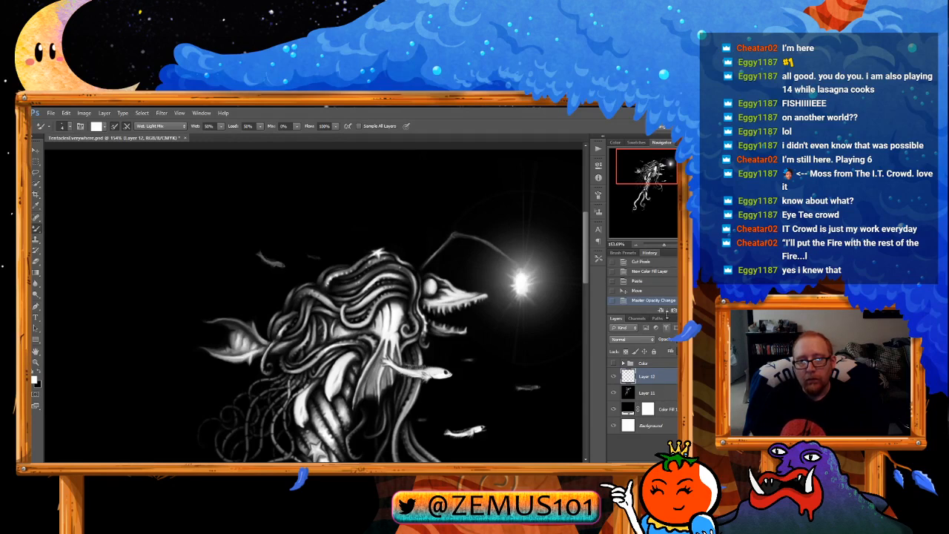
Step: Merge the pasted fish layer, the creature artwork layer and the black color fill layer into one
{"action": "left_click_drag", "start_coordinate": [533, 333], "coordinate": [469, 286]}
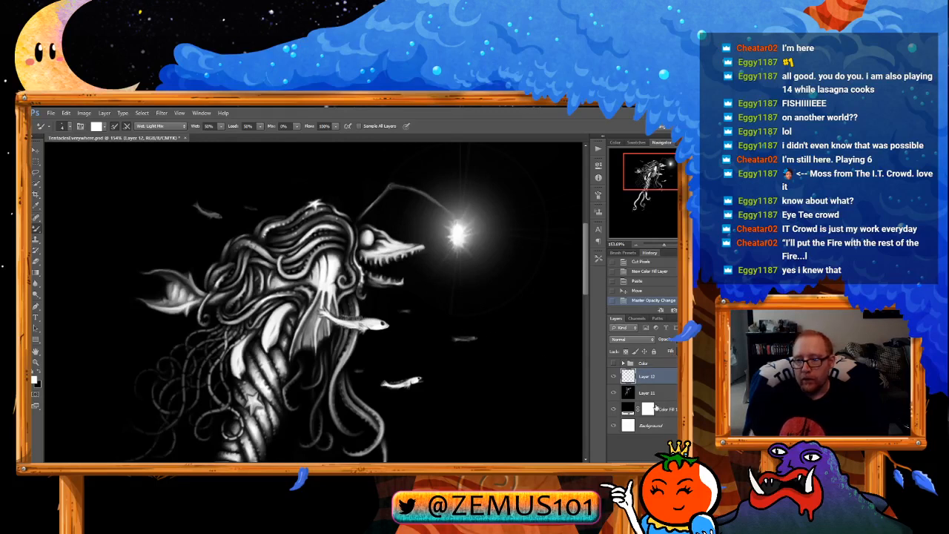
{"action": "left_click", "coordinate": [667, 409], "text": "shift"}
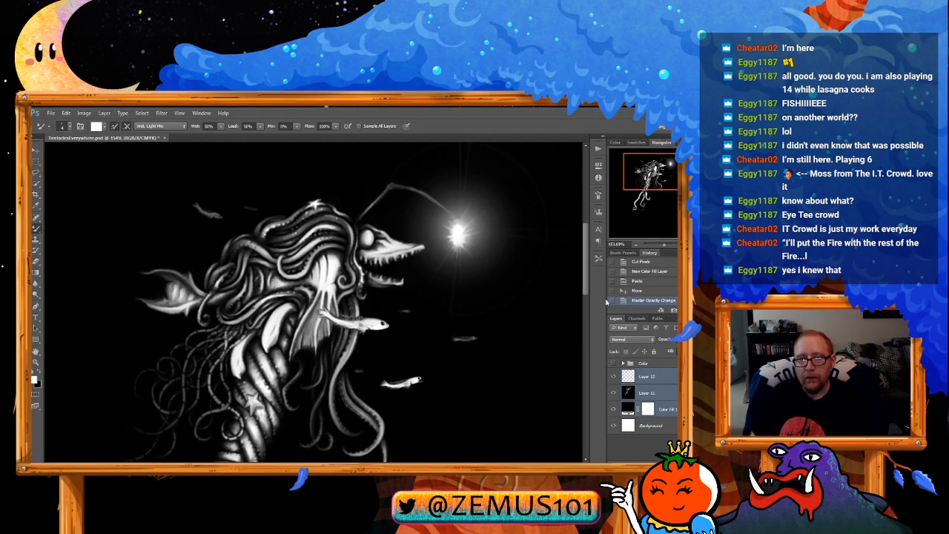
{"action": "key", "text": "ctrl+e"}
Step: Refine the body and fins of the faint fish below the glowing lure with white and black Mixer Brush strokes
{"action": "mouse_move", "coordinate": [390, 370]}
{"action": "left_mouse_down"}
{"action": "mouse_move", "coordinate": [423, 184]}
{"action": "mouse_move", "coordinate": [298, 341]}
{"action": "mouse_move", "coordinate": [388, 305]}
{"action": "mouse_move", "coordinate": [368, 318]}
{"action": "mouse_move", "coordinate": [416, 320]}
{"action": "left_mouse_up"}
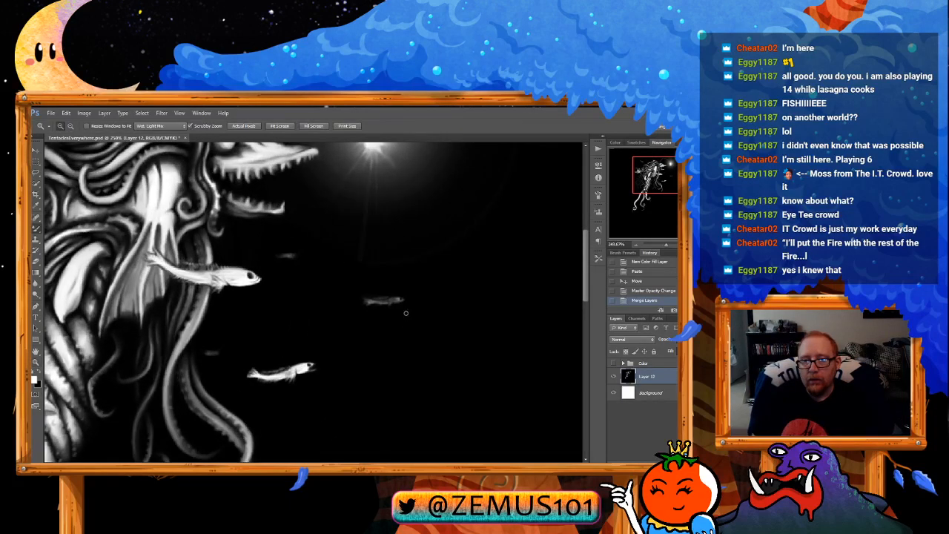
{"action": "key", "text": "b"}
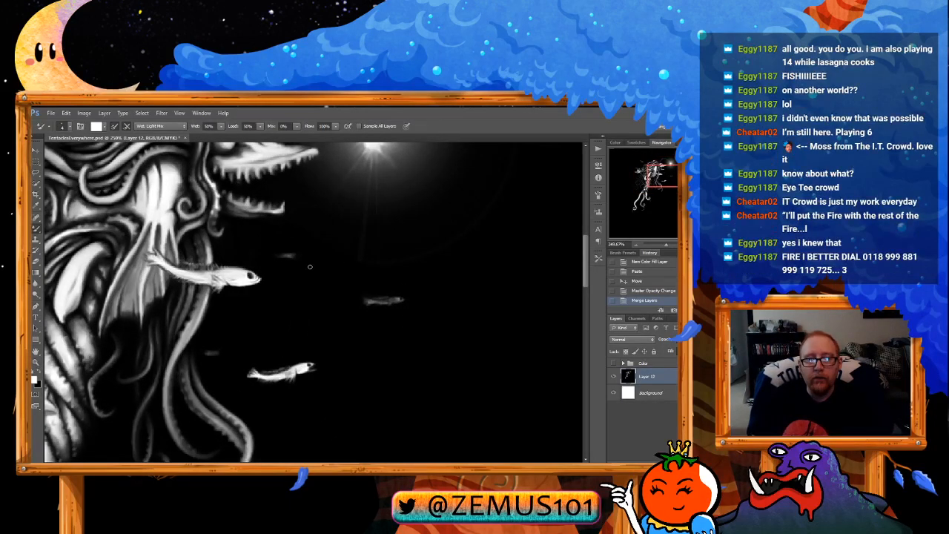
{"action": "mouse_move", "coordinate": [392, 315]}
{"action": "left_mouse_down"}
{"action": "mouse_move", "coordinate": [364, 316]}
{"action": "mouse_move", "coordinate": [375, 308]}
{"action": "mouse_move", "coordinate": [339, 300]}
{"action": "left_mouse_up"}
{"action": "left_click_drag", "start_coordinate": [339, 300], "coordinate": [337, 301]}
{"action": "mouse_move", "coordinate": [339, 302]}
{"action": "left_mouse_down"}
{"action": "mouse_move", "coordinate": [378, 298]}
{"action": "mouse_move", "coordinate": [356, 307]}
{"action": "left_mouse_up"}
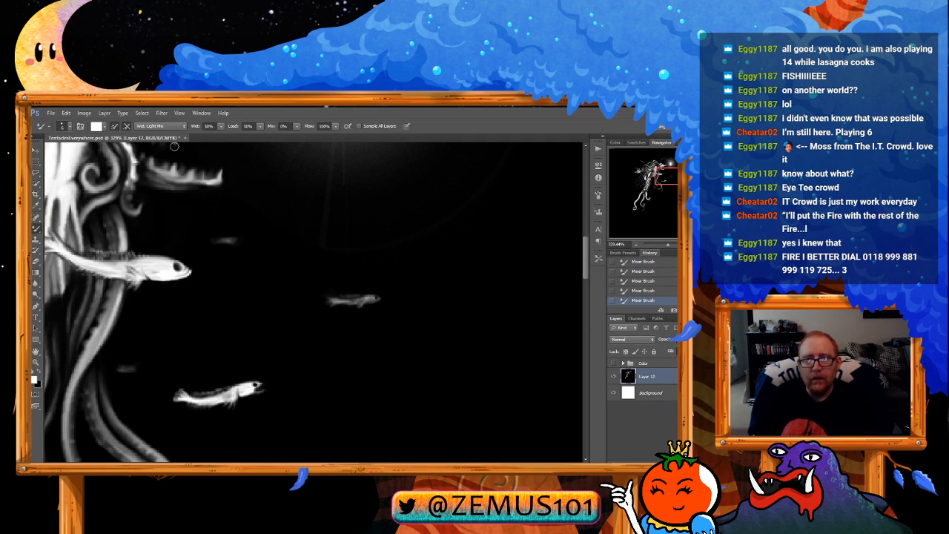
{"action": "key", "text": "x"}
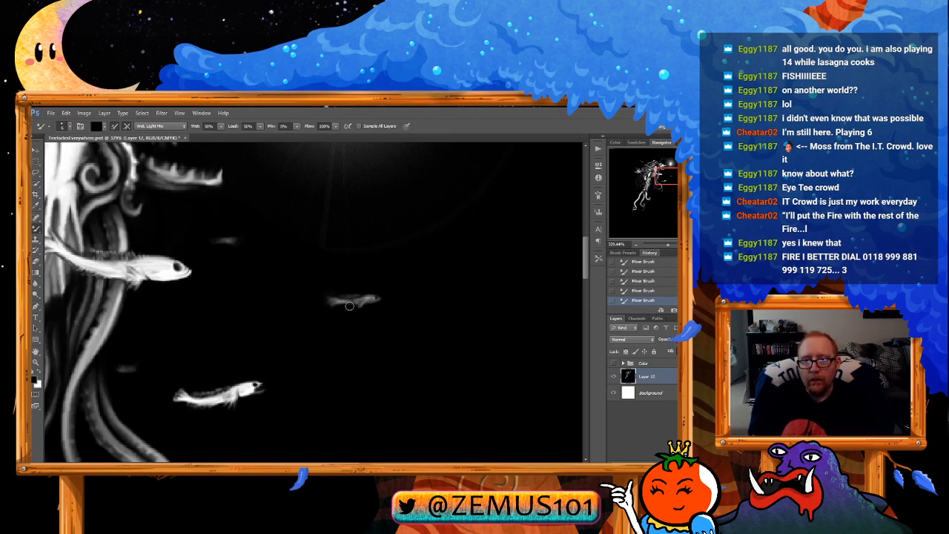
{"action": "key", "text": "x"}
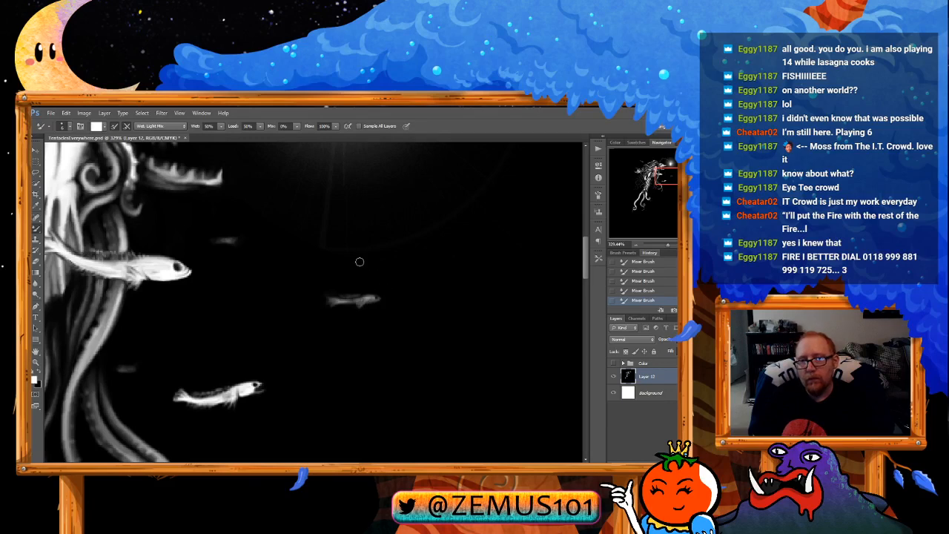
Step: Examine the whole creature, the surrounding small fish and the tentacles beside the twisted torso for areas that need more work
{"action": "left_click_drag", "start_coordinate": [425, 297], "coordinate": [388, 318]}
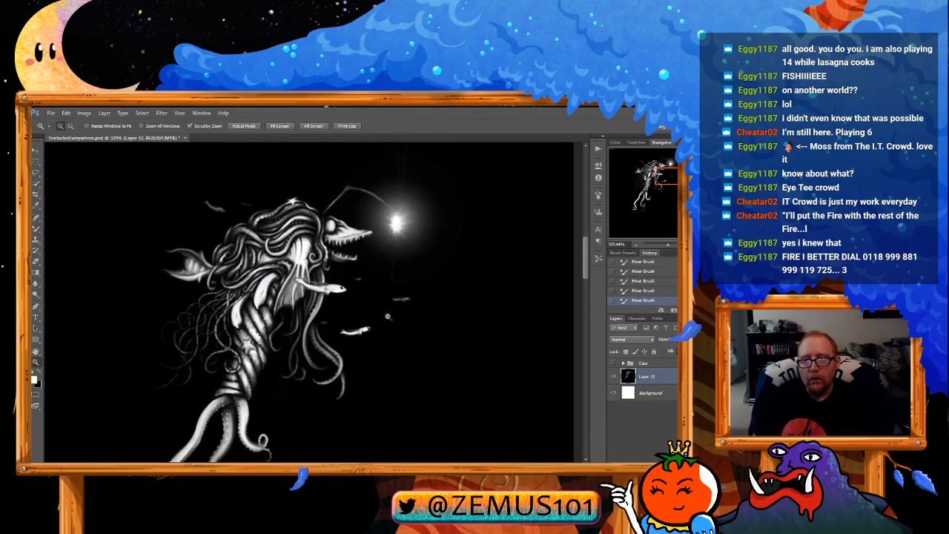
{"action": "mouse_move", "coordinate": [450, 279]}
{"action": "left_mouse_down"}
{"action": "mouse_move", "coordinate": [477, 262]}
{"action": "mouse_move", "coordinate": [459, 246]}
{"action": "left_mouse_up"}
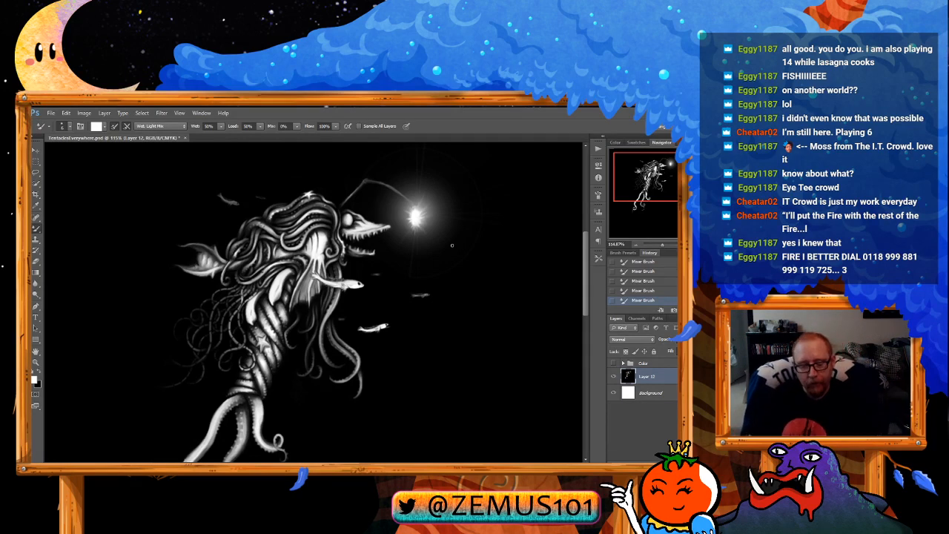
{"action": "left_click_drag", "start_coordinate": [376, 256], "coordinate": [380, 251]}
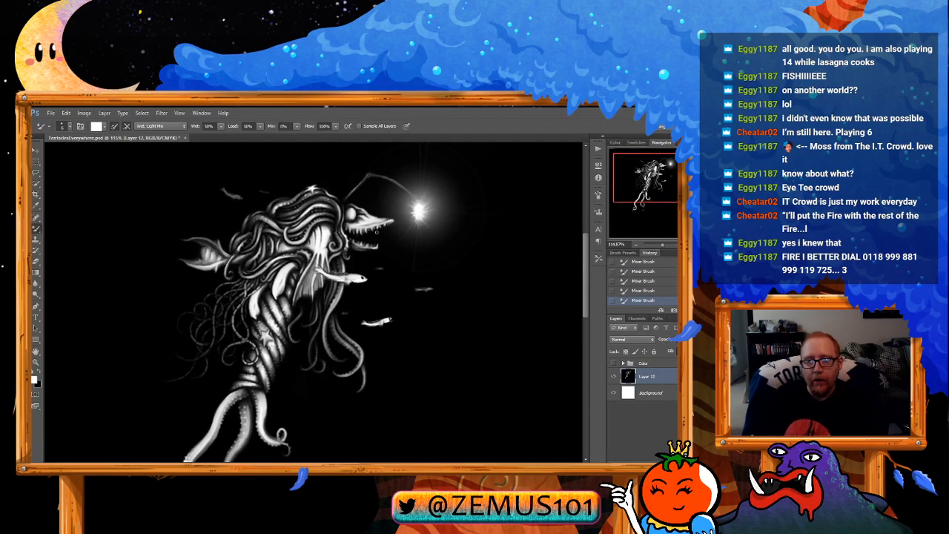
{"action": "scroll", "coordinate": [368, 257], "scroll_direction": "up", "scroll_amount": 4}
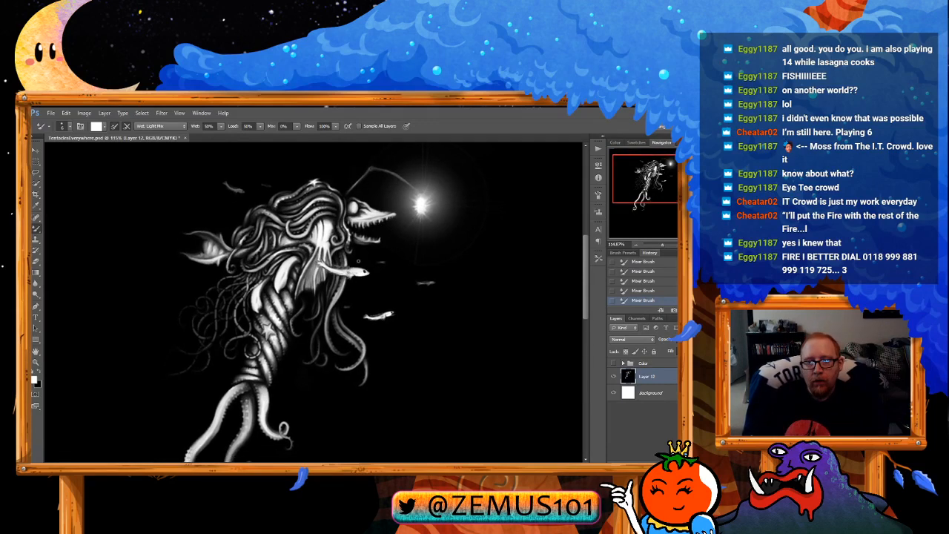
{"action": "left_click_drag", "start_coordinate": [368, 272], "coordinate": [371, 275]}
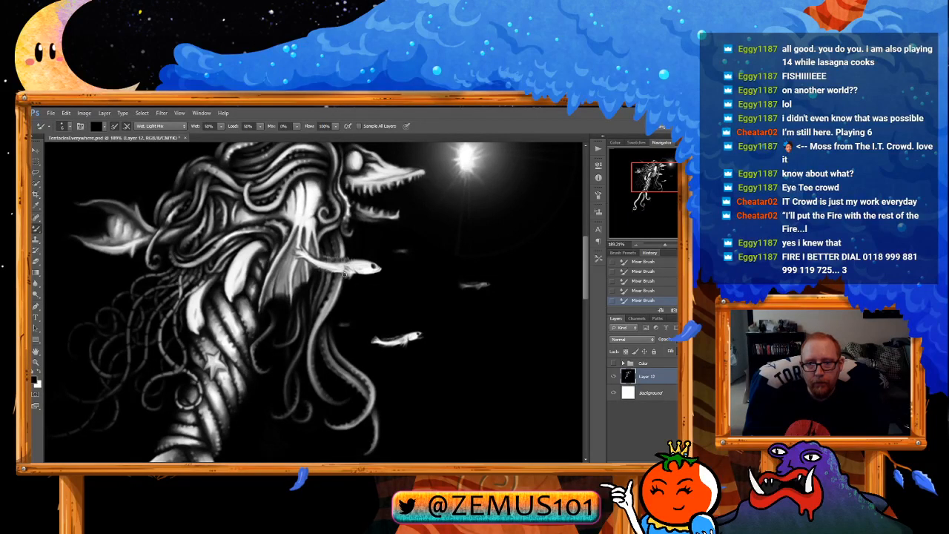
{"action": "scroll", "coordinate": [363, 267], "scroll_direction": "down", "scroll_amount": 3}
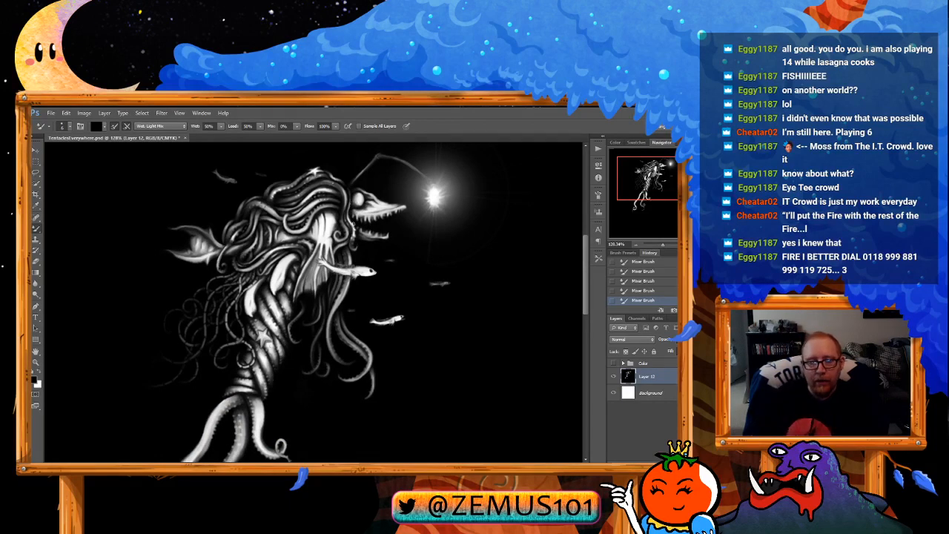
{"action": "left_click_drag", "start_coordinate": [301, 242], "coordinate": [320, 199]}
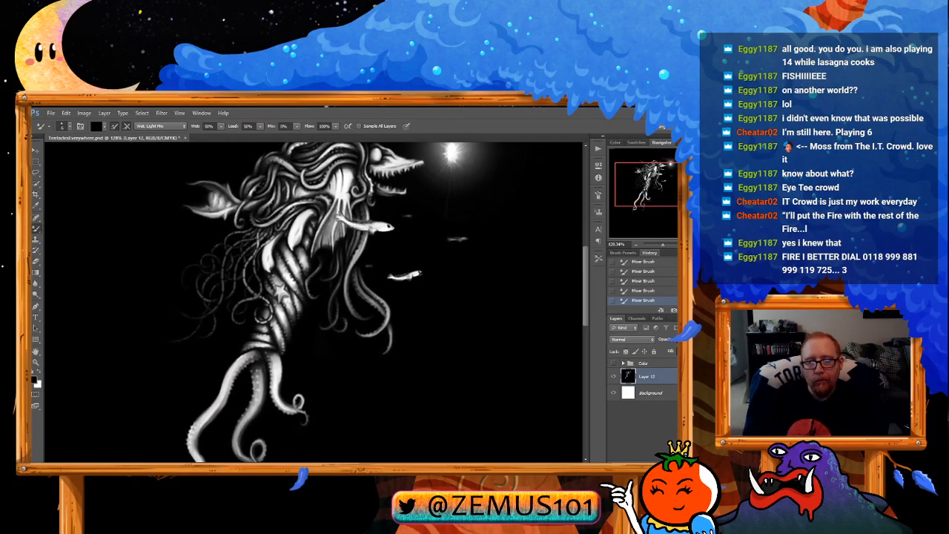
{"action": "left_click_drag", "start_coordinate": [307, 235], "coordinate": [303, 286]}
{"action": "left_click_drag", "start_coordinate": [304, 253], "coordinate": [310, 273]}
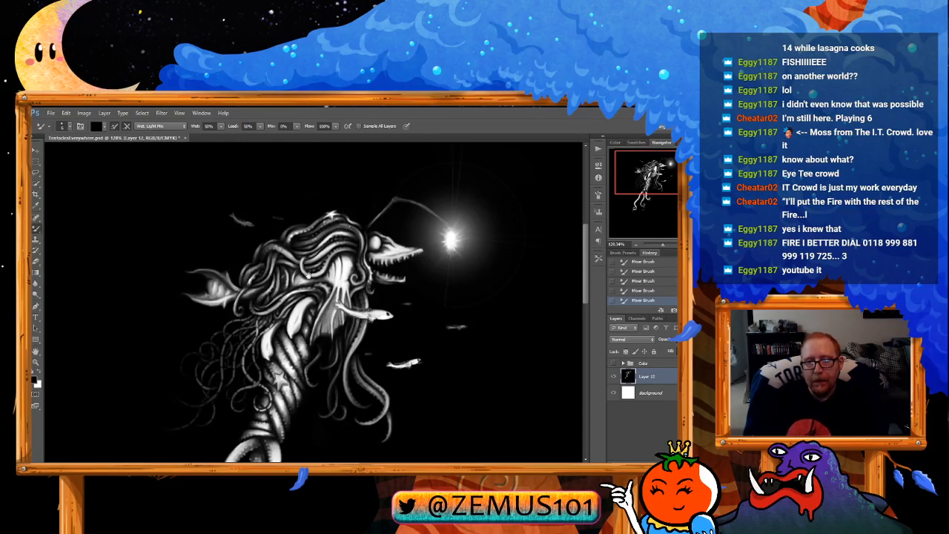
{"action": "mouse_move", "coordinate": [307, 274]}
{"action": "left_mouse_down"}
{"action": "mouse_move", "coordinate": [302, 253]}
{"action": "mouse_move", "coordinate": [282, 241]}
{"action": "mouse_move", "coordinate": [296, 244]}
{"action": "mouse_move", "coordinate": [304, 222]}
{"action": "mouse_move", "coordinate": [309, 250]}
{"action": "mouse_move", "coordinate": [330, 229]}
{"action": "left_mouse_up"}
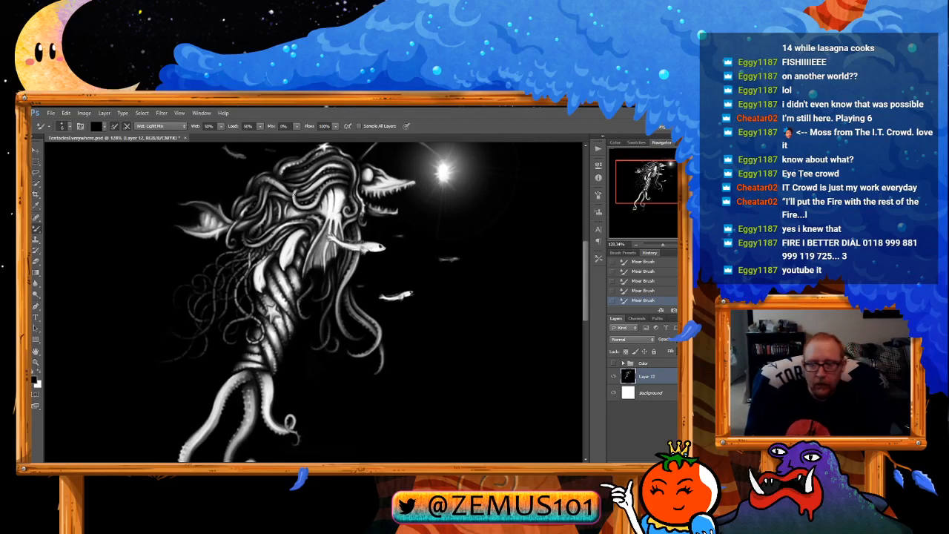
{"action": "left_click_drag", "start_coordinate": [301, 201], "coordinate": [306, 173]}
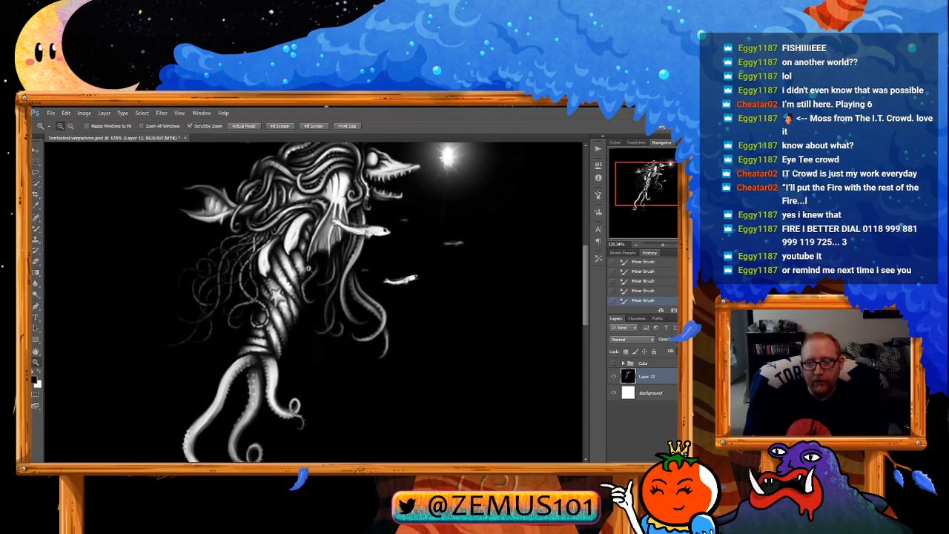
{"action": "left_click_drag", "start_coordinate": [307, 263], "coordinate": [326, 267]}
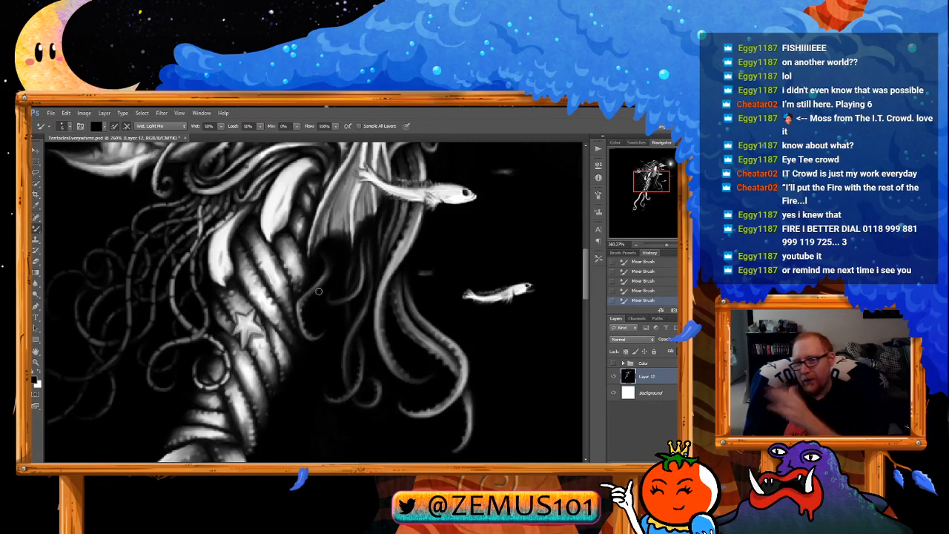
{"action": "left_click_drag", "start_coordinate": [319, 282], "coordinate": [319, 275]}
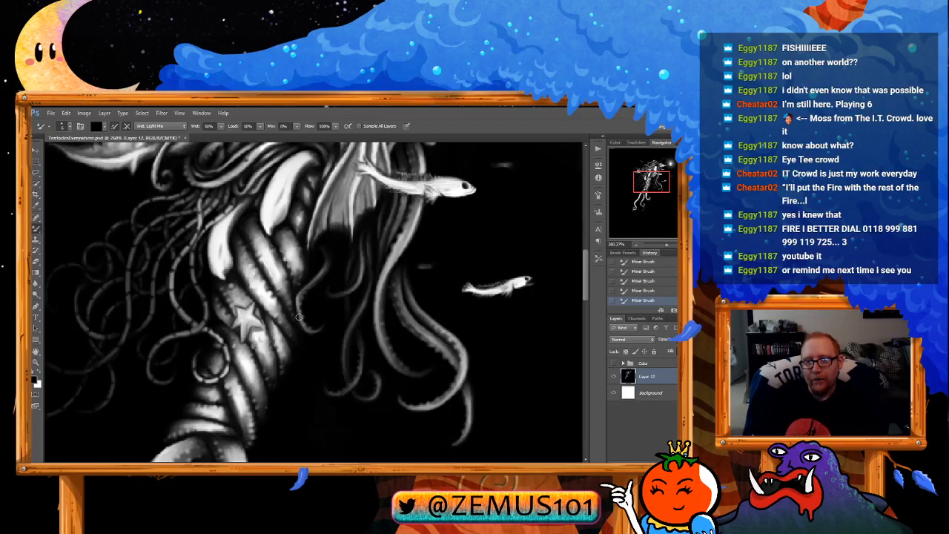
{"action": "key", "text": "z"}
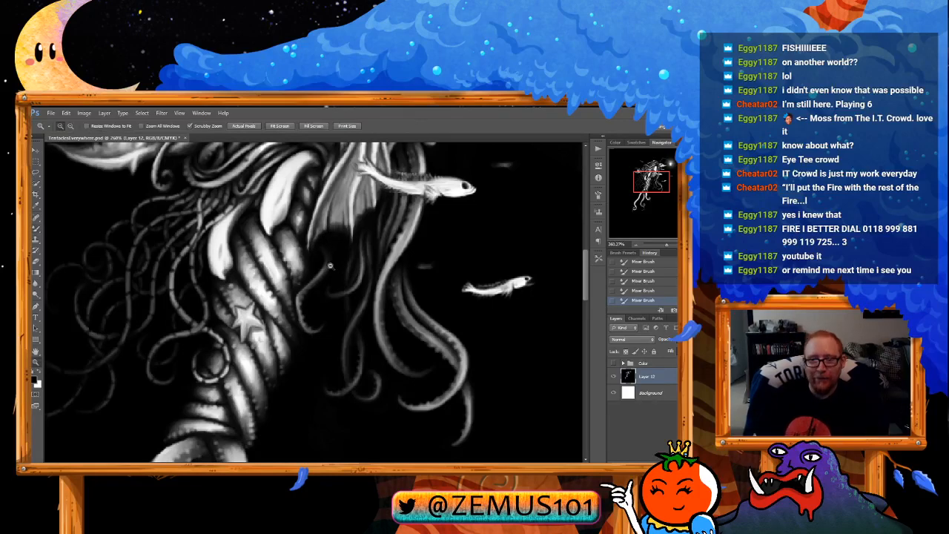
{"action": "key", "text": "ctrl+0"}
{"action": "key", "text": "b"}
{"action": "scroll", "coordinate": [341, 302], "scroll_direction": "up", "scroll_amount": 1}
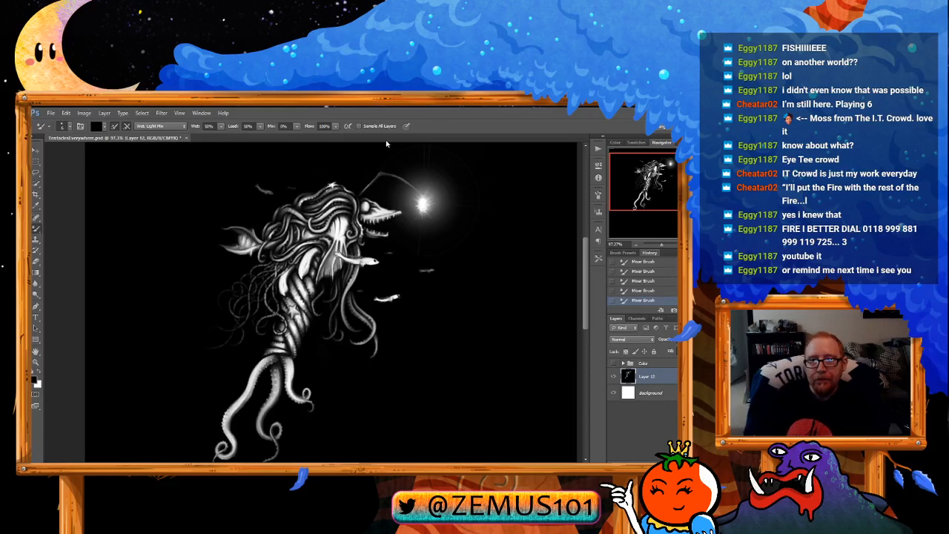
Step: Undo the last three Mixer Brush strokes
{"action": "key", "text": "z"}
{"action": "left_click", "coordinate": [338, 242]}
{"action": "key", "text": "b"}
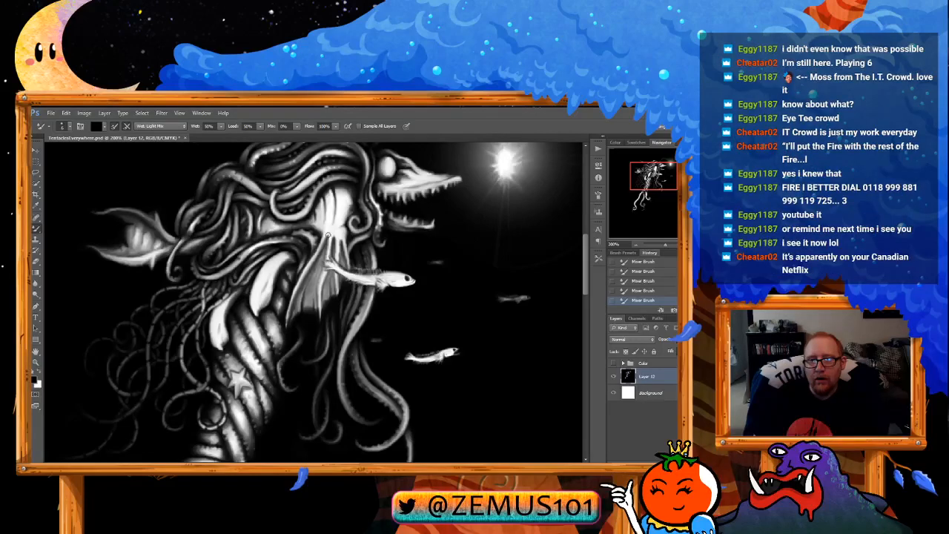
{"action": "key", "text": "x"}
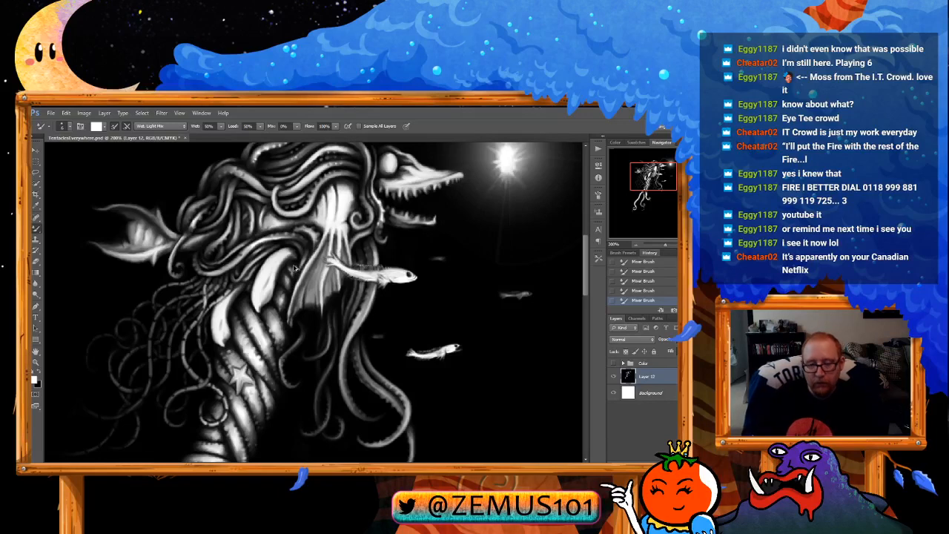
{"action": "key", "text": "ctrl+z"}
{"action": "key", "text": "ctrl+alt+z"}
{"action": "key", "text": "ctrl+alt+z"}
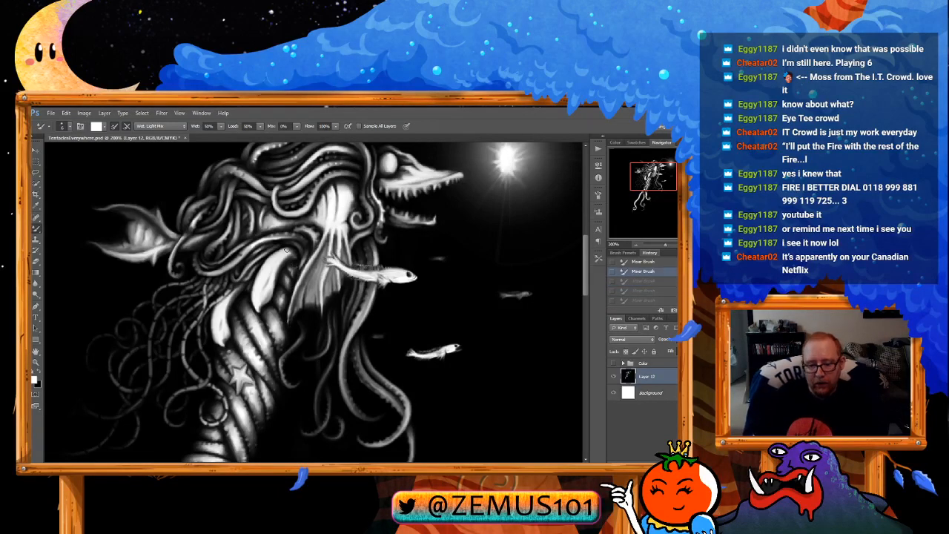
Step: Retouch the edge of the twisted torso beneath the hanging fin with black and white Mixer Brush strokes
{"action": "left_click_drag", "start_coordinate": [291, 326], "coordinate": [292, 305]}
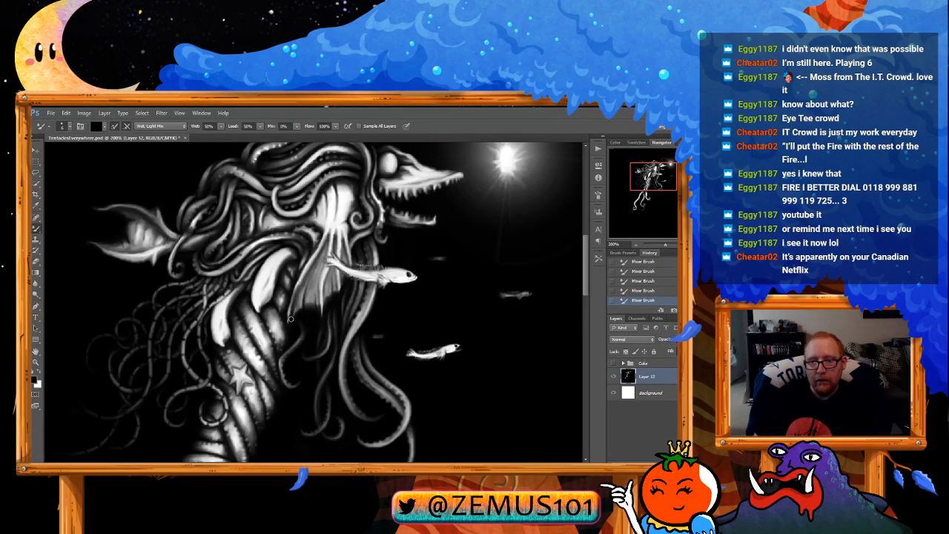
{"action": "key", "text": "x"}
{"action": "key", "text": "x"}
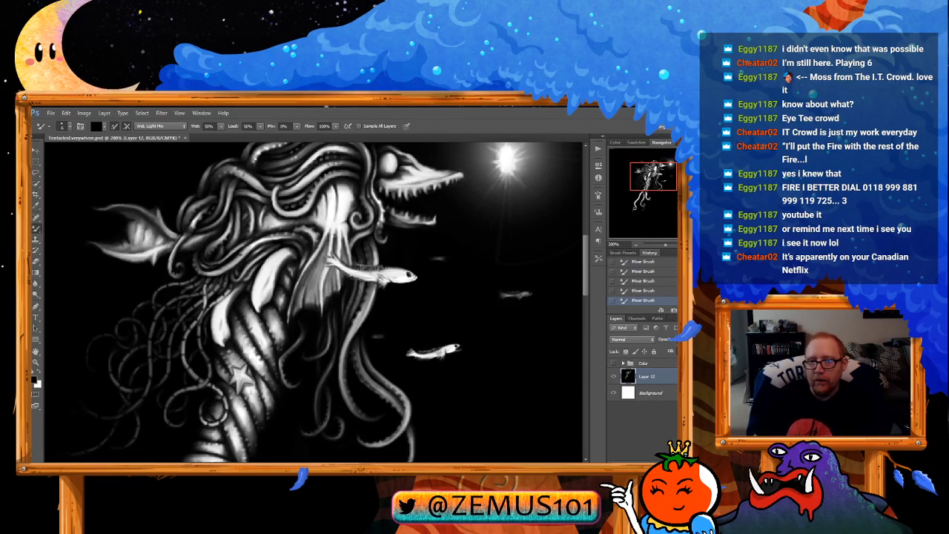
Step: Retouch the pale folds of the head just above the hanging fin with black and white Mixer Brush strokes
{"action": "left_click_drag", "start_coordinate": [322, 222], "coordinate": [318, 230]}
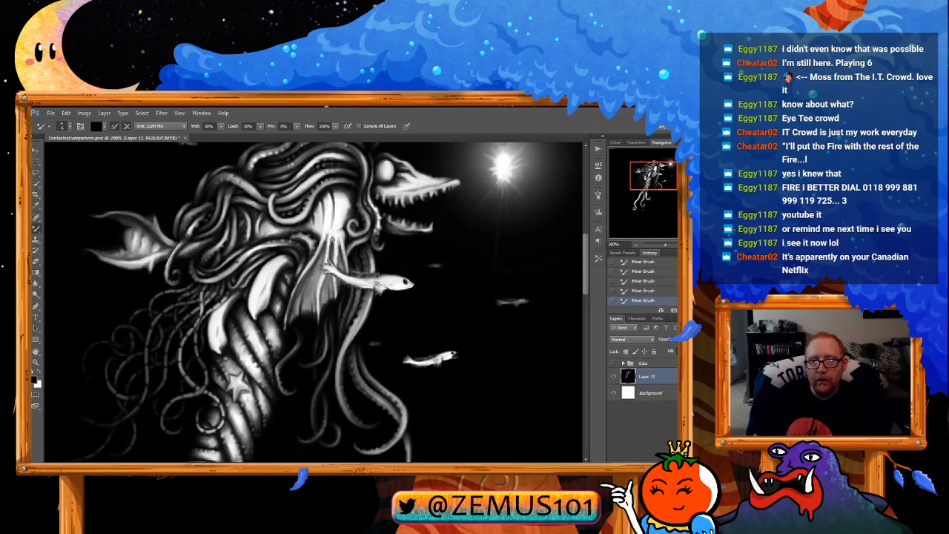
{"action": "key", "text": "x"}
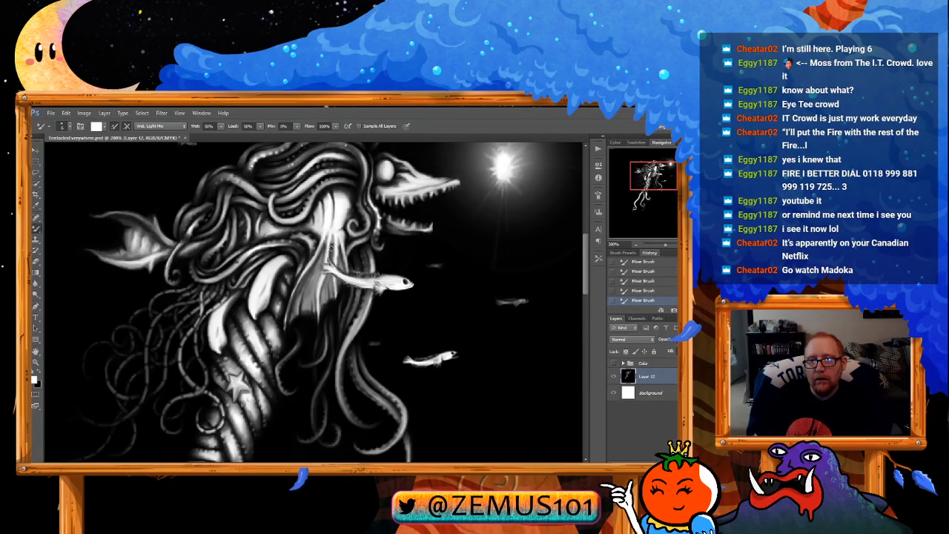
{"action": "key", "text": "x"}
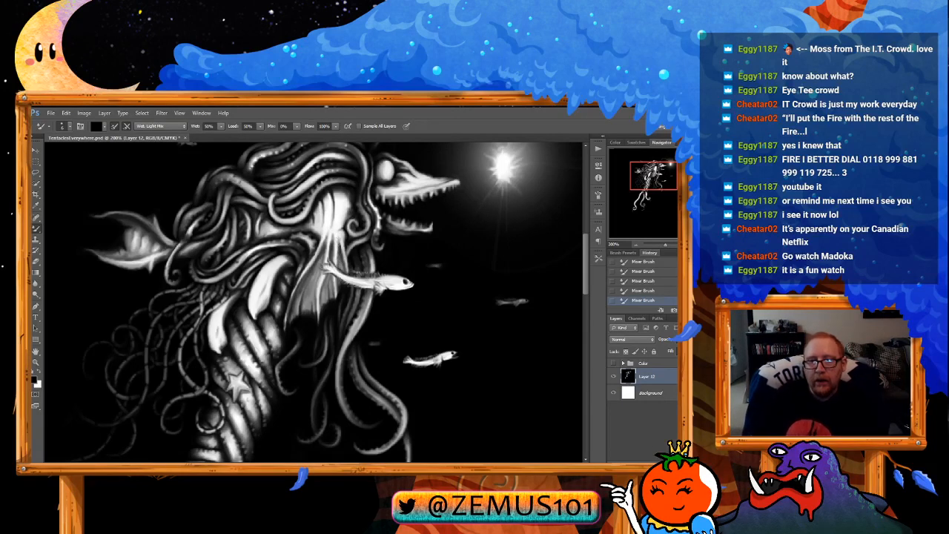
{"action": "key", "text": "x"}
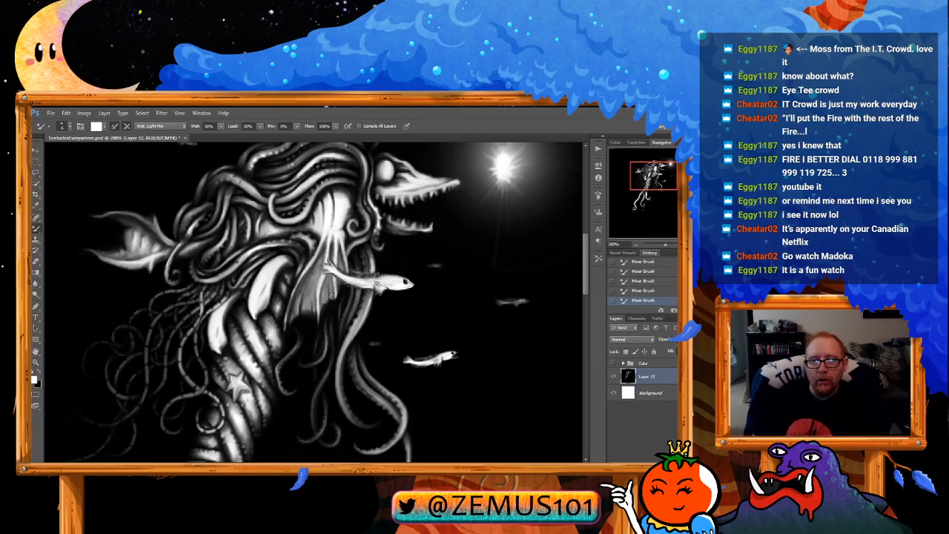
{"action": "key", "text": "x"}
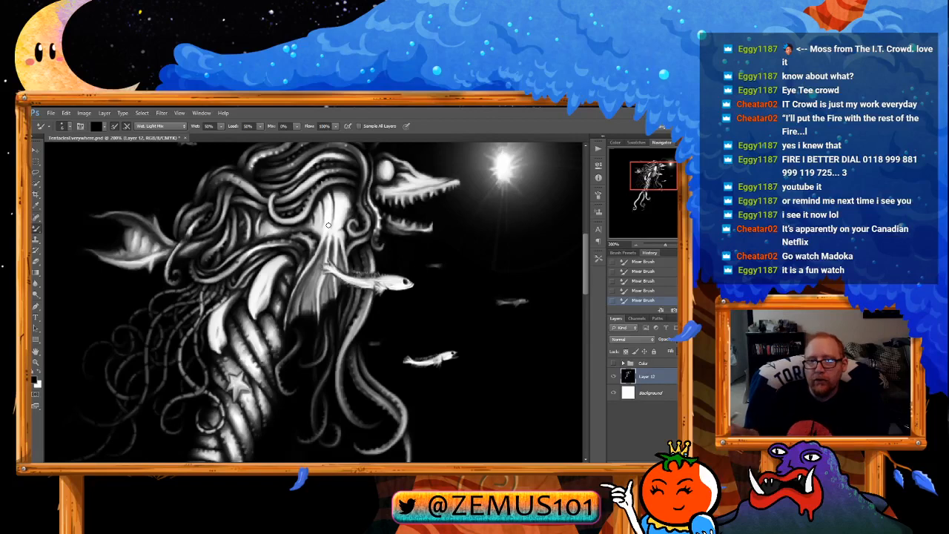
Step: Refine the edges of the tail fin behind the creature's head and the adjoining tentacles with Mixer Brush strokes
{"action": "mouse_move", "coordinate": [278, 246]}
{"action": "left_mouse_down"}
{"action": "mouse_move", "coordinate": [364, 255]}
{"action": "mouse_move", "coordinate": [357, 260]}
{"action": "left_mouse_up"}
{"action": "key", "text": "z"}
{"action": "key", "text": "x"}
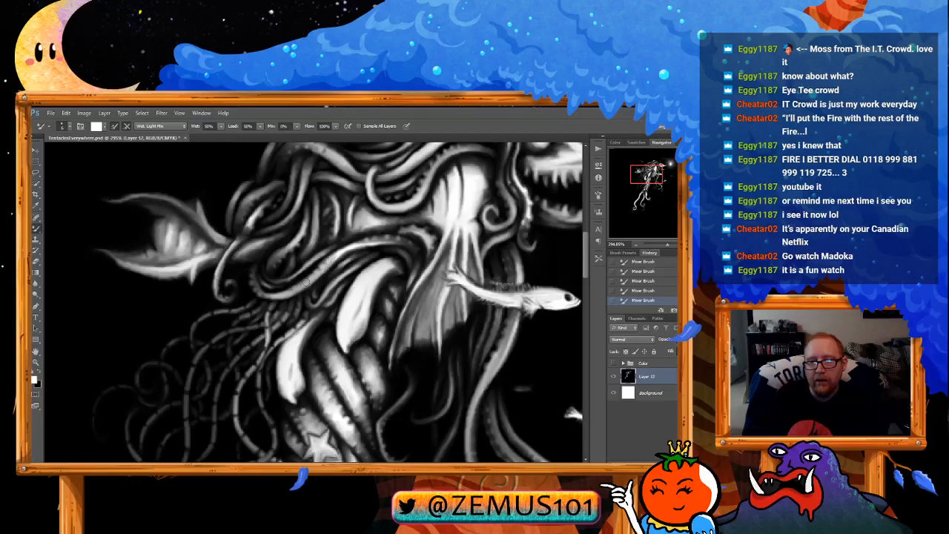
{"action": "scroll", "coordinate": [306, 280], "scroll_direction": "up", "scroll_amount": 1}
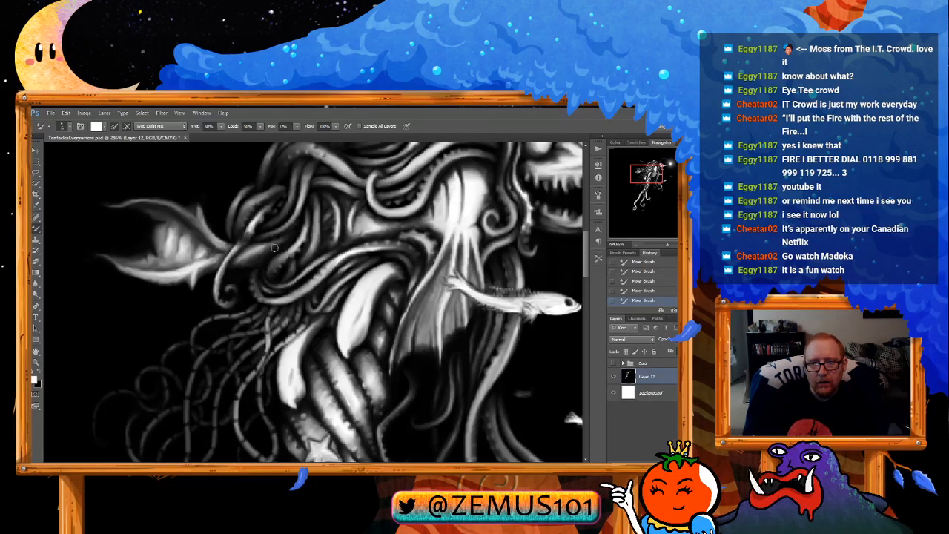
{"action": "key", "text": "x"}
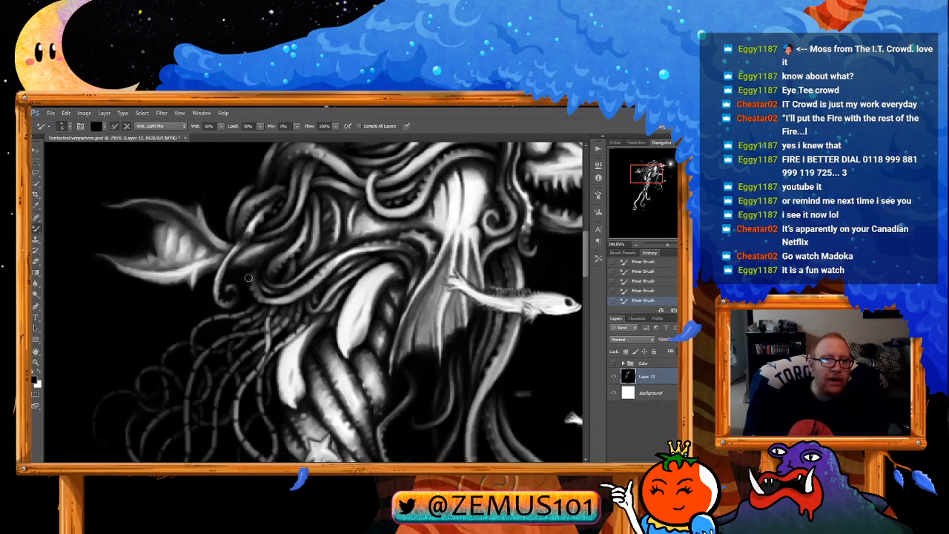
{"action": "left_click_drag", "start_coordinate": [276, 248], "coordinate": [281, 273]}
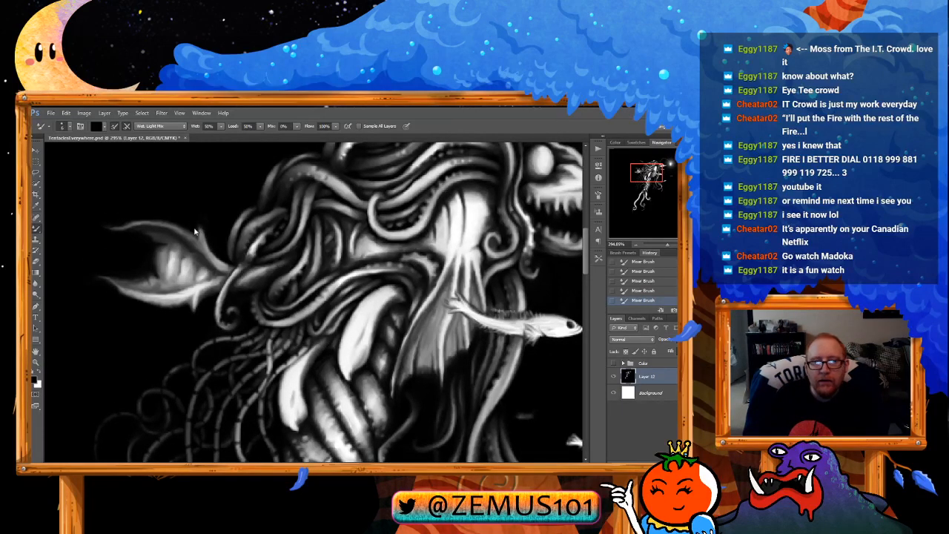
{"action": "left_click_drag", "start_coordinate": [172, 229], "coordinate": [270, 240]}
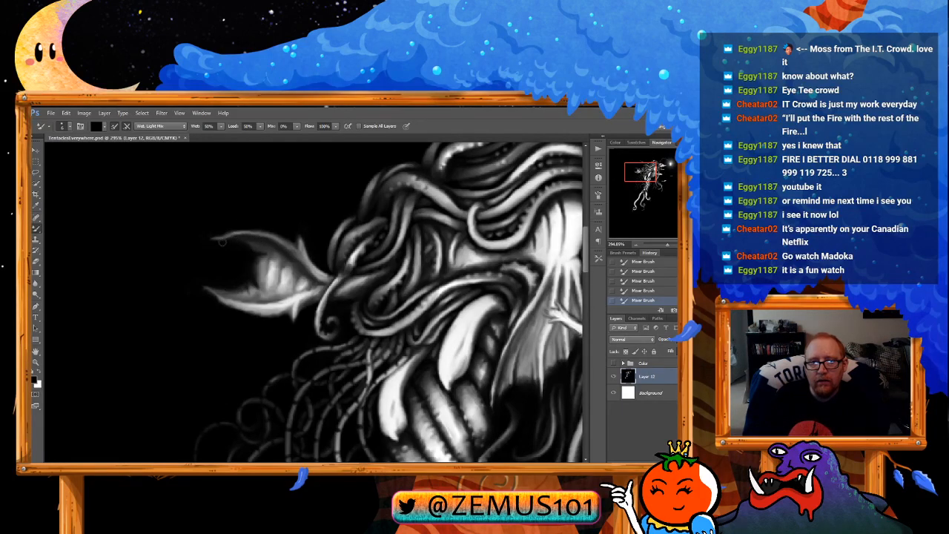
{"action": "left_click_drag", "start_coordinate": [242, 236], "coordinate": [231, 219]}
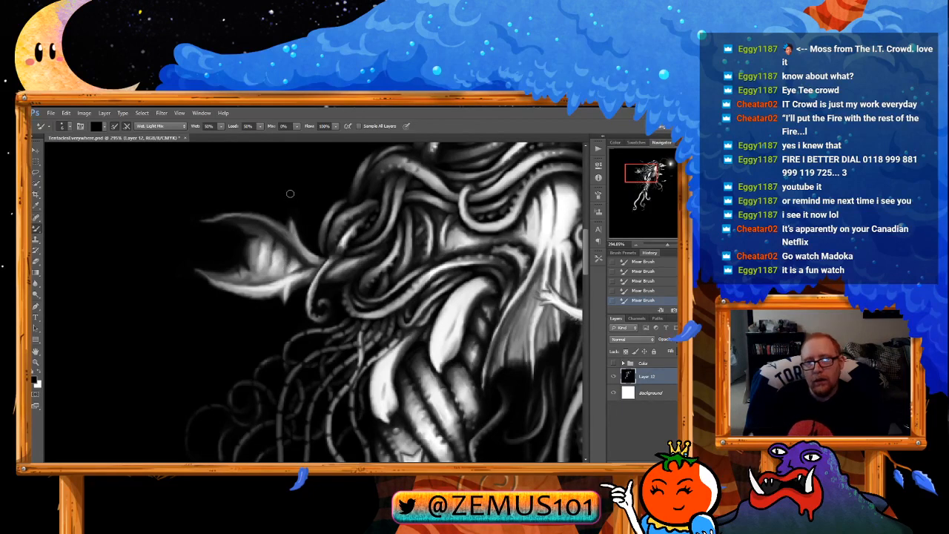
Step: Deepen the shadows between the coiled tentacles beside the tail fin with black Mixer Brush strokes
{"action": "scroll", "coordinate": [313, 303], "scroll_direction": "down", "scroll_amount": 5}
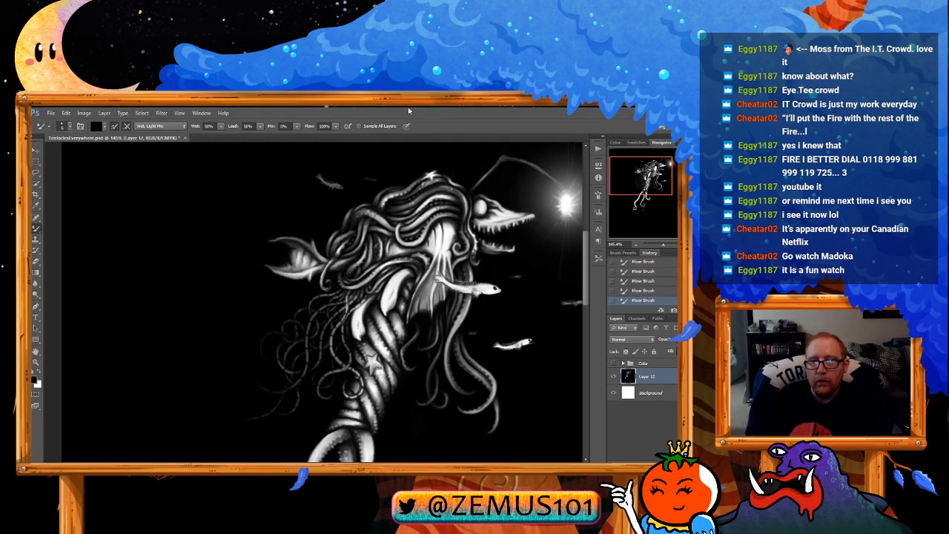
{"action": "key", "text": "ctrl+space"}
{"action": "left_click_drag", "start_coordinate": [351, 283], "coordinate": [404, 275]}
{"action": "left_click_drag", "start_coordinate": [359, 252], "coordinate": [353, 259]}
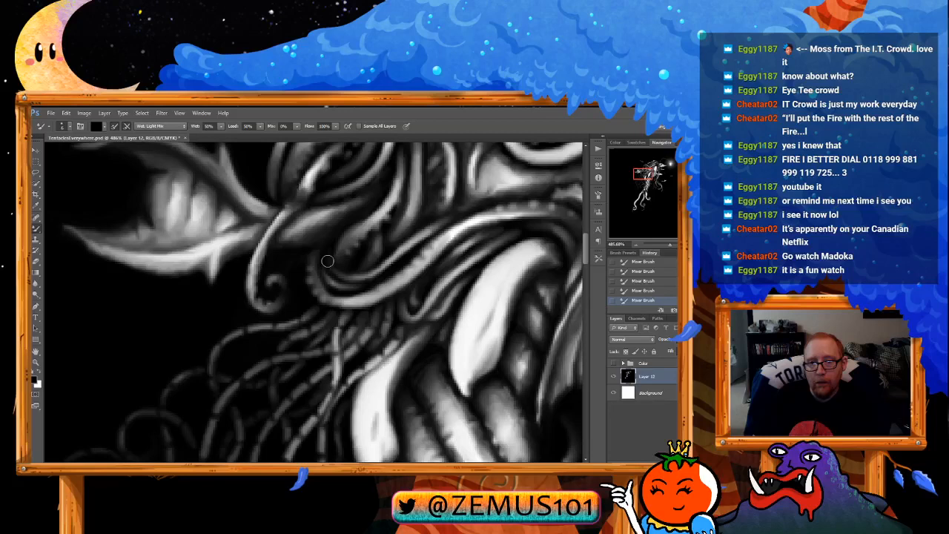
{"action": "left_click_drag", "start_coordinate": [327, 261], "coordinate": [357, 288]}
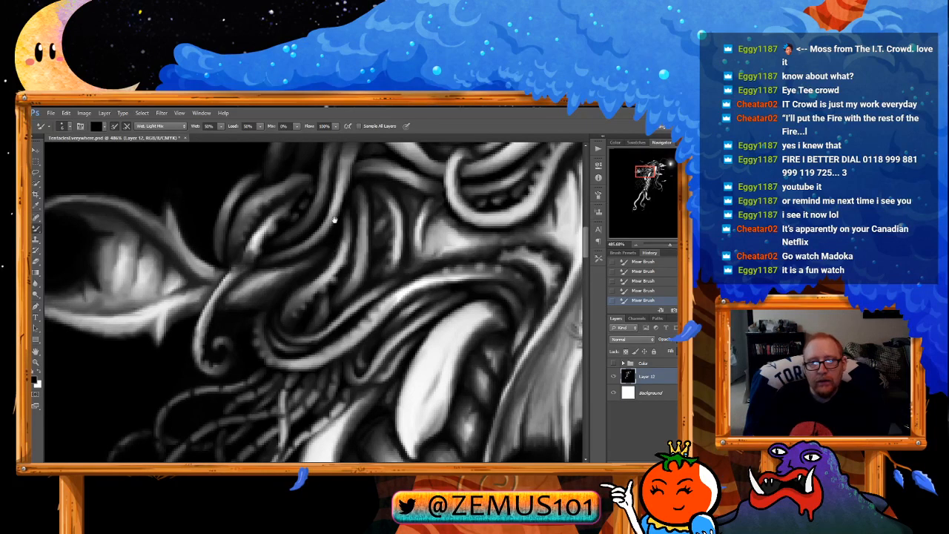
{"action": "left_click_drag", "start_coordinate": [334, 219], "coordinate": [373, 199]}
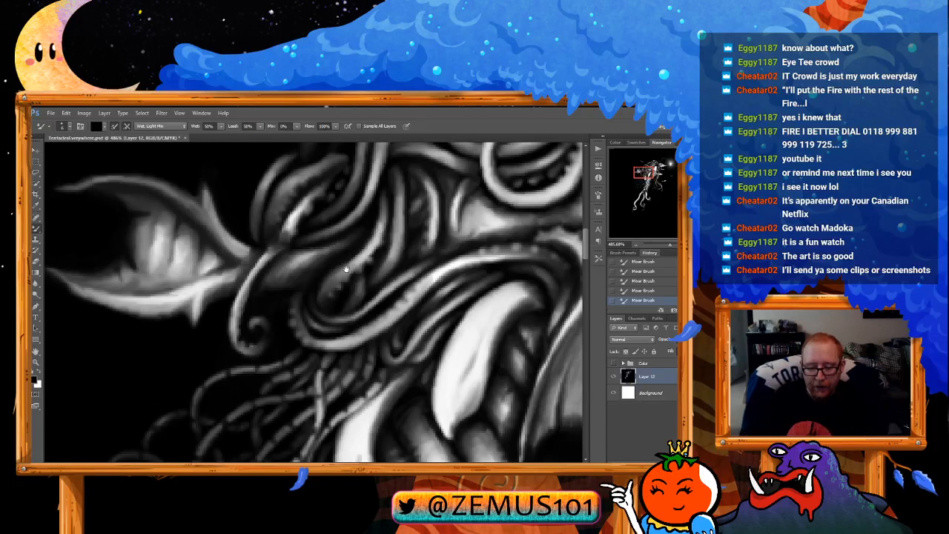
{"action": "mouse_move", "coordinate": [389, 200]}
{"action": "left_mouse_down"}
{"action": "mouse_move", "coordinate": [364, 249]}
{"action": "mouse_move", "coordinate": [358, 298]}
{"action": "left_mouse_up"}
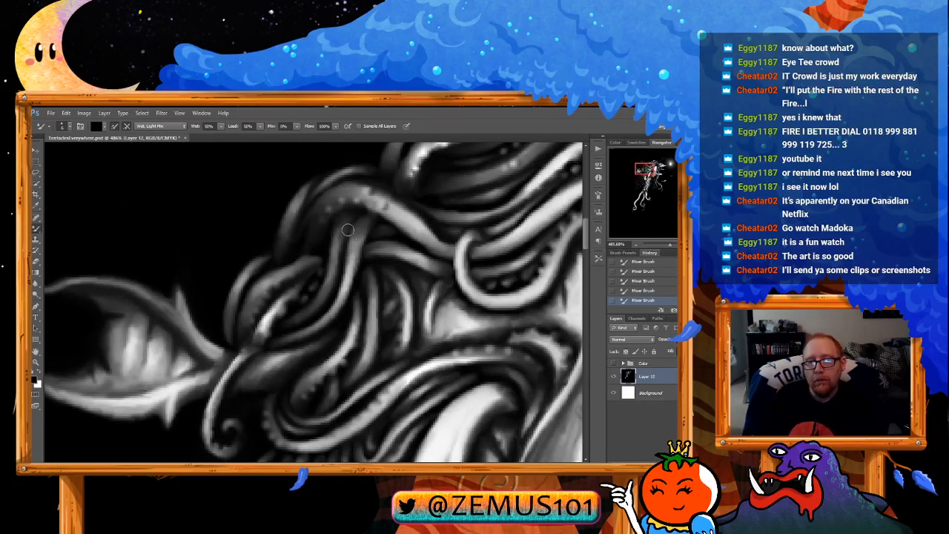
{"action": "left_click_drag", "start_coordinate": [356, 258], "coordinate": [377, 200]}
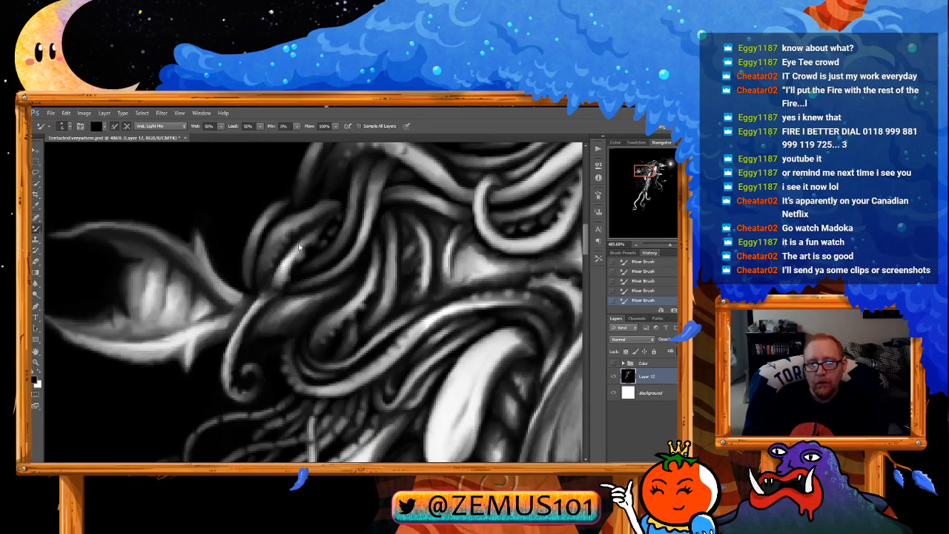
{"action": "left_click_drag", "start_coordinate": [282, 272], "coordinate": [300, 228]}
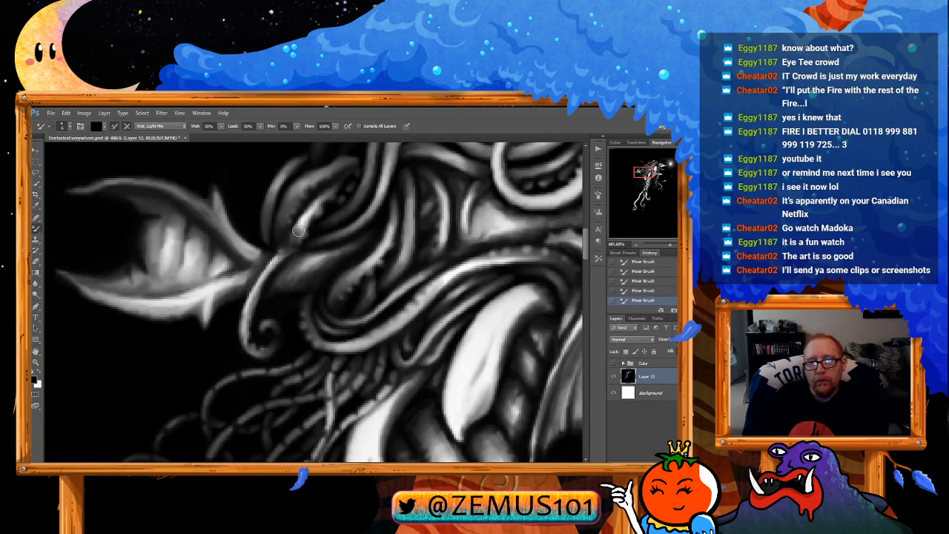
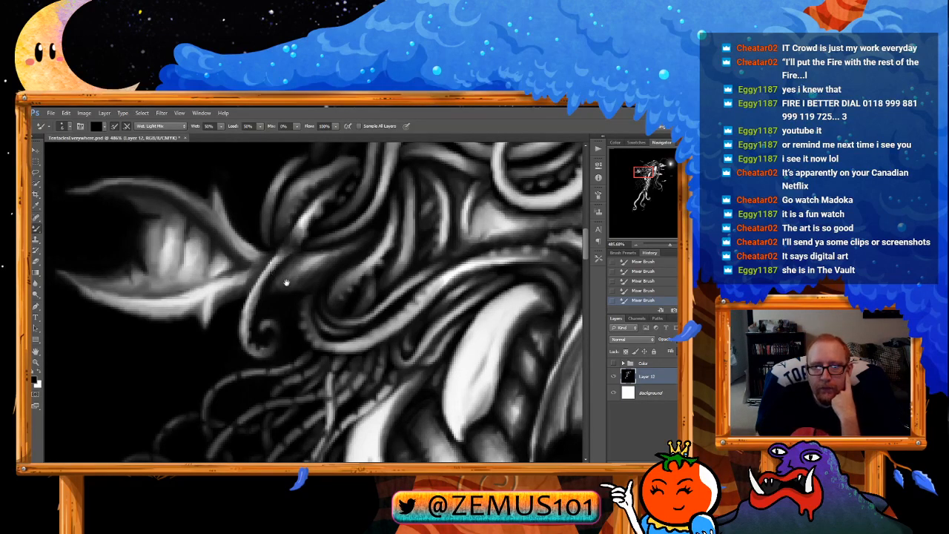
Step: Darken the outer contours and gaps of the arched tentacles at the back of the head with black Mixer Brush strokes
{"action": "scroll", "coordinate": [286, 270], "scroll_direction": "up", "scroll_amount": 1}
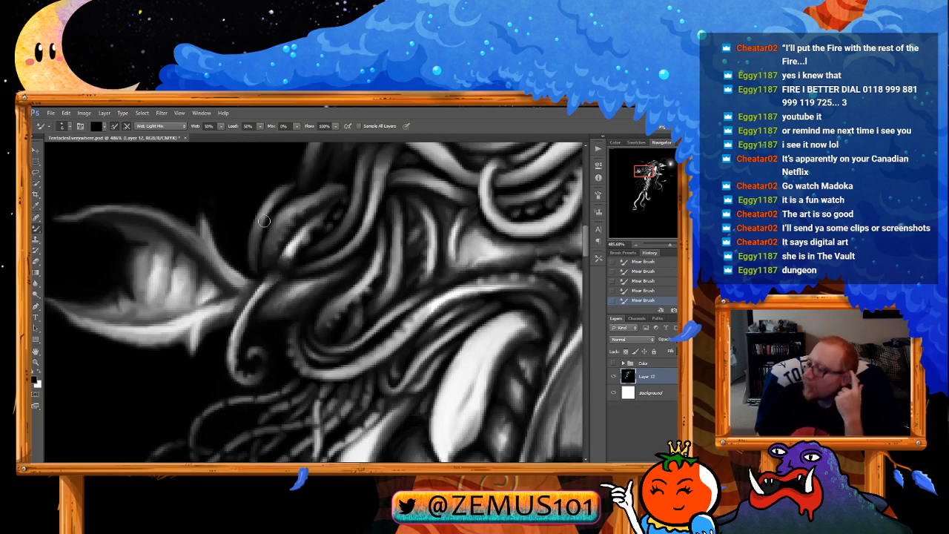
{"action": "left_click_drag", "start_coordinate": [389, 195], "coordinate": [336, 201]}
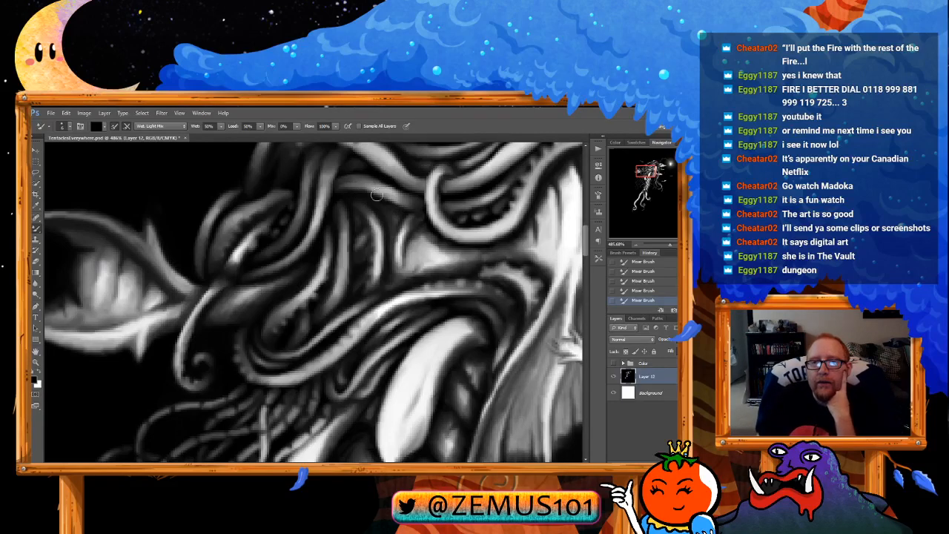
{"action": "left_click_drag", "start_coordinate": [377, 196], "coordinate": [359, 257]}
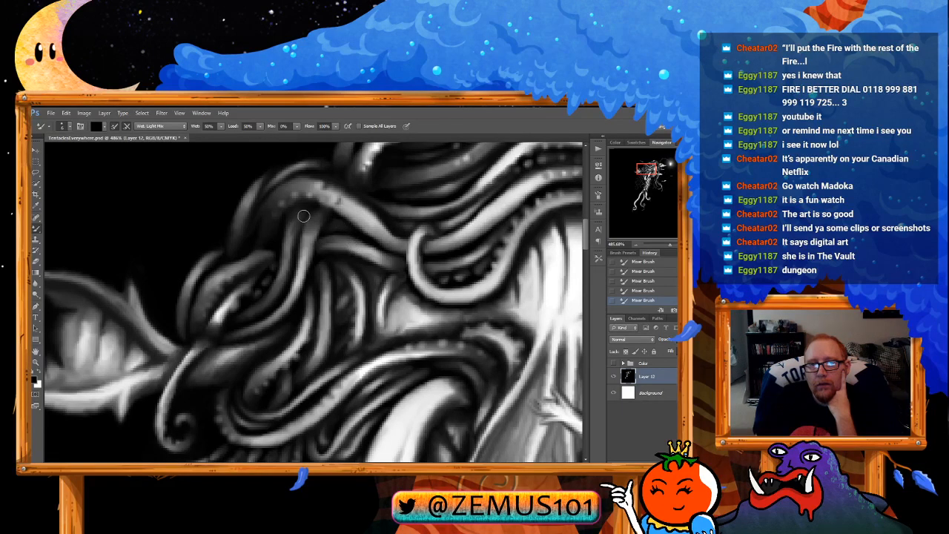
{"action": "left_click_drag", "start_coordinate": [331, 211], "coordinate": [325, 218]}
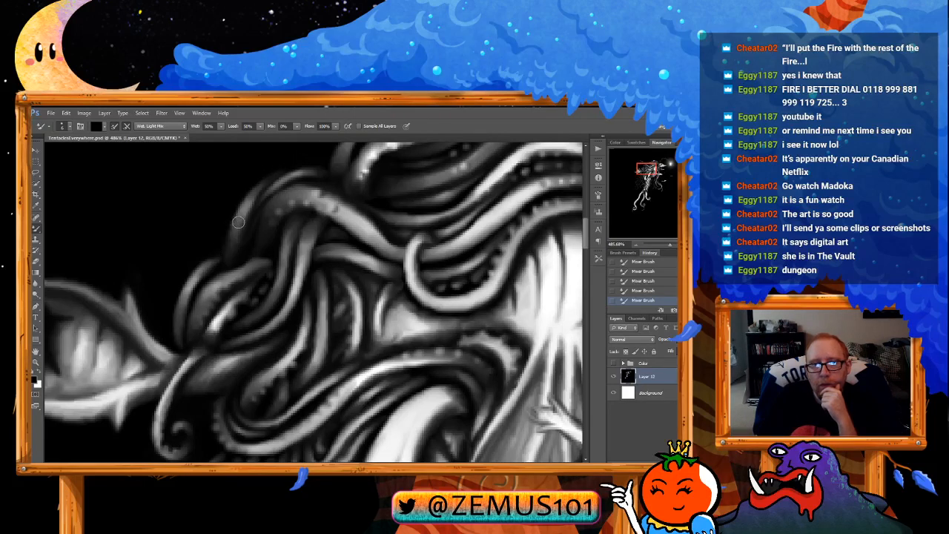
{"action": "key", "text": "x"}
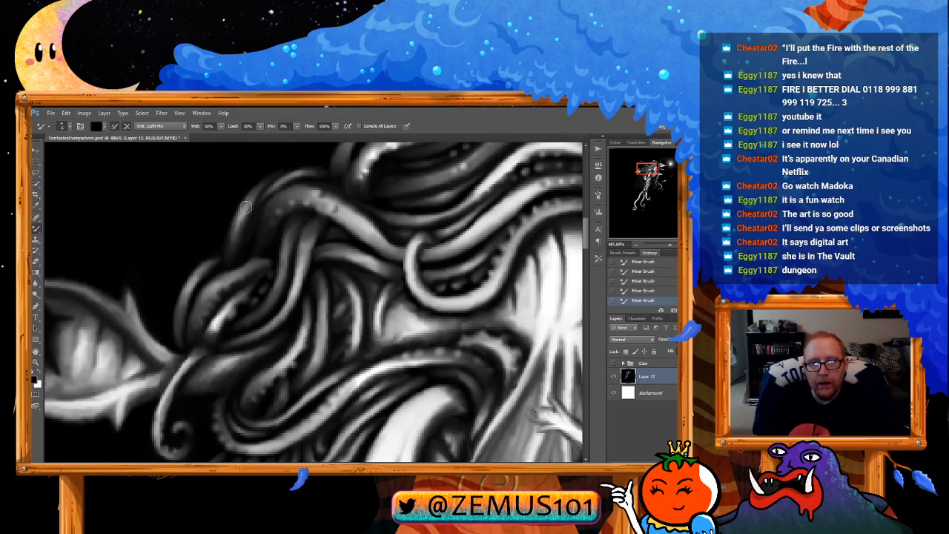
{"action": "key", "text": "x"}
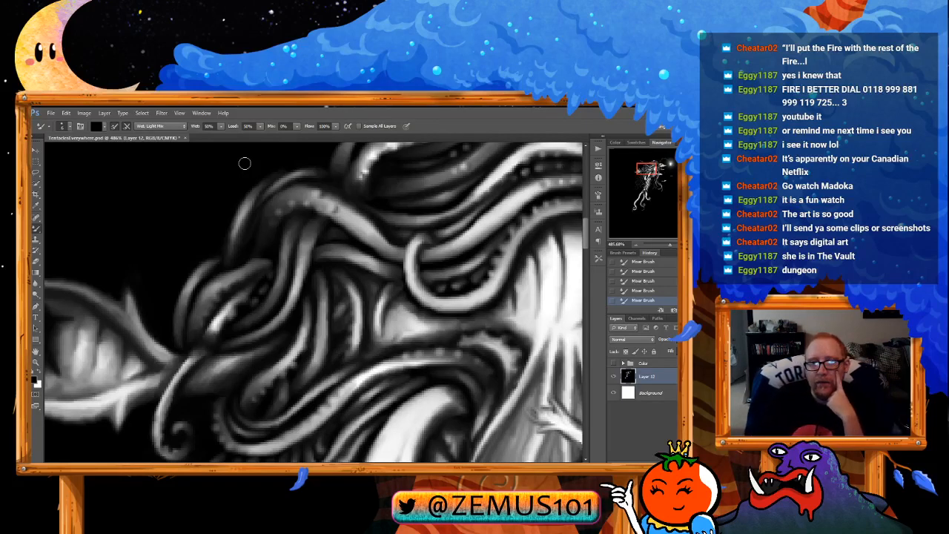
{"action": "left_click_drag", "start_coordinate": [259, 199], "coordinate": [243, 207]}
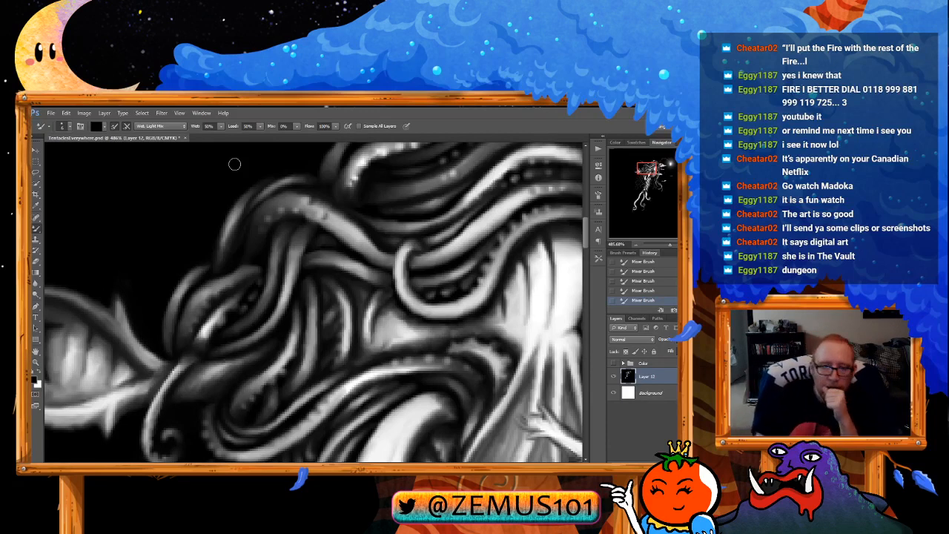
Step: Clean up the edges of the sweeping tentacles along the crown below the starfish with black Mixer Brush strokes
{"action": "left_click_drag", "start_coordinate": [393, 242], "coordinate": [361, 241]}
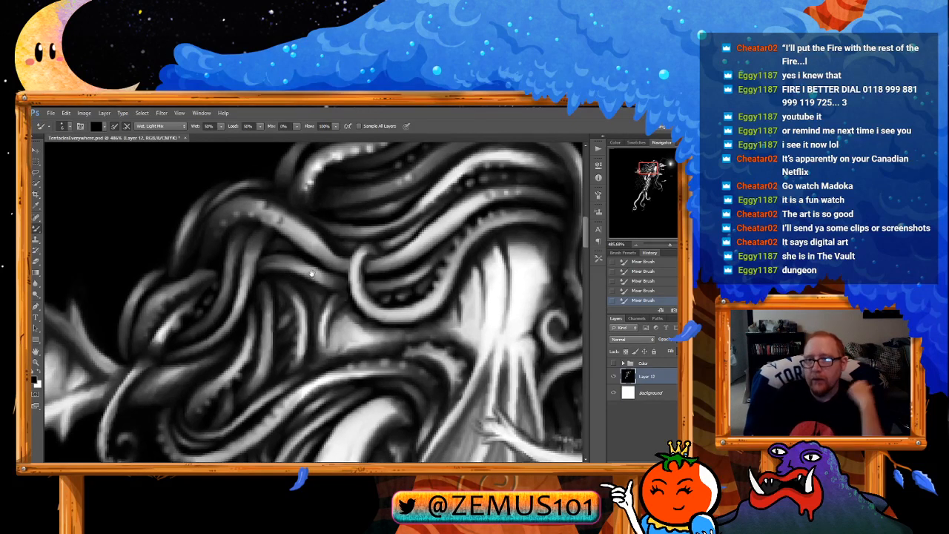
{"action": "mouse_move", "coordinate": [325, 264]}
{"action": "left_mouse_down"}
{"action": "mouse_move", "coordinate": [313, 268]}
{"action": "mouse_move", "coordinate": [309, 258]}
{"action": "left_mouse_up"}
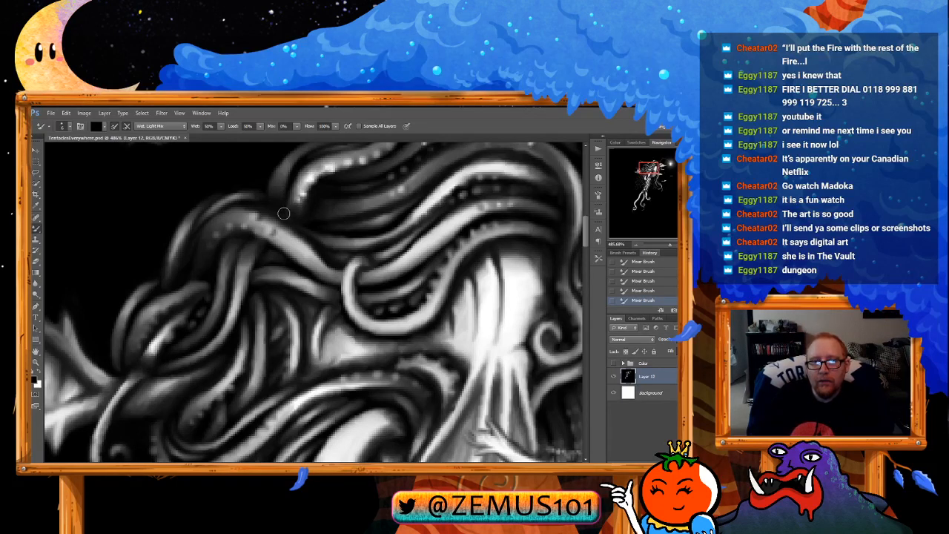
{"action": "left_click_drag", "start_coordinate": [290, 192], "coordinate": [283, 208]}
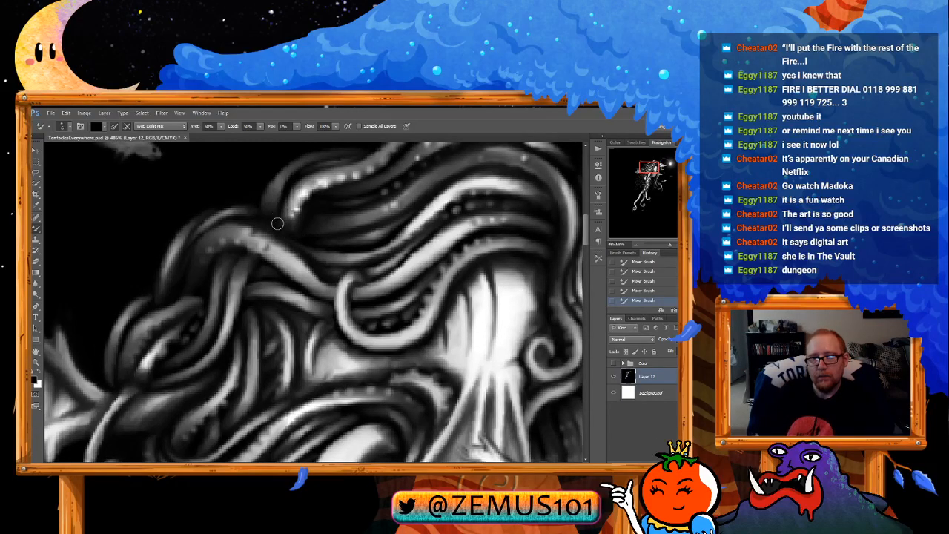
{"action": "left_click_drag", "start_coordinate": [297, 185], "coordinate": [282, 236]}
{"action": "key", "text": "x"}
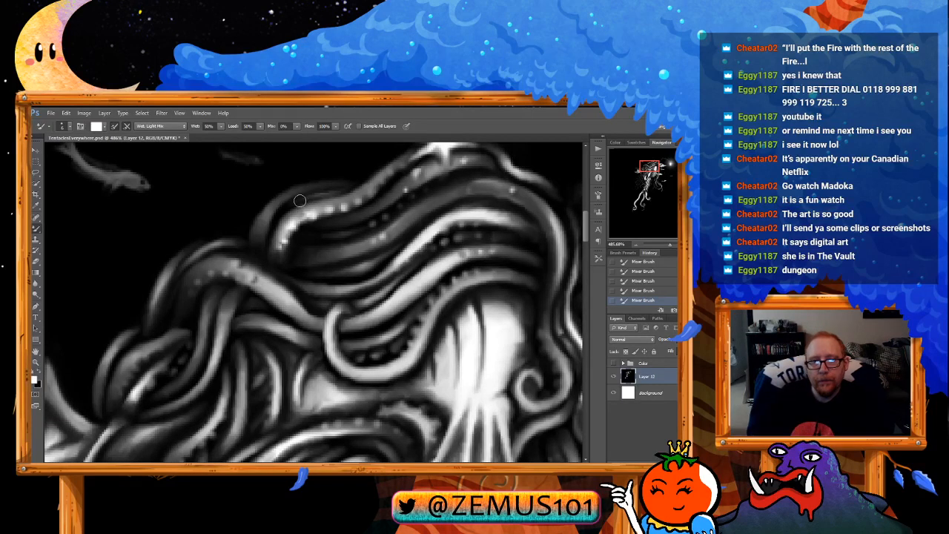
{"action": "key", "text": "x"}
{"action": "left_click_drag", "start_coordinate": [303, 178], "coordinate": [279, 233]}
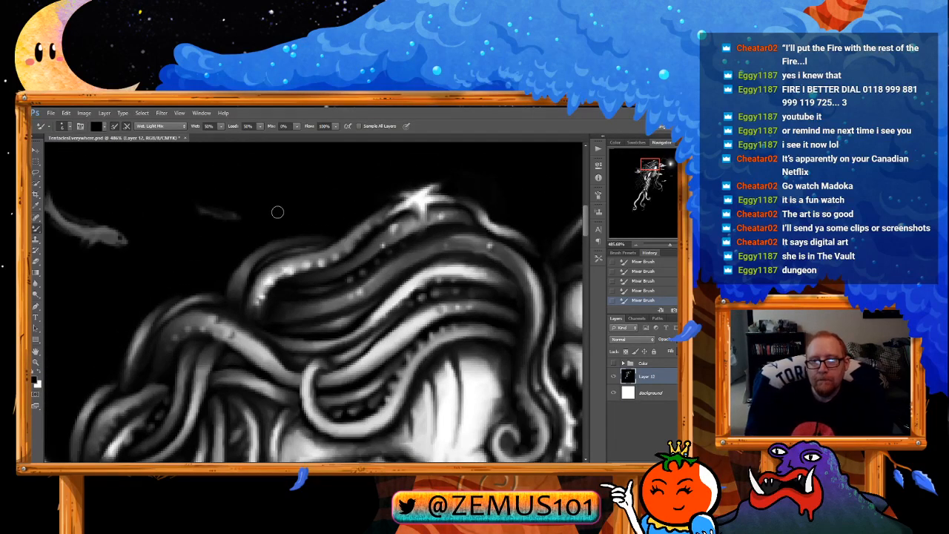
Step: Dot faint white specks with the Mixer Brush in the dark water around the small fish in front of the creature
{"action": "scroll", "coordinate": [274, 209], "scroll_direction": "down", "scroll_amount": 5}
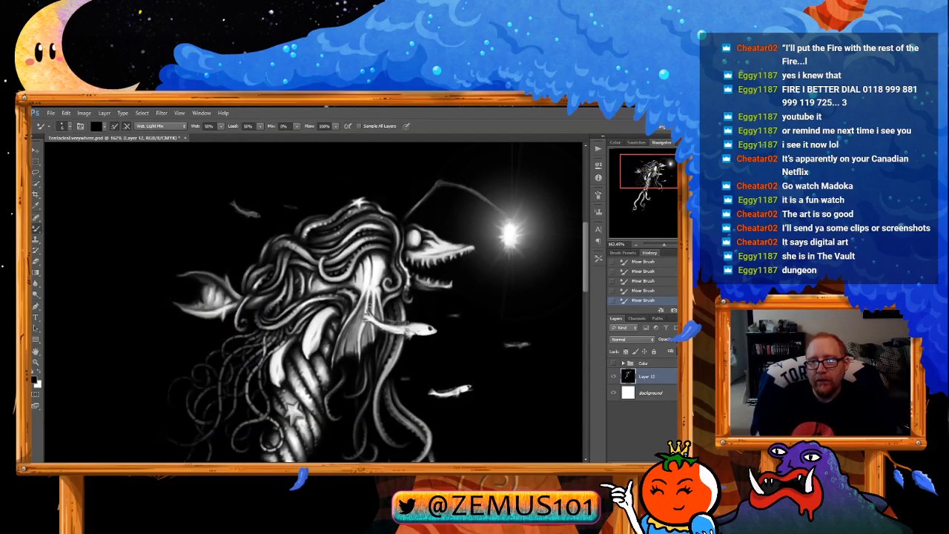
{"action": "left_click_drag", "start_coordinate": [350, 305], "coordinate": [322, 269]}
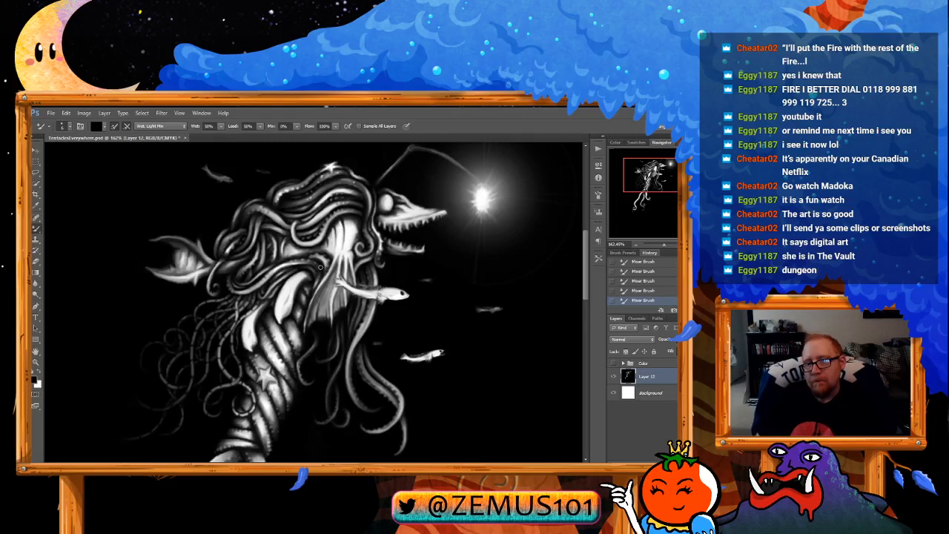
{"action": "scroll", "coordinate": [380, 262], "scroll_direction": "up", "scroll_amount": 5}
{"action": "scroll", "coordinate": [370, 244], "scroll_direction": "right", "scroll_amount": 2}
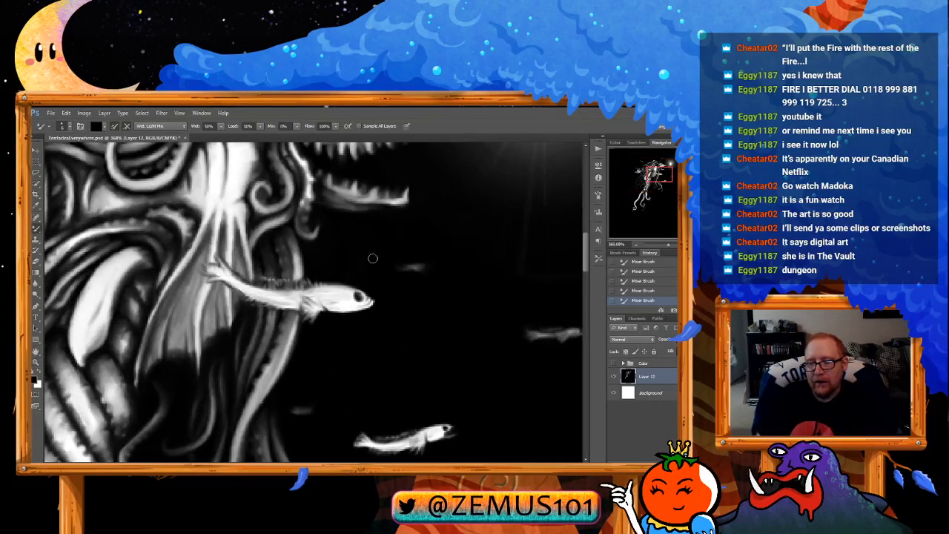
{"action": "key", "text": "x"}
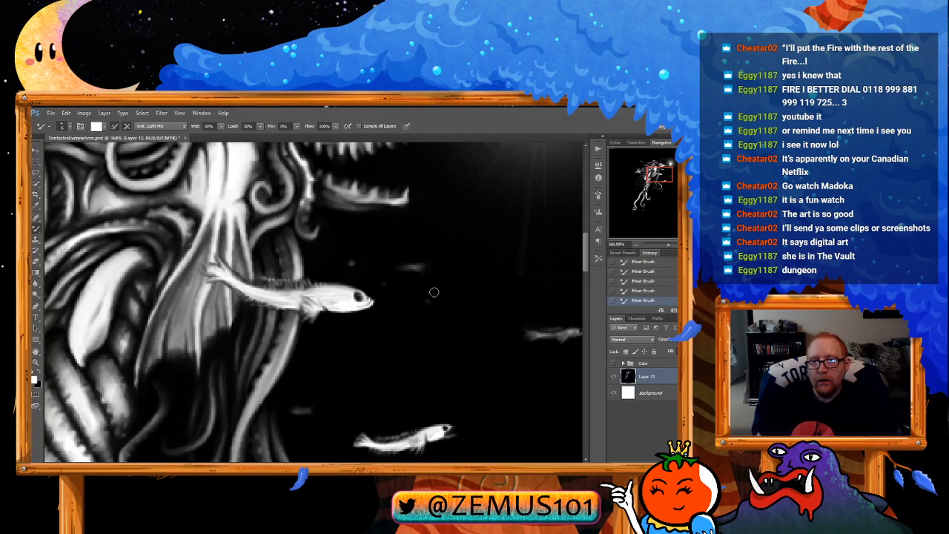
{"action": "left_click_drag", "start_coordinate": [448, 388], "coordinate": [410, 293]}
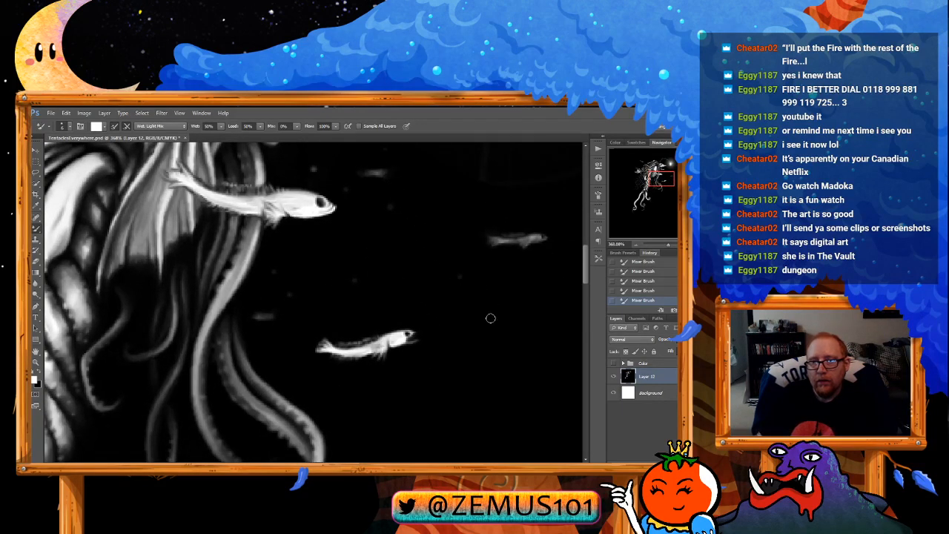
Step: Scatter more faint white specks beside the hanging front tentacles, around the lower small fish and below the glowing lure
{"action": "key", "text": "z"}
{"action": "mouse_move", "coordinate": [469, 386]}
{"action": "left_mouse_down"}
{"action": "mouse_move", "coordinate": [405, 407]}
{"action": "mouse_move", "coordinate": [428, 392]}
{"action": "mouse_move", "coordinate": [456, 294]}
{"action": "left_mouse_up"}
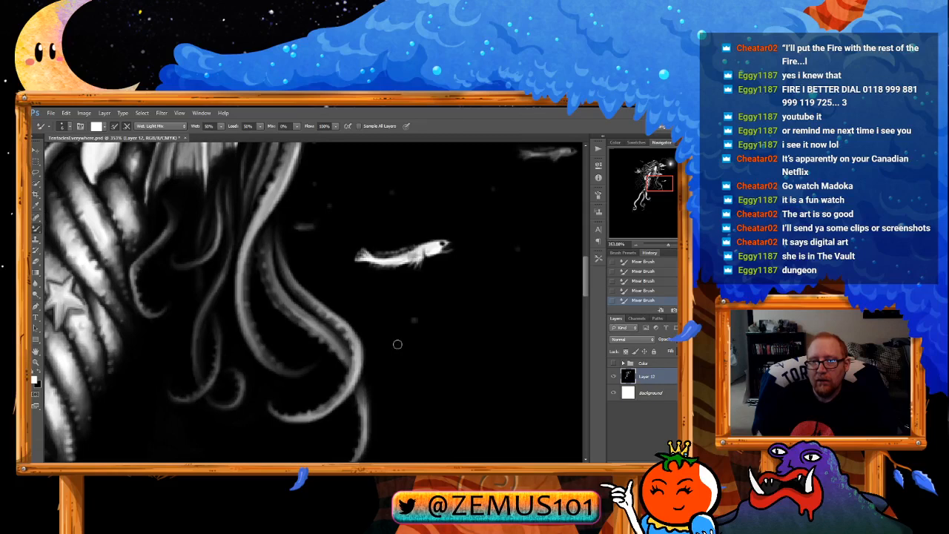
{"action": "left_click_drag", "start_coordinate": [468, 225], "coordinate": [365, 407]}
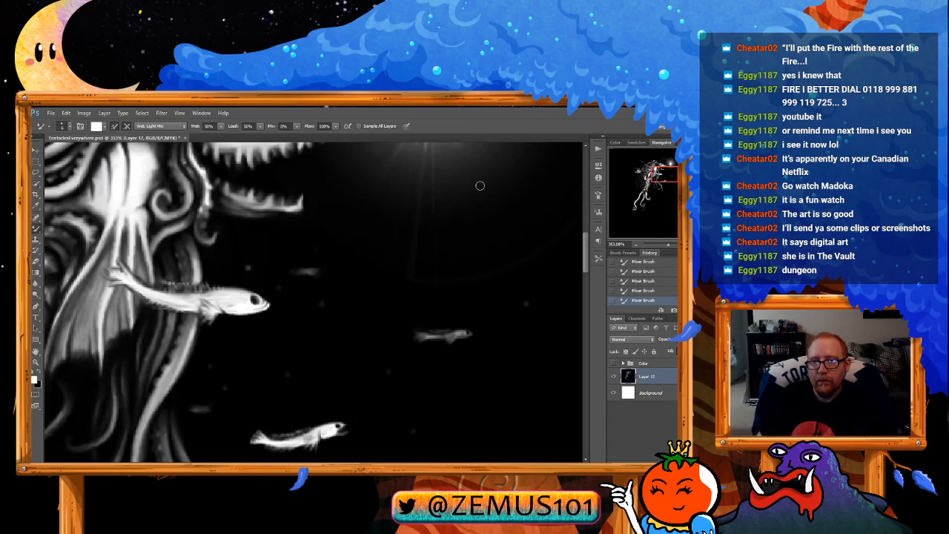
{"action": "left_click_drag", "start_coordinate": [480, 185], "coordinate": [440, 293]}
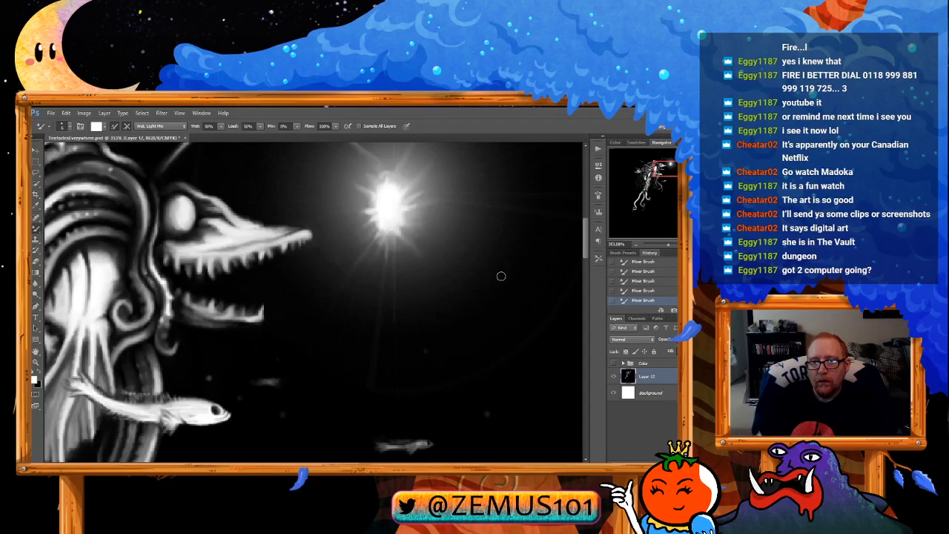
Step: Add faint white specks above the lure stalk and over the creature's head toward the background fish
{"action": "left_click_drag", "start_coordinate": [330, 241], "coordinate": [375, 379]}
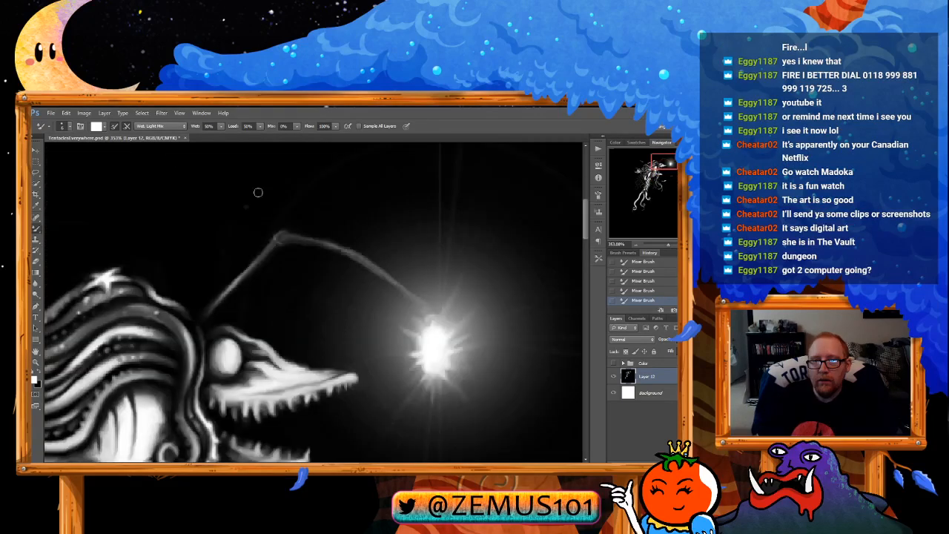
{"action": "left_click_drag", "start_coordinate": [258, 192], "coordinate": [294, 262]}
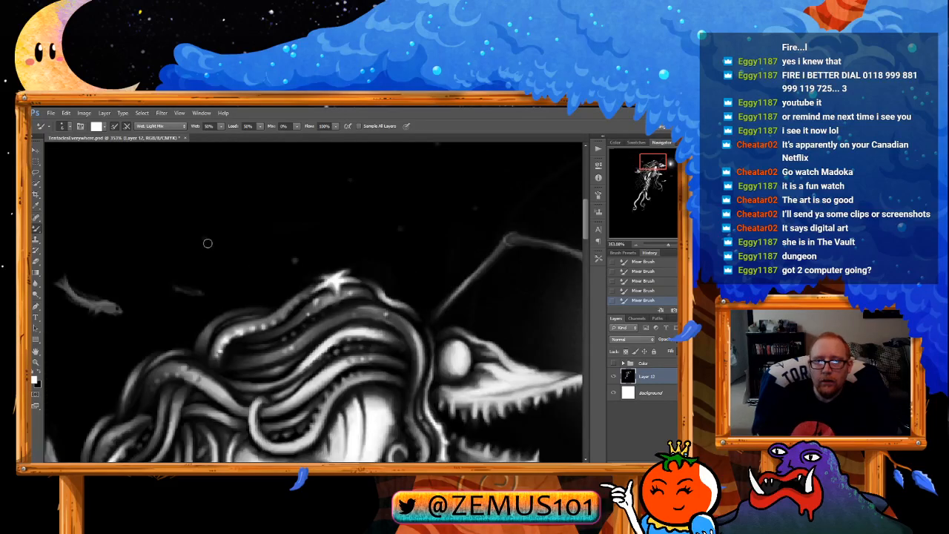
{"action": "left_click_drag", "start_coordinate": [153, 246], "coordinate": [347, 149]}
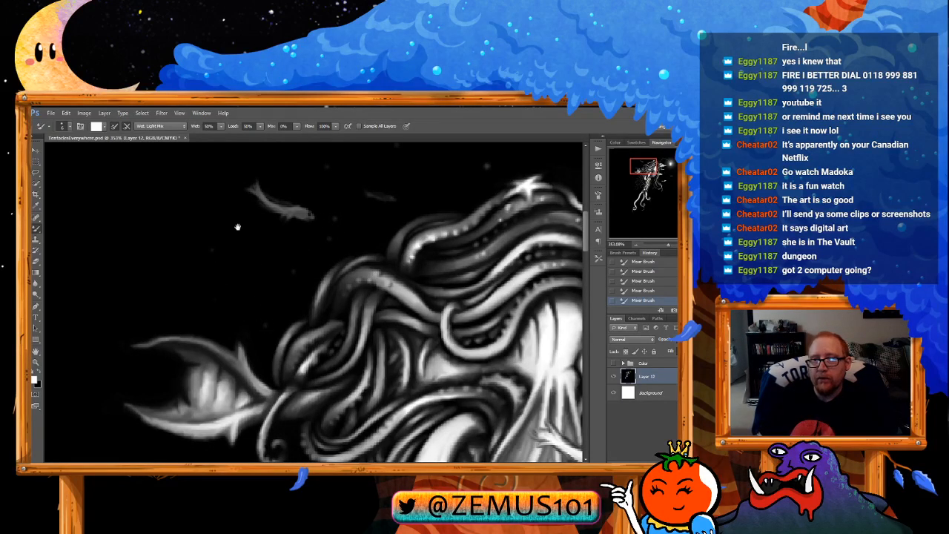
Step: Dot faint white specks around the tail fin, the thin banded tentacles and the lower twisted body
{"action": "scroll", "coordinate": [237, 227], "scroll_direction": "up", "scroll_amount": 3}
{"action": "left_click_drag", "start_coordinate": [206, 353], "coordinate": [200, 193]}
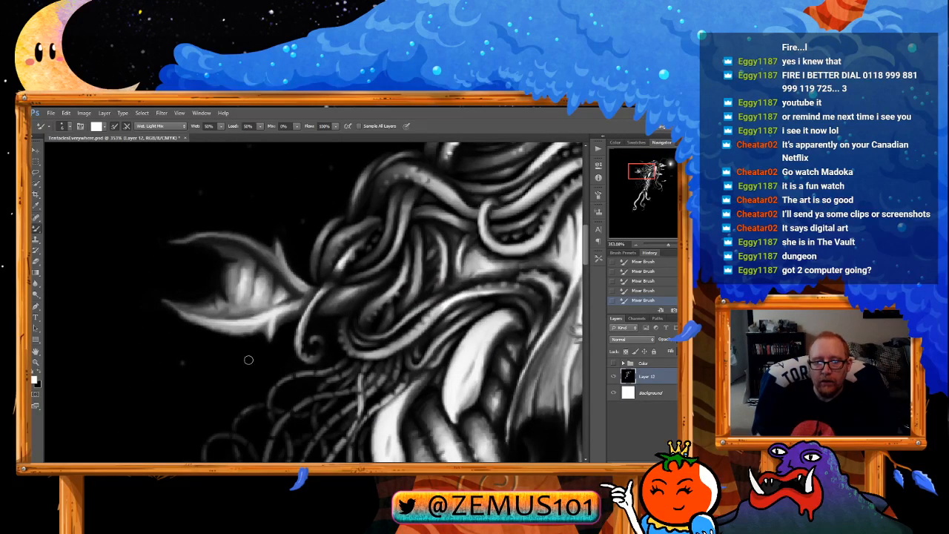
{"action": "left_click_drag", "start_coordinate": [232, 366], "coordinate": [284, 243]}
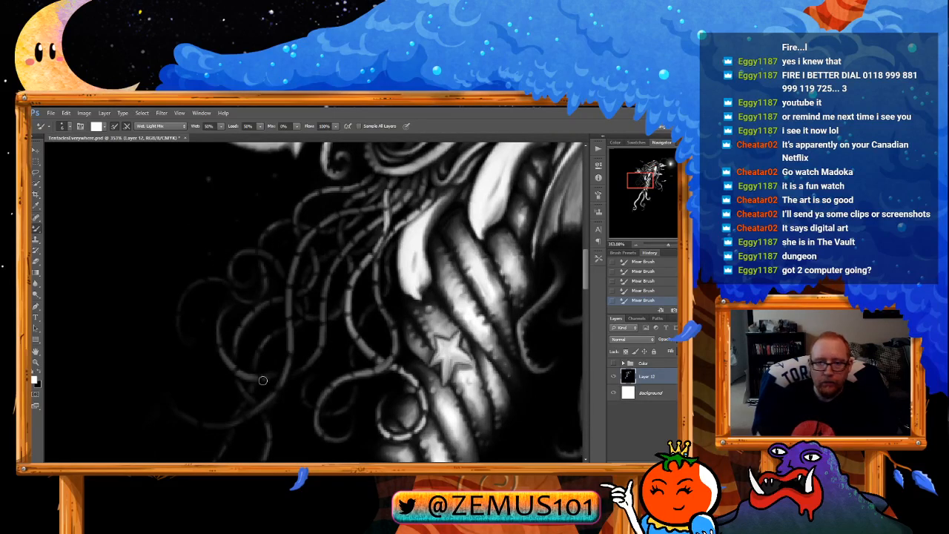
{"action": "left_click_drag", "start_coordinate": [273, 326], "coordinate": [275, 296]}
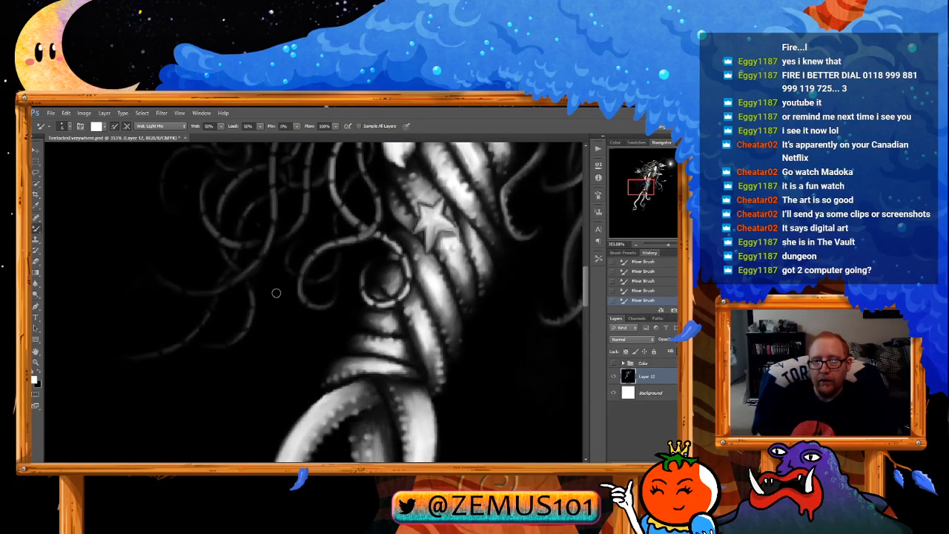
{"action": "left_click_drag", "start_coordinate": [529, 254], "coordinate": [356, 309]}
{"action": "left_click_drag", "start_coordinate": [458, 258], "coordinate": [398, 301]}
Step: Switch the Mixer Brush to the Dry, Heavy Load preset and dot a bright white speck above the creature's head
{"action": "scroll", "coordinate": [398, 301], "scroll_direction": "down", "scroll_amount": 6}
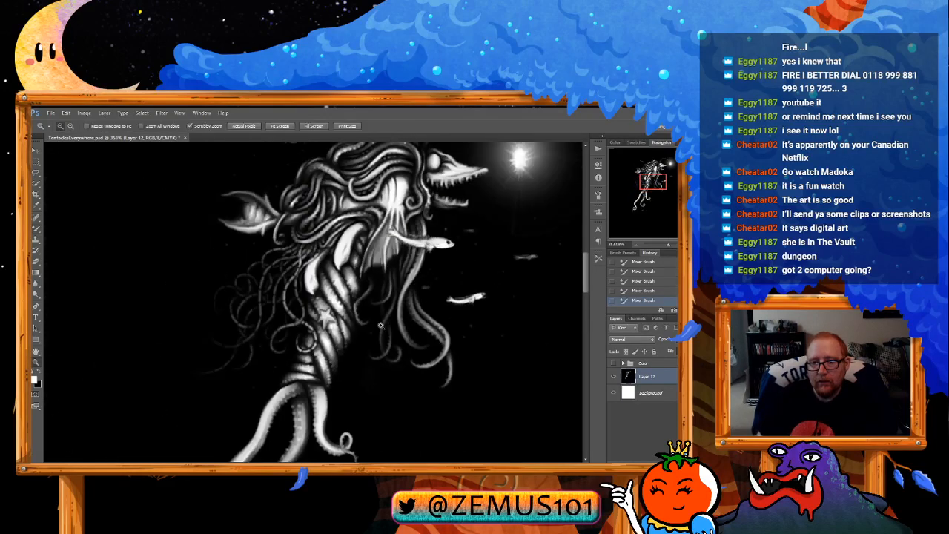
{"action": "scroll", "coordinate": [346, 338], "scroll_direction": "up", "scroll_amount": 3}
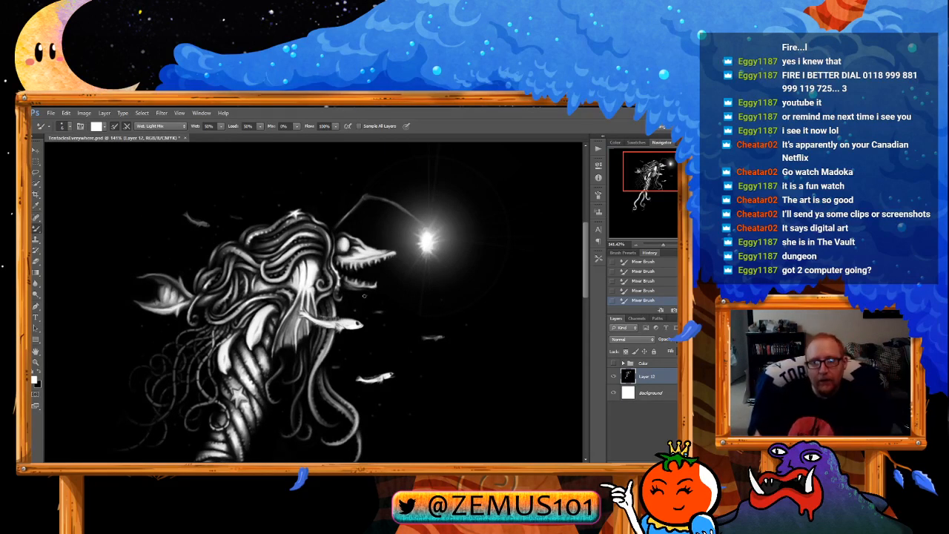
{"action": "key", "text": "z"}
{"action": "left_click", "coordinate": [363, 296]}
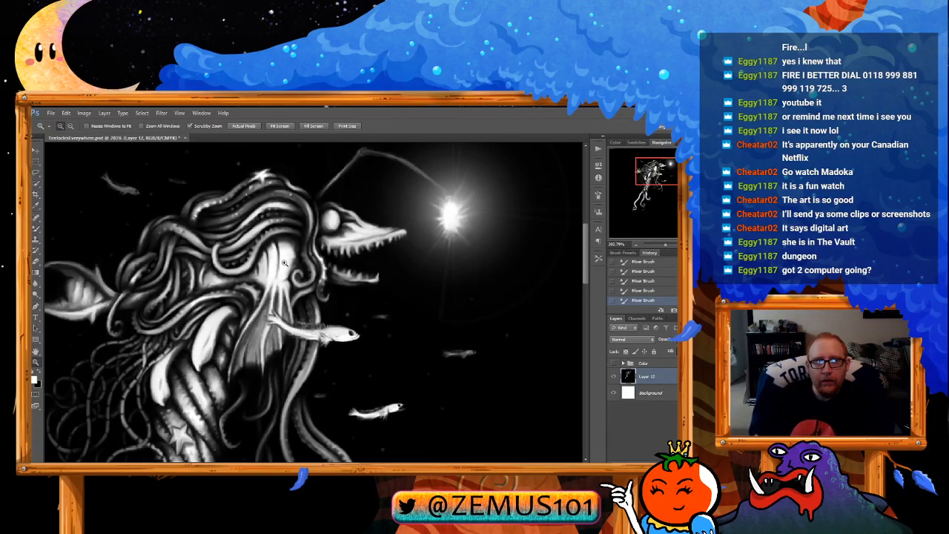
{"action": "key", "text": "b"}
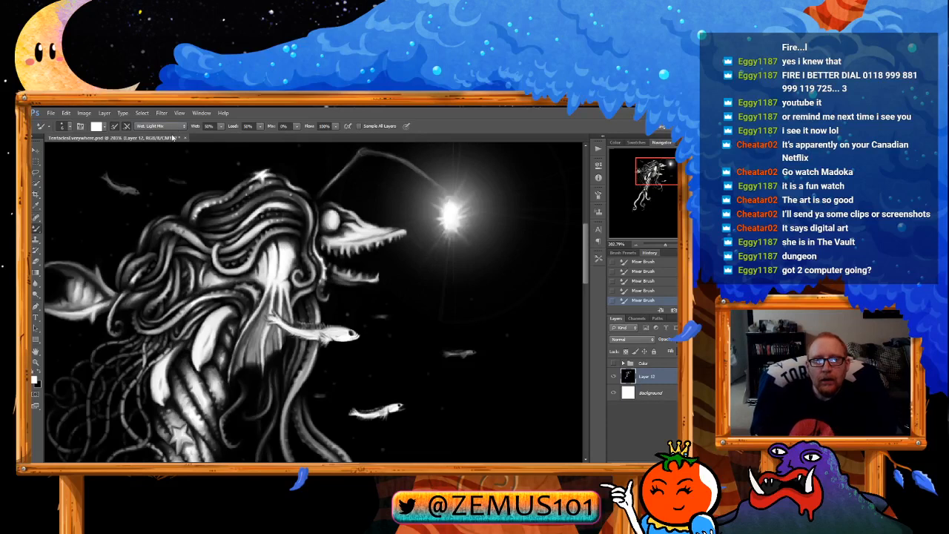
{"action": "left_click", "coordinate": [170, 127]}
{"action": "left_click", "coordinate": [161, 158]}
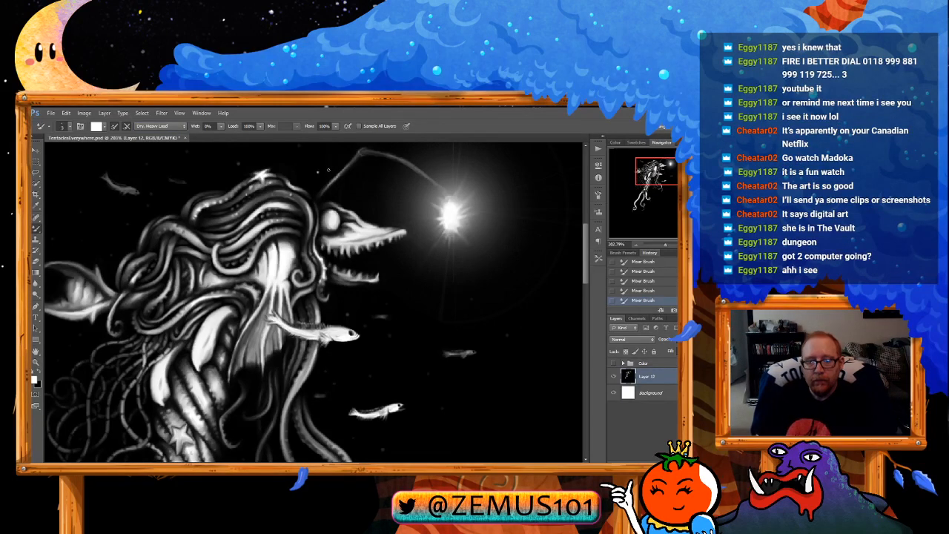
{"action": "mouse_move", "coordinate": [316, 181]}
{"action": "left_mouse_down"}
{"action": "mouse_move", "coordinate": [310, 194]}
{"action": "mouse_move", "coordinate": [307, 186]}
{"action": "left_mouse_up"}
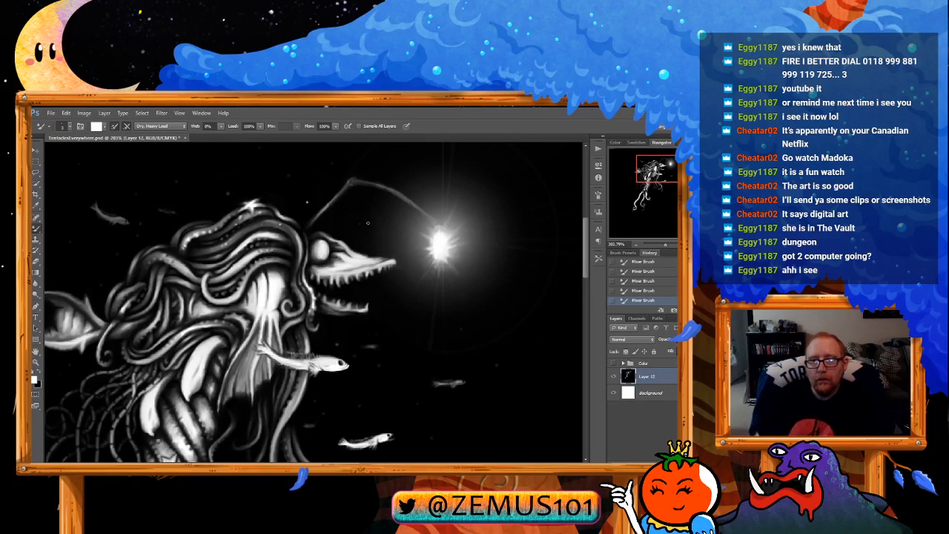
Step: Place crisp bright specks below the glowing lure and among the small fish in front of the creature
{"action": "left_click_drag", "start_coordinate": [391, 296], "coordinate": [373, 275]}
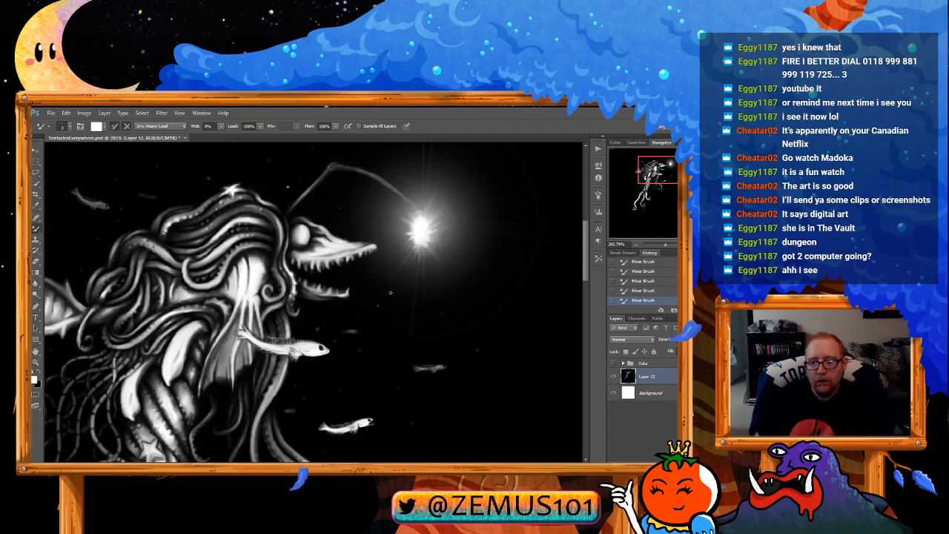
{"action": "mouse_move", "coordinate": [425, 327]}
{"action": "left_mouse_down"}
{"action": "mouse_move", "coordinate": [424, 338]}
{"action": "mouse_move", "coordinate": [415, 291]}
{"action": "left_mouse_up"}
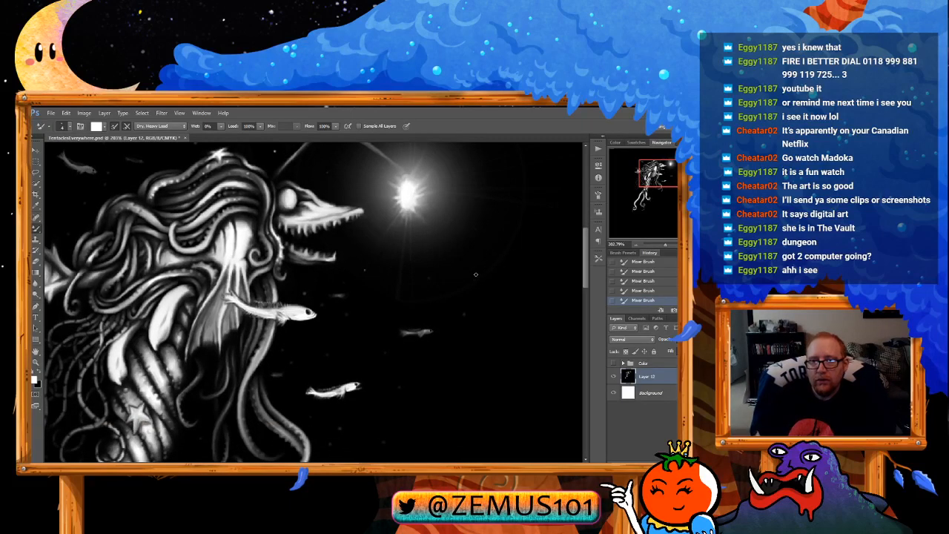
{"action": "left_click_drag", "start_coordinate": [464, 348], "coordinate": [404, 263]}
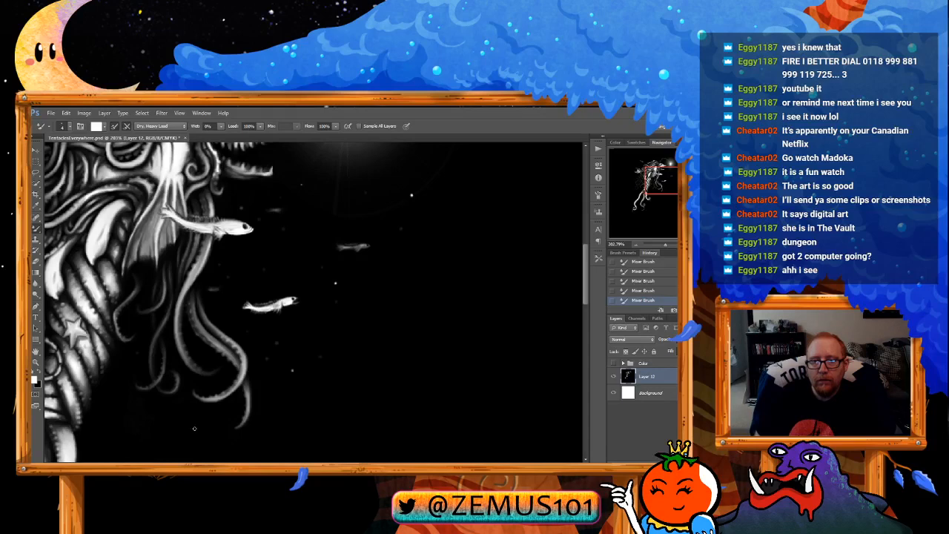
Step: Add crisp bright specks around the hanging tentacles, behind the tail fin and beside the lower legs, checking them against the whole picture
{"action": "left_click_drag", "start_coordinate": [206, 348], "coordinate": [197, 324]}
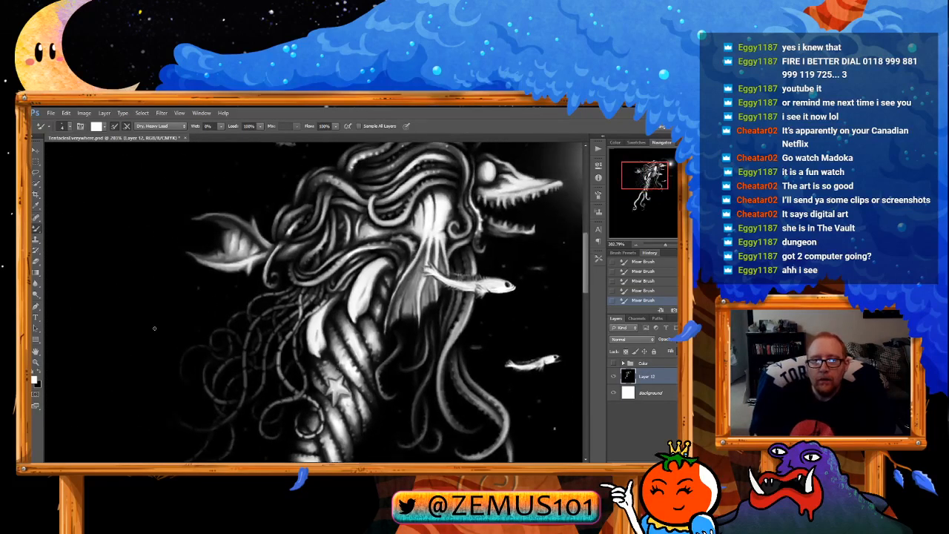
{"action": "left_click_drag", "start_coordinate": [261, 194], "coordinate": [195, 292]}
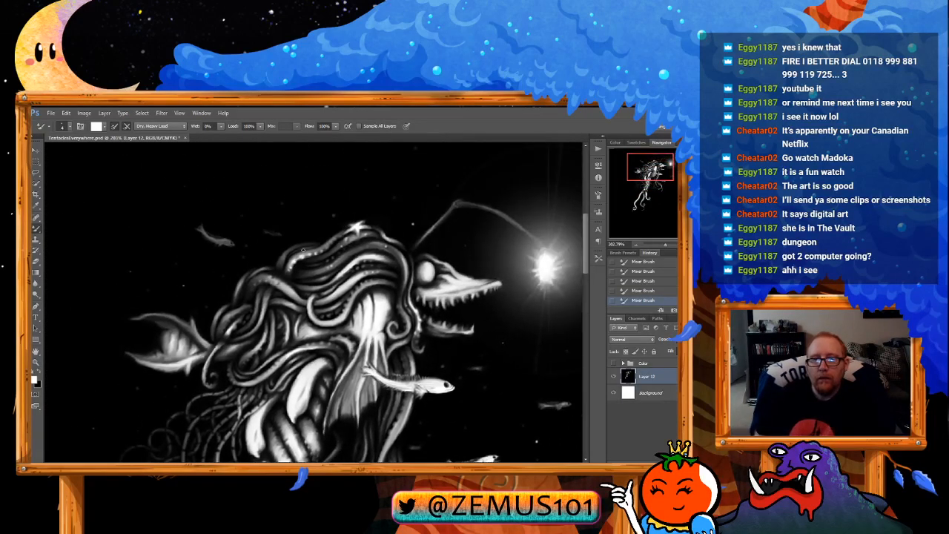
{"action": "left_click_drag", "start_coordinate": [438, 411], "coordinate": [246, 227]}
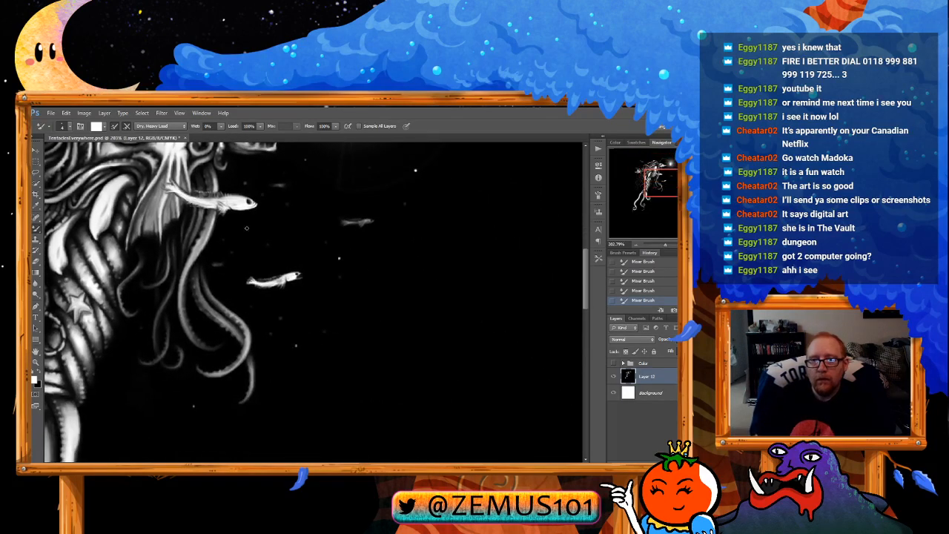
{"action": "left_click_drag", "start_coordinate": [266, 389], "coordinate": [305, 318]}
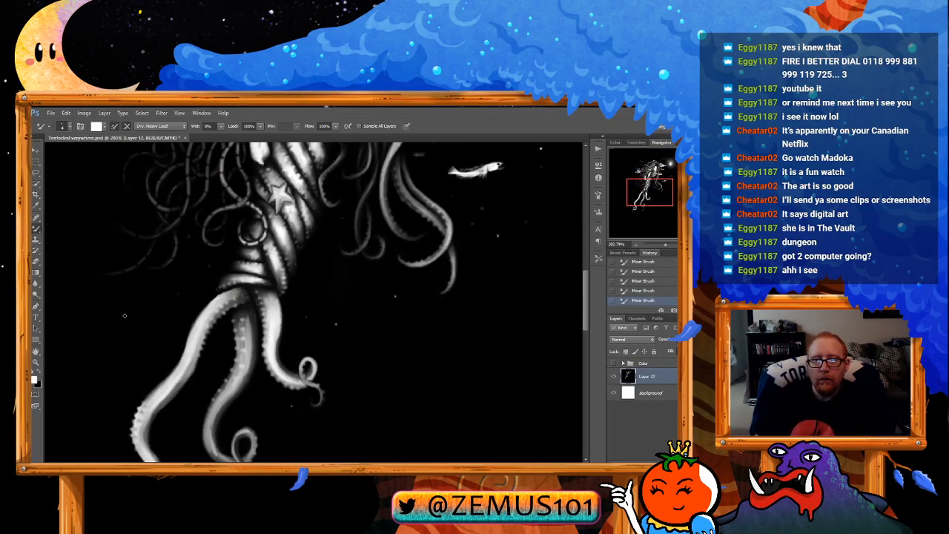
{"action": "key", "text": "z"}
{"action": "left_click", "coordinate": [362, 280], "text": "alt"}
{"action": "key", "text": "ctrl+0"}
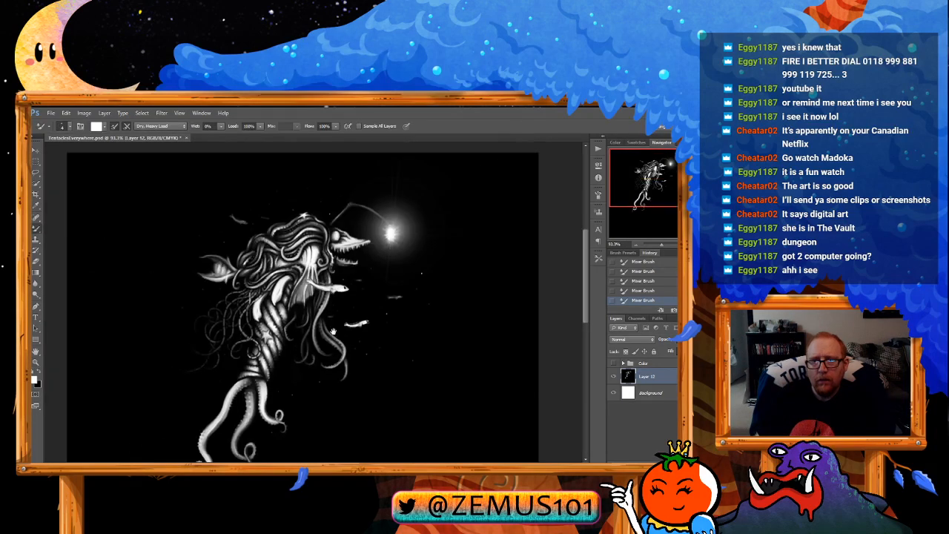
{"action": "key", "text": "b"}
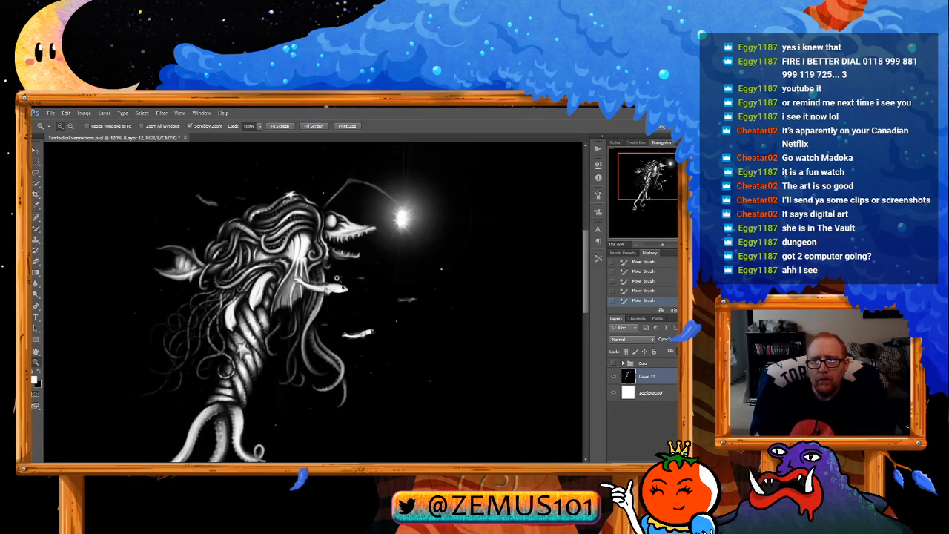
{"action": "scroll", "coordinate": [330, 278], "scroll_direction": "up", "scroll_amount": 3}
{"action": "left_click_drag", "start_coordinate": [328, 349], "coordinate": [329, 355]}
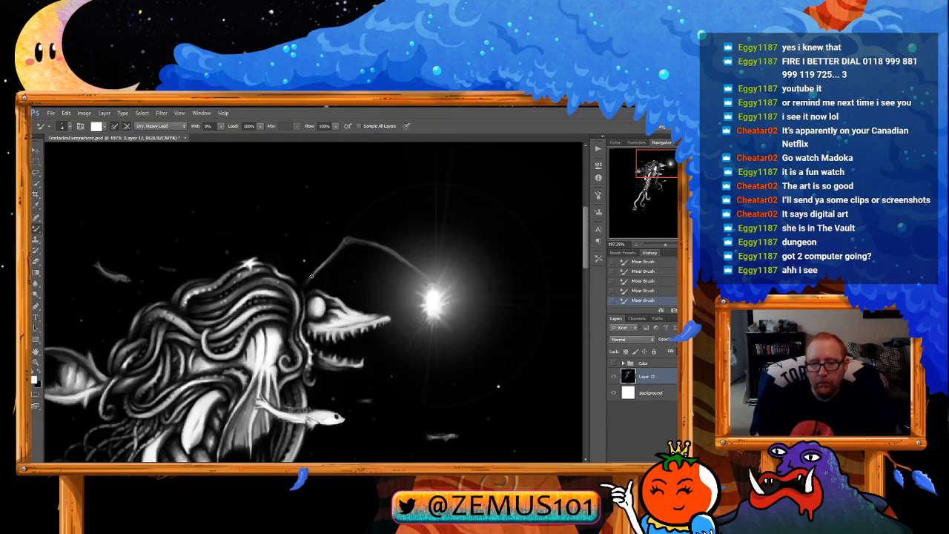
Step: Soften the bright specks above the head and around the small fish with black using the Wet, Heavy Mix preset
{"action": "key", "text": "x"}
{"action": "key", "text": "z"}
{"action": "left_click", "coordinate": [296, 275]}
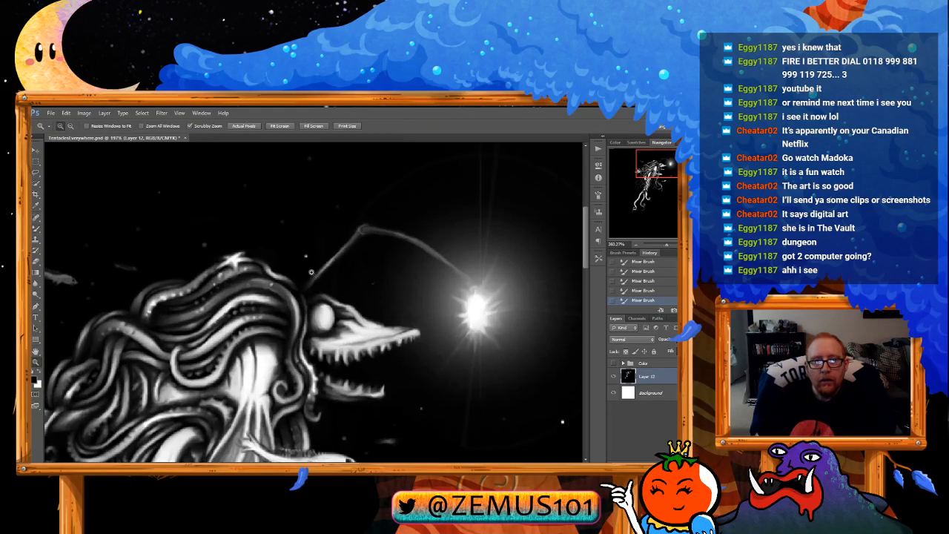
{"action": "key", "text": "b"}
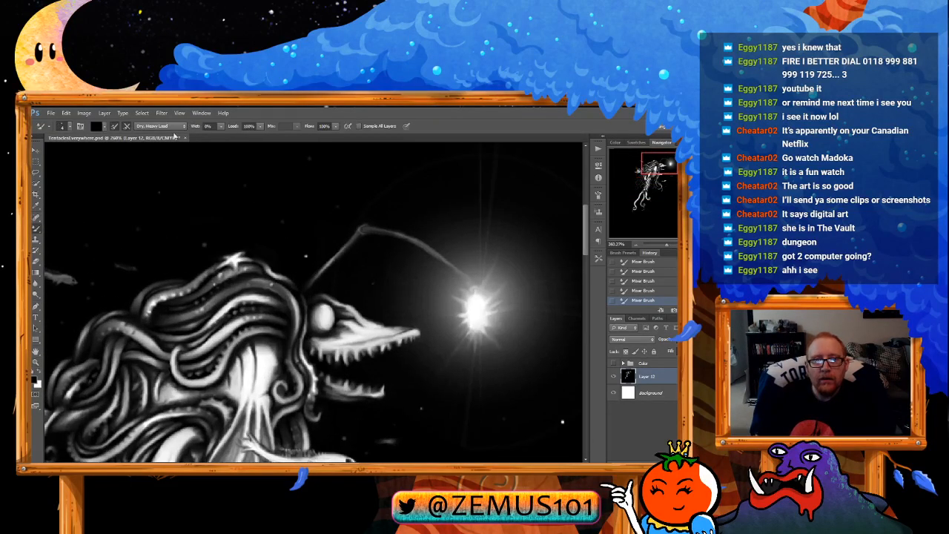
{"action": "left_click", "coordinate": [164, 217]}
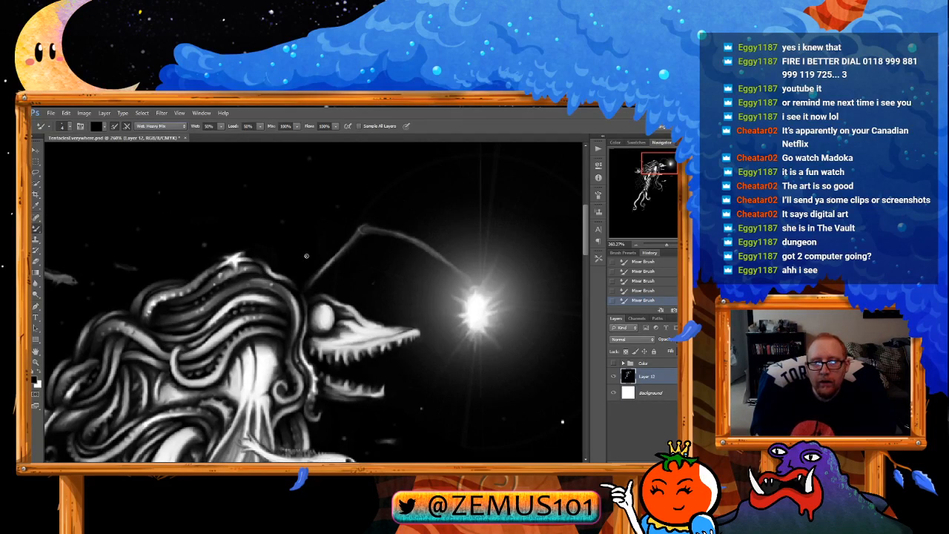
{"action": "left_click_drag", "start_coordinate": [421, 359], "coordinate": [360, 260]}
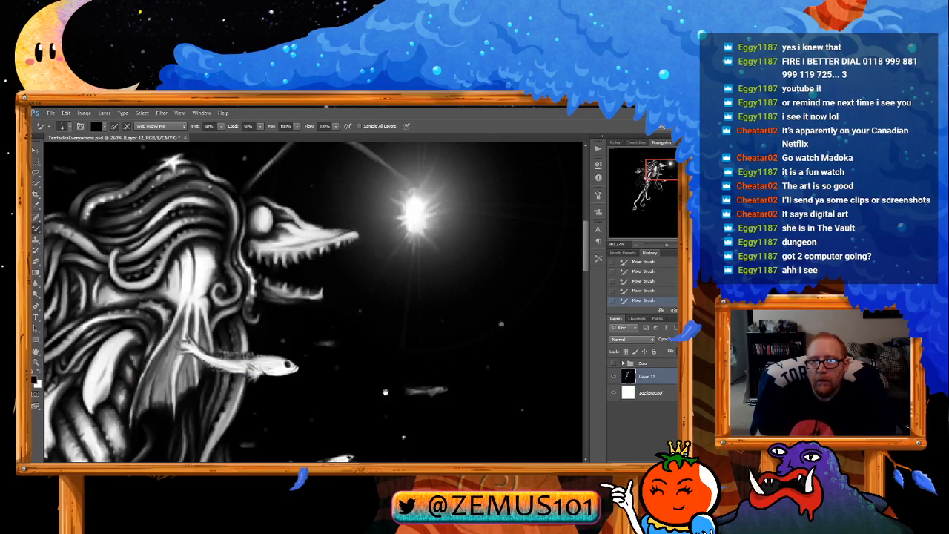
{"action": "left_click_drag", "start_coordinate": [386, 392], "coordinate": [404, 287]}
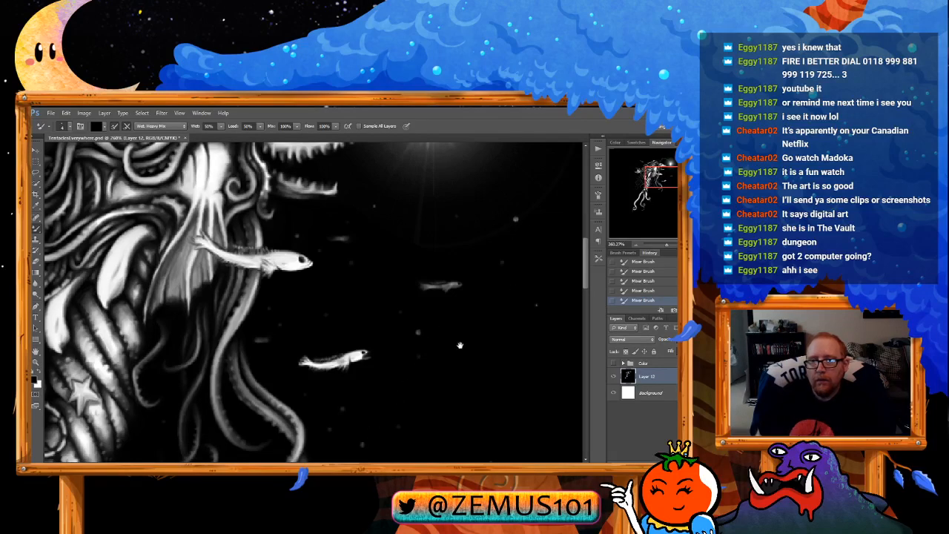
Step: Examine the specks around the head, lure, hanging tentacles and legs up close, and check the whole picture at 100%
{"action": "left_click_drag", "start_coordinate": [282, 323], "coordinate": [364, 349]}
{"action": "left_click_drag", "start_coordinate": [224, 164], "coordinate": [343, 324]}
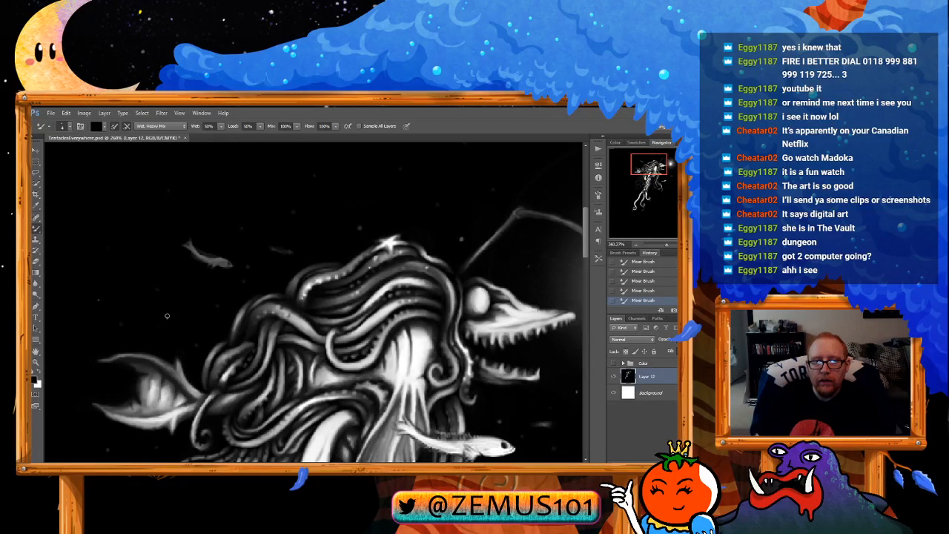
{"action": "left_click_drag", "start_coordinate": [444, 241], "coordinate": [382, 210]}
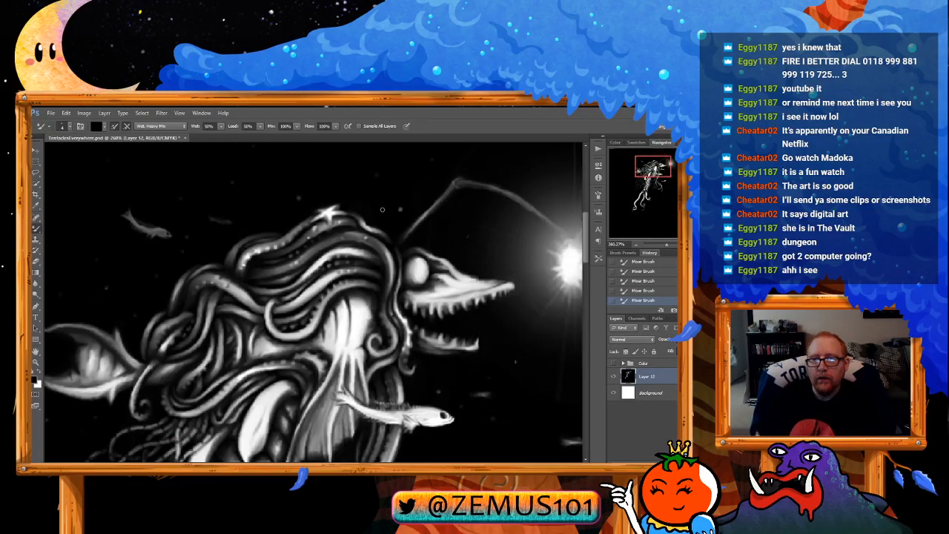
{"action": "left_click_drag", "start_coordinate": [389, 366], "coordinate": [399, 242]}
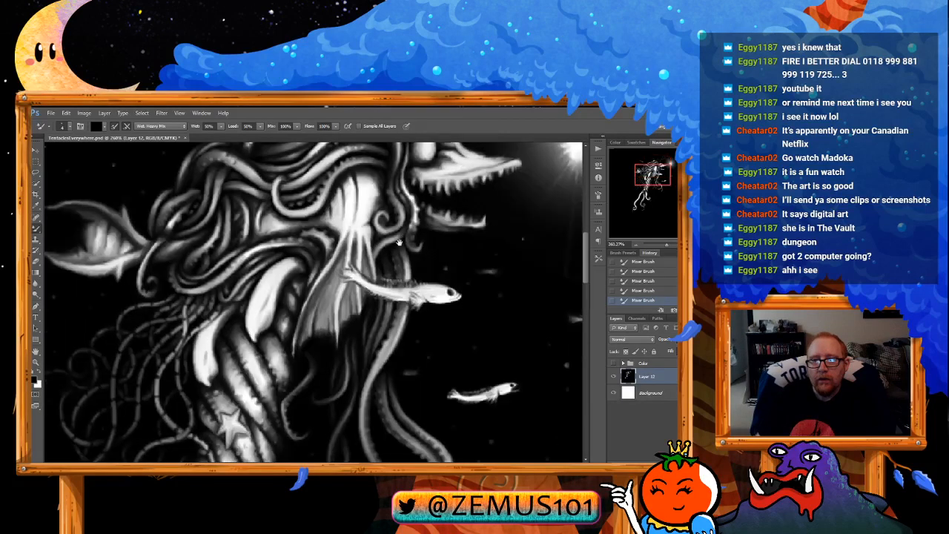
{"action": "left_click_drag", "start_coordinate": [374, 424], "coordinate": [415, 226]}
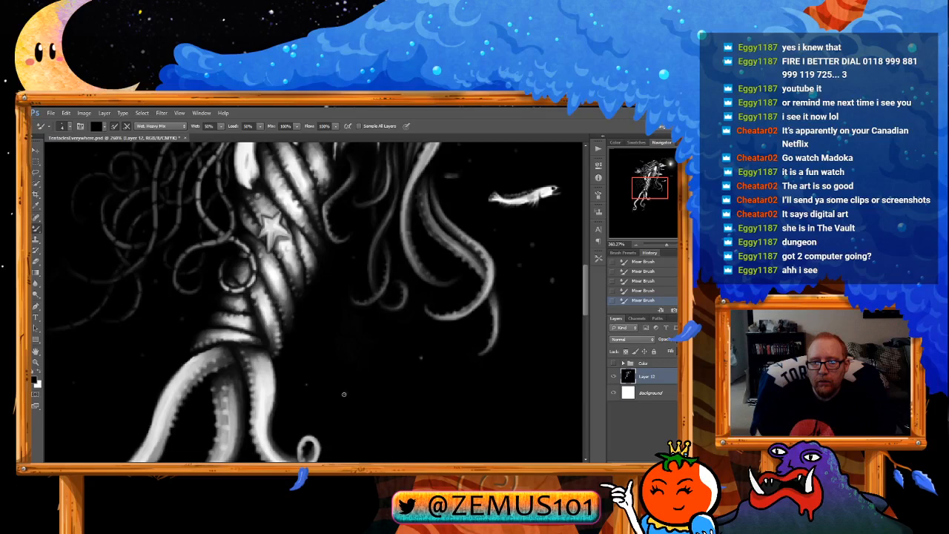
{"action": "left_click_drag", "start_coordinate": [451, 349], "coordinate": [295, 412]}
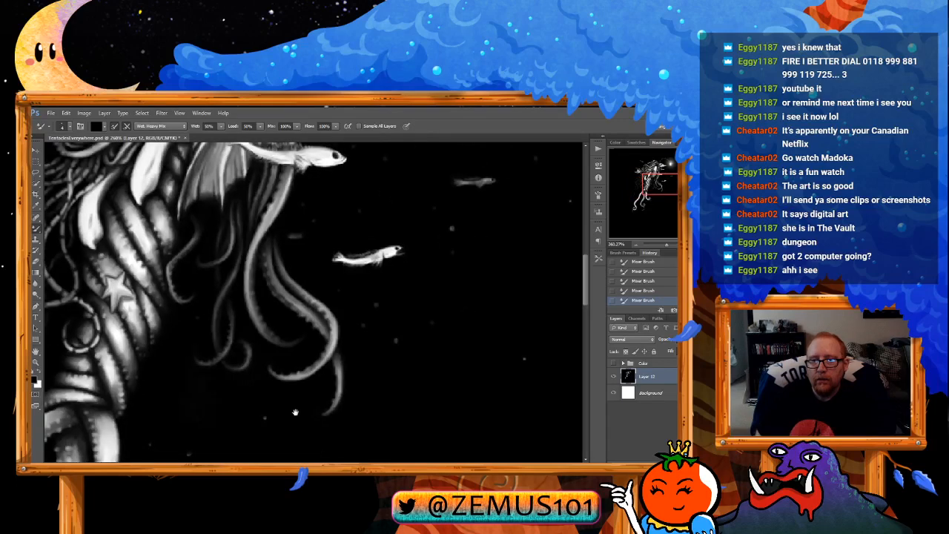
{"action": "left_click_drag", "start_coordinate": [387, 364], "coordinate": [40, 363]}
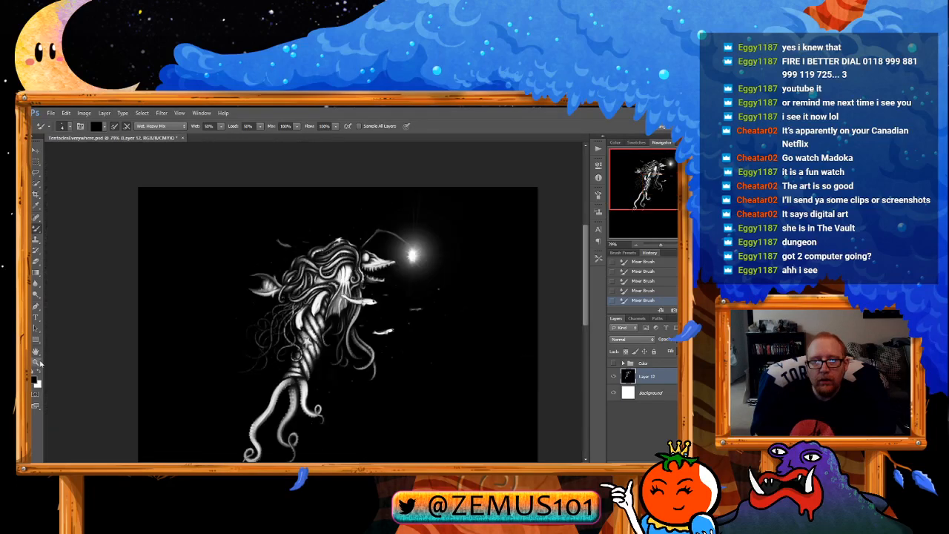
{"action": "double_click", "coordinate": [40, 363]}
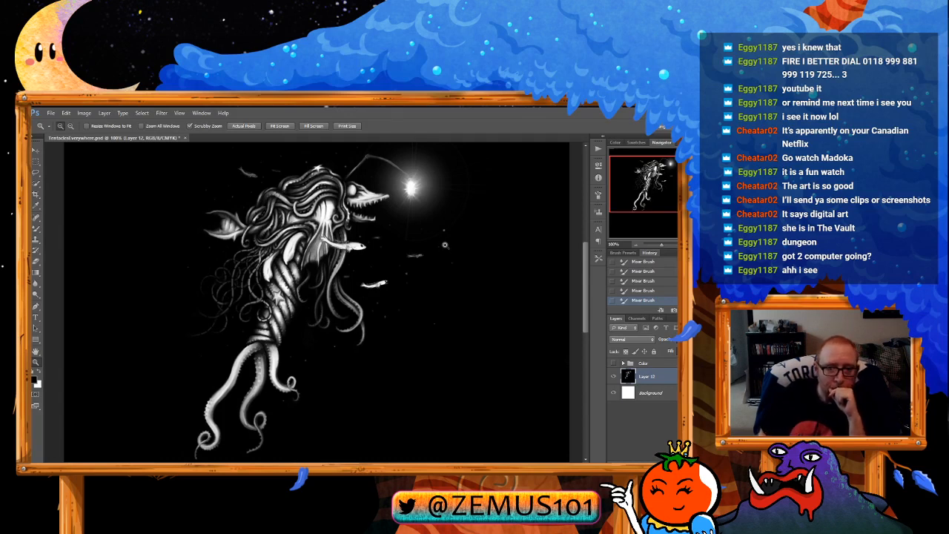
{"action": "left_click_drag", "start_coordinate": [444, 245], "coordinate": [479, 251]}
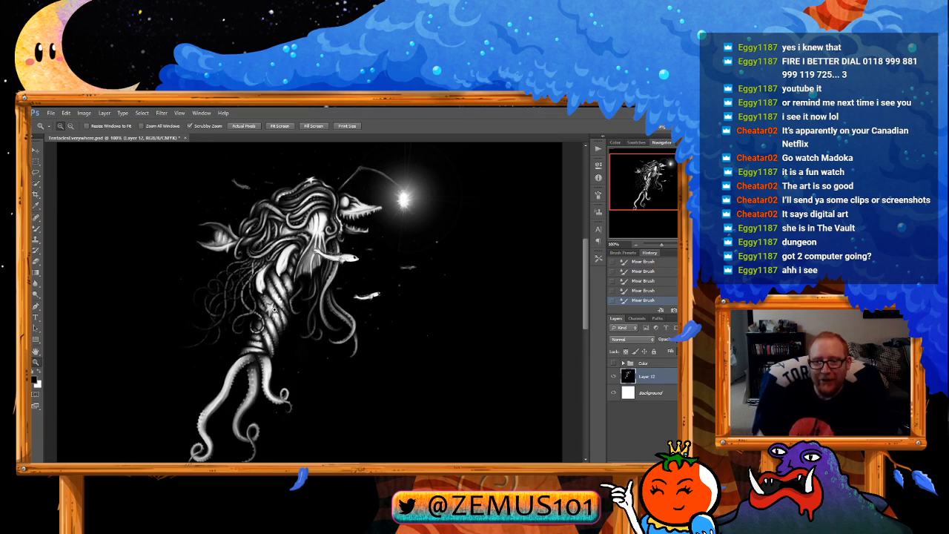
Step: Try brightening the starfish on the twisted body with white using the Dry, Heavy Load preset
{"action": "left_click_drag", "start_coordinate": [280, 311], "coordinate": [319, 306]}
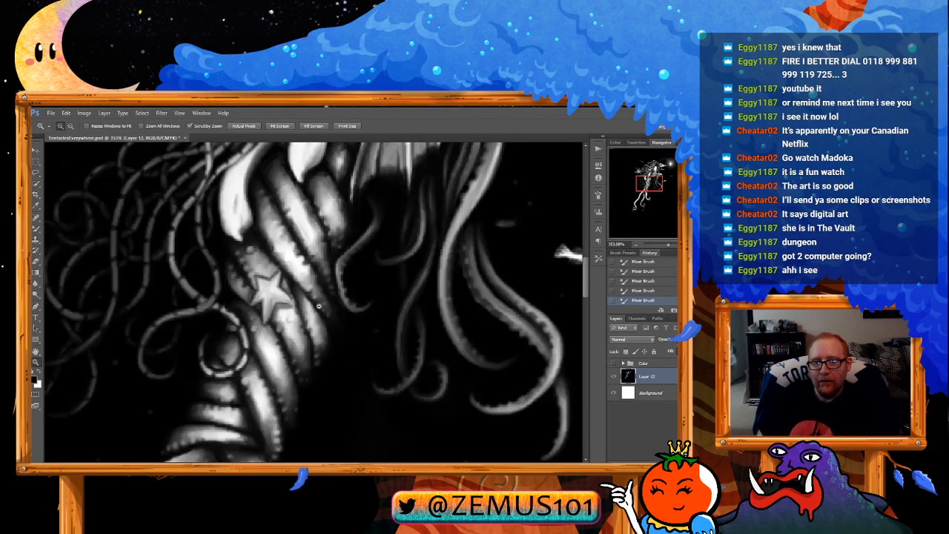
{"action": "key", "text": "x"}
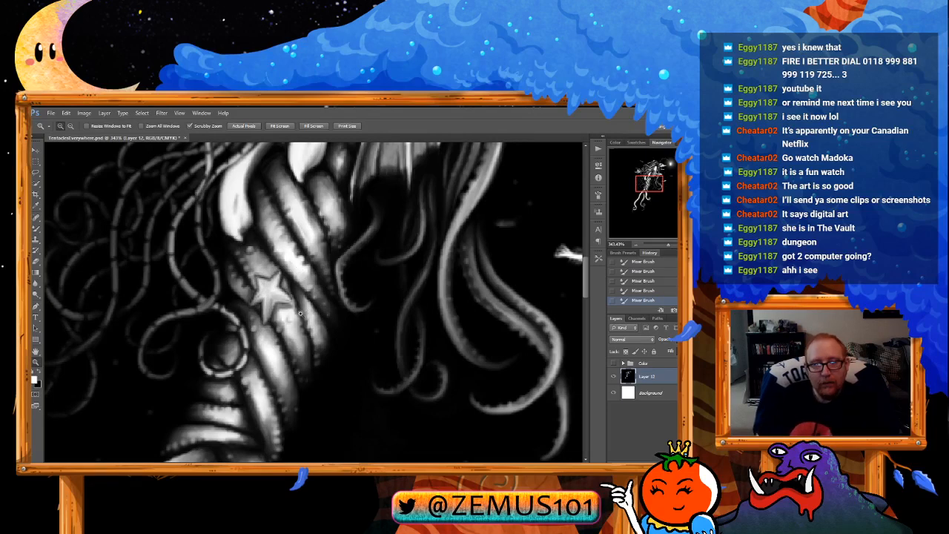
{"action": "left_click_drag", "start_coordinate": [300, 313], "coordinate": [298, 294]}
{"action": "key", "text": "b"}
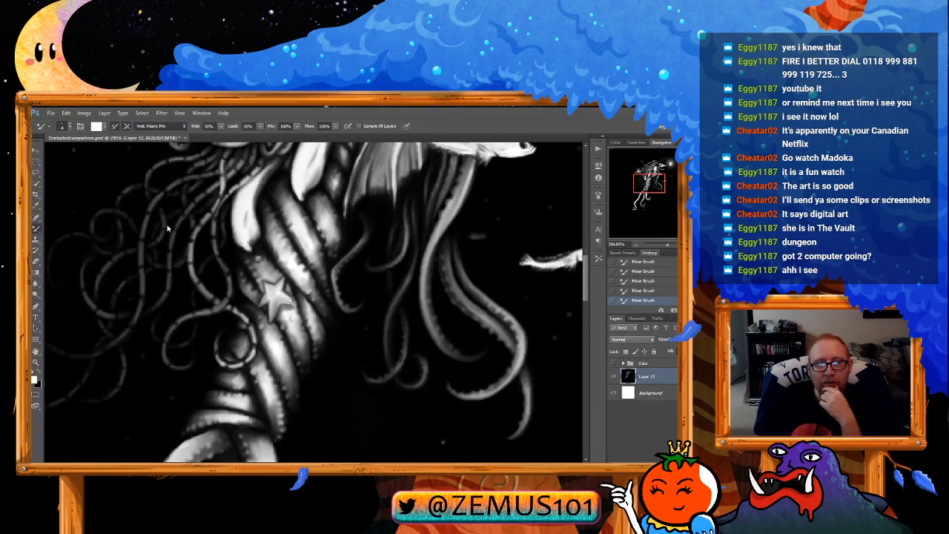
{"action": "left_click", "coordinate": [160, 159]}
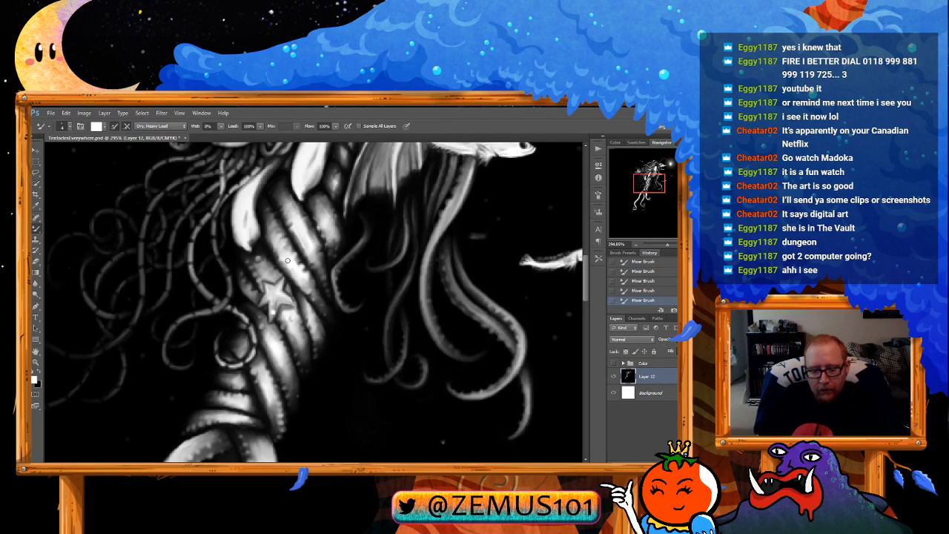
{"action": "key", "text": "ctrl+z"}
{"action": "left_click_drag", "start_coordinate": [282, 303], "coordinate": [279, 301]}
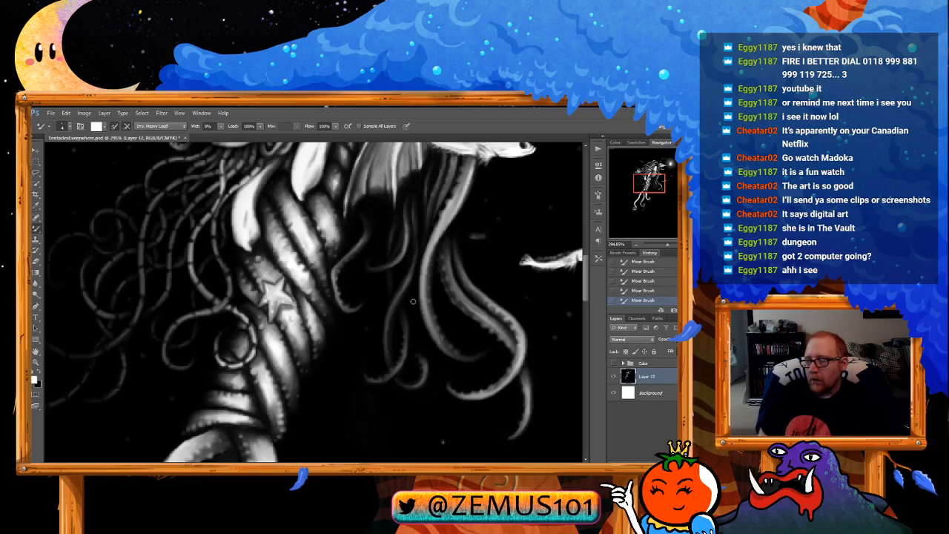
{"action": "left_click_drag", "start_coordinate": [402, 306], "coordinate": [359, 304]}
{"action": "left_click_drag", "start_coordinate": [424, 286], "coordinate": [381, 307]}
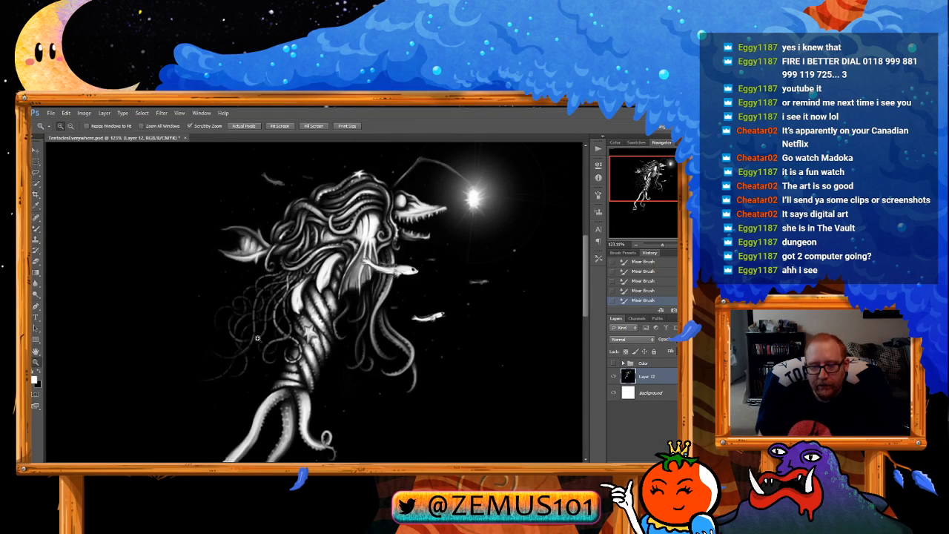
Step: Undo the last starfish stroke and highlight the starfish's upper arm with white using the Wet, Light Mix preset
{"action": "left_click_drag", "start_coordinate": [292, 354], "coordinate": [328, 353]}
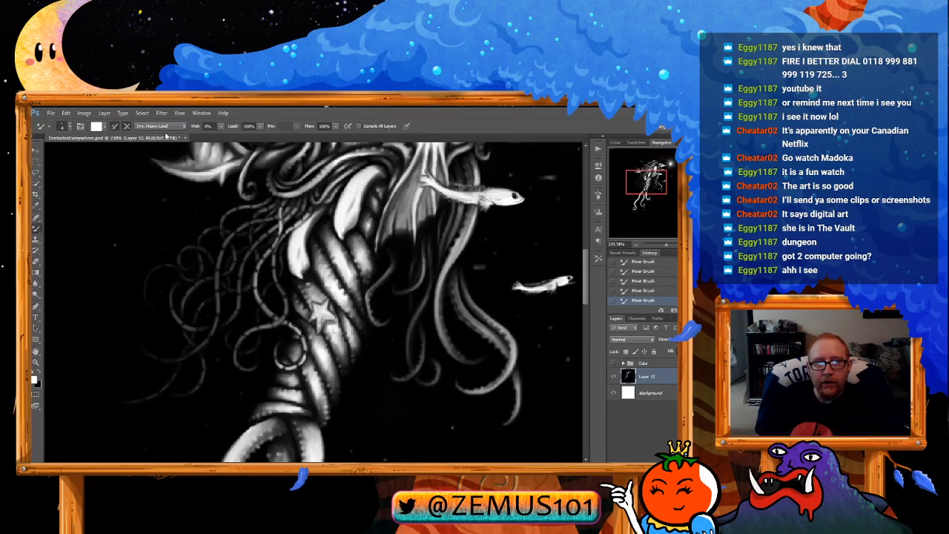
{"action": "left_click", "coordinate": [159, 210]}
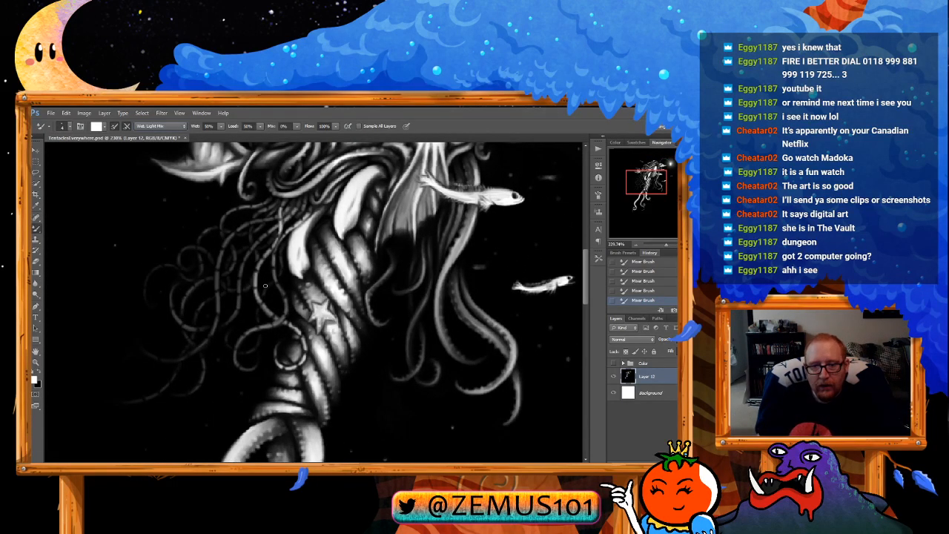
{"action": "key", "text": "z"}
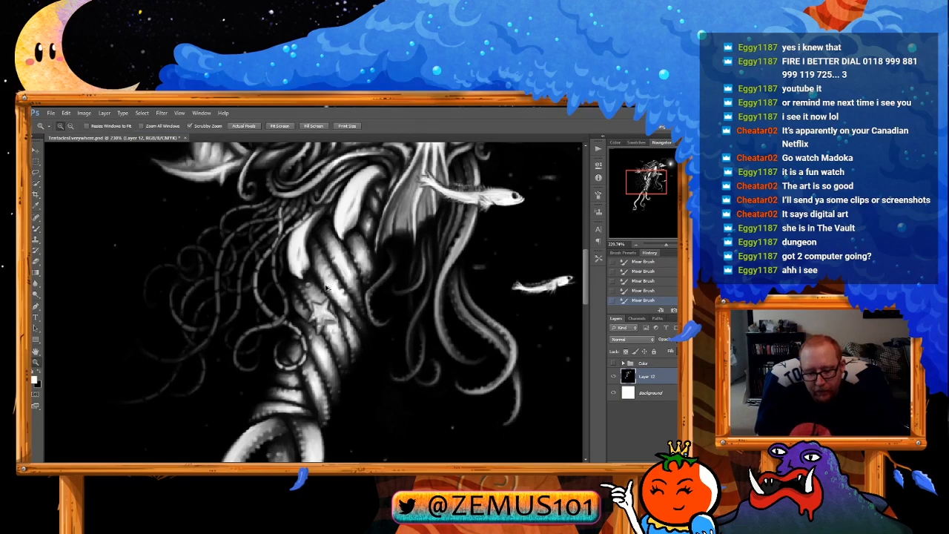
{"action": "key", "text": "ctrl+z"}
{"action": "left_click", "coordinate": [307, 309]}
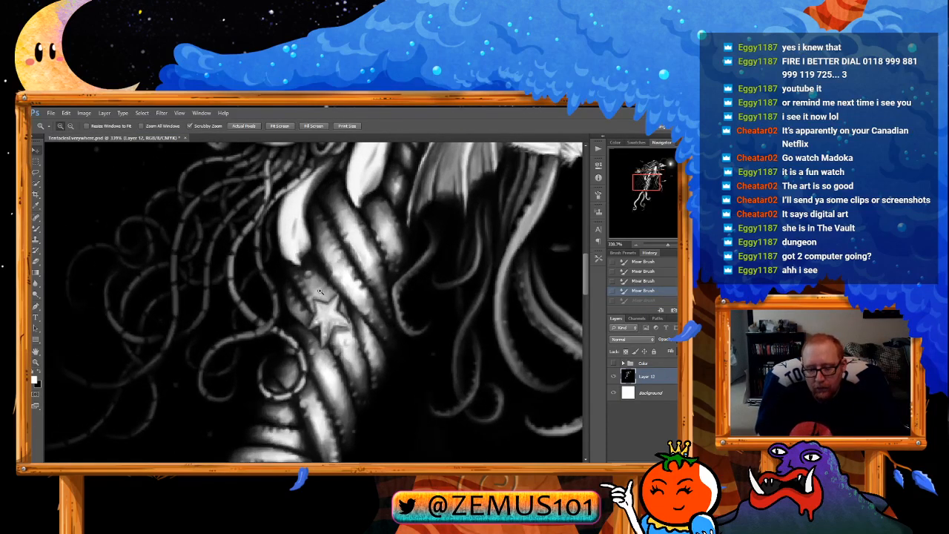
{"action": "key", "text": "v"}
{"action": "key", "text": "b"}
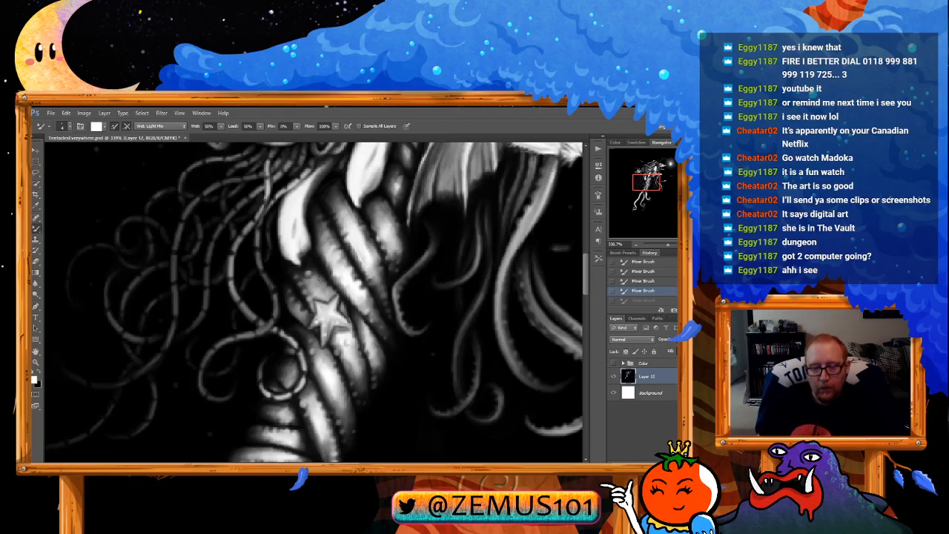
{"action": "left_click_drag", "start_coordinate": [321, 304], "coordinate": [336, 295]}
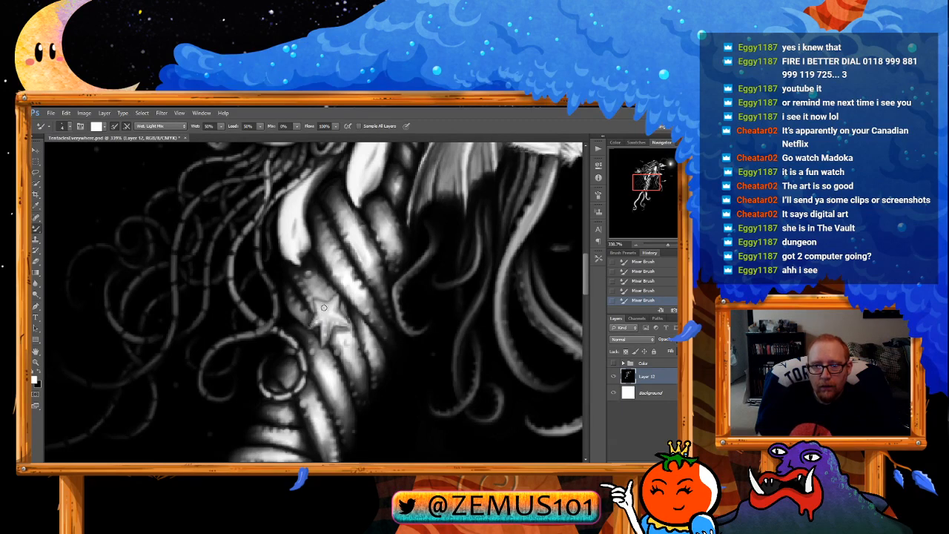
Step: Refine the starfish's edges and highlights by alternating black and white with the Wet, Light Mix preset, and save the picture
{"action": "key", "text": "x"}
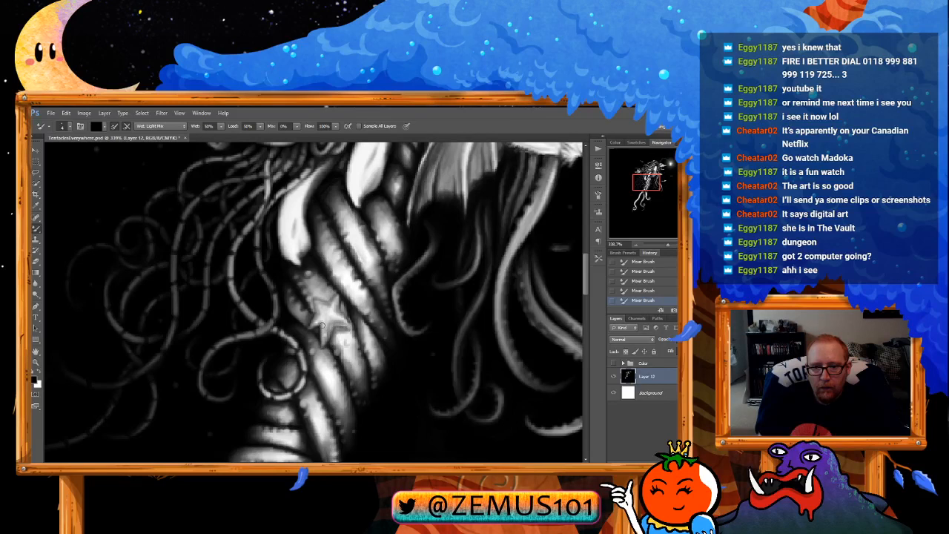
{"action": "key", "text": "x"}
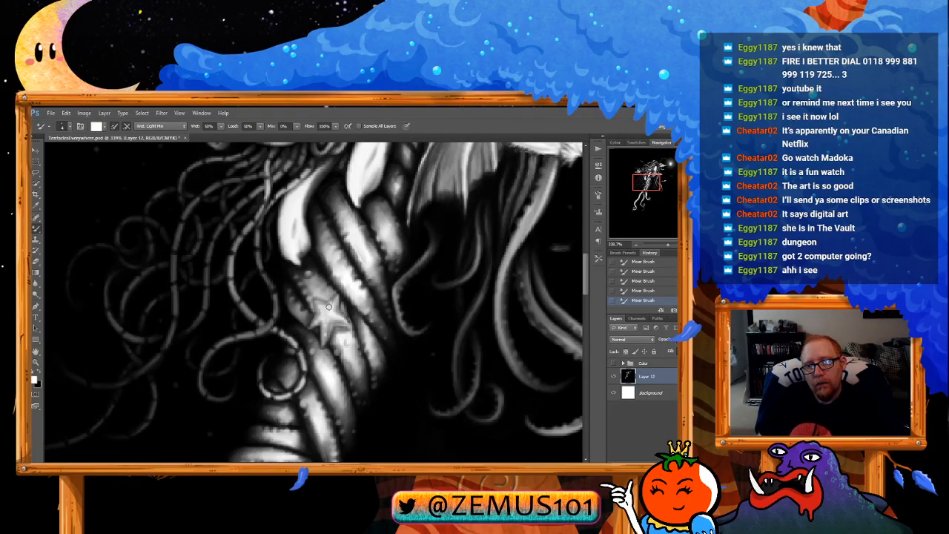
{"action": "key", "text": "x"}
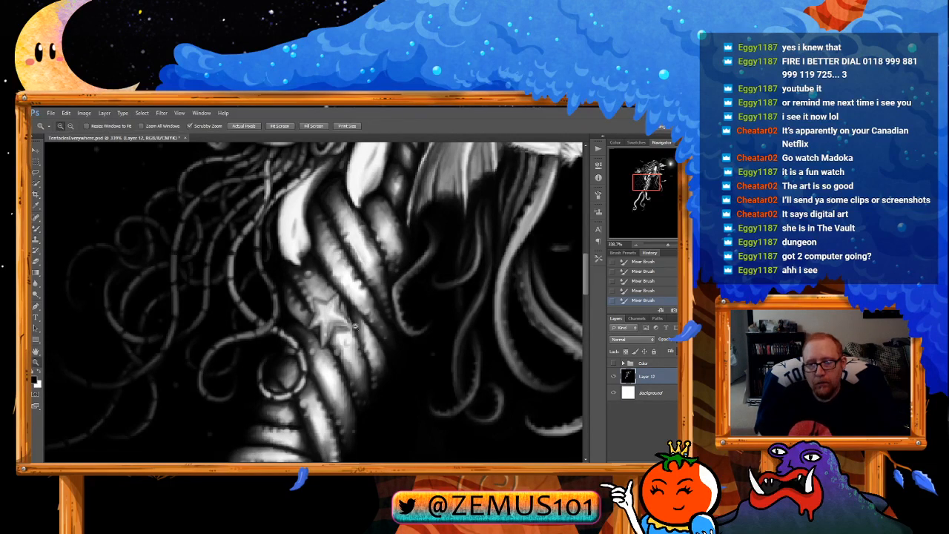
{"action": "left_click_drag", "start_coordinate": [359, 299], "coordinate": [302, 294]}
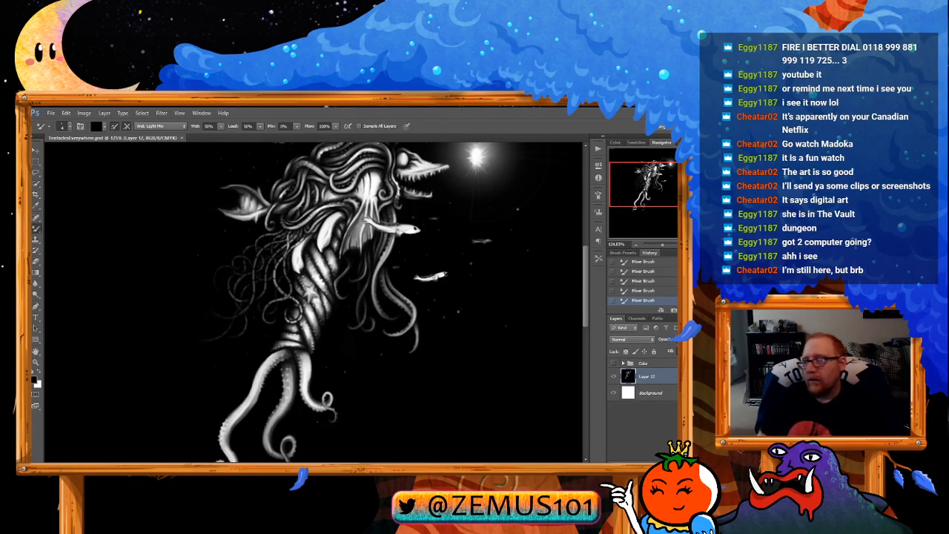
Step: Try touching up the faint fish farthest in front of the creature with white using the Wet, Heavy Mix preset
{"action": "mouse_move", "coordinate": [434, 258]}
{"action": "left_mouse_down"}
{"action": "mouse_move", "coordinate": [403, 302]}
{"action": "mouse_move", "coordinate": [409, 290]}
{"action": "left_mouse_up"}
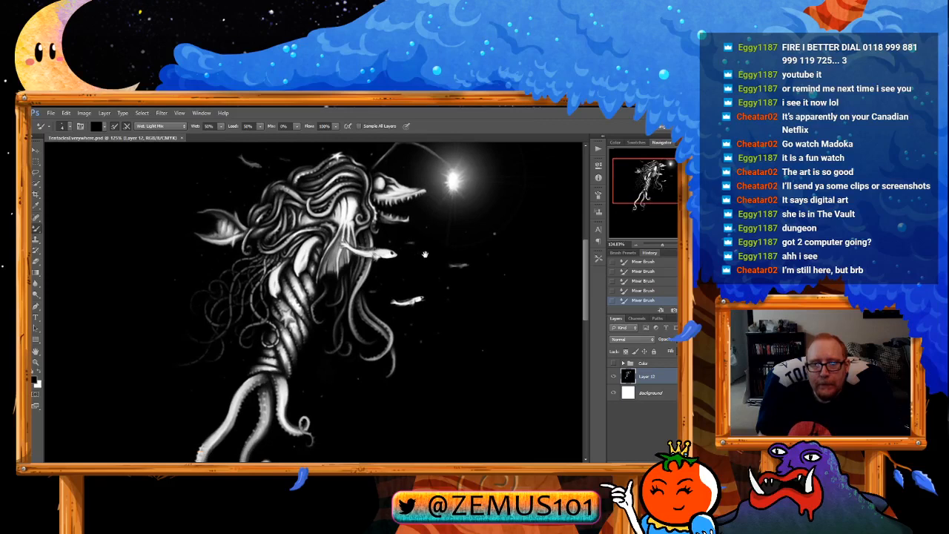
{"action": "left_click_drag", "start_coordinate": [418, 250], "coordinate": [424, 265]}
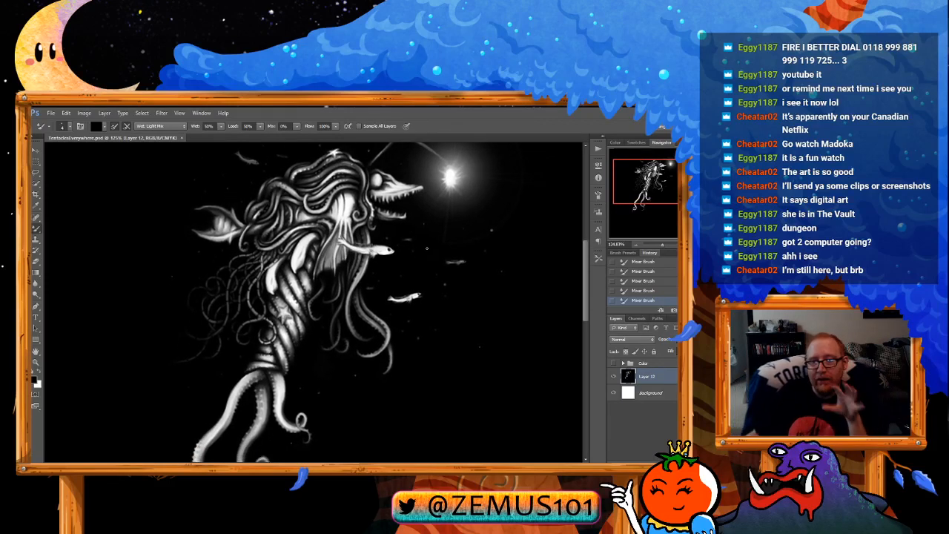
{"action": "left_click_drag", "start_coordinate": [427, 248], "coordinate": [410, 279]}
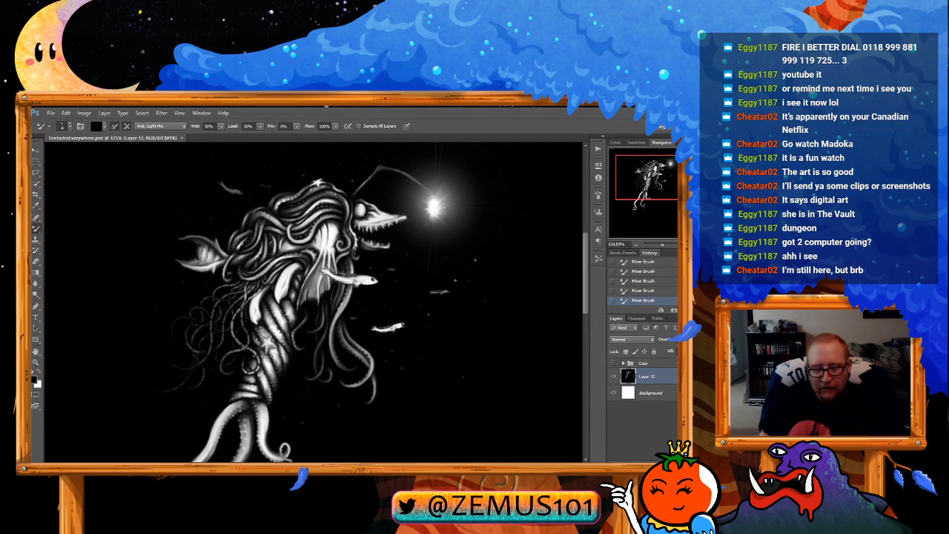
{"action": "key", "text": "z"}
{"action": "left_click_drag", "start_coordinate": [445, 289], "coordinate": [467, 288]}
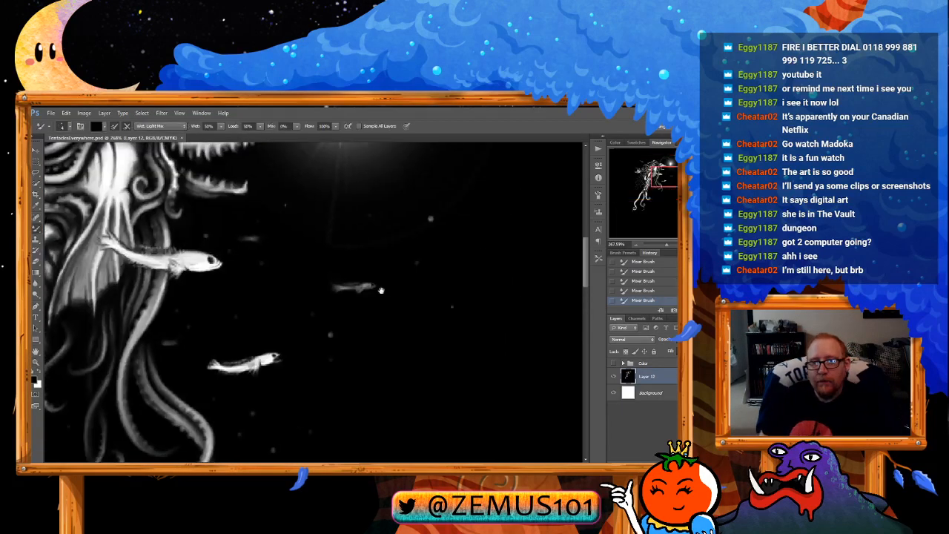
{"action": "key", "text": "b"}
{"action": "key", "text": "shift+0"}
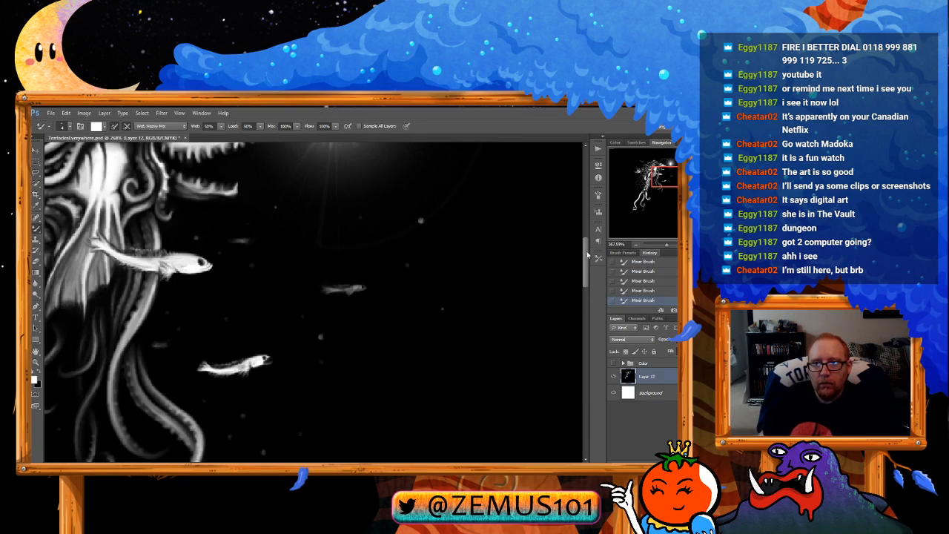
{"action": "scroll", "coordinate": [561, 211], "scroll_direction": "down", "scroll_amount": 2}
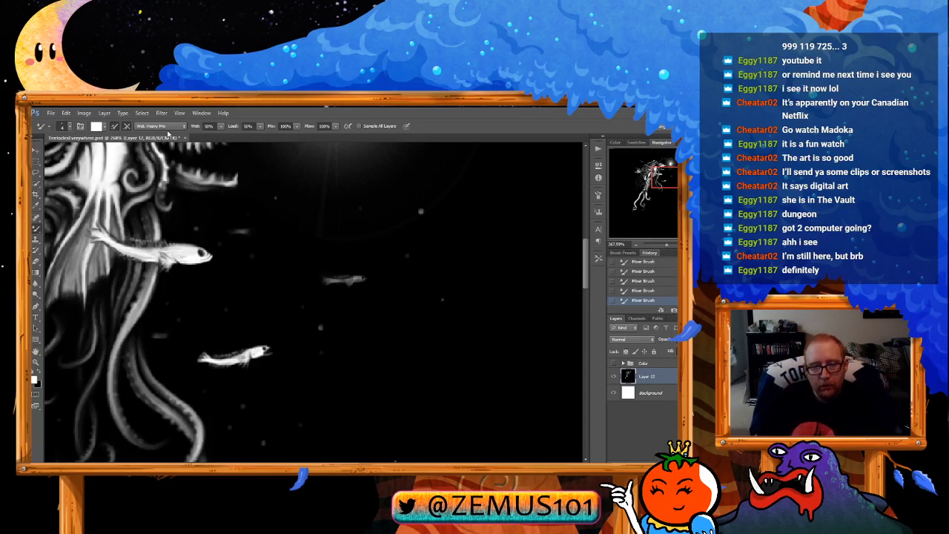
{"action": "key", "text": "ctrl+alt+z"}
{"action": "key", "text": "ctrl+alt+z"}
Step: Brighten the faint fish farthest in front of the creature with white using the Dry, Heavy Load preset
{"action": "left_click", "coordinate": [169, 126]}
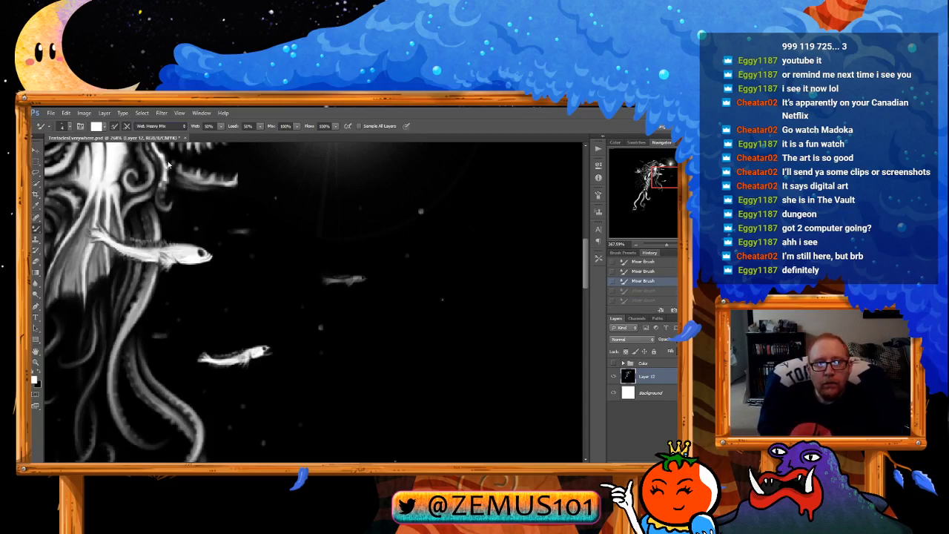
{"action": "left_click", "coordinate": [166, 172]}
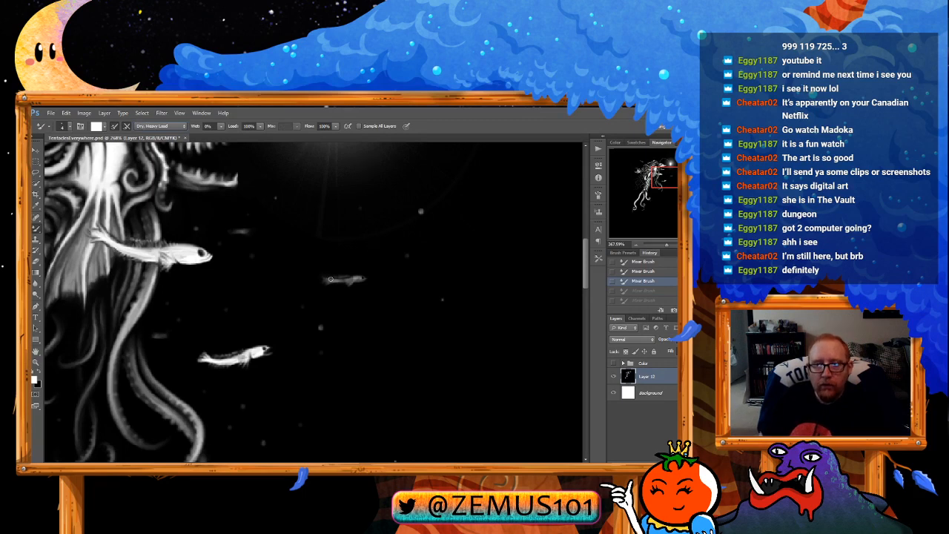
{"action": "left_click_drag", "start_coordinate": [330, 280], "coordinate": [350, 281]}
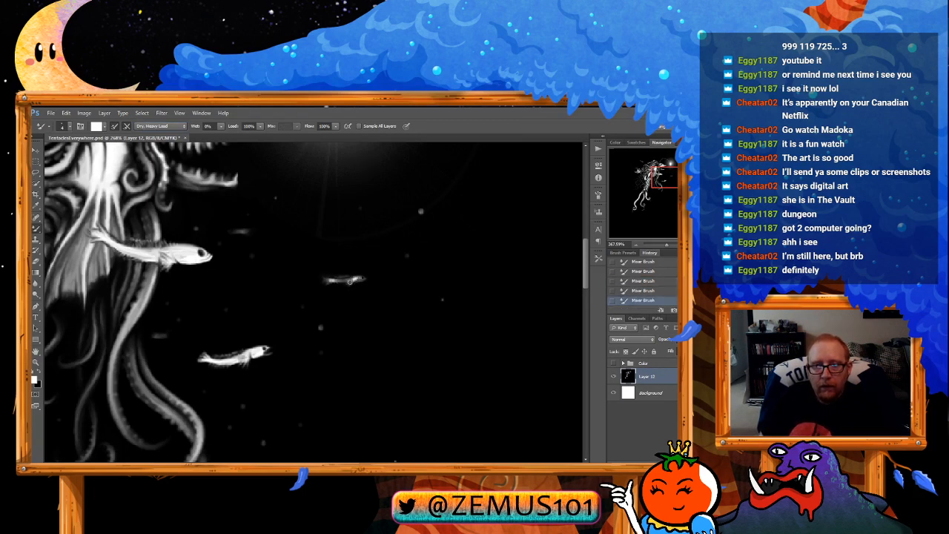
Step: Soften the highlights on the farthest fish with white using the Wet, Light Mix preset
{"action": "left_click", "coordinate": [157, 131]}
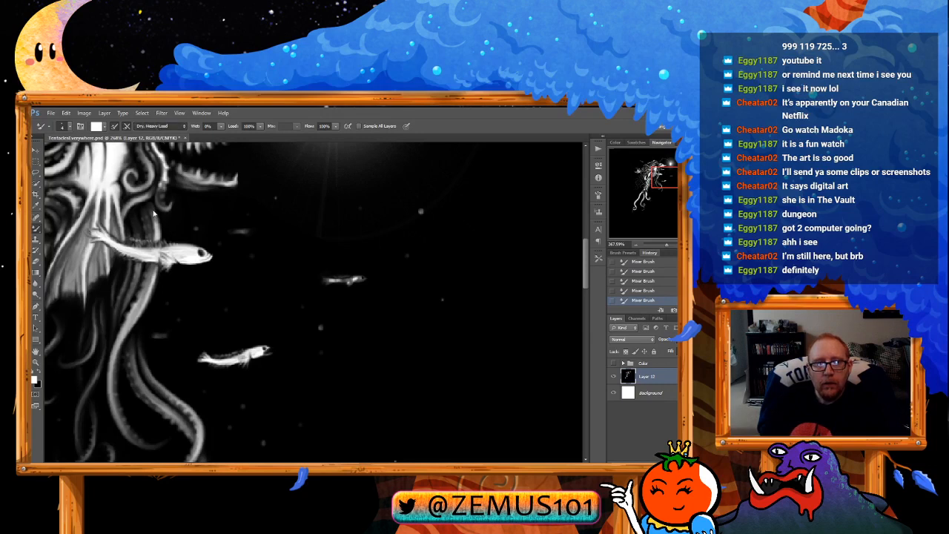
{"action": "left_click", "coordinate": [156, 213]}
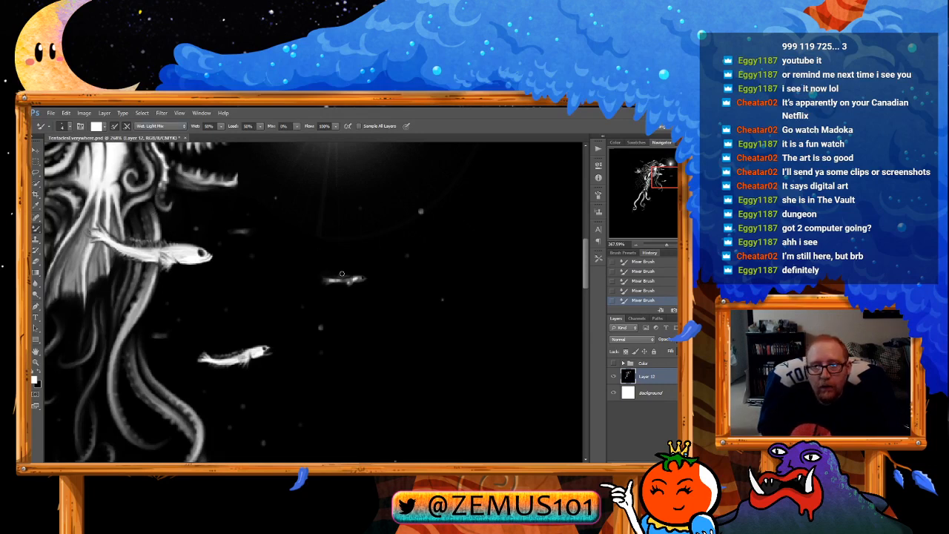
{"action": "key", "text": "z"}
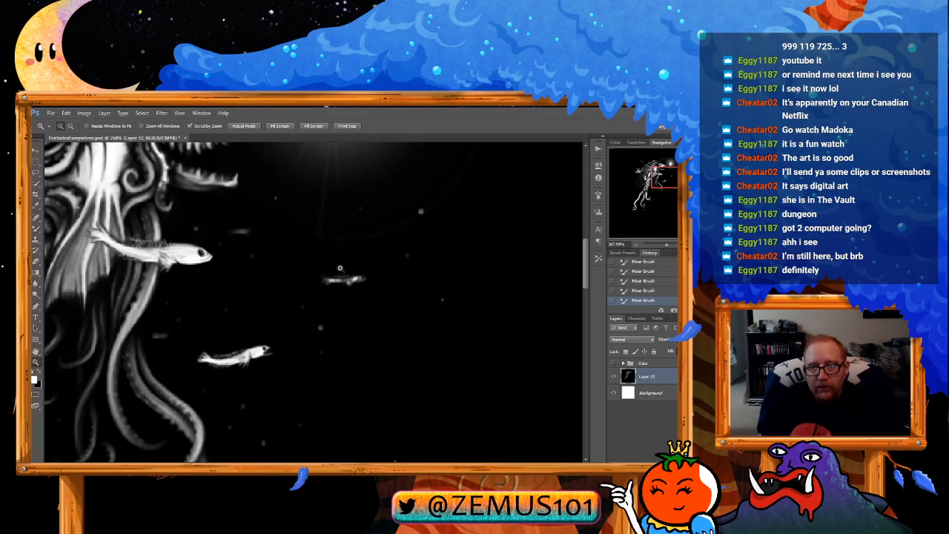
{"action": "left_click_drag", "start_coordinate": [339, 267], "coordinate": [347, 267]}
{"action": "key", "text": "b"}
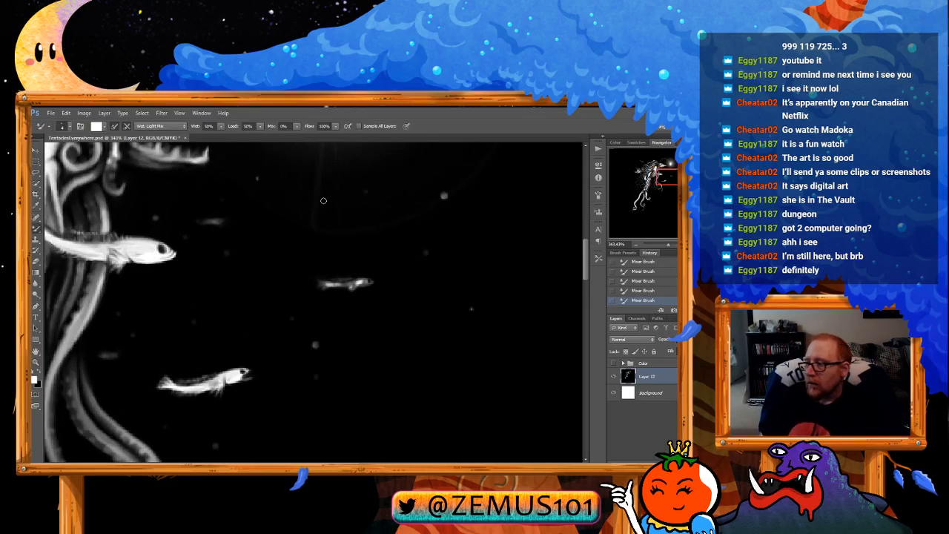
{"action": "scroll", "coordinate": [337, 233], "scroll_direction": "down", "scroll_amount": 1}
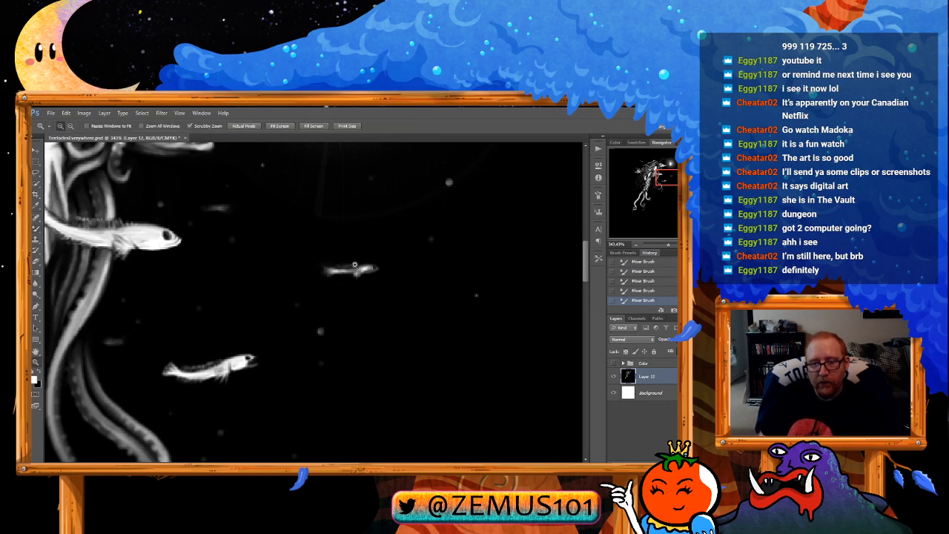
Step: Add an empty layer above the creature's layer and make black the painting colour for the lower tentacles
{"action": "scroll", "coordinate": [365, 247], "scroll_direction": "down", "scroll_amount": 10}
{"action": "left_click_drag", "start_coordinate": [297, 356], "coordinate": [378, 261]}
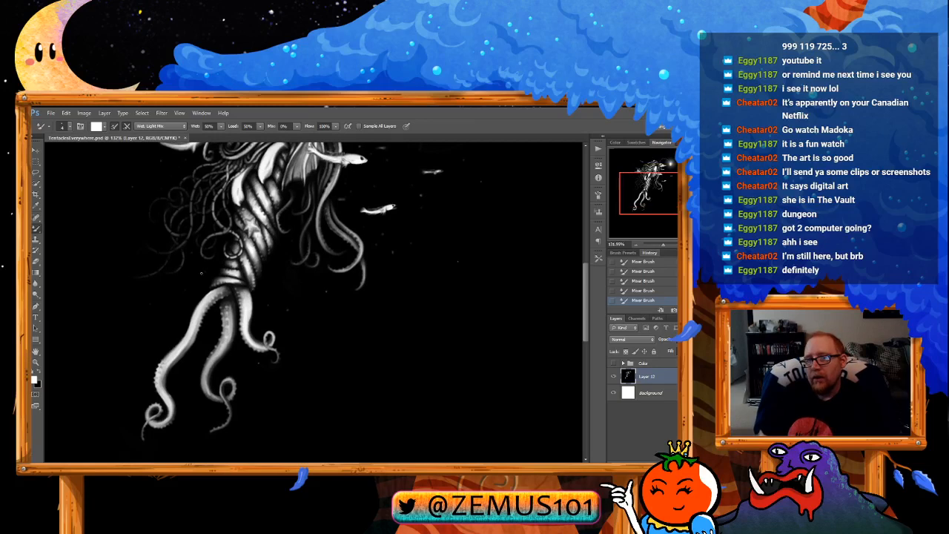
{"action": "scroll", "coordinate": [348, 299], "scroll_direction": "down", "scroll_amount": 3}
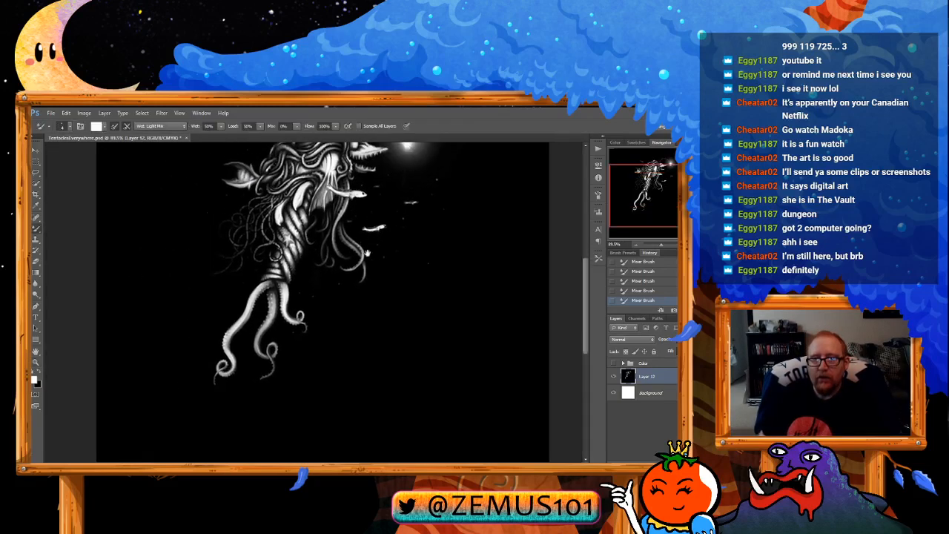
{"action": "scroll", "coordinate": [328, 268], "scroll_direction": "up", "scroll_amount": 3}
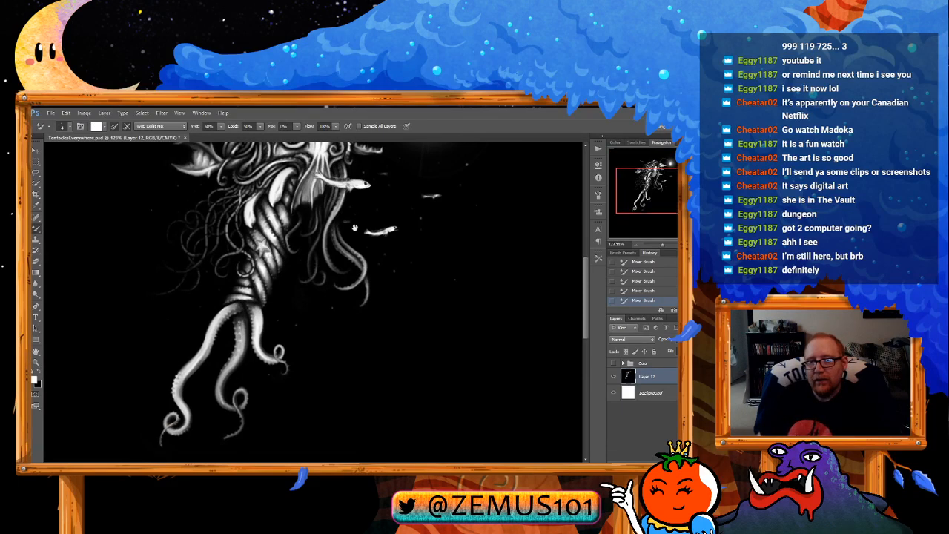
{"action": "left_click_drag", "start_coordinate": [338, 216], "coordinate": [386, 179]}
{"action": "left_click", "coordinate": [328, 309]}
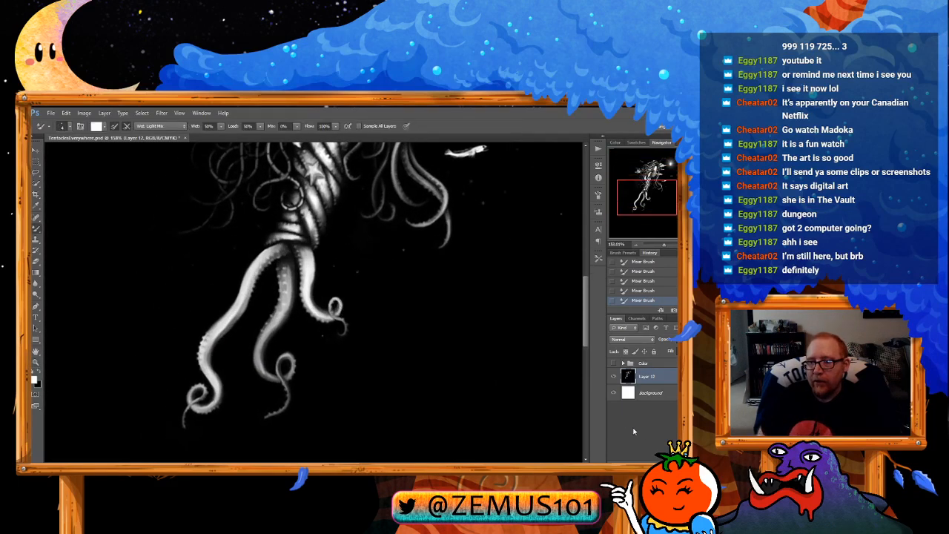
{"action": "key", "text": "ctrl+shift+alt+n"}
{"action": "key", "text": "x"}
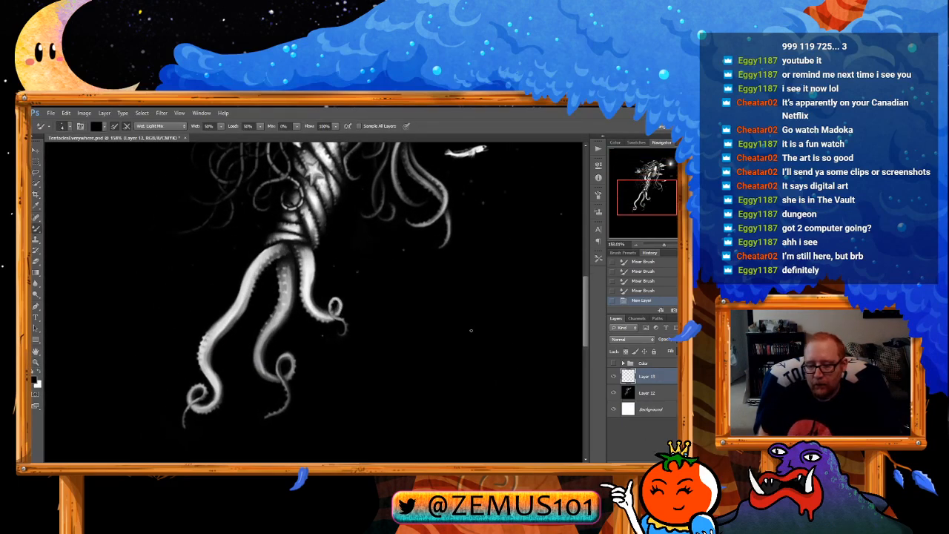
Step: Enlarge the mixer brush and paint a trial black stroke along the upper half of the creature's lower-left tentacle
{"action": "key", "text": "bracketright"}
{"action": "key", "text": "bracketright"}
{"action": "key", "text": "bracketright"}
{"action": "key", "text": "bracketright"}
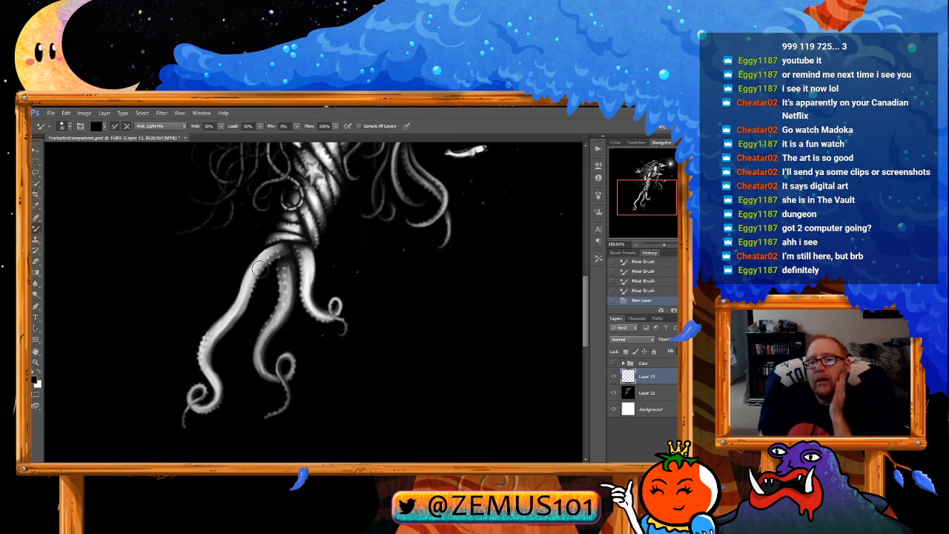
{"action": "left_click_drag", "start_coordinate": [259, 270], "coordinate": [221, 345]}
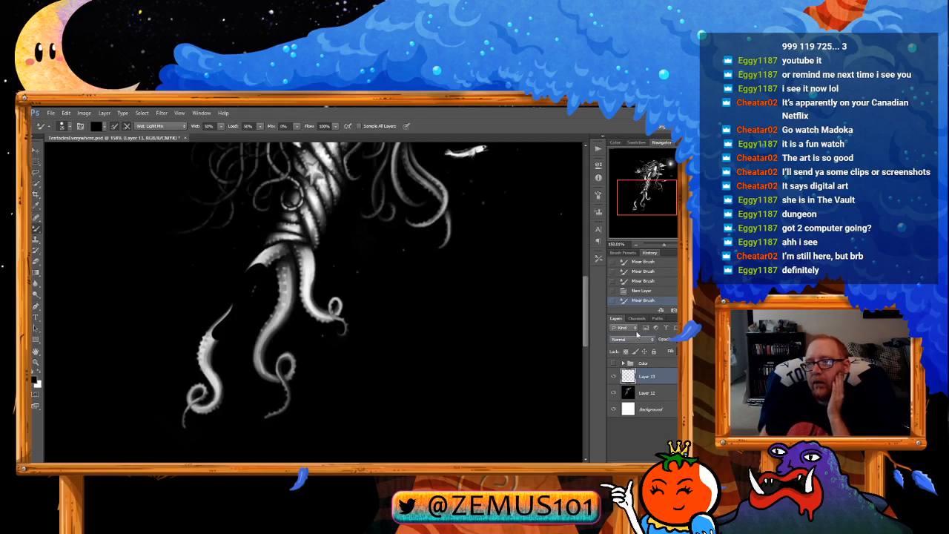
Step: Try blend modes such as Luminosity, Hard Light, Overlay, Linear Dodge and Multiply on the trial stroke's layer, and delete that layer
{"action": "scroll", "coordinate": [615, 338], "scroll_direction": "down", "scroll_amount": 15}
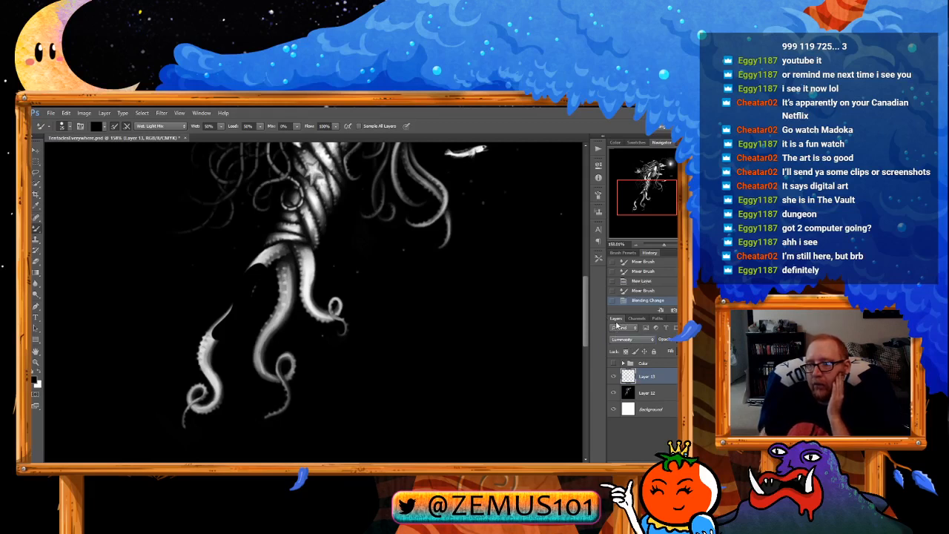
{"action": "scroll", "coordinate": [616, 324], "scroll_direction": "up", "scroll_amount": 6}
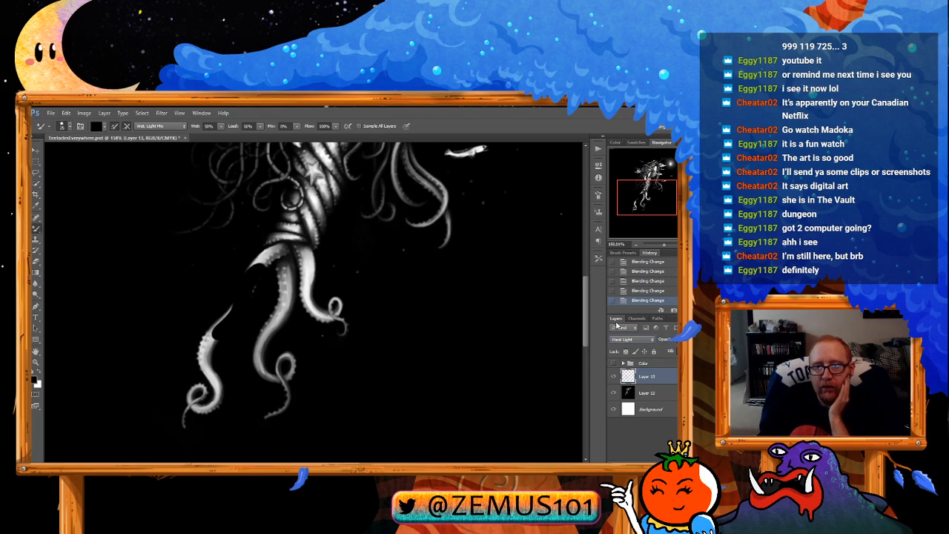
{"action": "scroll", "coordinate": [616, 325], "scroll_direction": "up", "scroll_amount": 3}
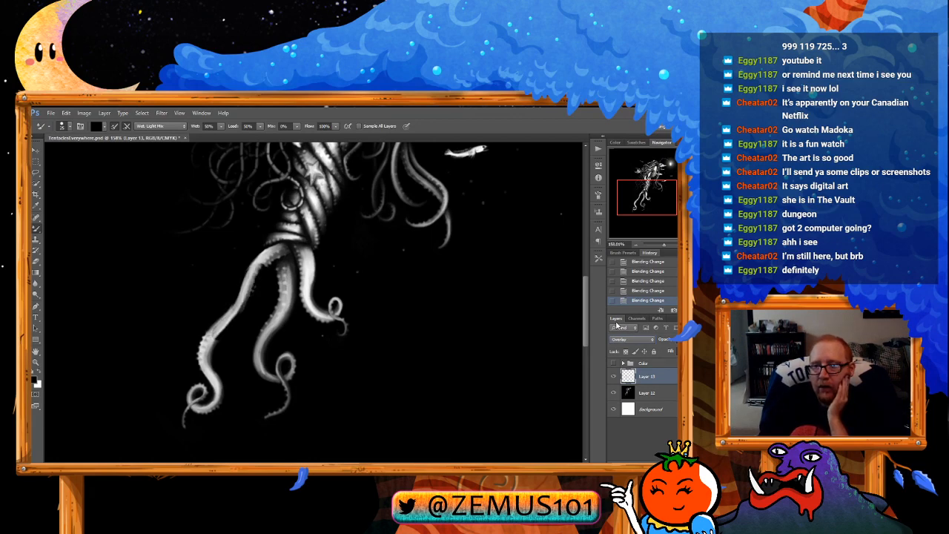
{"action": "scroll", "coordinate": [616, 324], "scroll_direction": "up", "scroll_amount": 2}
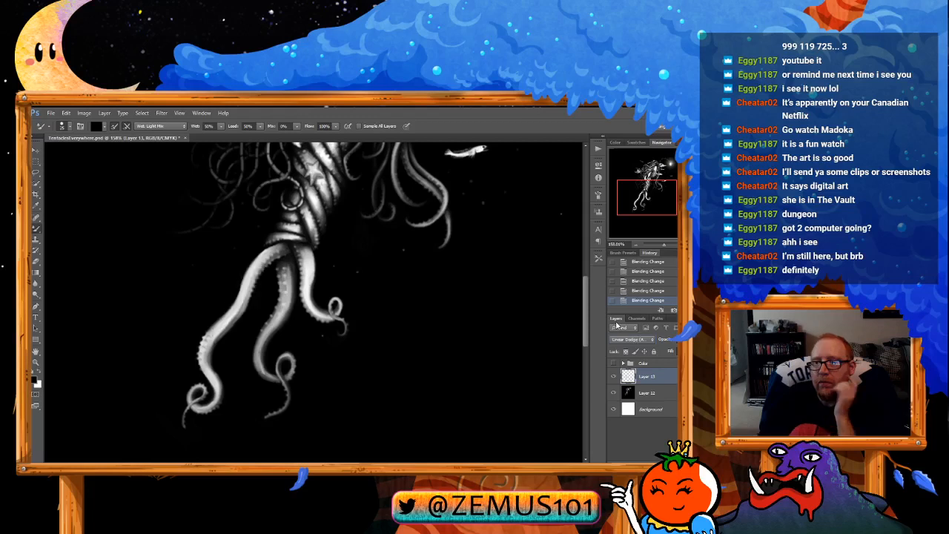
{"action": "scroll", "coordinate": [616, 324], "scroll_direction": "up", "scroll_amount": 4}
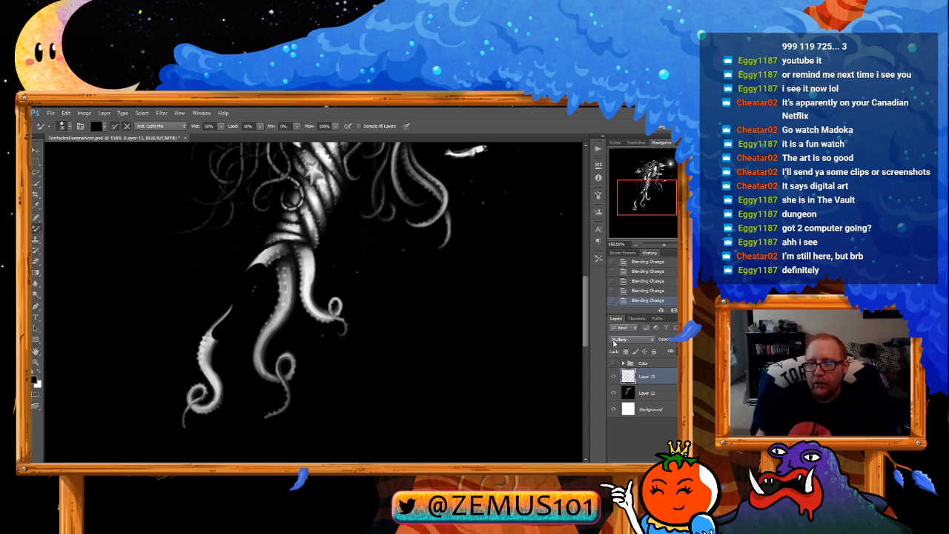
{"action": "key", "text": "Delete"}
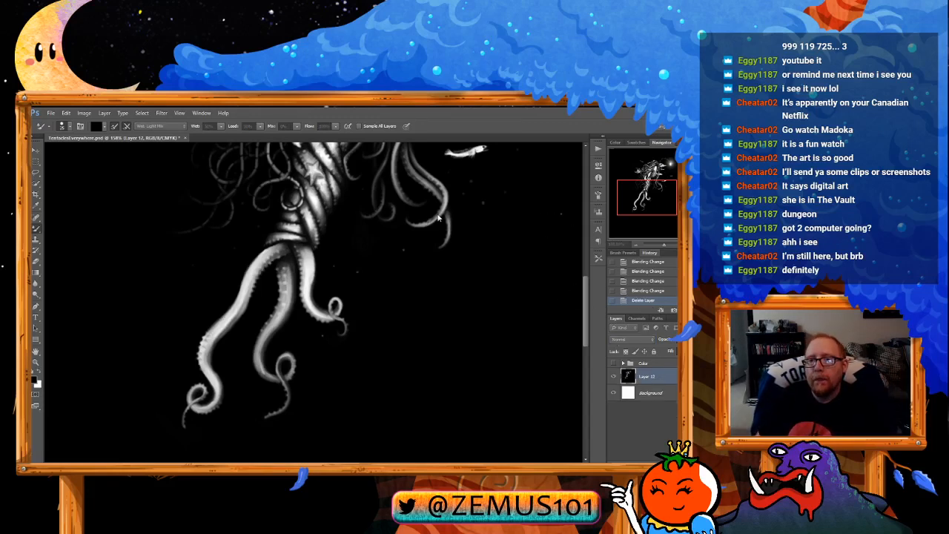
Step: Try darkening the lower-left tentacle on a duplicate of the creature's layer, and undo the stroke and the duplication
{"action": "key", "text": "ctrl+j"}
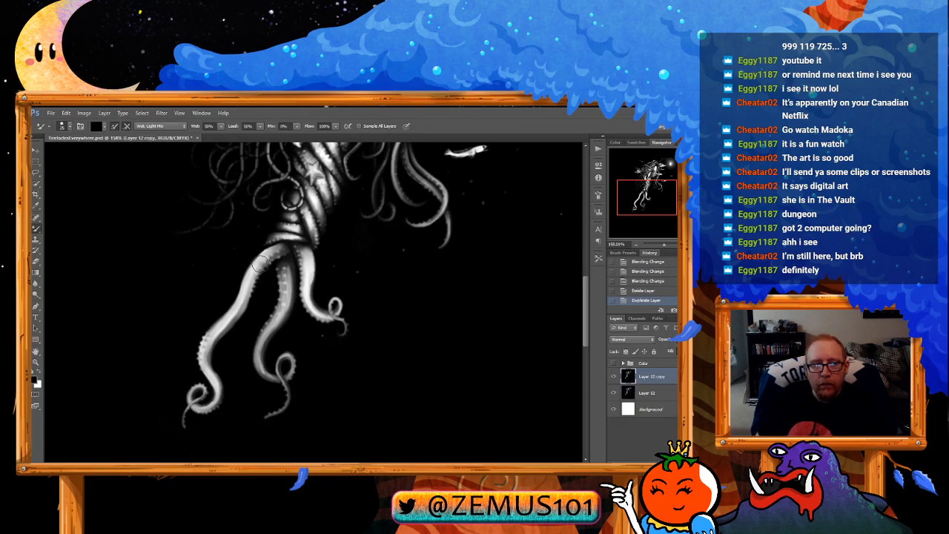
{"action": "left_click_drag", "start_coordinate": [260, 264], "coordinate": [252, 273]}
{"action": "key", "text": "ctrl+z"}
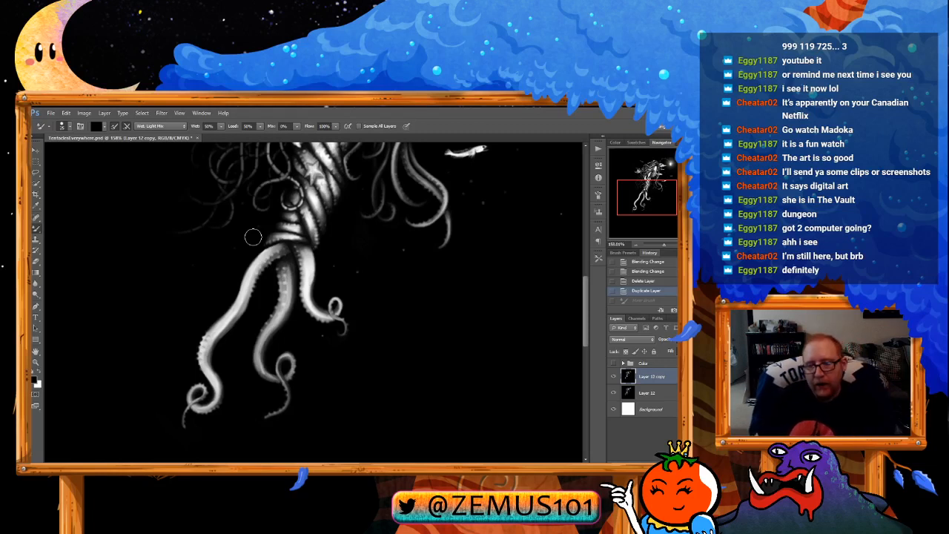
{"action": "key", "text": "ctrl+z"}
Step: Paint a black shadow over the lower-left tentacle's upper half on a new layer set to 50% opacity and Multiply
{"action": "key", "text": "ctrl+shift+alt+n"}
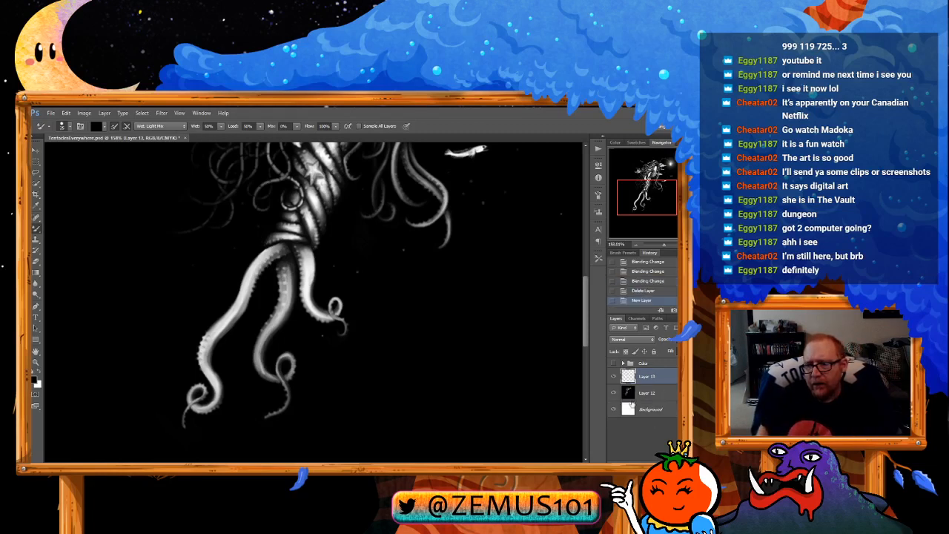
{"action": "left_click_drag", "start_coordinate": [258, 268], "coordinate": [228, 318]}
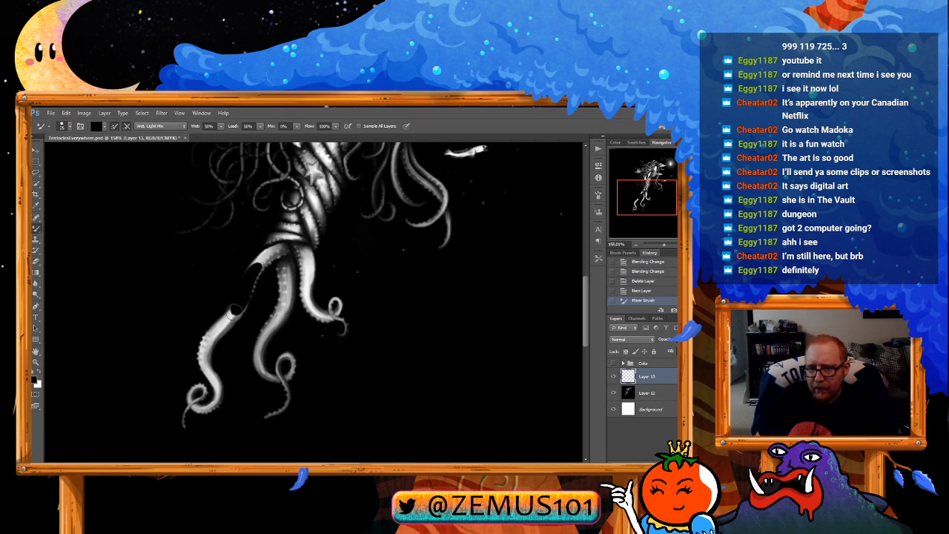
{"action": "type", "text": "50"}
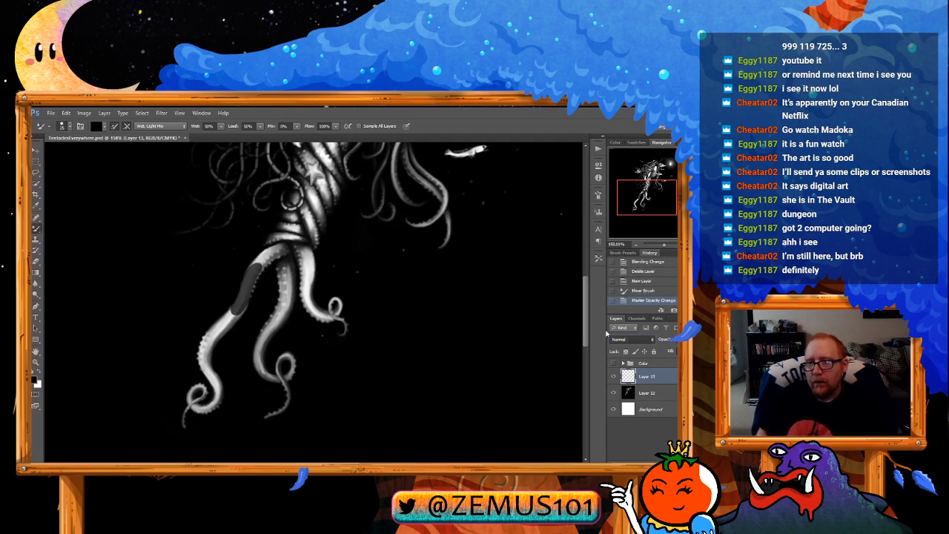
{"action": "key", "text": "shift+alt+m"}
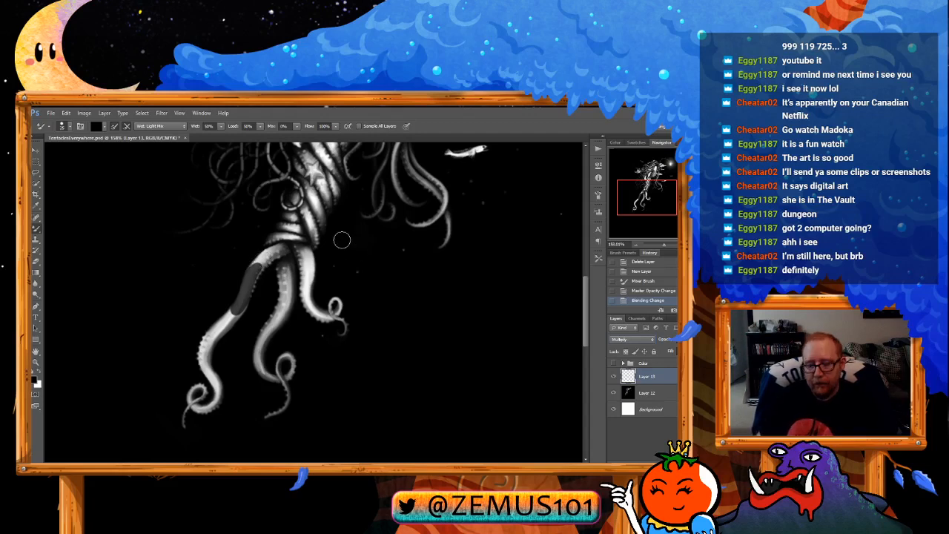
Step: Extend the black shadow up to the base of the lower-left tentacle and even it out along the arm
{"action": "left_click_drag", "start_coordinate": [313, 198], "coordinate": [334, 229]}
{"action": "key", "text": "z"}
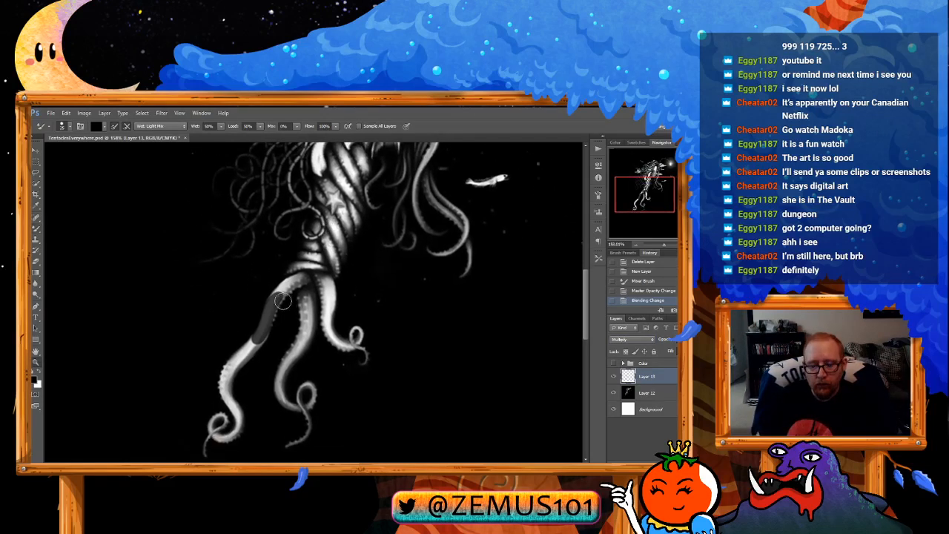
{"action": "mouse_move", "coordinate": [276, 304]}
{"action": "left_mouse_down"}
{"action": "mouse_move", "coordinate": [299, 302]}
{"action": "mouse_move", "coordinate": [296, 267]}
{"action": "mouse_move", "coordinate": [309, 237]}
{"action": "left_mouse_up"}
{"action": "key", "text": "b"}
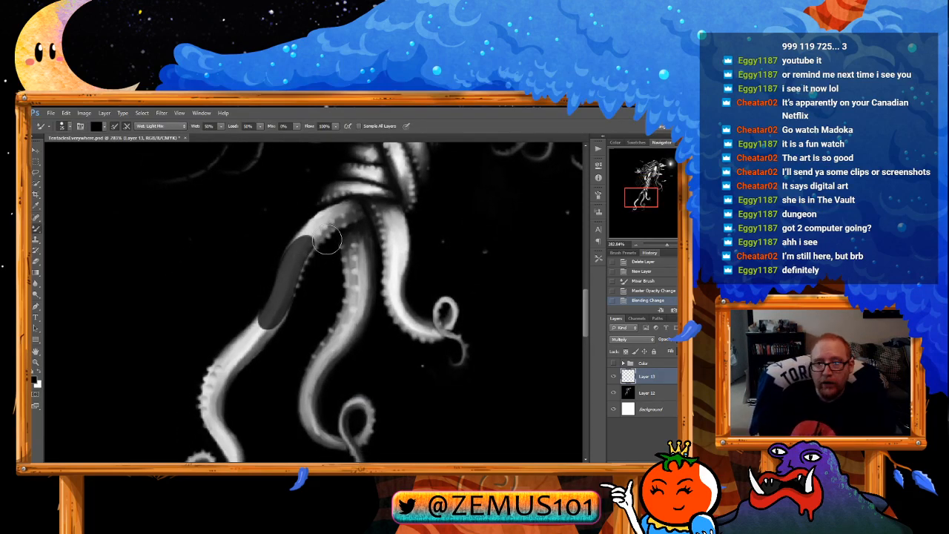
{"action": "left_click_drag", "start_coordinate": [291, 258], "coordinate": [346, 209]}
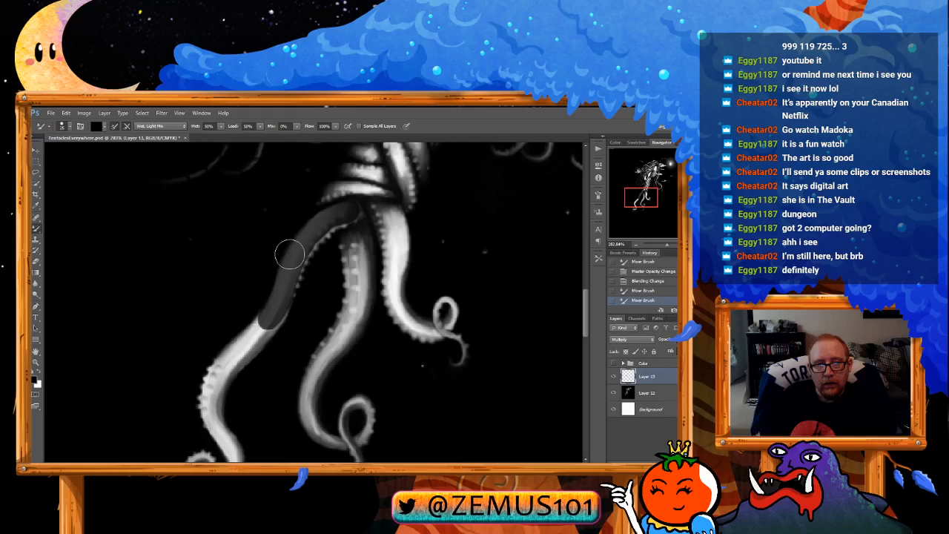
{"action": "mouse_move", "coordinate": [289, 254]}
{"action": "left_mouse_down"}
{"action": "mouse_move", "coordinate": [345, 220]}
{"action": "mouse_move", "coordinate": [327, 231]}
{"action": "mouse_move", "coordinate": [343, 222]}
{"action": "mouse_move", "coordinate": [300, 268]}
{"action": "mouse_move", "coordinate": [285, 303]}
{"action": "mouse_move", "coordinate": [271, 307]}
{"action": "mouse_move", "coordinate": [276, 296]}
{"action": "mouse_move", "coordinate": [262, 330]}
{"action": "mouse_move", "coordinate": [273, 300]}
{"action": "left_mouse_up"}
Step: Lighten the shadow along the lower-left tentacle with white using the Wet, Light Mix preset
{"action": "left_click", "coordinate": [161, 217]}
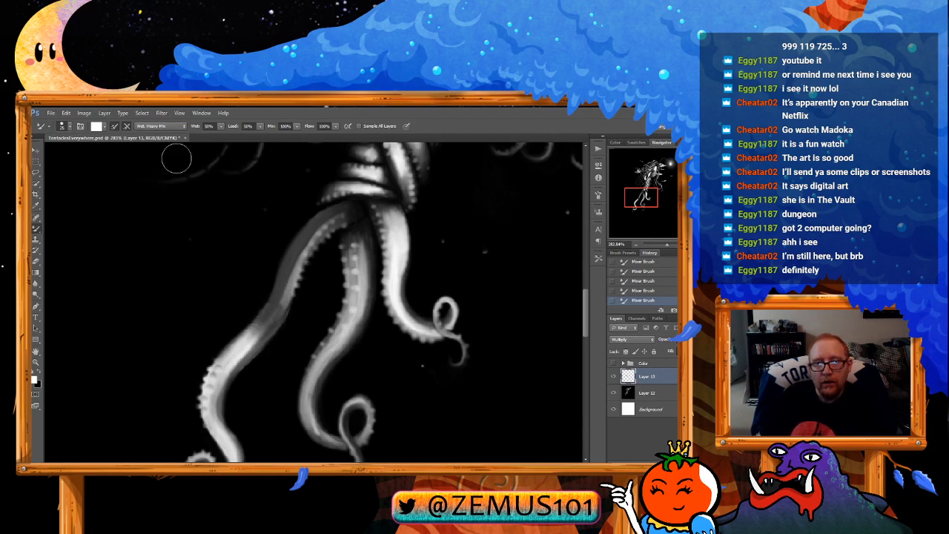
{"action": "left_click", "coordinate": [153, 209]}
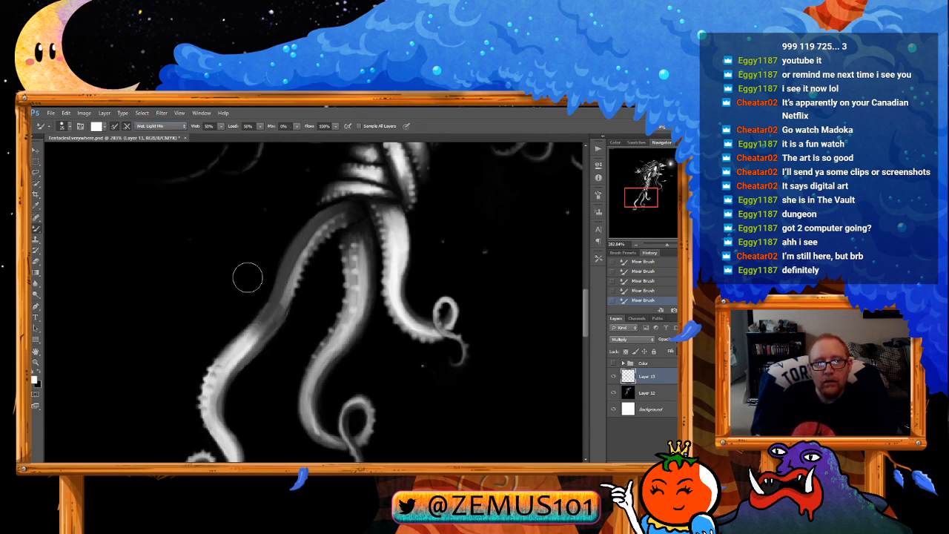
{"action": "left_click_drag", "start_coordinate": [262, 332], "coordinate": [300, 242]}
{"action": "mouse_move", "coordinate": [281, 284]}
{"action": "left_mouse_down"}
{"action": "mouse_move", "coordinate": [327, 203]}
{"action": "mouse_move", "coordinate": [311, 229]}
{"action": "left_mouse_up"}
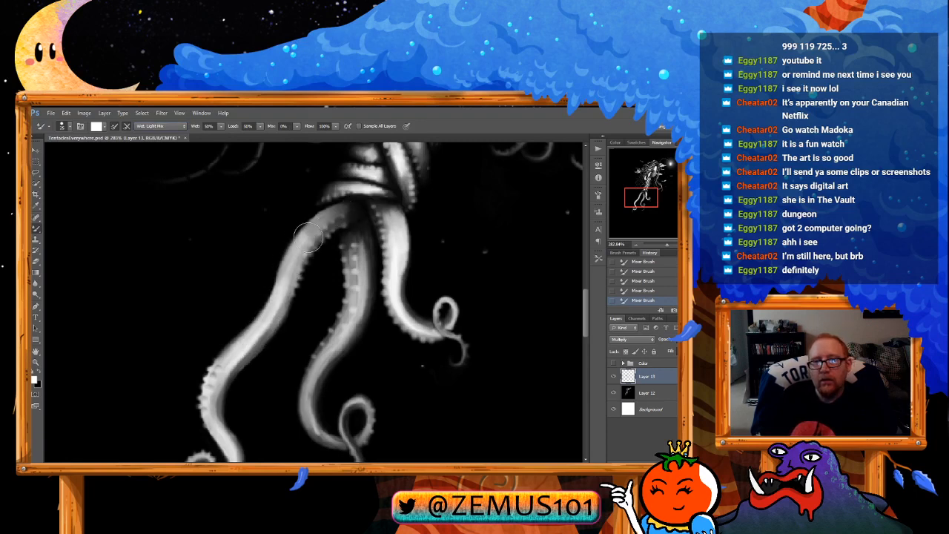
Step: Rework the shadow near the lower-left tentacle's base by alternating black and white strokes with the Wet, Light Mix preset
{"action": "key", "text": "x"}
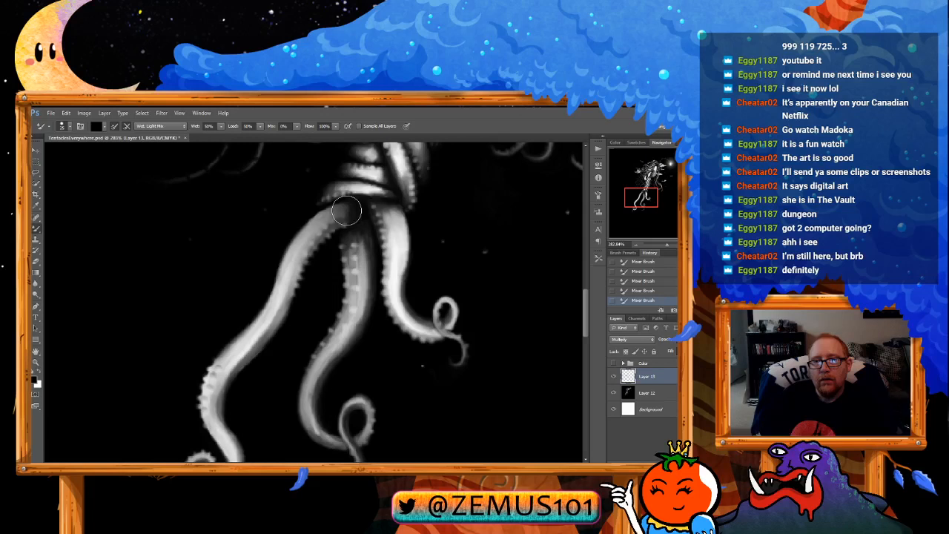
{"action": "key", "text": "x"}
{"action": "left_click_drag", "start_coordinate": [289, 268], "coordinate": [314, 212]}
{"action": "key", "text": "x"}
{"action": "left_click_drag", "start_coordinate": [351, 171], "coordinate": [314, 249]}
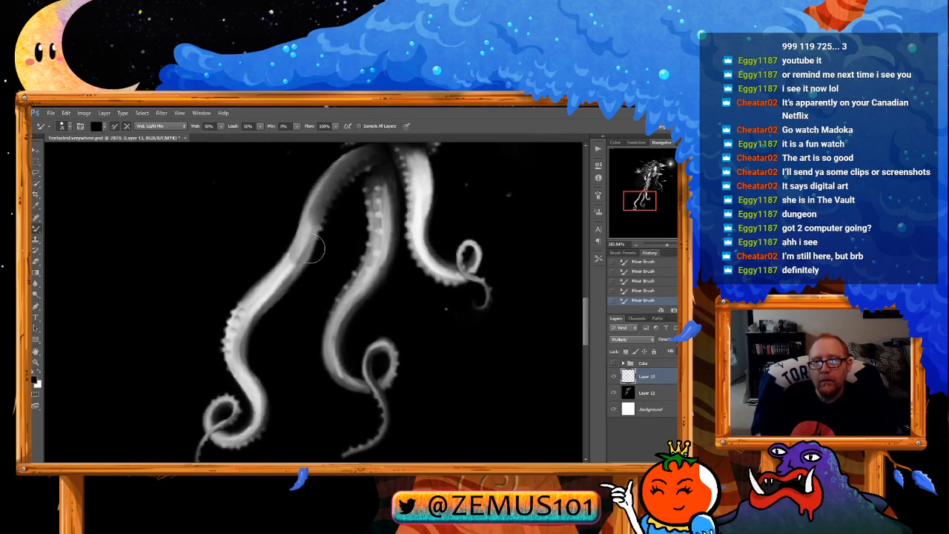
Step: Lighten the shadow on the upper half of the lower-left tentacle with two long white strokes
{"action": "key", "text": "x"}
{"action": "left_click_drag", "start_coordinate": [326, 193], "coordinate": [294, 272]}
{"action": "left_click_drag", "start_coordinate": [337, 191], "coordinate": [305, 254]}
Step: Using a much smaller brush, shade the lower-left tentacle in black from its upper arm to the middle bend, softening the bend with white
{"action": "key", "text": "bracketleft"}
{"action": "key", "text": "bracketleft"}
{"action": "key", "text": "bracketleft"}
{"action": "key", "text": "bracketleft"}
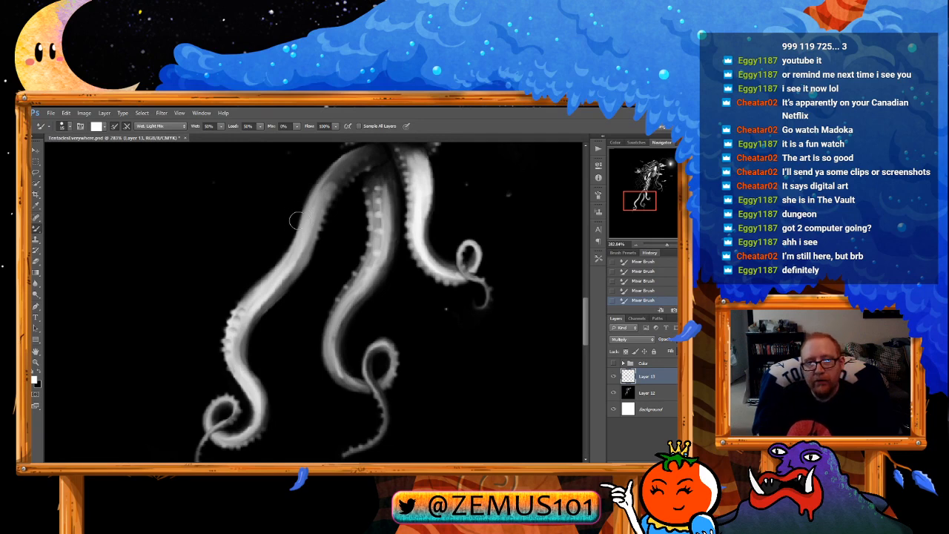
{"action": "key", "text": "x"}
{"action": "left_click_drag", "start_coordinate": [338, 186], "coordinate": [304, 255]}
{"action": "left_click_drag", "start_coordinate": [323, 207], "coordinate": [280, 291]}
{"action": "left_click_drag", "start_coordinate": [318, 226], "coordinate": [264, 297]}
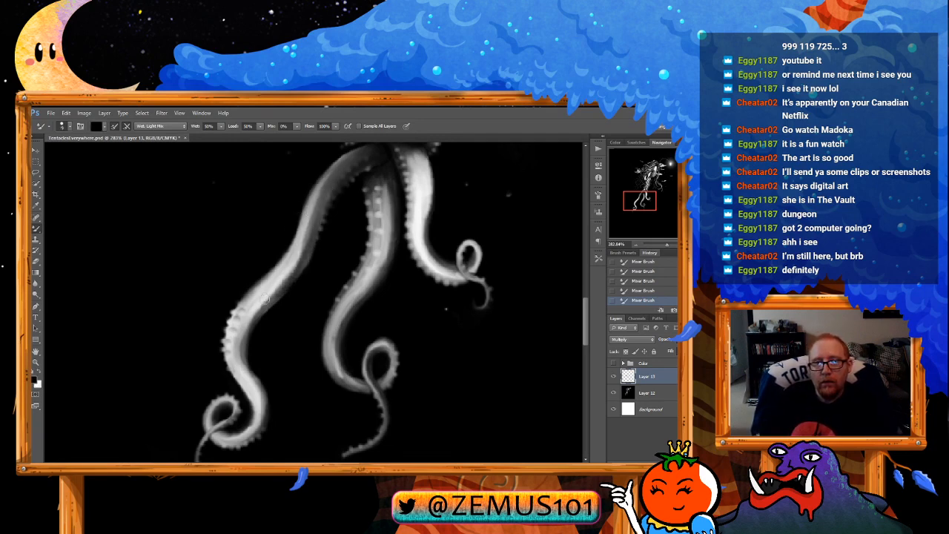
{"action": "mouse_move", "coordinate": [306, 243]}
{"action": "left_mouse_down"}
{"action": "mouse_move", "coordinate": [244, 299]}
{"action": "mouse_move", "coordinate": [252, 269]}
{"action": "mouse_move", "coordinate": [280, 292]}
{"action": "mouse_move", "coordinate": [249, 329]}
{"action": "left_mouse_up"}
{"action": "key", "text": "x"}
{"action": "left_click_drag", "start_coordinate": [278, 289], "coordinate": [245, 340]}
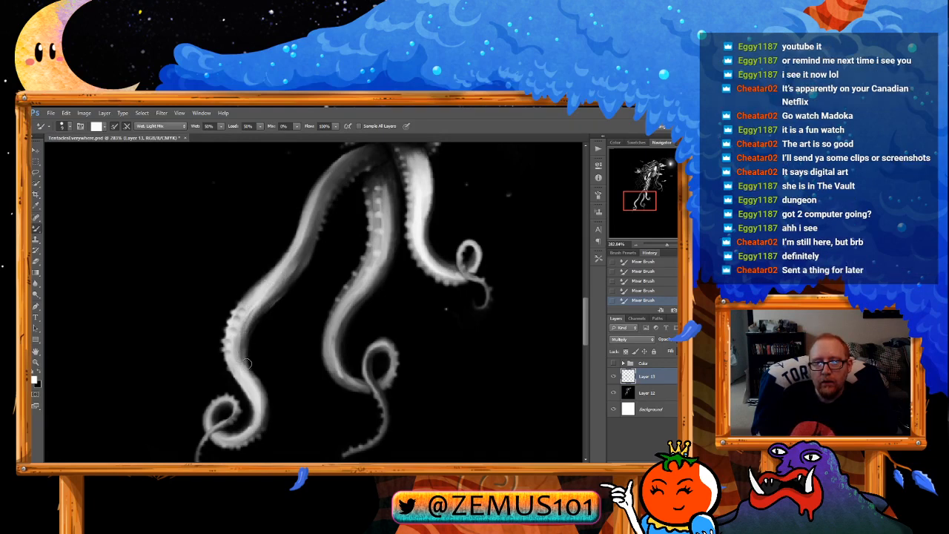
Step: Darken the base and upper arm of the lower-left tentacle with finer black strokes
{"action": "key", "text": "x"}
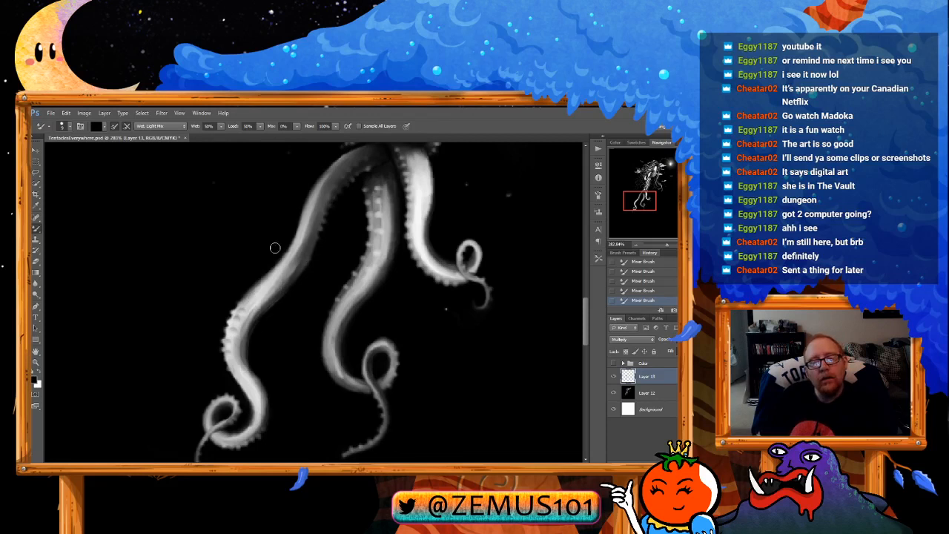
{"action": "left_click_drag", "start_coordinate": [377, 165], "coordinate": [371, 178]}
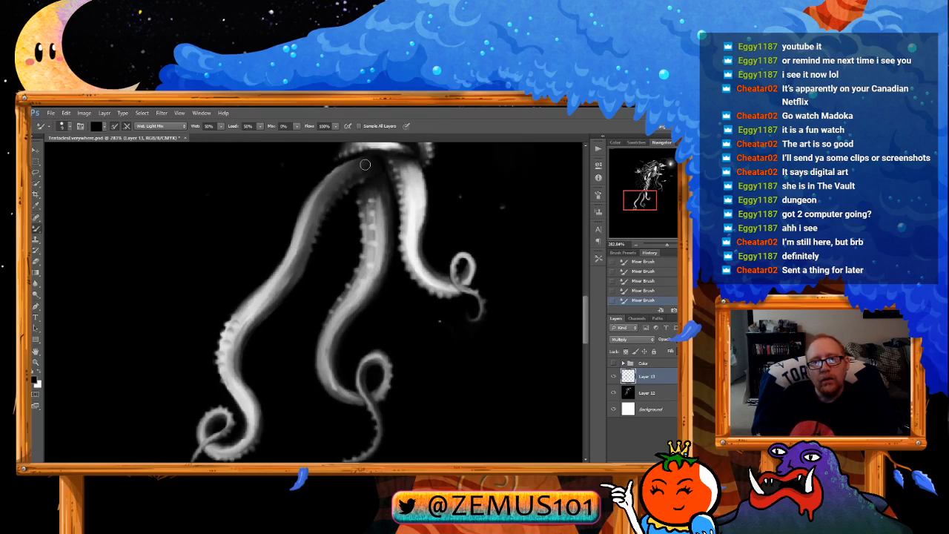
{"action": "key", "text": "x"}
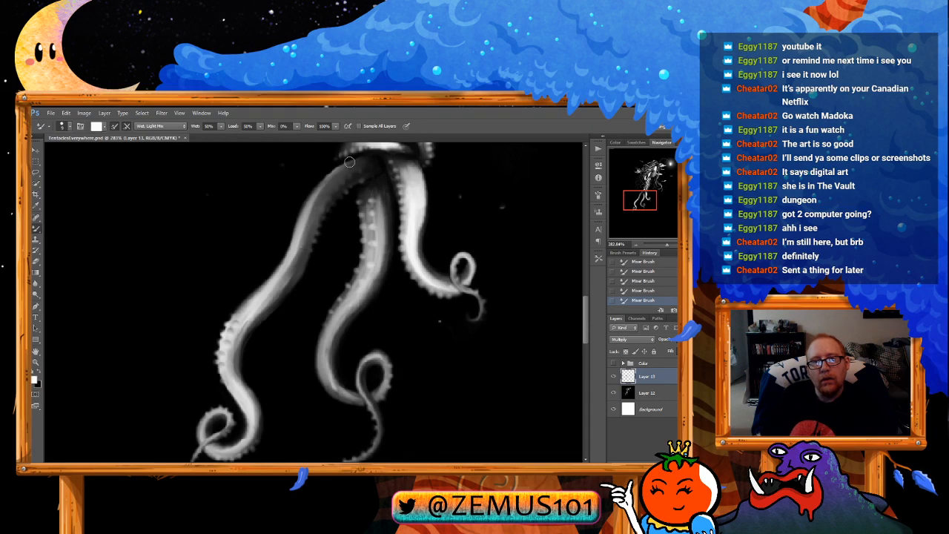
{"action": "key", "text": "x"}
{"action": "left_click_drag", "start_coordinate": [317, 200], "coordinate": [289, 257]}
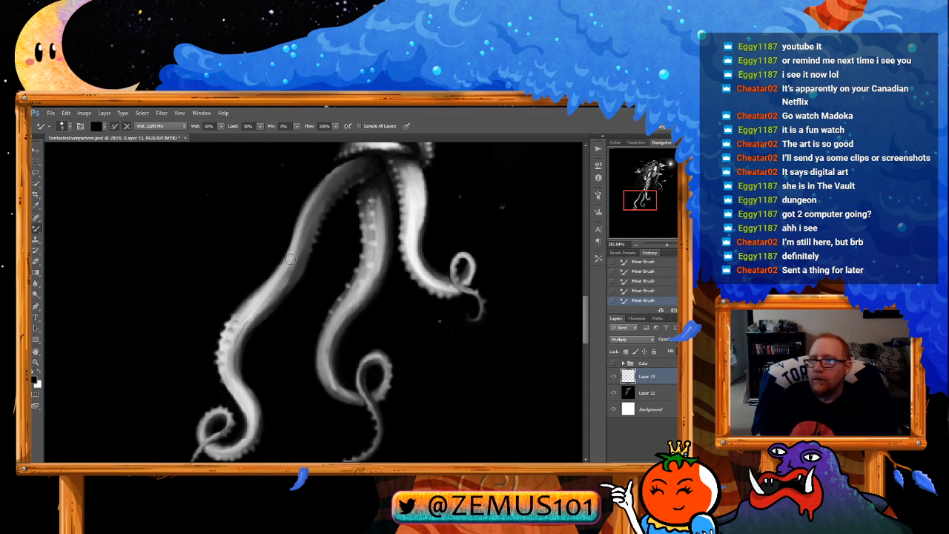
Step: Blend the shadow along the lower-left tentacle with long white strokes from near the base to the middle bend
{"action": "key", "text": "x"}
{"action": "left_click_drag", "start_coordinate": [319, 187], "coordinate": [272, 287]}
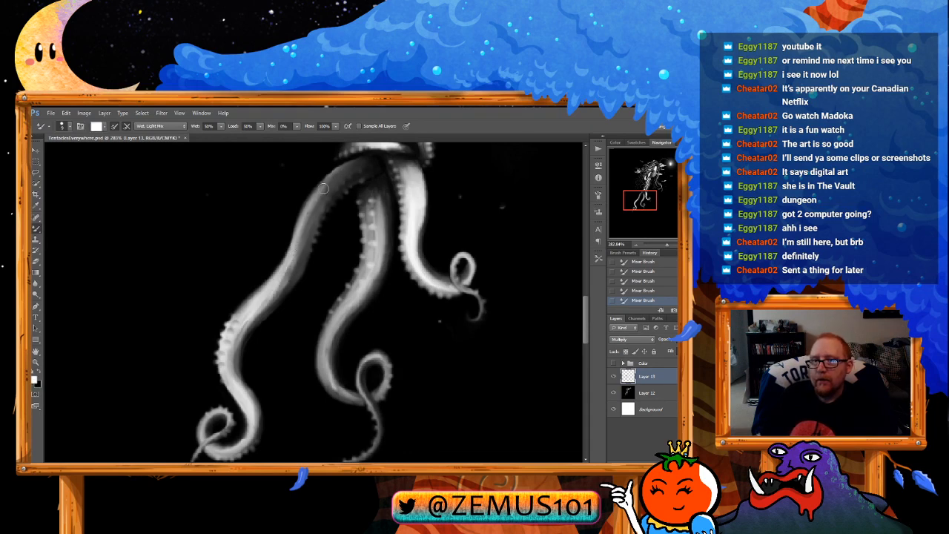
{"action": "mouse_move", "coordinate": [318, 202]}
{"action": "left_mouse_down"}
{"action": "mouse_move", "coordinate": [276, 289]}
{"action": "mouse_move", "coordinate": [248, 298]}
{"action": "mouse_move", "coordinate": [295, 264]}
{"action": "mouse_move", "coordinate": [246, 327]}
{"action": "left_mouse_up"}
{"action": "key", "text": "x"}
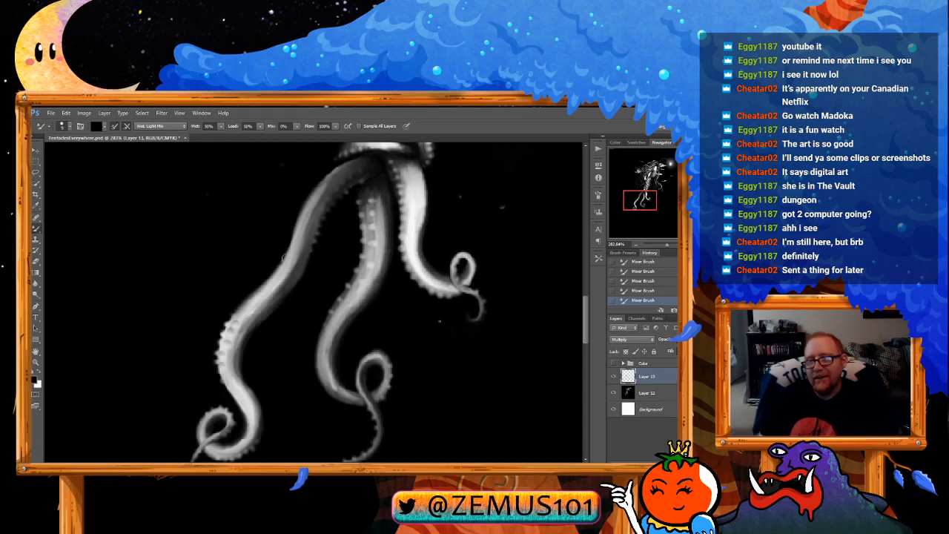
{"action": "key", "text": "x"}
{"action": "left_click_drag", "start_coordinate": [303, 241], "coordinate": [274, 295]}
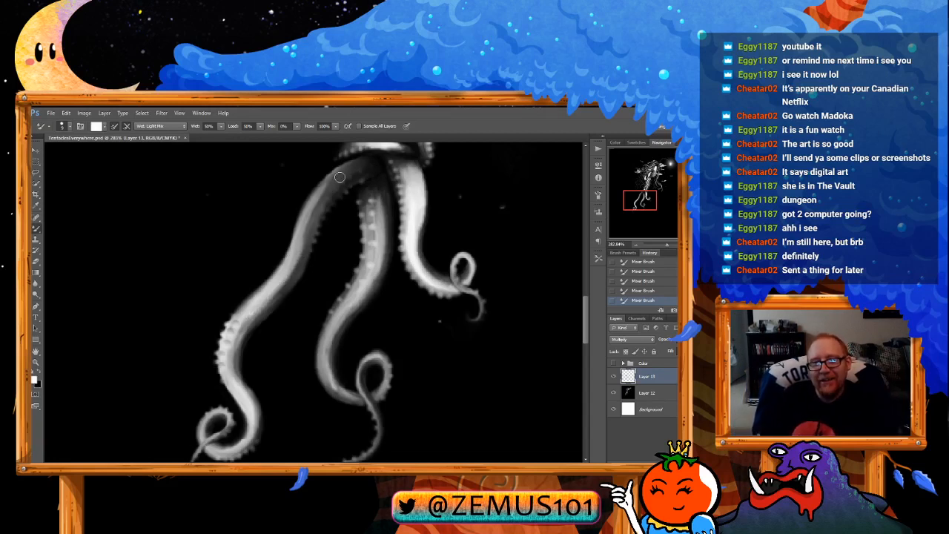
{"action": "left_click_drag", "start_coordinate": [343, 170], "coordinate": [278, 287]}
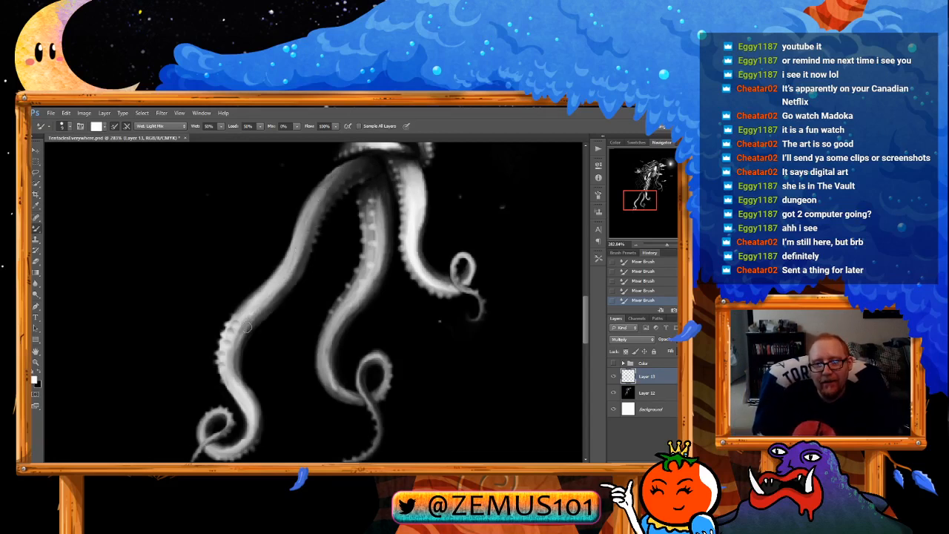
Step: Extend the black shadow from the lower-left tentacle's middle section around the bend beside the suckers
{"action": "left_click_drag", "start_coordinate": [312, 233], "coordinate": [322, 199]}
{"action": "key", "text": "x"}
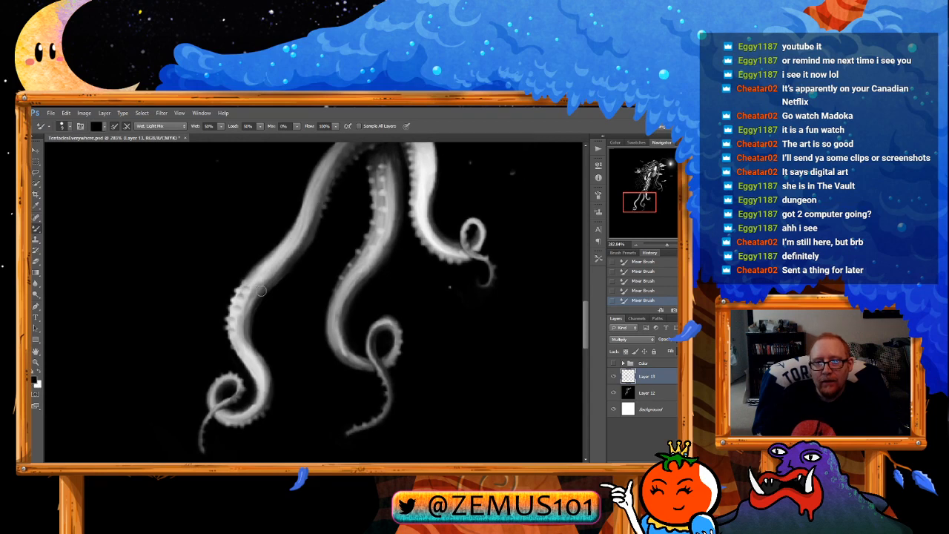
{"action": "left_click_drag", "start_coordinate": [304, 245], "coordinate": [248, 315]}
{"action": "left_click_drag", "start_coordinate": [304, 226], "coordinate": [259, 286]}
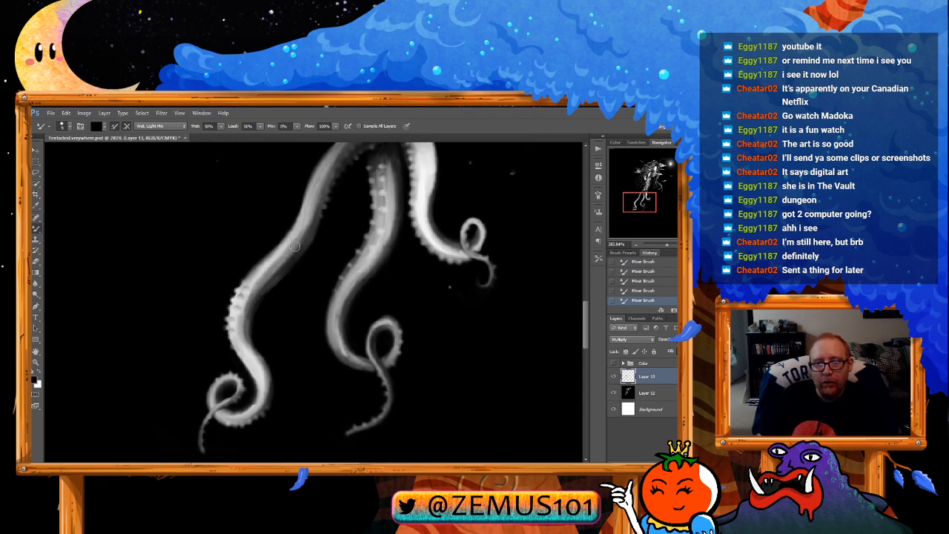
{"action": "mouse_move", "coordinate": [294, 246]}
{"action": "left_mouse_down"}
{"action": "mouse_move", "coordinate": [247, 318]}
{"action": "mouse_move", "coordinate": [242, 360]}
{"action": "left_mouse_up"}
{"action": "left_click_drag", "start_coordinate": [252, 305], "coordinate": [260, 357]}
Step: Soften the new shadow around the lower-left tentacle's bend with white strokes, adding a black touch beside the suckers
{"action": "key", "text": "x"}
{"action": "mouse_move", "coordinate": [253, 285]}
{"action": "left_mouse_down"}
{"action": "mouse_move", "coordinate": [235, 335]}
{"action": "mouse_move", "coordinate": [243, 303]}
{"action": "mouse_move", "coordinate": [258, 366]}
{"action": "left_mouse_up"}
{"action": "left_click_drag", "start_coordinate": [252, 307], "coordinate": [261, 374]}
{"action": "key", "text": "x"}
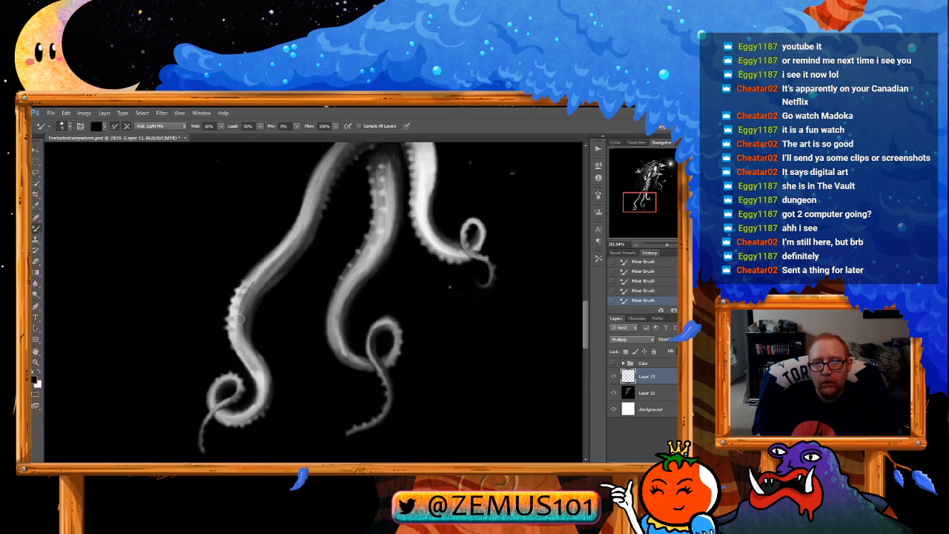
{"action": "left_click_drag", "start_coordinate": [240, 319], "coordinate": [243, 350]}
{"action": "key", "text": "x"}
{"action": "mouse_move", "coordinate": [248, 287]}
{"action": "left_mouse_down"}
{"action": "mouse_move", "coordinate": [271, 263]}
{"action": "mouse_move", "coordinate": [250, 351]}
{"action": "left_mouse_up"}
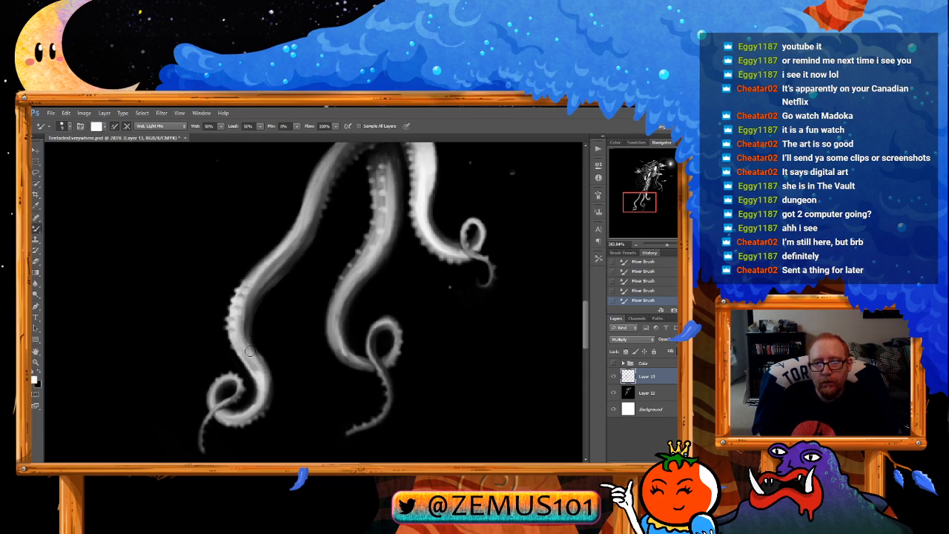
Step: Continue the shading below the lower-left tentacle's bend toward the curled tip, alternating black and white
{"action": "key", "text": "x"}
{"action": "left_click_drag", "start_coordinate": [245, 300], "coordinate": [263, 363]}
{"action": "key", "text": "x"}
{"action": "mouse_move", "coordinate": [241, 327]}
{"action": "left_mouse_down"}
{"action": "mouse_move", "coordinate": [269, 401]}
{"action": "mouse_move", "coordinate": [276, 338]}
{"action": "left_mouse_up"}
{"action": "key", "text": "x"}
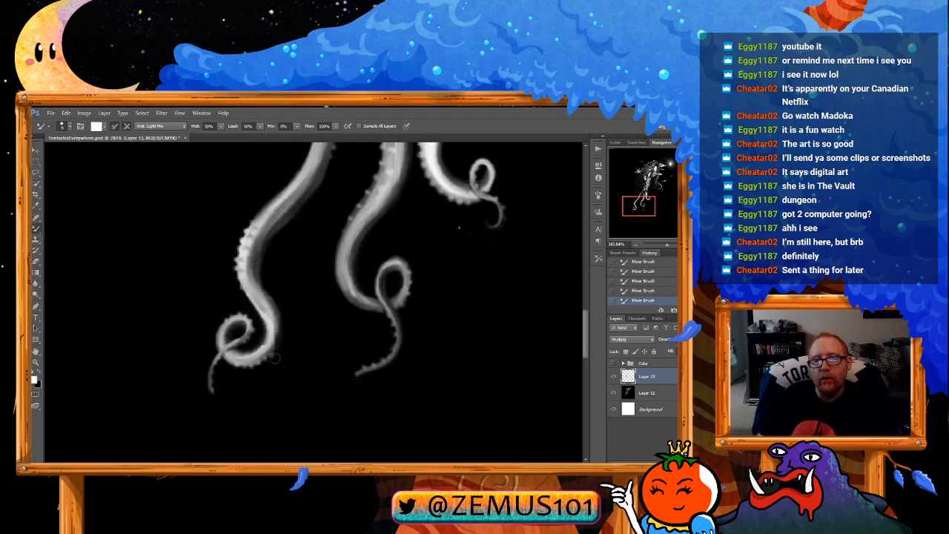
{"action": "key", "text": "x"}
{"action": "key", "text": "x"}
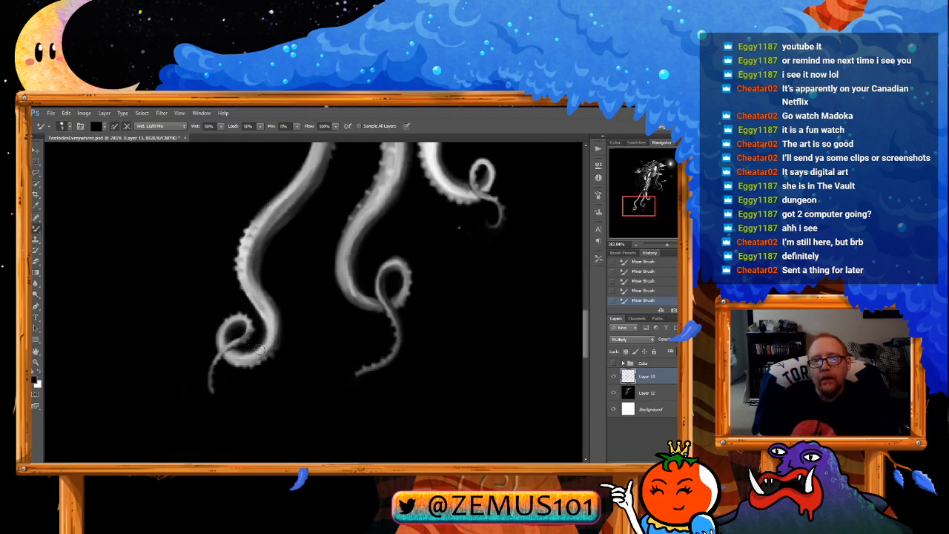
Step: Darken the curled end of the leftmost tentacle with the Mixer Brush, alternating black and white to blend the shading
{"action": "mouse_move", "coordinate": [259, 350]}
{"action": "left_mouse_down"}
{"action": "mouse_move", "coordinate": [233, 357]}
{"action": "mouse_move", "coordinate": [223, 341]}
{"action": "mouse_move", "coordinate": [231, 354]}
{"action": "mouse_move", "coordinate": [257, 356]}
{"action": "mouse_move", "coordinate": [232, 324]}
{"action": "mouse_move", "coordinate": [252, 325]}
{"action": "left_mouse_up"}
{"action": "key", "text": "x"}
{"action": "key", "text": "x"}
{"action": "key", "text": "x"}
{"action": "key", "text": "x"}
{"action": "key", "text": "x"}
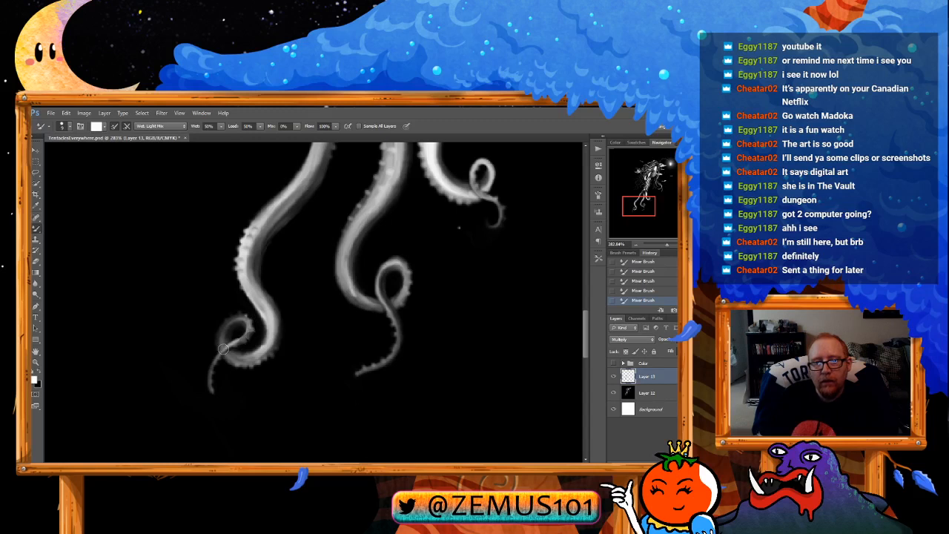
{"action": "key", "text": "x"}
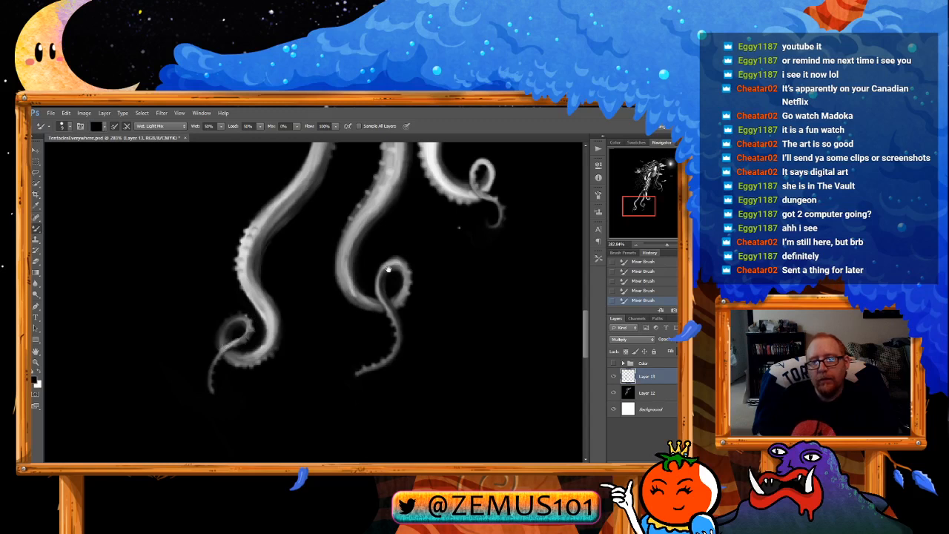
{"action": "mouse_move", "coordinate": [226, 341]}
{"action": "left_mouse_down"}
{"action": "mouse_move", "coordinate": [185, 326]}
{"action": "mouse_move", "coordinate": [355, 274]}
{"action": "mouse_move", "coordinate": [222, 277]}
{"action": "left_mouse_up"}
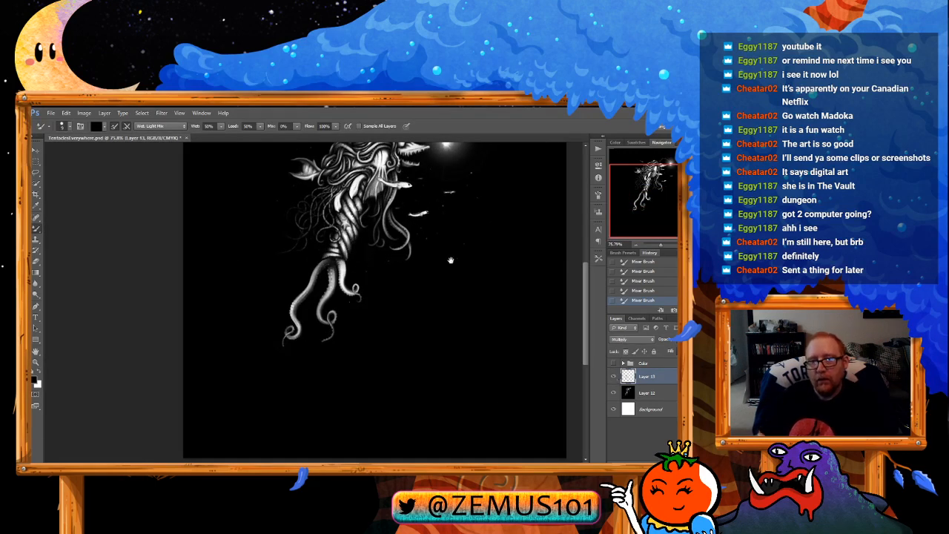
Step: Shade the upper part of the middle tentacle in black where it emerges from the body, and soften the shadow with white
{"action": "left_click_drag", "start_coordinate": [447, 266], "coordinate": [427, 289]}
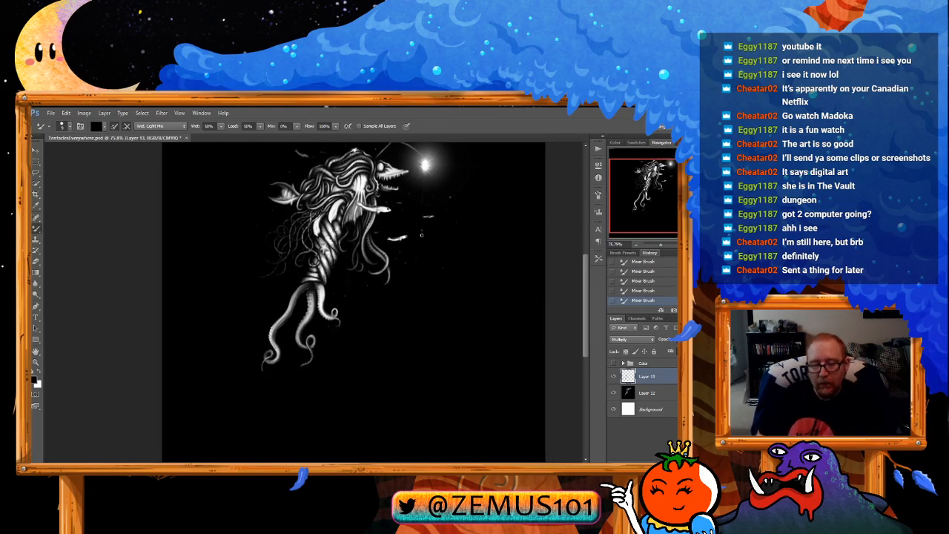
{"action": "left_click", "coordinate": [315, 298], "text": "ctrl"}
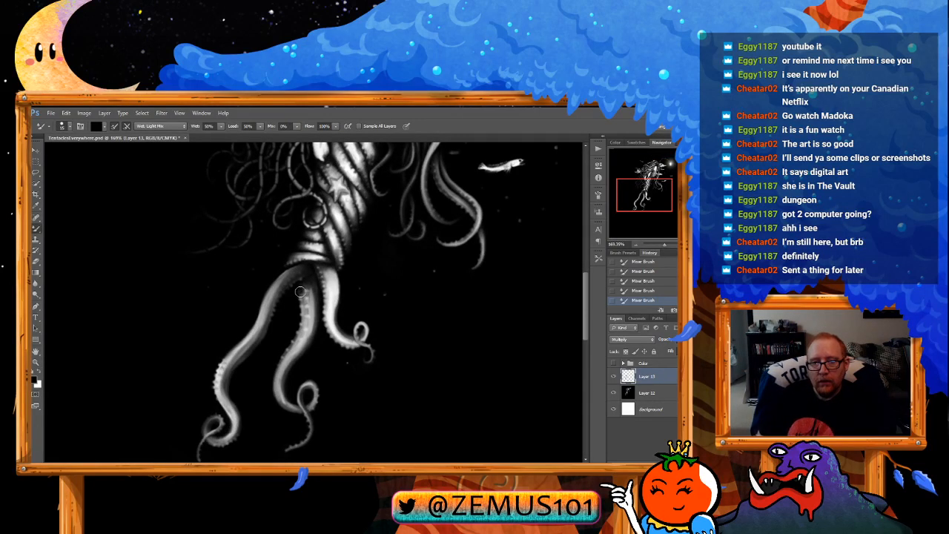
{"action": "mouse_move", "coordinate": [300, 292]}
{"action": "left_mouse_down"}
{"action": "mouse_move", "coordinate": [306, 335]}
{"action": "mouse_move", "coordinate": [292, 341]}
{"action": "left_mouse_up"}
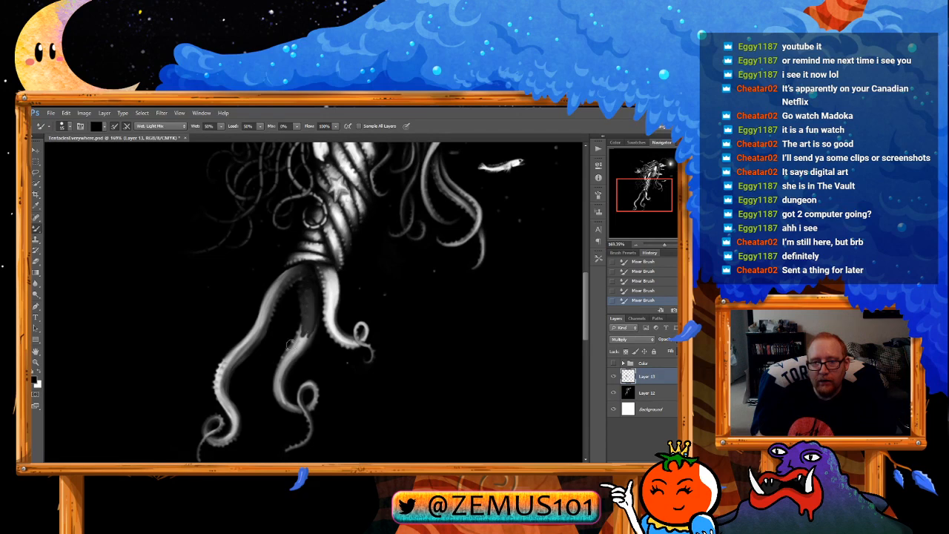
{"action": "key", "text": "x"}
{"action": "left_click_drag", "start_coordinate": [309, 305], "coordinate": [304, 342]}
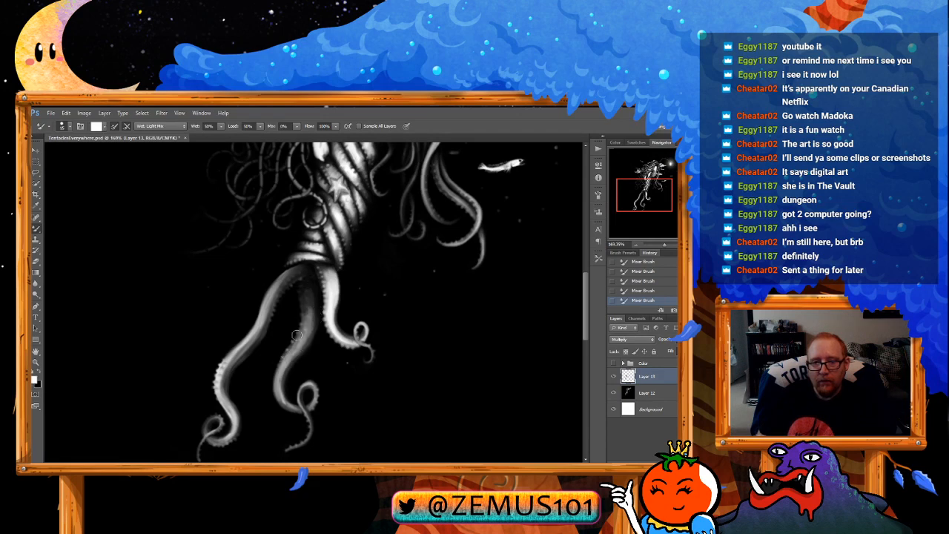
{"action": "mouse_move", "coordinate": [311, 295]}
{"action": "left_mouse_down"}
{"action": "mouse_move", "coordinate": [303, 328]}
{"action": "mouse_move", "coordinate": [308, 320]}
{"action": "left_mouse_up"}
{"action": "key", "text": "x"}
{"action": "key", "text": "x"}
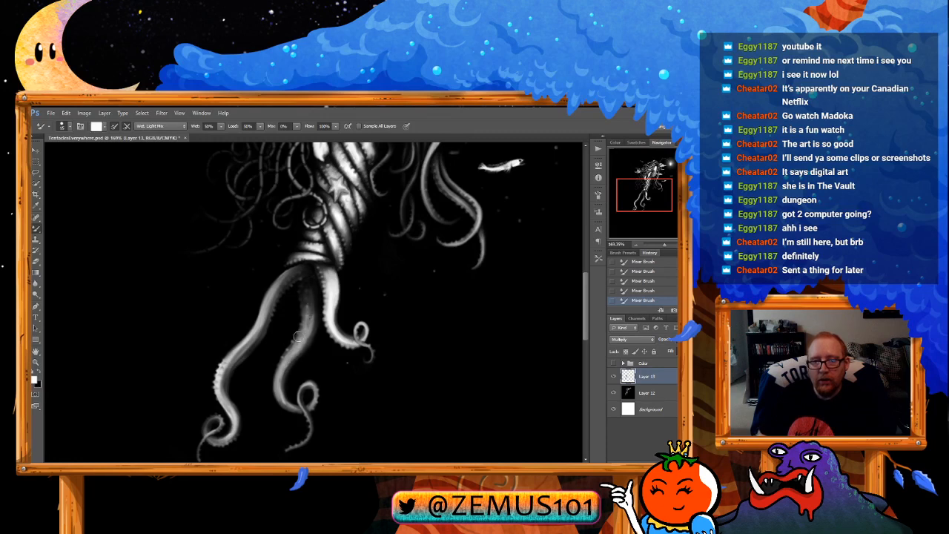
Step: Deepen the shading along the middle tentacle's length down to its lower bend, working black strokes against white ones
{"action": "scroll", "coordinate": [306, 299], "scroll_direction": "down", "scroll_amount": 1}
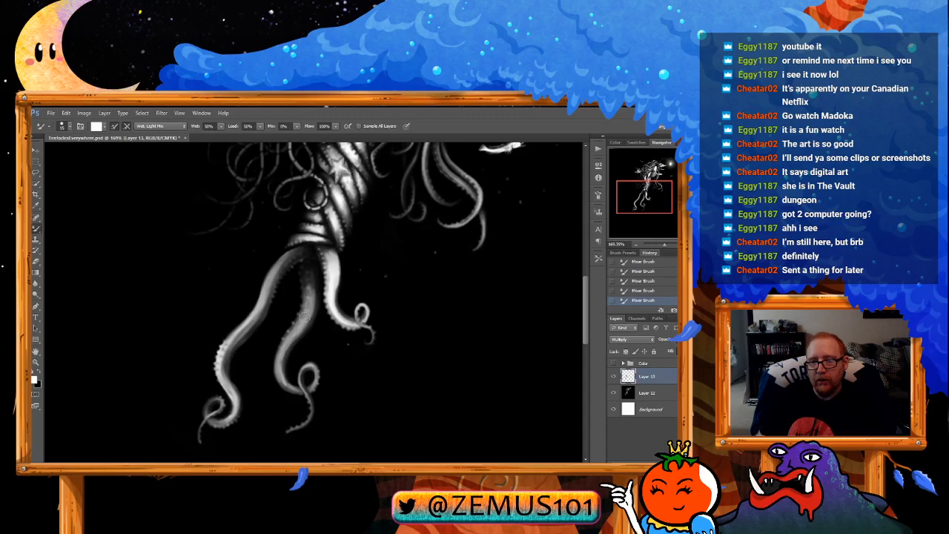
{"action": "key", "text": "x"}
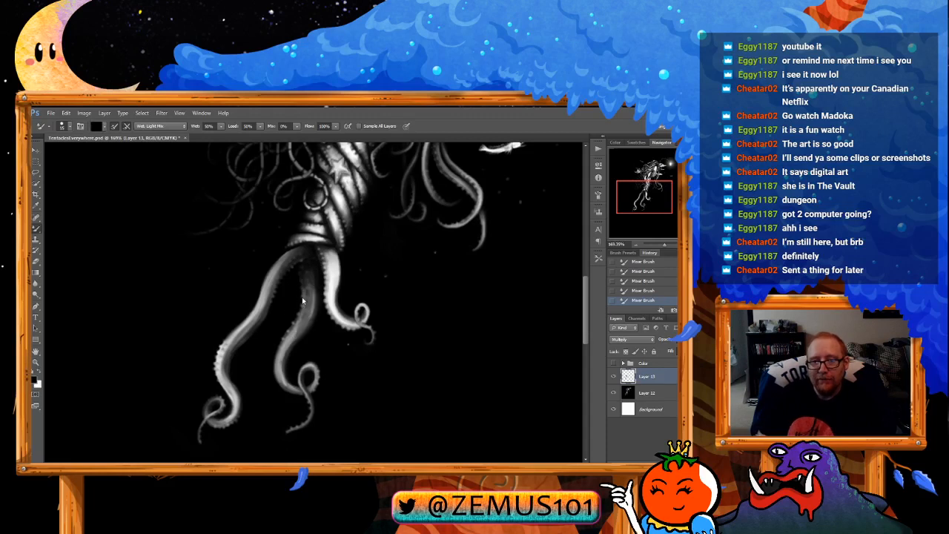
{"action": "mouse_move", "coordinate": [302, 300]}
{"action": "left_mouse_down"}
{"action": "mouse_move", "coordinate": [275, 386]}
{"action": "mouse_move", "coordinate": [292, 322]}
{"action": "mouse_move", "coordinate": [282, 378]}
{"action": "mouse_move", "coordinate": [285, 347]}
{"action": "mouse_move", "coordinate": [289, 379]}
{"action": "mouse_move", "coordinate": [311, 330]}
{"action": "left_mouse_up"}
{"action": "key", "text": "x"}
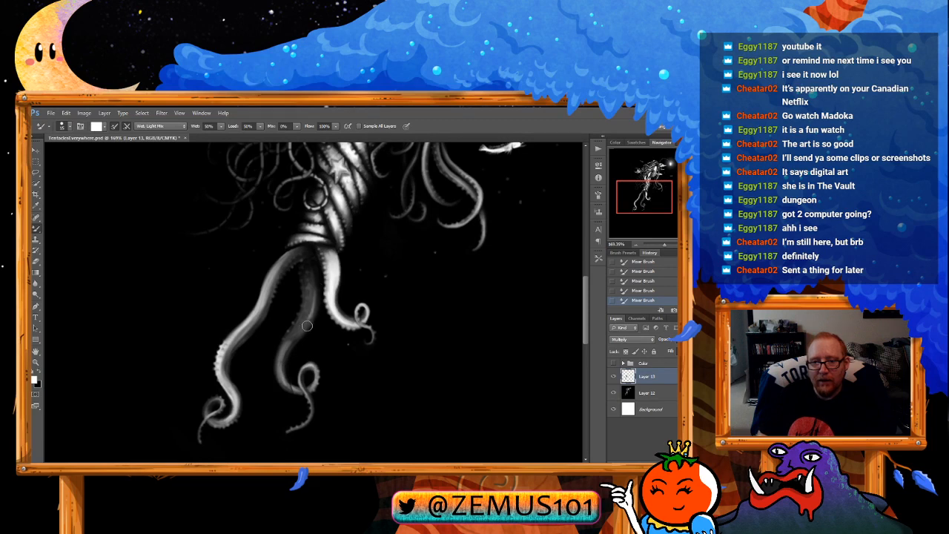
{"action": "mouse_move", "coordinate": [289, 379]}
{"action": "left_mouse_down"}
{"action": "mouse_move", "coordinate": [310, 310]}
{"action": "mouse_move", "coordinate": [289, 363]}
{"action": "left_mouse_up"}
{"action": "key", "text": "x"}
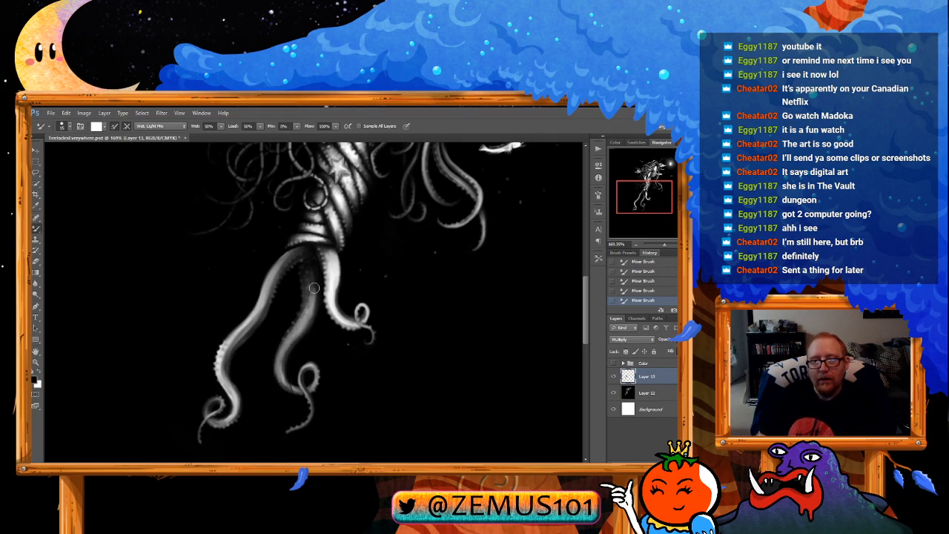
{"action": "left_click_drag", "start_coordinate": [312, 293], "coordinate": [282, 343]}
{"action": "key", "text": "x"}
{"action": "mouse_move", "coordinate": [310, 307]}
{"action": "left_mouse_down"}
{"action": "mouse_move", "coordinate": [283, 353]}
{"action": "mouse_move", "coordinate": [291, 386]}
{"action": "mouse_move", "coordinate": [305, 328]}
{"action": "mouse_move", "coordinate": [282, 390]}
{"action": "left_mouse_up"}
{"action": "key", "text": "x"}
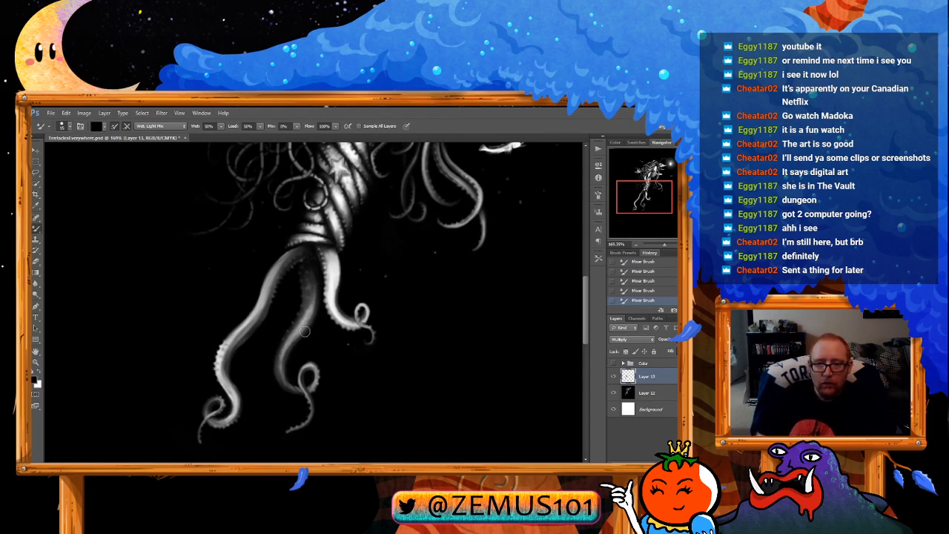
Step: Darken the middle tentacle's lower bend, curl and thin trailing tip with black, blending in white where needed
{"action": "key", "text": "z"}
{"action": "key", "text": "b"}
{"action": "left_click_drag", "start_coordinate": [310, 367], "coordinate": [313, 307]}
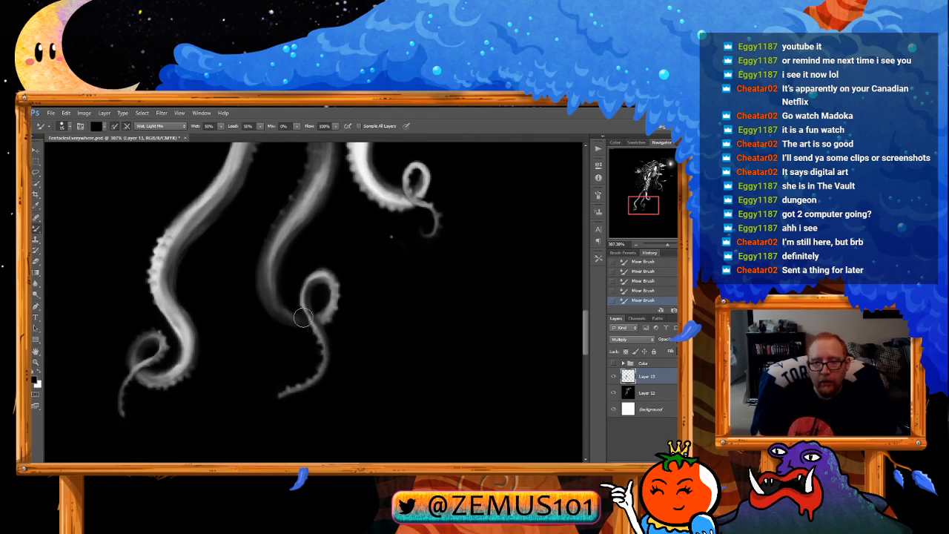
{"action": "key", "text": "x"}
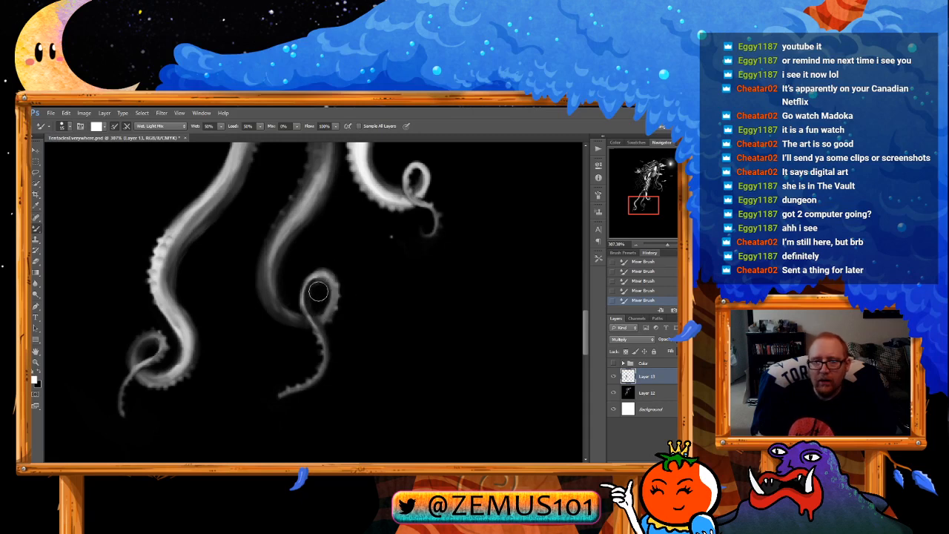
{"action": "key", "text": "x"}
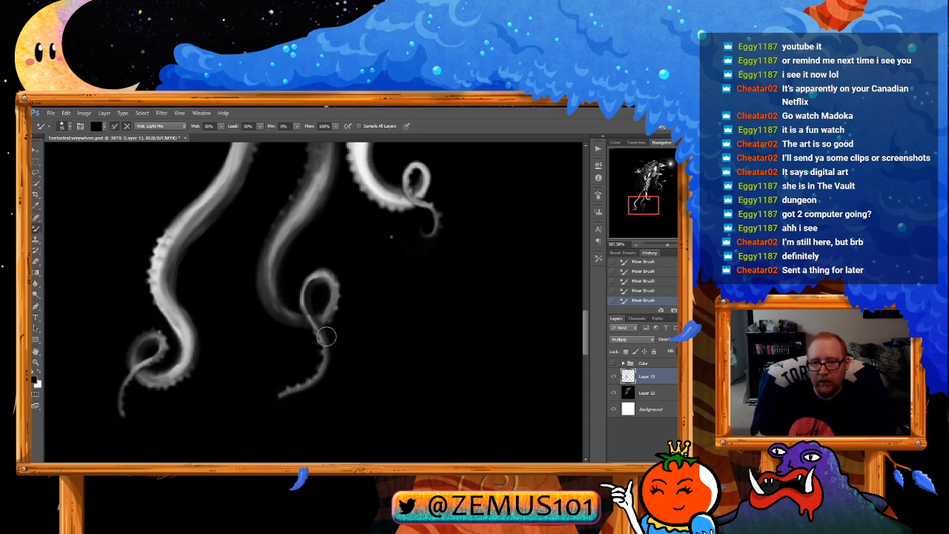
{"action": "key", "text": "x"}
{"action": "key", "text": "x"}
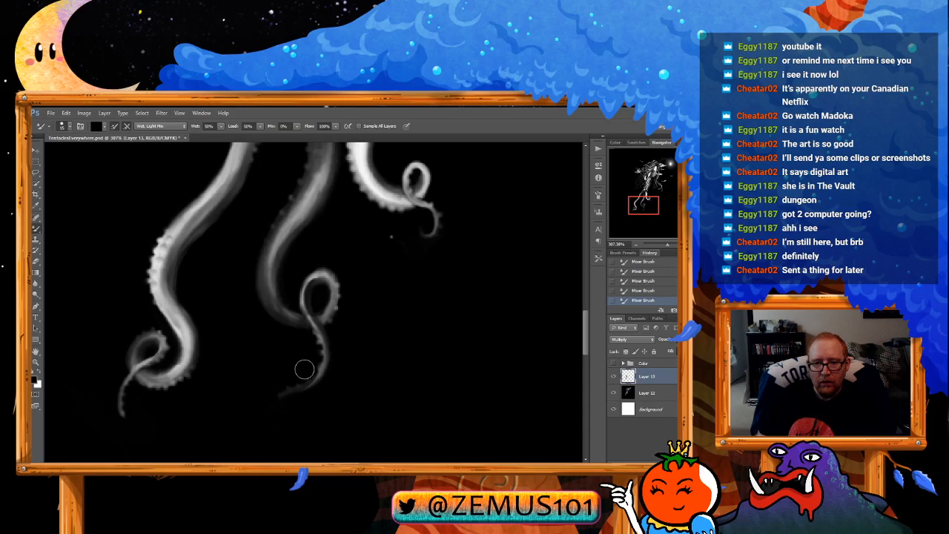
{"action": "key", "text": "x"}
{"action": "key", "text": "x"}
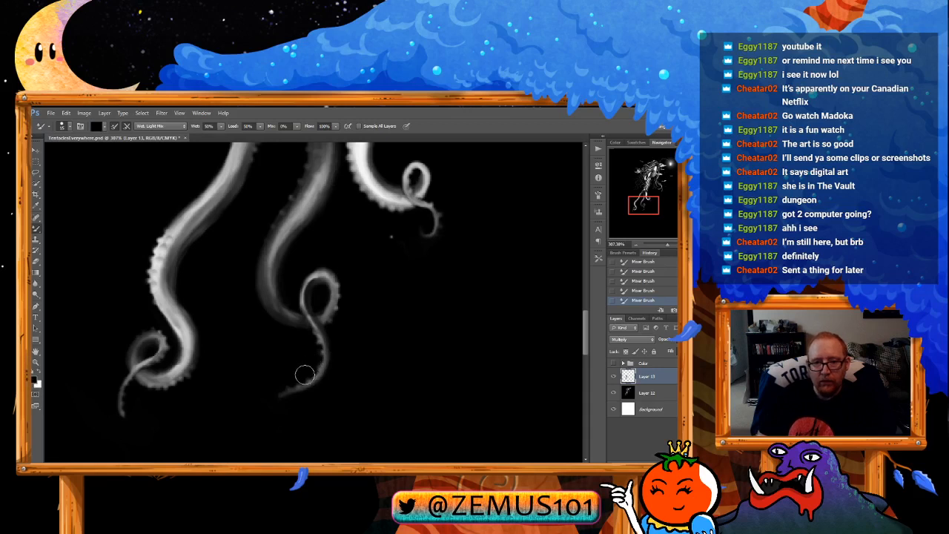
{"action": "left_click_drag", "start_coordinate": [304, 375], "coordinate": [265, 399]}
Step: Shade the inner sucker edge at the top of the right tentacle with black, and blend white strokes back over it
{"action": "left_click_drag", "start_coordinate": [403, 287], "coordinate": [375, 356]}
{"action": "key", "text": "x"}
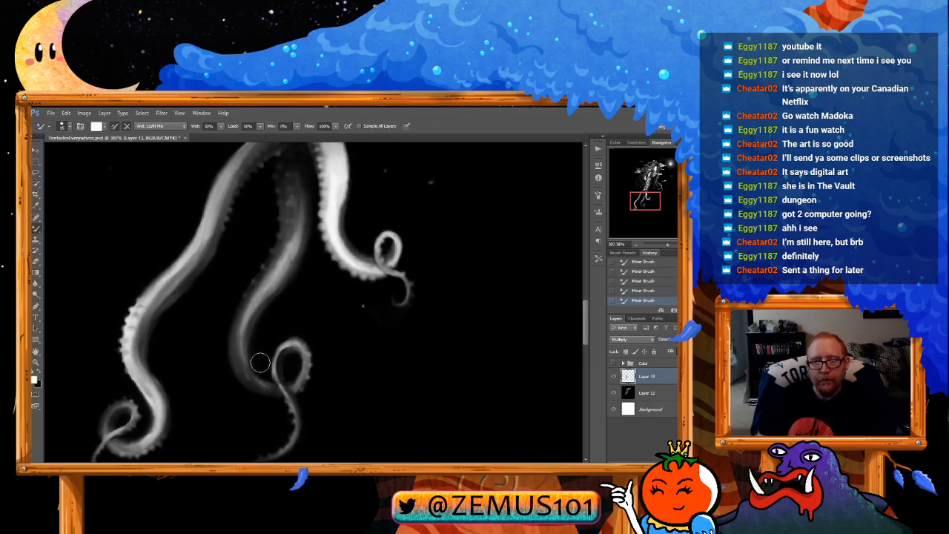
{"action": "left_click_drag", "start_coordinate": [346, 309], "coordinate": [340, 339]}
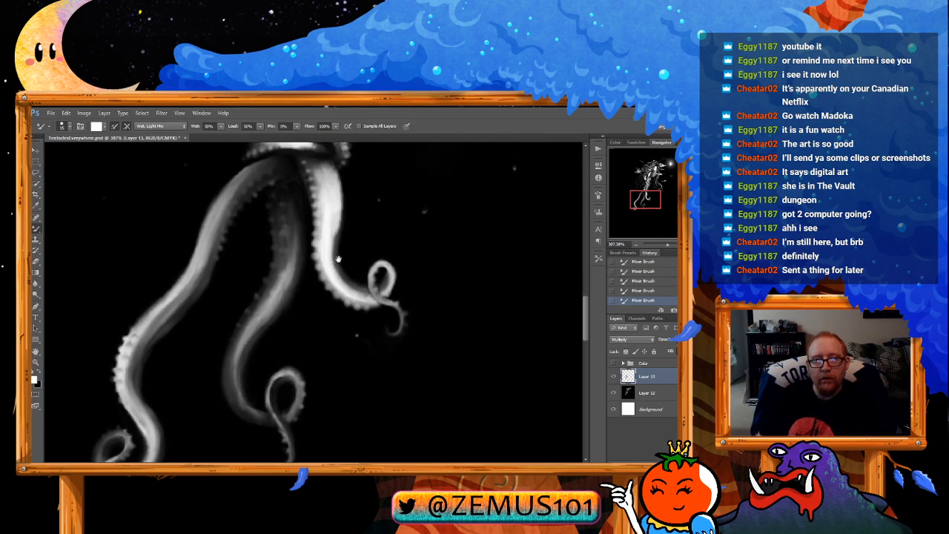
{"action": "left_click_drag", "start_coordinate": [338, 259], "coordinate": [329, 300]}
{"action": "key", "text": "x"}
{"action": "mouse_move", "coordinate": [292, 203]}
{"action": "left_mouse_down"}
{"action": "mouse_move", "coordinate": [298, 228]}
{"action": "mouse_move", "coordinate": [296, 203]}
{"action": "mouse_move", "coordinate": [303, 221]}
{"action": "mouse_move", "coordinate": [296, 312]}
{"action": "left_mouse_up"}
{"action": "key", "text": "x"}
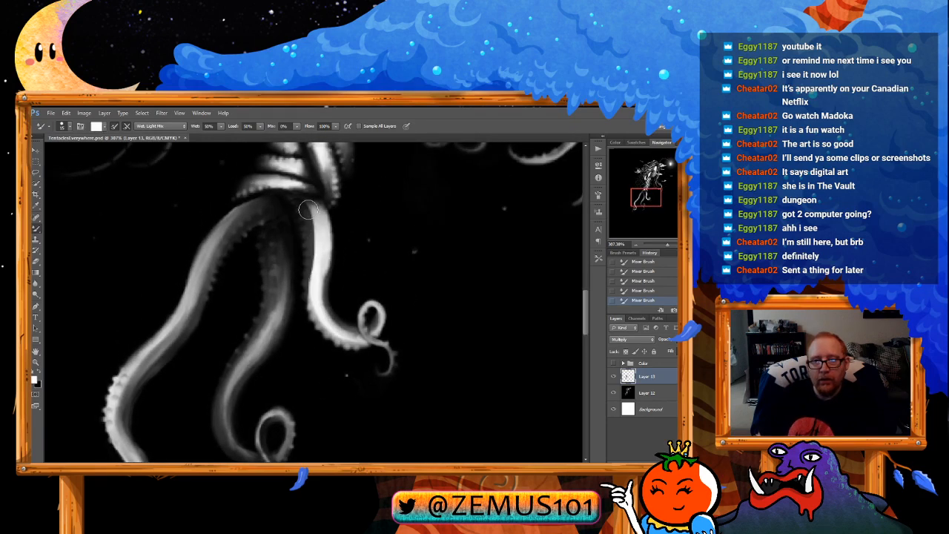
{"action": "left_click_drag", "start_coordinate": [307, 210], "coordinate": [302, 319]}
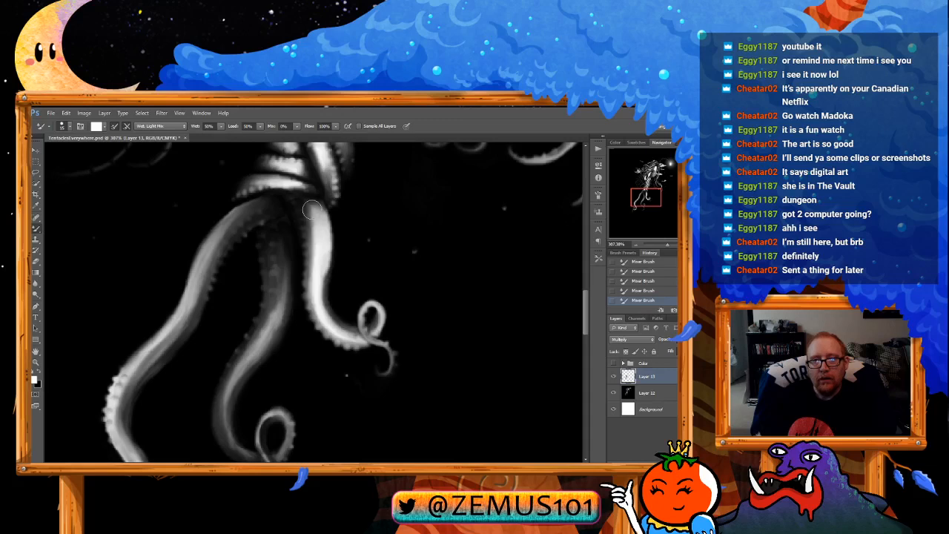
{"action": "left_click_drag", "start_coordinate": [310, 210], "coordinate": [311, 257]}
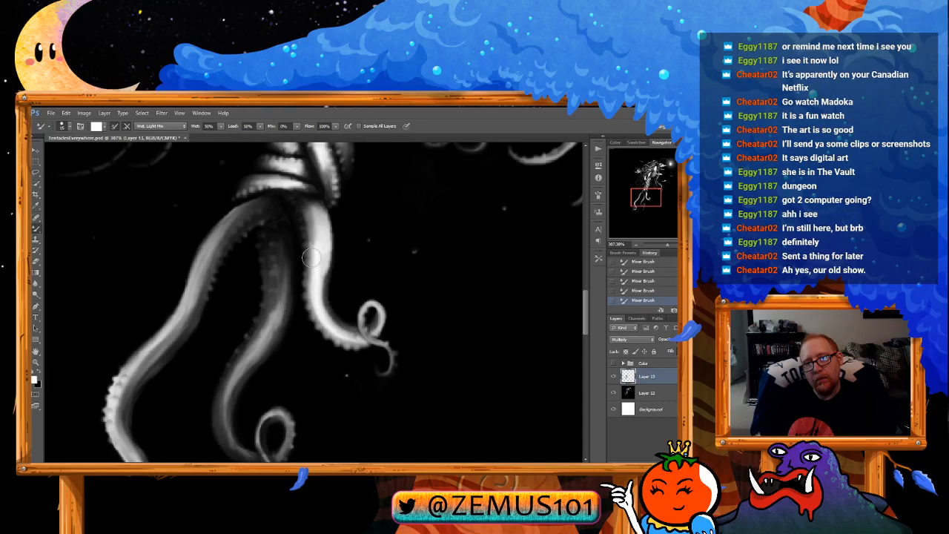
Step: Darken the right tentacle's curl and hanging tip with black, and restore softer highlights there with white
{"action": "key", "text": "x"}
{"action": "left_click_drag", "start_coordinate": [322, 317], "coordinate": [308, 288]}
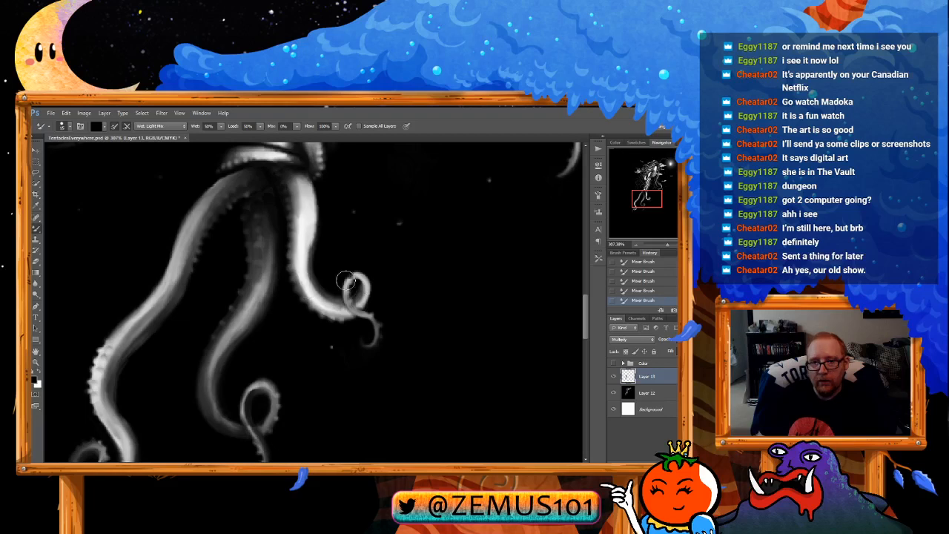
{"action": "key", "text": "x"}
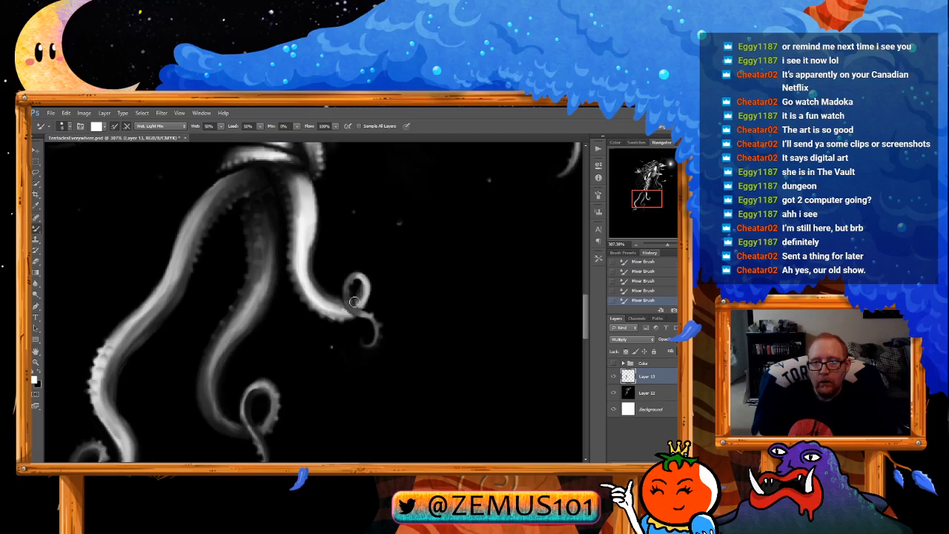
{"action": "key", "text": "x"}
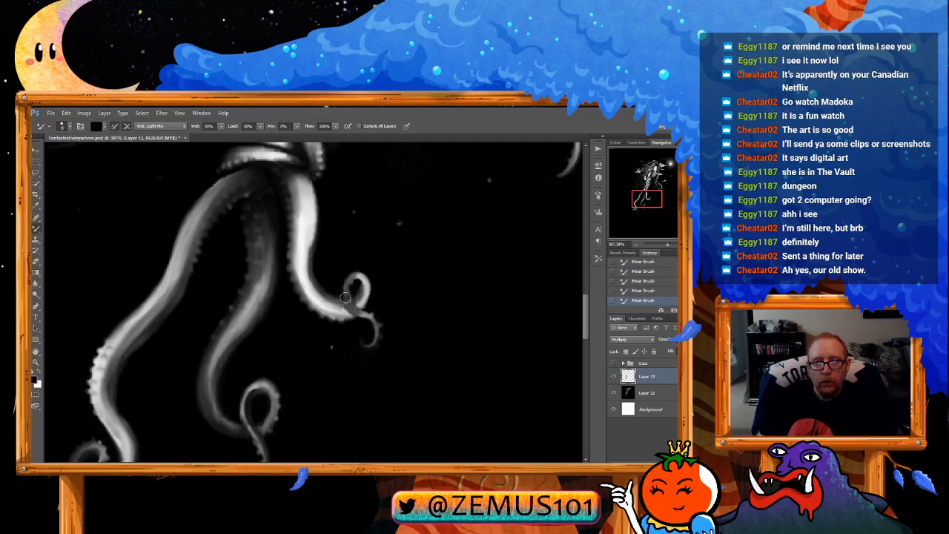
{"action": "left_click_drag", "start_coordinate": [362, 315], "coordinate": [368, 345]}
{"action": "key", "text": "x"}
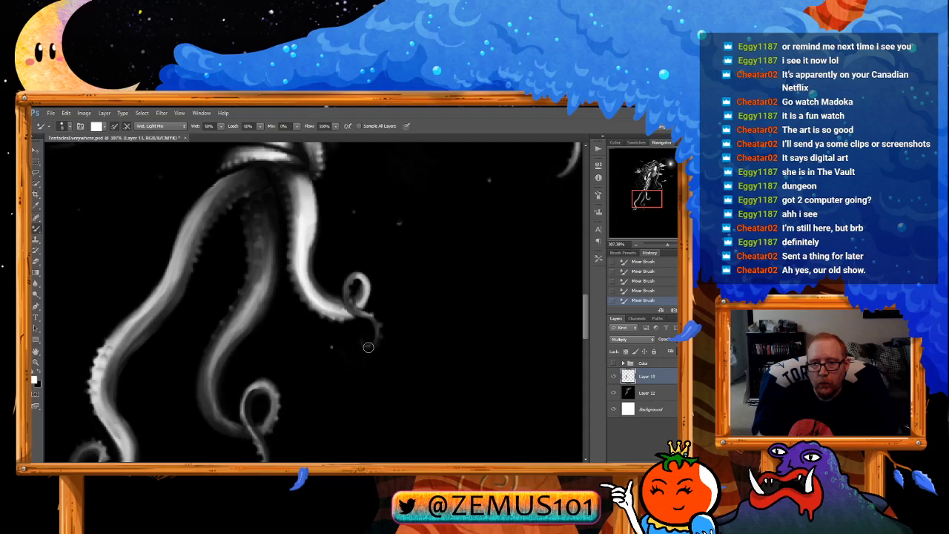
{"action": "key", "text": "x"}
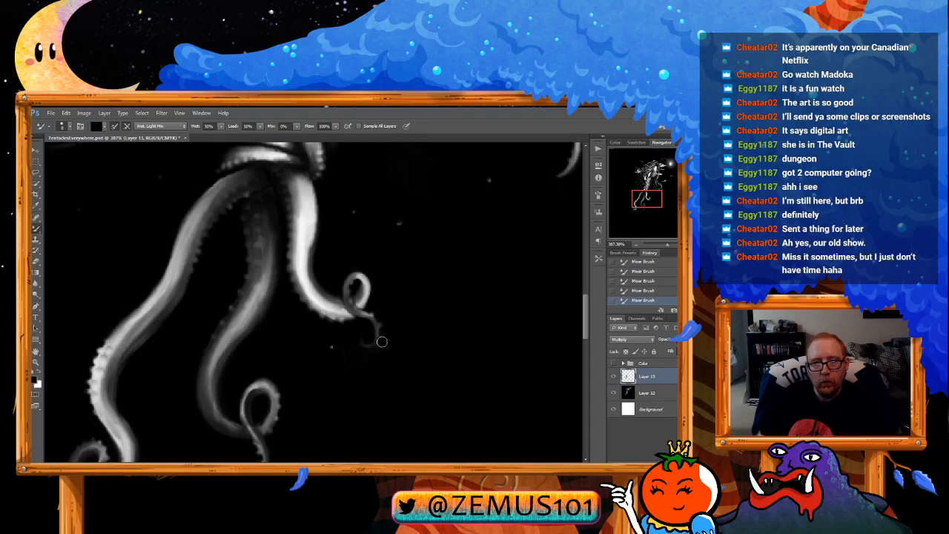
{"action": "key", "text": "x"}
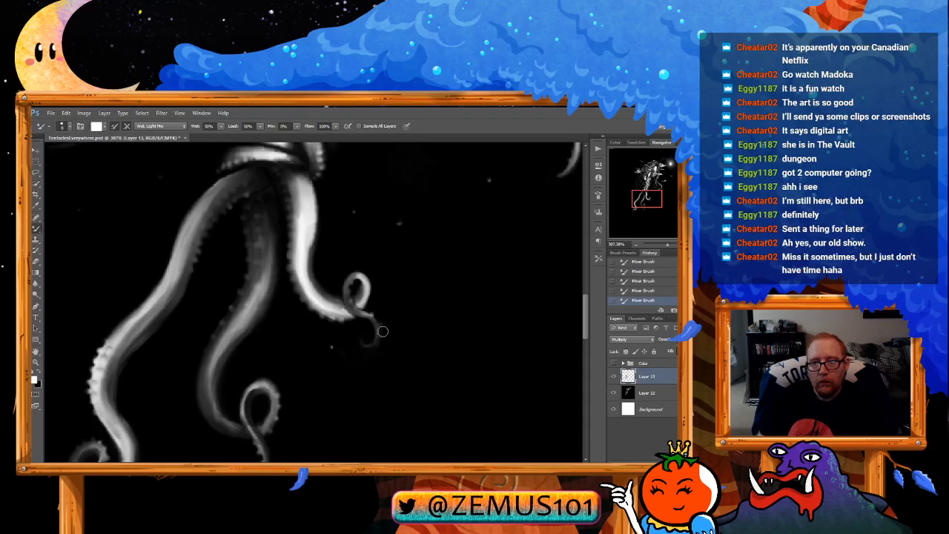
{"action": "left_click_drag", "start_coordinate": [381, 330], "coordinate": [377, 320]}
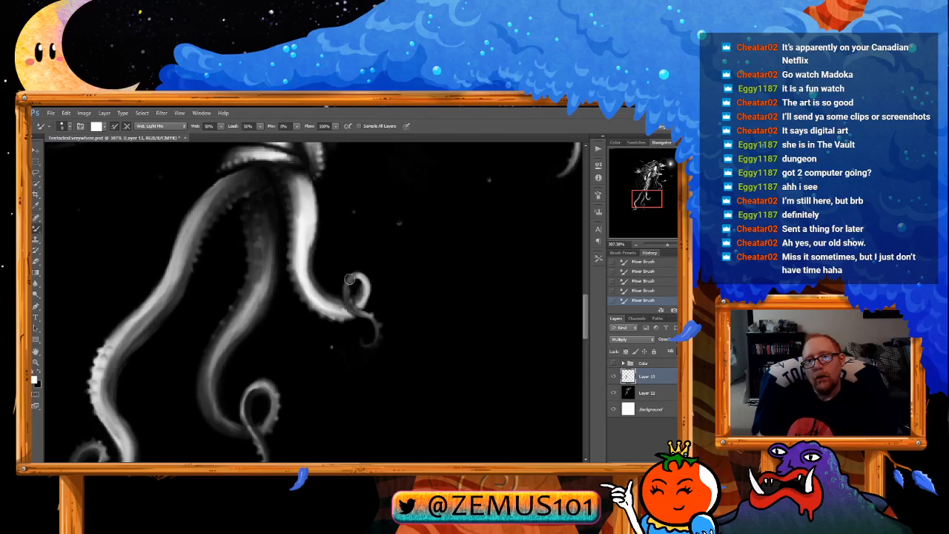
{"action": "left_click_drag", "start_coordinate": [349, 279], "coordinate": [367, 314]}
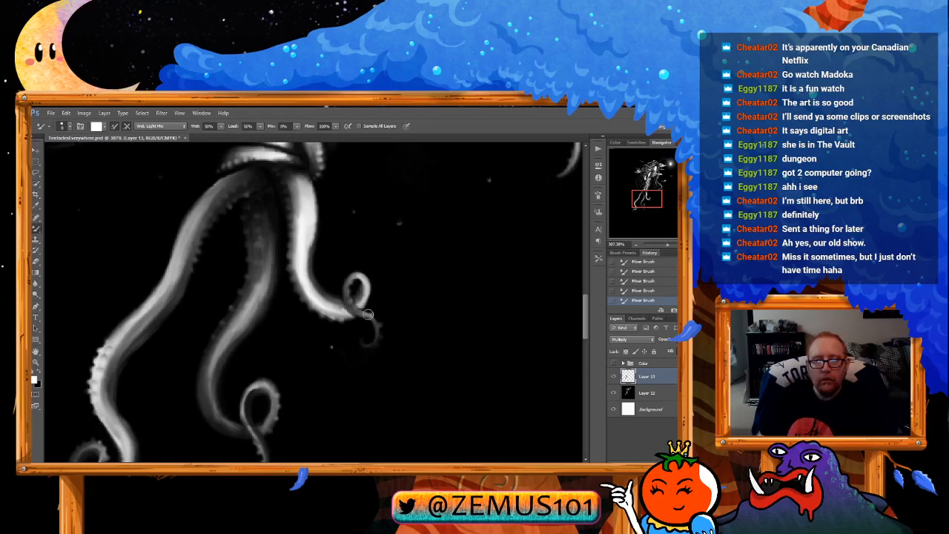
{"action": "left_click_drag", "start_coordinate": [370, 242], "coordinate": [352, 276]}
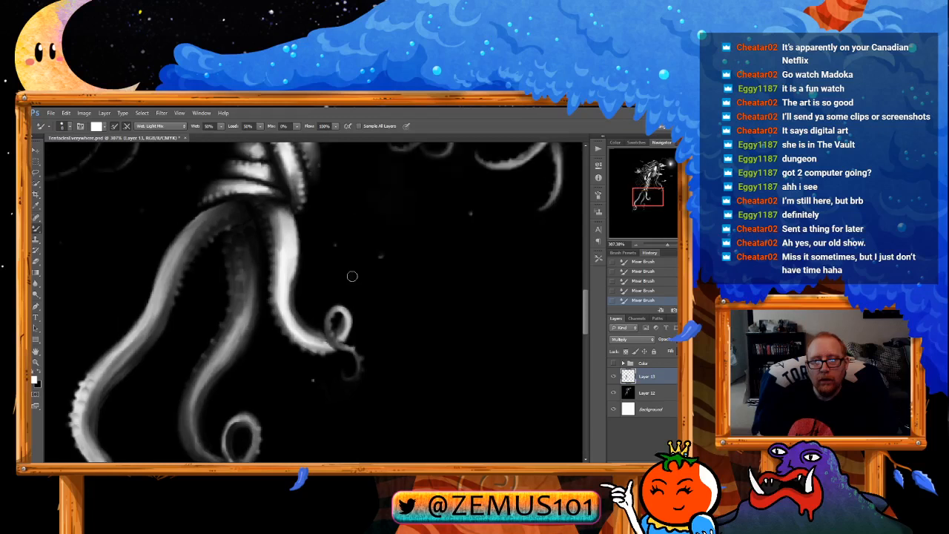
{"action": "scroll", "coordinate": [352, 276], "scroll_direction": "down", "scroll_amount": 3}
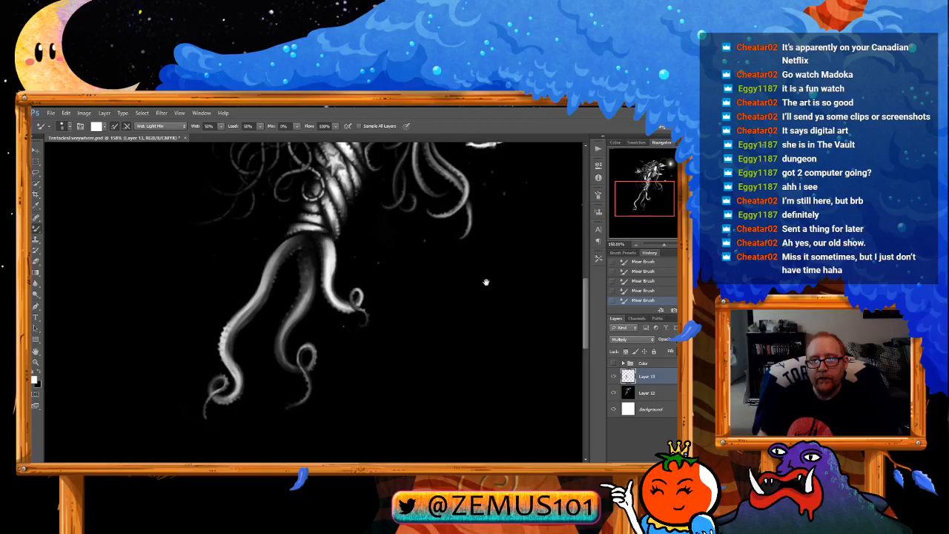
{"action": "scroll", "coordinate": [485, 282], "scroll_direction": "down", "scroll_amount": 2}
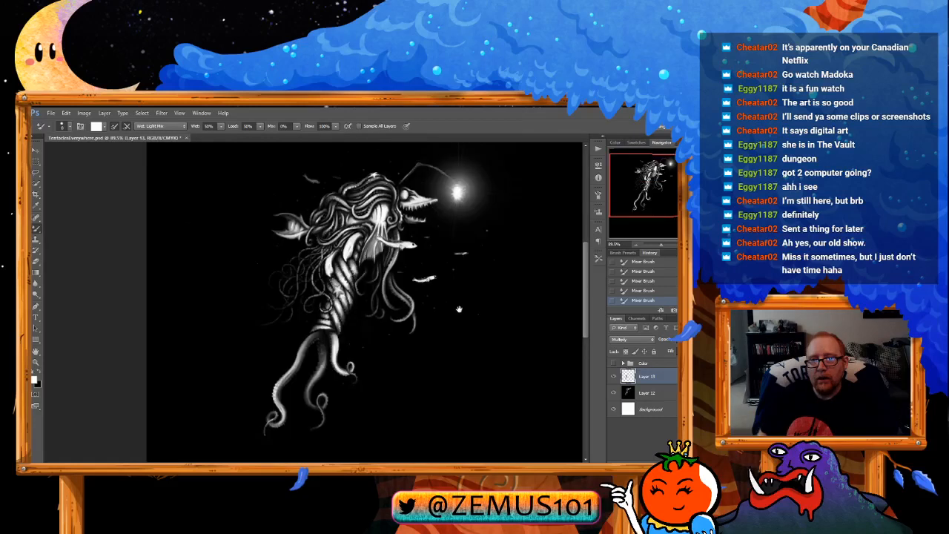
{"action": "left_click_drag", "start_coordinate": [458, 308], "coordinate": [443, 325]}
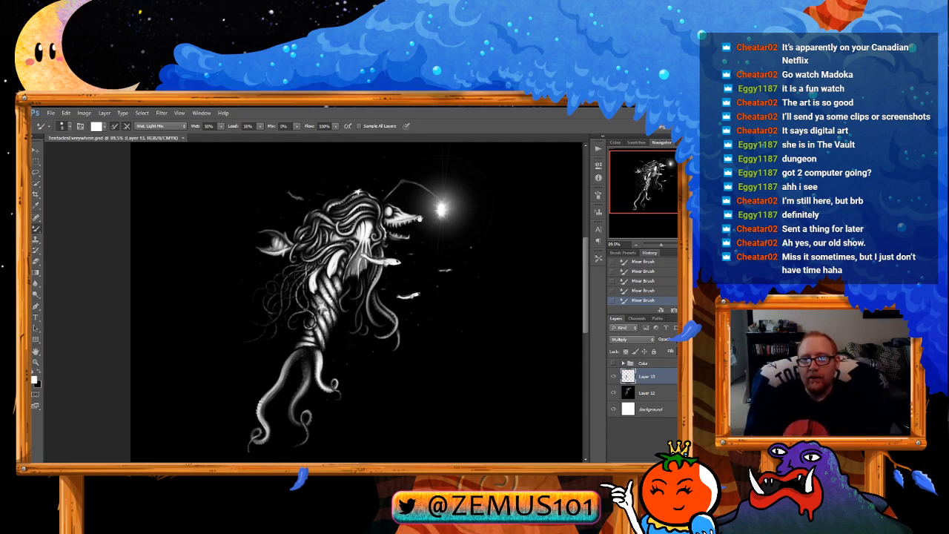
Step: Touch up the shading around the starfish on the twisted trunk, alternating black and white Mixer Brush strokes
{"action": "left_click_drag", "start_coordinate": [420, 219], "coordinate": [417, 220]}
{"action": "scroll", "coordinate": [417, 222], "scroll_direction": "up", "scroll_amount": 5}
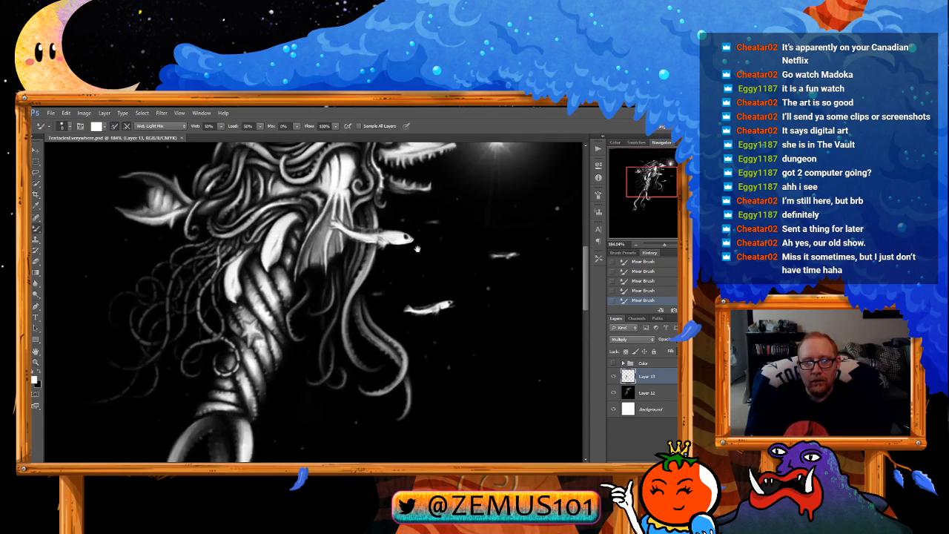
{"action": "key", "text": "x"}
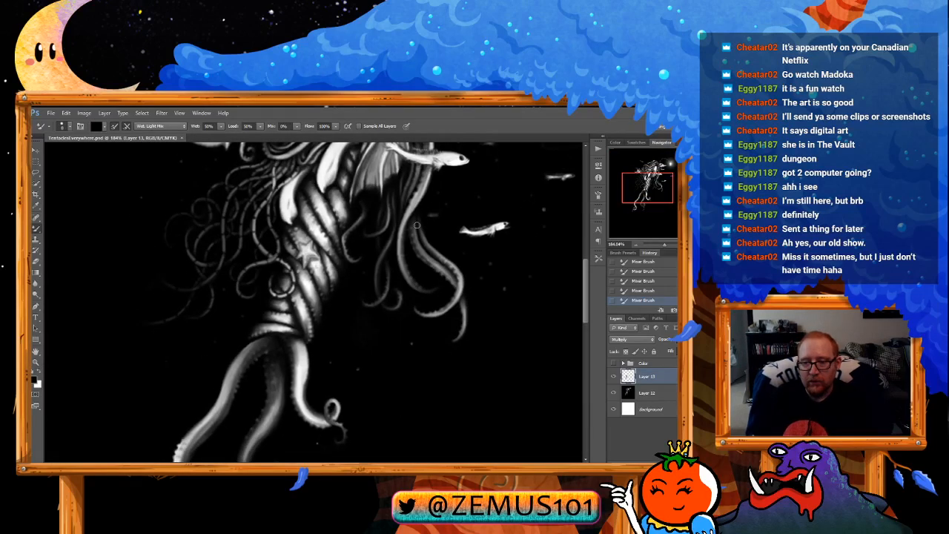
{"action": "left_click_drag", "start_coordinate": [409, 270], "coordinate": [421, 249]}
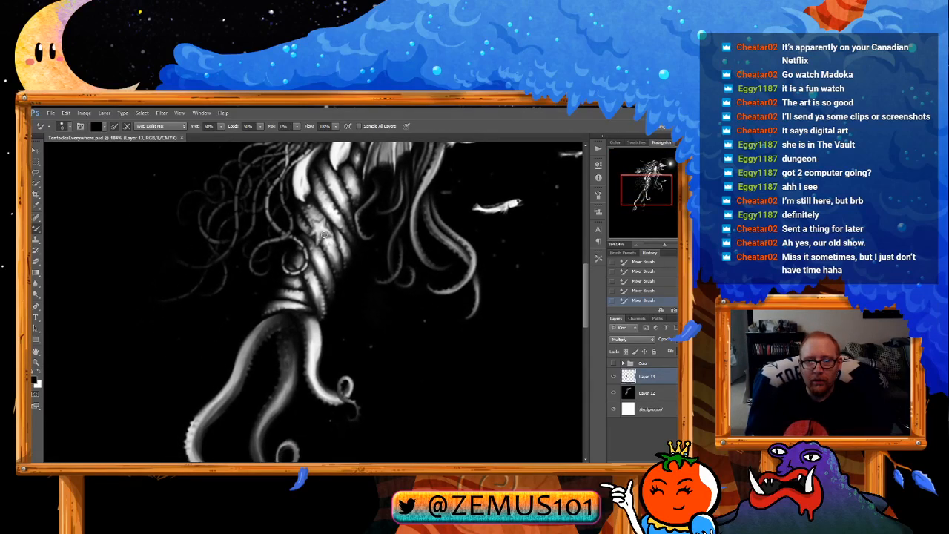
{"action": "scroll", "coordinate": [324, 235], "scroll_direction": "up", "scroll_amount": 1}
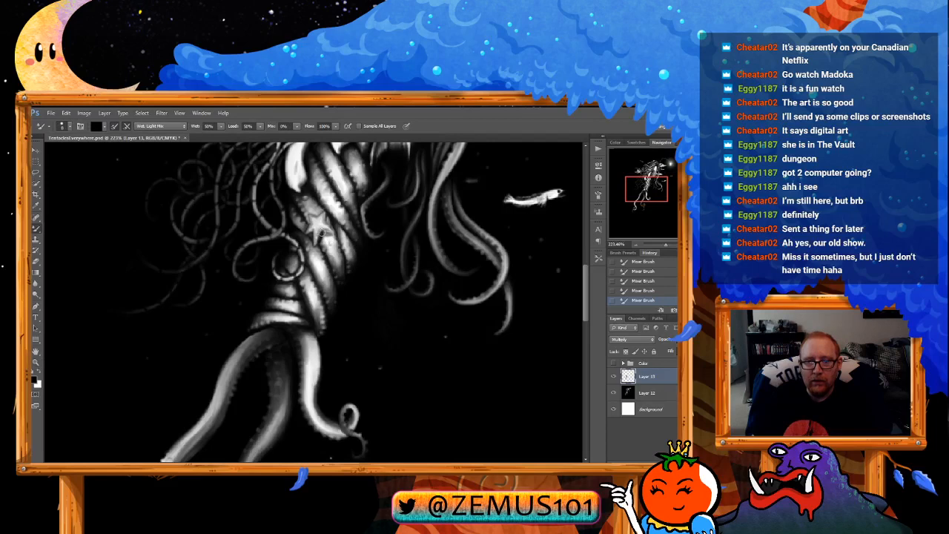
{"action": "scroll", "coordinate": [323, 235], "scroll_direction": "up", "scroll_amount": 1}
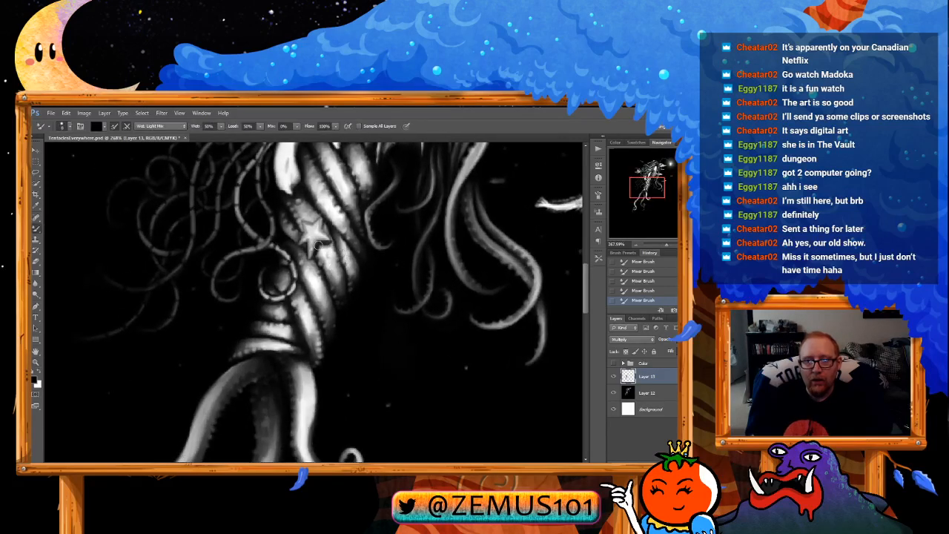
{"action": "key", "text": "x"}
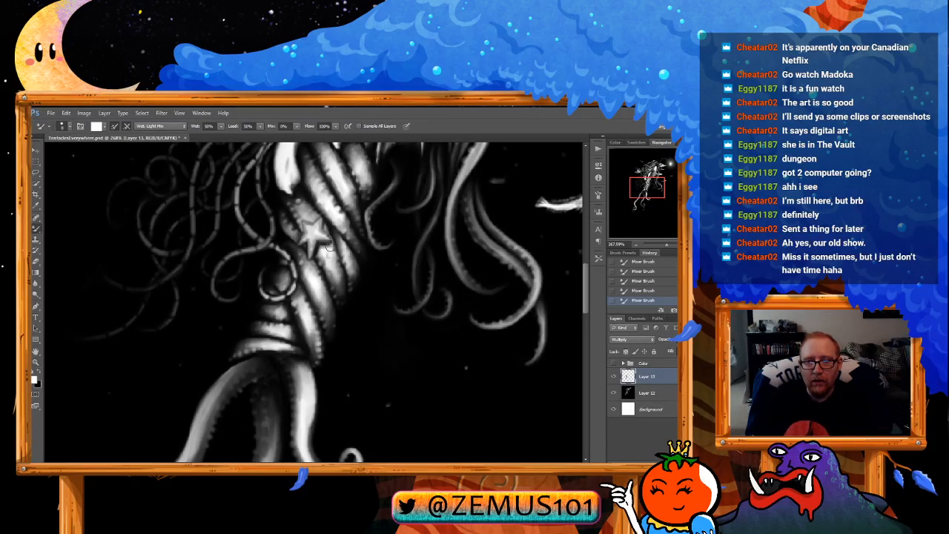
{"action": "key", "text": "x"}
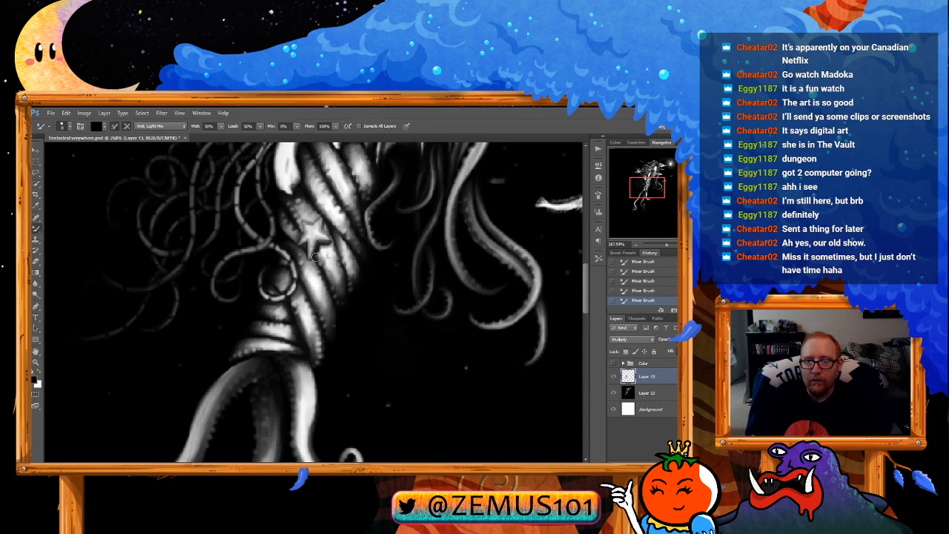
{"action": "key", "text": "x"}
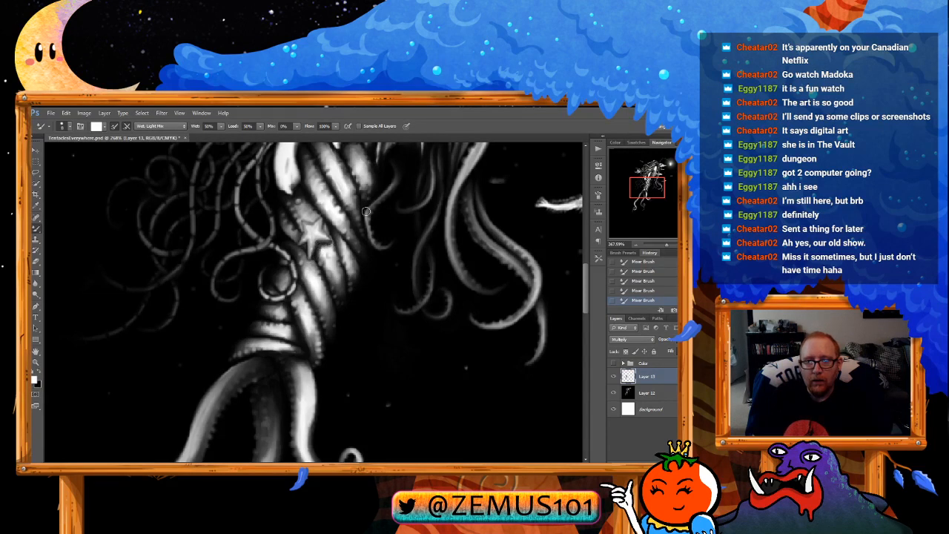
Step: Lighten the outer edges of the coils beside the starfish with white, balancing them with black
{"action": "left_click_drag", "start_coordinate": [364, 186], "coordinate": [359, 199]}
{"action": "key", "text": "x"}
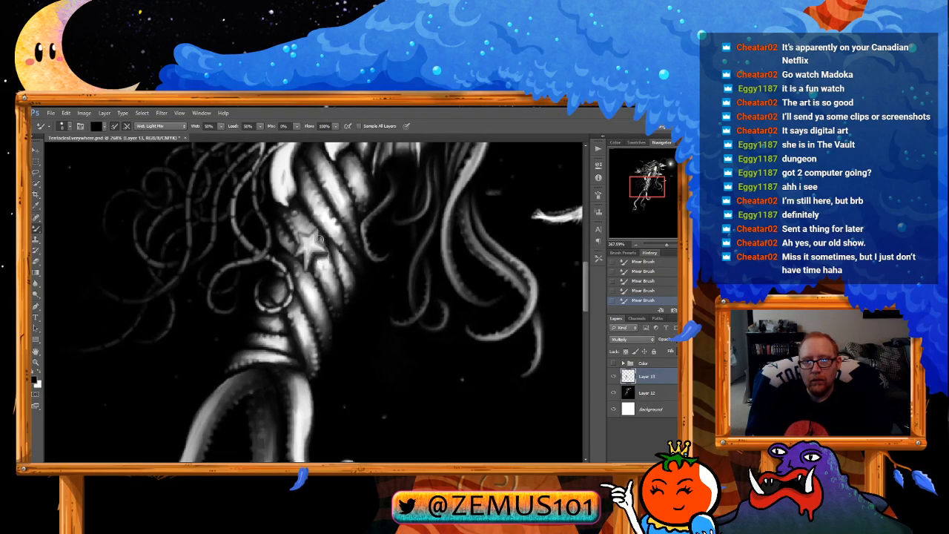
{"action": "key", "text": "x"}
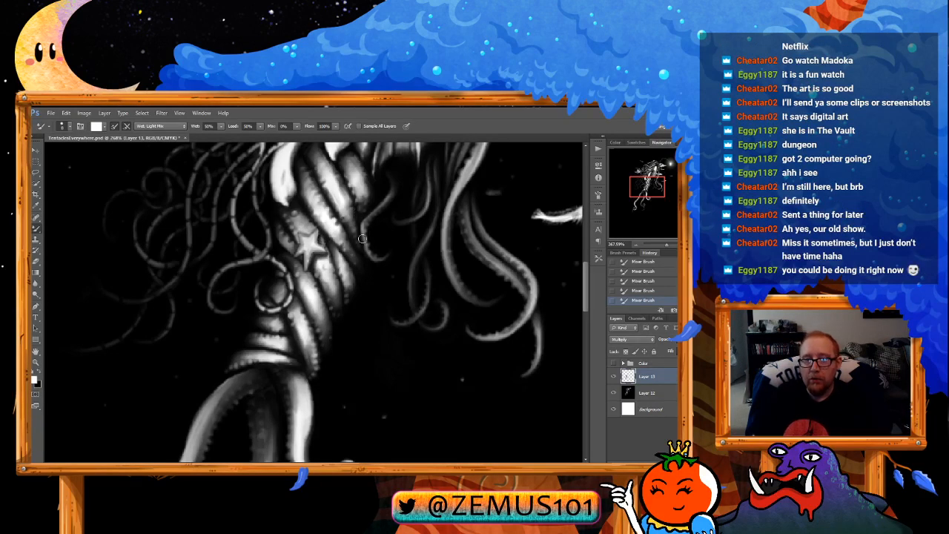
{"action": "left_click_drag", "start_coordinate": [363, 239], "coordinate": [315, 239]}
{"action": "left_click_drag", "start_coordinate": [419, 213], "coordinate": [399, 239]}
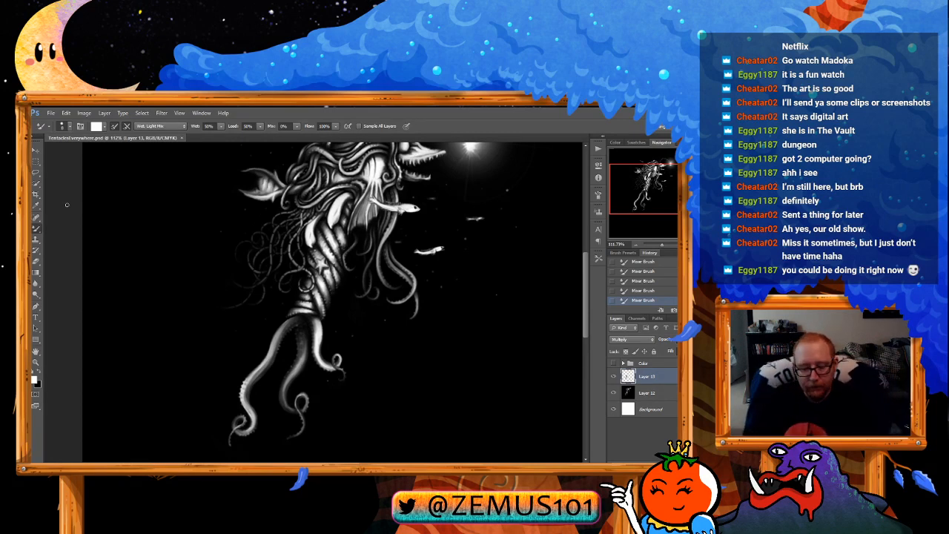
Step: Make Layer 12 active and rework the coil edge next to the starfish with black and white strokes
{"action": "left_click_drag", "start_coordinate": [389, 144], "coordinate": [374, 165]}
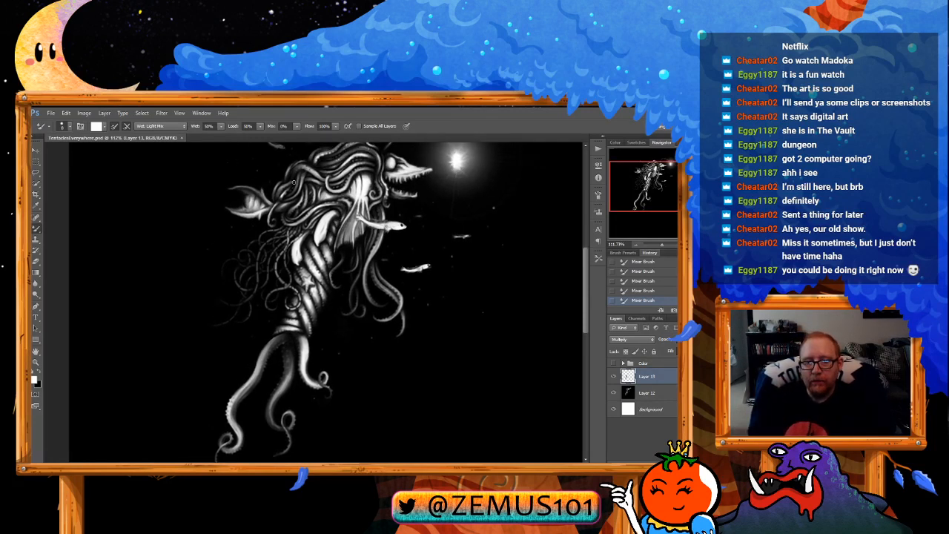
{"action": "left_click_drag", "start_coordinate": [319, 257], "coordinate": [315, 221]}
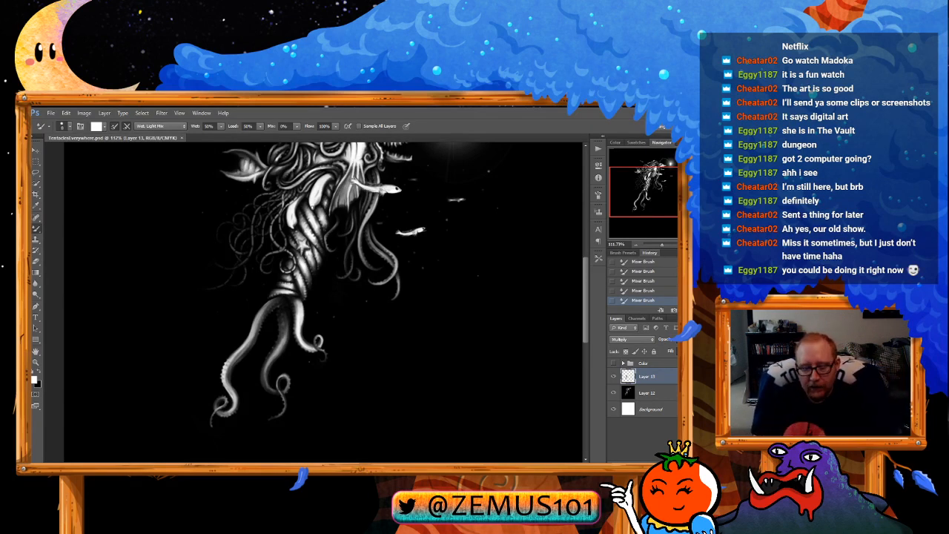
{"action": "key", "text": "z"}
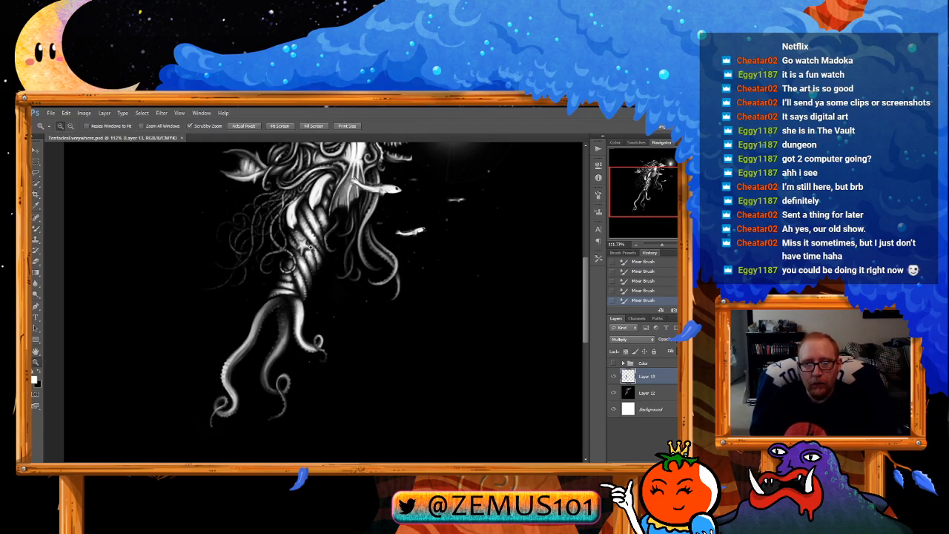
{"action": "left_click_drag", "start_coordinate": [308, 242], "coordinate": [345, 243]}
{"action": "key", "text": "b"}
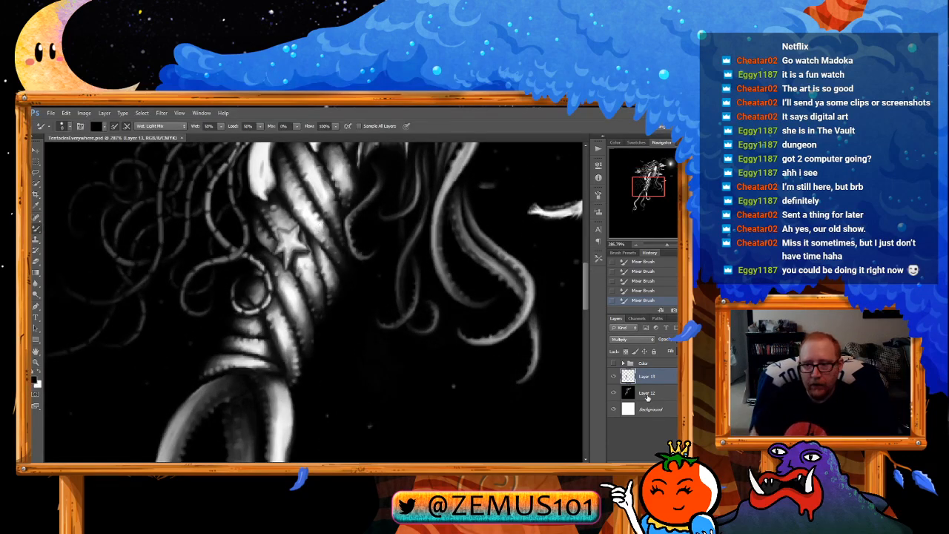
{"action": "key", "text": "alt+bracketleft"}
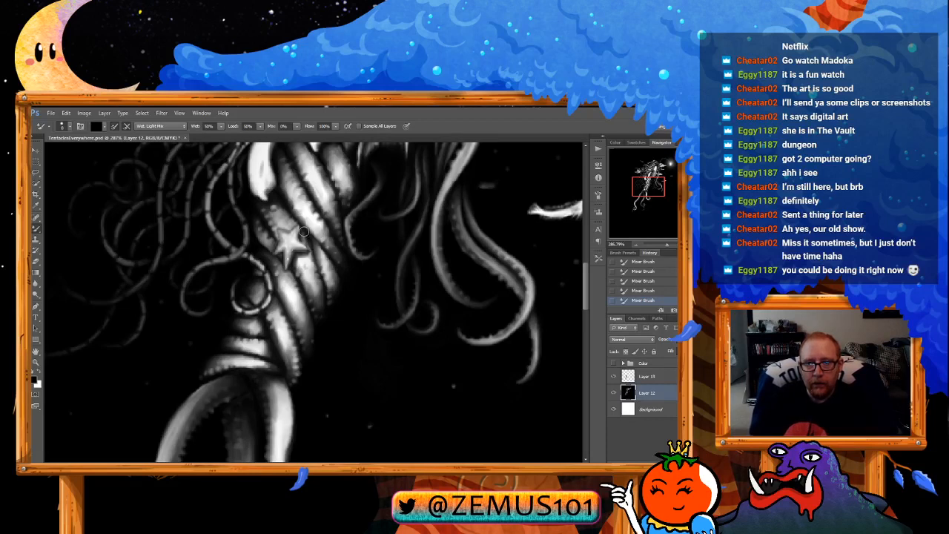
{"action": "key", "text": "x"}
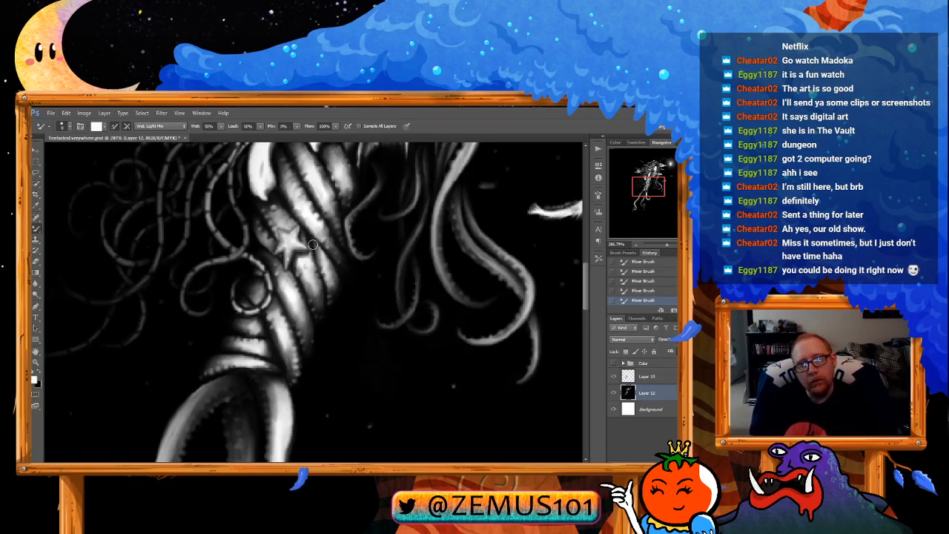
{"action": "key", "text": "x"}
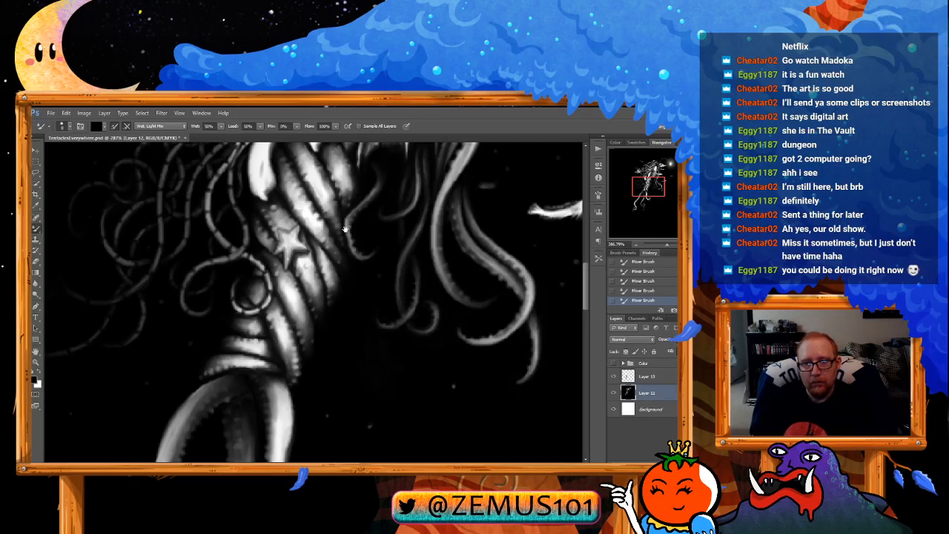
Step: Shade the coils just above the starfish, blending white highlights with black along their edges
{"action": "scroll", "coordinate": [344, 238], "scroll_direction": "up", "scroll_amount": 1}
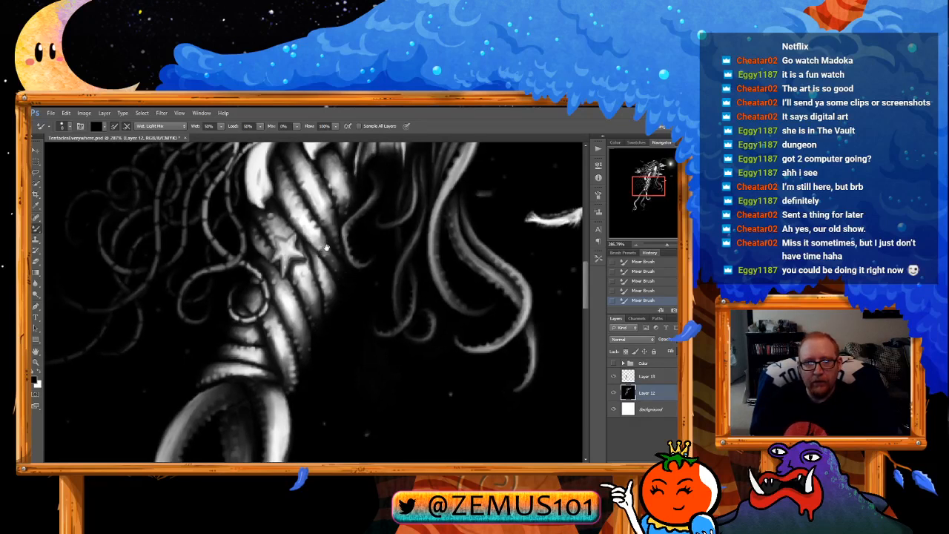
{"action": "scroll", "coordinate": [315, 241], "scroll_direction": "up", "scroll_amount": 3}
{"action": "scroll", "coordinate": [311, 241], "scroll_direction": "up", "scroll_amount": 1}
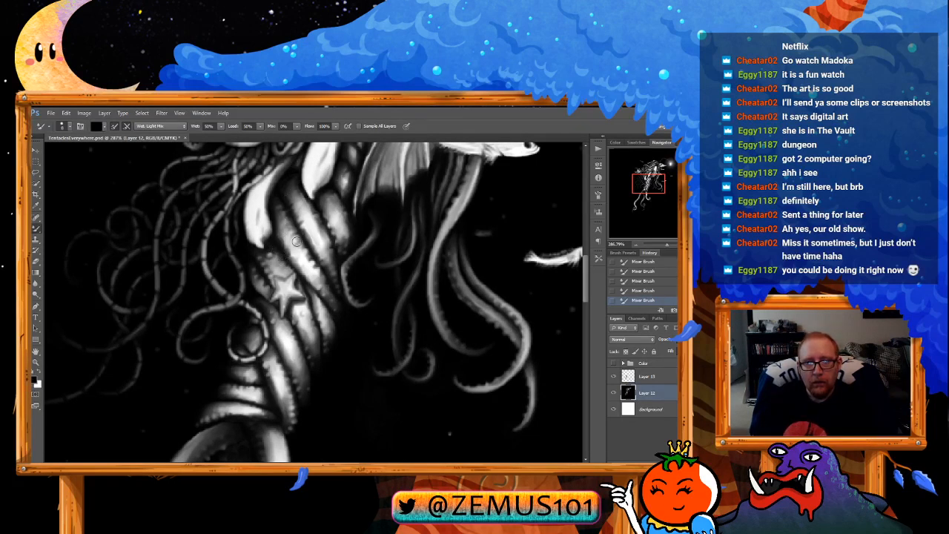
{"action": "scroll", "coordinate": [342, 211], "scroll_direction": "down", "scroll_amount": 2}
{"action": "scroll", "coordinate": [343, 202], "scroll_direction": "down", "scroll_amount": 2}
{"action": "key", "text": "x"}
{"action": "left_click_drag", "start_coordinate": [292, 232], "coordinate": [296, 237]}
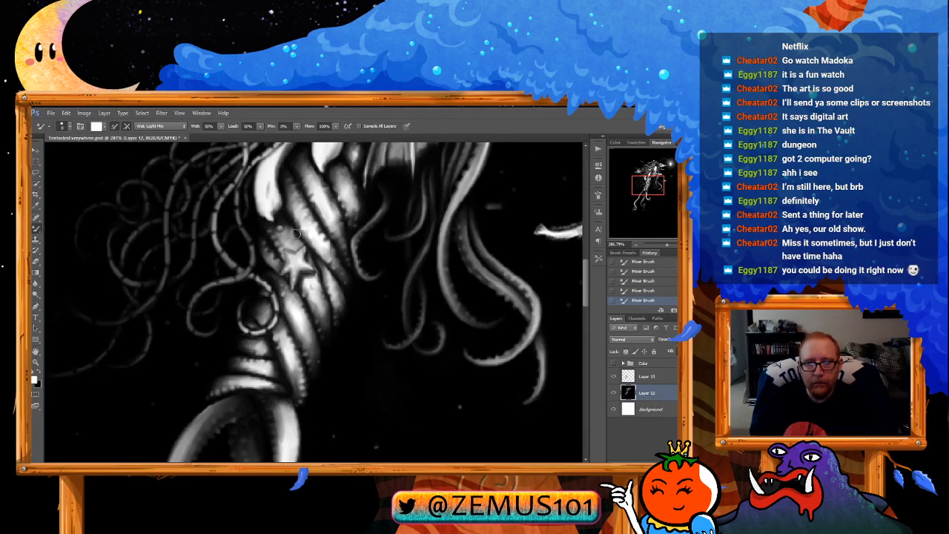
{"action": "key", "text": "x"}
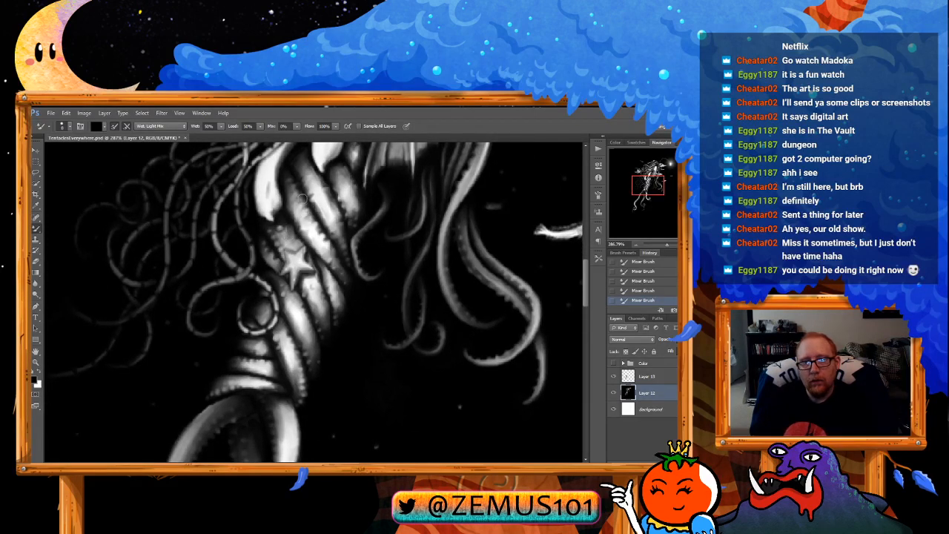
{"action": "key", "text": "x"}
{"action": "mouse_move", "coordinate": [307, 219]}
{"action": "left_mouse_down"}
{"action": "mouse_move", "coordinate": [289, 241]}
{"action": "mouse_move", "coordinate": [285, 234]}
{"action": "left_mouse_up"}
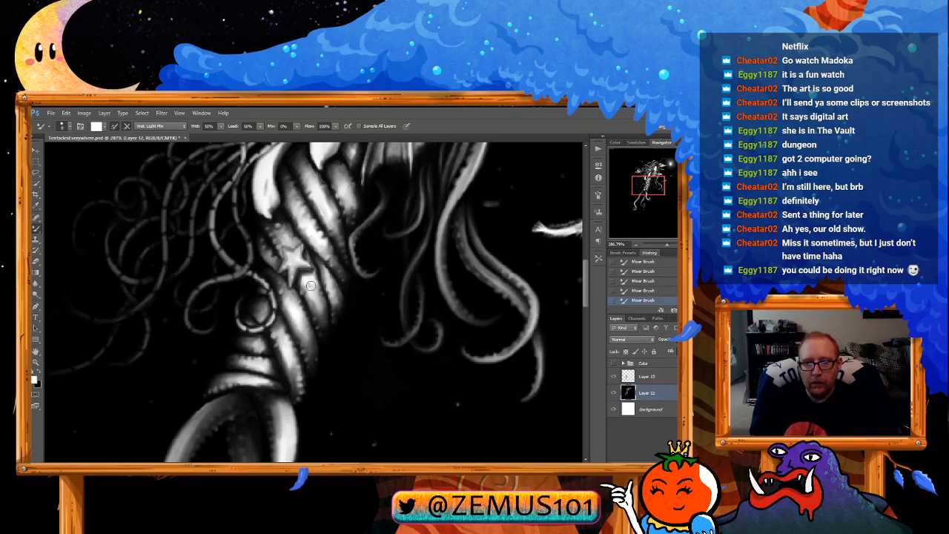
Step: Refine the coils below the starfish with white highlights, and darken their outer edge with black
{"action": "left_click_drag", "start_coordinate": [311, 286], "coordinate": [308, 284]}
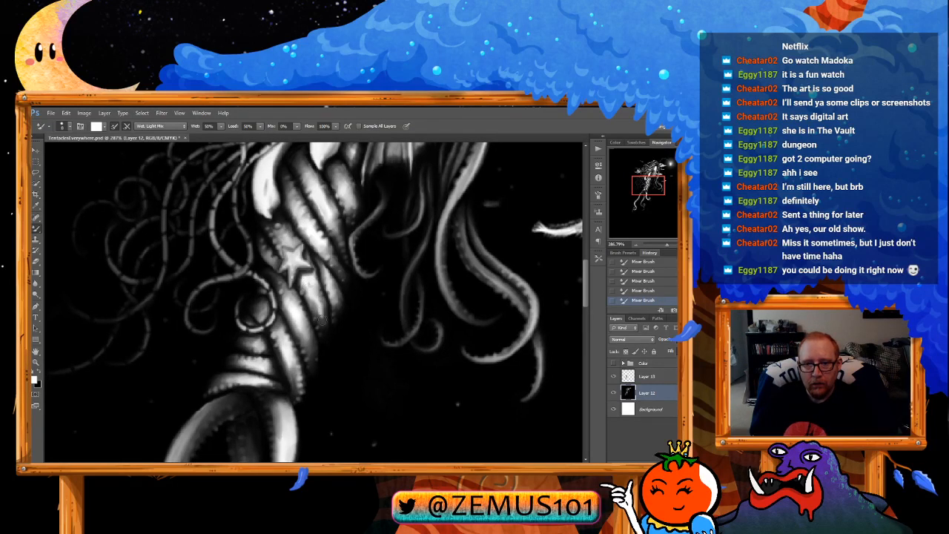
{"action": "key", "text": "x"}
{"action": "left_click_drag", "start_coordinate": [325, 327], "coordinate": [324, 321]}
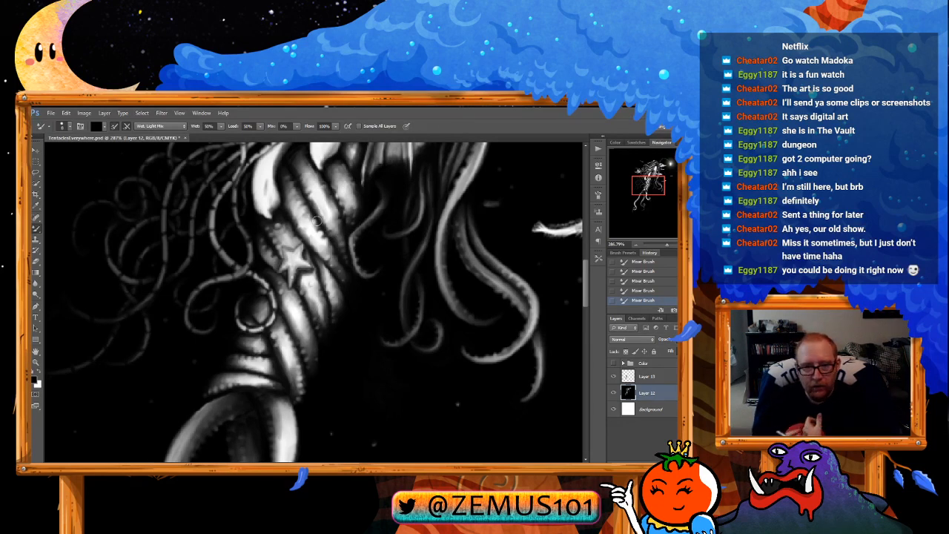
{"action": "key", "text": "x"}
{"action": "left_click_drag", "start_coordinate": [315, 347], "coordinate": [330, 289]}
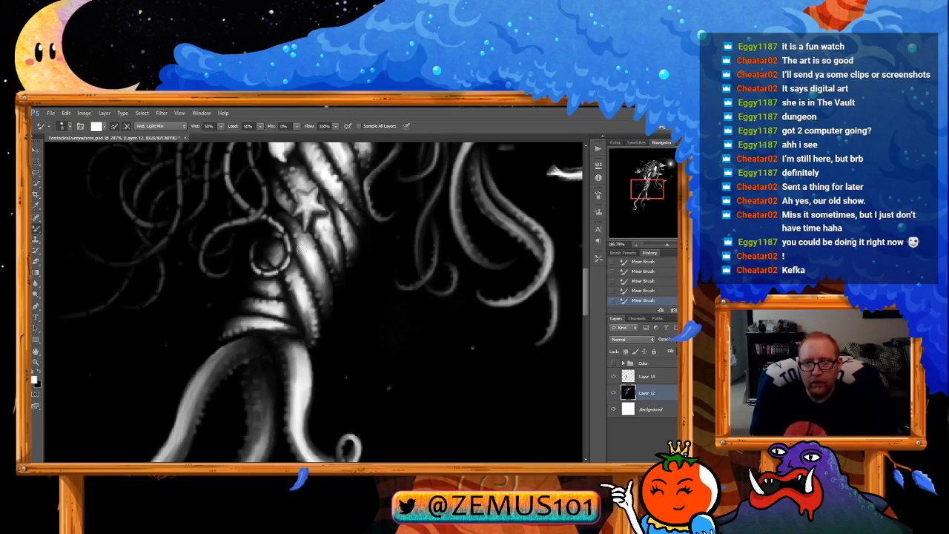
{"action": "left_click_drag", "start_coordinate": [317, 259], "coordinate": [302, 276]}
{"action": "left_click_drag", "start_coordinate": [314, 230], "coordinate": [292, 292]}
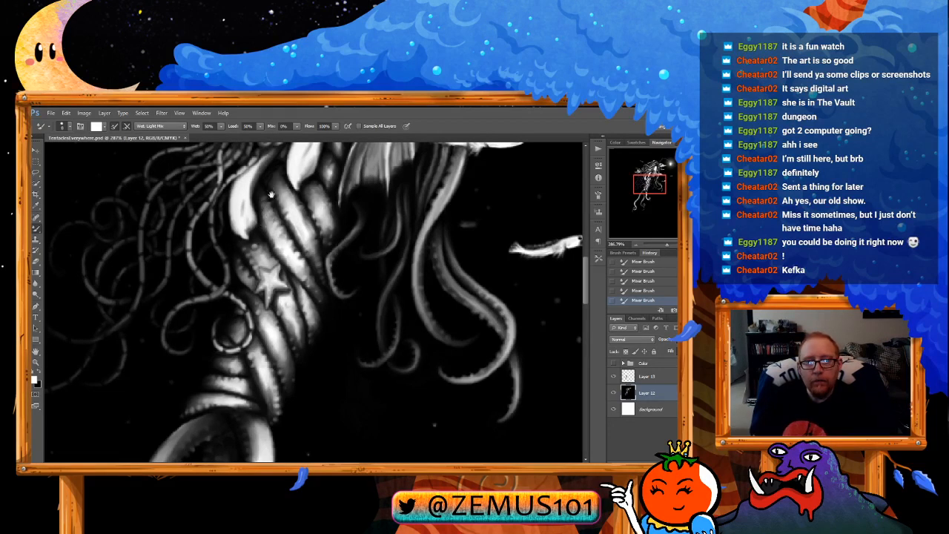
Step: Try white sucker dots on the coil above the starfish using the Dry, Heavy Load preset, and return to Wet, Light Mix
{"action": "mouse_move", "coordinate": [268, 192]}
{"action": "left_mouse_down"}
{"action": "mouse_move", "coordinate": [258, 209]}
{"action": "mouse_move", "coordinate": [287, 234]}
{"action": "left_mouse_up"}
{"action": "key", "text": "z"}
{"action": "key", "text": "b"}
{"action": "left_click", "coordinate": [156, 128]}
{"action": "left_click", "coordinate": [159, 159]}
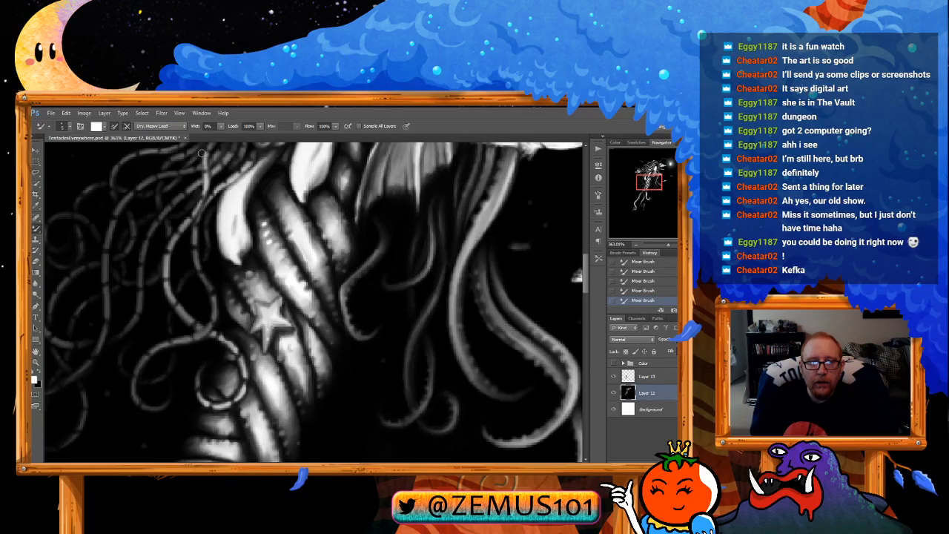
{"action": "left_click", "coordinate": [159, 126]}
{"action": "left_click", "coordinate": [170, 199]}
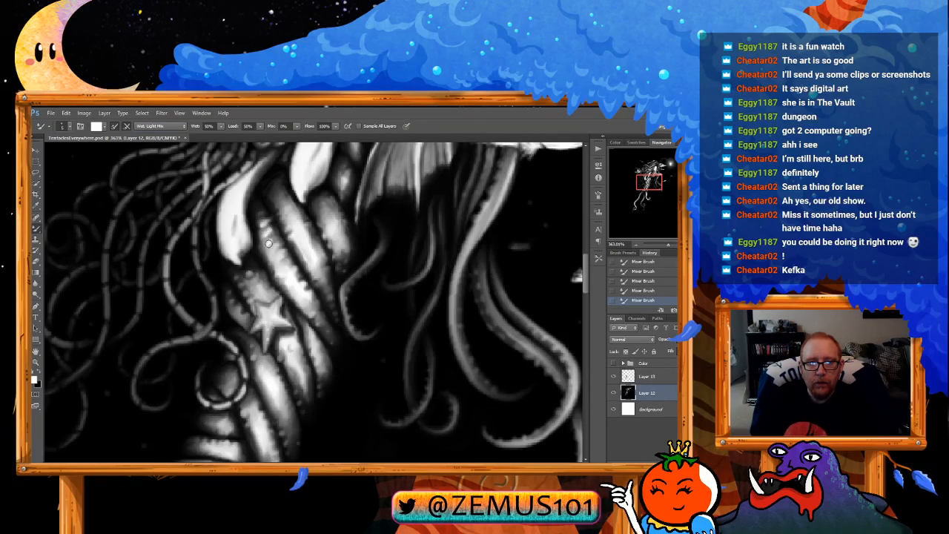
Step: Paint white suckers along the coil above the starfish, and deepen the shadows around the looped thin tentacle with black
{"action": "left_click_drag", "start_coordinate": [268, 243], "coordinate": [270, 246]}
{"action": "mouse_move", "coordinate": [353, 279]}
{"action": "left_mouse_down"}
{"action": "mouse_move", "coordinate": [332, 294]}
{"action": "mouse_move", "coordinate": [335, 307]}
{"action": "mouse_move", "coordinate": [311, 313]}
{"action": "mouse_move", "coordinate": [335, 242]}
{"action": "left_mouse_up"}
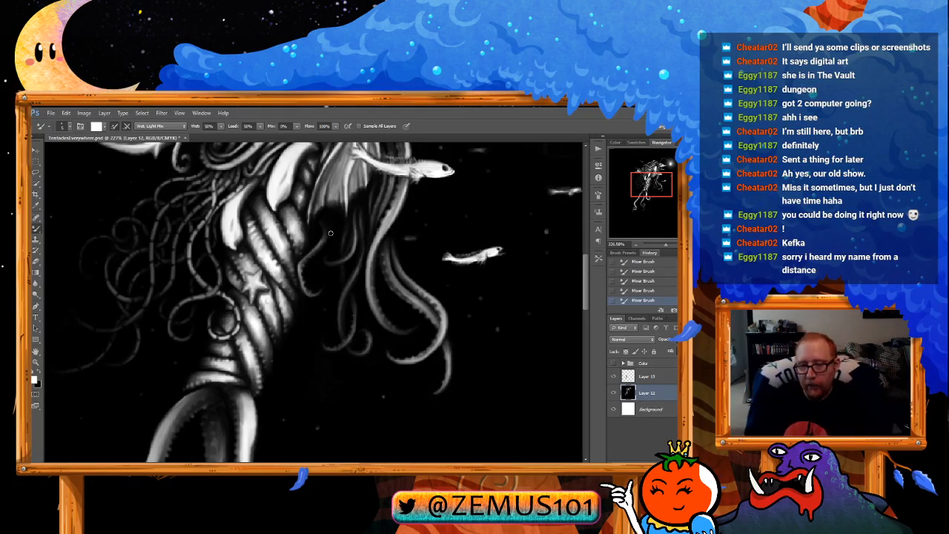
{"action": "left_click_drag", "start_coordinate": [220, 329], "coordinate": [274, 259]}
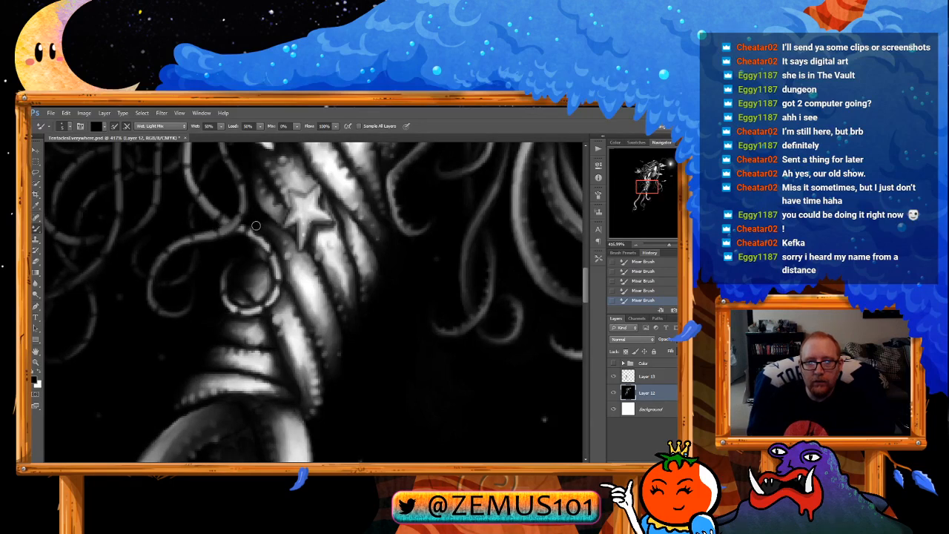
{"action": "mouse_move", "coordinate": [262, 184]}
{"action": "left_mouse_down"}
{"action": "mouse_move", "coordinate": [255, 231]}
{"action": "mouse_move", "coordinate": [273, 243]}
{"action": "mouse_move", "coordinate": [265, 309]}
{"action": "left_mouse_up"}
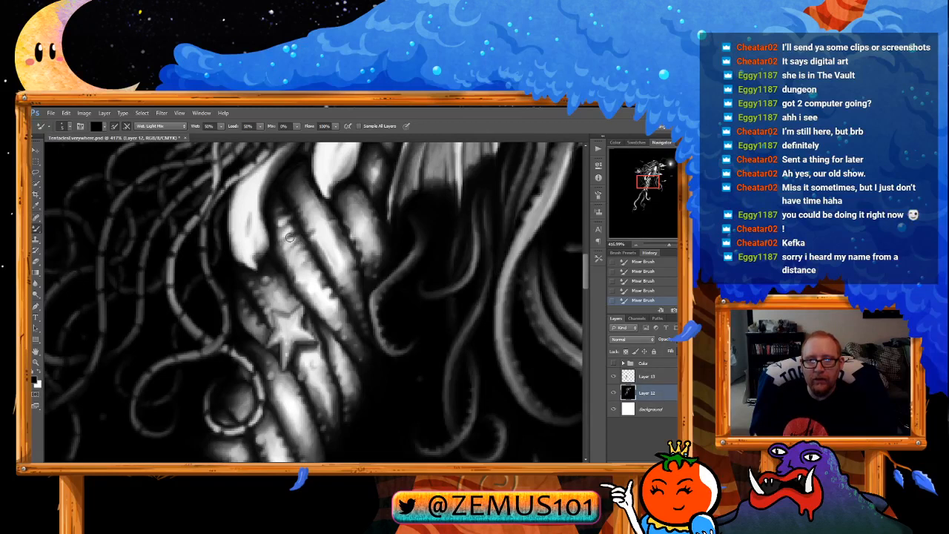
Step: Define the sucker ridges on the coil above the starfish with white, and separate them with black strokes
{"action": "key", "text": "x"}
{"action": "scroll", "coordinate": [298, 215], "scroll_direction": "down", "scroll_amount": 2}
{"action": "key", "text": "x"}
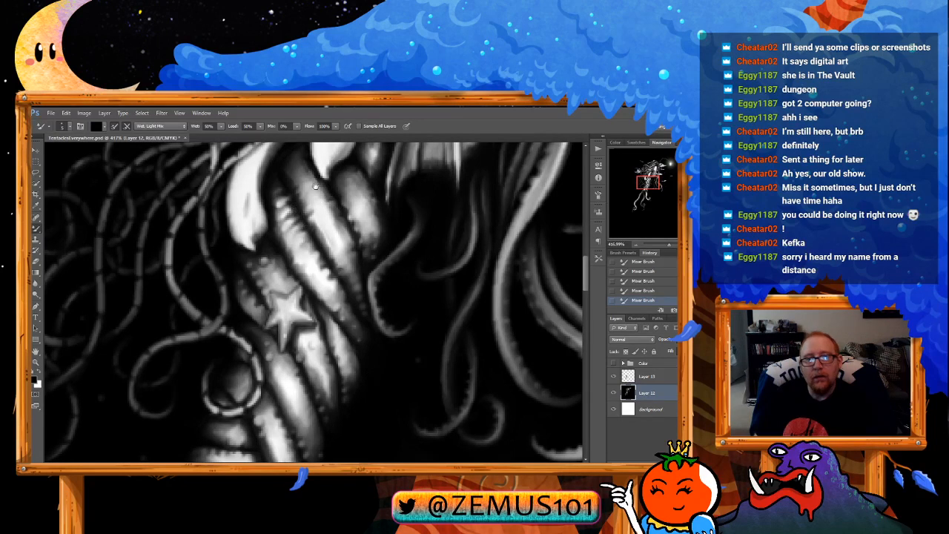
{"action": "scroll", "coordinate": [303, 200], "scroll_direction": "up", "scroll_amount": 1}
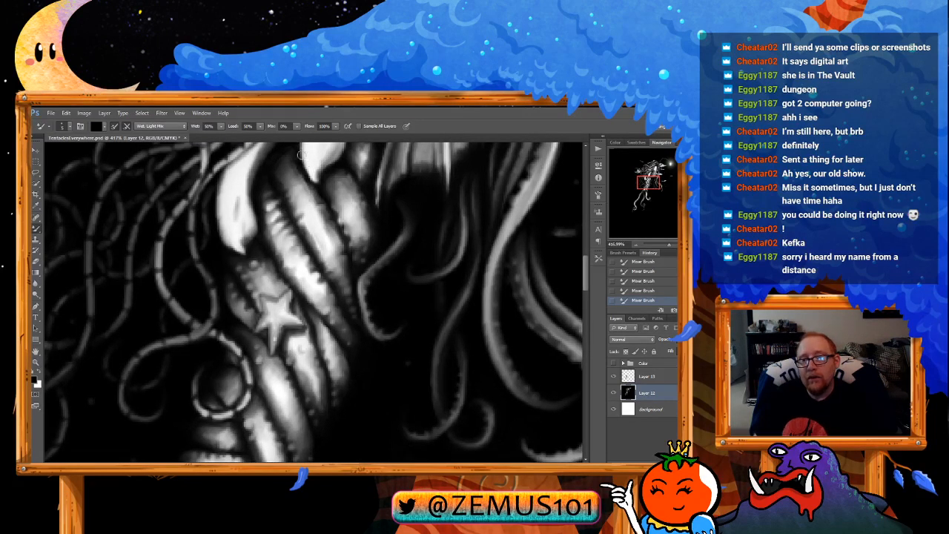
{"action": "scroll", "coordinate": [294, 232], "scroll_direction": "down", "scroll_amount": 5}
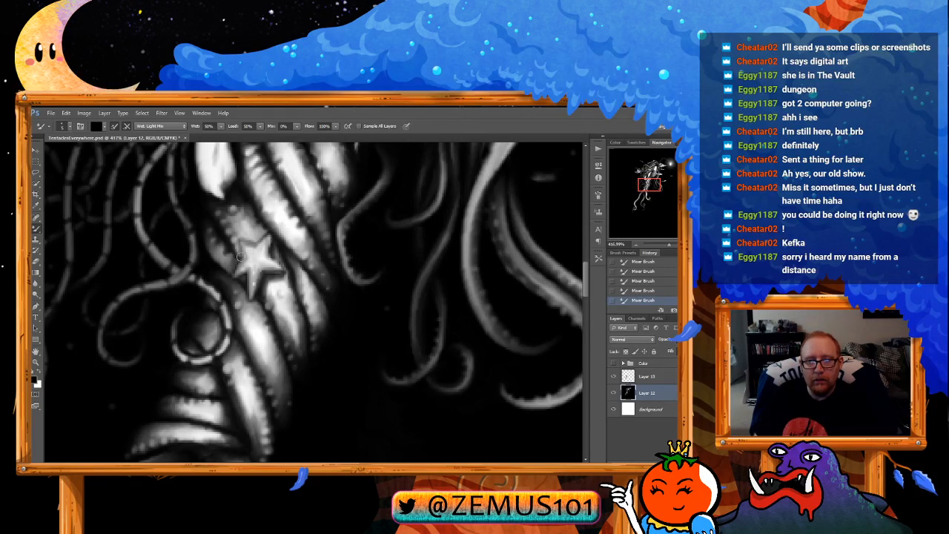
Step: Deepen the shadows between the coils around and above the starfish with black Mixer Brush strokes
{"action": "left_click_drag", "start_coordinate": [262, 210], "coordinate": [262, 240]}
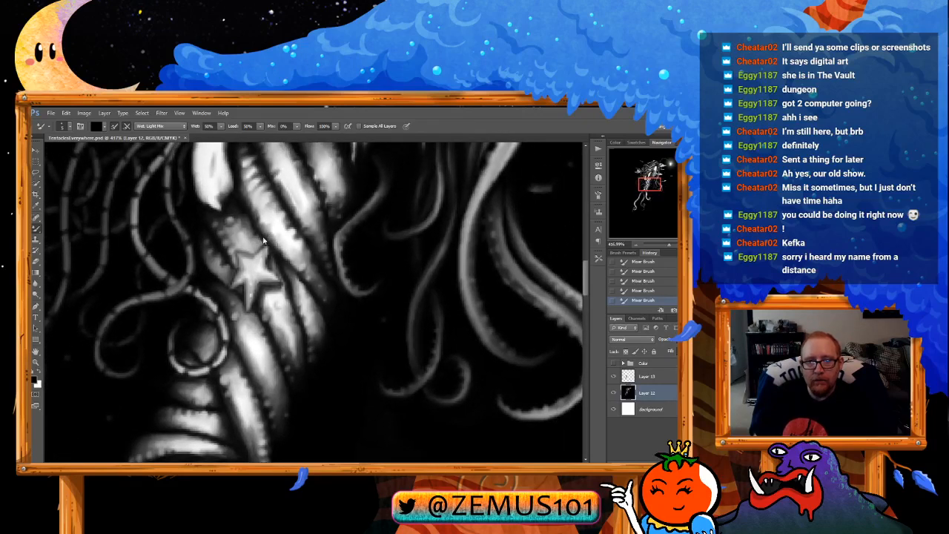
{"action": "left_click_drag", "start_coordinate": [317, 195], "coordinate": [374, 189]}
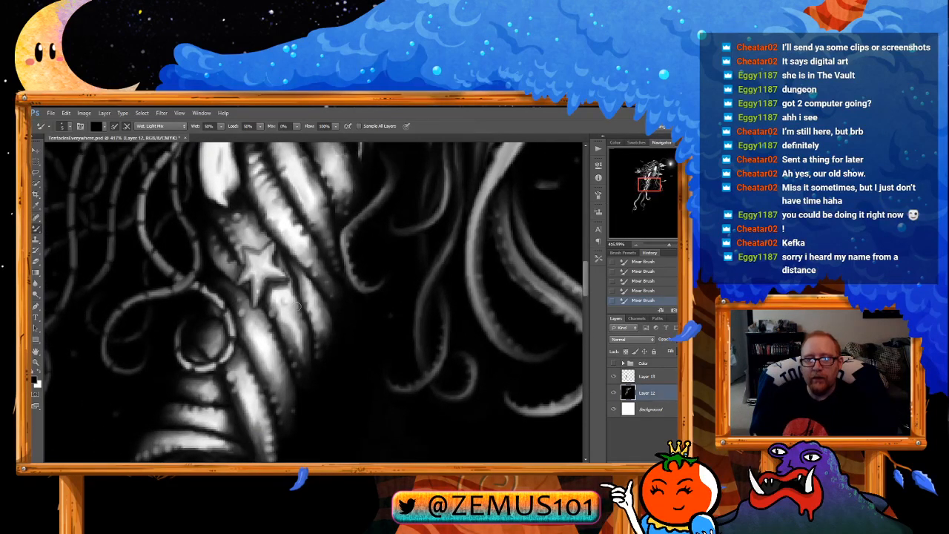
{"action": "mouse_move", "coordinate": [282, 252]}
{"action": "left_mouse_down"}
{"action": "mouse_move", "coordinate": [257, 277]}
{"action": "mouse_move", "coordinate": [249, 272]}
{"action": "mouse_move", "coordinate": [253, 297]}
{"action": "mouse_move", "coordinate": [222, 285]}
{"action": "left_mouse_up"}
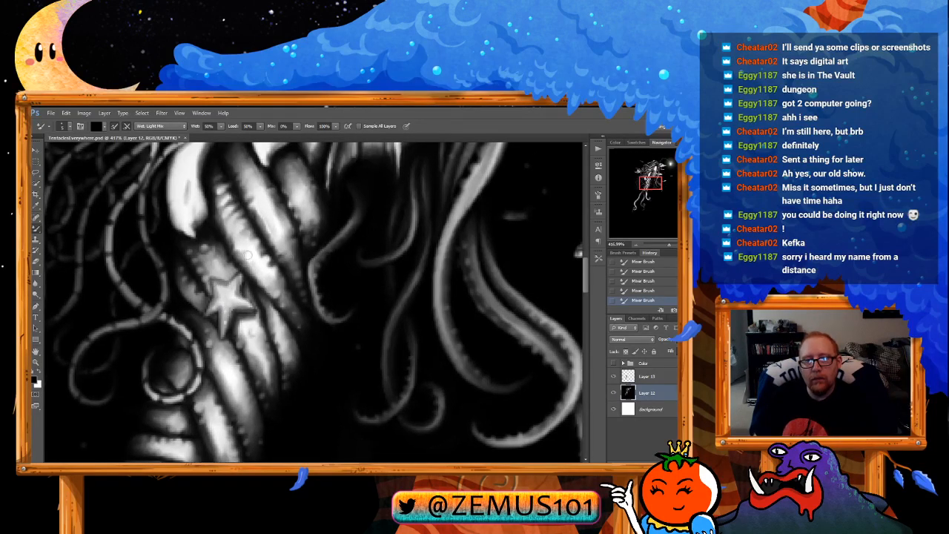
{"action": "left_click_drag", "start_coordinate": [249, 254], "coordinate": [339, 209]}
{"action": "scroll", "coordinate": [341, 214], "scroll_direction": "down", "scroll_amount": 3}
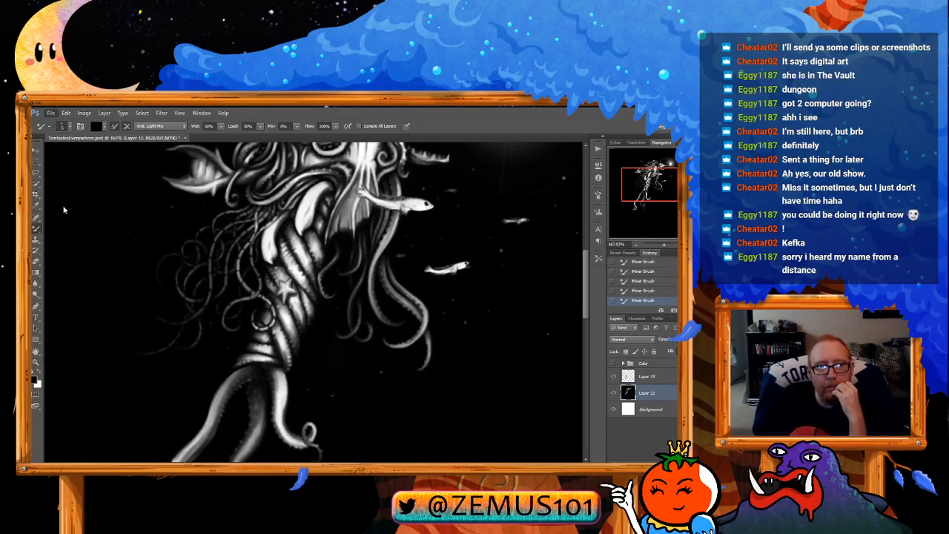
Step: Shade the upper edge of the pale squid's head beneath the hair-like tentacles, alternating white and black Mixer Brush strokes
{"action": "left_click_drag", "start_coordinate": [402, 212], "coordinate": [371, 237]}
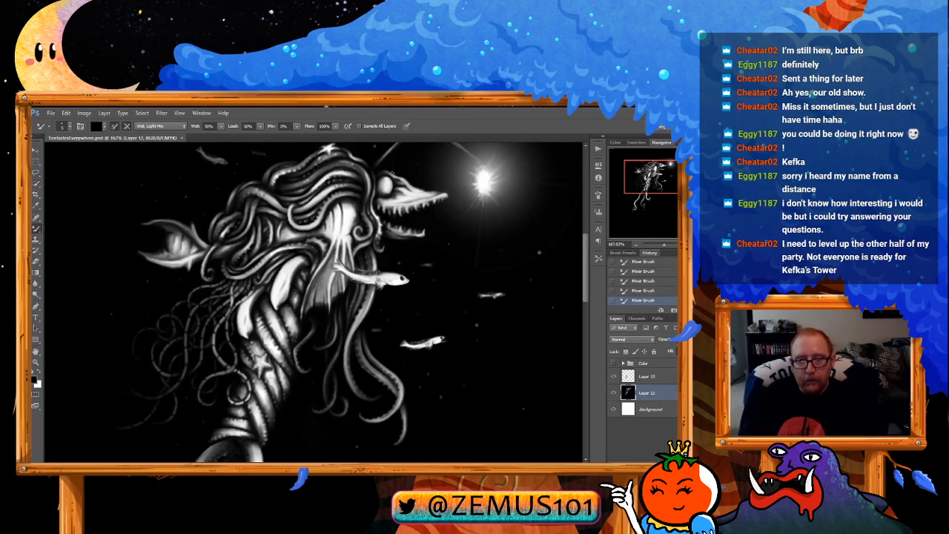
{"action": "mouse_move", "coordinate": [343, 206]}
{"action": "left_mouse_down"}
{"action": "mouse_move", "coordinate": [367, 206]}
{"action": "mouse_move", "coordinate": [357, 226]}
{"action": "mouse_move", "coordinate": [364, 239]}
{"action": "mouse_move", "coordinate": [346, 221]}
{"action": "left_mouse_up"}
{"action": "key", "text": "b"}
{"action": "key", "text": "x"}
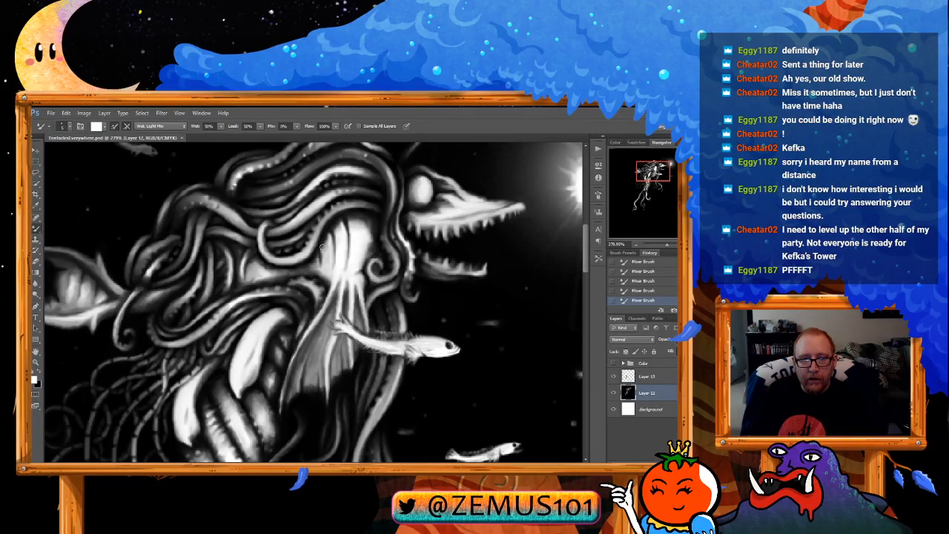
{"action": "key", "text": "x"}
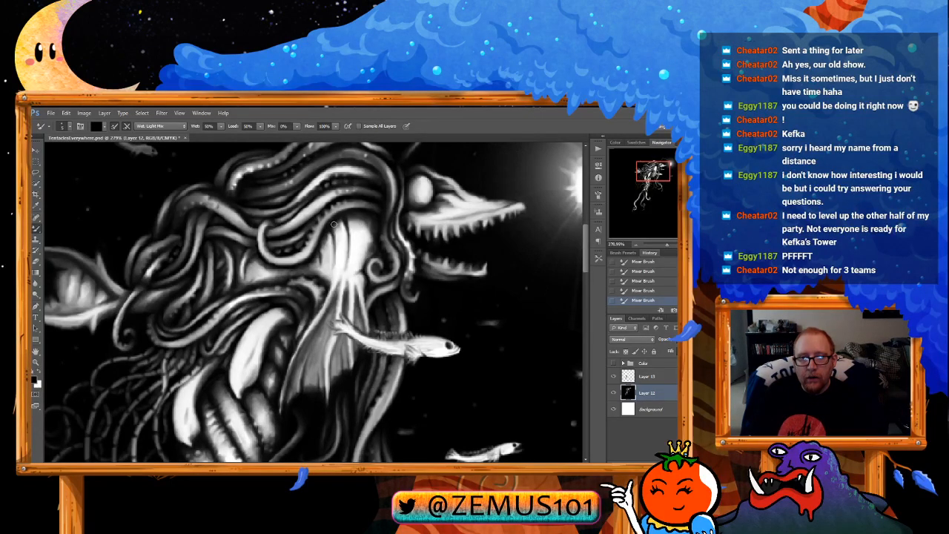
{"action": "key", "text": "x"}
{"action": "key", "text": "x"}
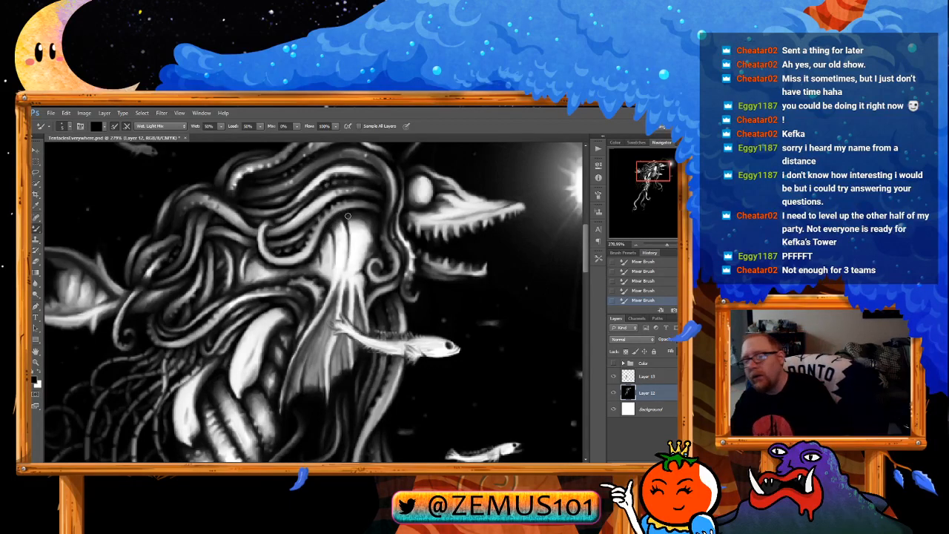
Step: Refine the tentacle bordering the top of the squid's head with white highlights and black shadows
{"action": "key", "text": "x"}
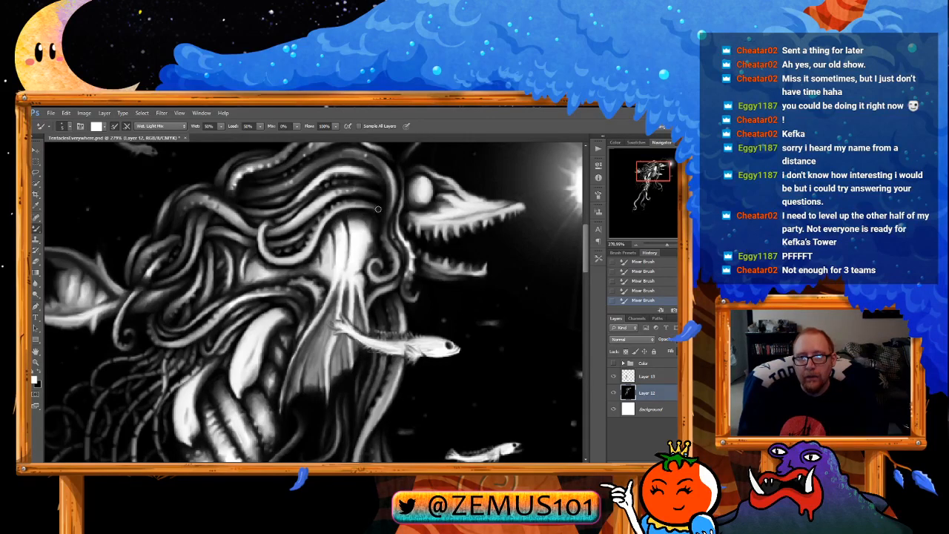
{"action": "key", "text": "x"}
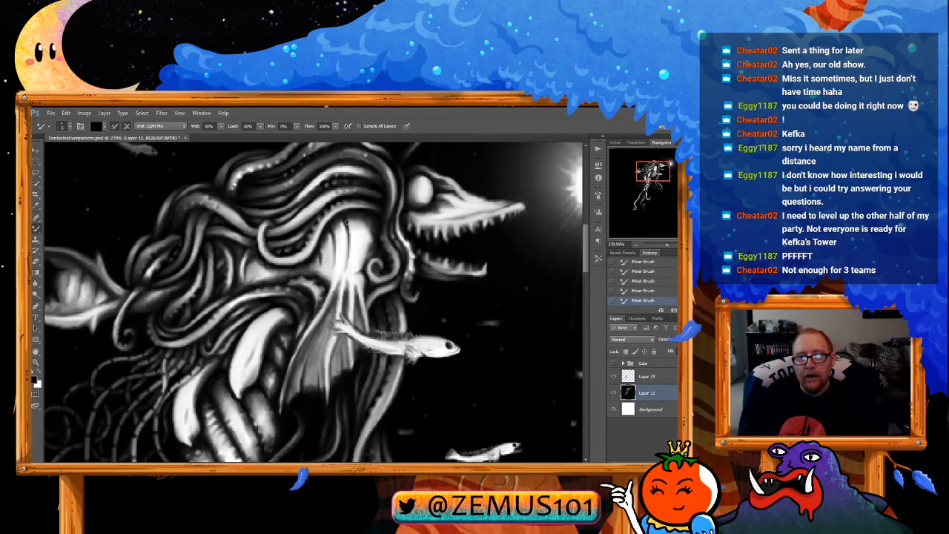
{"action": "key", "text": "x"}
{"action": "key", "text": "x"}
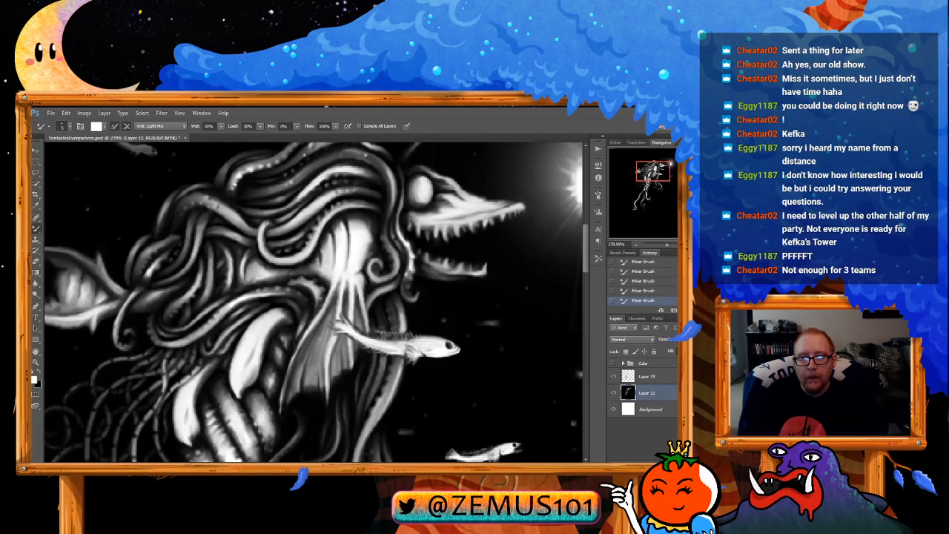
{"action": "key", "text": "x"}
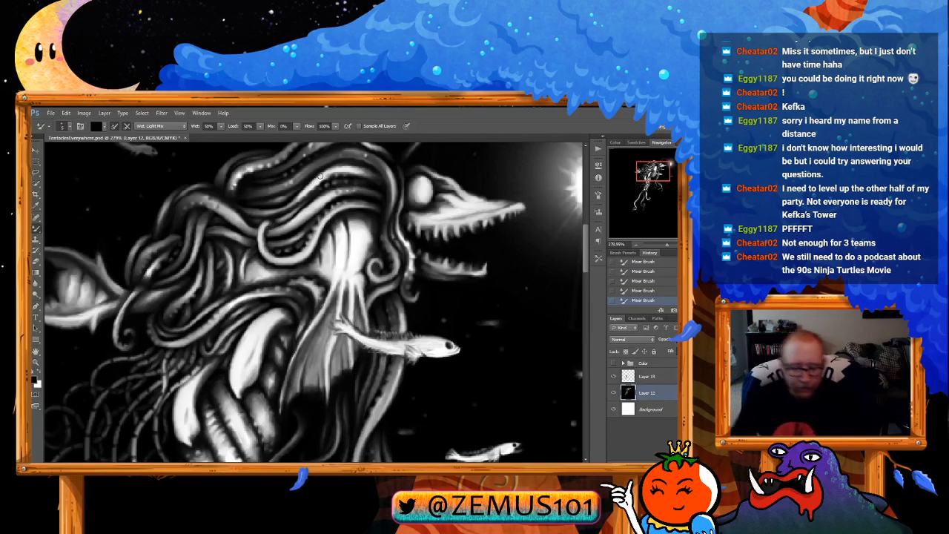
Step: Shade the tentacles beside the squid where its arms begin, using black for the gaps and white for the highlights
{"action": "left_click_drag", "start_coordinate": [376, 283], "coordinate": [402, 262]}
{"action": "key", "text": "x"}
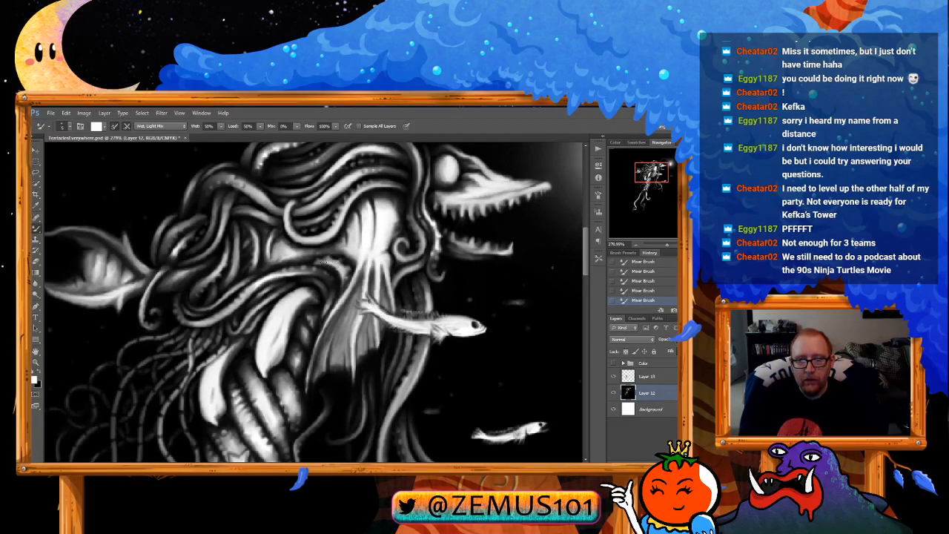
{"action": "key", "text": "x"}
{"action": "left_click_drag", "start_coordinate": [349, 244], "coordinate": [331, 246]}
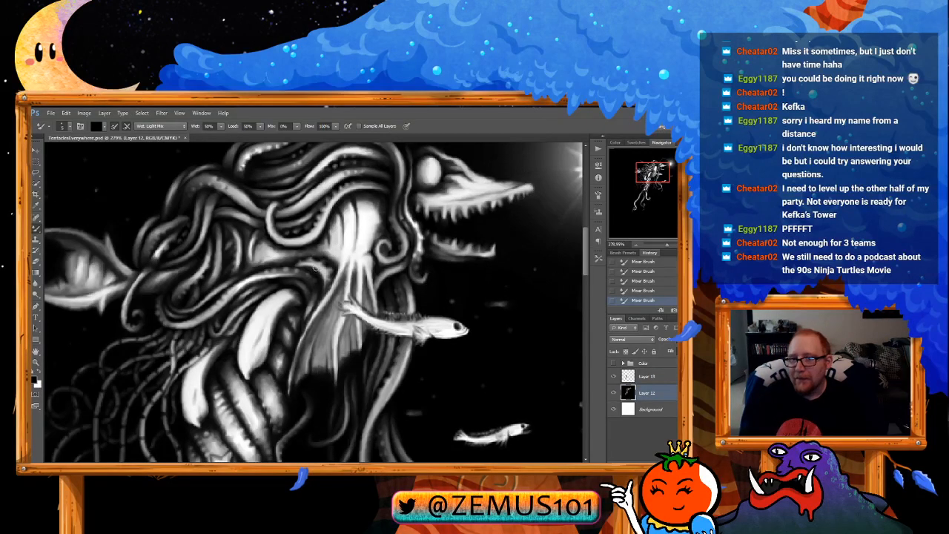
{"action": "key", "text": "x"}
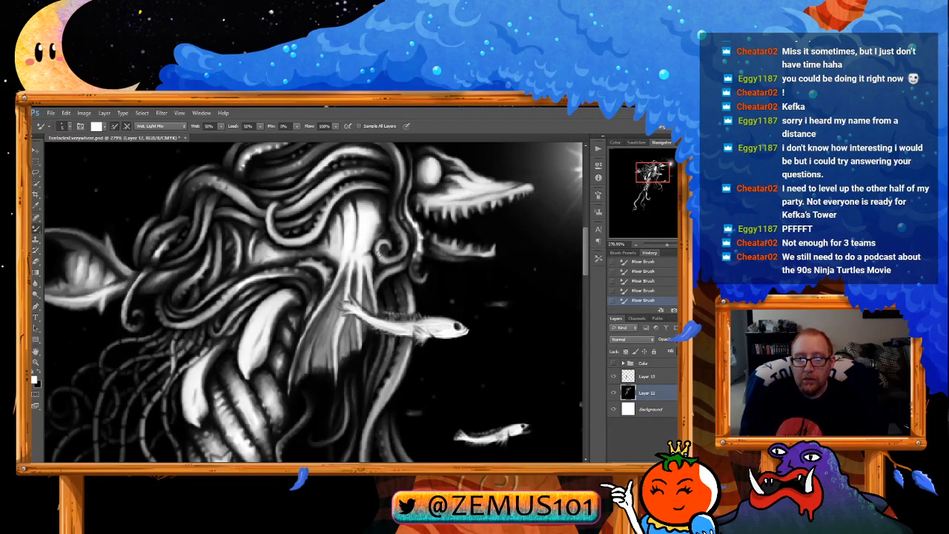
{"action": "left_click_drag", "start_coordinate": [380, 256], "coordinate": [400, 258]}
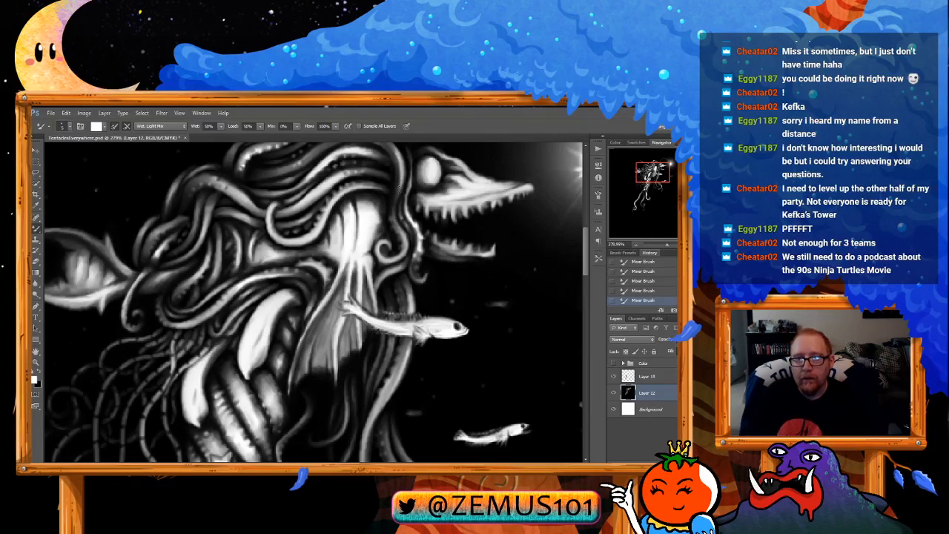
Step: Touch up the tentacles between the squid's head and the toothed jaw with black and white strokes
{"action": "scroll", "coordinate": [392, 185], "scroll_direction": "up", "scroll_amount": 2}
{"action": "key", "text": "x"}
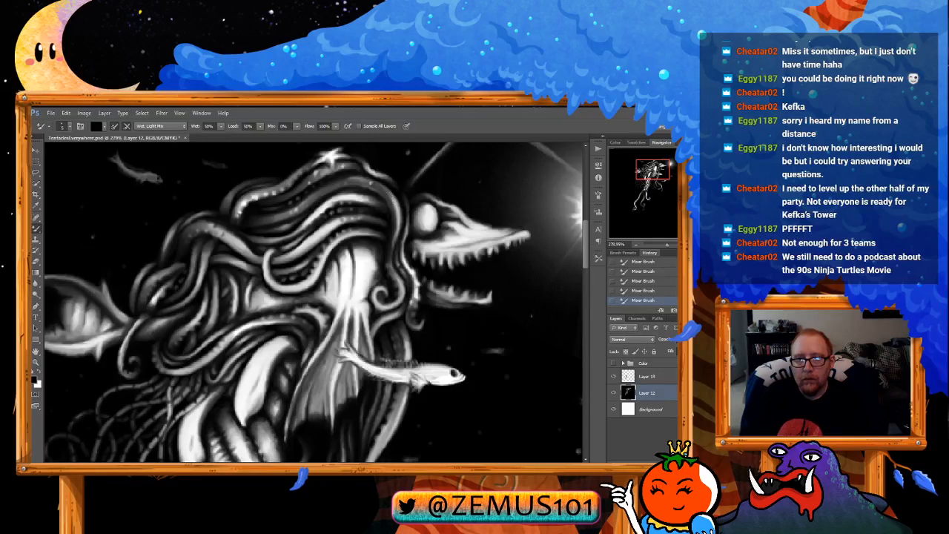
{"action": "key", "text": "x"}
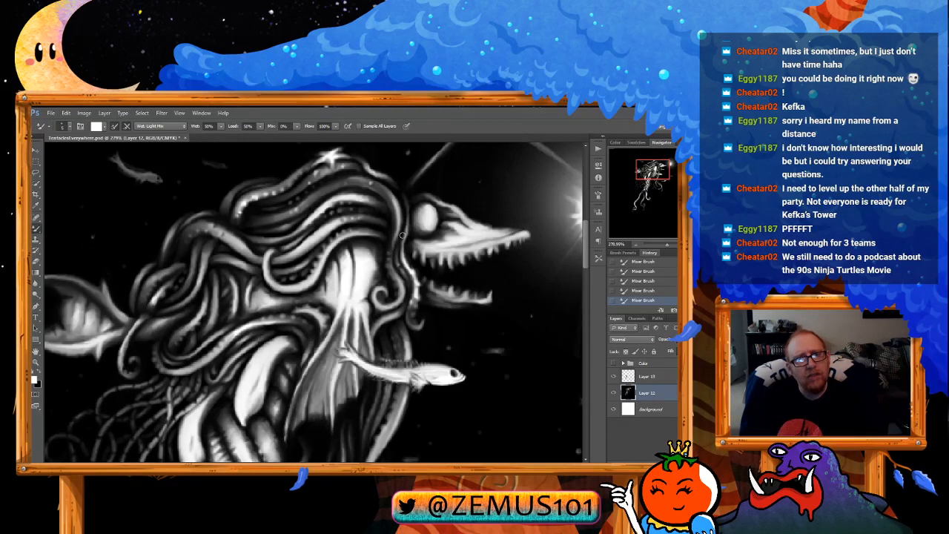
{"action": "key", "text": "x"}
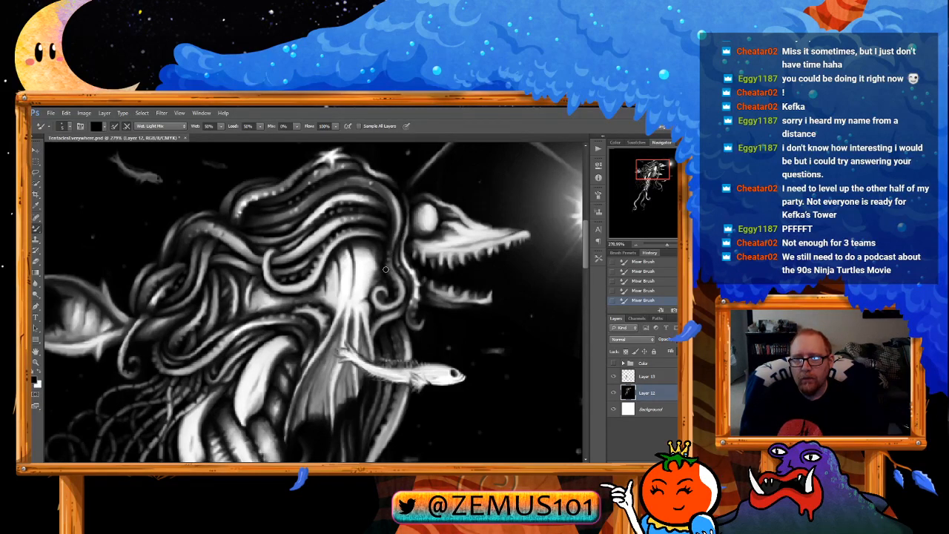
{"action": "key", "text": "x"}
{"action": "left_click_drag", "start_coordinate": [402, 282], "coordinate": [400, 273]}
Step: Model the side of the squid's head above the small curled tentacle with alternating white and black strokes
{"action": "left_click_drag", "start_coordinate": [374, 243], "coordinate": [379, 217]}
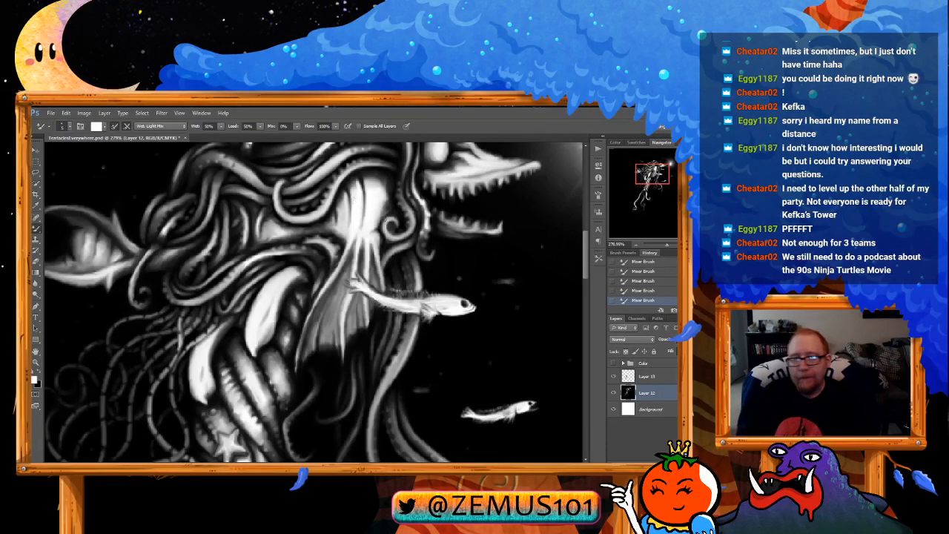
{"action": "left_click_drag", "start_coordinate": [386, 229], "coordinate": [380, 244]}
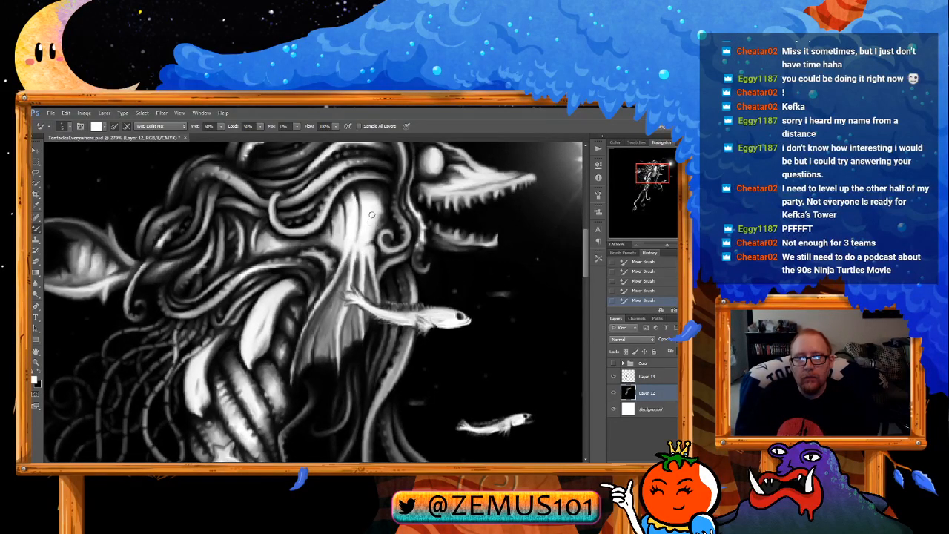
{"action": "left_click_drag", "start_coordinate": [363, 209], "coordinate": [360, 219]}
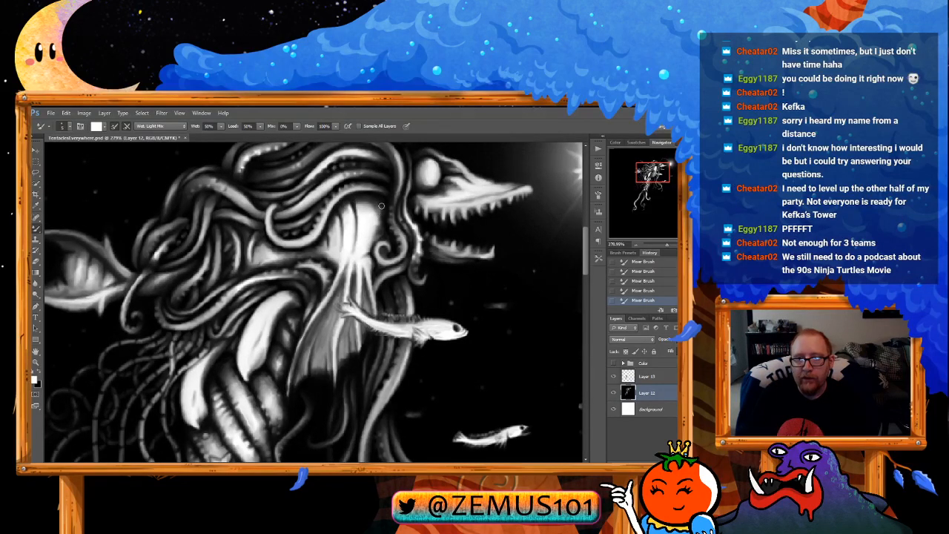
{"action": "key", "text": "x"}
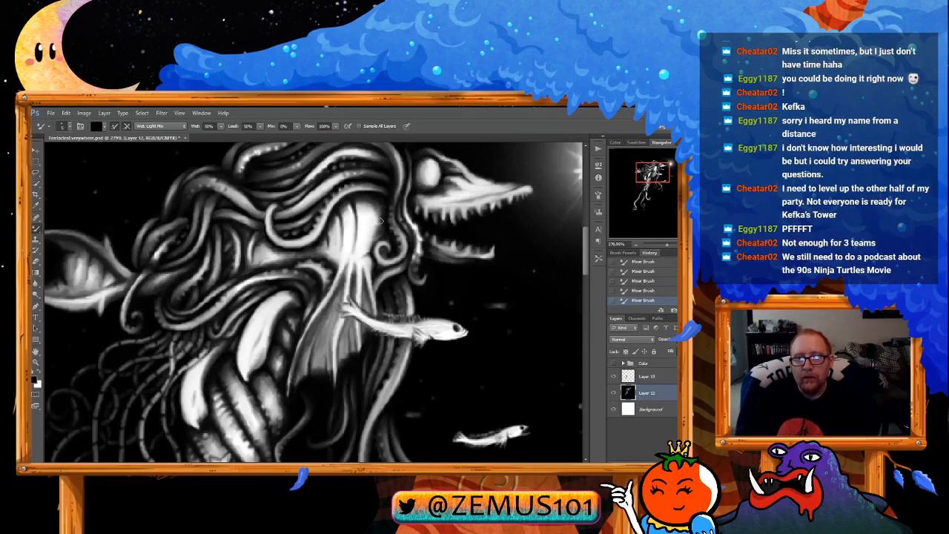
{"action": "key", "text": "x"}
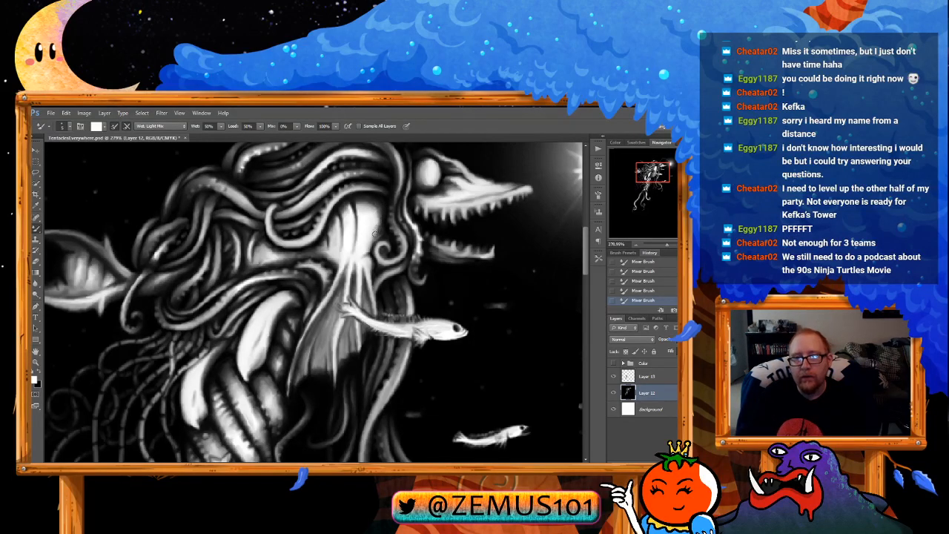
{"action": "key", "text": "x"}
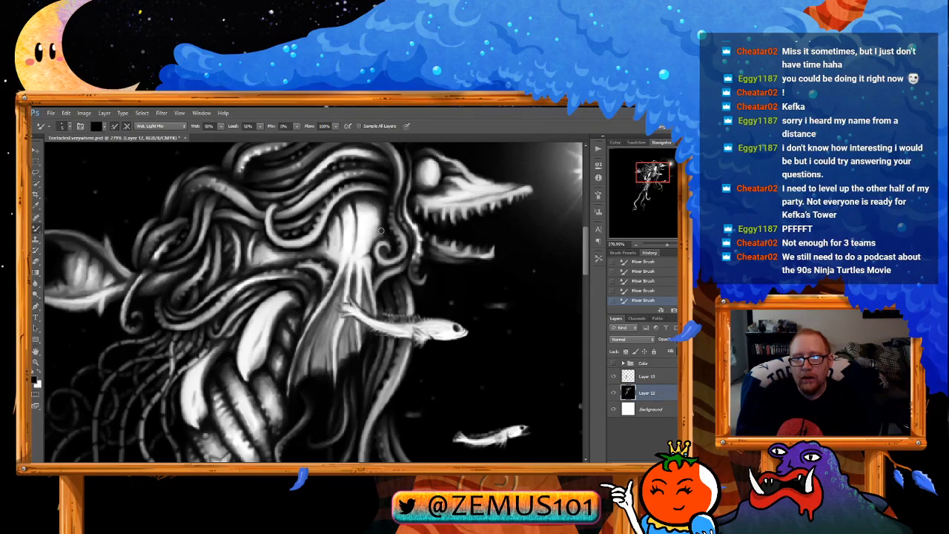
{"action": "key", "text": "x"}
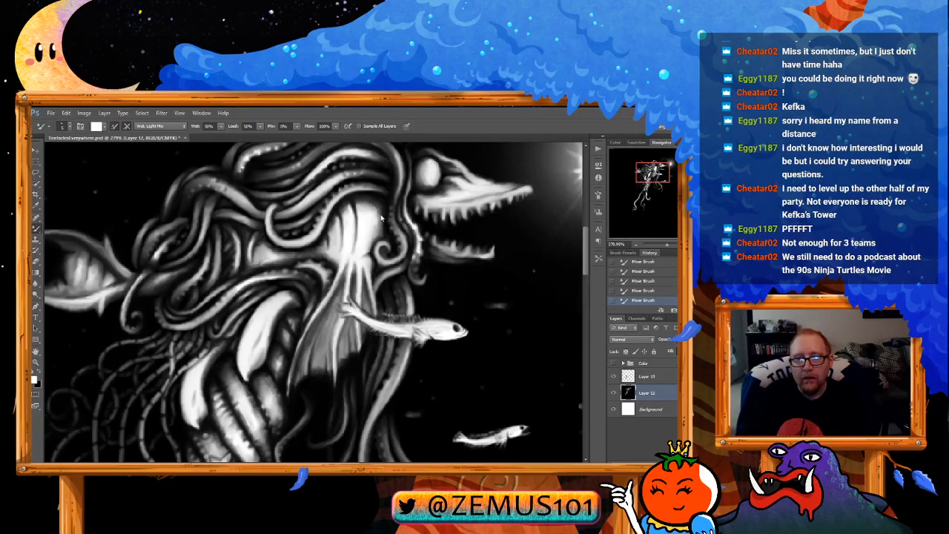
{"action": "key", "text": "x"}
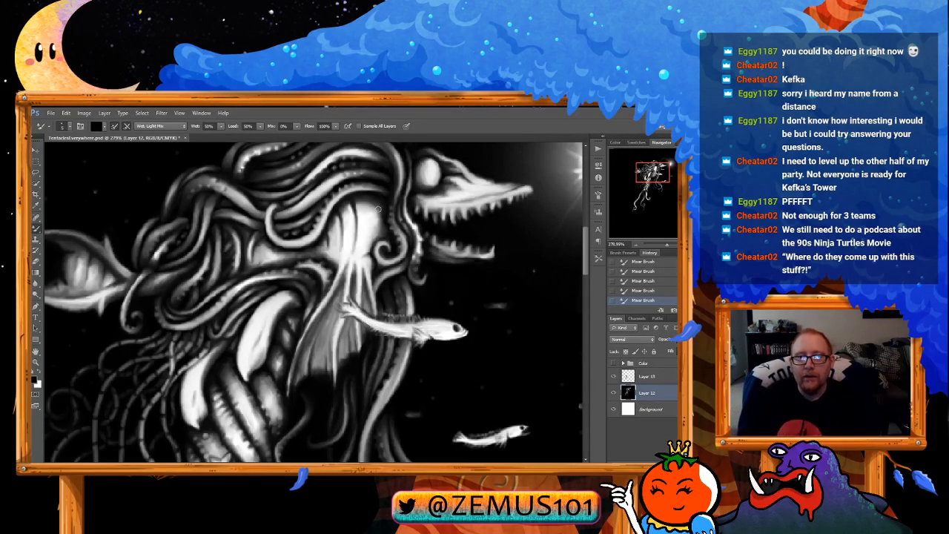
Step: Add white to the hair-like tentacles above the squid, and darken the long tentacle running beside the toothed jaw with black
{"action": "key", "text": "x"}
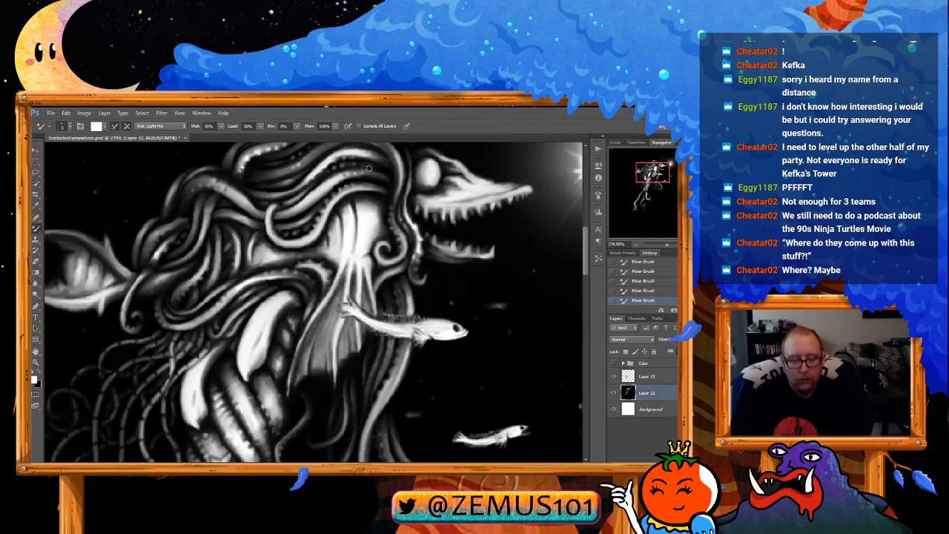
{"action": "key", "text": "x"}
{"action": "left_click_drag", "start_coordinate": [463, 234], "coordinate": [394, 229]}
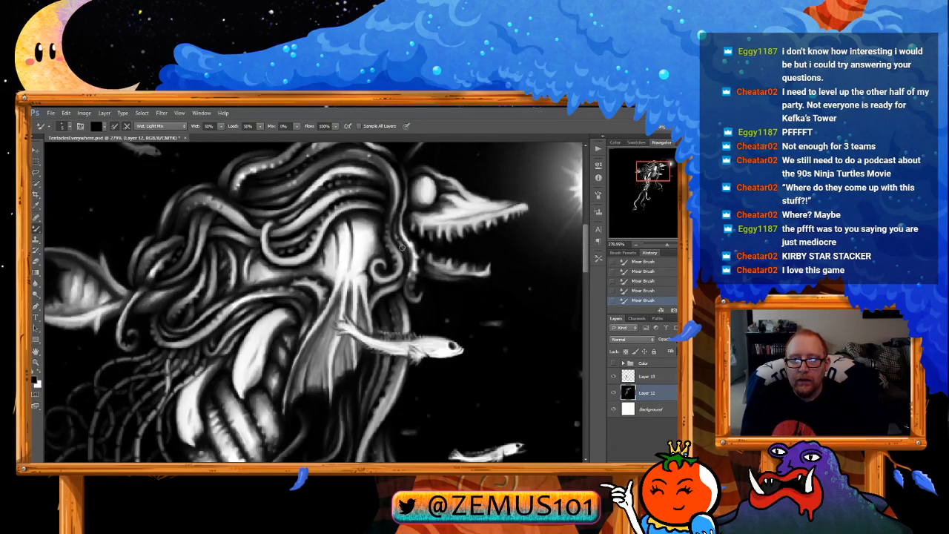
{"action": "scroll", "coordinate": [417, 224], "scroll_direction": "up", "scroll_amount": 1}
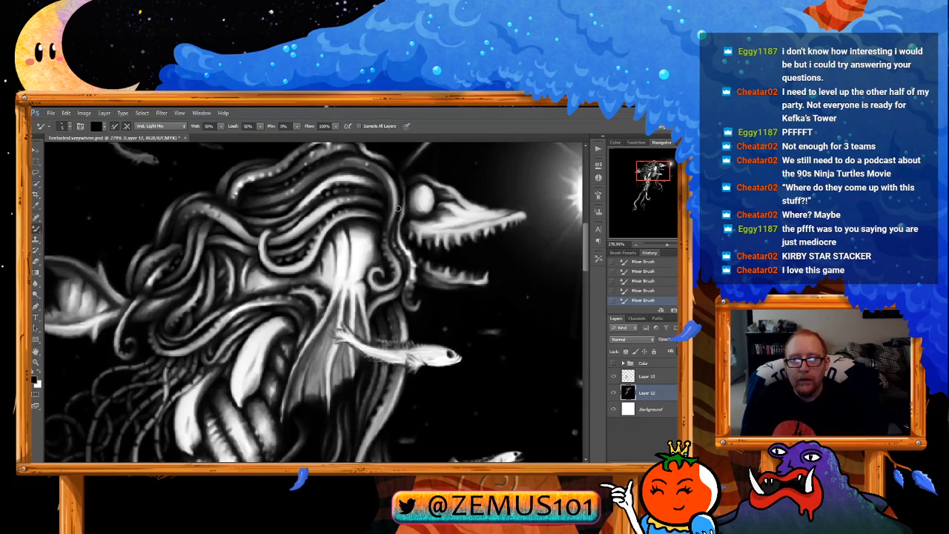
{"action": "scroll", "coordinate": [412, 220], "scroll_direction": "up", "scroll_amount": 1}
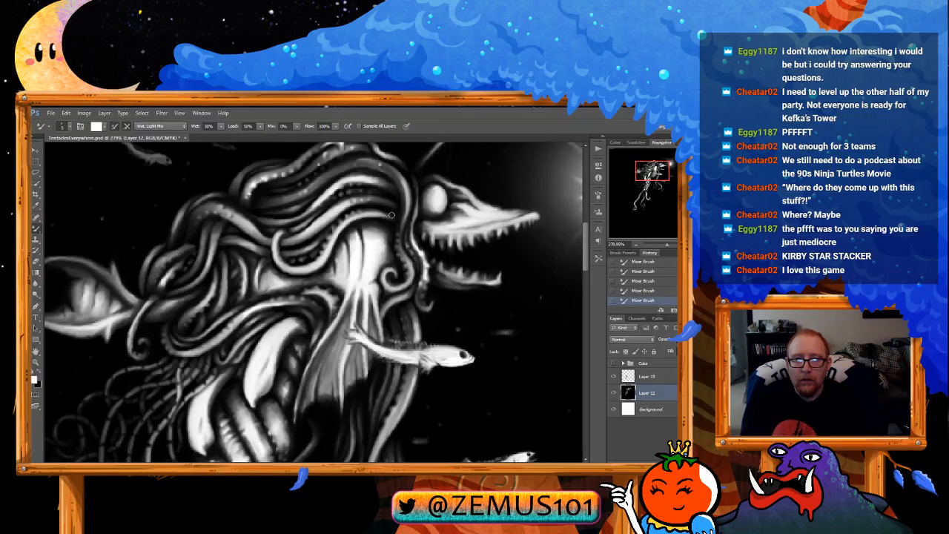
Step: Shade the tentacles arching over the squid's head beside the toothed fish's eye with alternating black and white strokes
{"action": "key", "text": "x"}
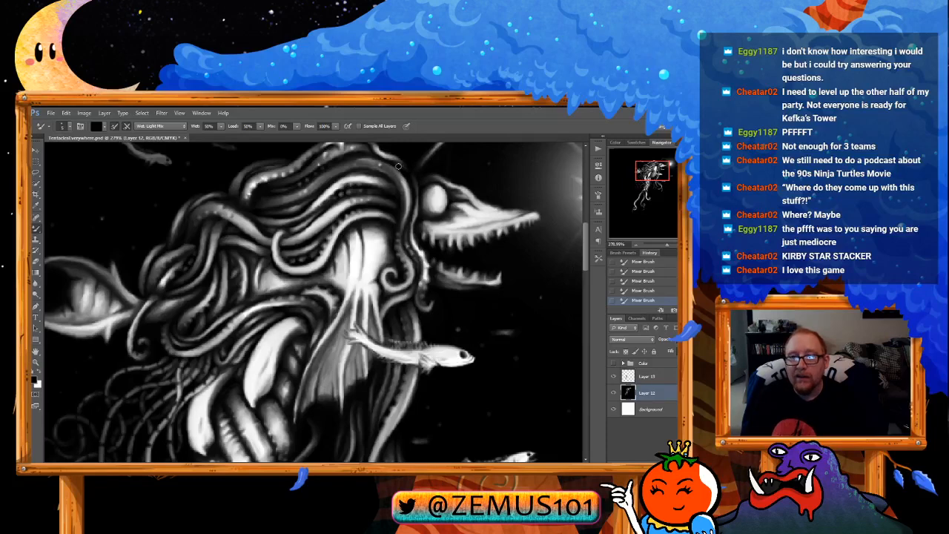
{"action": "left_click_drag", "start_coordinate": [391, 208], "coordinate": [391, 214]}
{"action": "key", "text": "x"}
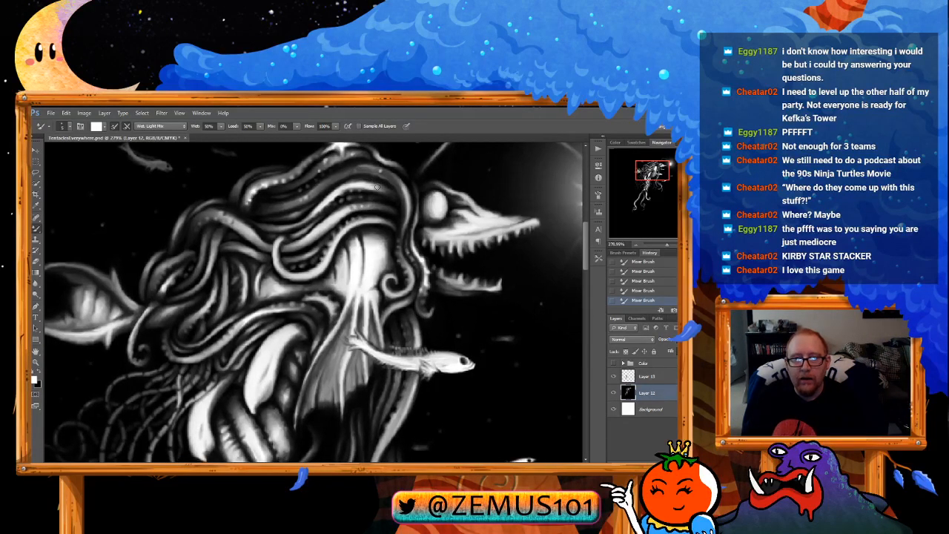
{"action": "key", "text": "x"}
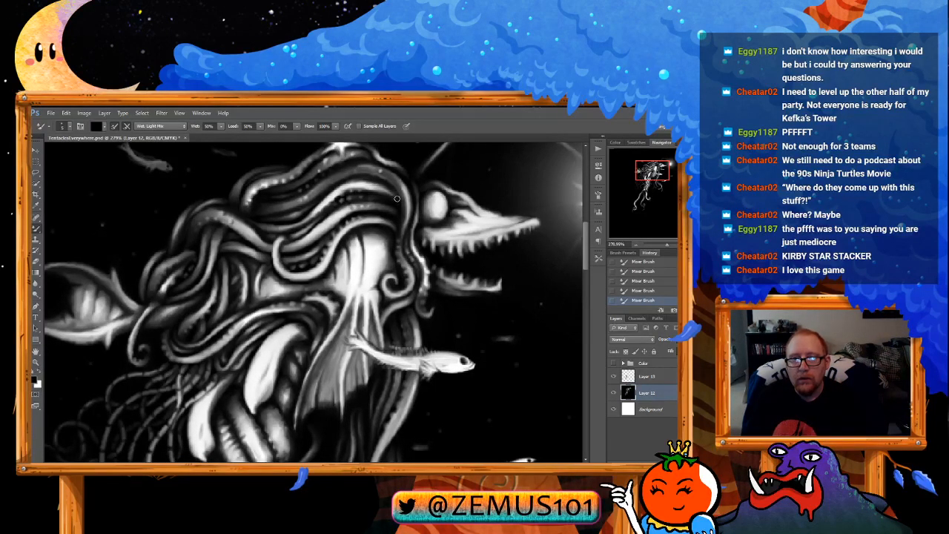
{"action": "left_click_drag", "start_coordinate": [391, 186], "coordinate": [394, 195]}
{"action": "key", "text": "x"}
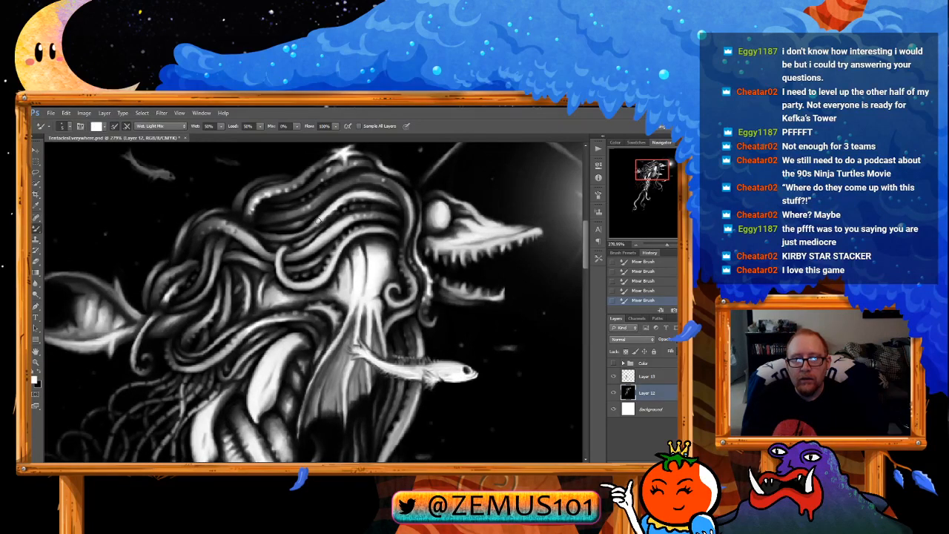
{"action": "left_click_drag", "start_coordinate": [401, 207], "coordinate": [392, 217]}
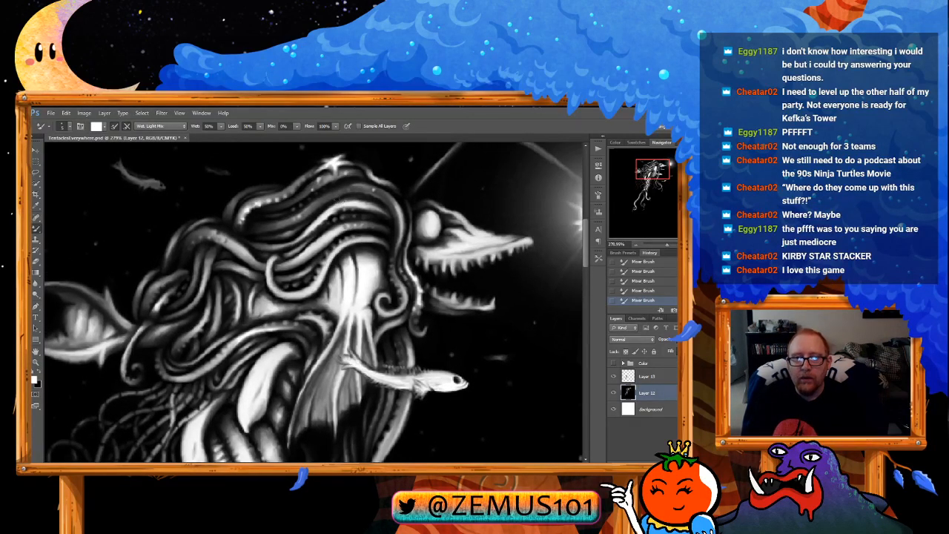
Step: Undo the last stroke and rework the tentacle bend behind the toothed fish's eye in white and black
{"action": "key", "text": "x"}
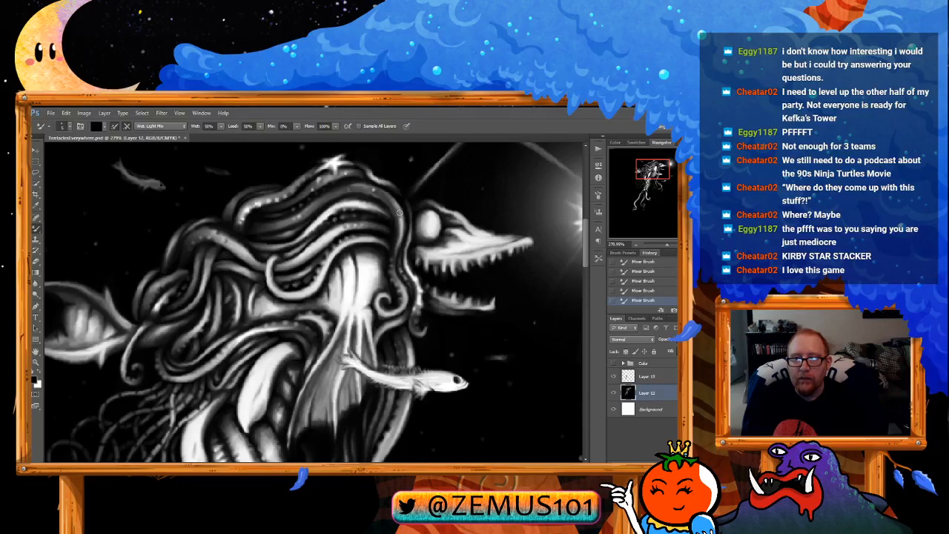
{"action": "key", "text": "ctrl+z"}
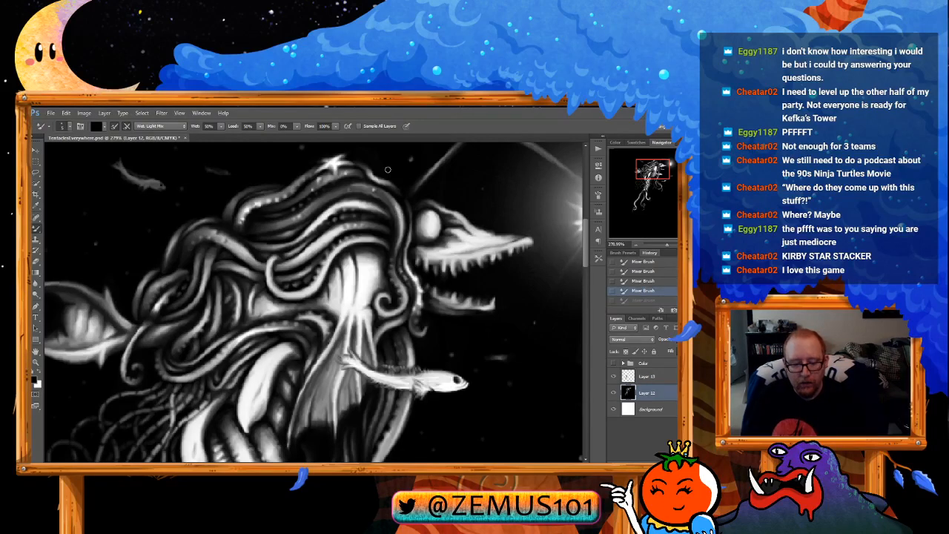
{"action": "key", "text": "x"}
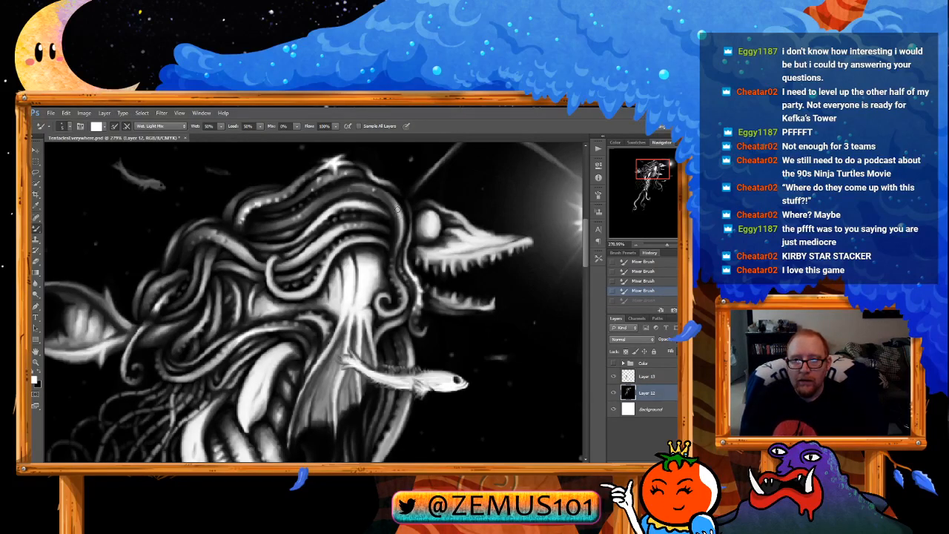
{"action": "left_click_drag", "start_coordinate": [397, 210], "coordinate": [393, 199]}
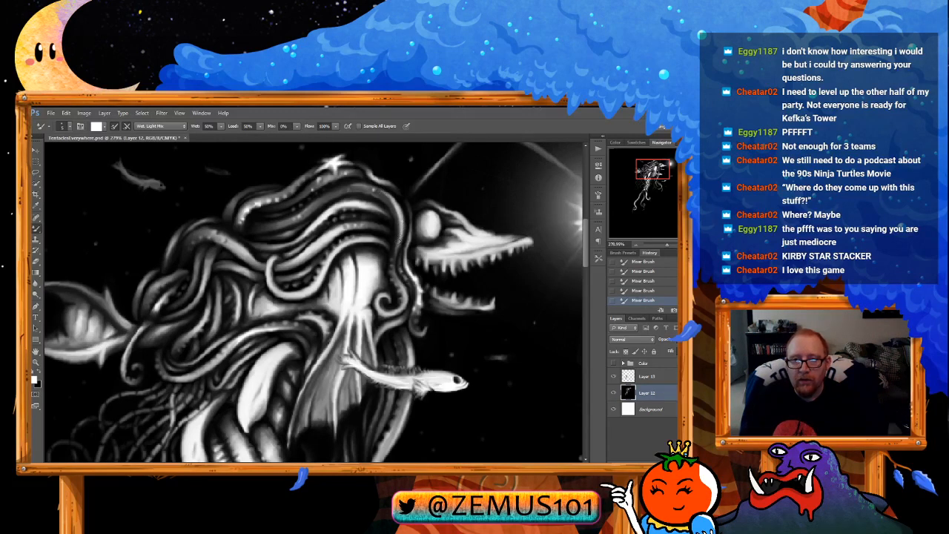
{"action": "key", "text": "x"}
{"action": "key", "text": "x"}
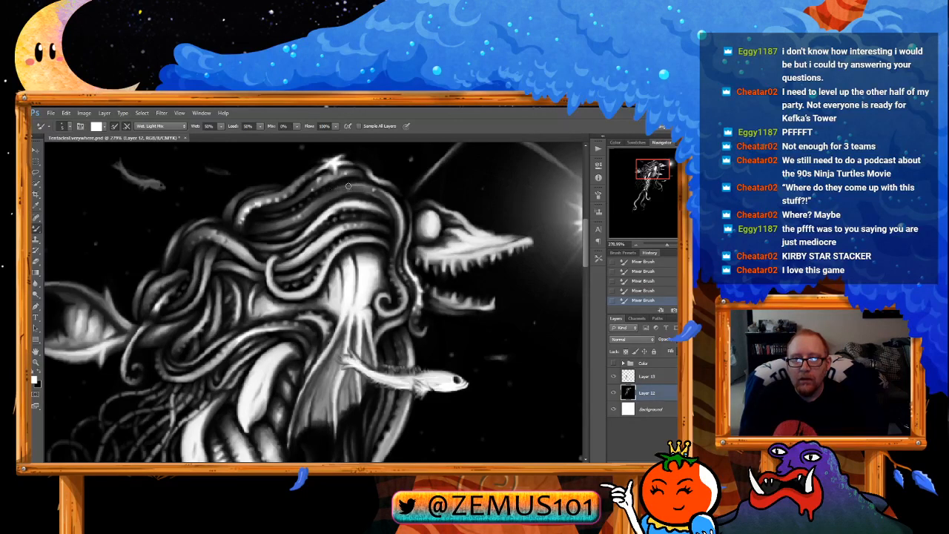
Step: Refine the outer tentacle that descends from the crown past the toothed fish's head, using black edges and white highlights
{"action": "key", "text": "x"}
{"action": "key", "text": "x"}
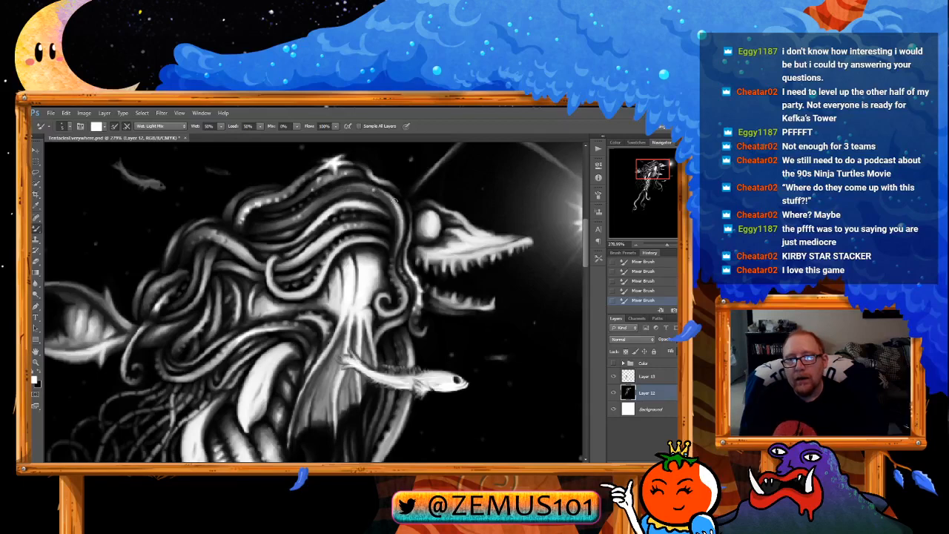
{"action": "key", "text": "x"}
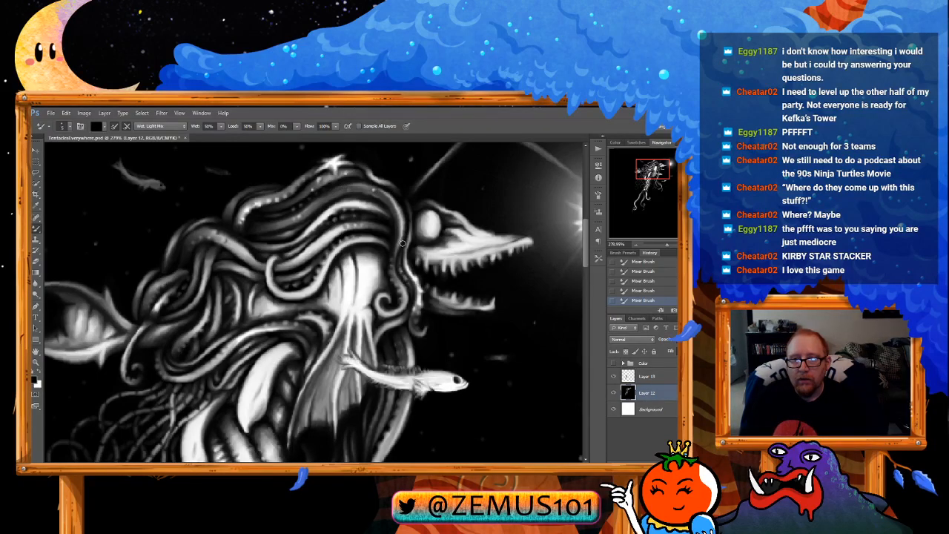
{"action": "key", "text": "x"}
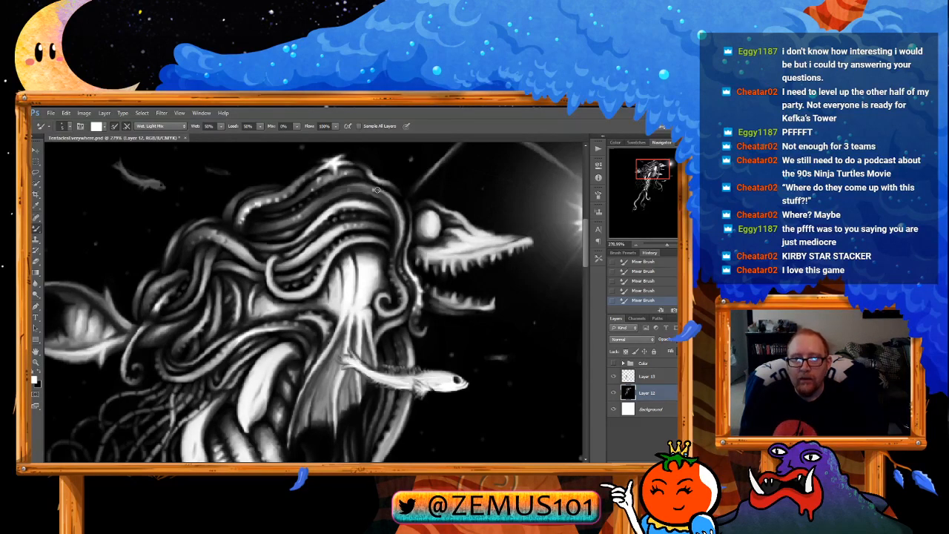
Step: Touch up the crown tentacles around the small starfish with white highlights and clean their outline in black
{"action": "key", "text": "x"}
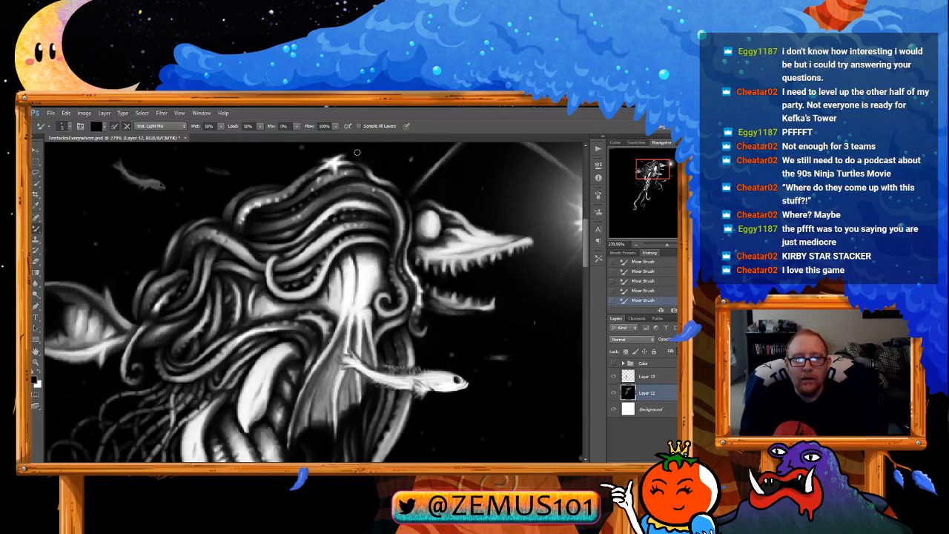
{"action": "key", "text": "x"}
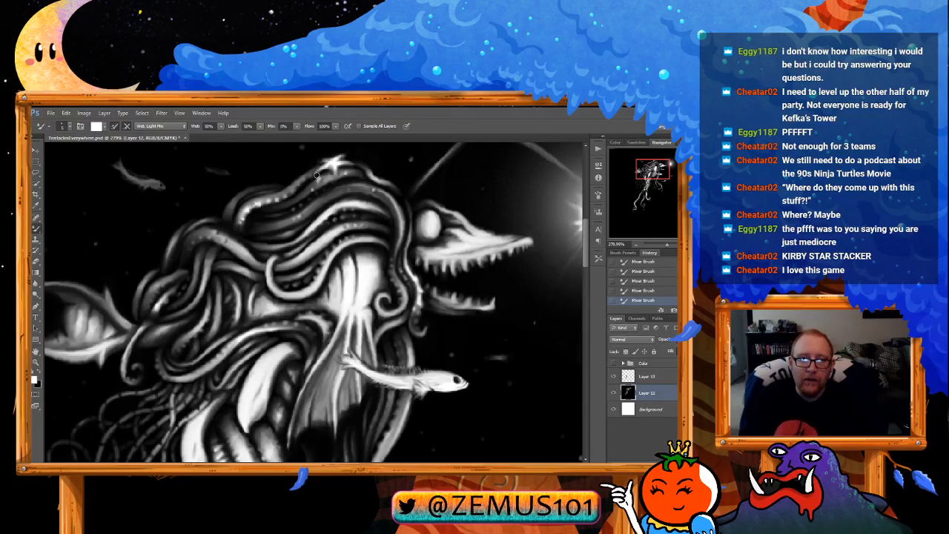
{"action": "key", "text": "x"}
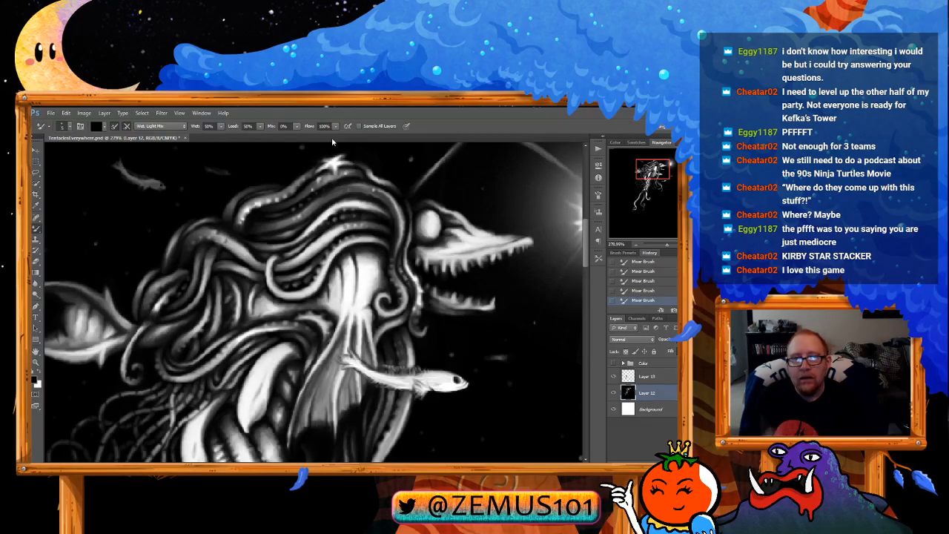
{"action": "key", "text": "x"}
{"action": "left_click_drag", "start_coordinate": [312, 177], "coordinate": [318, 167]}
{"action": "key", "text": "x"}
{"action": "key", "text": "x"}
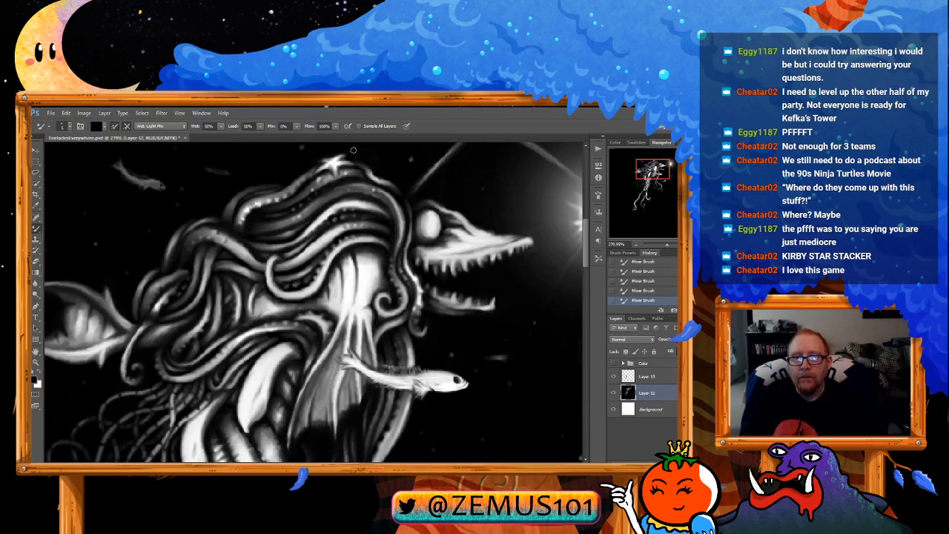
{"action": "left_click_drag", "start_coordinate": [333, 156], "coordinate": [330, 172]}
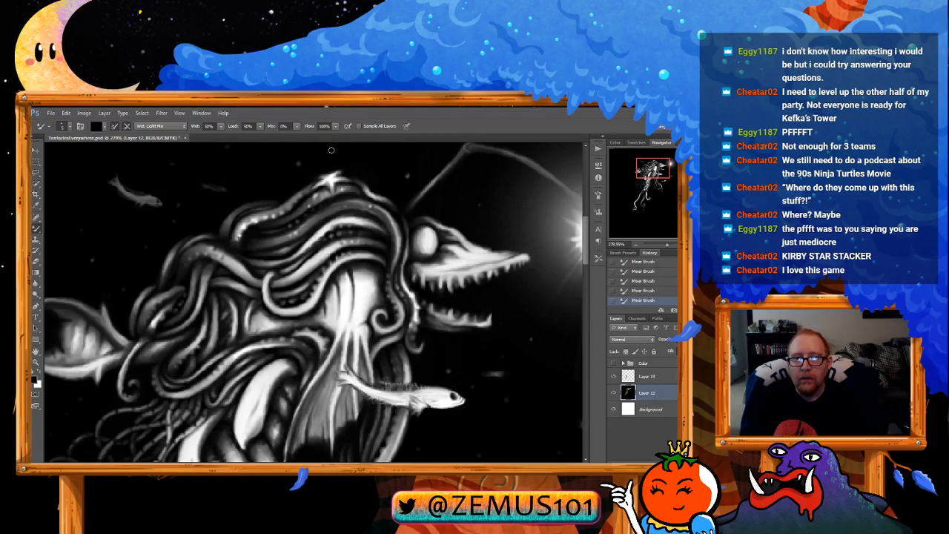
{"action": "left_click_drag", "start_coordinate": [318, 192], "coordinate": [326, 185]}
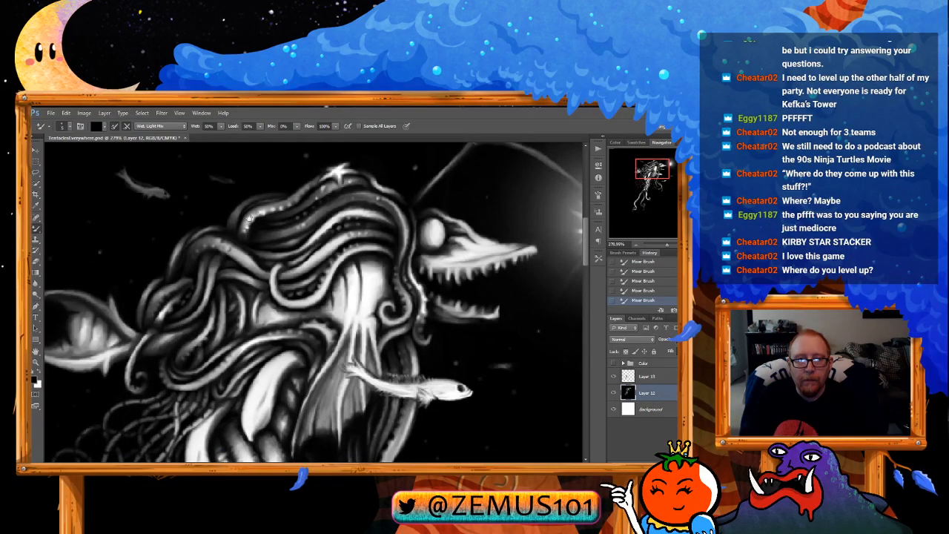
Step: Deepen the gaps and brighten the strands of the hanging tentacles midway between the finned tail and the squid
{"action": "left_click_drag", "start_coordinate": [255, 195], "coordinate": [330, 152]}
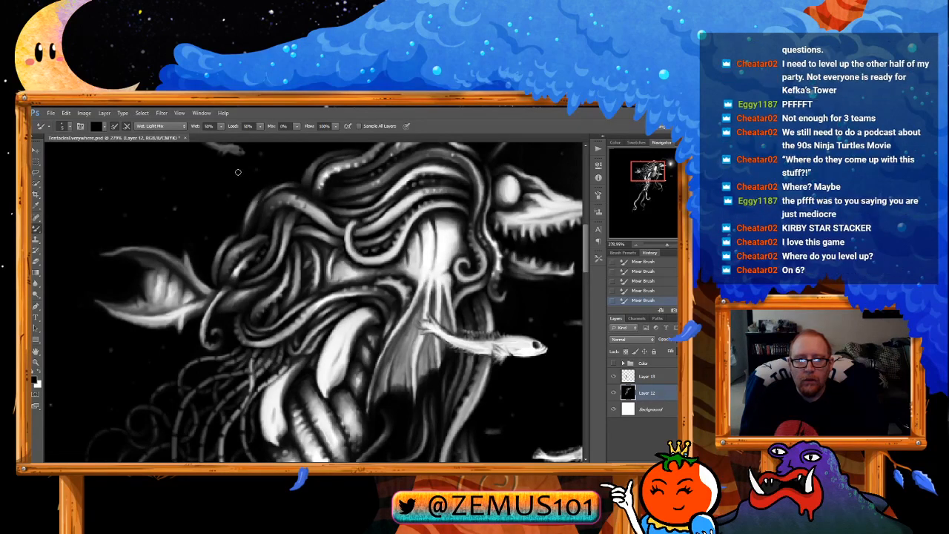
{"action": "key", "text": "x"}
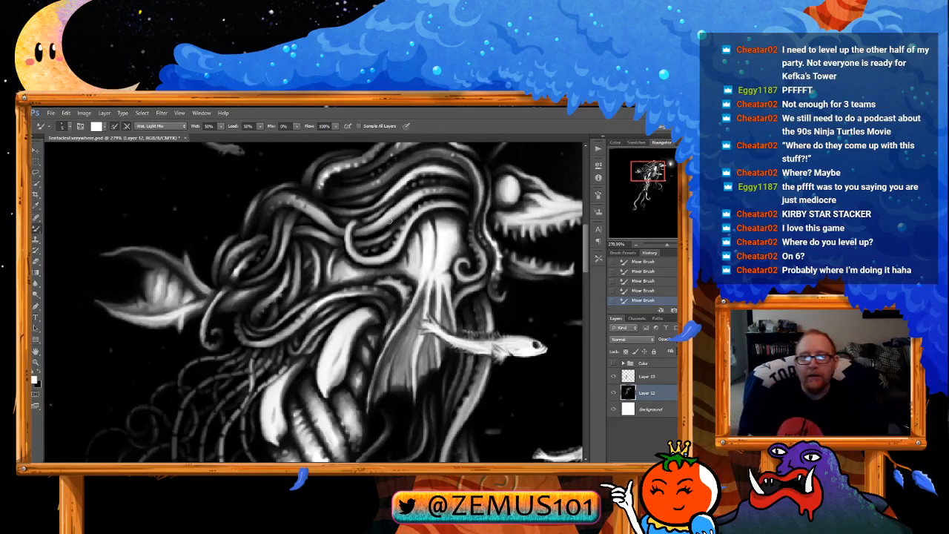
{"action": "key", "text": "x"}
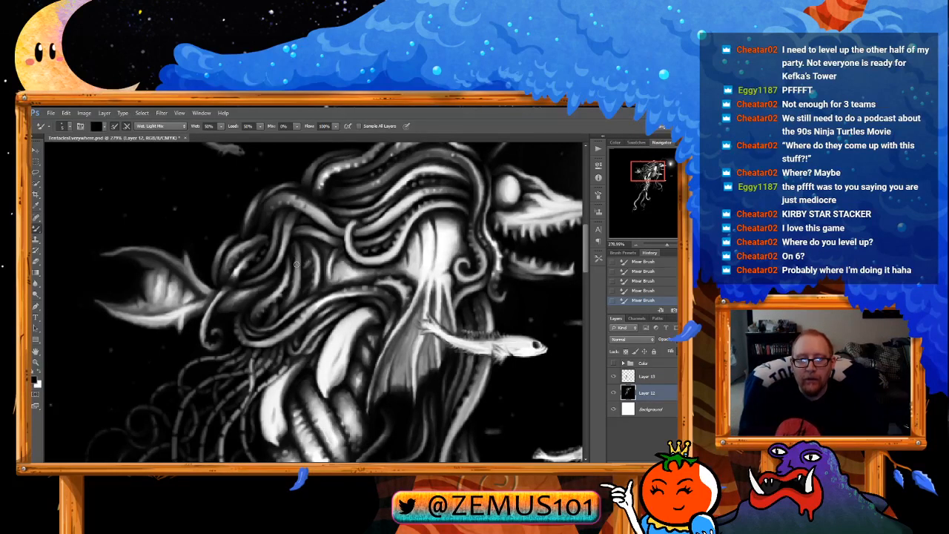
{"action": "key", "text": "x"}
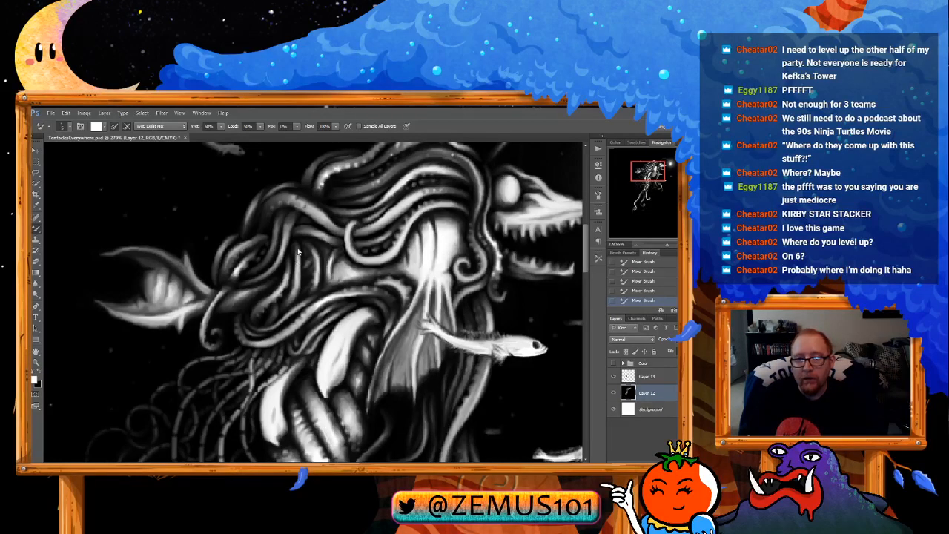
{"action": "key", "text": "x"}
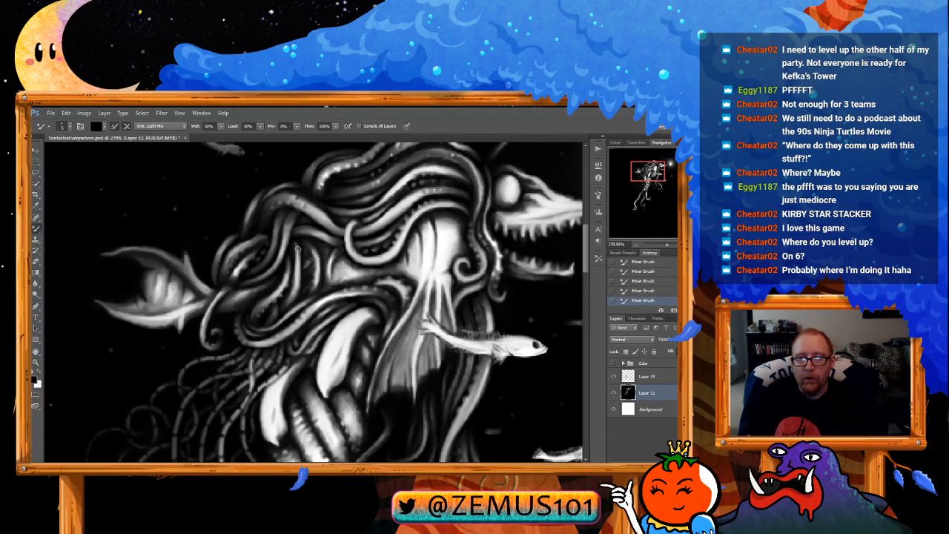
{"action": "key", "text": "x"}
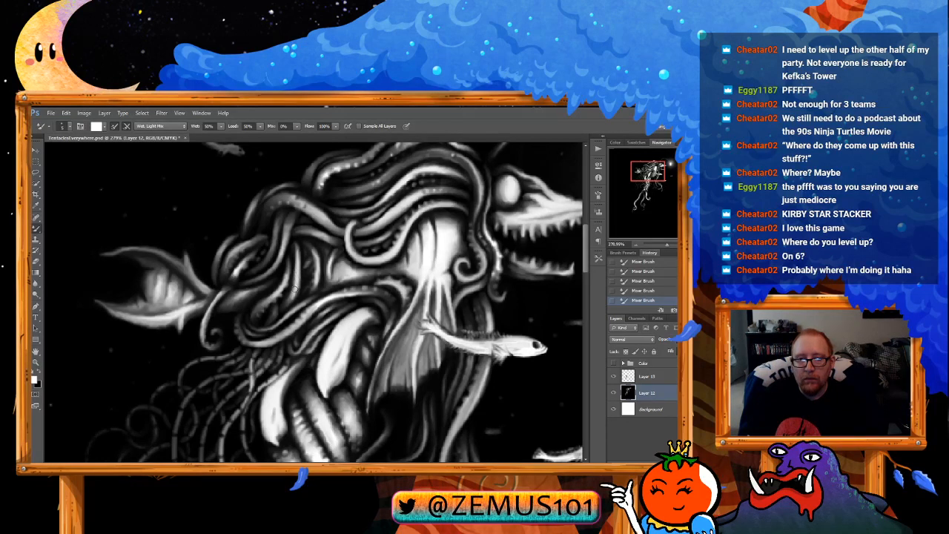
{"action": "key", "text": "x"}
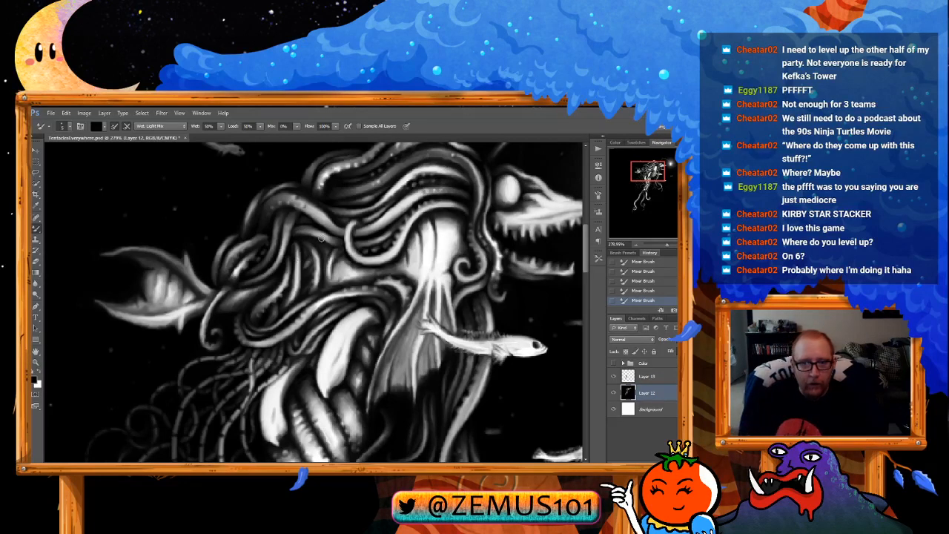
Step: Shade the humped cluster of tentacles above the finned tail with alternating white and black strokes
{"action": "key", "text": "x"}
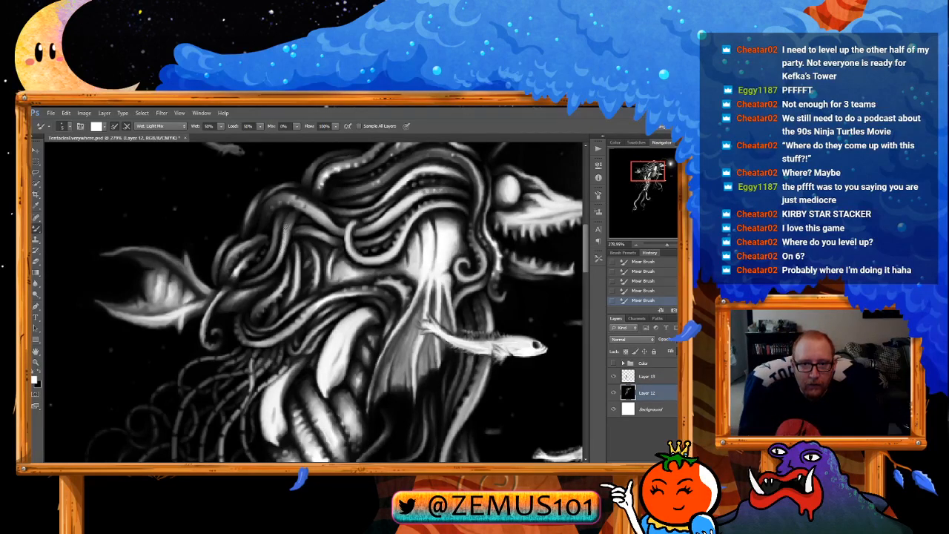
{"action": "key", "text": "x"}
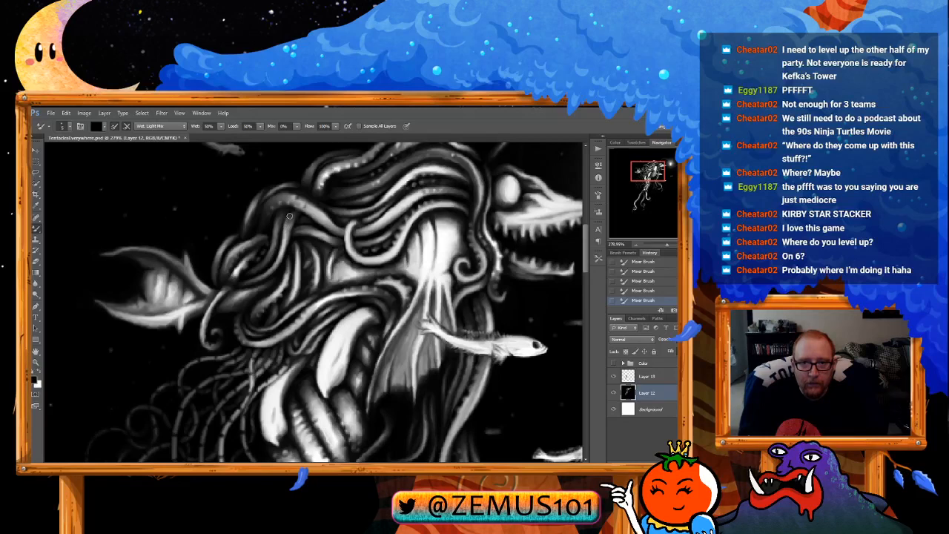
{"action": "key", "text": "x"}
{"action": "key", "text": "x"}
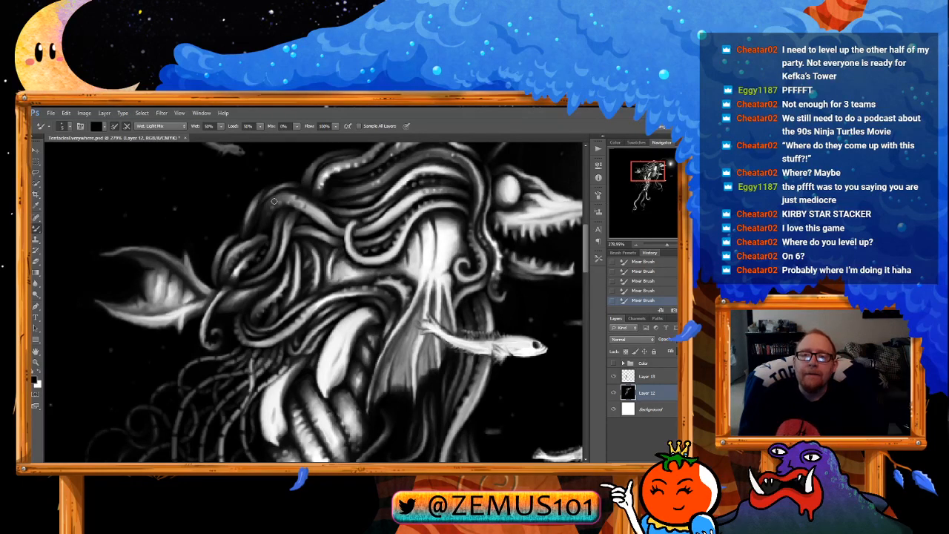
{"action": "key", "text": "x"}
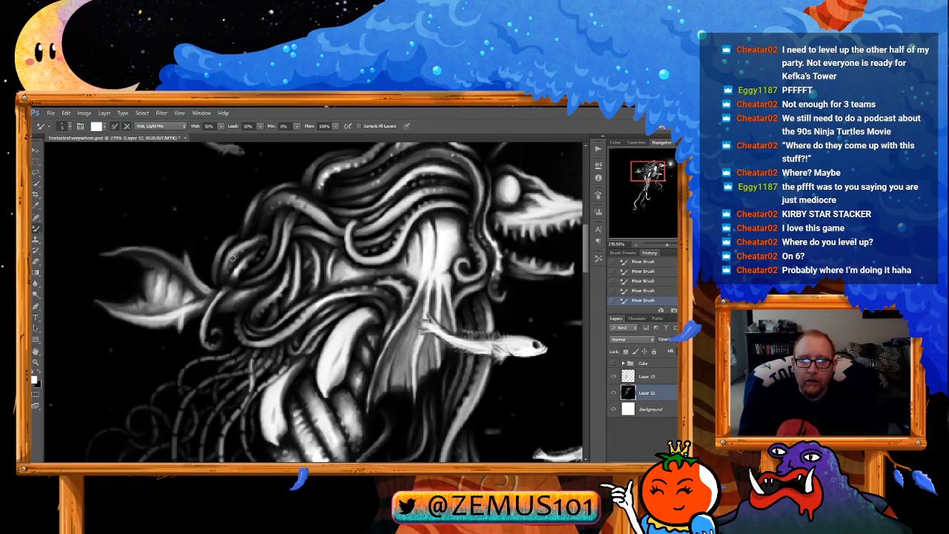
{"action": "key", "text": "x"}
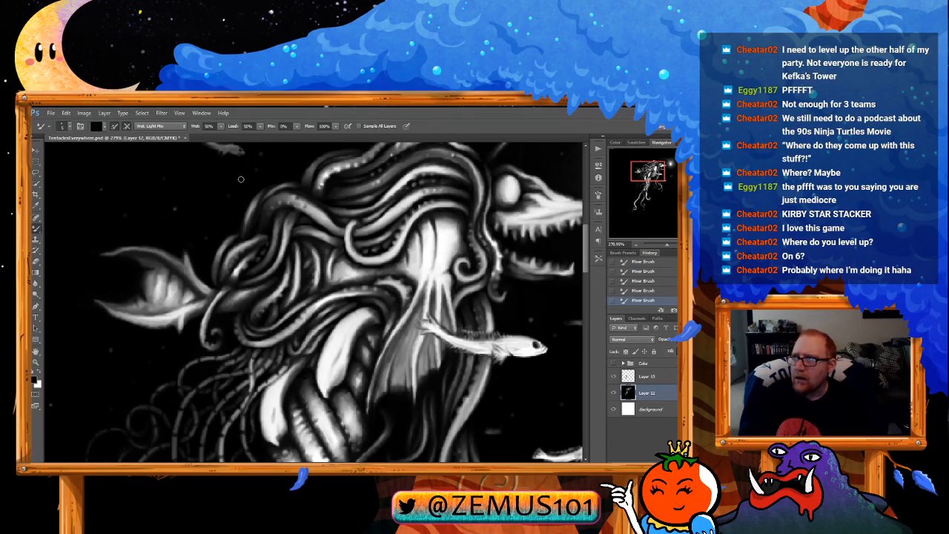
Step: Refine the outer edge of the humped tentacles above the finned tail with alternating white highlights and black shading
{"action": "scroll", "coordinate": [255, 226], "scroll_direction": "right", "scroll_amount": 2}
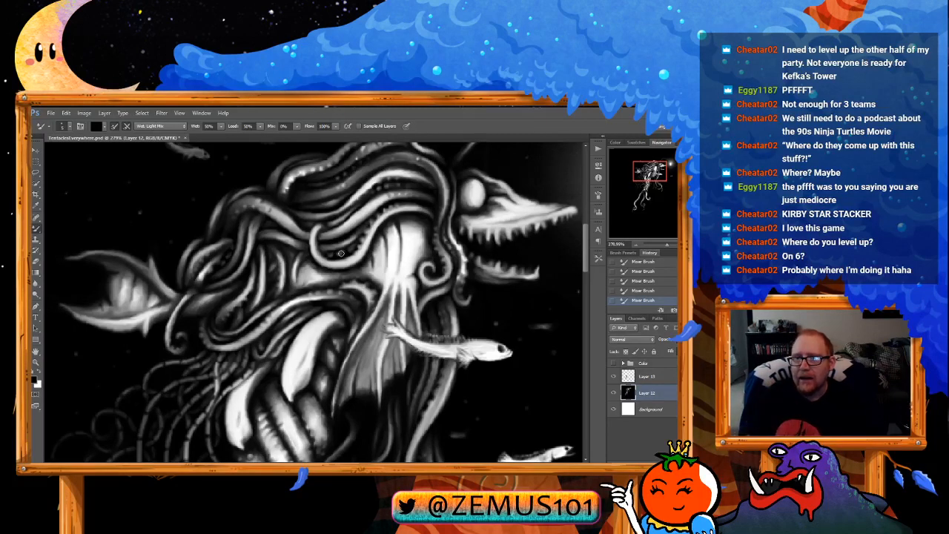
{"action": "left_click_drag", "start_coordinate": [427, 199], "coordinate": [474, 223]}
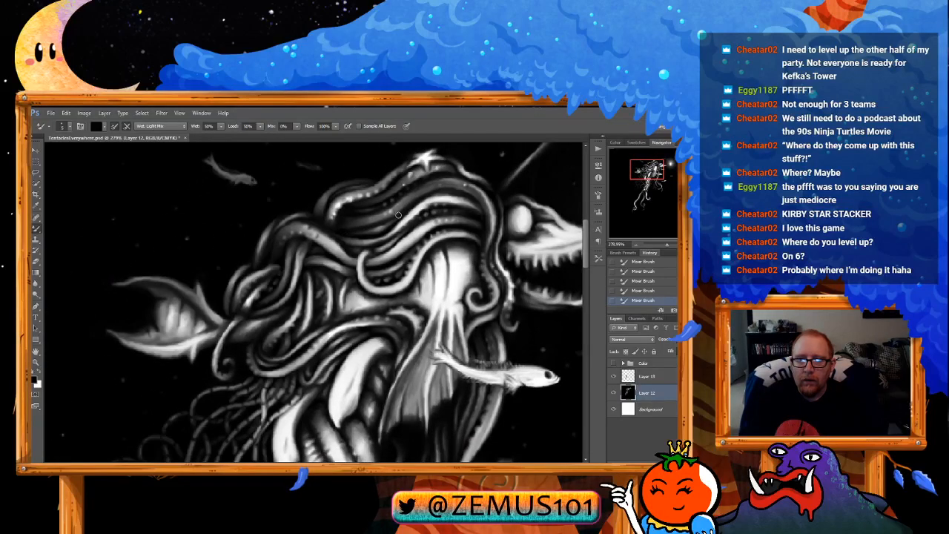
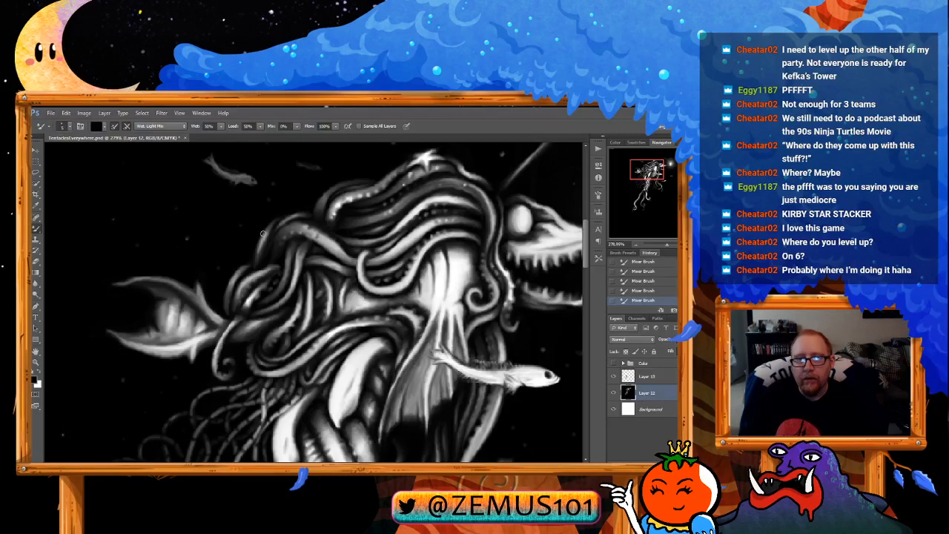
{"action": "key", "text": "x"}
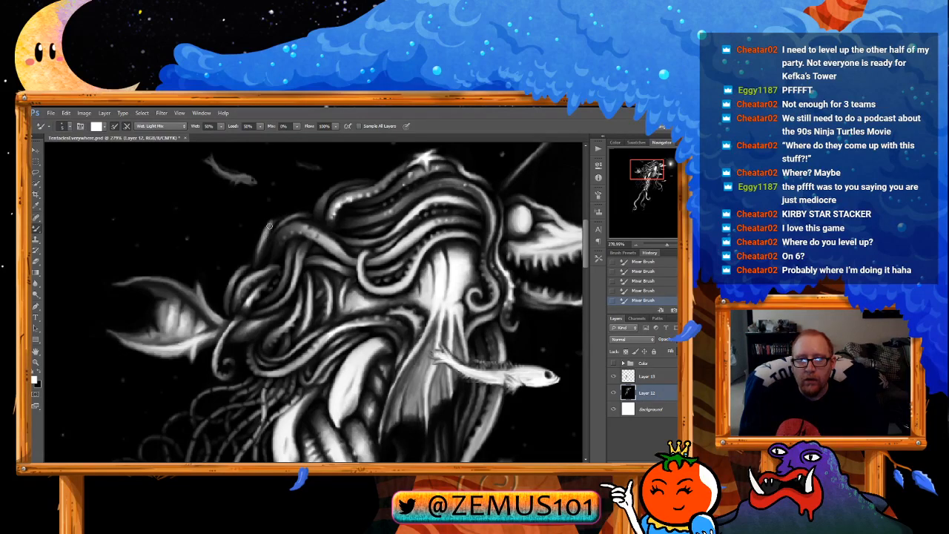
{"action": "key", "text": "x"}
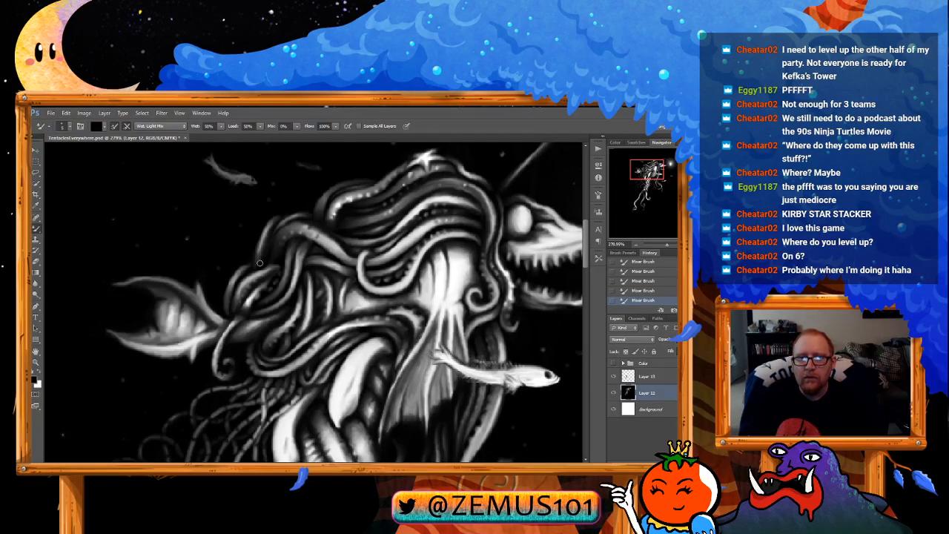
{"action": "key", "text": "x"}
{"action": "key", "text": "x"}
{"action": "key", "text": "x"}
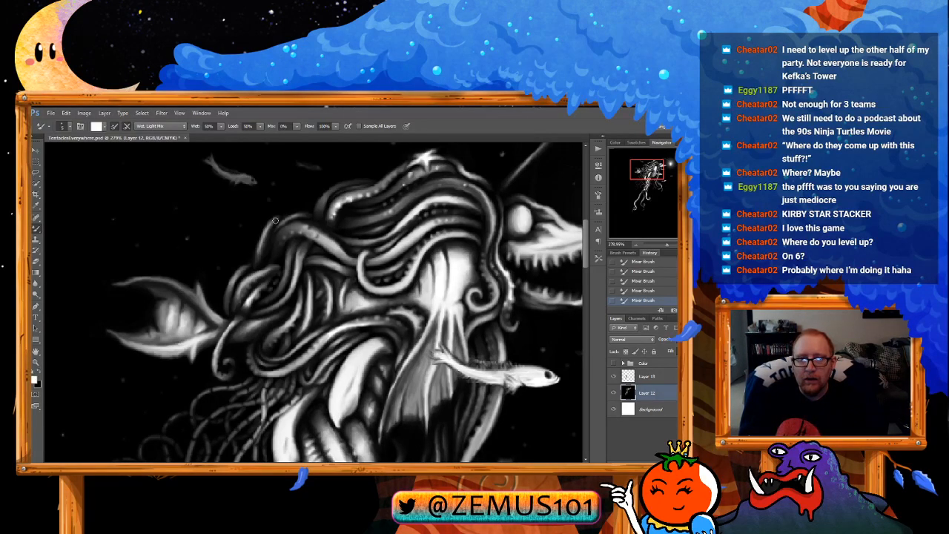
{"action": "key", "text": "x"}
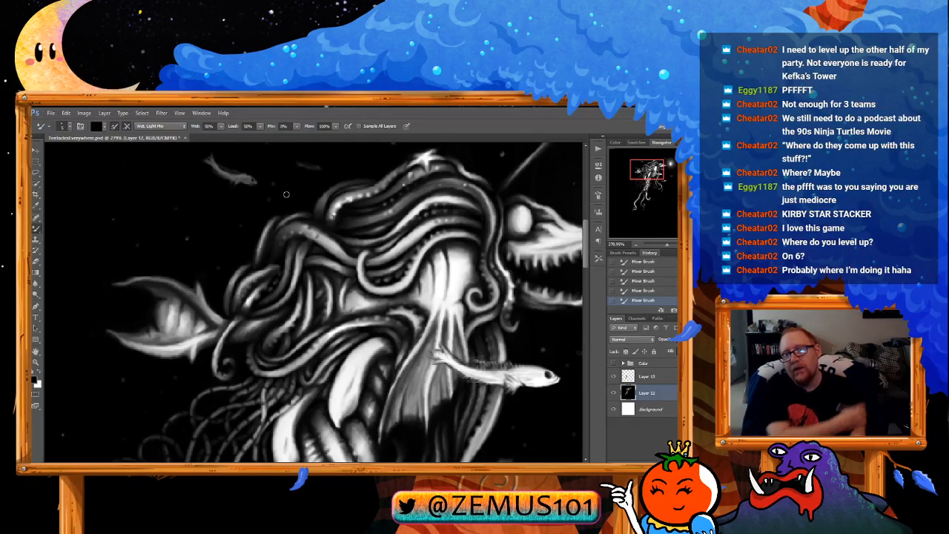
{"action": "key", "text": "x"}
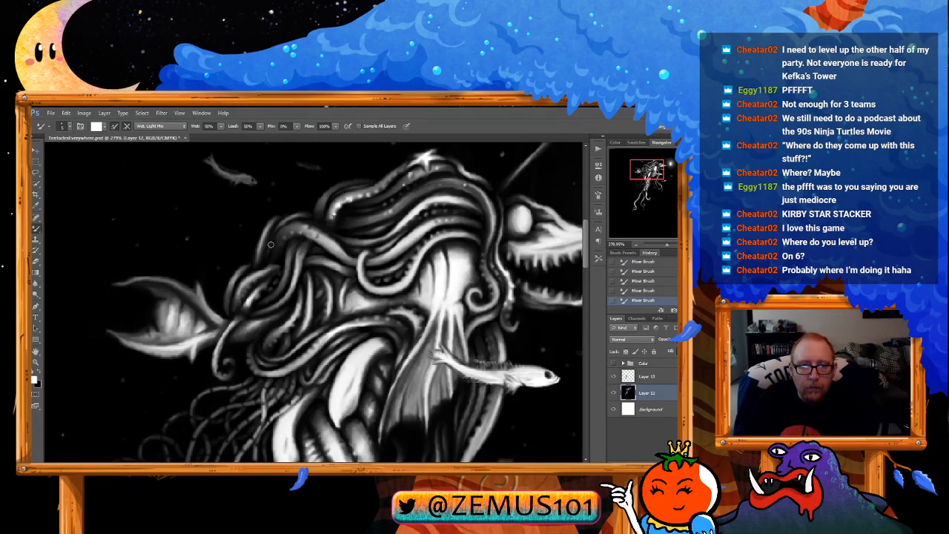
{"action": "key", "text": "x"}
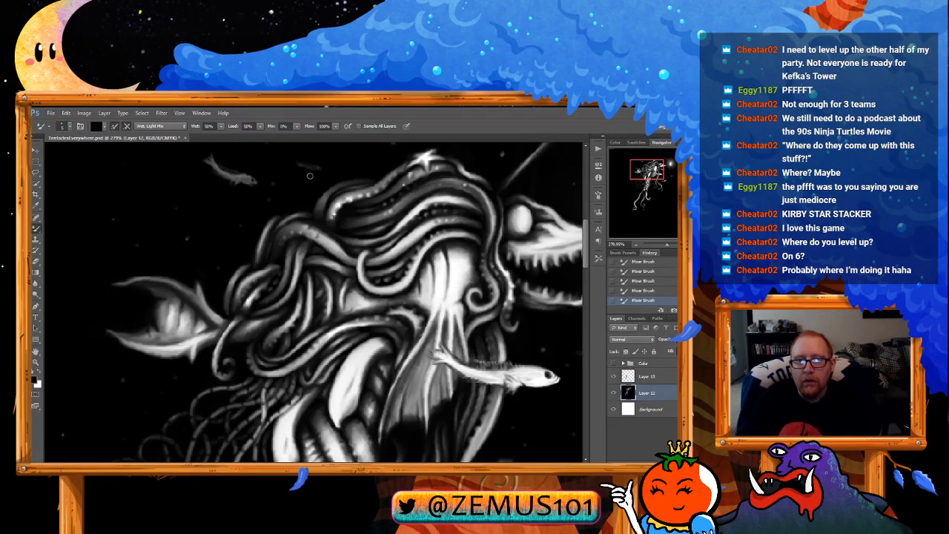
Step: Touch up the rear slope of the crown tentacles behind the small starfish with black edges and white highlights
{"action": "left_click_drag", "start_coordinate": [339, 171], "coordinate": [313, 168]}
{"action": "left_click_drag", "start_coordinate": [245, 241], "coordinate": [237, 262]}
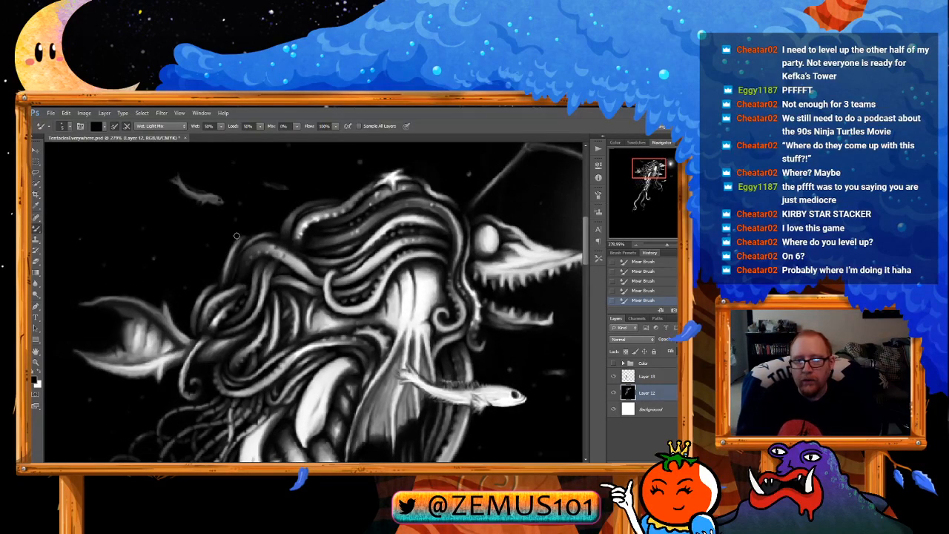
{"action": "left_click_drag", "start_coordinate": [322, 211], "coordinate": [314, 215]}
{"action": "left_click_drag", "start_coordinate": [338, 186], "coordinate": [329, 184]}
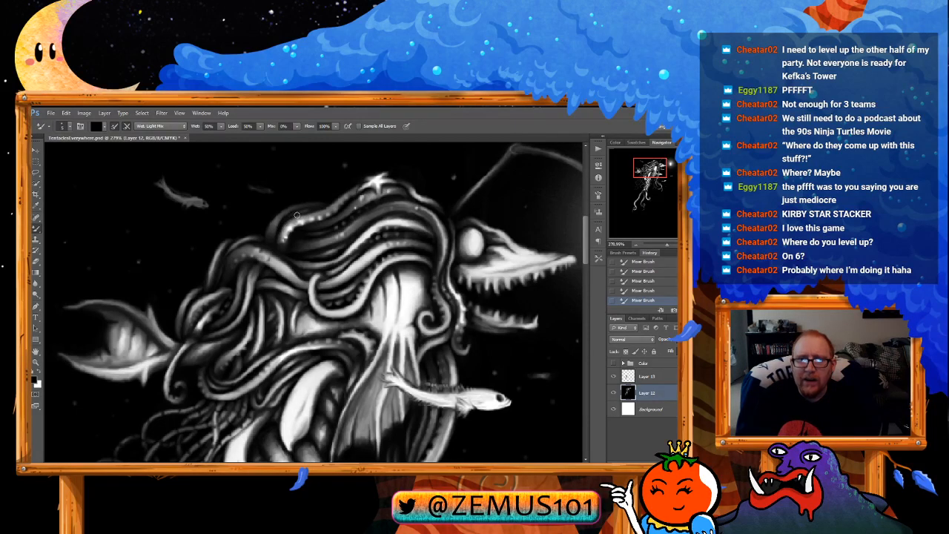
{"action": "key", "text": "x"}
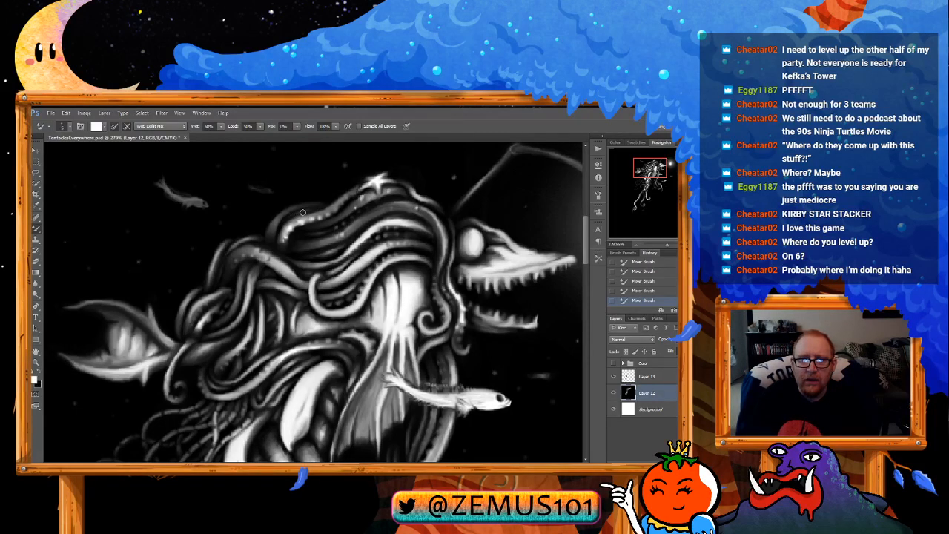
{"action": "key", "text": "x"}
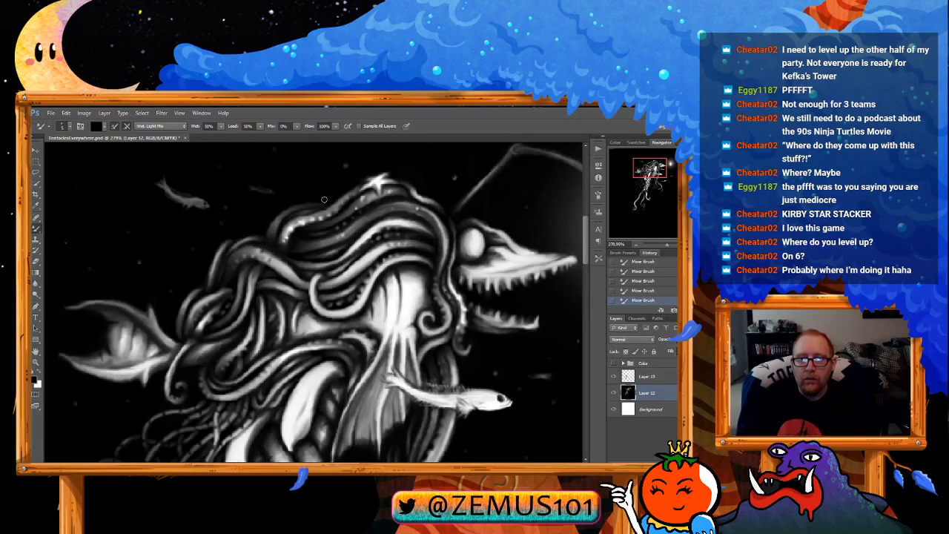
{"action": "left_click_drag", "start_coordinate": [409, 223], "coordinate": [362, 201]}
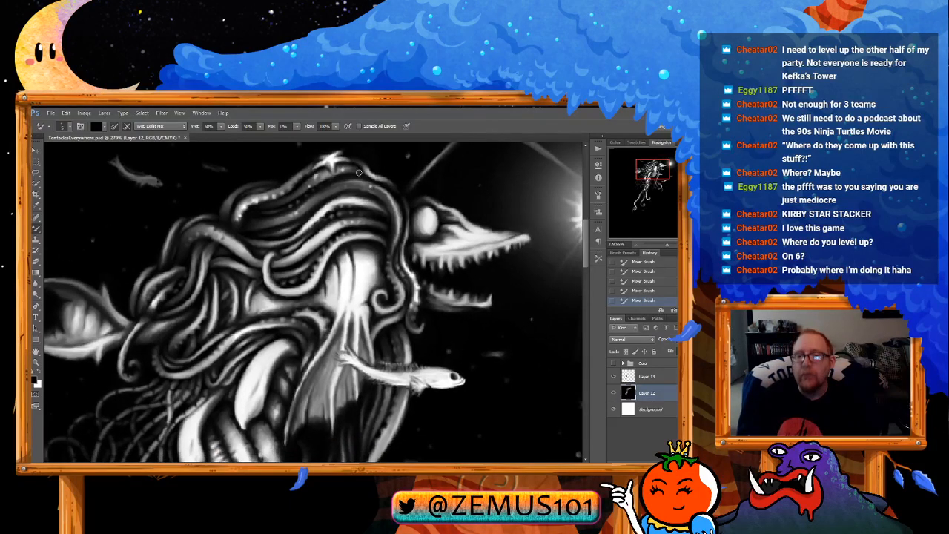
Step: Shade the narrow twisted strand between the bright trunk lobe and the squid's mantle with white and black strokes
{"action": "scroll", "coordinate": [358, 173], "scroll_direction": "down", "scroll_amount": 5}
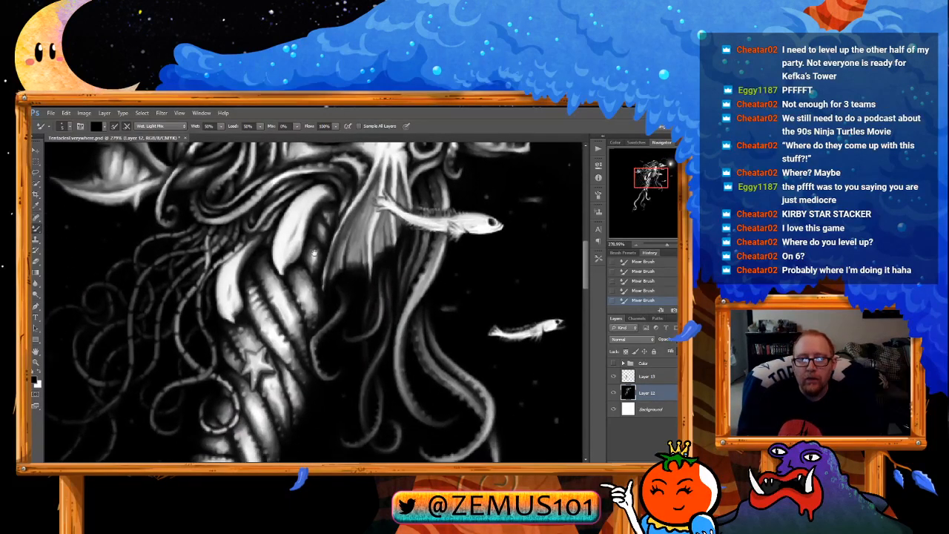
{"action": "key", "text": "x"}
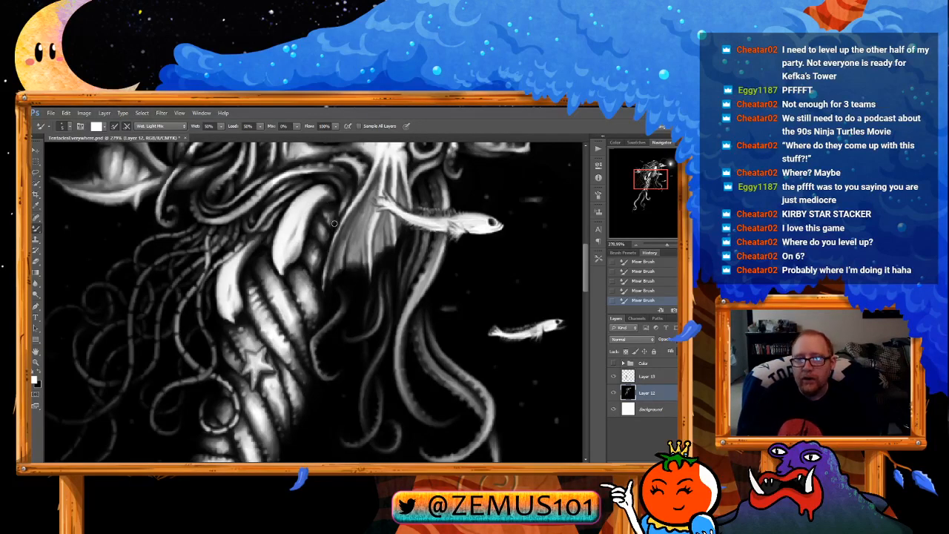
{"action": "key", "text": "x"}
{"action": "key", "text": "x"}
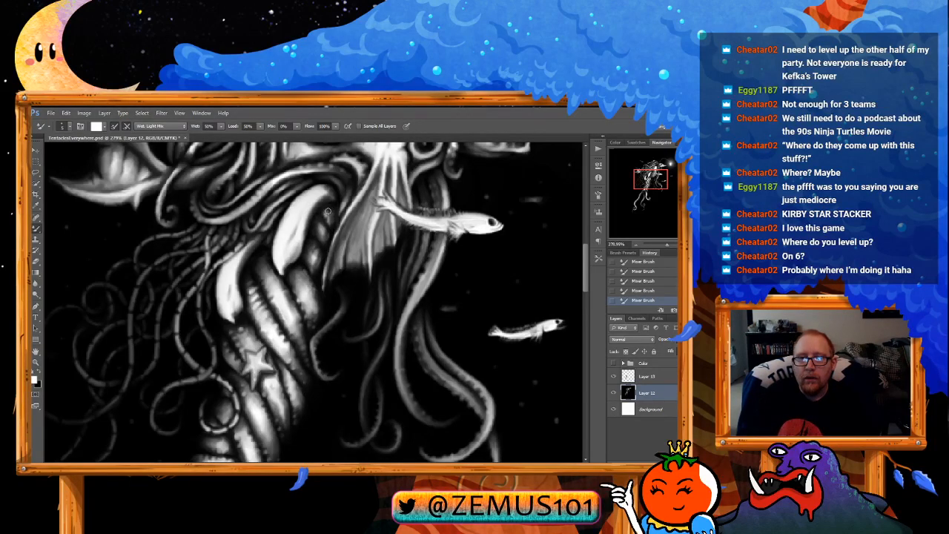
{"action": "key", "text": "x"}
{"action": "left_click_drag", "start_coordinate": [345, 215], "coordinate": [351, 205]}
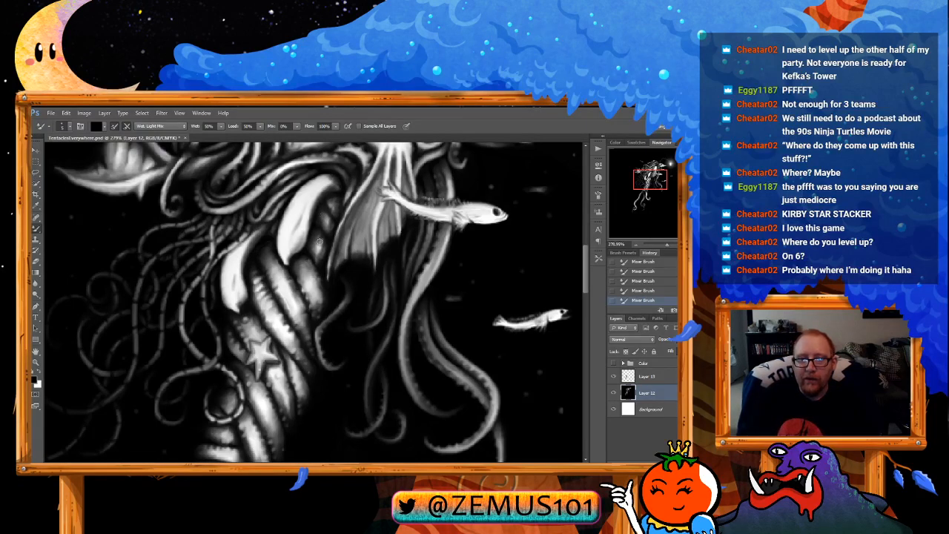
{"action": "key", "text": "x"}
{"action": "key", "text": "x"}
{"action": "scroll", "coordinate": [333, 197], "scroll_direction": "down", "scroll_amount": 3}
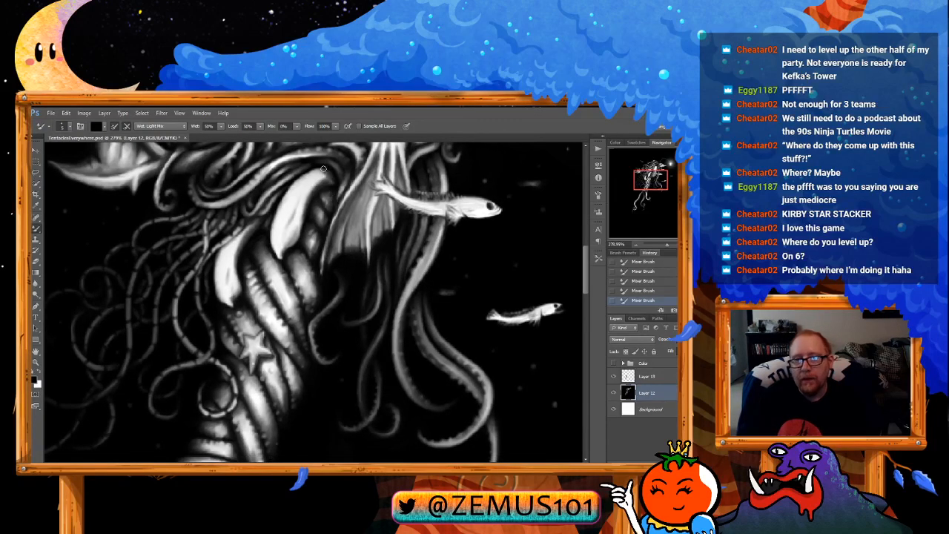
Step: Examine the twisted trunk from below the squid down past its starfish and ring to the lower tentacles
{"action": "scroll", "coordinate": [333, 206], "scroll_direction": "down", "scroll_amount": 3}
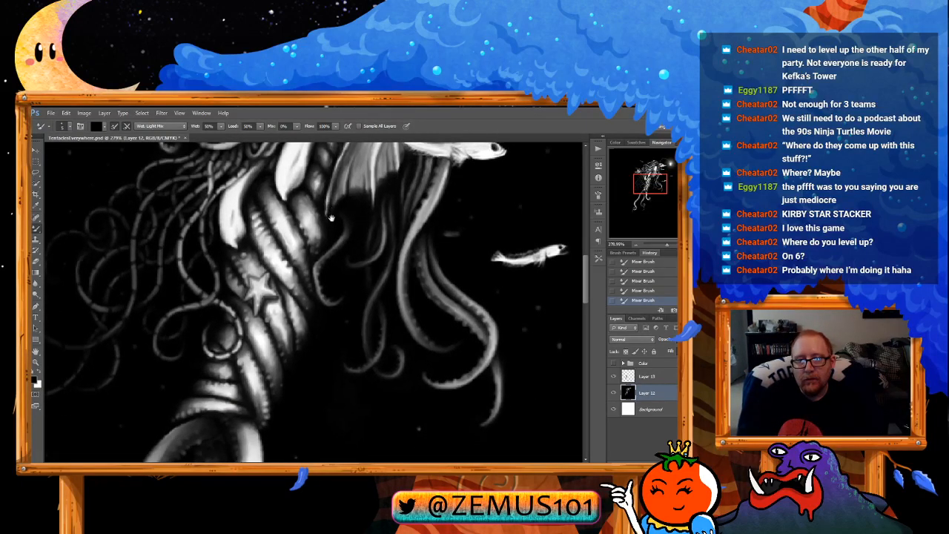
{"action": "scroll", "coordinate": [334, 211], "scroll_direction": "left", "scroll_amount": 2}
{"action": "left_click_drag", "start_coordinate": [335, 215], "coordinate": [341, 210]}
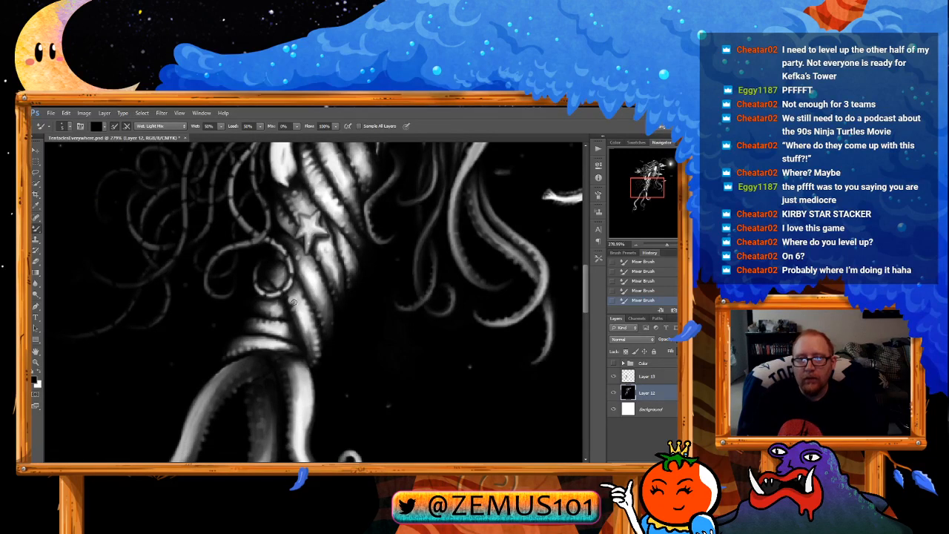
{"action": "scroll", "coordinate": [309, 231], "scroll_direction": "up", "scroll_amount": 2}
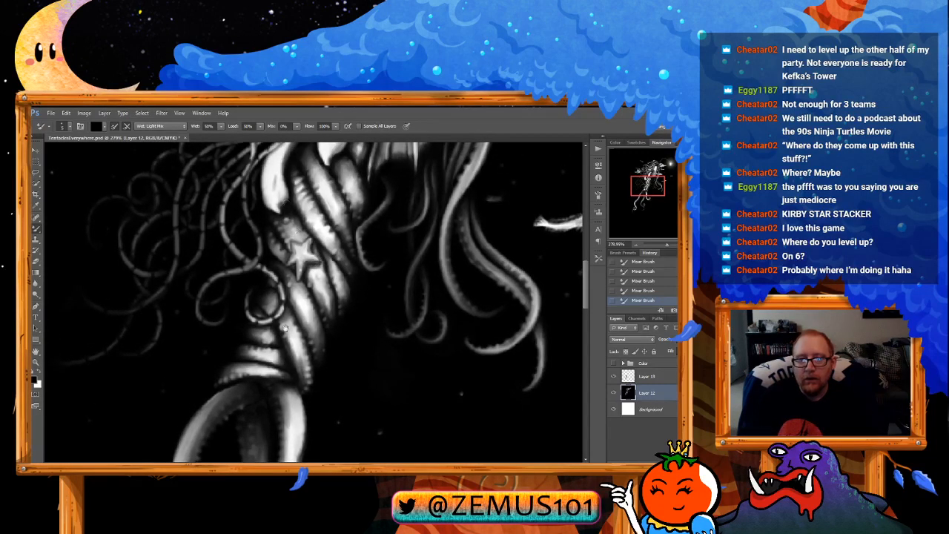
{"action": "scroll", "coordinate": [297, 218], "scroll_direction": "down", "scroll_amount": 3}
{"action": "scroll", "coordinate": [296, 219], "scroll_direction": "left", "scroll_amount": 3}
{"action": "key", "text": "x"}
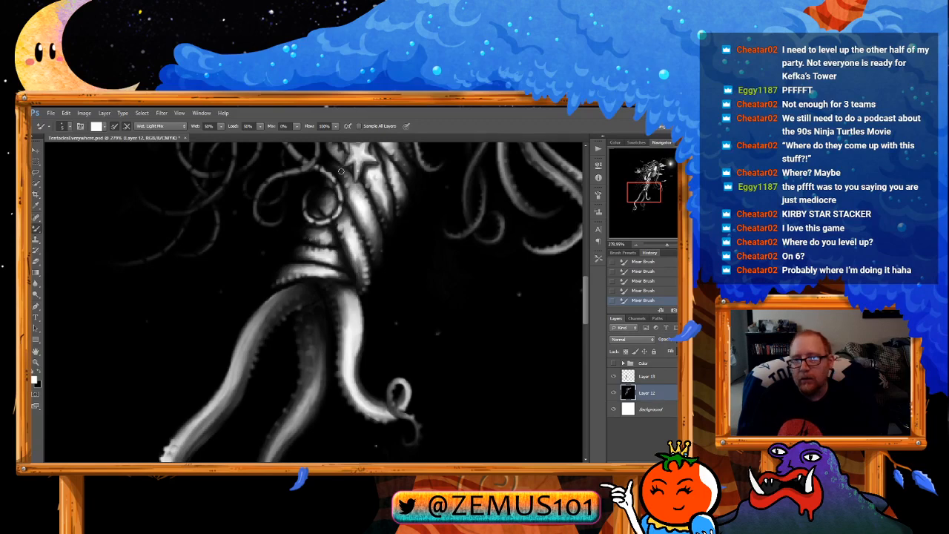
{"action": "scroll", "coordinate": [341, 171], "scroll_direction": "up", "scroll_amount": 1}
{"action": "scroll", "coordinate": [341, 171], "scroll_direction": "right", "scroll_amount": 1}
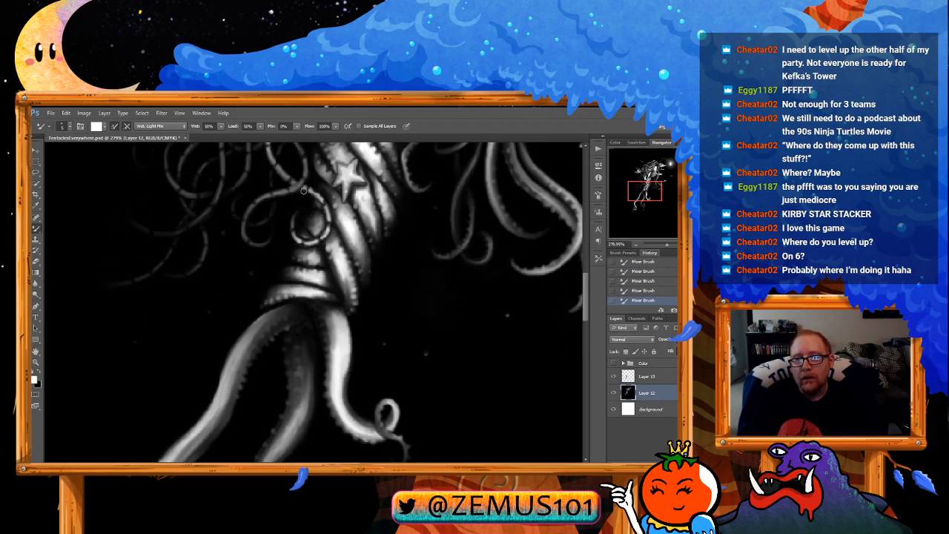
{"action": "key", "text": "ctrl+space"}
{"action": "mouse_move", "coordinate": [304, 260]}
{"action": "left_mouse_down"}
{"action": "mouse_move", "coordinate": [334, 248]}
{"action": "mouse_move", "coordinate": [256, 269]}
{"action": "mouse_move", "coordinate": [372, 254]}
{"action": "mouse_move", "coordinate": [381, 262]}
{"action": "left_mouse_up"}
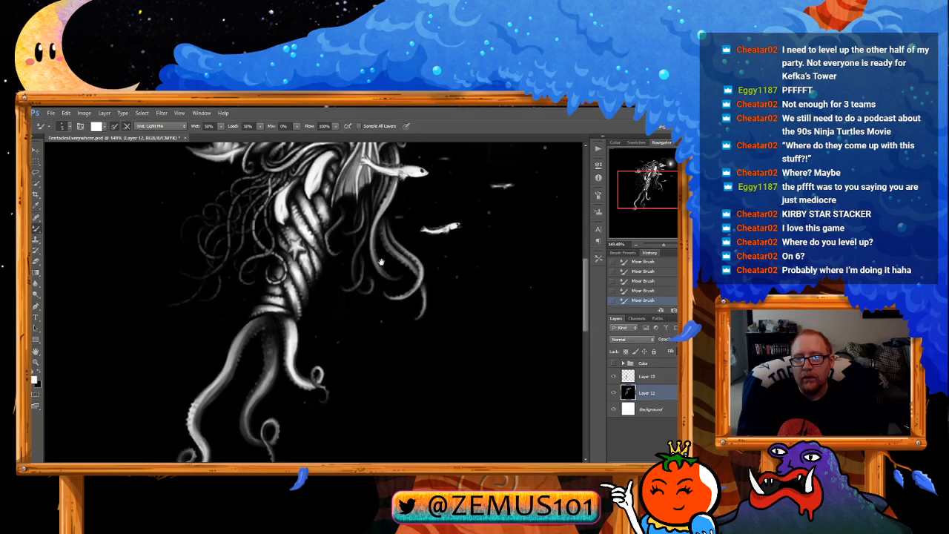
{"action": "left_click_drag", "start_coordinate": [287, 311], "coordinate": [317, 307]}
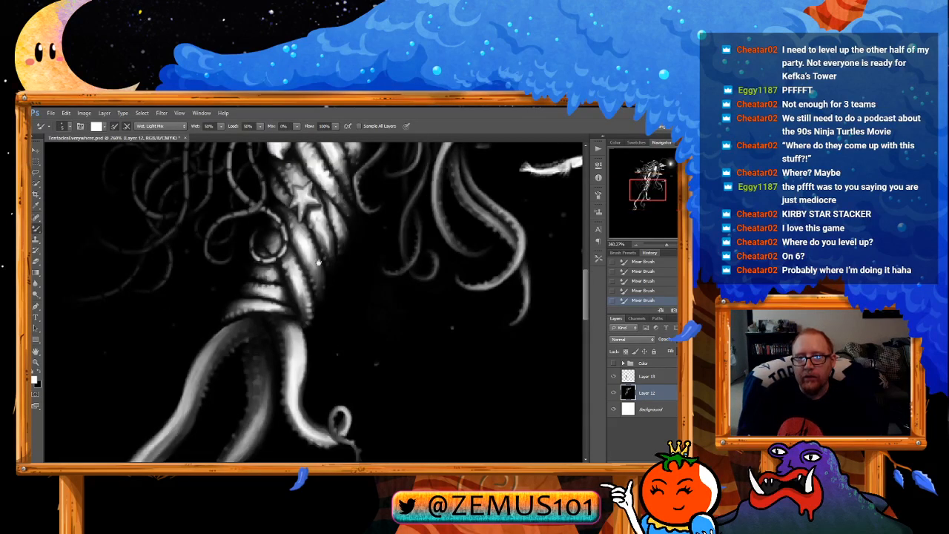
{"action": "left_click_drag", "start_coordinate": [347, 194], "coordinate": [316, 265]}
{"action": "mouse_move", "coordinate": [273, 379]}
{"action": "left_mouse_down"}
{"action": "mouse_move", "coordinate": [320, 271]}
{"action": "mouse_move", "coordinate": [331, 218]}
{"action": "mouse_move", "coordinate": [327, 234]}
{"action": "left_mouse_up"}
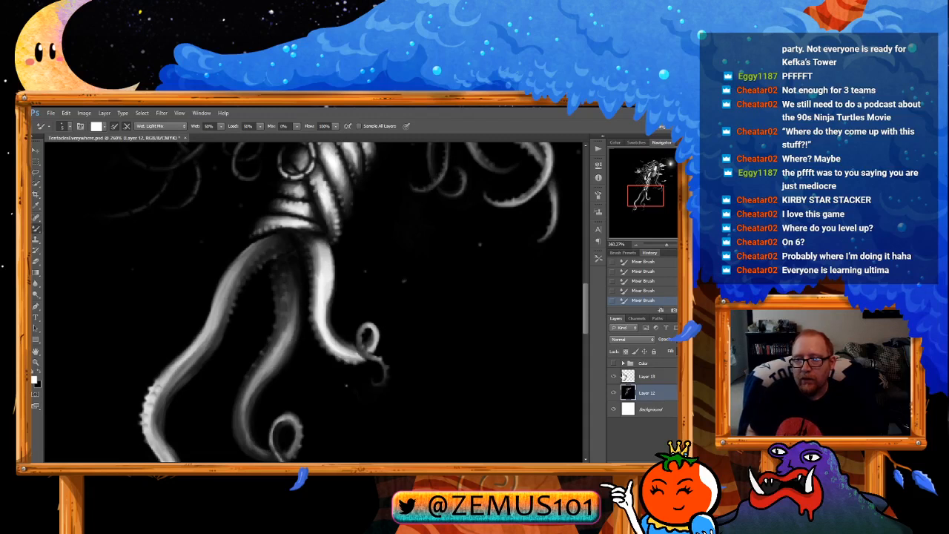
Step: Check what Layer 13 contains by toggling its visibility, and merge it with Layer 12
{"action": "left_click", "coordinate": [613, 377]}
{"action": "left_click", "coordinate": [614, 377]}
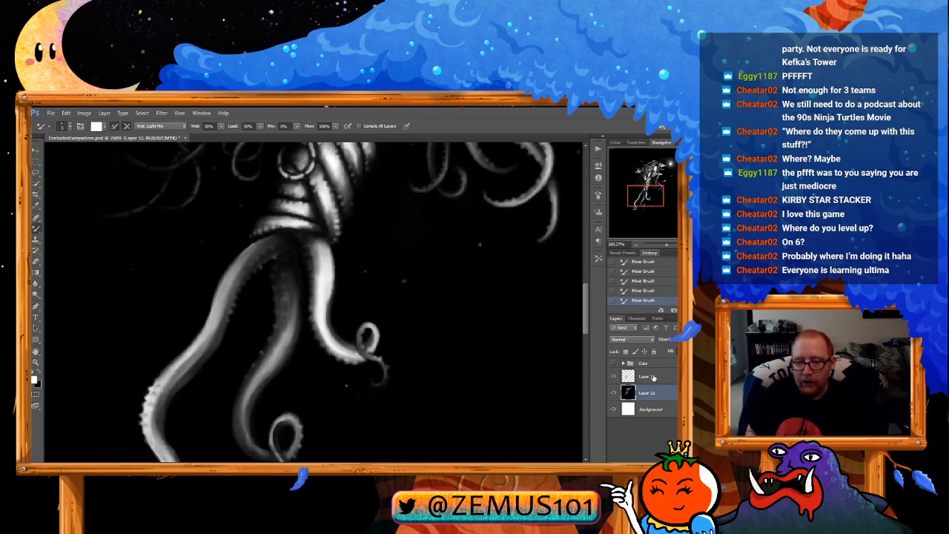
{"action": "left_click", "coordinate": [652, 381]}
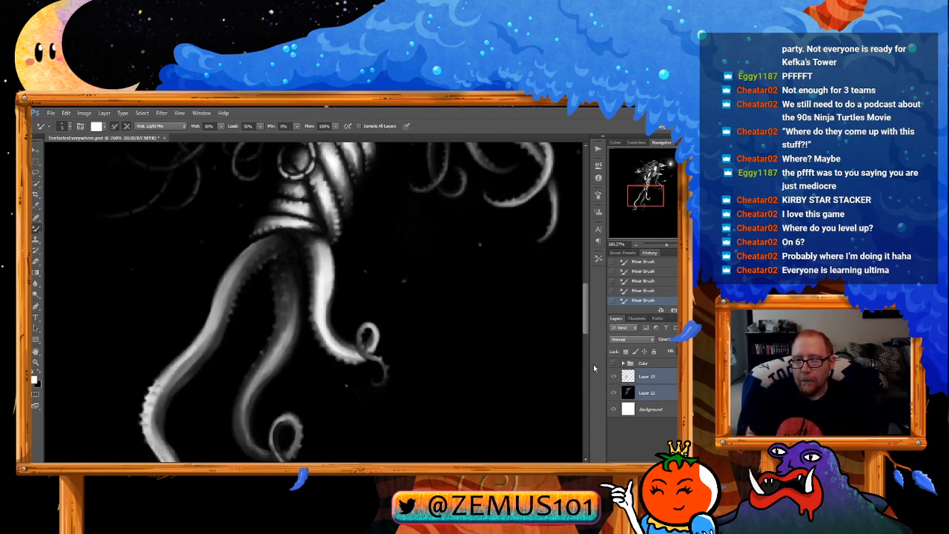
{"action": "key", "text": "ctrl+e"}
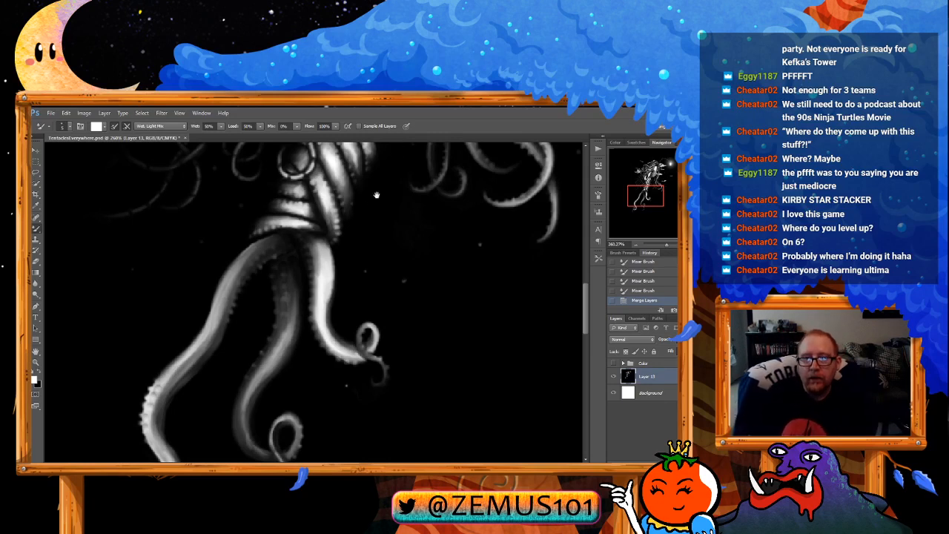
Step: Shade the ring on the lower trunk and the strand beside it with alternating black and white Mixer Brush strokes
{"action": "left_click_drag", "start_coordinate": [377, 195], "coordinate": [370, 275]}
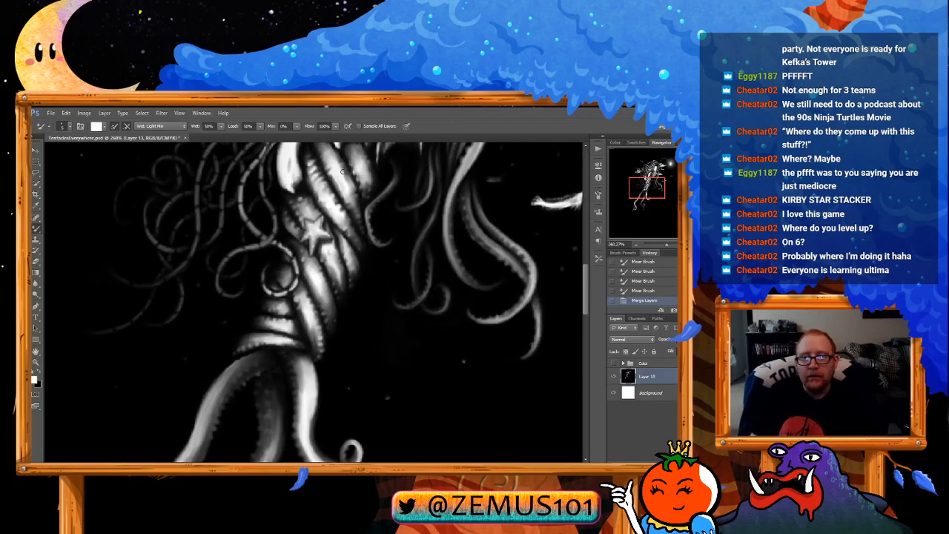
{"action": "left_click_drag", "start_coordinate": [375, 202], "coordinate": [385, 172]}
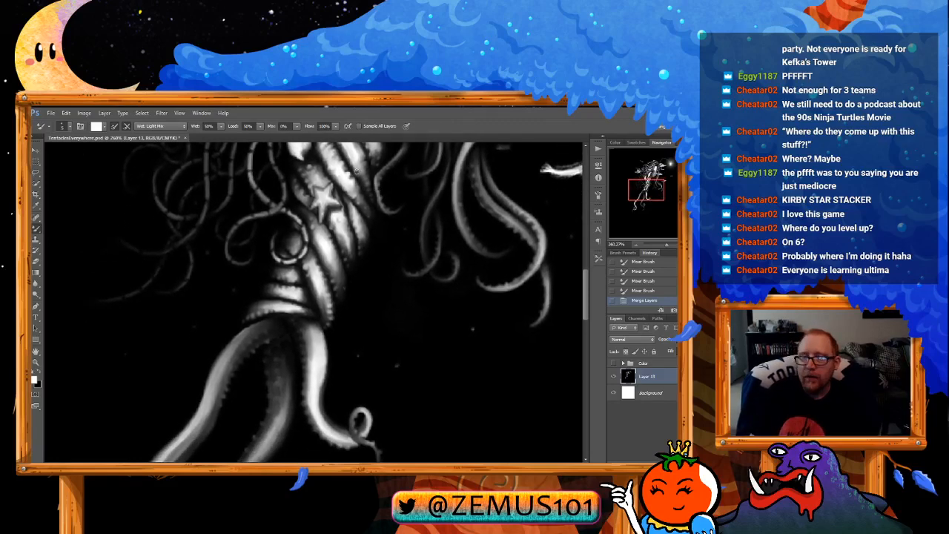
{"action": "mouse_move", "coordinate": [329, 232]}
{"action": "left_mouse_down"}
{"action": "mouse_move", "coordinate": [342, 238]}
{"action": "mouse_move", "coordinate": [312, 247]}
{"action": "mouse_move", "coordinate": [325, 228]}
{"action": "mouse_move", "coordinate": [318, 249]}
{"action": "mouse_move", "coordinate": [326, 244]}
{"action": "left_mouse_up"}
{"action": "key", "text": "x"}
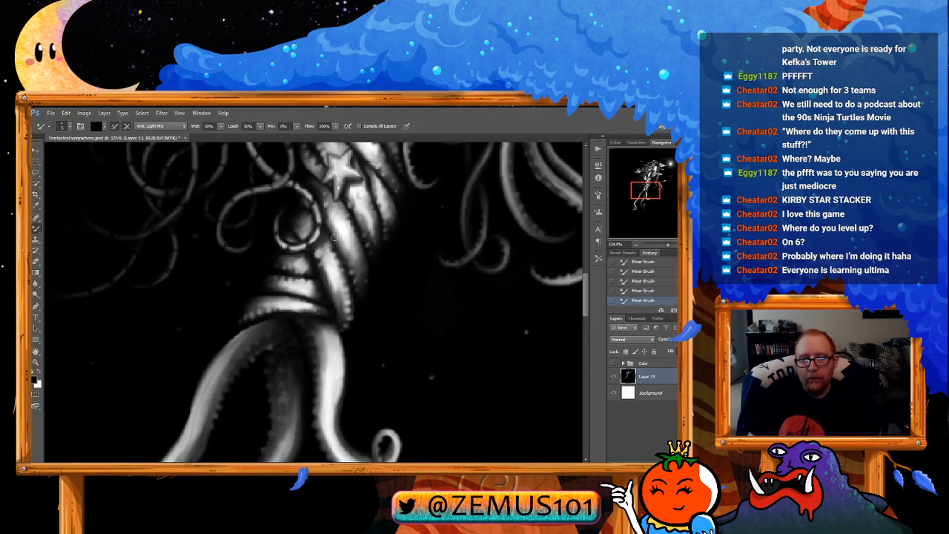
{"action": "key", "text": "x"}
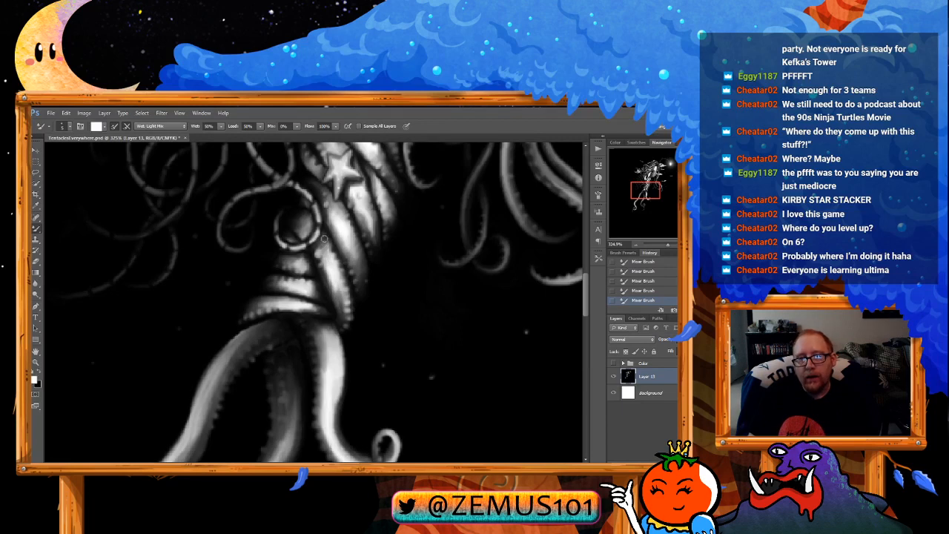
{"action": "key", "text": "x"}
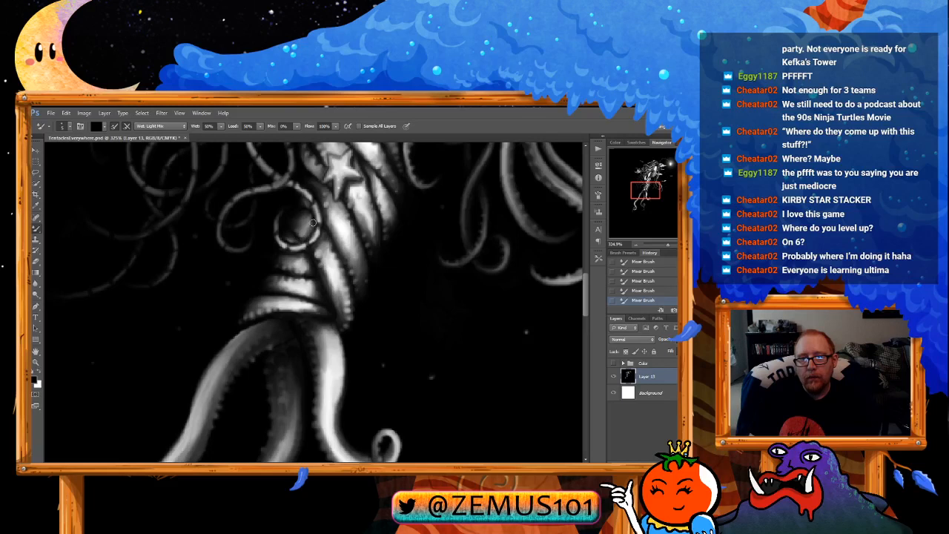
{"action": "left_click_drag", "start_coordinate": [313, 223], "coordinate": [301, 238]}
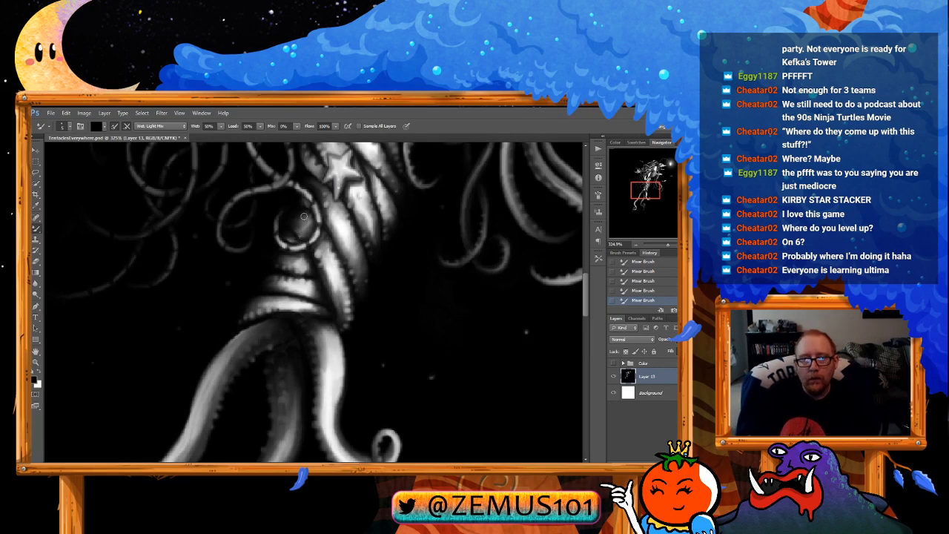
{"action": "key", "text": "x"}
{"action": "left_click_drag", "start_coordinate": [361, 206], "coordinate": [321, 251]}
{"action": "key", "text": "x"}
Step: Touch up the anglerfish's mouth interior and jaw hinge beside the tentacles with white and black strokes
{"action": "left_click_drag", "start_coordinate": [345, 164], "coordinate": [309, 273]}
{"action": "left_click_drag", "start_coordinate": [336, 229], "coordinate": [301, 207]}
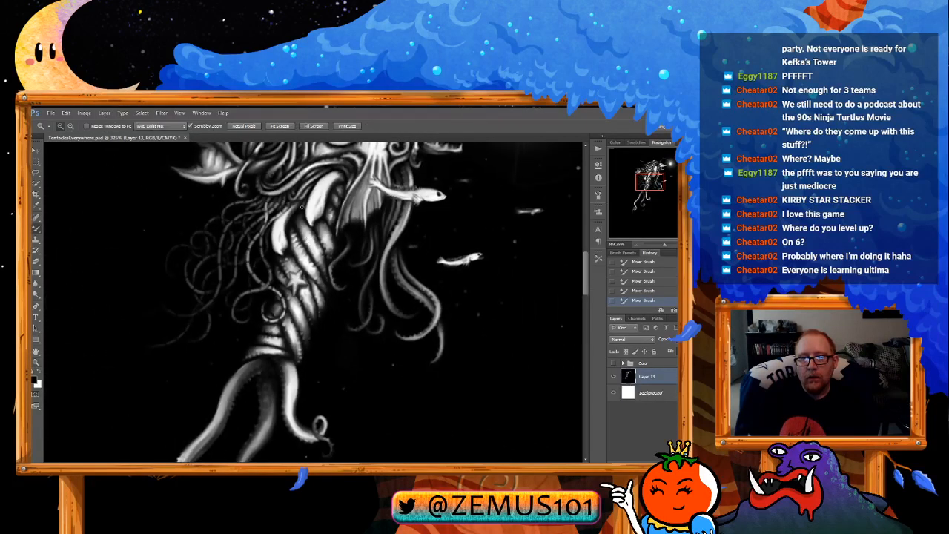
{"action": "left_click_drag", "start_coordinate": [324, 158], "coordinate": [299, 265]}
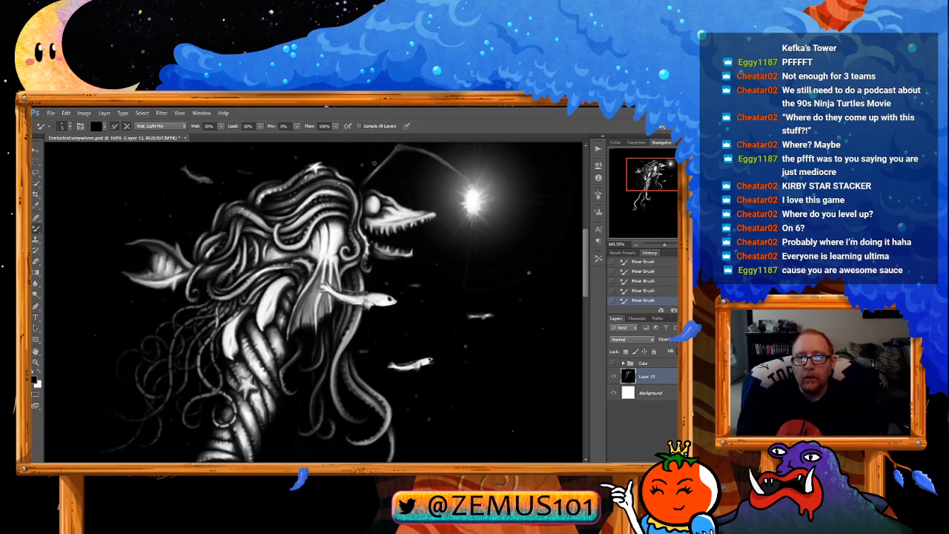
{"action": "left_click_drag", "start_coordinate": [386, 155], "coordinate": [355, 175]}
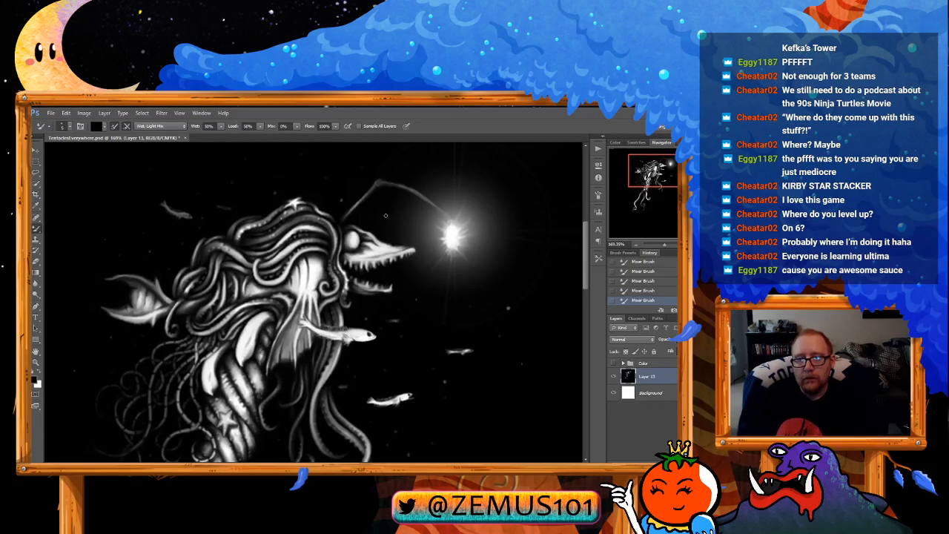
{"action": "left_click_drag", "start_coordinate": [385, 215], "coordinate": [383, 181]}
{"action": "left_click_drag", "start_coordinate": [380, 215], "coordinate": [386, 207]}
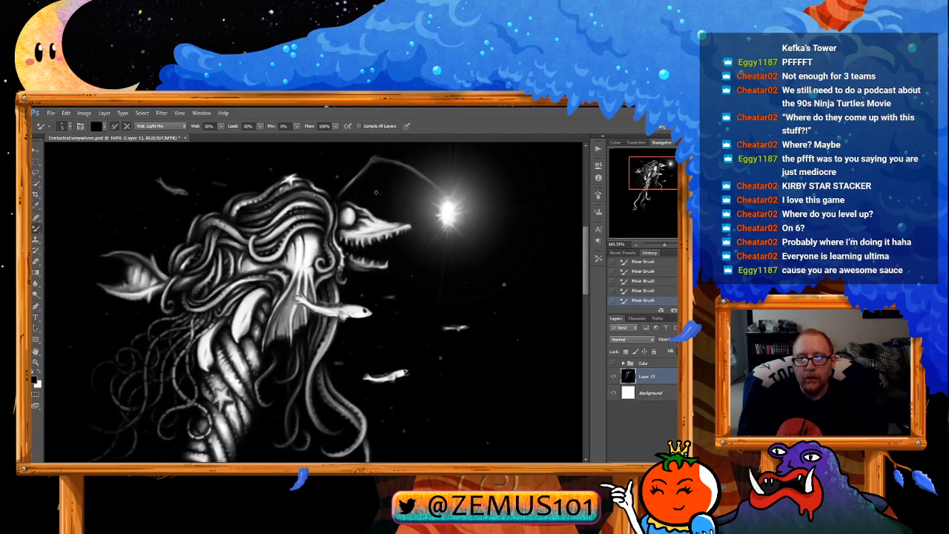
{"action": "scroll", "coordinate": [385, 222], "scroll_direction": "up", "scroll_amount": 3}
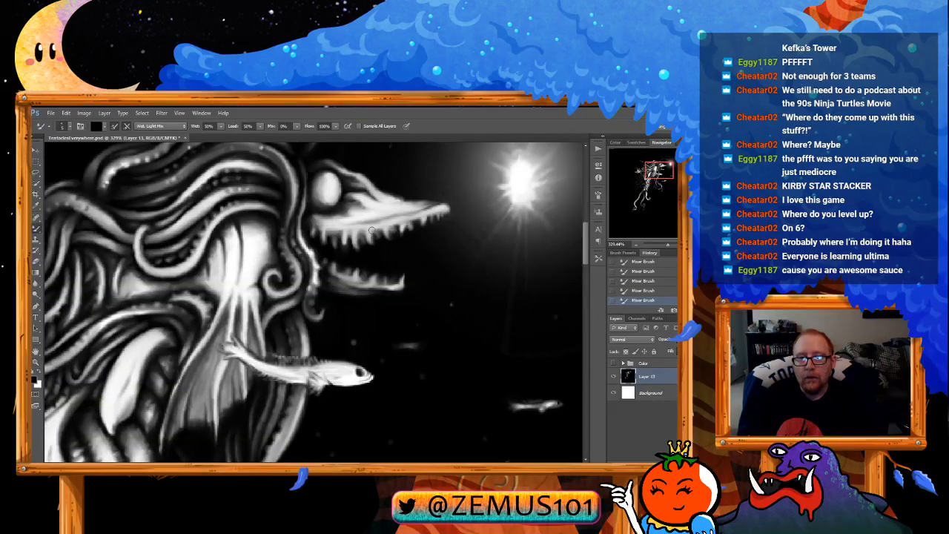
{"action": "key", "text": "z"}
{"action": "mouse_move", "coordinate": [386, 236]}
{"action": "left_mouse_down"}
{"action": "mouse_move", "coordinate": [348, 237]}
{"action": "mouse_move", "coordinate": [369, 240]}
{"action": "left_mouse_up"}
{"action": "key", "text": "b"}
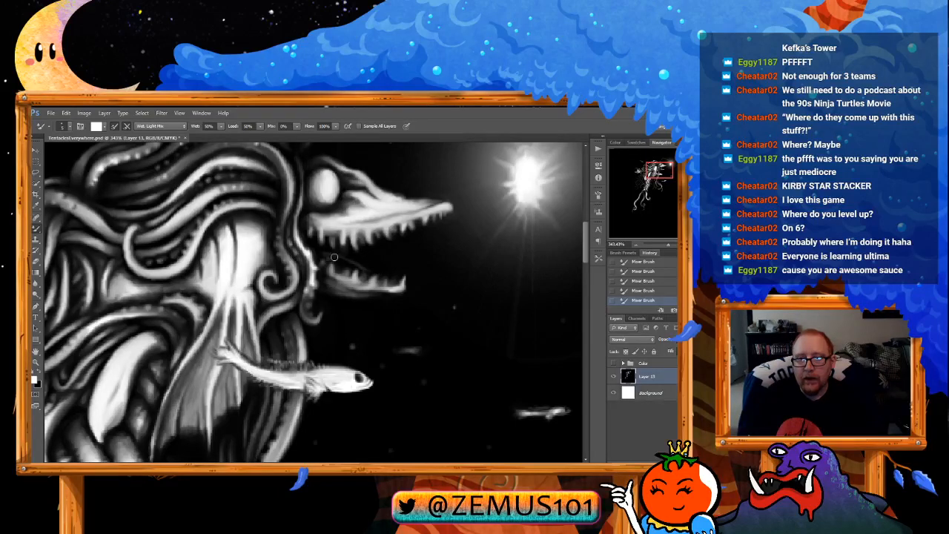
{"action": "key", "text": "x"}
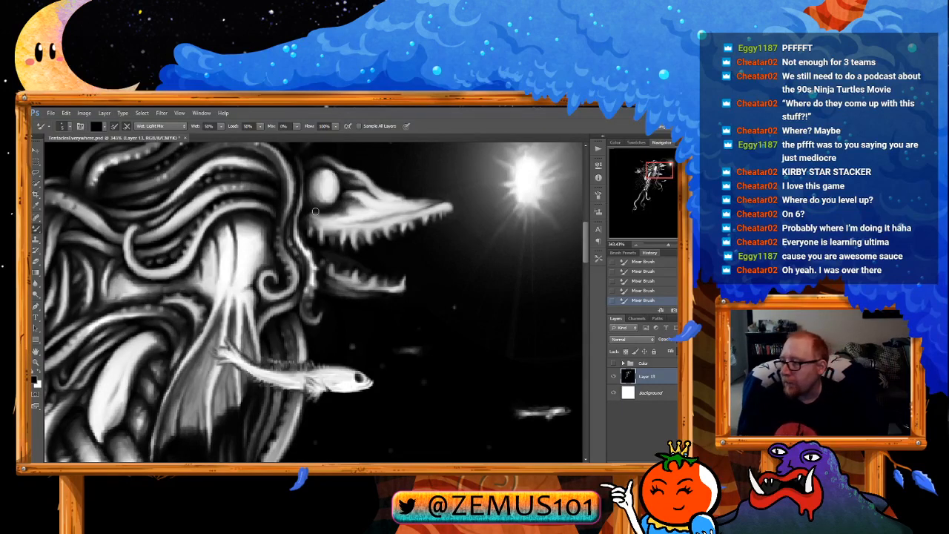
{"action": "left_click_drag", "start_coordinate": [389, 253], "coordinate": [387, 252]}
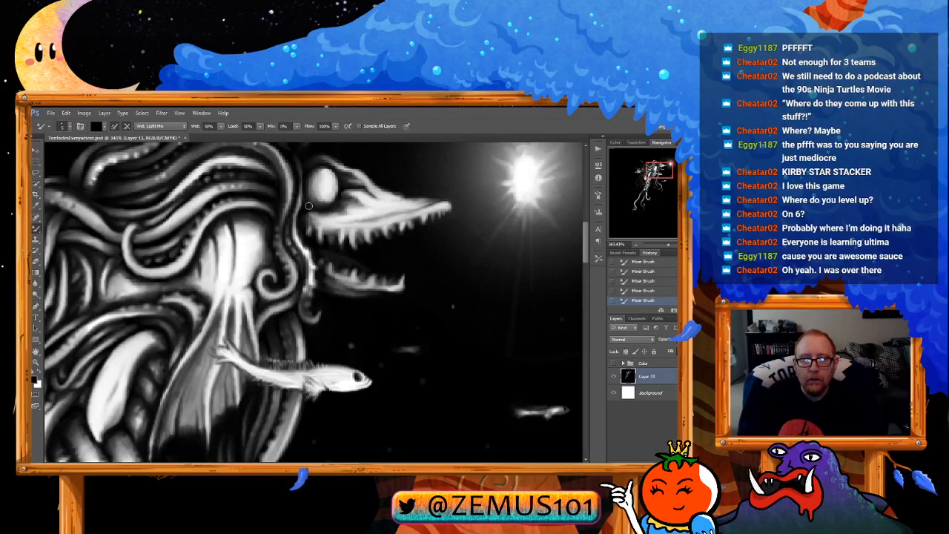
Step: Lighten the tentacle edge behind the anglerfish's eye with white, and darken around its eye and upper jaw base with black
{"action": "key", "text": "x"}
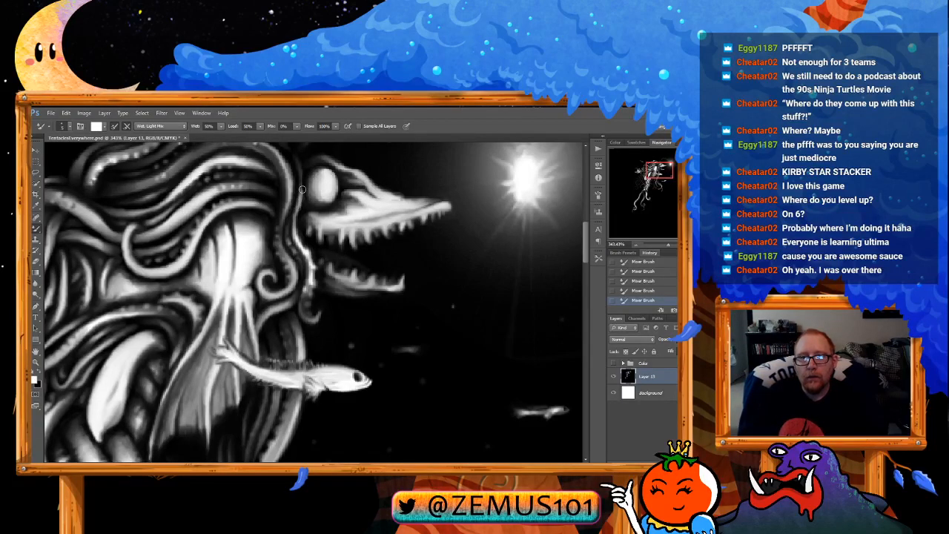
{"action": "left_click_drag", "start_coordinate": [301, 157], "coordinate": [299, 253]}
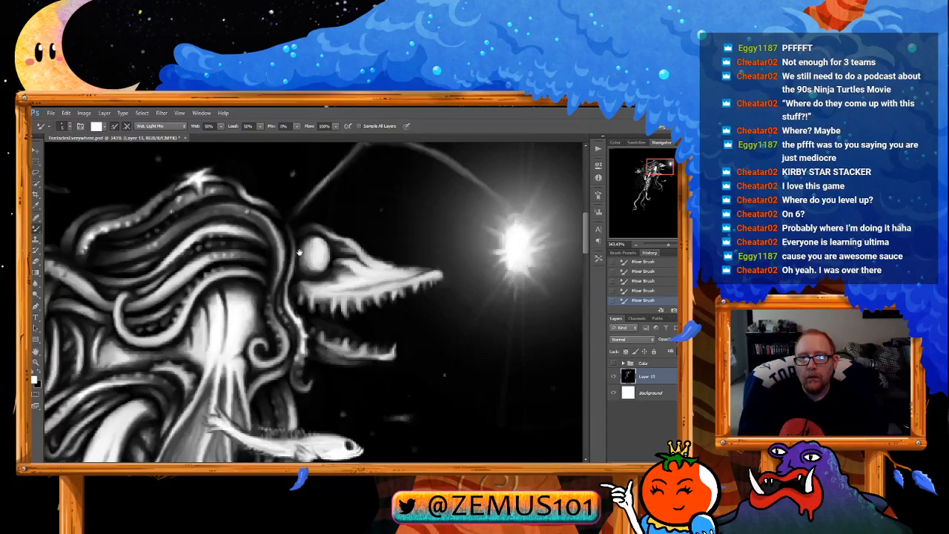
{"action": "key", "text": "x"}
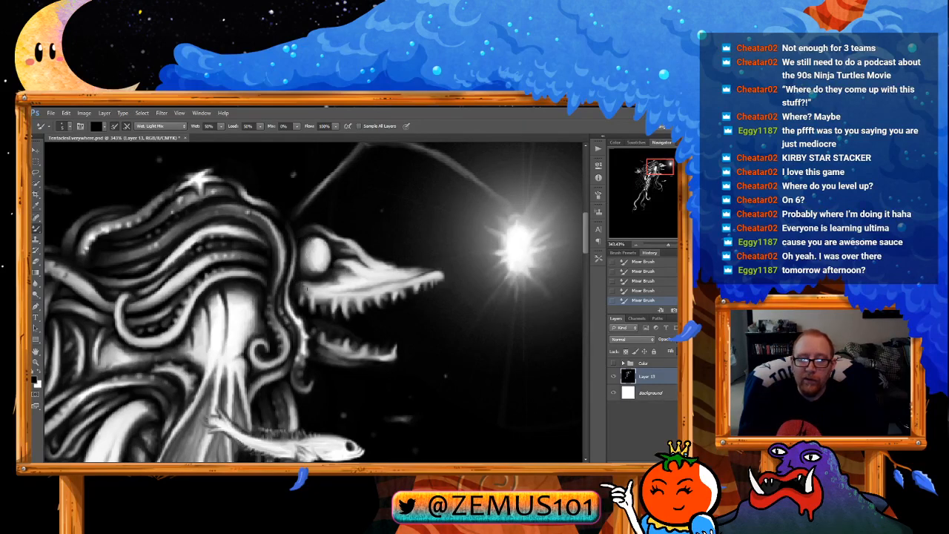
{"action": "left_click_drag", "start_coordinate": [313, 271], "coordinate": [303, 243]}
{"action": "left_click_drag", "start_coordinate": [348, 271], "coordinate": [335, 248]}
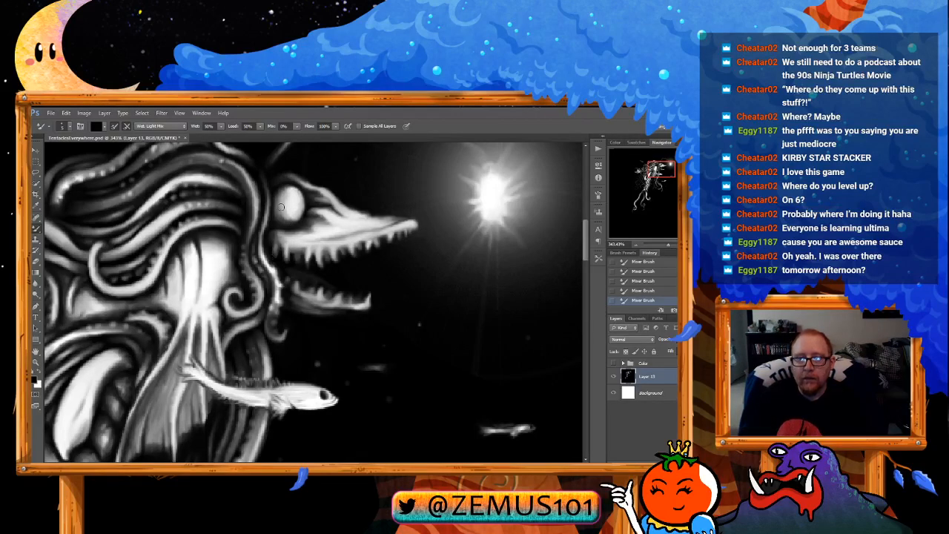
Step: Paint a back row of small teeth in the anglerfish's lower jaw, using white for the teeth and black for the gaps
{"action": "key", "text": "x"}
{"action": "mouse_move", "coordinate": [291, 261]}
{"action": "left_mouse_down"}
{"action": "mouse_move", "coordinate": [283, 248]}
{"action": "mouse_move", "coordinate": [313, 260]}
{"action": "left_mouse_up"}
{"action": "left_click", "coordinate": [306, 281], "text": "ctrl"}
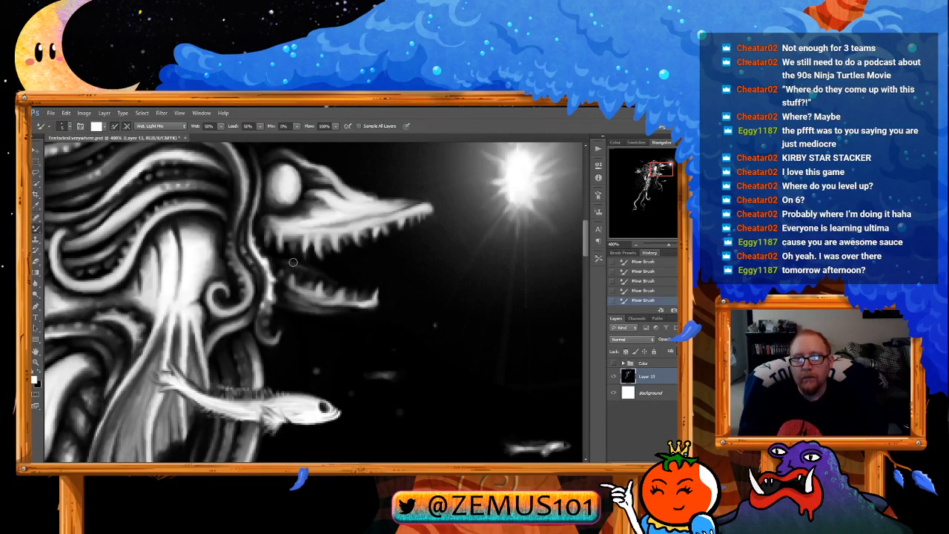
{"action": "key", "text": "x"}
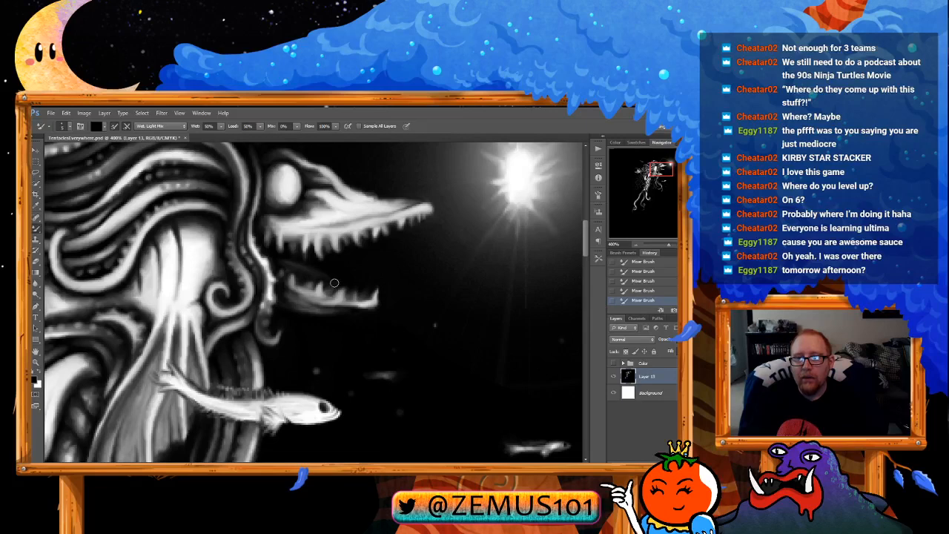
{"action": "key", "text": "x"}
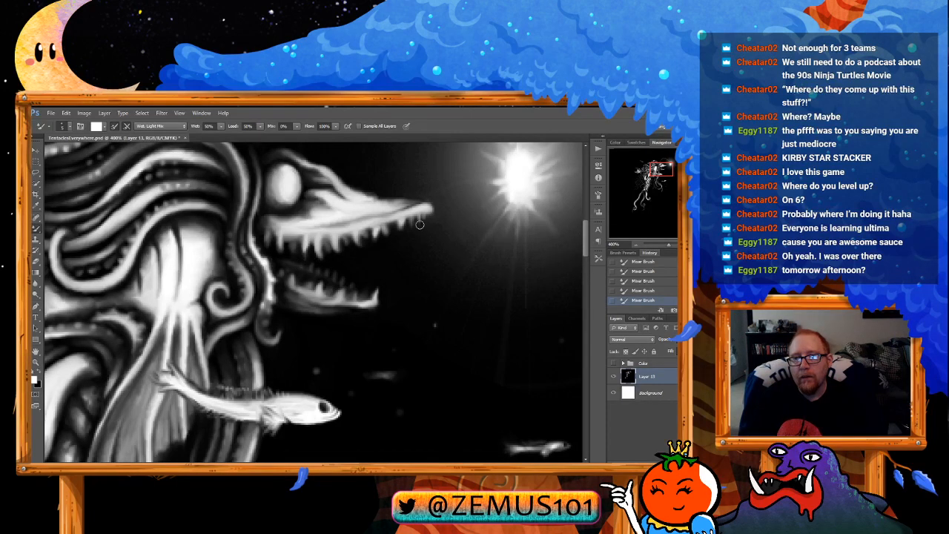
Step: Refine the front tooth and inner edge of the anglerfish's lower jaw with white and black strokes
{"action": "left_click_drag", "start_coordinate": [405, 258], "coordinate": [326, 315]}
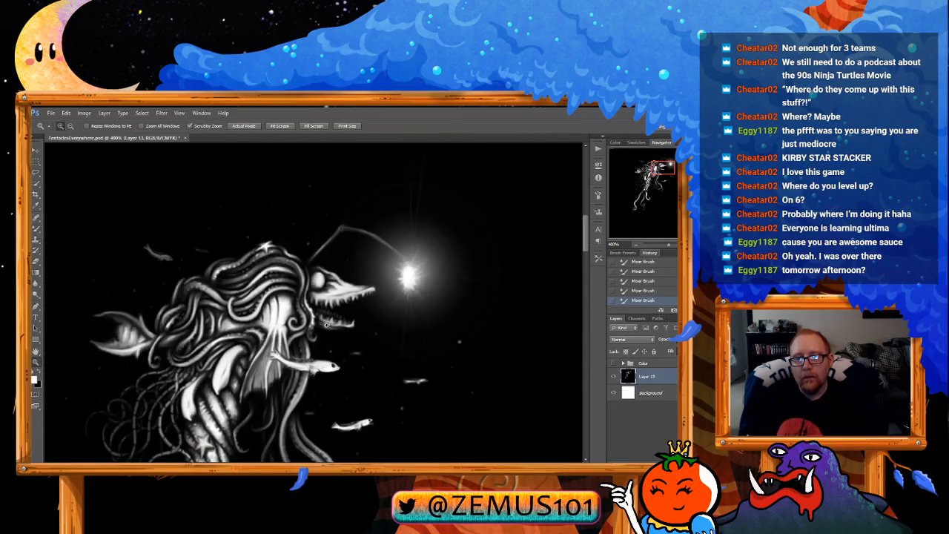
{"action": "mouse_move", "coordinate": [395, 333]}
{"action": "left_mouse_down"}
{"action": "mouse_move", "coordinate": [389, 340]}
{"action": "mouse_move", "coordinate": [434, 255]}
{"action": "mouse_move", "coordinate": [376, 234]}
{"action": "mouse_move", "coordinate": [467, 234]}
{"action": "left_mouse_up"}
{"action": "key", "text": "z"}
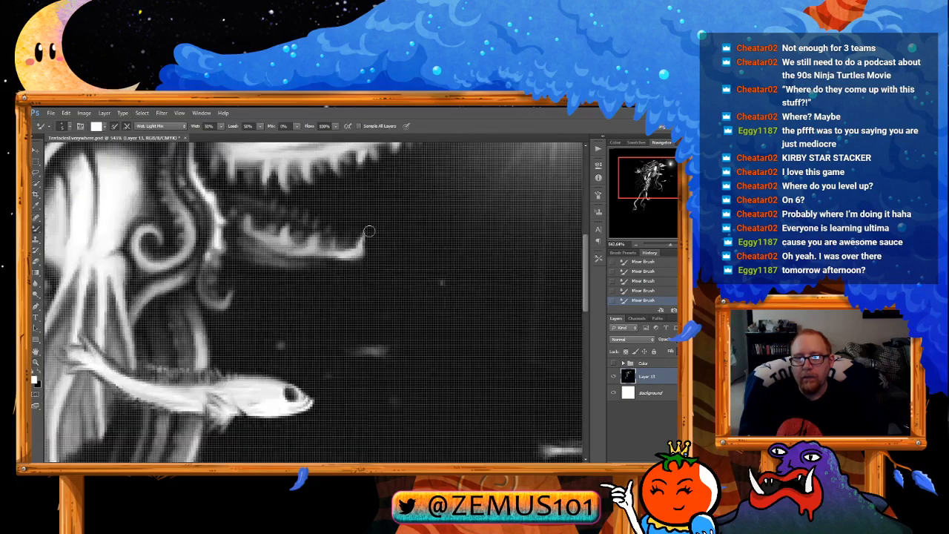
{"action": "mouse_move", "coordinate": [368, 231]}
{"action": "left_mouse_down"}
{"action": "mouse_move", "coordinate": [431, 273]}
{"action": "mouse_move", "coordinate": [418, 279]}
{"action": "left_mouse_up"}
{"action": "key", "text": "x"}
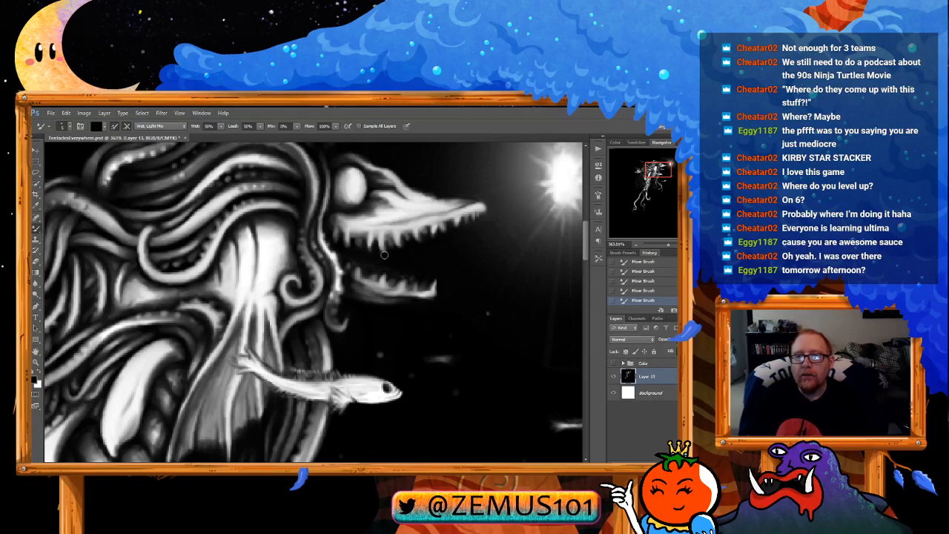
{"action": "key", "text": "x"}
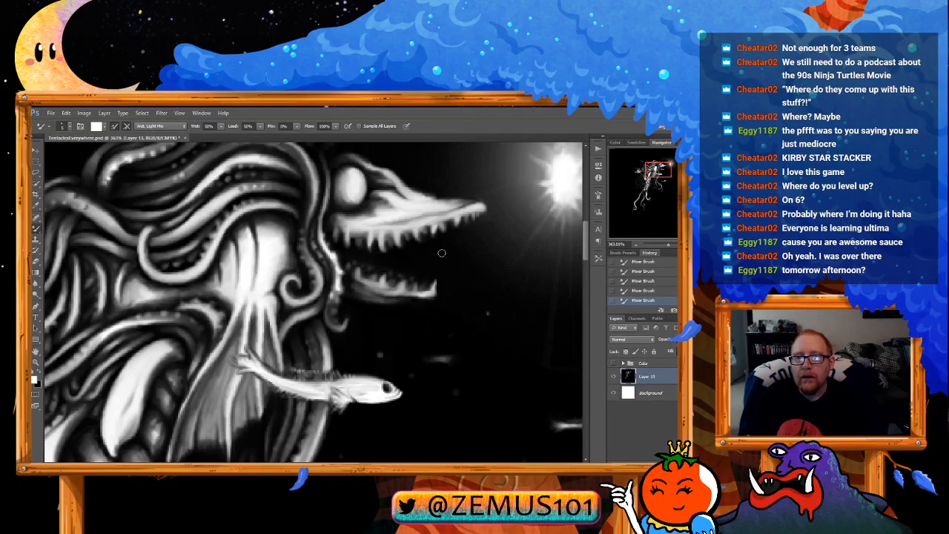
Step: Touch up the long outer tentacle below the trunk with black, comparing the result by undoing and restoring the last two strokes
{"action": "left_click_drag", "start_coordinate": [455, 259], "coordinate": [377, 287]}
{"action": "mouse_move", "coordinate": [425, 263]}
{"action": "left_mouse_down"}
{"action": "mouse_move", "coordinate": [402, 254]}
{"action": "mouse_move", "coordinate": [403, 197]}
{"action": "mouse_move", "coordinate": [447, 230]}
{"action": "mouse_move", "coordinate": [440, 221]}
{"action": "mouse_move", "coordinate": [454, 192]}
{"action": "left_mouse_up"}
{"action": "left_click_drag", "start_coordinate": [411, 235], "coordinate": [436, 194]}
{"action": "left_click_drag", "start_coordinate": [437, 259], "coordinate": [392, 255]}
{"action": "mouse_move", "coordinate": [404, 320]}
{"action": "left_mouse_down"}
{"action": "mouse_move", "coordinate": [392, 282]}
{"action": "mouse_move", "coordinate": [504, 176]}
{"action": "left_mouse_up"}
{"action": "left_click_drag", "start_coordinate": [372, 280], "coordinate": [410, 278]}
{"action": "key", "text": "x"}
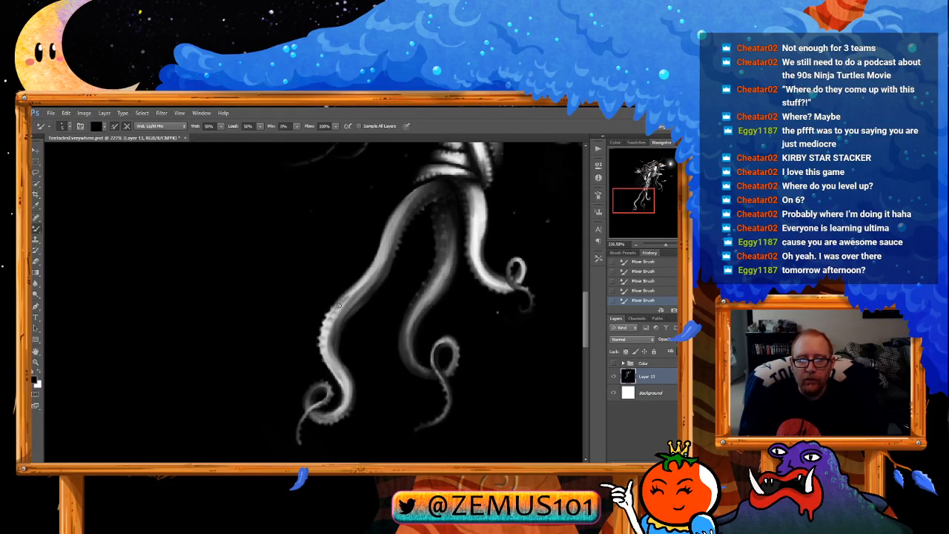
{"action": "key", "text": "ctrl+alt+z"}
{"action": "key", "text": "ctrl+alt+z"}
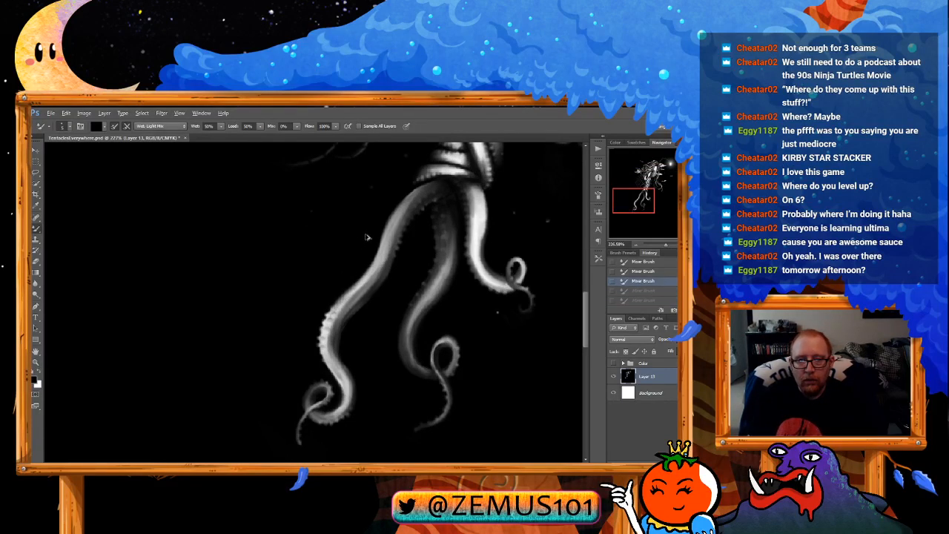
{"action": "key", "text": "x"}
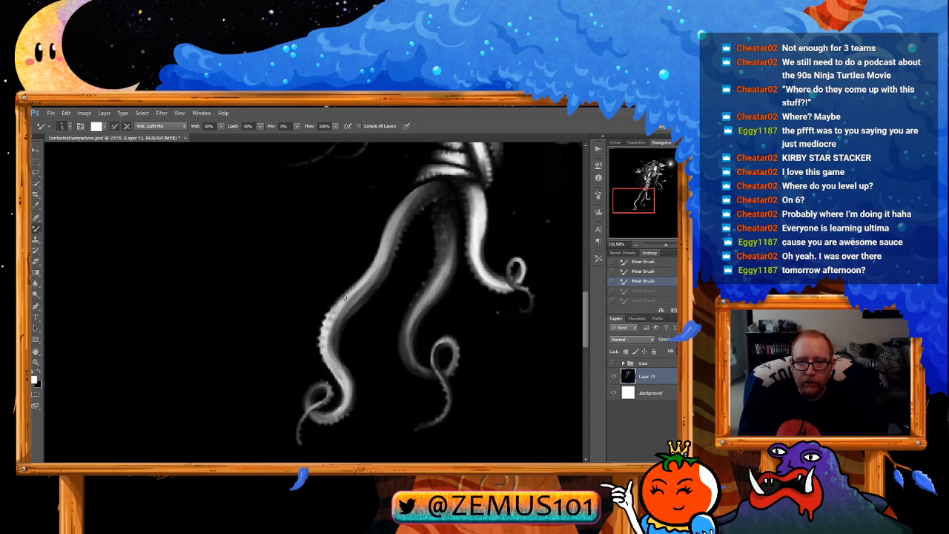
{"action": "key", "text": "ctrl+shift+z"}
{"action": "key", "text": "ctrl+shift+z"}
{"action": "left_click_drag", "start_coordinate": [368, 274], "coordinate": [389, 226]}
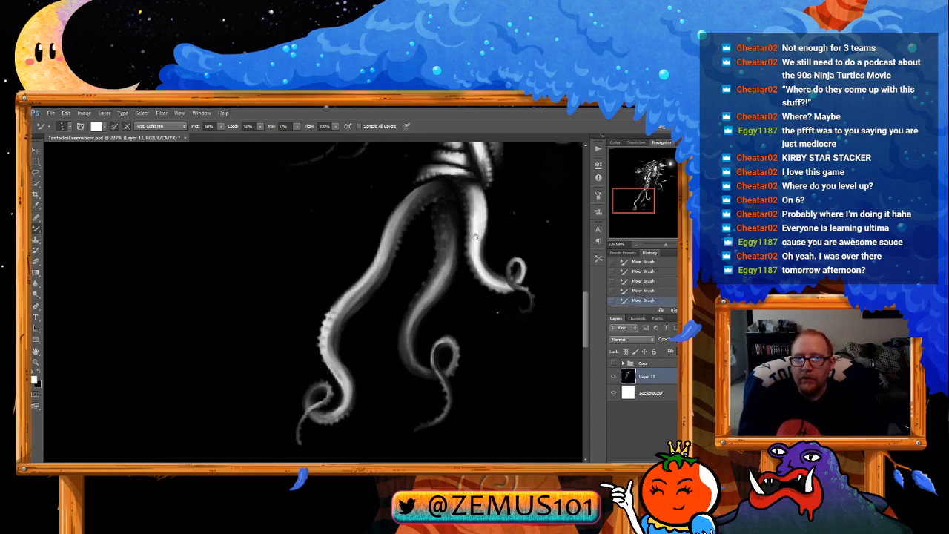
Step: Undo the last stroke and retouch the small curl at the end of the shortest lower tentacle with white and black
{"action": "left_click_drag", "start_coordinate": [475, 238], "coordinate": [435, 262]}
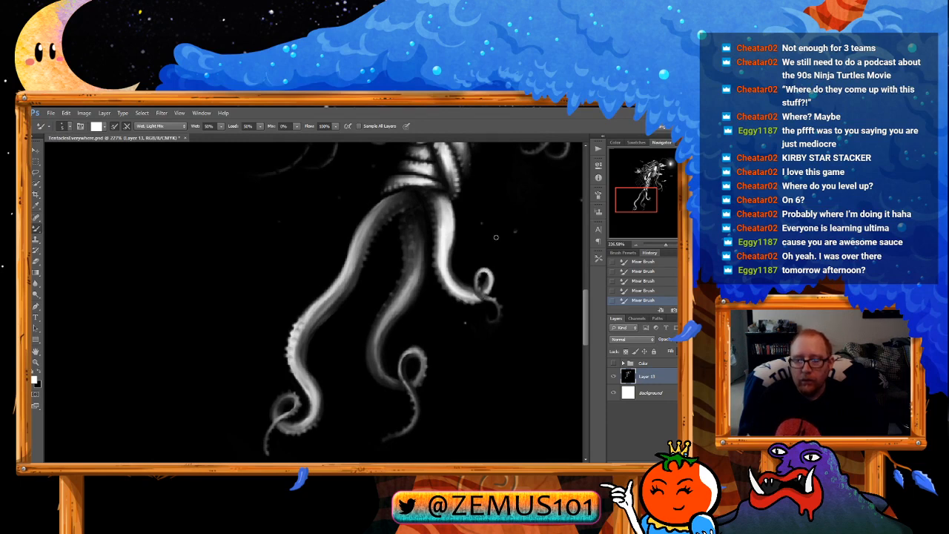
{"action": "key", "text": "ctrl+z"}
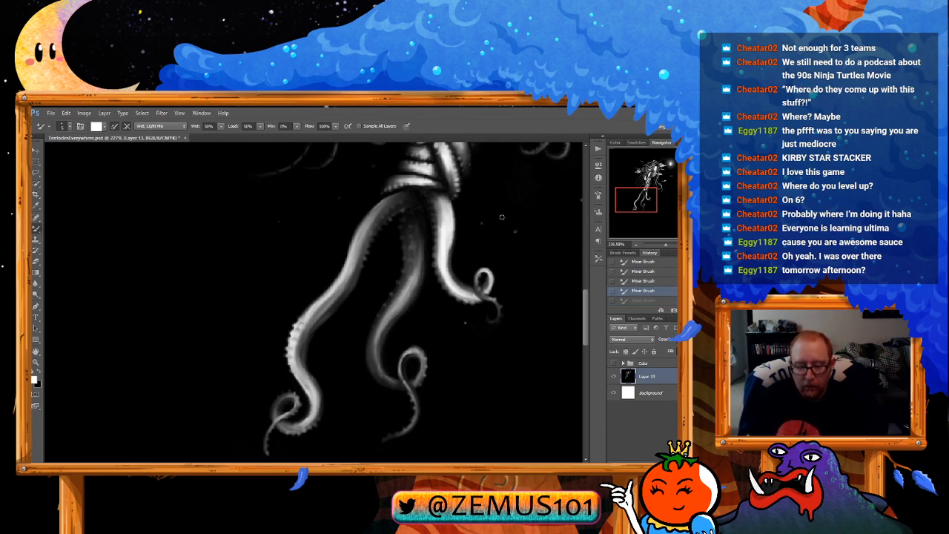
{"action": "left_click_drag", "start_coordinate": [483, 293], "coordinate": [486, 297]}
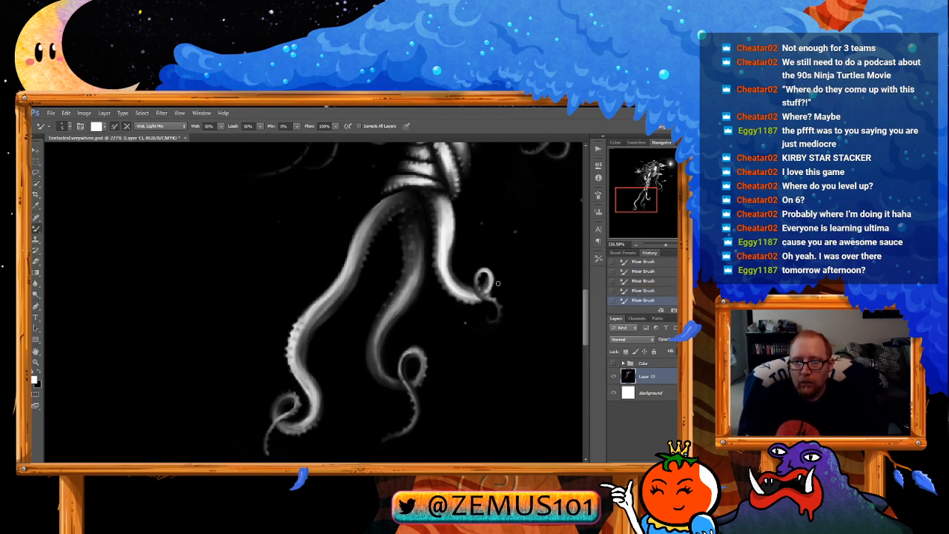
{"action": "key", "text": "x"}
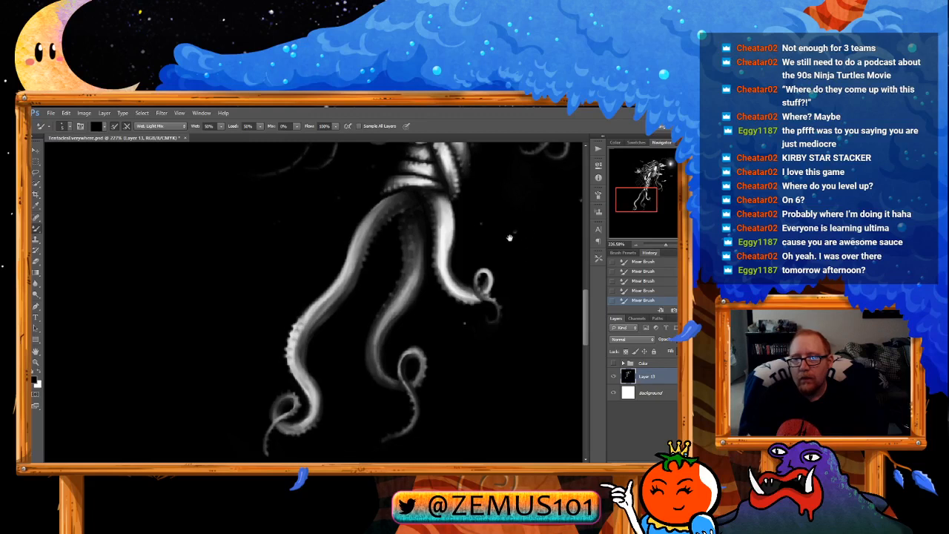
Step: Examine the lower tentacles up close and review the whole sea creature at reduced scale
{"action": "left_click_drag", "start_coordinate": [500, 217], "coordinate": [491, 220]}
{"action": "key", "text": "x"}
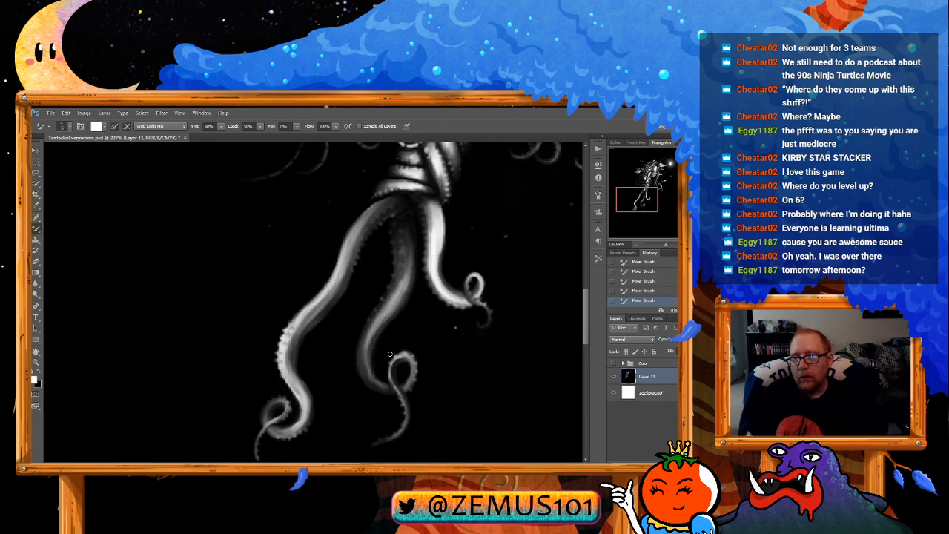
{"action": "key", "text": "x"}
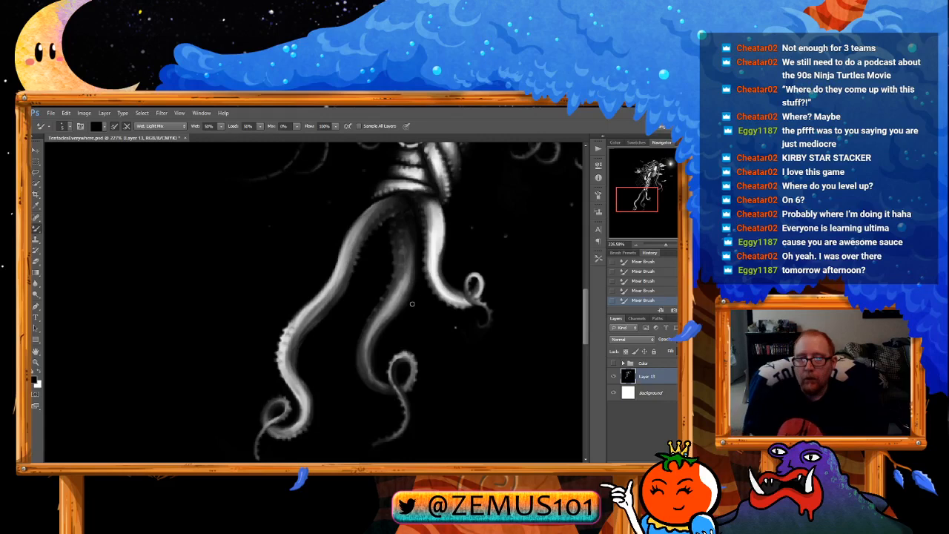
{"action": "left_click_drag", "start_coordinate": [454, 213], "coordinate": [299, 421]}
{"action": "key", "text": "z"}
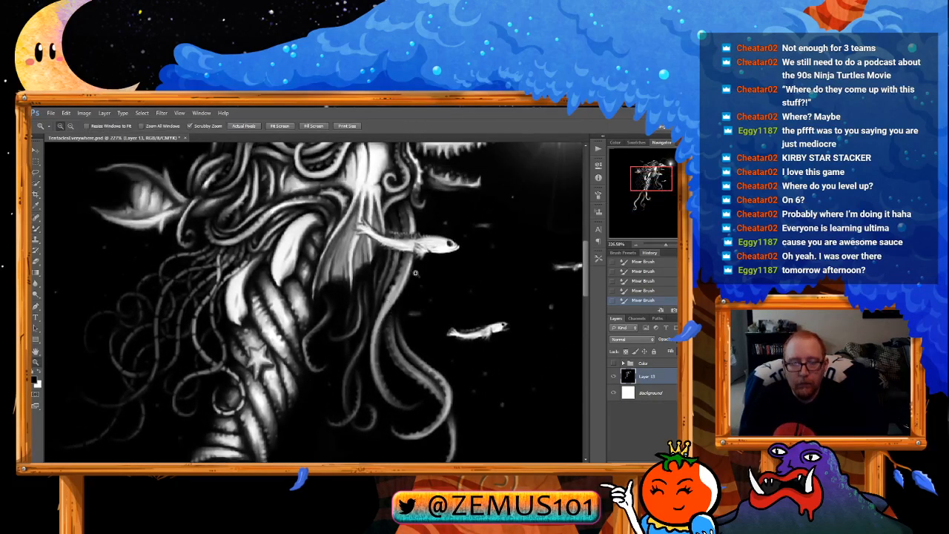
{"action": "left_click_drag", "start_coordinate": [415, 276], "coordinate": [356, 290]}
{"action": "key", "text": "b"}
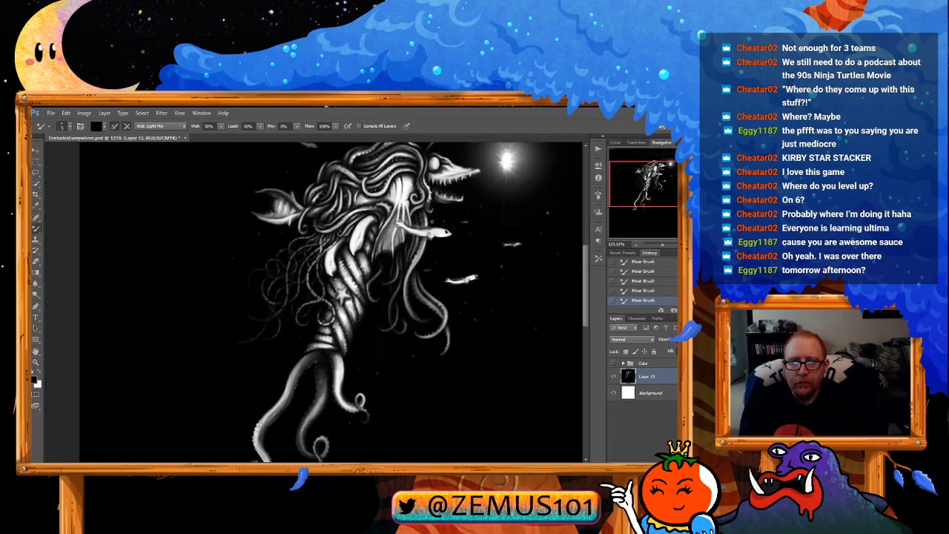
{"action": "left_click_drag", "start_coordinate": [408, 198], "coordinate": [393, 229]}
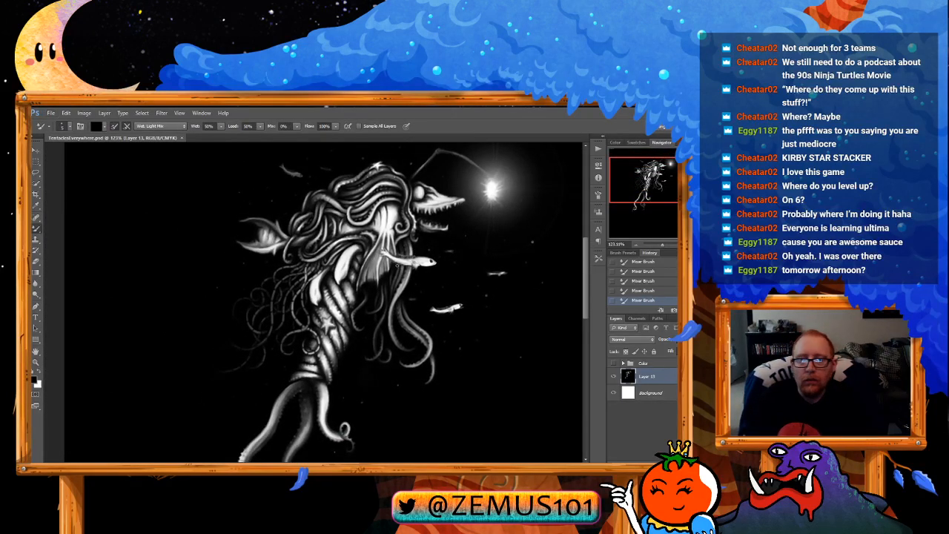
{"action": "left_click_drag", "start_coordinate": [462, 249], "coordinate": [452, 264]}
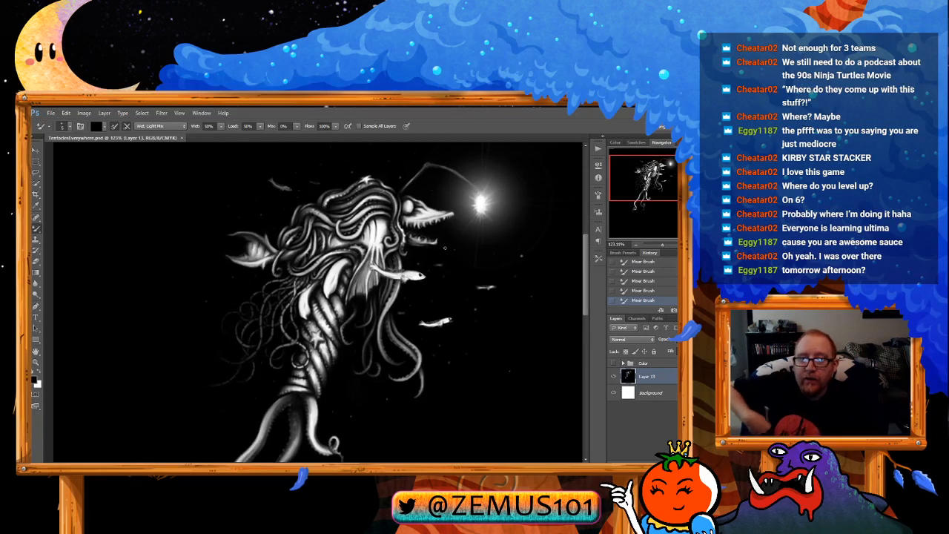
{"action": "scroll", "coordinate": [418, 263], "scroll_direction": "down", "scroll_amount": 2}
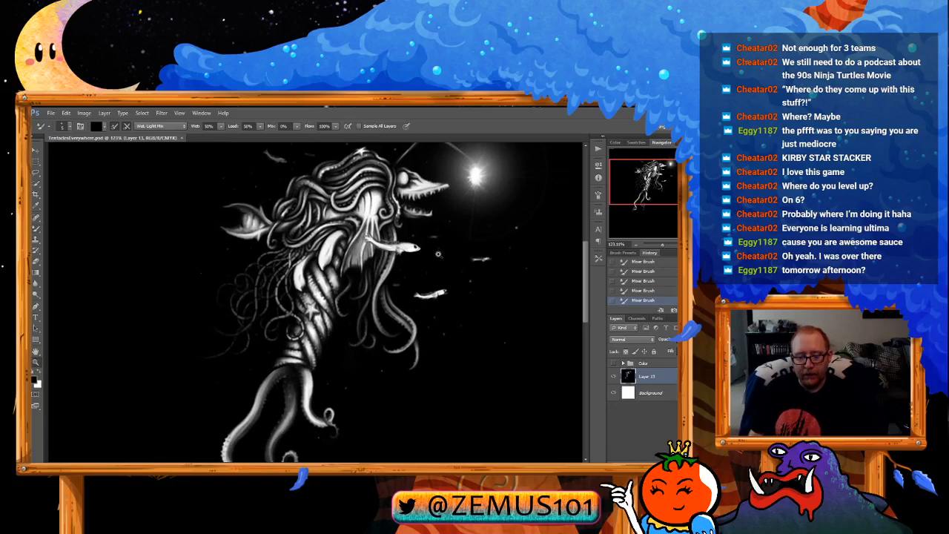
{"action": "key", "text": "z"}
{"action": "left_click", "coordinate": [422, 259], "text": "alt"}
{"action": "left_click", "coordinate": [422, 260], "text": "alt"}
{"action": "key", "text": "b"}
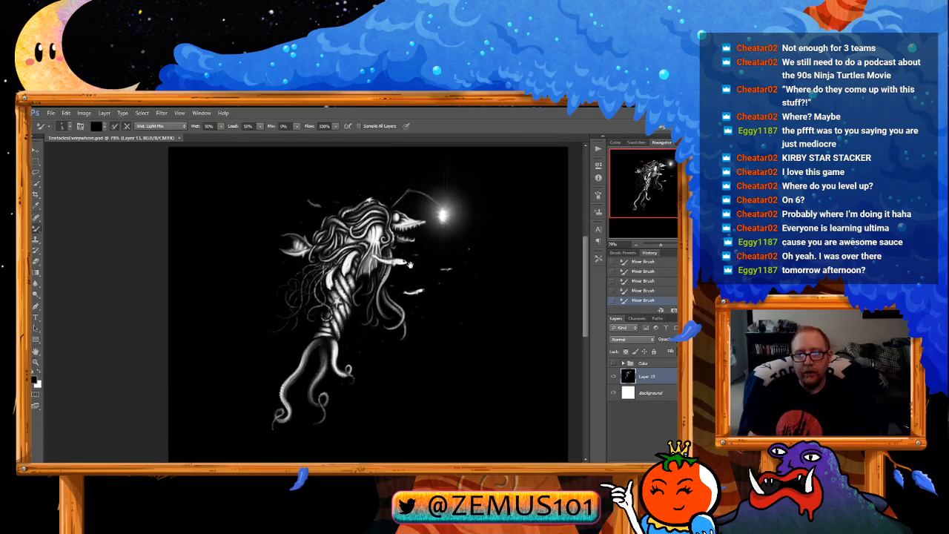
Step: Crop the canvas to a rectangular selection framing the whole creature up to the canvas's upper edge, and deselect
{"action": "left_click", "coordinate": [35, 161]}
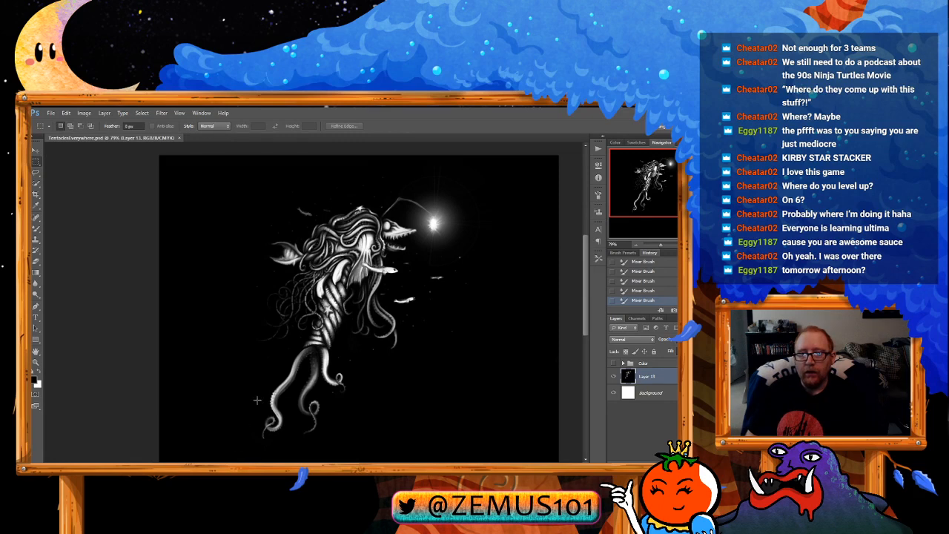
{"action": "left_click_drag", "start_coordinate": [232, 458], "coordinate": [505, 155]}
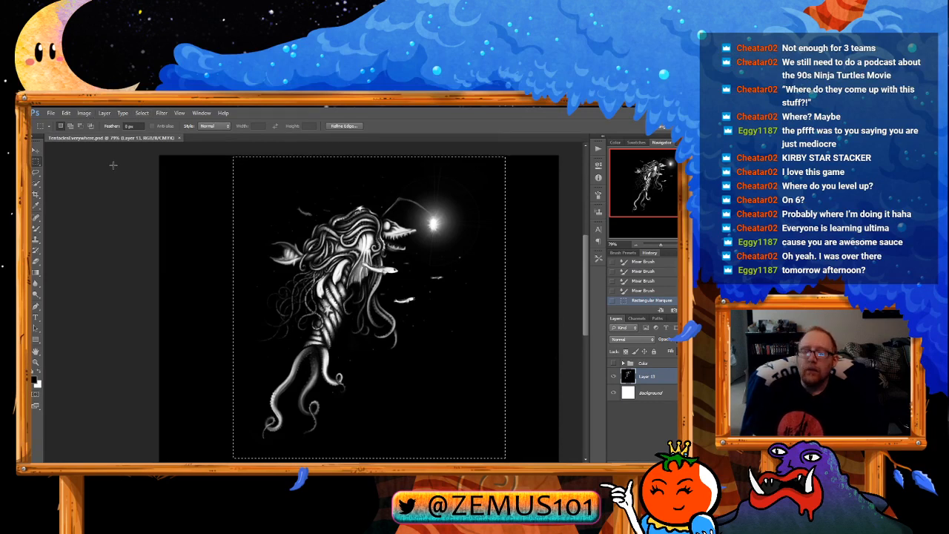
{"action": "left_click", "coordinate": [290, 146]}
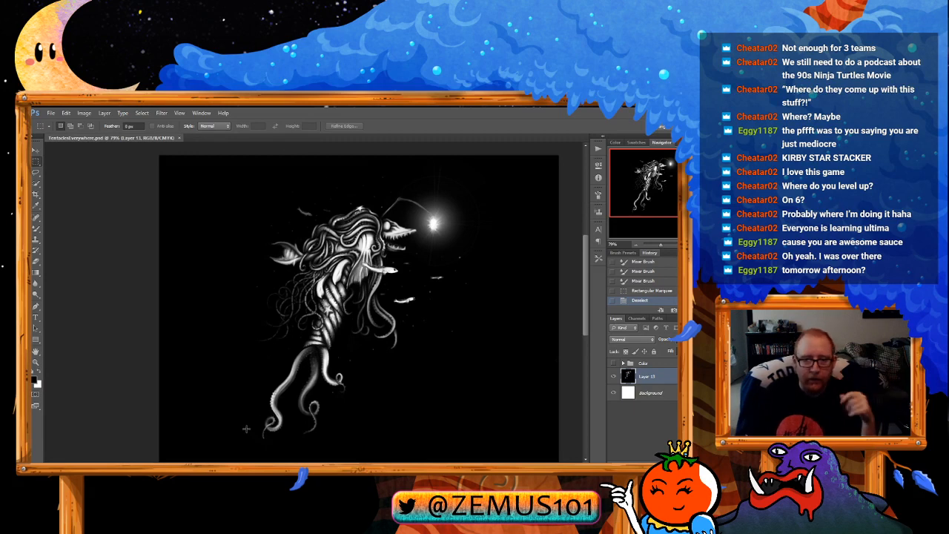
{"action": "scroll", "coordinate": [259, 278], "scroll_direction": "down", "scroll_amount": 3}
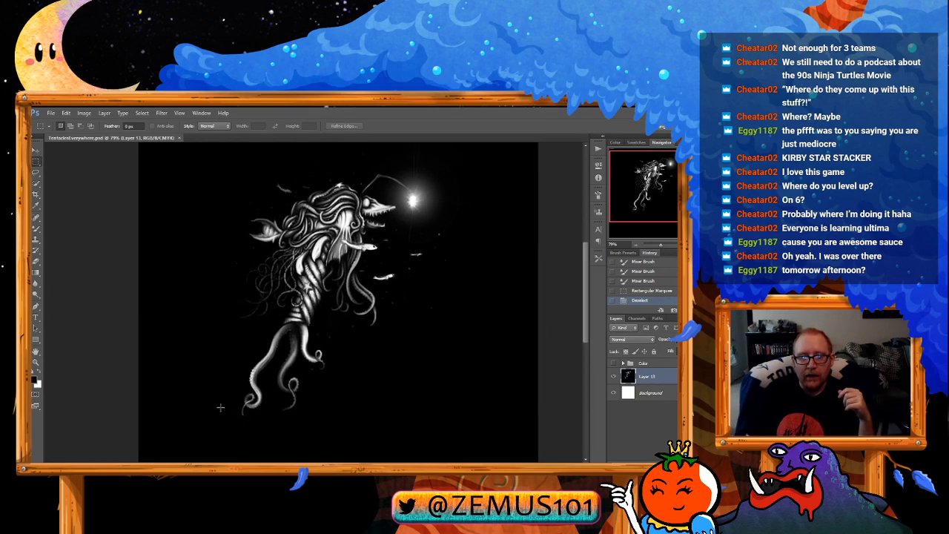
{"action": "left_click_drag", "start_coordinate": [195, 438], "coordinate": [495, 217]}
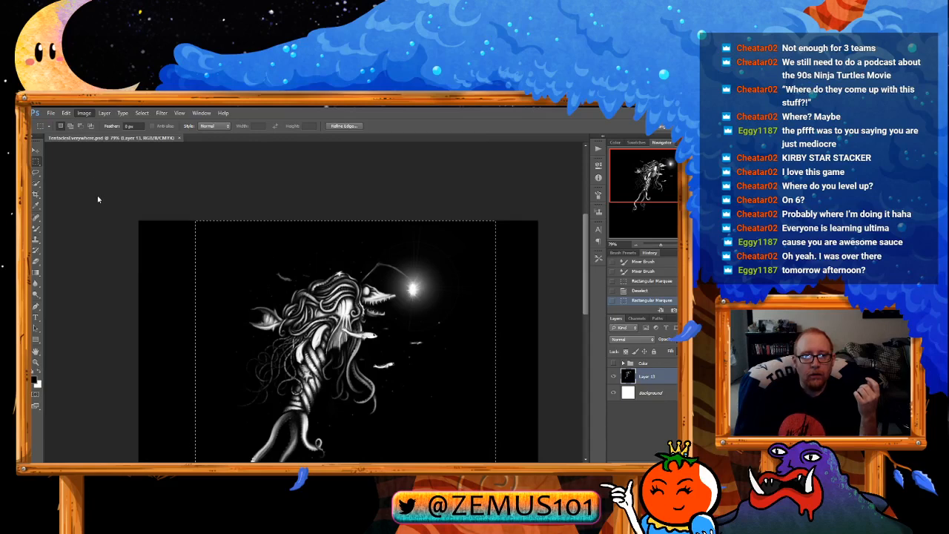
{"action": "key", "text": "alt+i"}
{"action": "key", "text": "p"}
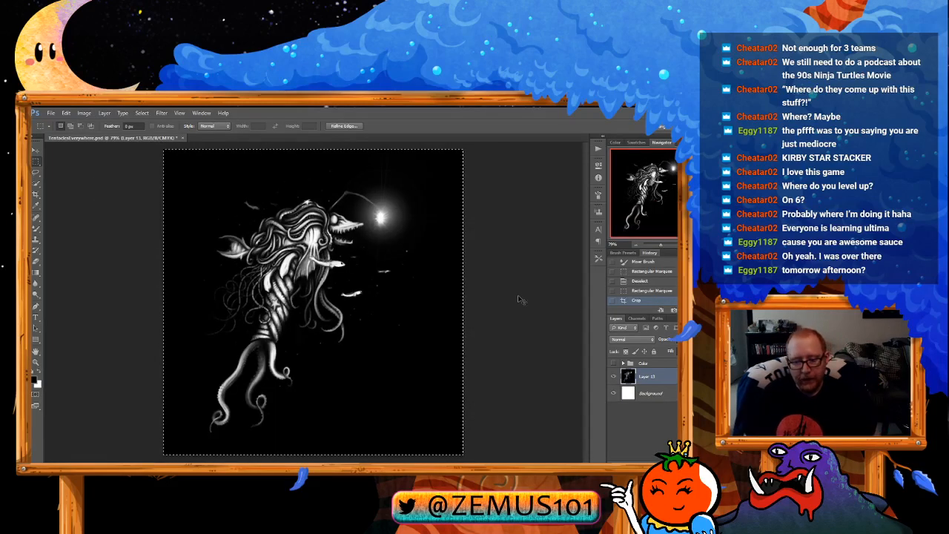
{"action": "key", "text": "ctrl+d"}
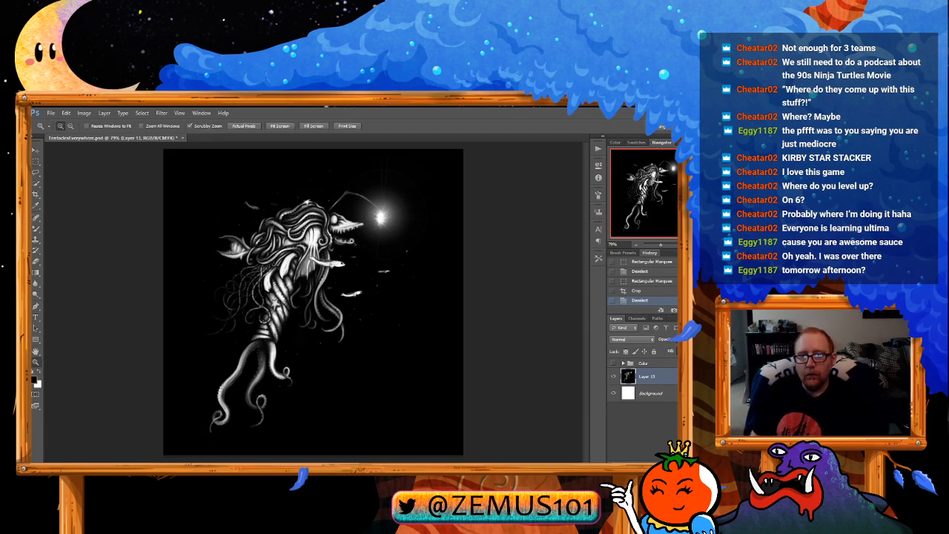
{"action": "scroll", "coordinate": [366, 247], "scroll_direction": "up", "scroll_amount": 2}
{"action": "scroll", "coordinate": [366, 239], "scroll_direction": "down", "scroll_amount": 2}
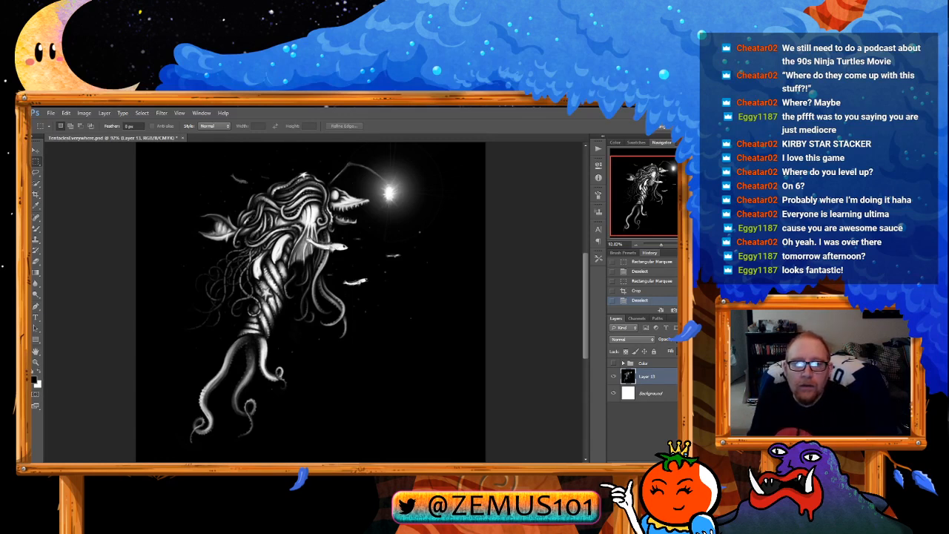
Step: Open AmanoEye.psd, view the red one-eyed creature artwork and close the file
{"action": "double_click", "coordinate": [347, 310]}
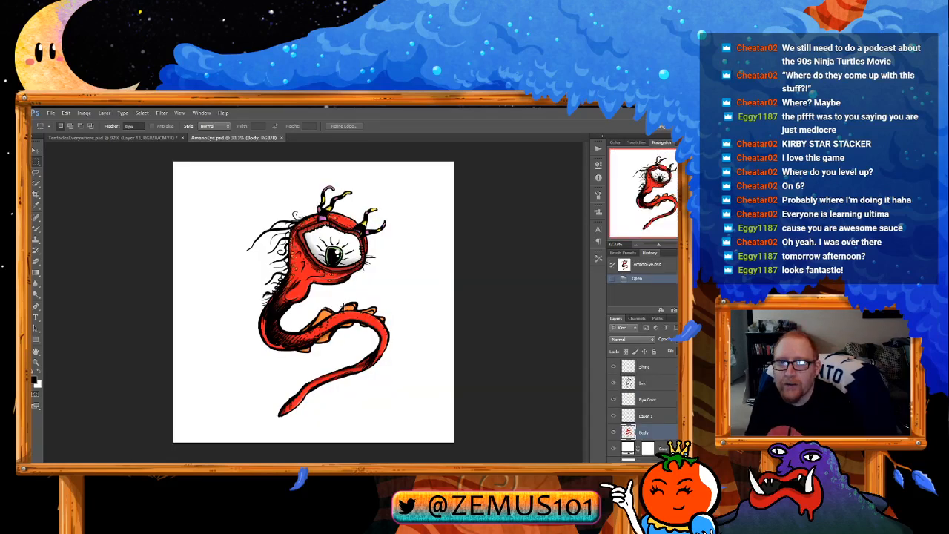
{"action": "key", "text": "b"}
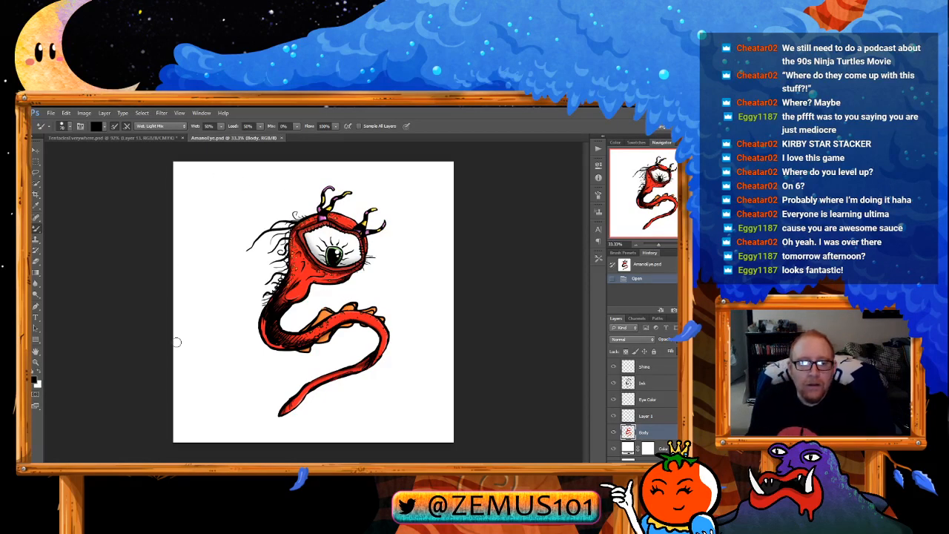
{"action": "left_click", "coordinate": [281, 140]}
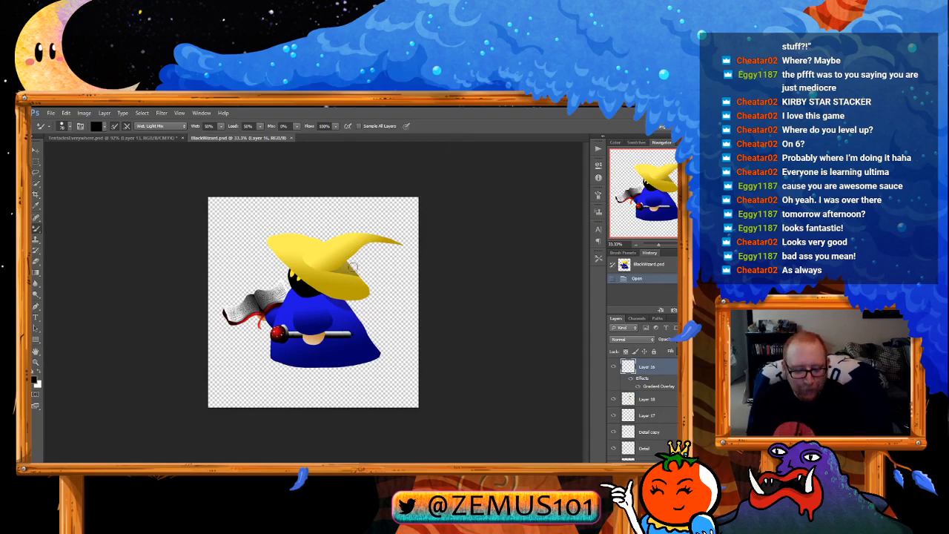
Step: Examine the open book in BlackWizard.psd up close, view the whole wizard, and close both that file and Beetle.psd
{"action": "key", "text": "z"}
{"action": "mouse_move", "coordinate": [263, 303]}
{"action": "left_mouse_down"}
{"action": "mouse_move", "coordinate": [323, 293]}
{"action": "mouse_move", "coordinate": [348, 266]}
{"action": "left_mouse_up"}
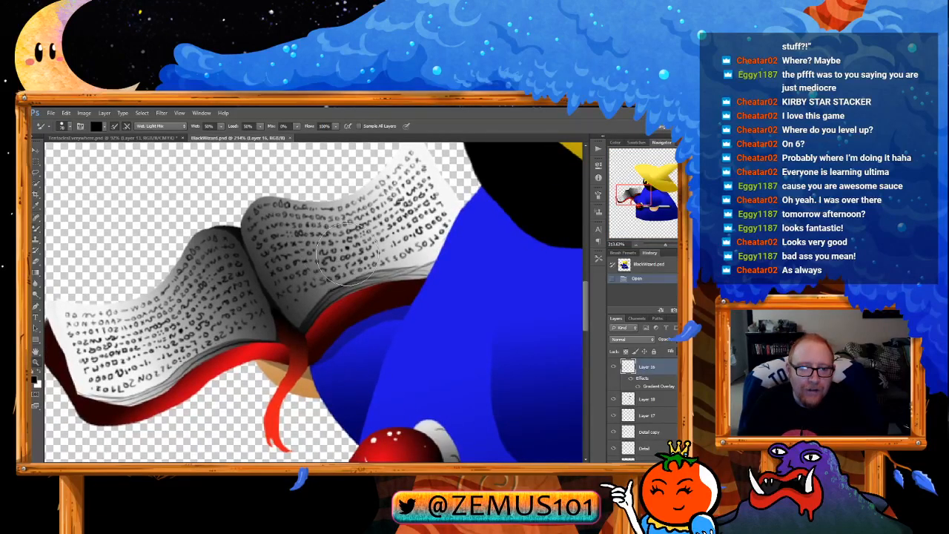
{"action": "key", "text": "ctrl+0"}
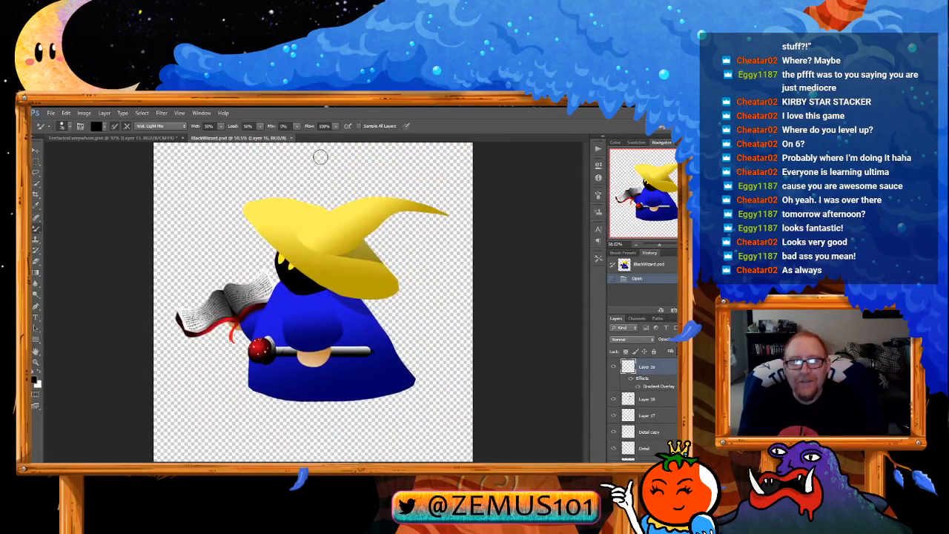
{"action": "left_click", "coordinate": [292, 138]}
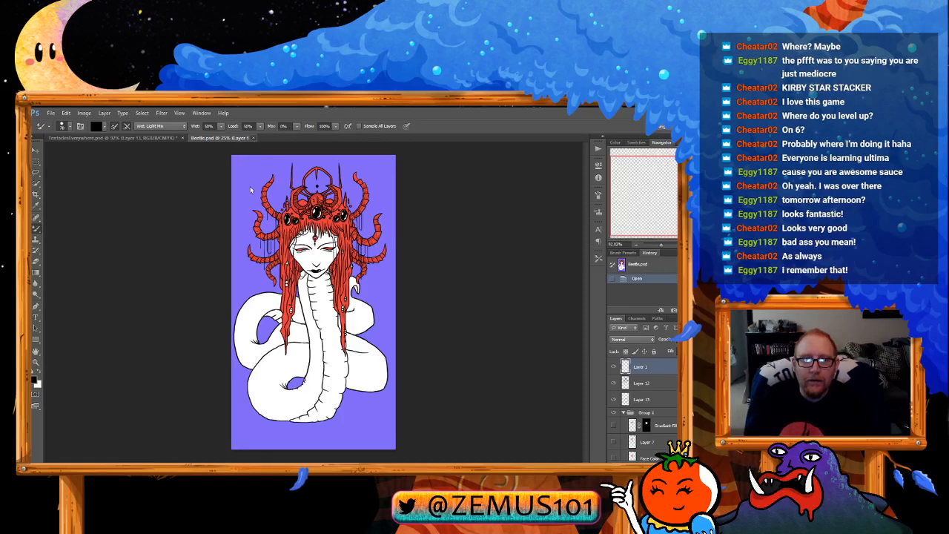
{"action": "key", "text": "ctrl+w"}
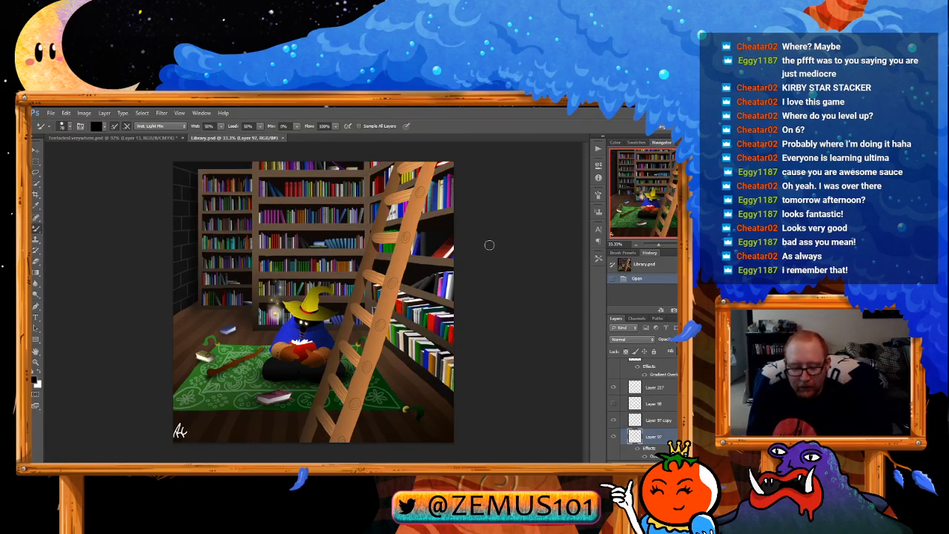
Step: Examine the reading wizard in Library.psd up close and view the surrounding bookshelves, rug and ladder
{"action": "key", "text": "z"}
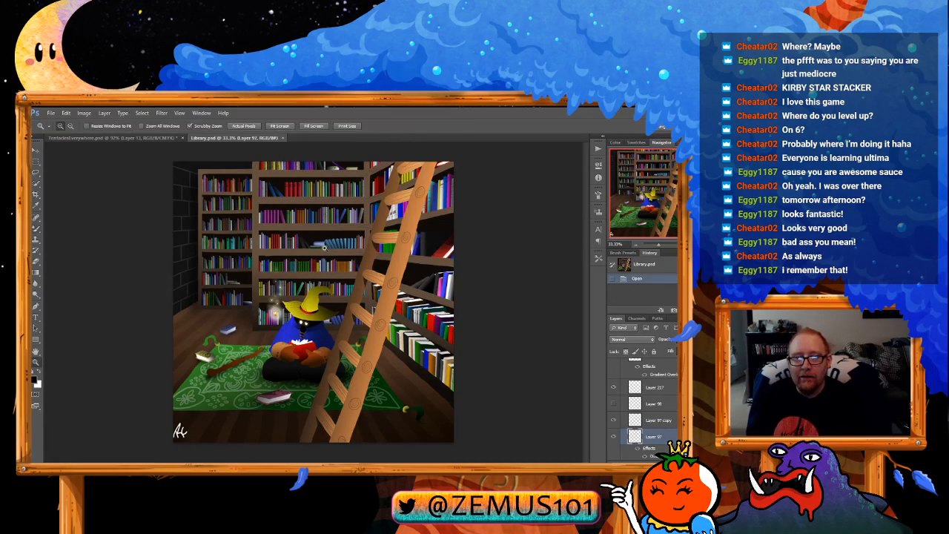
{"action": "mouse_move", "coordinate": [323, 248]}
{"action": "left_mouse_down"}
{"action": "mouse_move", "coordinate": [390, 230]}
{"action": "mouse_move", "coordinate": [336, 249]}
{"action": "left_mouse_up"}
{"action": "left_click_drag", "start_coordinate": [293, 378], "coordinate": [370, 370]}
{"action": "key", "text": "b"}
{"action": "mouse_move", "coordinate": [423, 165]}
{"action": "left_mouse_down"}
{"action": "mouse_move", "coordinate": [509, 199]}
{"action": "mouse_move", "coordinate": [480, 167]}
{"action": "left_mouse_up"}
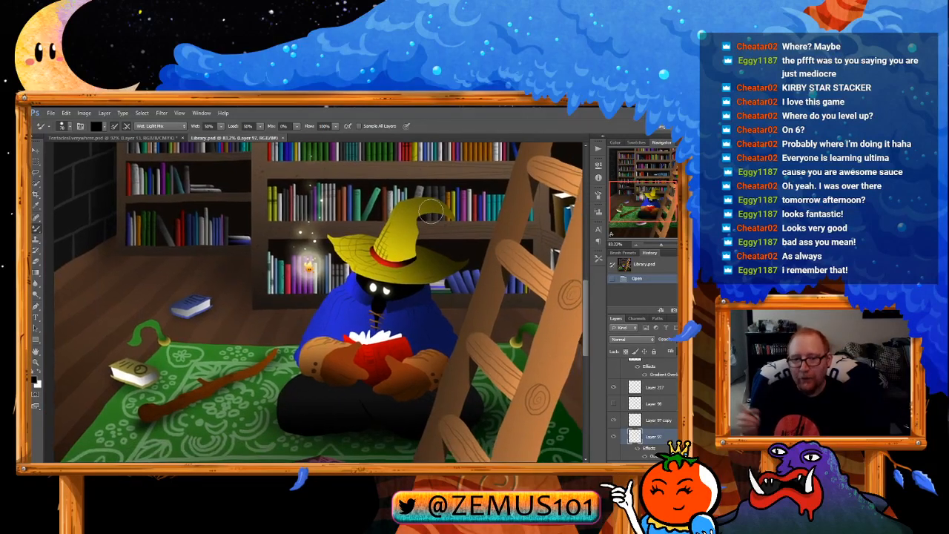
{"action": "key", "text": "z"}
{"action": "left_click_drag", "start_coordinate": [436, 232], "coordinate": [417, 235]}
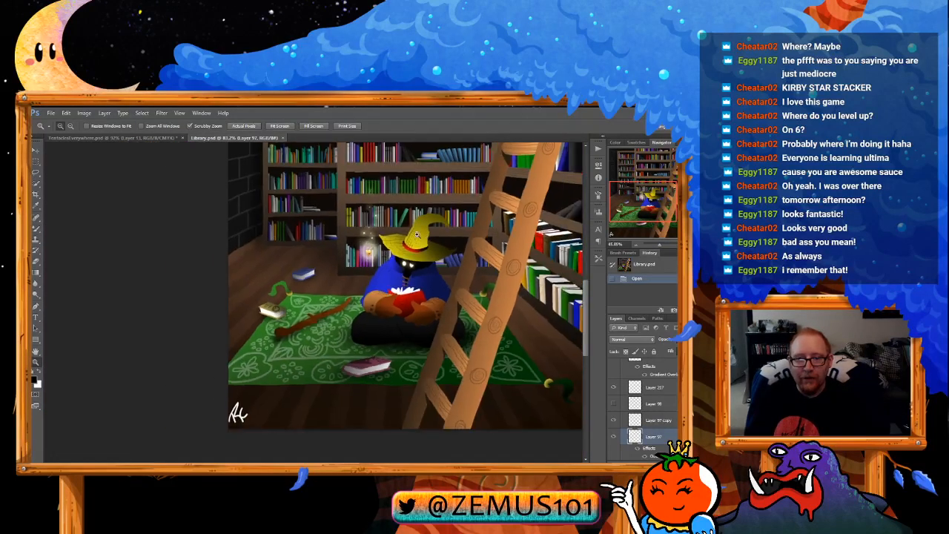
{"action": "key", "text": "b"}
{"action": "scroll", "coordinate": [393, 240], "scroll_direction": "up", "scroll_amount": 5}
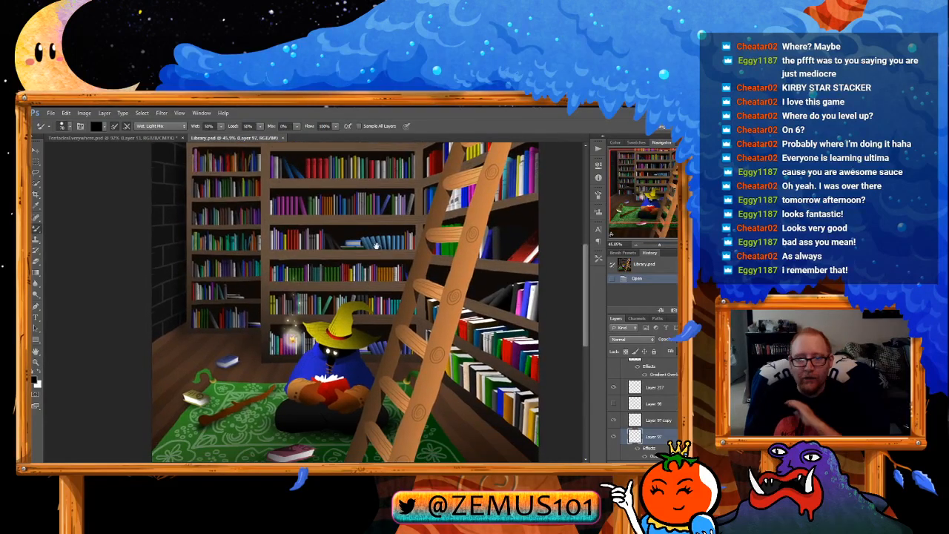
Step: Look through the layer stack of Library.psd from its topmost layer to the bookshelf groups, briefly expanding the group above Ladder
{"action": "scroll", "coordinate": [641, 408], "scroll_direction": "up", "scroll_amount": 5}
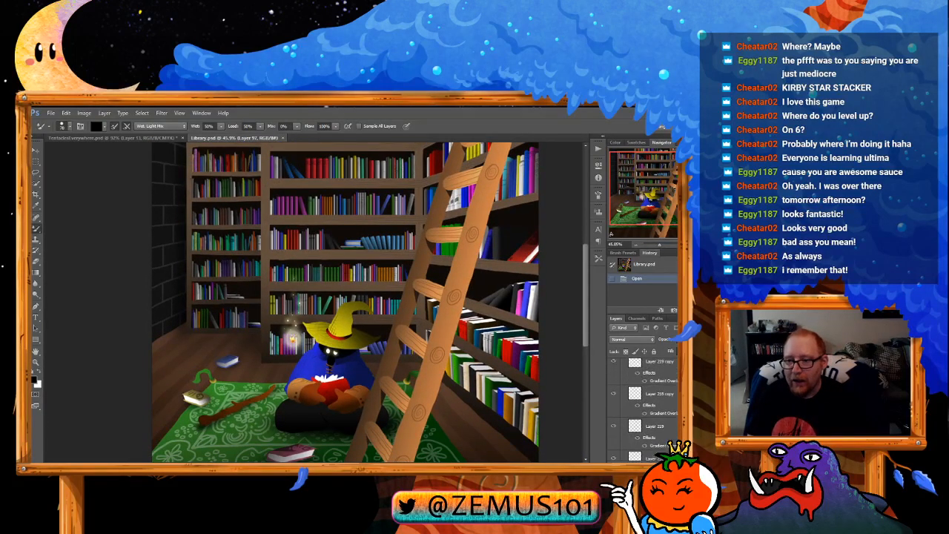
{"action": "scroll", "coordinate": [642, 407], "scroll_direction": "up", "scroll_amount": 5}
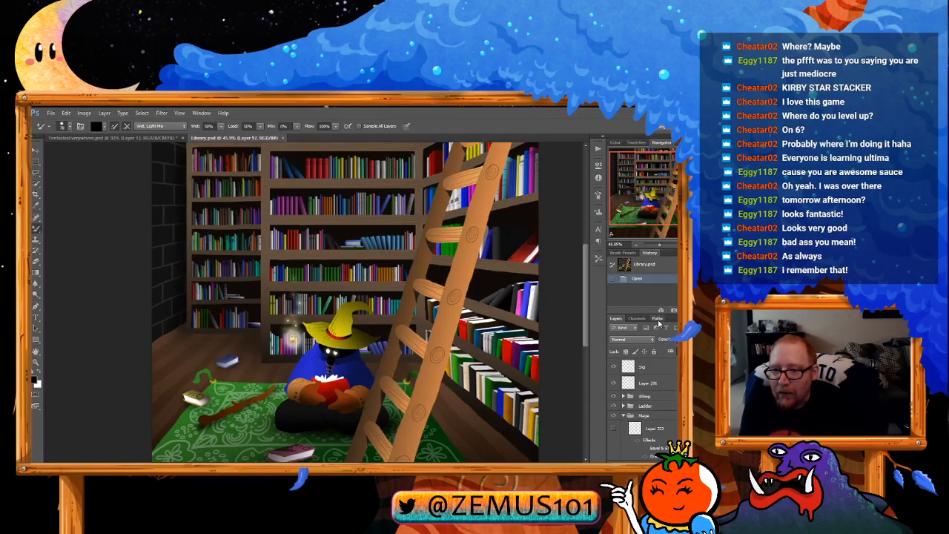
{"action": "left_click", "coordinate": [657, 319]}
{"action": "left_click", "coordinate": [616, 318]}
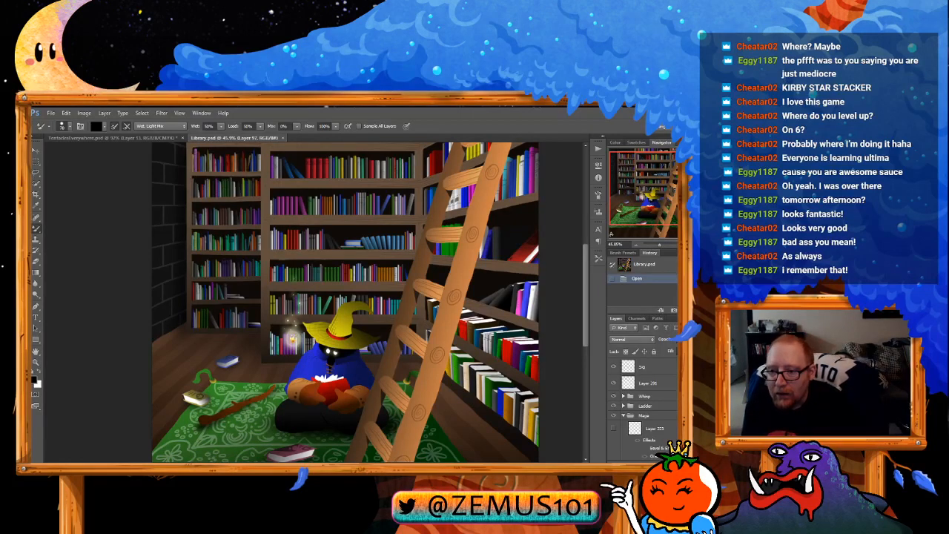
{"action": "left_click", "coordinate": [623, 397]}
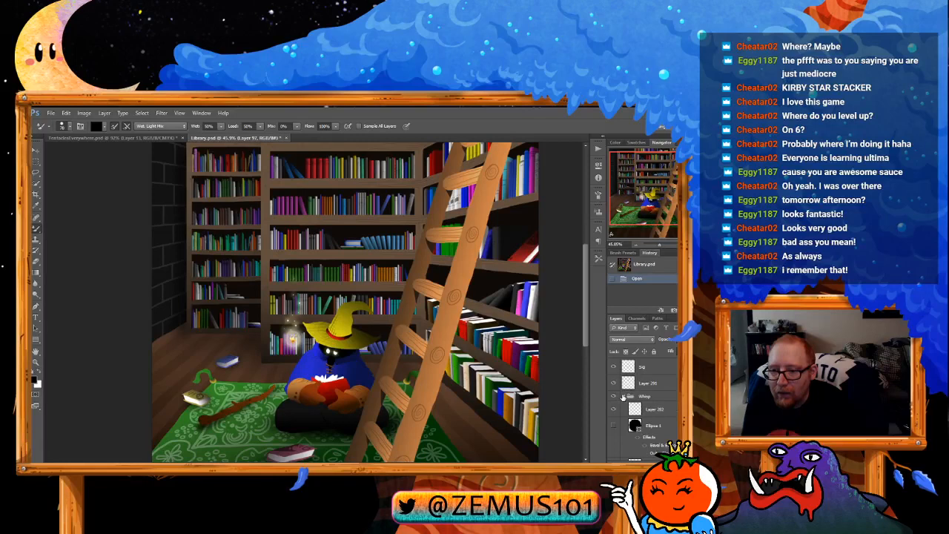
{"action": "left_click", "coordinate": [623, 396]}
{"action": "scroll", "coordinate": [642, 411], "scroll_direction": "down", "scroll_amount": 5}
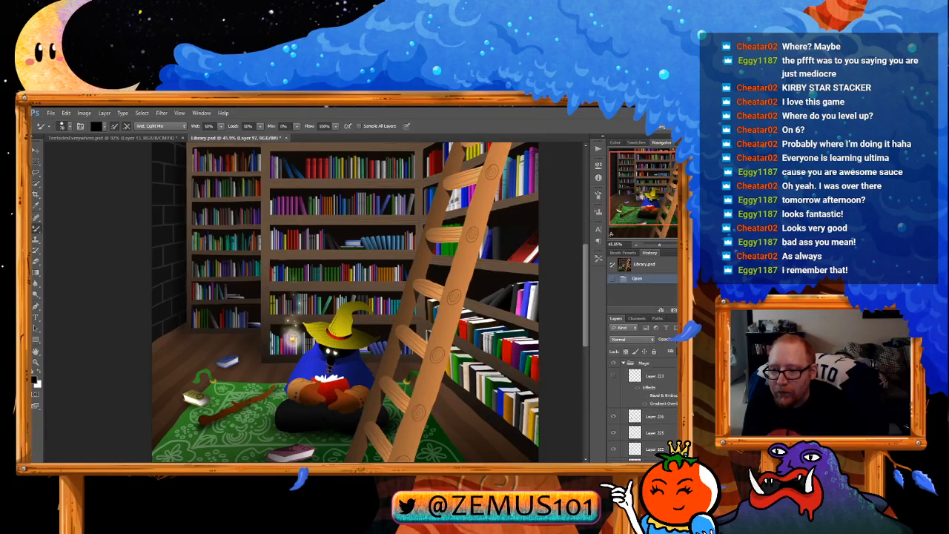
{"action": "scroll", "coordinate": [641, 412], "scroll_direction": "down", "scroll_amount": 10}
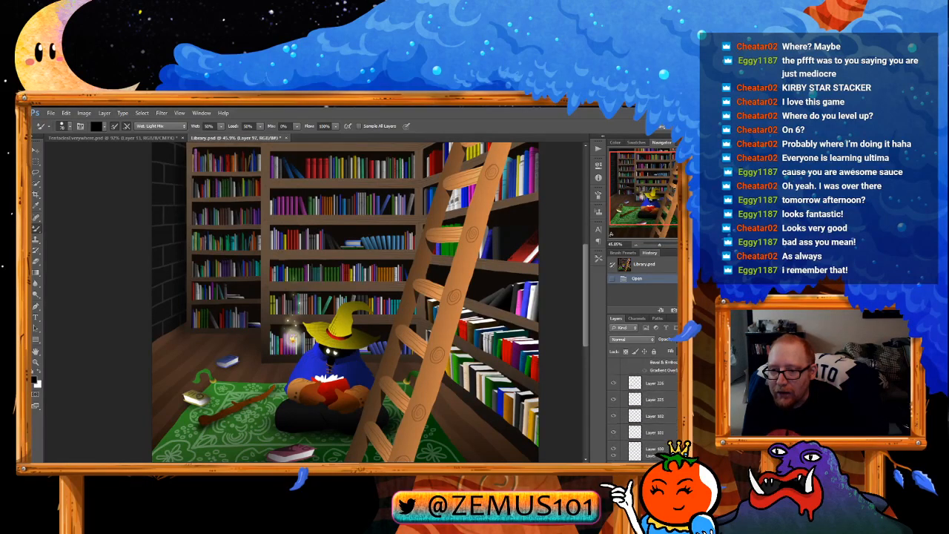
{"action": "scroll", "coordinate": [641, 412], "scroll_direction": "down", "scroll_amount": 10}
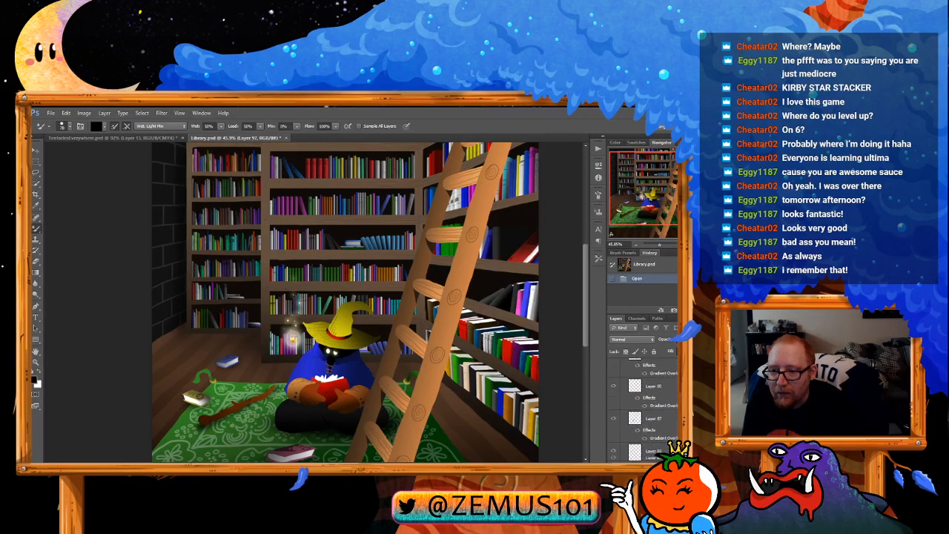
{"action": "scroll", "coordinate": [641, 412], "scroll_direction": "down", "scroll_amount": 10}
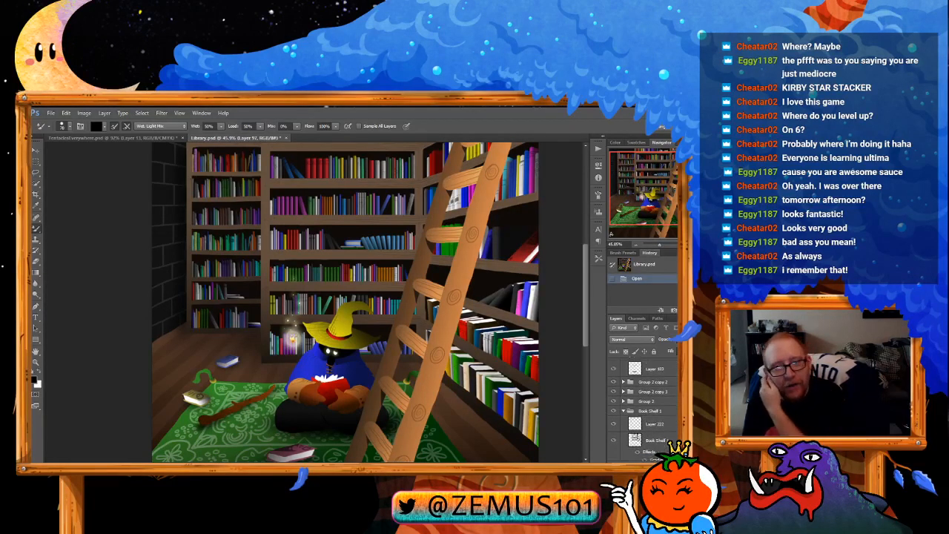
Step: Expand the Group 2 copy 2 layer group in Library.psd, look through its layers and return to the topmost layer
{"action": "left_click", "coordinate": [623, 381]}
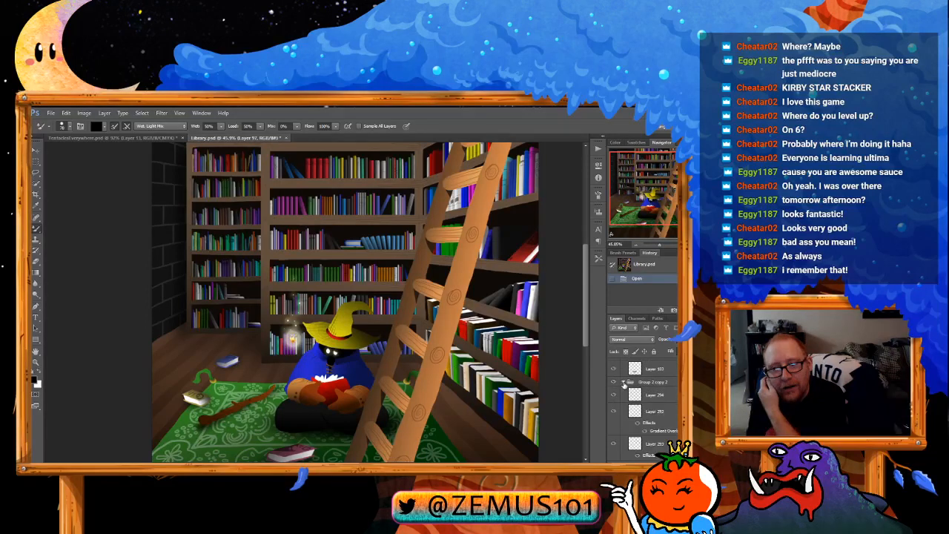
{"action": "scroll", "coordinate": [630, 404], "scroll_direction": "down", "scroll_amount": 3}
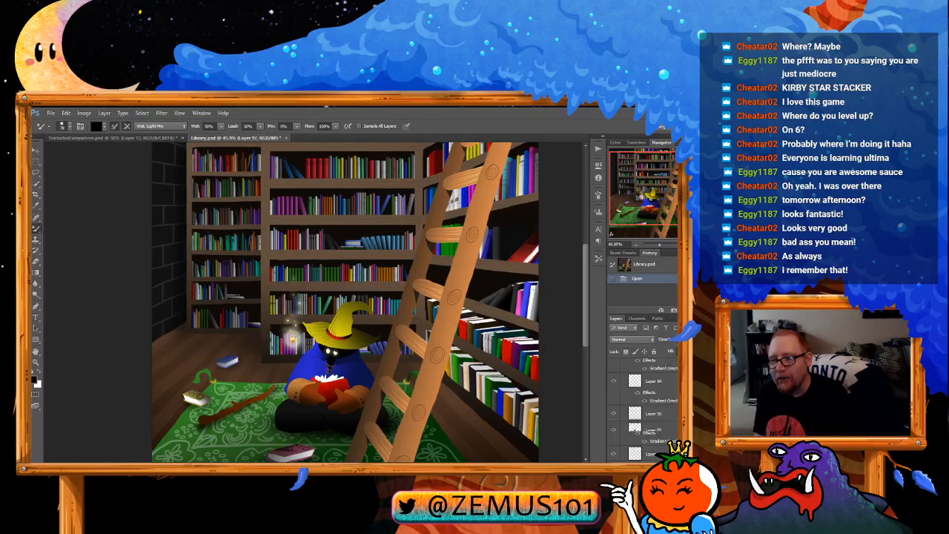
{"action": "left_click", "coordinate": [541, 255], "text": "ctrl"}
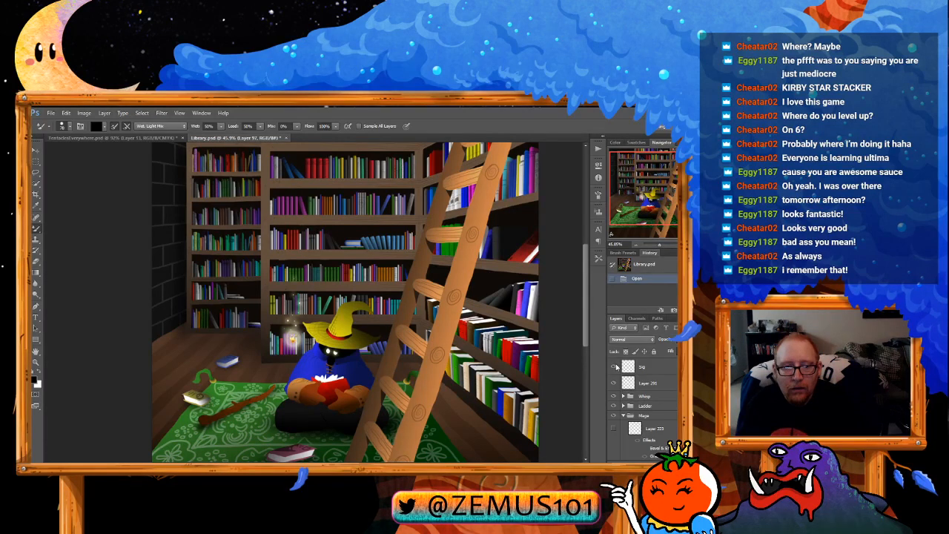
{"action": "scroll", "coordinate": [587, 341], "scroll_direction": "down", "scroll_amount": 2}
{"action": "scroll", "coordinate": [586, 335], "scroll_direction": "up", "scroll_amount": 2}
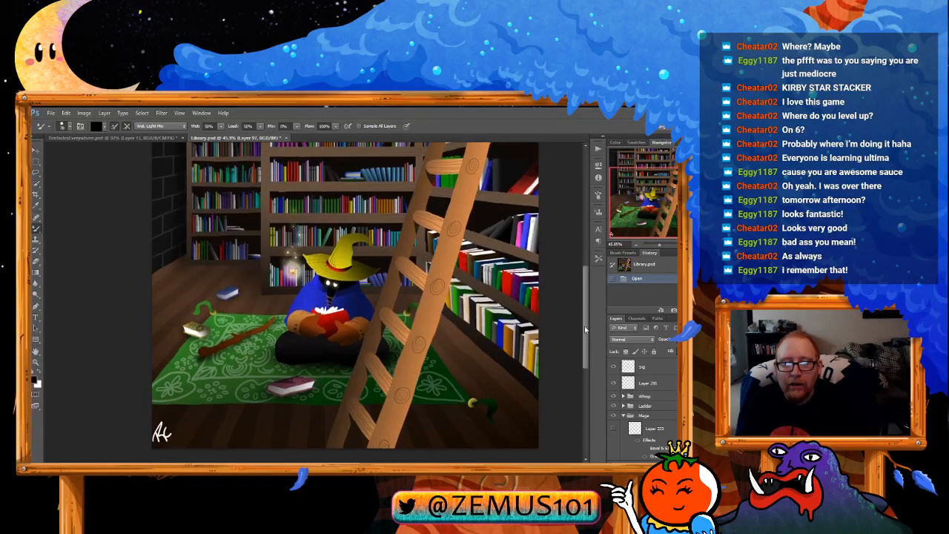
Step: View the whole Library.psd painting, examine the reading wizard up close and return to a wider view of the room
{"action": "key", "text": "z"}
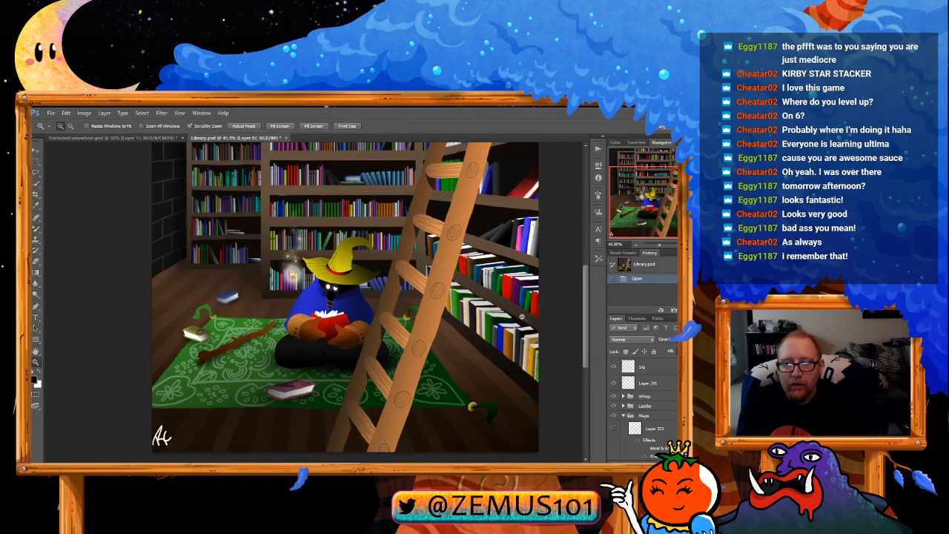
{"action": "left_click_drag", "start_coordinate": [528, 317], "coordinate": [520, 317]}
{"action": "left_click_drag", "start_coordinate": [524, 281], "coordinate": [506, 313]}
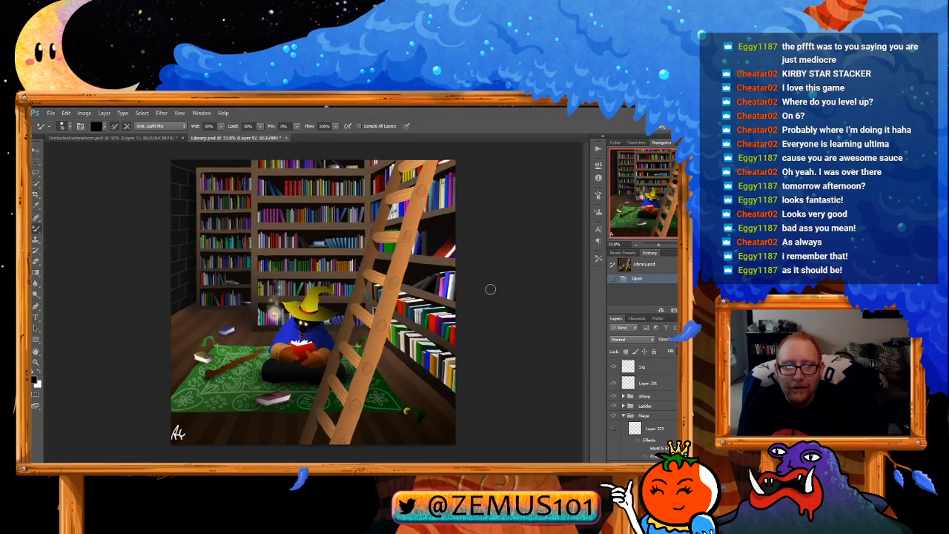
{"action": "key", "text": "z"}
{"action": "left_click_drag", "start_coordinate": [309, 329], "coordinate": [408, 324]}
{"action": "left_click_drag", "start_coordinate": [341, 314], "coordinate": [375, 298]}
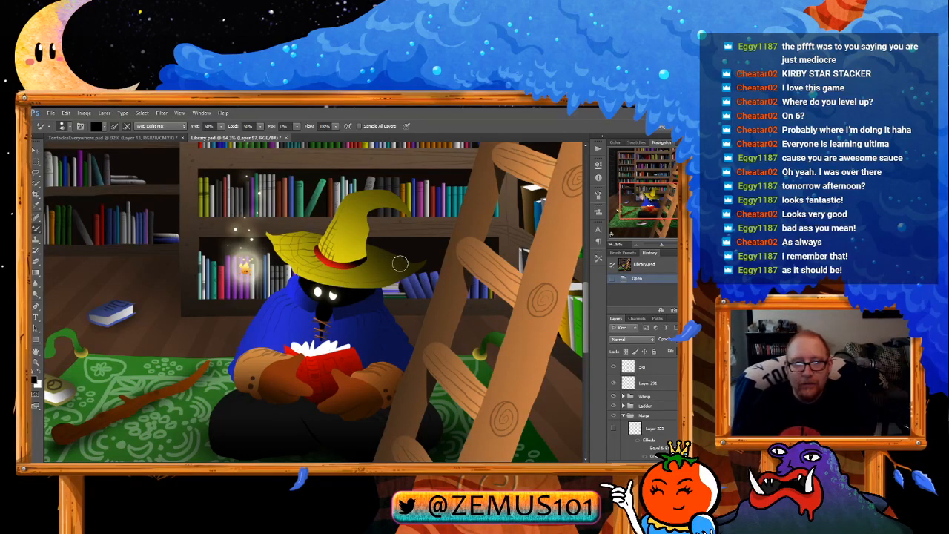
{"action": "scroll", "coordinate": [400, 263], "scroll_direction": "down", "scroll_amount": 3}
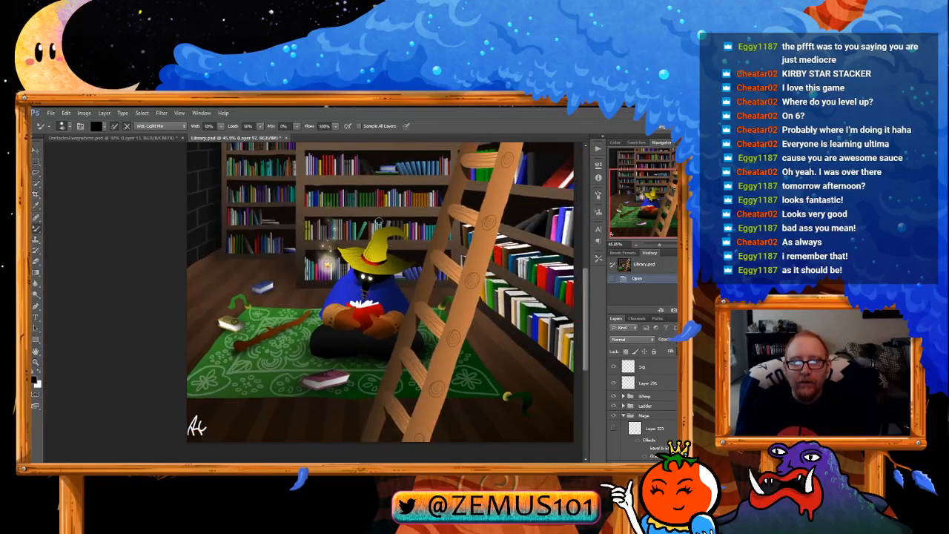
Step: Close Library.psd, then view and close the cartoon character in KidGunnerson.psd and the planet artwork in Marble.psd
{"action": "left_click", "coordinate": [359, 254]}
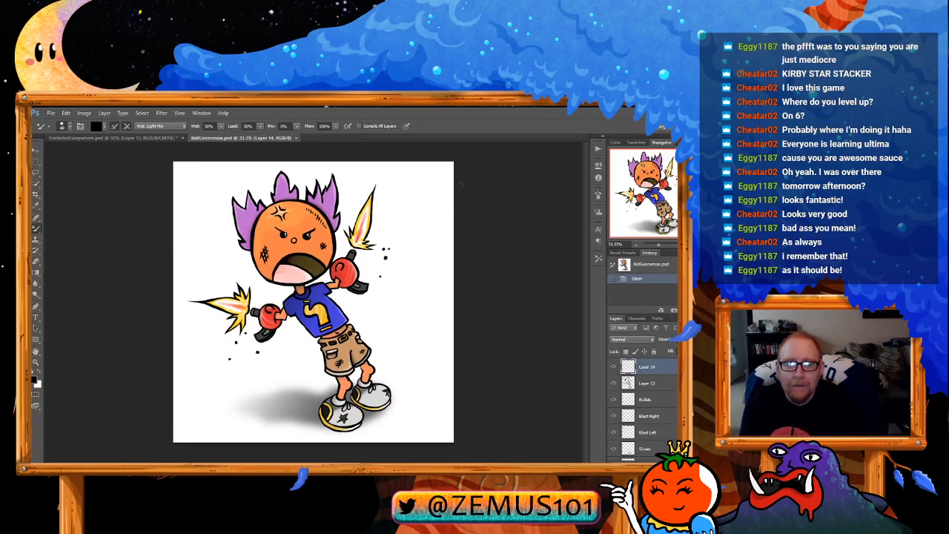
{"action": "left_click", "coordinate": [296, 138]}
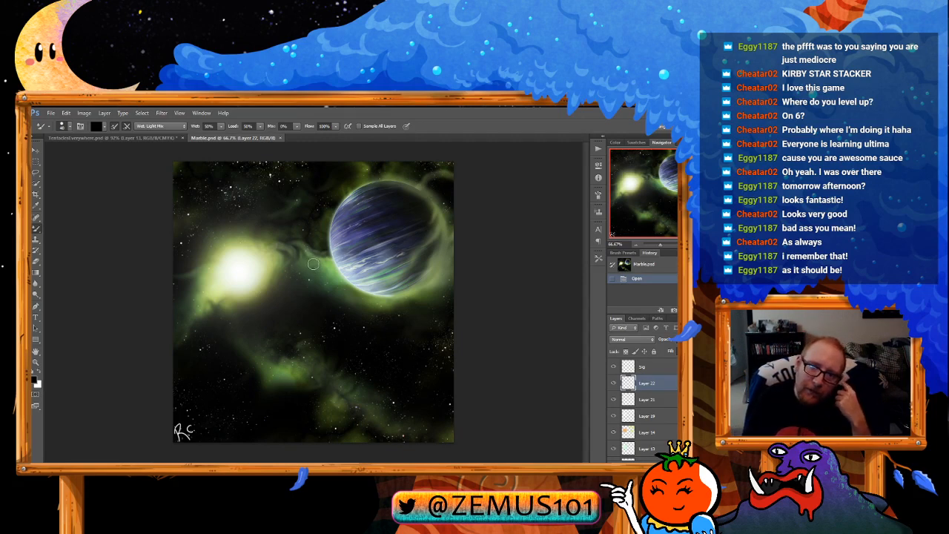
{"action": "left_click", "coordinate": [280, 138]}
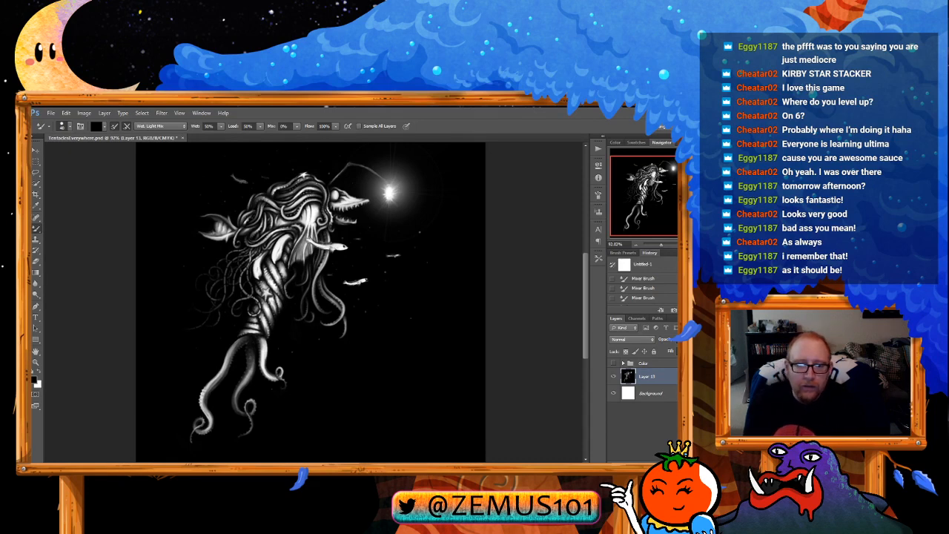
Step: View the octopus sketch, the SpaceWhaleComic.psd cover and the portrait of the pink-haired woman, closing each file after viewing it
{"action": "double_click", "coordinate": [453, 322]}
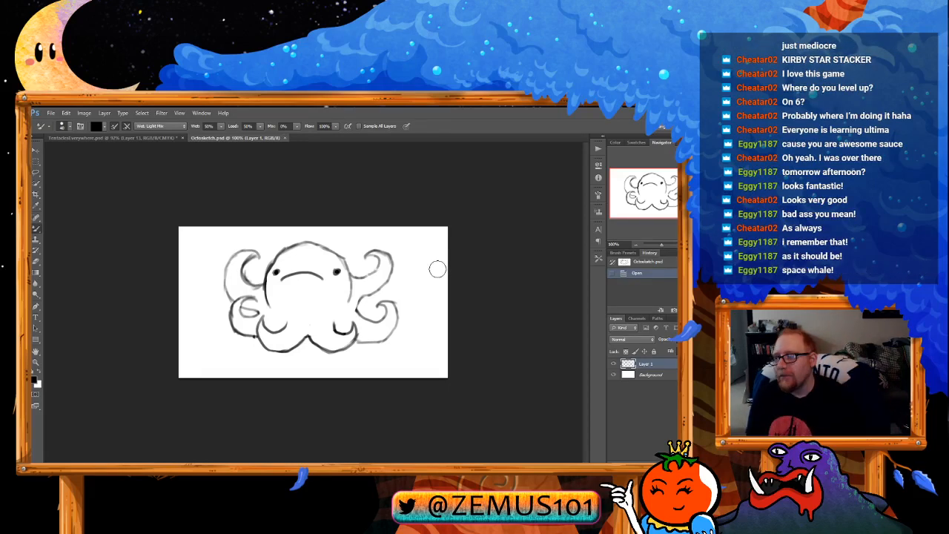
{"action": "left_click", "coordinate": [284, 138]}
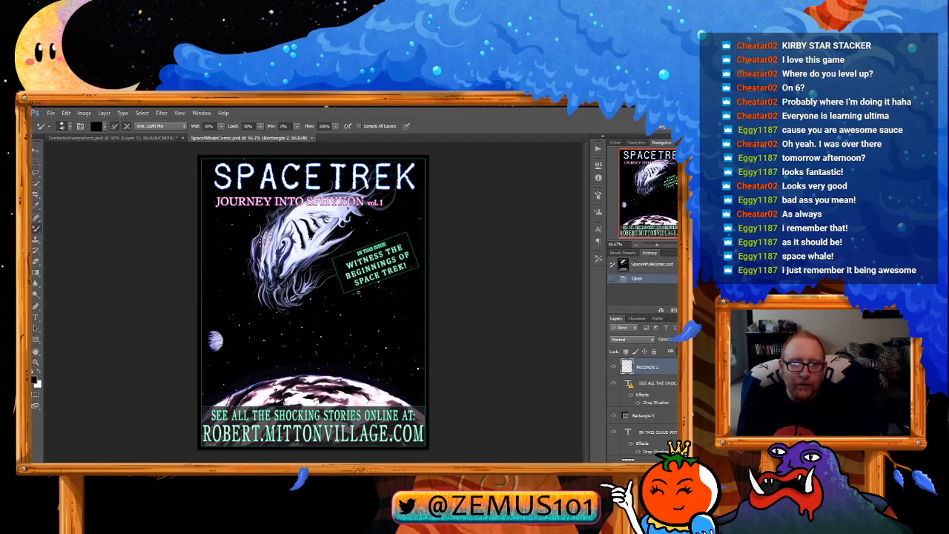
{"action": "left_click", "coordinate": [312, 137]}
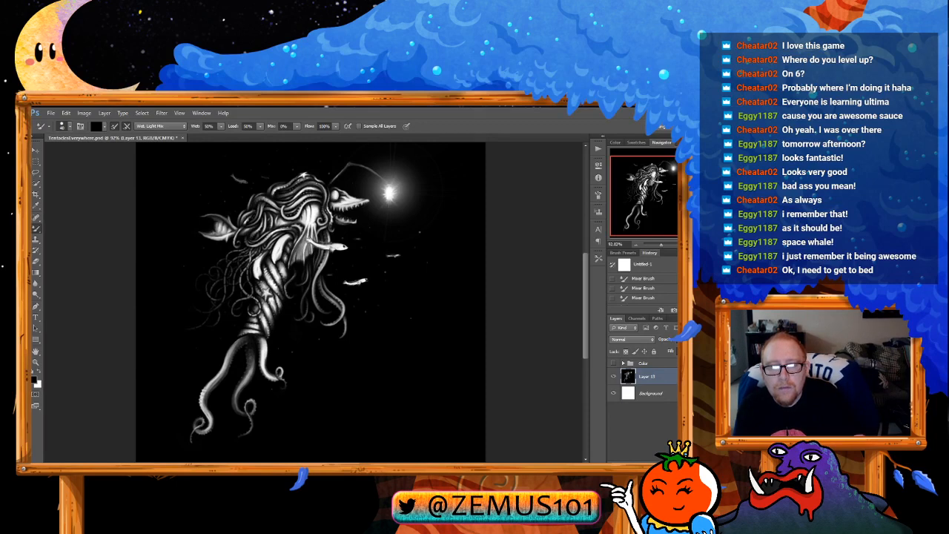
{"action": "double_click", "coordinate": [402, 331]}
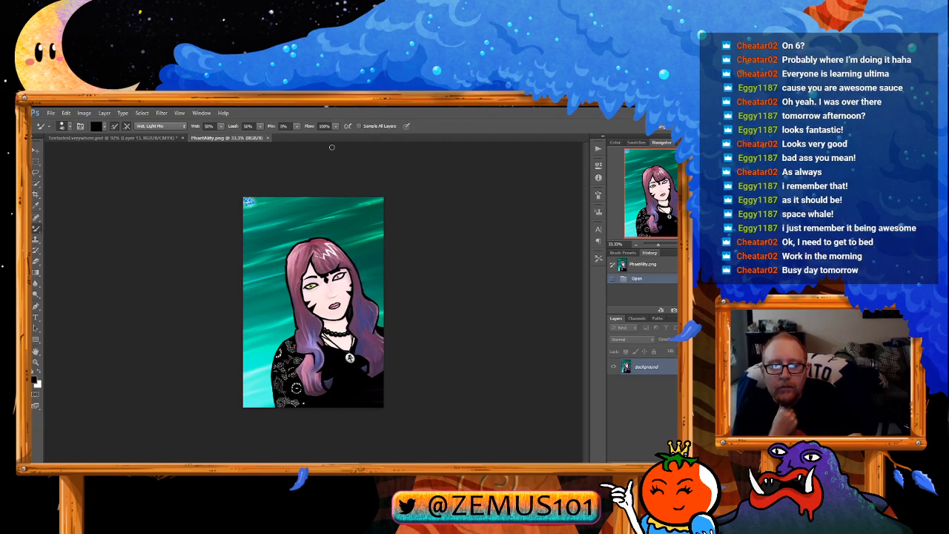
{"action": "left_click", "coordinate": [268, 138]}
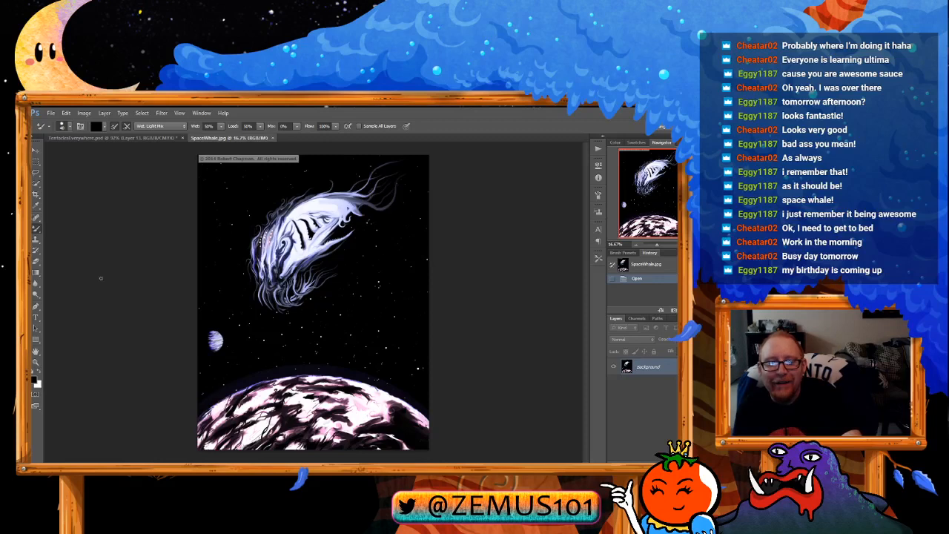
Step: Examine the space whale's trailing tentacles in SpaceWhale.jpg at 100% and return to the whole image
{"action": "double_click", "coordinate": [35, 362]}
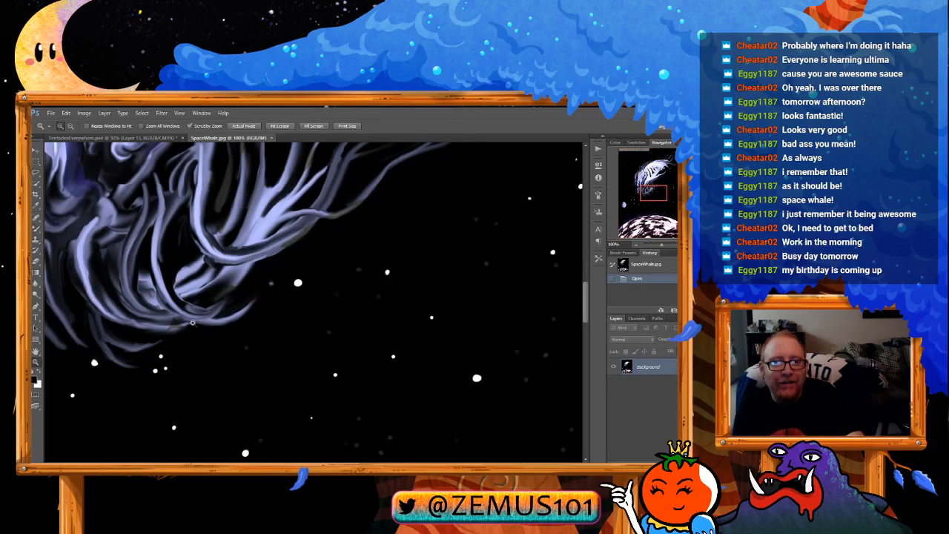
{"action": "left_click_drag", "start_coordinate": [192, 322], "coordinate": [260, 324]}
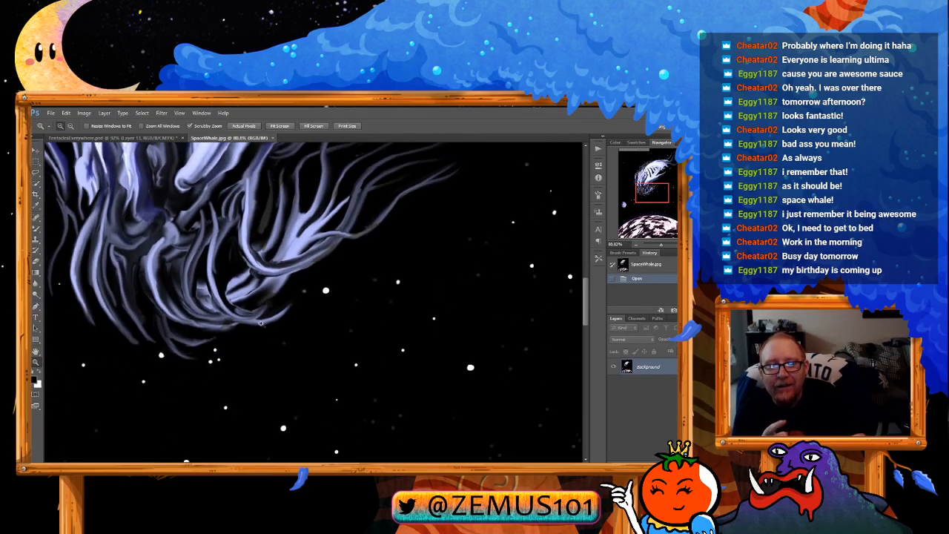
{"action": "left_click", "coordinate": [35, 350]}
{"action": "left_click_drag", "start_coordinate": [281, 258], "coordinate": [351, 331]}
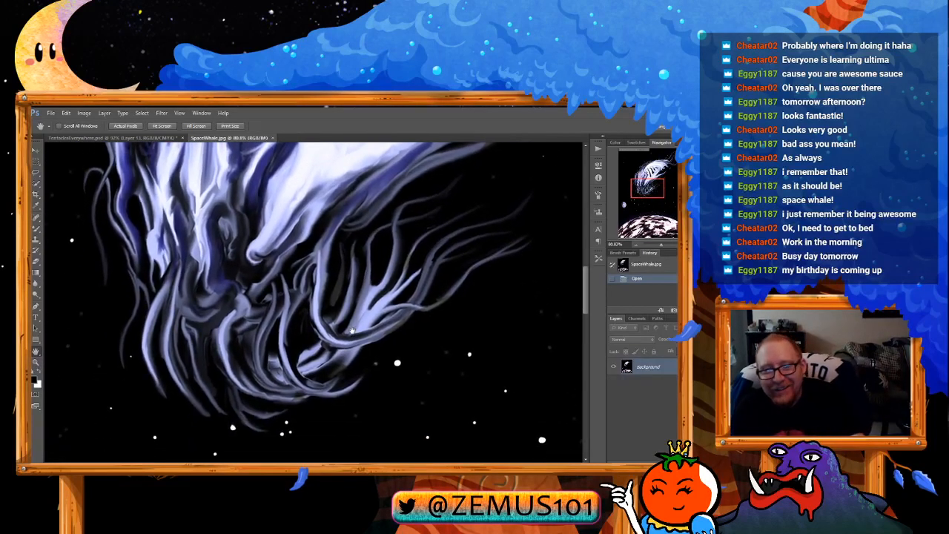
{"action": "double_click", "coordinate": [34, 361]}
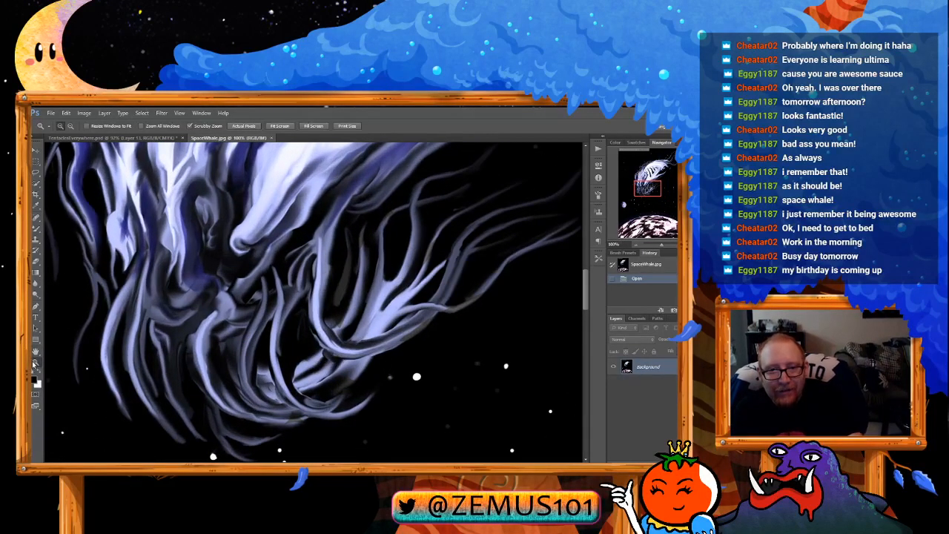
{"action": "left_click", "coordinate": [35, 351]}
{"action": "left_click_drag", "start_coordinate": [188, 307], "coordinate": [191, 211]}
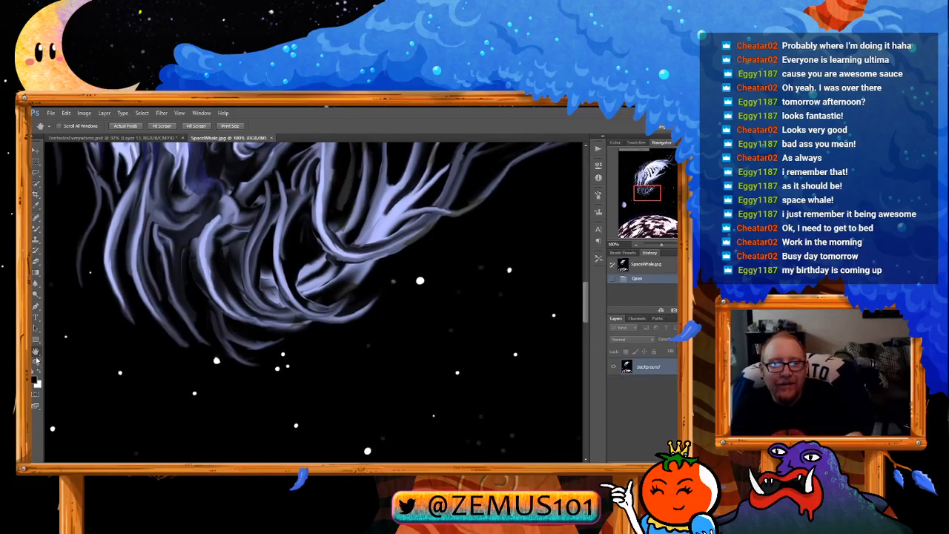
{"action": "left_click", "coordinate": [35, 362]}
{"action": "double_click", "coordinate": [39, 352]}
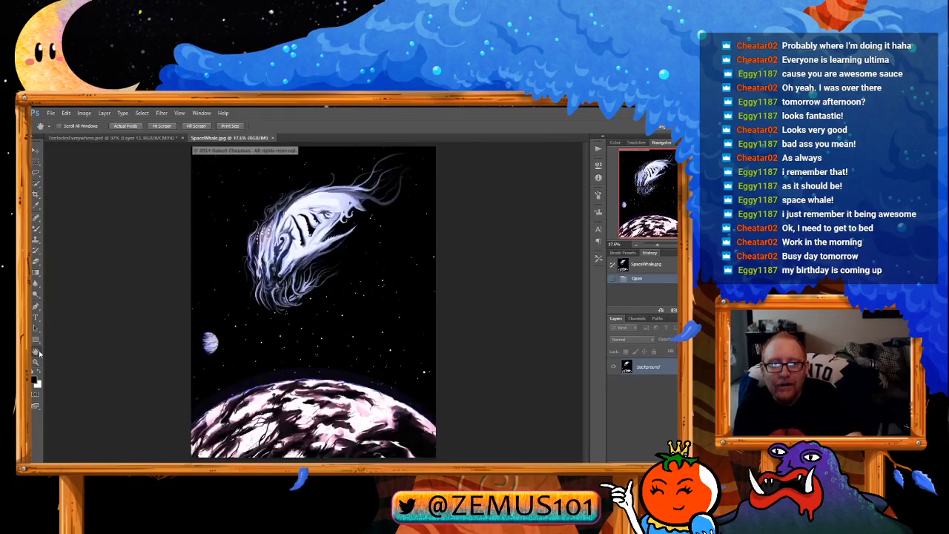
Step: Enlarge SpaceWhale.jpg and look over the whole creature, the small moon and the planet surface beneath it
{"action": "left_click", "coordinate": [36, 361]}
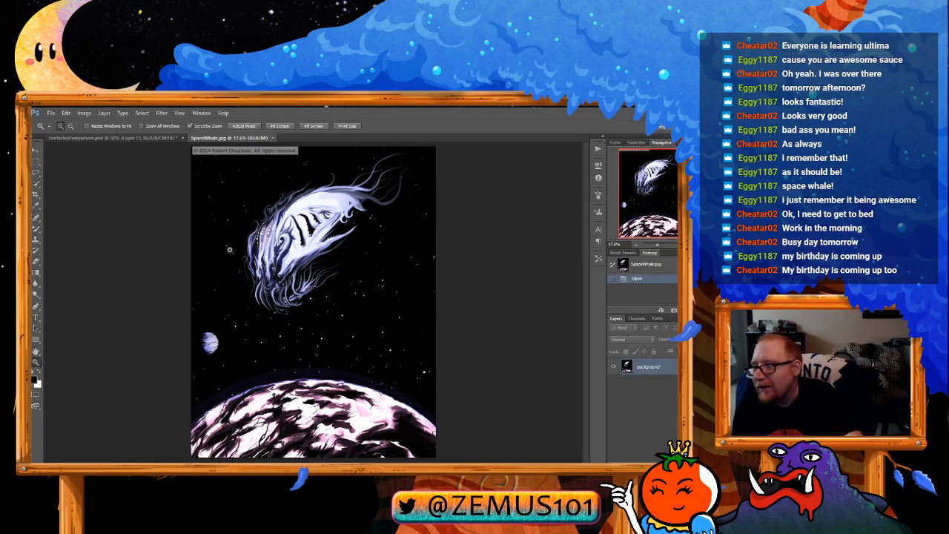
{"action": "left_click_drag", "start_coordinate": [260, 249], "coordinate": [283, 261]}
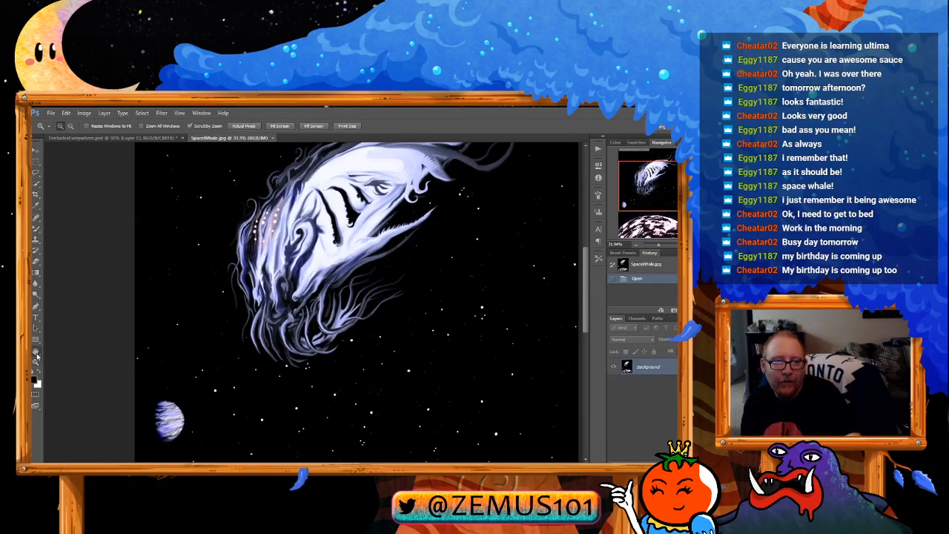
{"action": "left_click", "coordinate": [36, 351]}
{"action": "left_click_drag", "start_coordinate": [243, 294], "coordinate": [200, 363]}
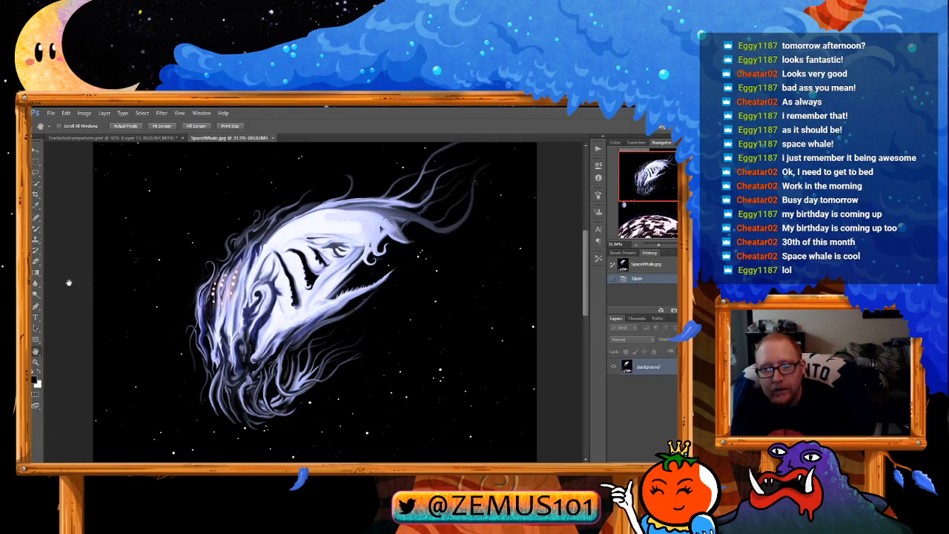
{"action": "scroll", "coordinate": [68, 282], "scroll_direction": "down", "scroll_amount": 10}
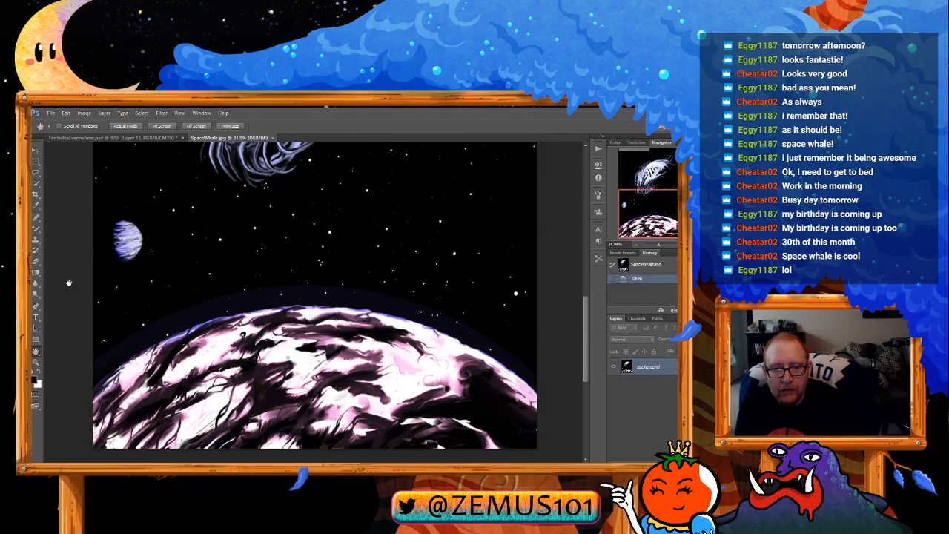
{"action": "scroll", "coordinate": [68, 282], "scroll_direction": "up", "scroll_amount": 2}
{"action": "scroll", "coordinate": [69, 283], "scroll_direction": "up", "scroll_amount": 5}
{"action": "scroll", "coordinate": [68, 283], "scroll_direction": "down", "scroll_amount": 6}
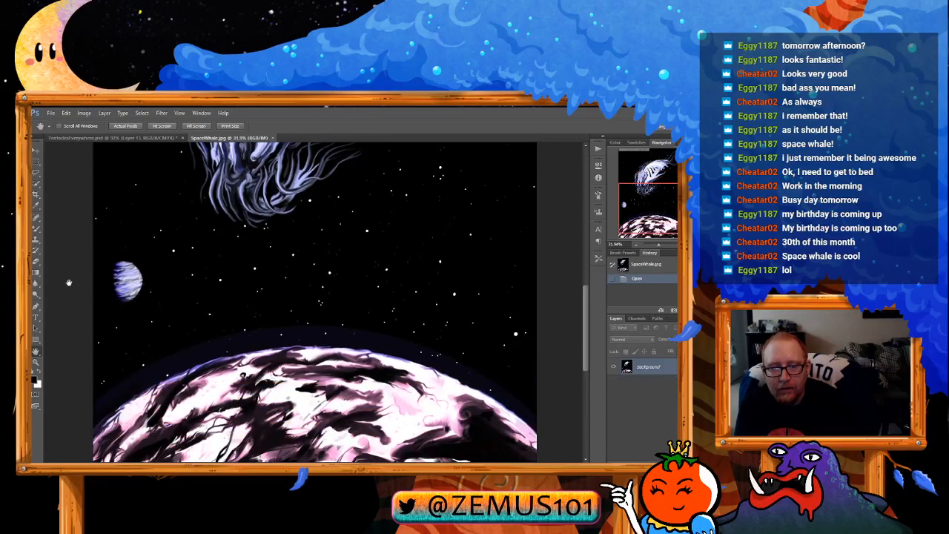
{"action": "scroll", "coordinate": [68, 283], "scroll_direction": "up", "scroll_amount": 8}
{"action": "scroll", "coordinate": [68, 282], "scroll_direction": "up", "scroll_amount": 5}
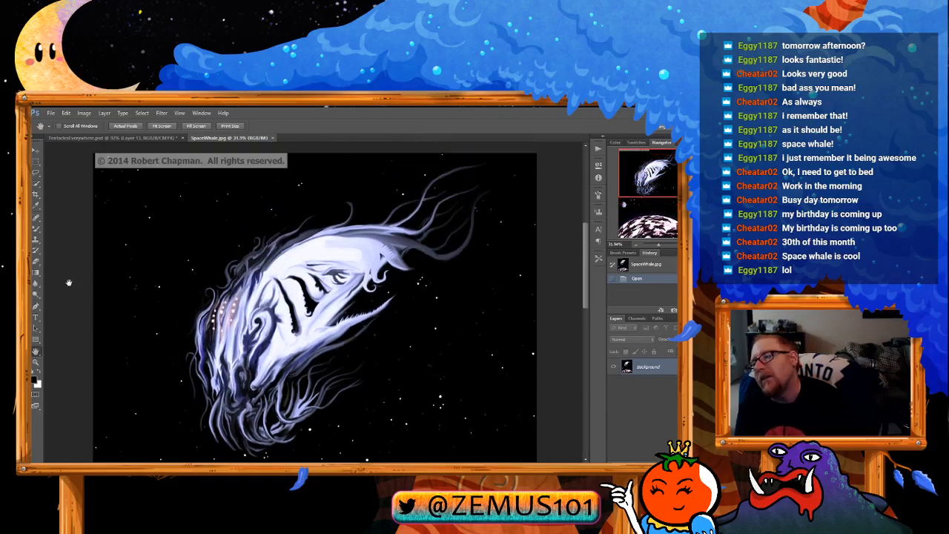
{"action": "scroll", "coordinate": [69, 282], "scroll_direction": "down", "scroll_amount": 2}
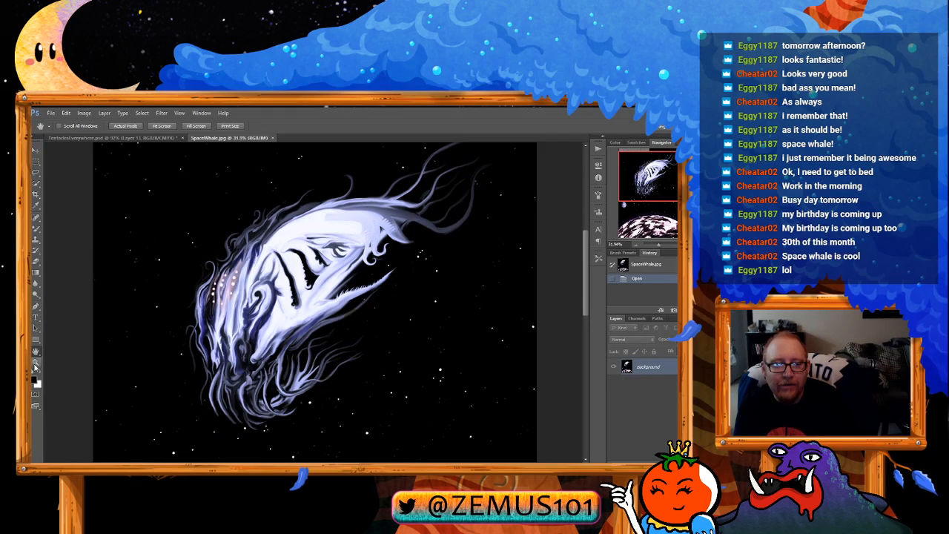
Step: Examine the space whale's gill slits, eye and toothed jaw up close, and widen the view to most of its body
{"action": "left_click", "coordinate": [35, 362]}
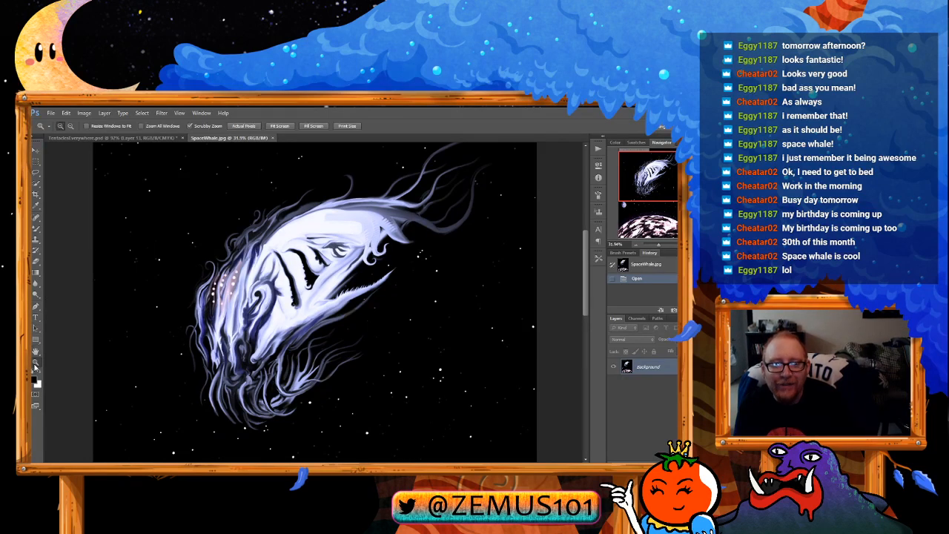
{"action": "left_click", "coordinate": [268, 283]}
{"action": "left_click", "coordinate": [290, 287]}
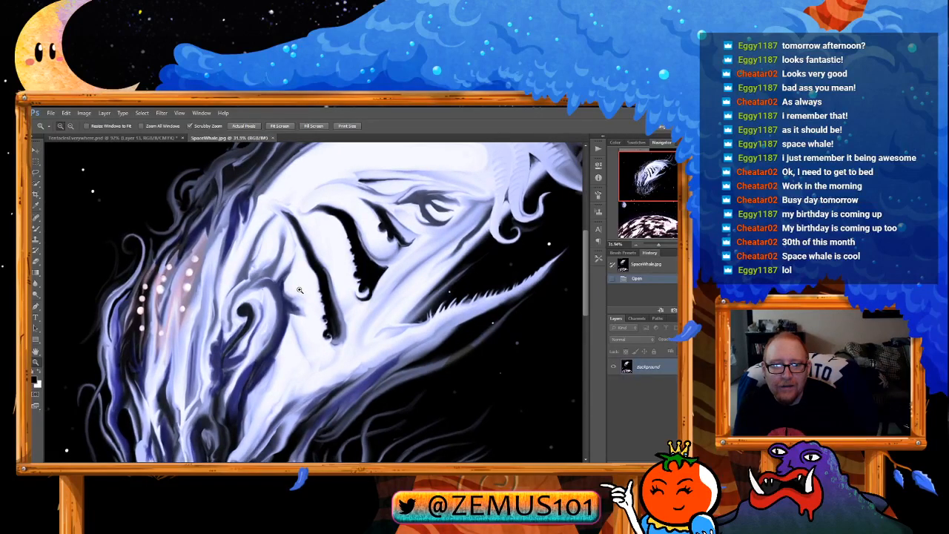
{"action": "left_click_drag", "start_coordinate": [300, 289], "coordinate": [281, 295]}
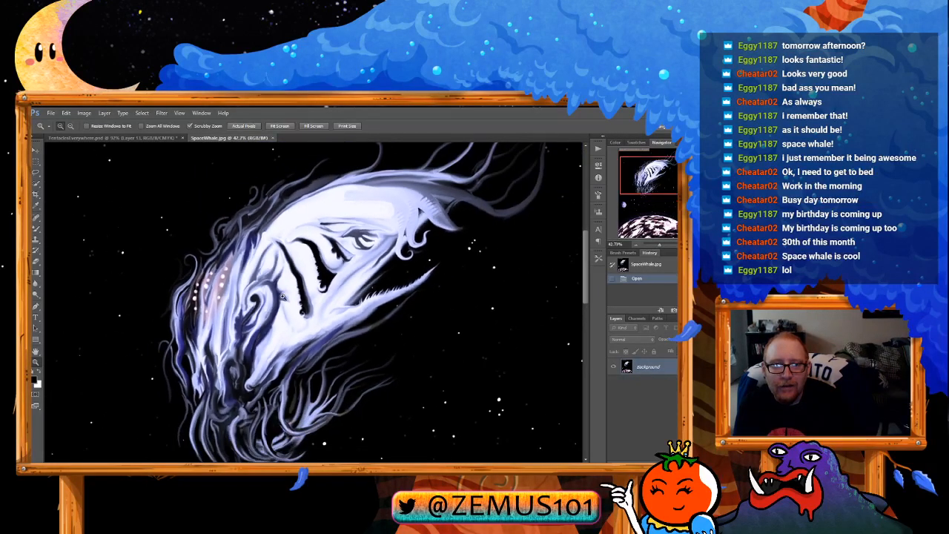
Step: Compare the space whale with the slightly enlarged sea creature in TentaclesEverywhere.psd and return to SpaceWhale.jpg
{"action": "left_click", "coordinate": [156, 139]}
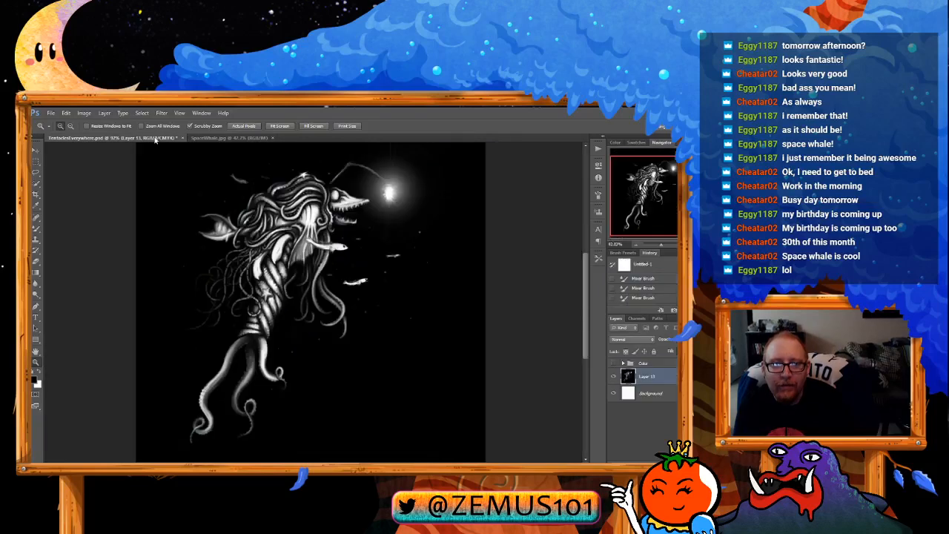
{"action": "mouse_move", "coordinate": [307, 263]}
{"action": "left_mouse_down"}
{"action": "mouse_move", "coordinate": [349, 274]}
{"action": "mouse_move", "coordinate": [313, 273]}
{"action": "left_mouse_up"}
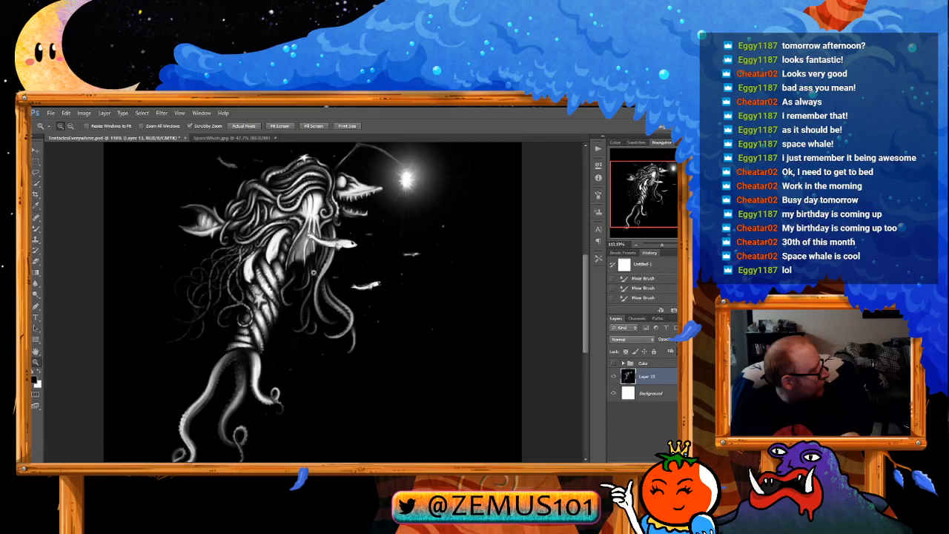
{"action": "left_click", "coordinate": [270, 138]}
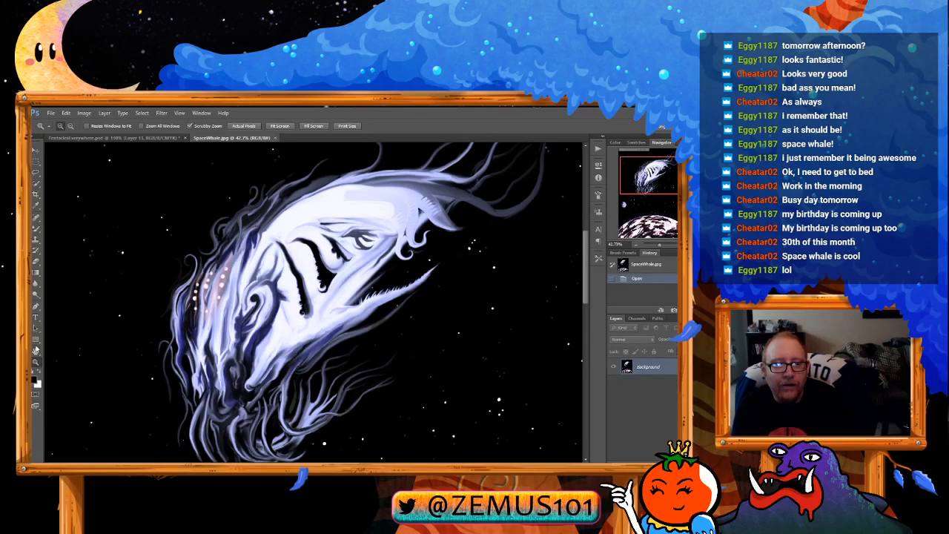
Step: Close SpaceWhale.jpg after viewing it whole, and look over the slightly enlarged creature in RalphComplete.png before closing that file
{"action": "double_click", "coordinate": [36, 352]}
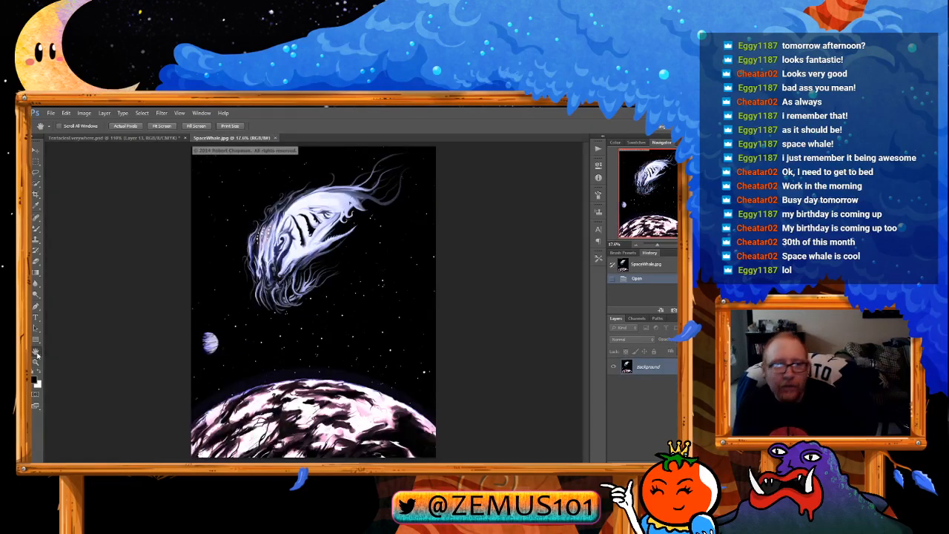
{"action": "left_click", "coordinate": [276, 138]}
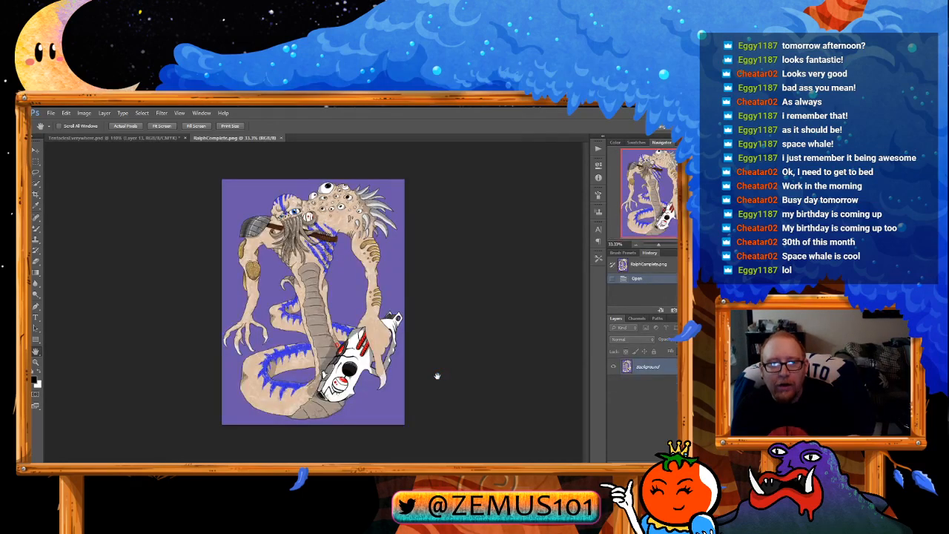
{"action": "double_click", "coordinate": [36, 351]}
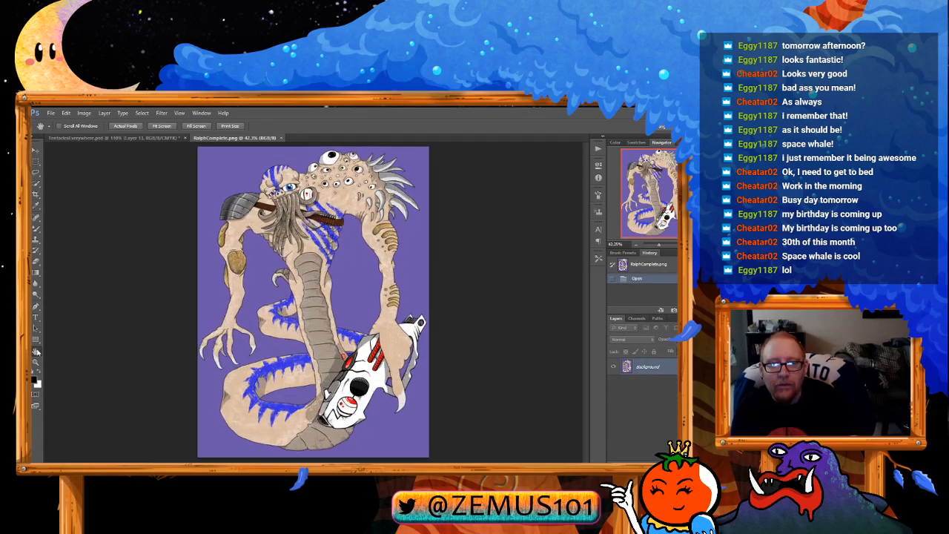
{"action": "left_click", "coordinate": [35, 361]}
{"action": "left_click_drag", "start_coordinate": [302, 311], "coordinate": [123, 280]}
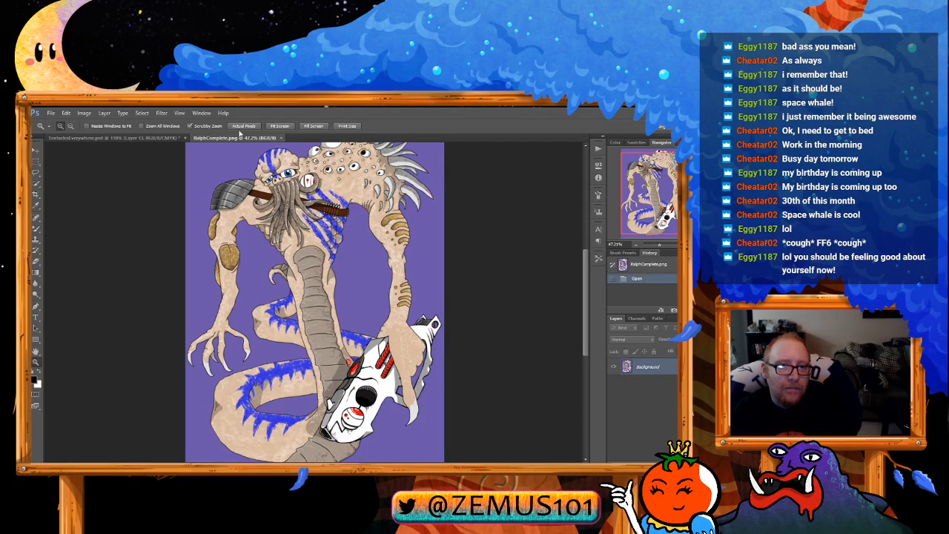
{"action": "left_click", "coordinate": [281, 139]}
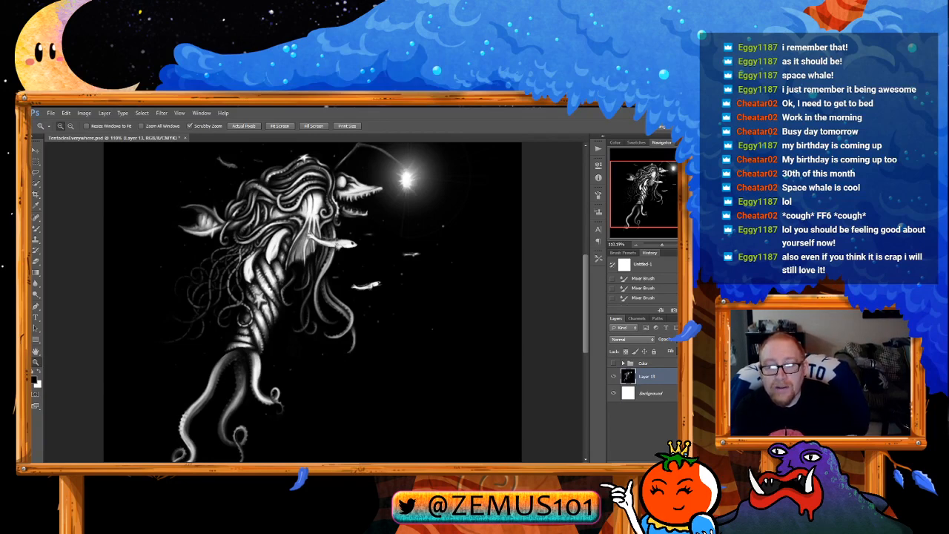
Step: Open YellowMask.png and YellowMask.jpg one after the other to view both versions of the yellow mask, closing each
{"action": "double_click", "coordinate": [528, 274]}
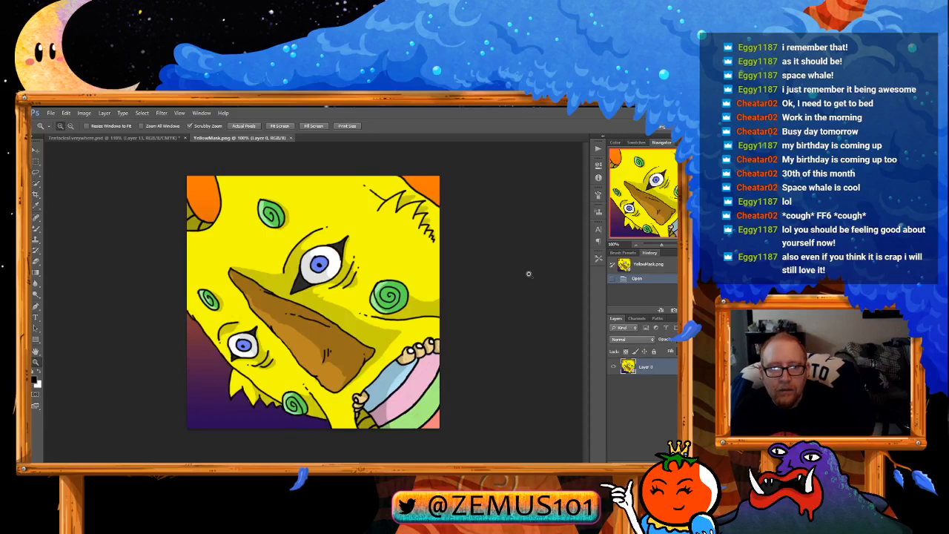
{"action": "left_click", "coordinate": [291, 138]}
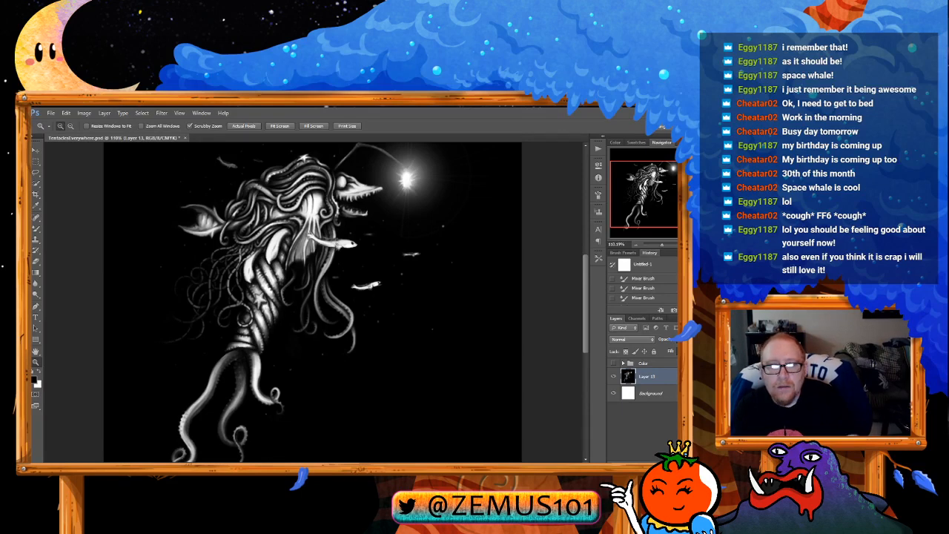
{"action": "double_click", "coordinate": [496, 277]}
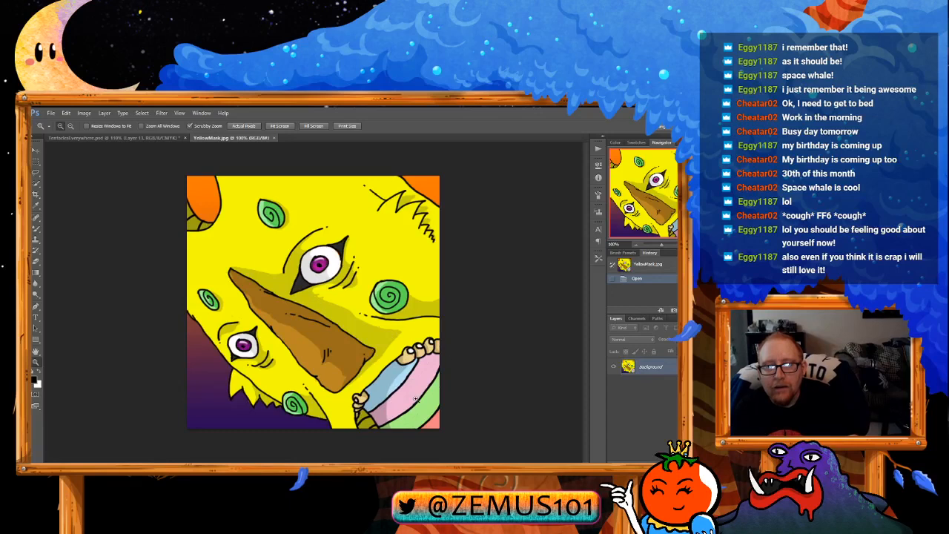
{"action": "left_click", "coordinate": [275, 139]}
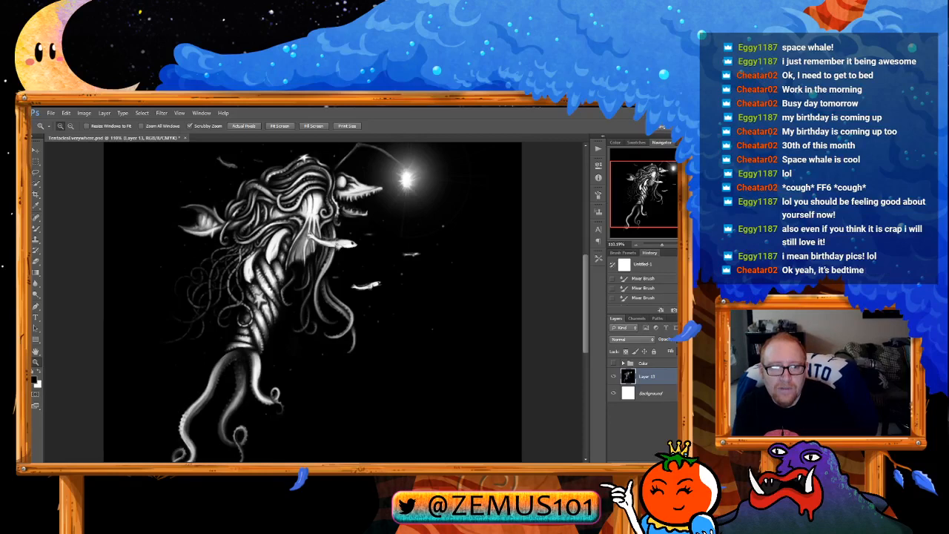
Step: View the HidingInADream.png pattern artwork and the NovaFrost.jpg logo, closing each file
{"action": "double_click", "coordinate": [184, 378]}
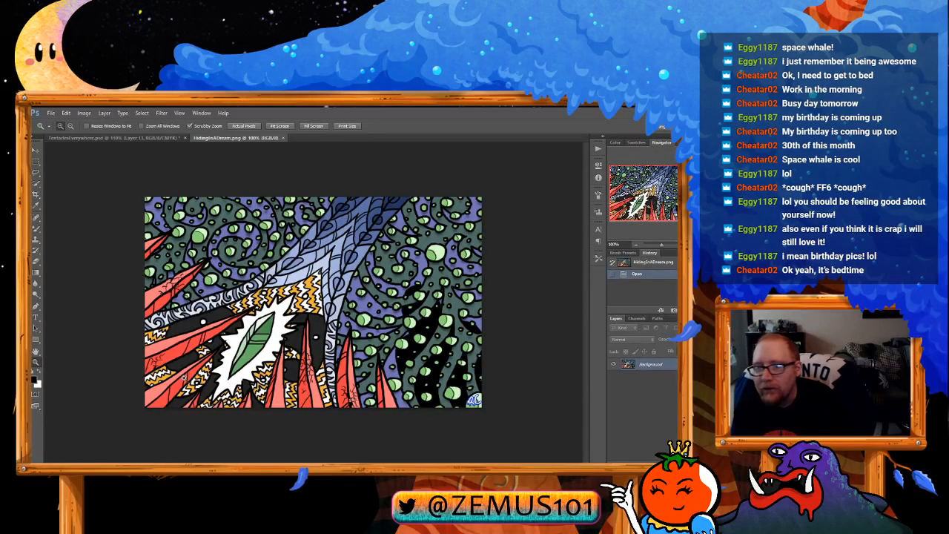
{"action": "left_click", "coordinate": [282, 138]}
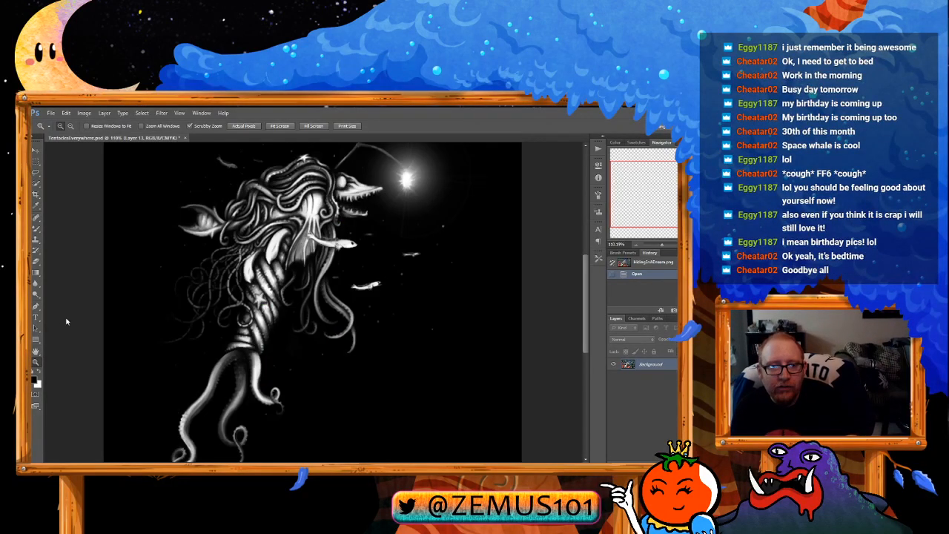
{"action": "double_click", "coordinate": [35, 353]}
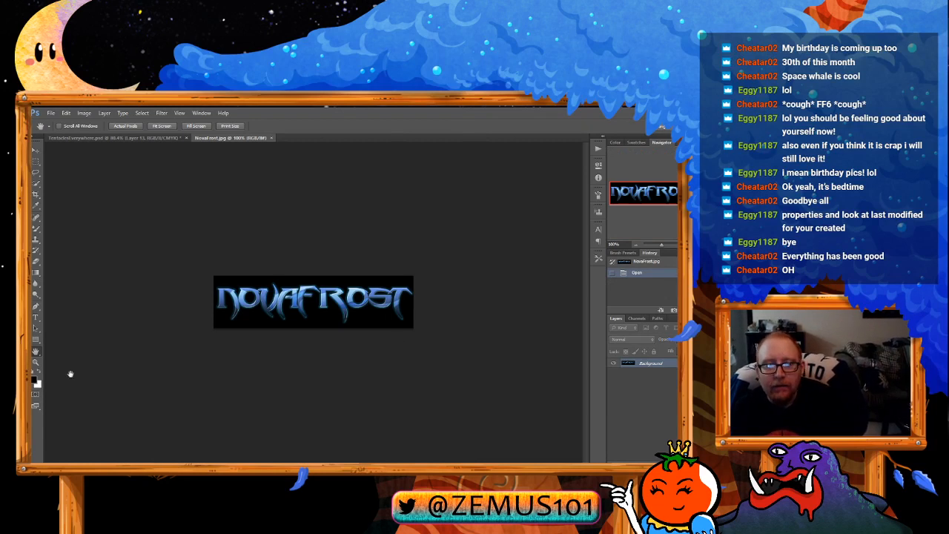
{"action": "left_click", "coordinate": [36, 362]}
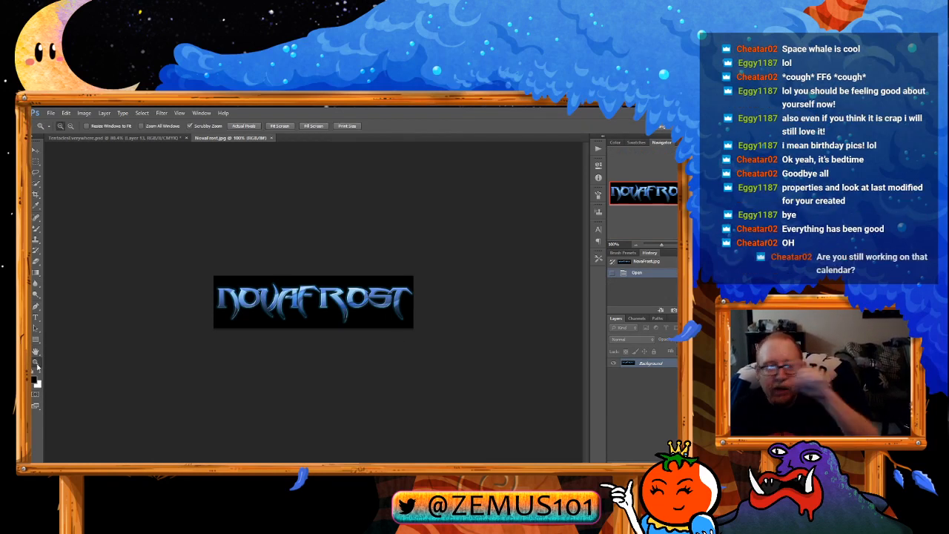
{"action": "left_click", "coordinate": [271, 138]}
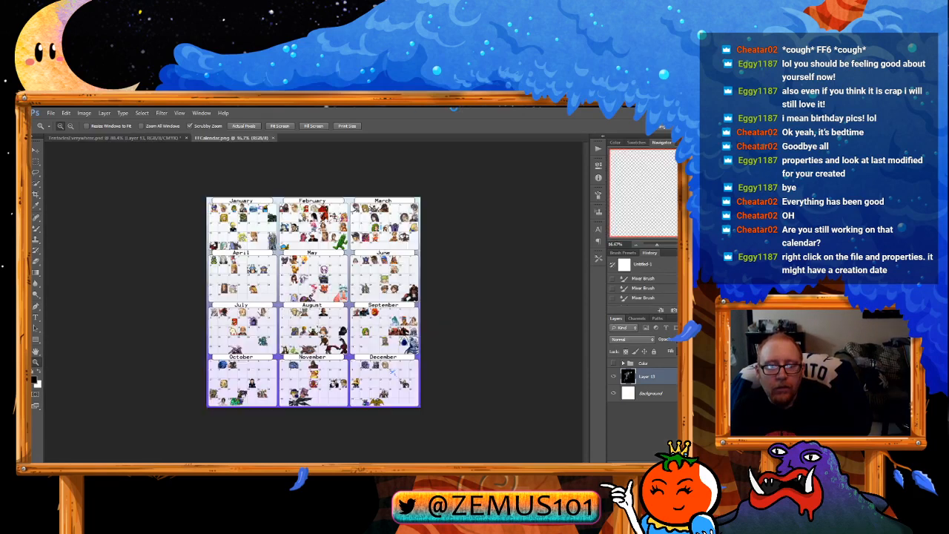
Step: Examine FFCalendar.png at 100%, reduce the view to 45.4%, and look over the character portraits from January to September
{"action": "double_click", "coordinate": [37, 361]}
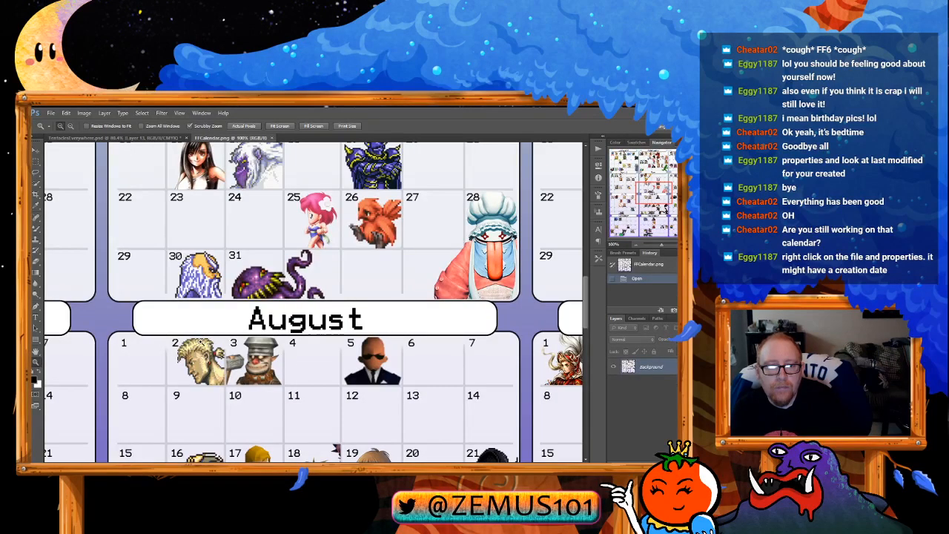
{"action": "left_click_drag", "start_coordinate": [200, 343], "coordinate": [172, 336]}
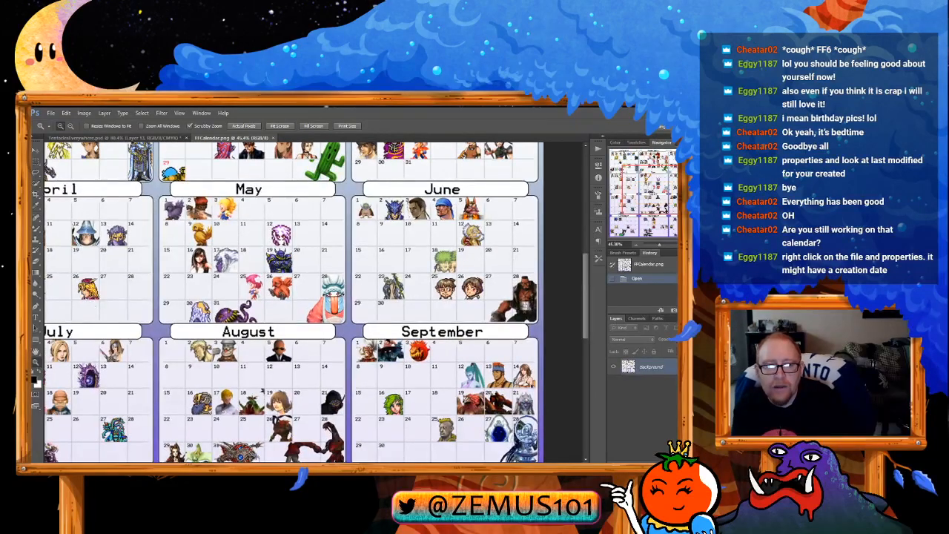
{"action": "left_click", "coordinate": [36, 352]}
{"action": "left_click_drag", "start_coordinate": [167, 264], "coordinate": [305, 430]}
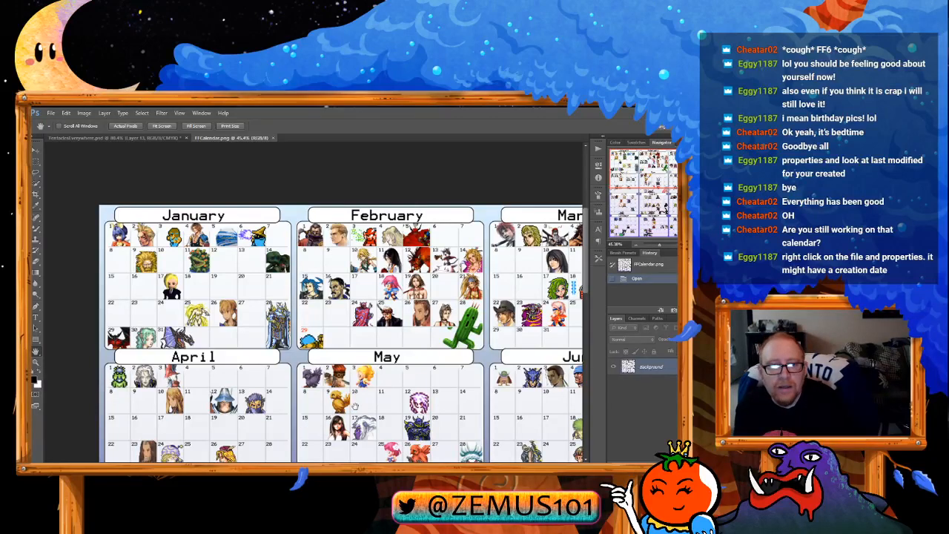
{"action": "left_click_drag", "start_coordinate": [230, 370], "coordinate": [237, 165]}
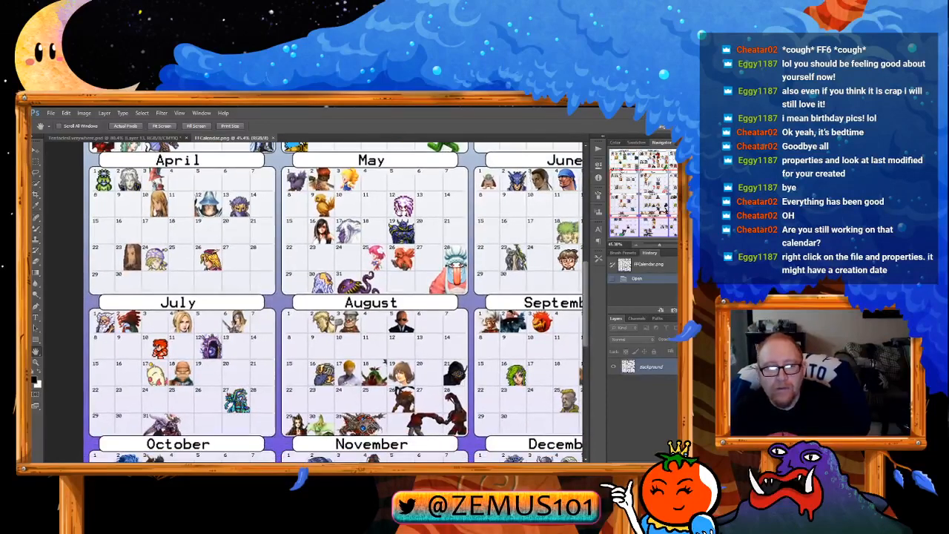
{"action": "mouse_move", "coordinate": [384, 362]}
{"action": "left_mouse_down"}
{"action": "mouse_move", "coordinate": [400, 253]}
{"action": "mouse_move", "coordinate": [196, 255]}
{"action": "mouse_move", "coordinate": [211, 337]}
{"action": "left_mouse_up"}
{"action": "mouse_move", "coordinate": [415, 209]}
{"action": "left_mouse_down"}
{"action": "mouse_move", "coordinate": [412, 404]}
{"action": "mouse_move", "coordinate": [500, 371]}
{"action": "left_mouse_up"}
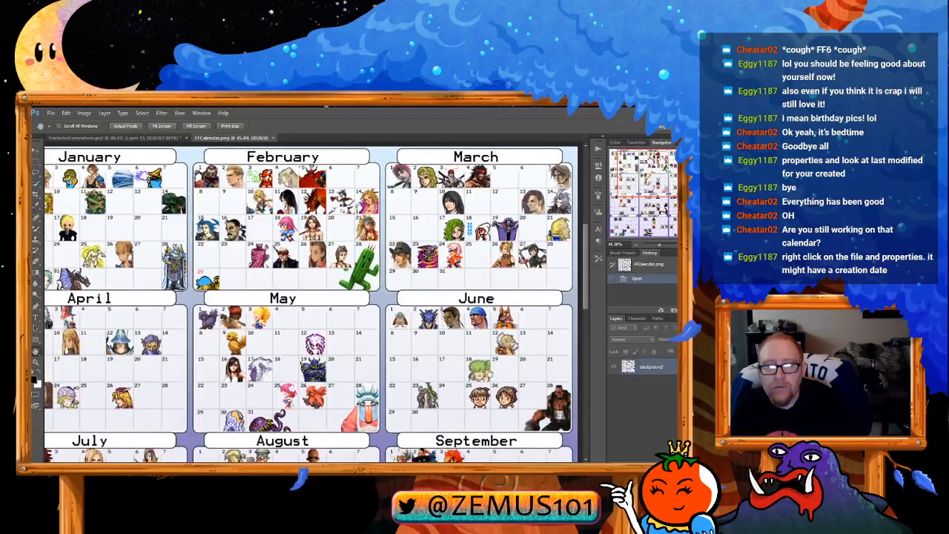
Step: Look through the calendar's April to December portraits and return to the January and April months
{"action": "left_click_drag", "start_coordinate": [366, 365], "coordinate": [380, 247]}
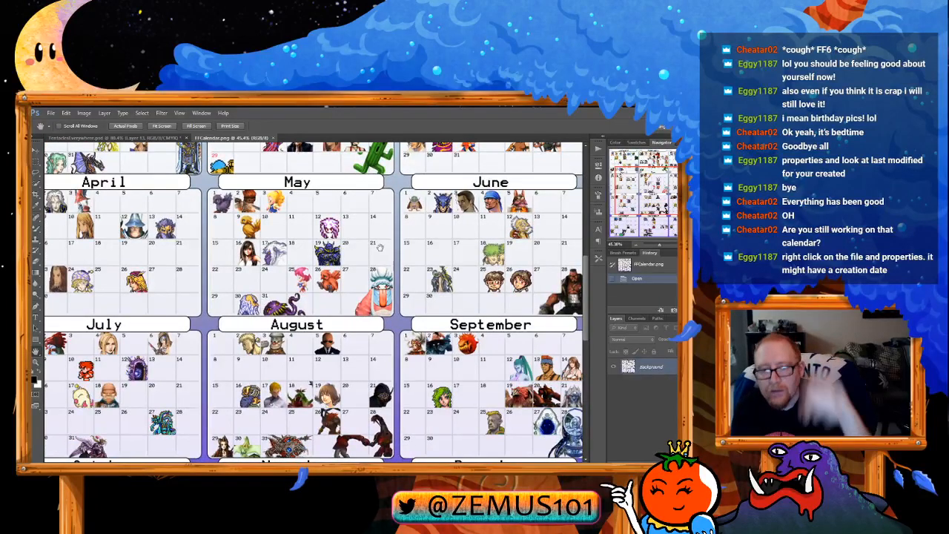
{"action": "left_click_drag", "start_coordinate": [372, 312], "coordinate": [419, 145]}
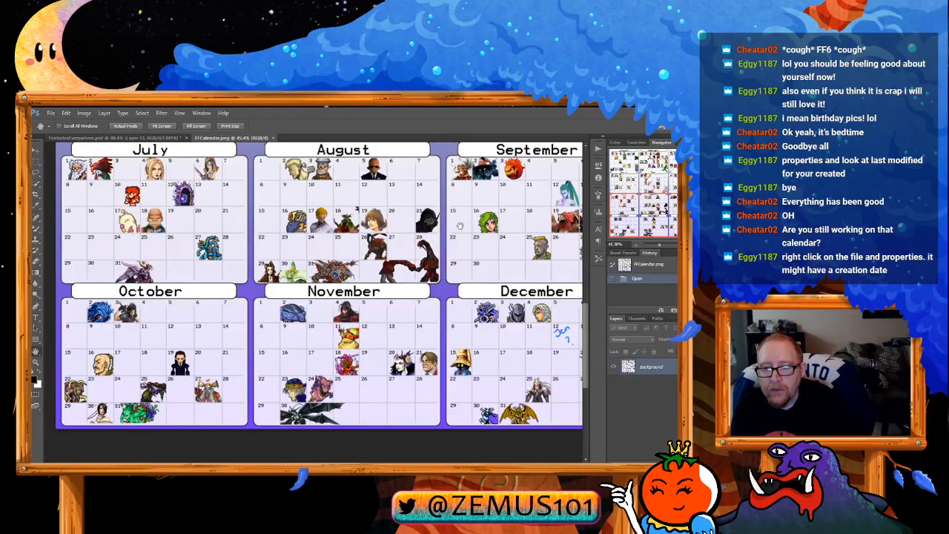
{"action": "left_click_drag", "start_coordinate": [459, 226], "coordinate": [453, 360]}
{"action": "left_click_drag", "start_coordinate": [406, 241], "coordinate": [403, 335]}
{"action": "left_click_drag", "start_coordinate": [350, 235], "coordinate": [378, 291]}
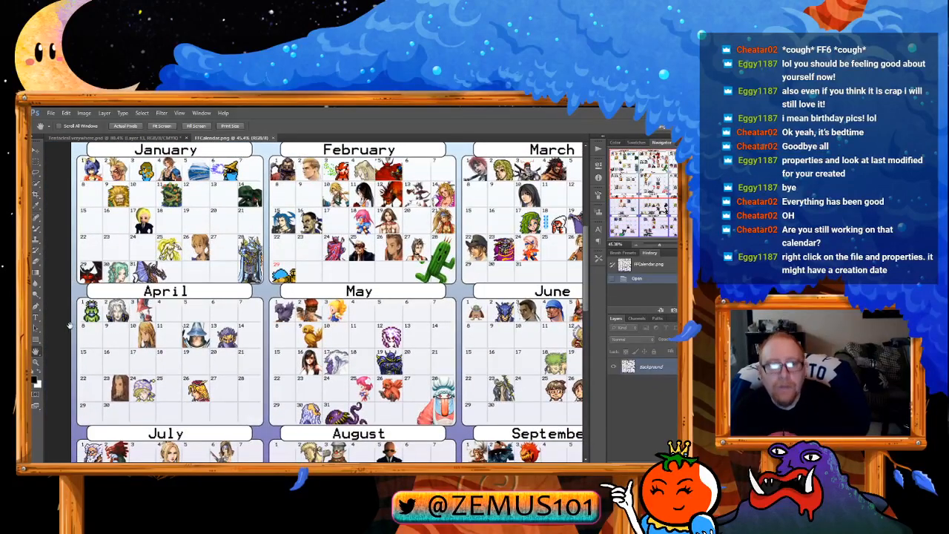
{"action": "left_click_drag", "start_coordinate": [63, 318], "coordinate": [63, 325]}
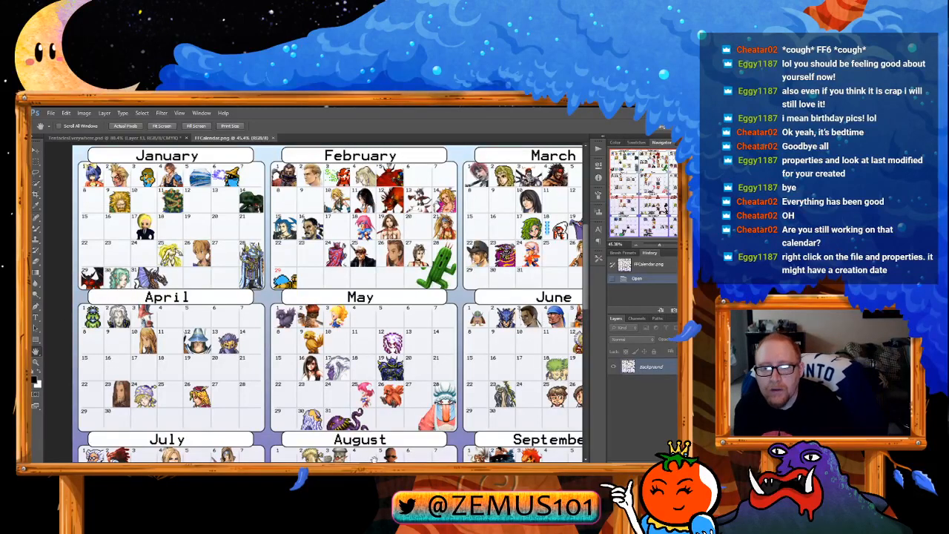
Step: Examine the calendar's right-hand months from March down to December, and go back up to January, February and March
{"action": "left_click_drag", "start_coordinate": [354, 465], "coordinate": [402, 465]}
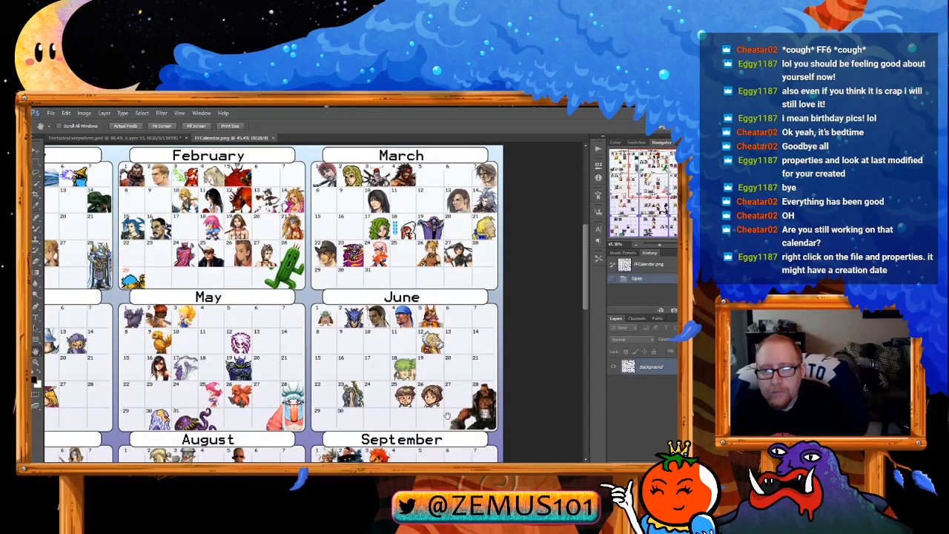
{"action": "scroll", "coordinate": [447, 417], "scroll_direction": "down", "scroll_amount": 6}
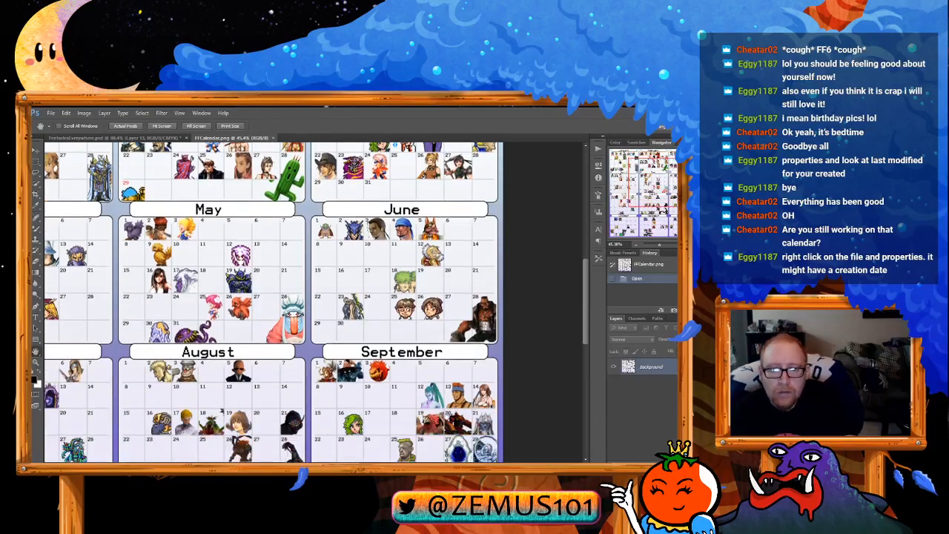
{"action": "scroll", "coordinate": [446, 417], "scroll_direction": "down", "scroll_amount": 5}
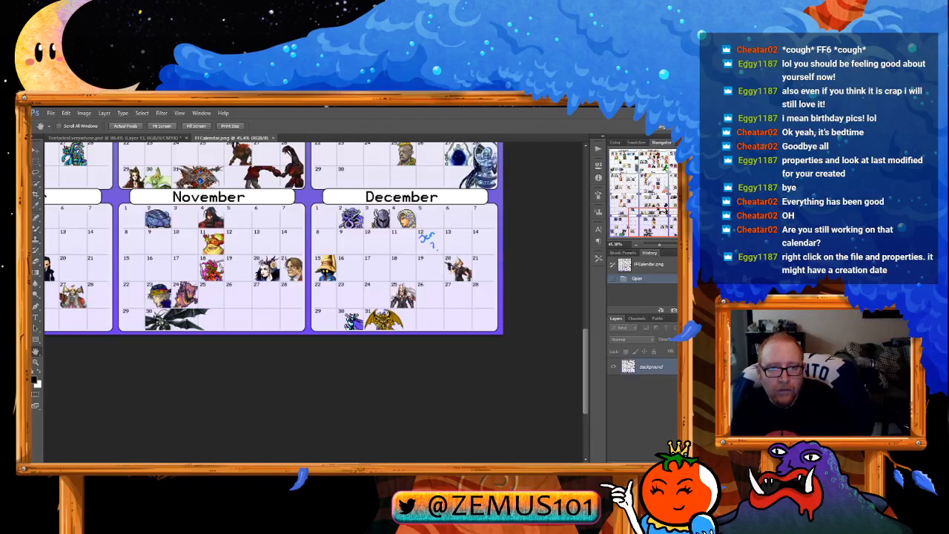
{"action": "scroll", "coordinate": [313, 303], "scroll_direction": "left", "scroll_amount": 6}
{"action": "scroll", "coordinate": [313, 302], "scroll_direction": "right", "scroll_amount": 4}
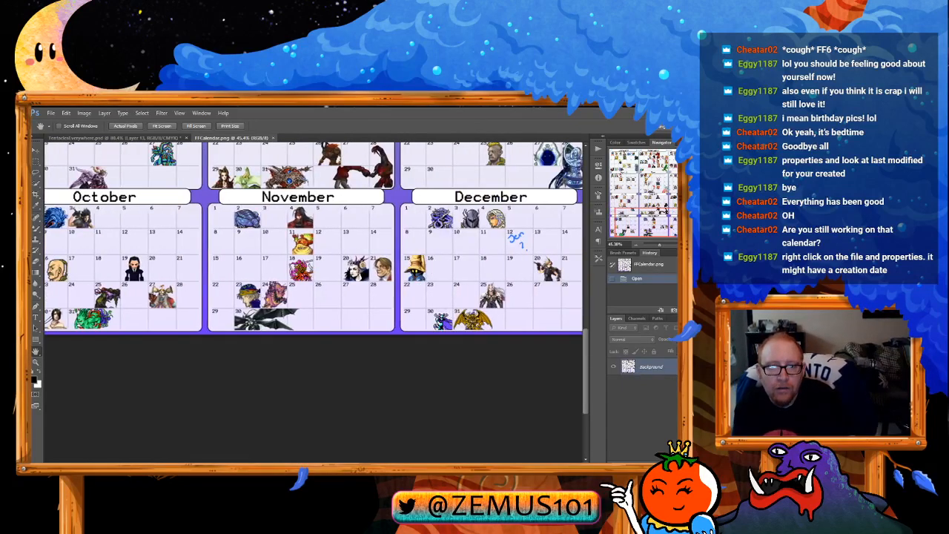
{"action": "scroll", "coordinate": [429, 431], "scroll_direction": "up", "scroll_amount": 4}
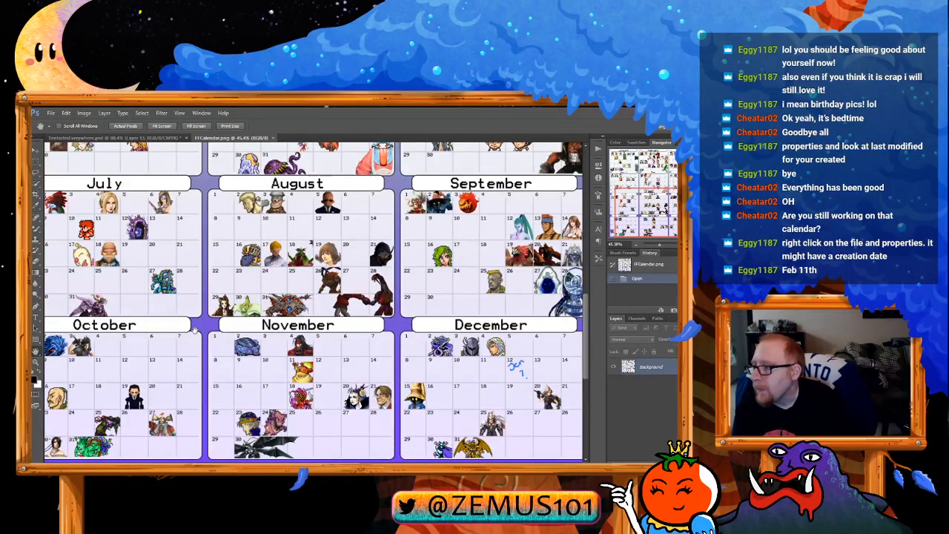
{"action": "scroll", "coordinate": [194, 331], "scroll_direction": "up", "scroll_amount": 9}
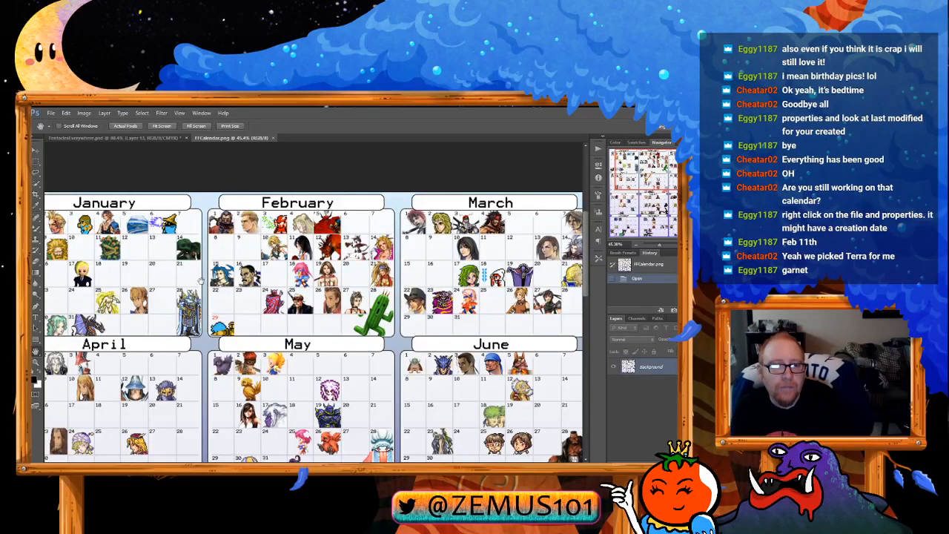
Step: Read through the calendar again from January to December, ending on the July and October months
{"action": "scroll", "coordinate": [201, 281], "scroll_direction": "down", "scroll_amount": 2}
{"action": "scroll", "coordinate": [201, 281], "scroll_direction": "up", "scroll_amount": 1}
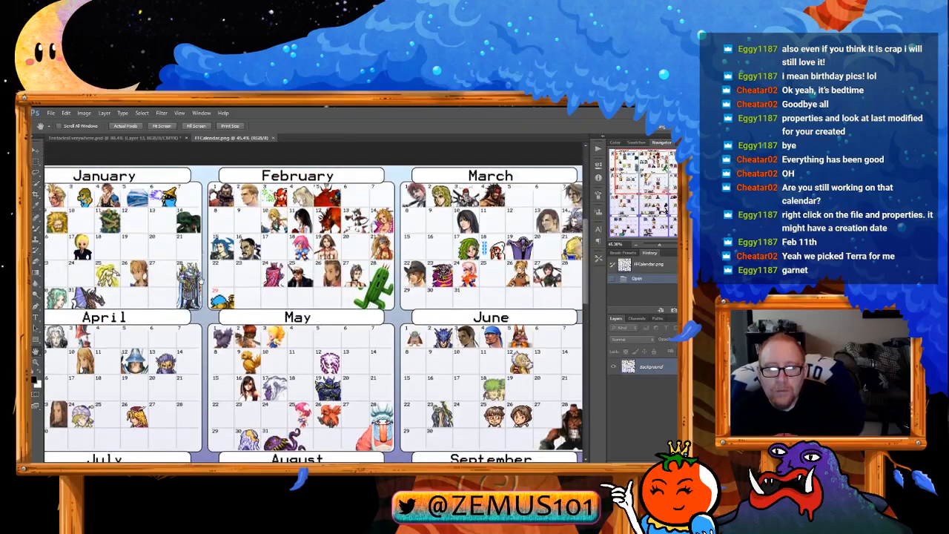
{"action": "scroll", "coordinate": [200, 281], "scroll_direction": "down", "scroll_amount": 2}
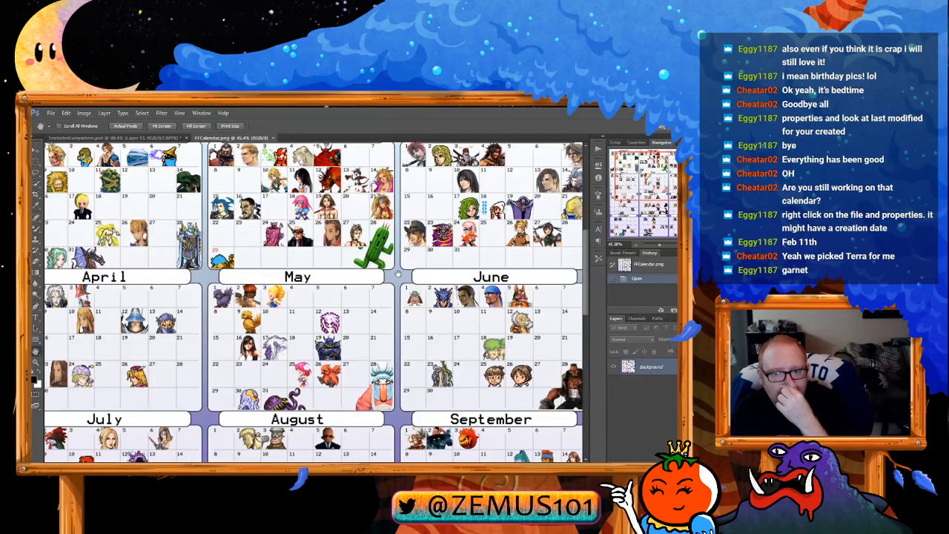
{"action": "scroll", "coordinate": [397, 275], "scroll_direction": "down", "scroll_amount": 3}
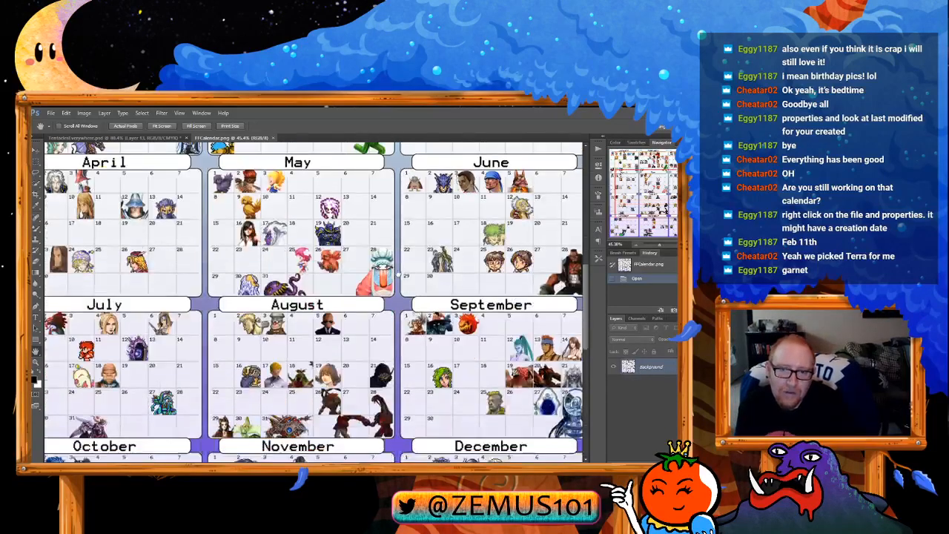
{"action": "scroll", "coordinate": [398, 275], "scroll_direction": "down", "scroll_amount": 2}
{"action": "scroll", "coordinate": [398, 275], "scroll_direction": "down", "scroll_amount": 8}
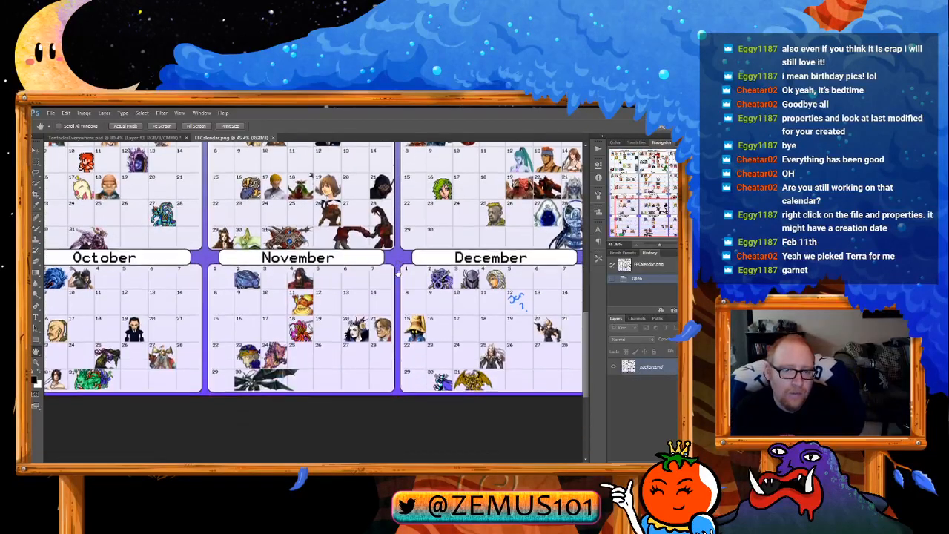
{"action": "scroll", "coordinate": [398, 274], "scroll_direction": "up", "scroll_amount": 5}
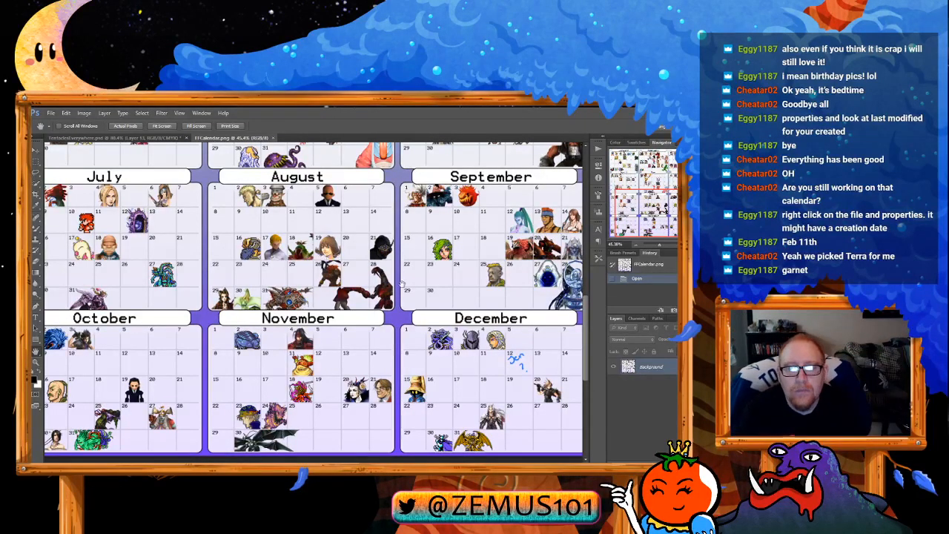
{"action": "mouse_move", "coordinate": [355, 465]}
{"action": "left_mouse_down"}
{"action": "mouse_move", "coordinate": [312, 465]}
{"action": "mouse_move", "coordinate": [339, 465]}
{"action": "left_mouse_up"}
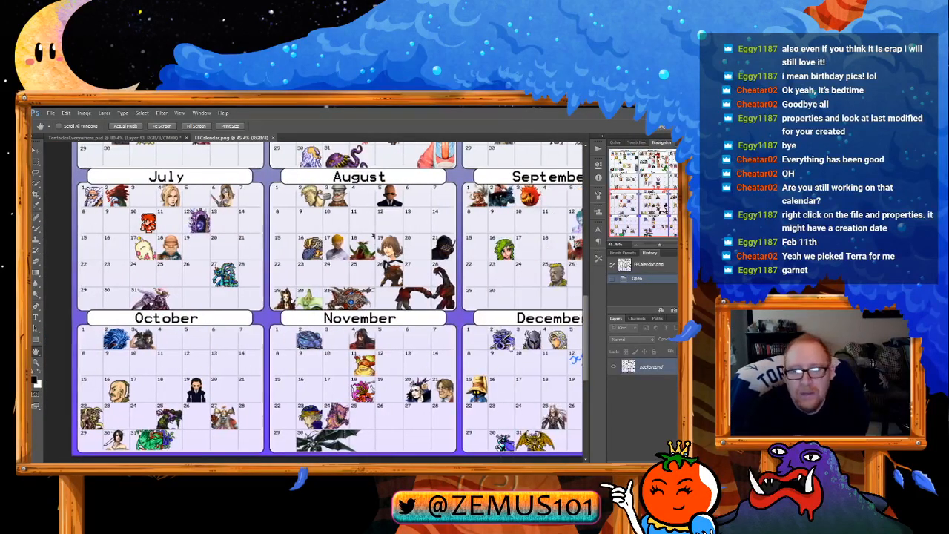
Step: Look over the calendar's portraits from January to December once more, including the right-hand September and December months
{"action": "left_click_drag", "start_coordinate": [585, 323], "coordinate": [578, 240]}
{"action": "scroll", "coordinate": [577, 239], "scroll_direction": "down", "scroll_amount": 3}
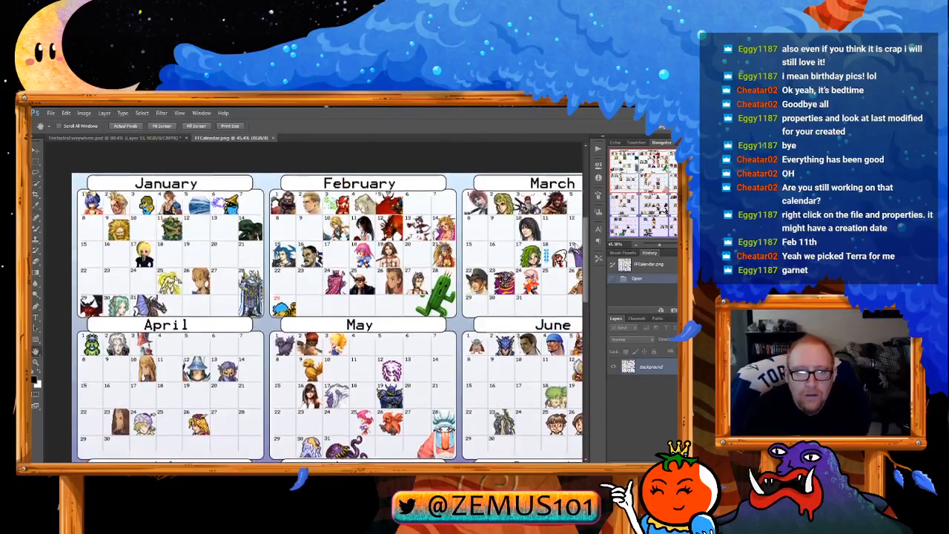
{"action": "scroll", "coordinate": [577, 248], "scroll_direction": "up", "scroll_amount": 1}
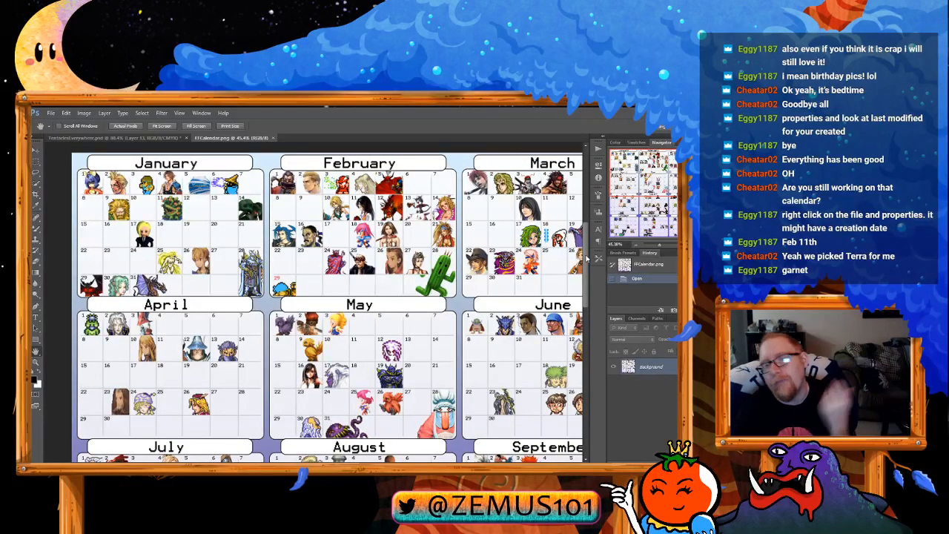
{"action": "scroll", "coordinate": [586, 258], "scroll_direction": "down", "scroll_amount": 1}
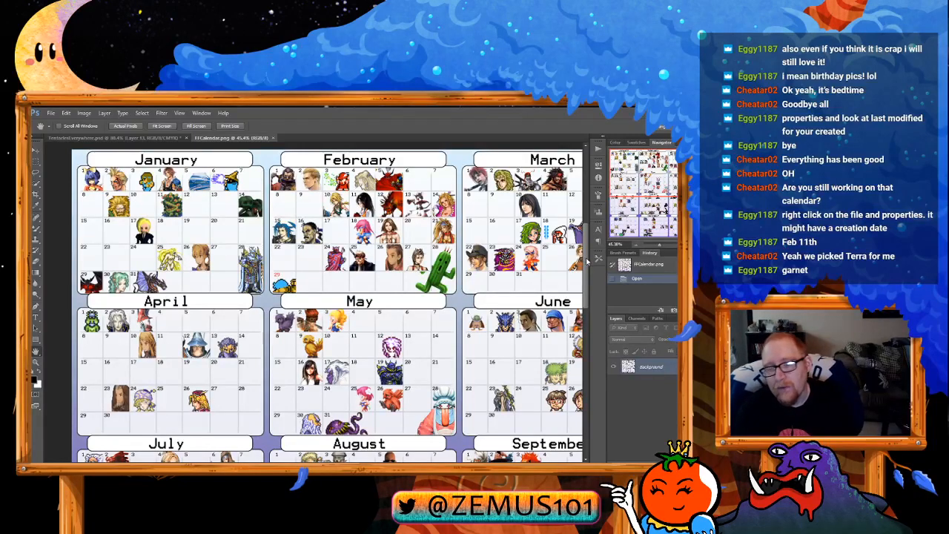
{"action": "scroll", "coordinate": [552, 348], "scroll_direction": "down", "scroll_amount": 5}
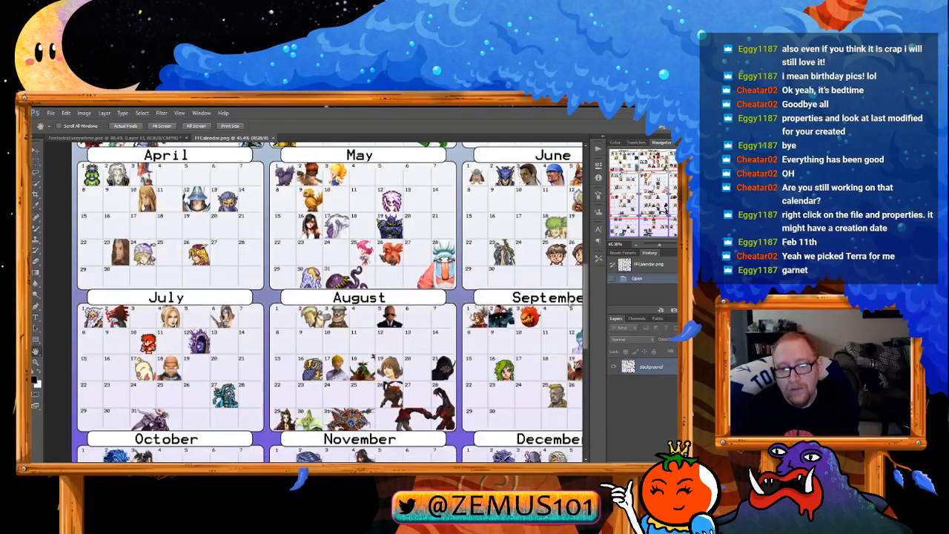
{"action": "scroll", "coordinate": [554, 341], "scroll_direction": "up", "scroll_amount": 1}
{"action": "scroll", "coordinate": [555, 341], "scroll_direction": "up", "scroll_amount": 1}
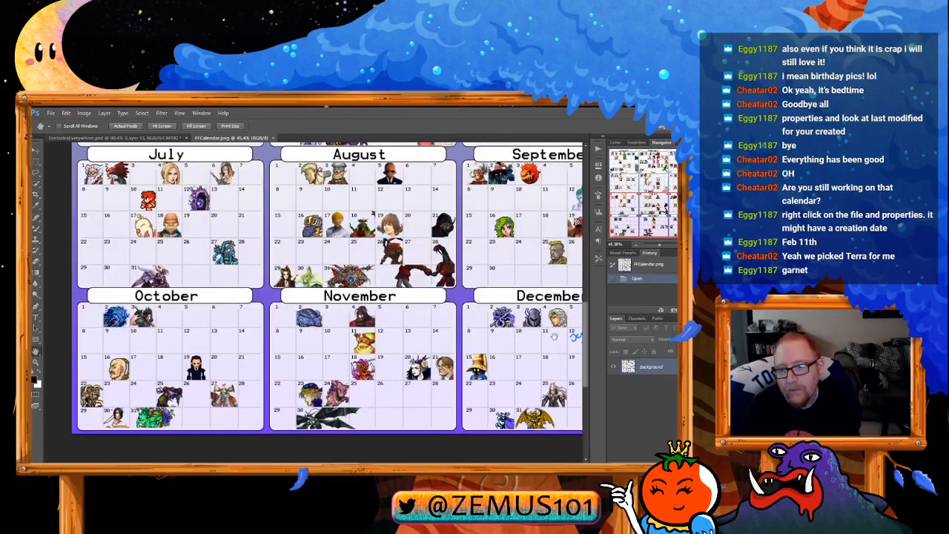
{"action": "scroll", "coordinate": [313, 287], "scroll_direction": "right", "scroll_amount": 4}
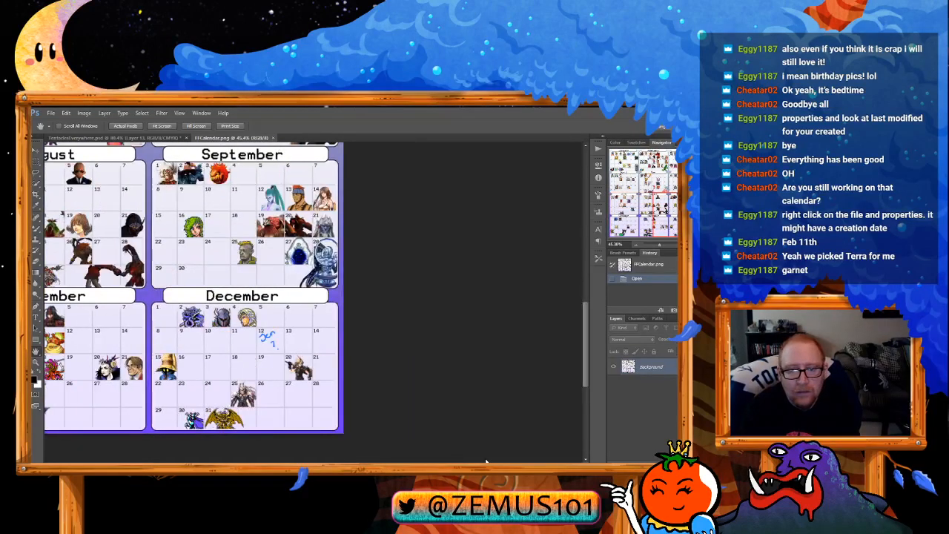
{"action": "scroll", "coordinate": [312, 288], "scroll_direction": "left", "scroll_amount": 3}
{"action": "scroll", "coordinate": [366, 433], "scroll_direction": "right", "scroll_amount": 1}
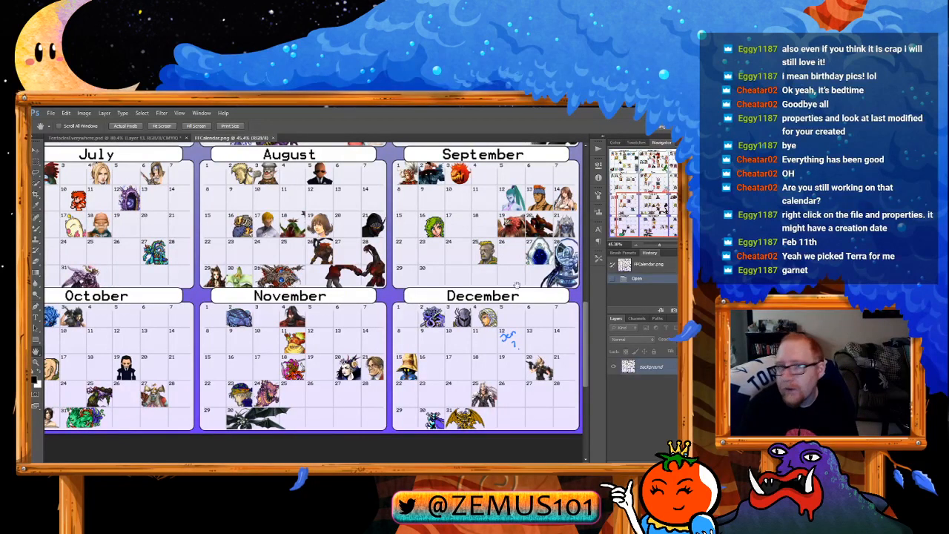
Step: Close FFCalendar.png and briefly show the Color group in TentaclesEverywhere.psd to compare the colored and black-and-white sea creature, leaving it hidden
{"action": "left_click", "coordinate": [273, 137]}
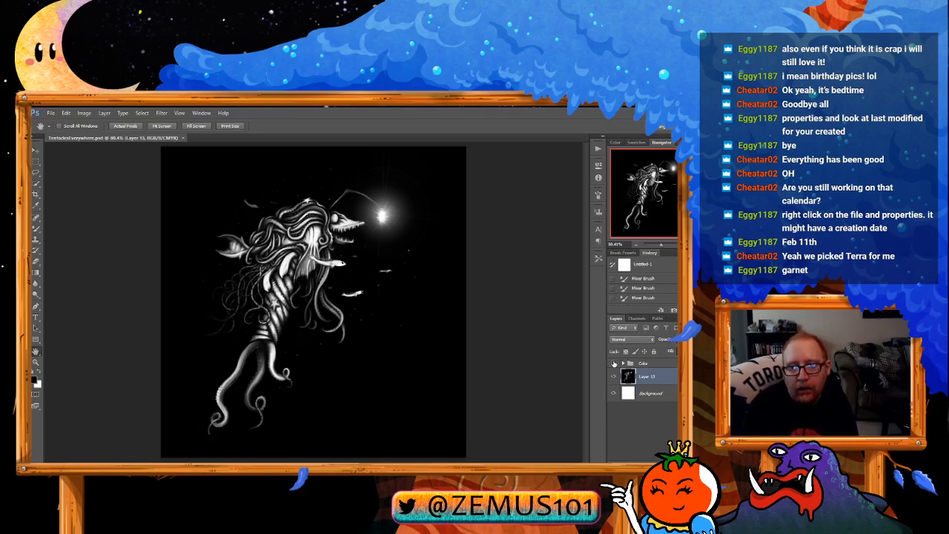
{"action": "left_click", "coordinate": [614, 363]}
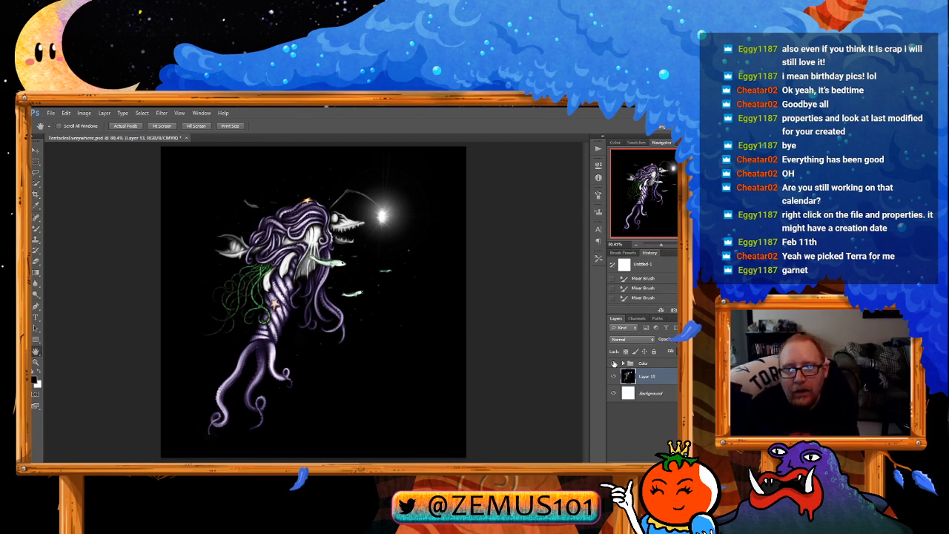
{"action": "left_click", "coordinate": [614, 363]}
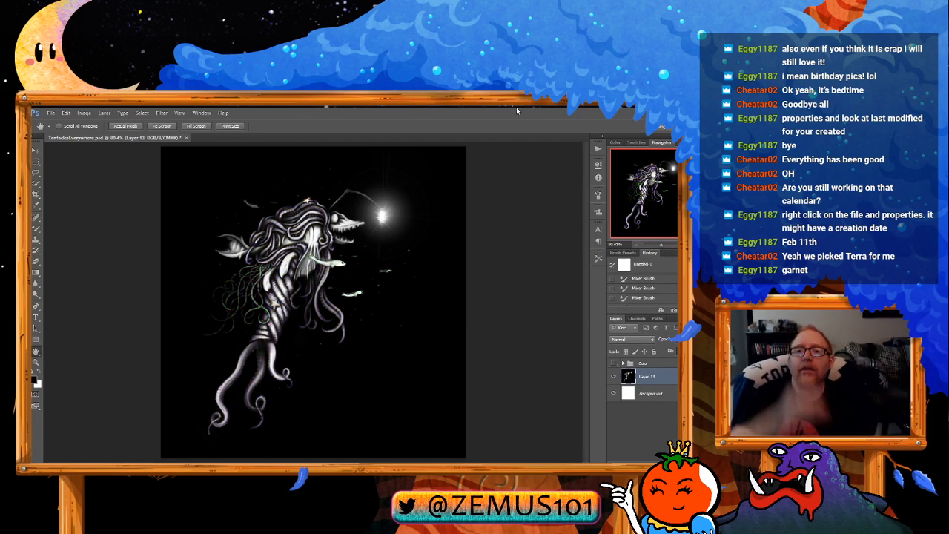